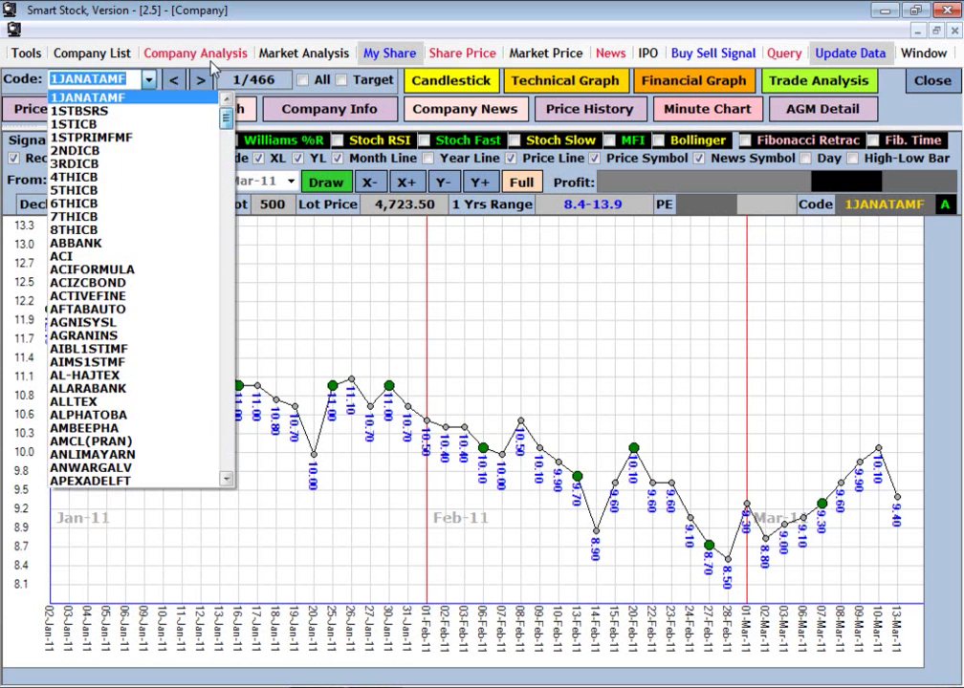
# Step: Show the ABBANK price graph from the all-companies list and advance four companies to ACTIVEFINE
pyautogui.click(151, 85)
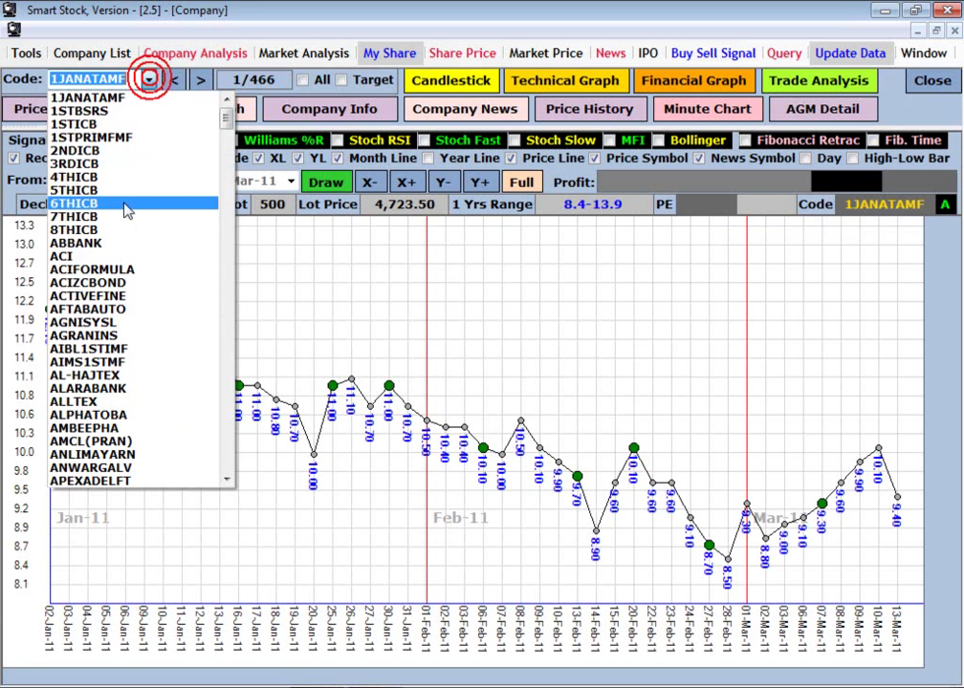
pyautogui.click(124, 245)
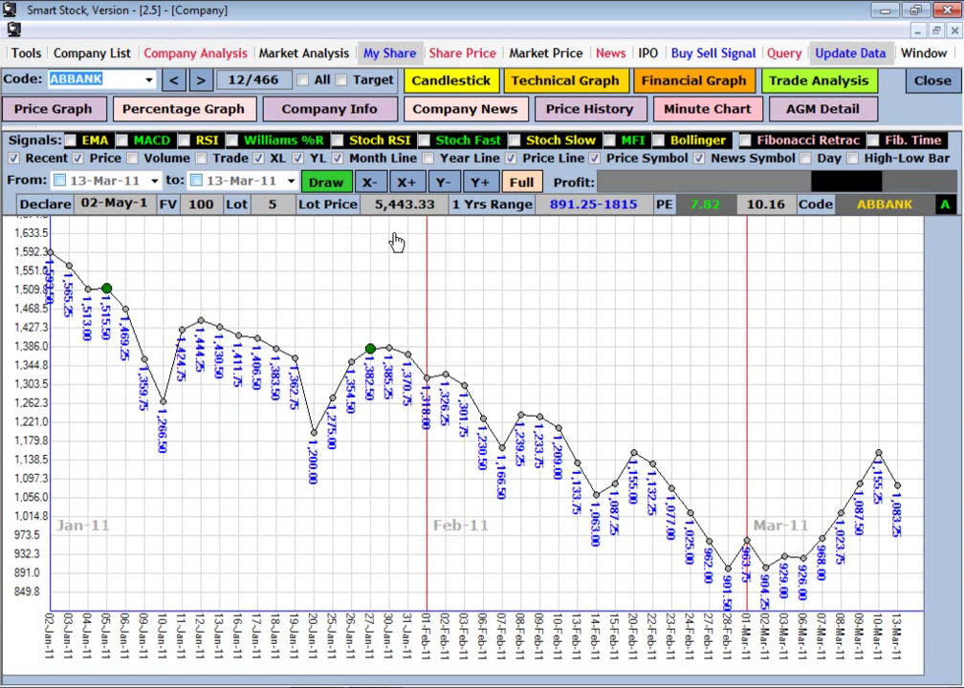
pyautogui.click(199, 82)
pyautogui.click(199, 82)
pyautogui.click(199, 82)
pyautogui.click(199, 82)
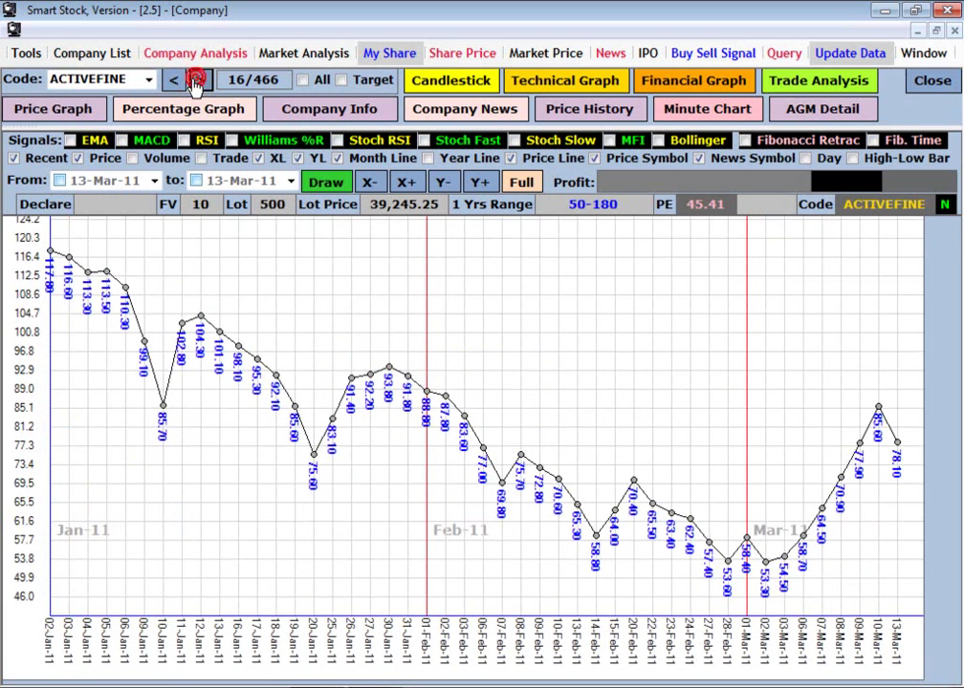
# Step: Step back from ACTIVEFINE to ACIFORMULA, advance one company, and close the company window
pyautogui.click(176, 81)
pyautogui.click(176, 81)
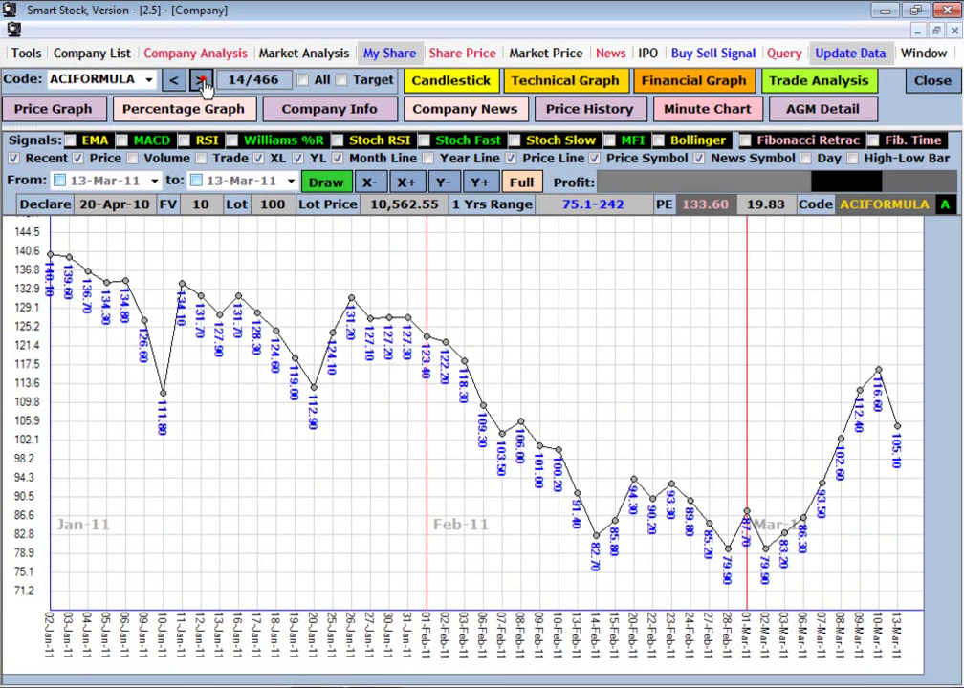
pyautogui.click(194, 83)
pyautogui.click(929, 81)
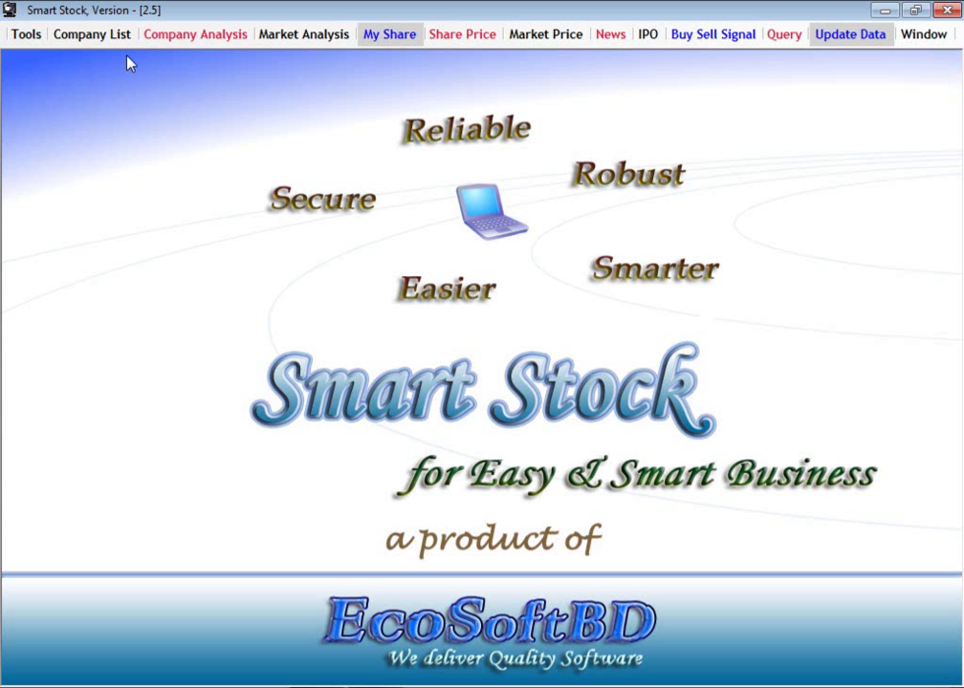
# Step: Open the Bank sector's company list and examine the company codes it offers
pyautogui.click(93, 33)
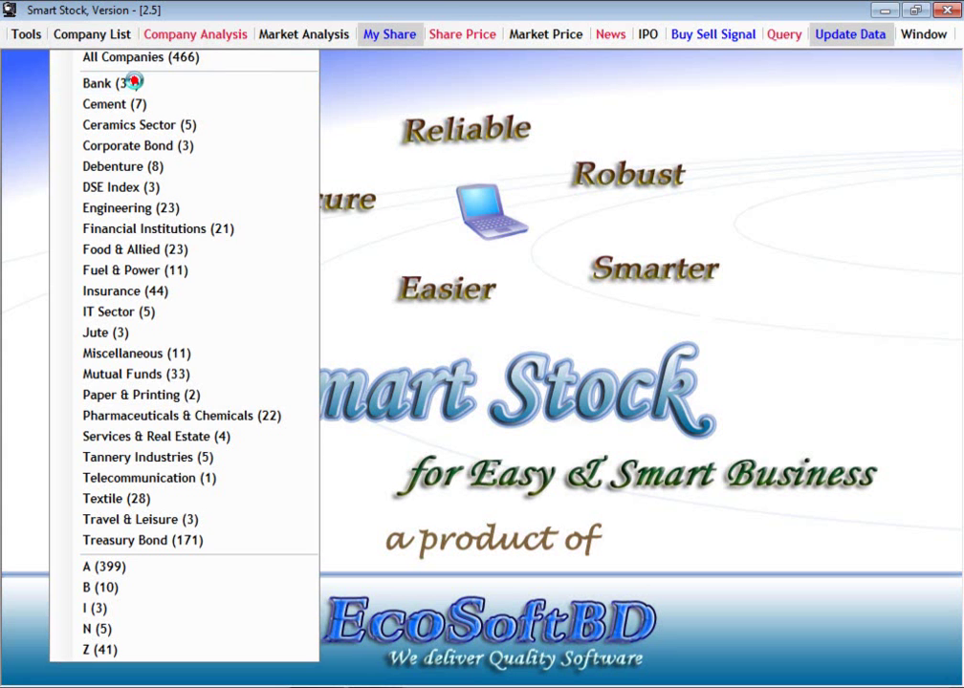
pyautogui.click(129, 84)
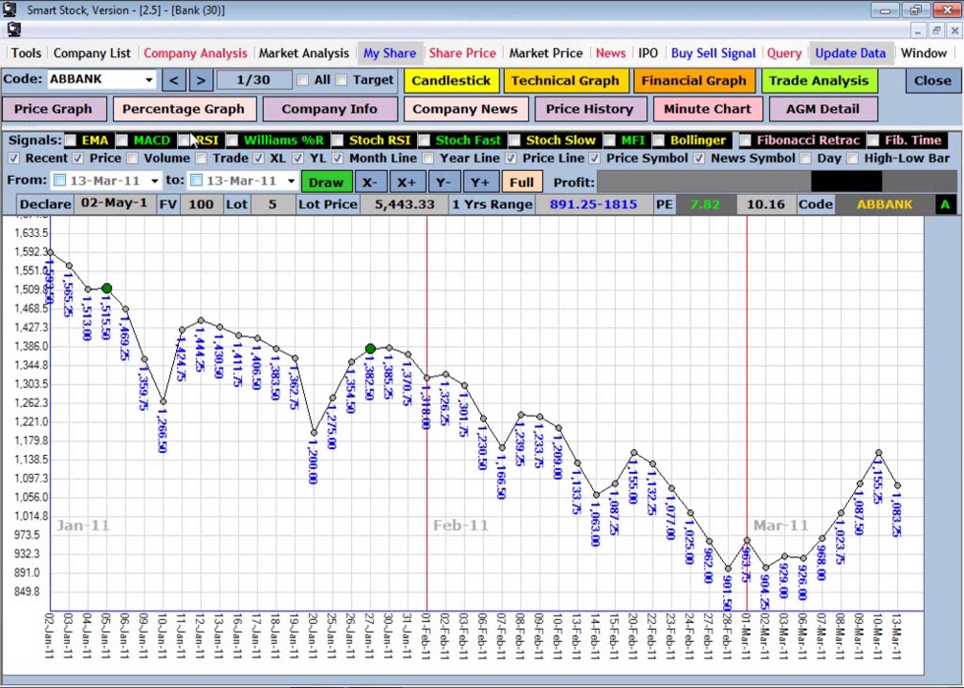
pyautogui.click(149, 81)
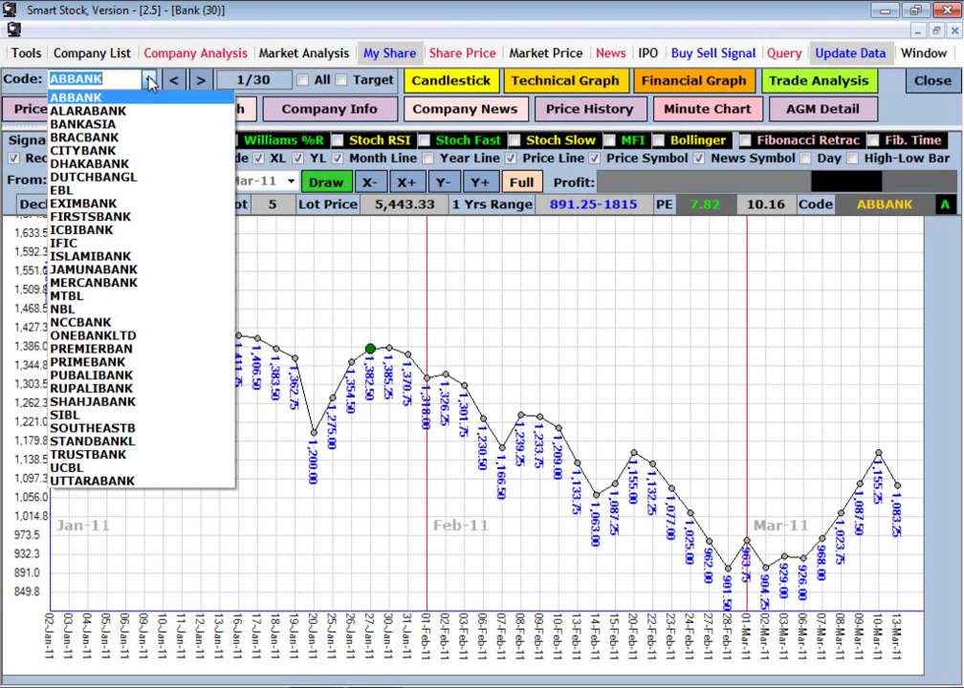
pyautogui.click(149, 82)
pyautogui.click(149, 81)
pyautogui.click(150, 81)
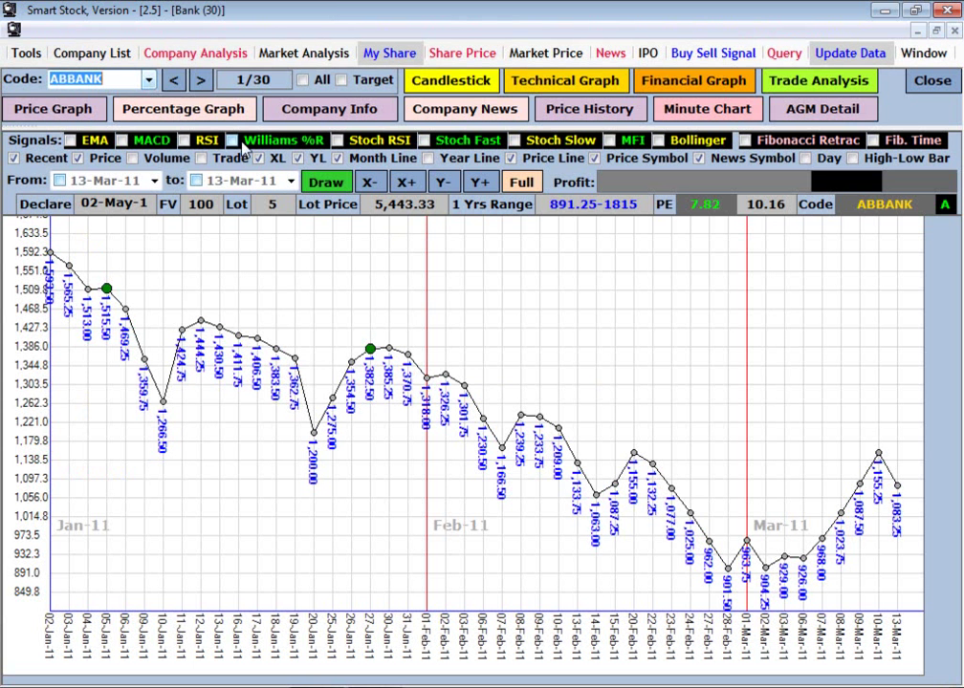
pyautogui.click(122, 58)
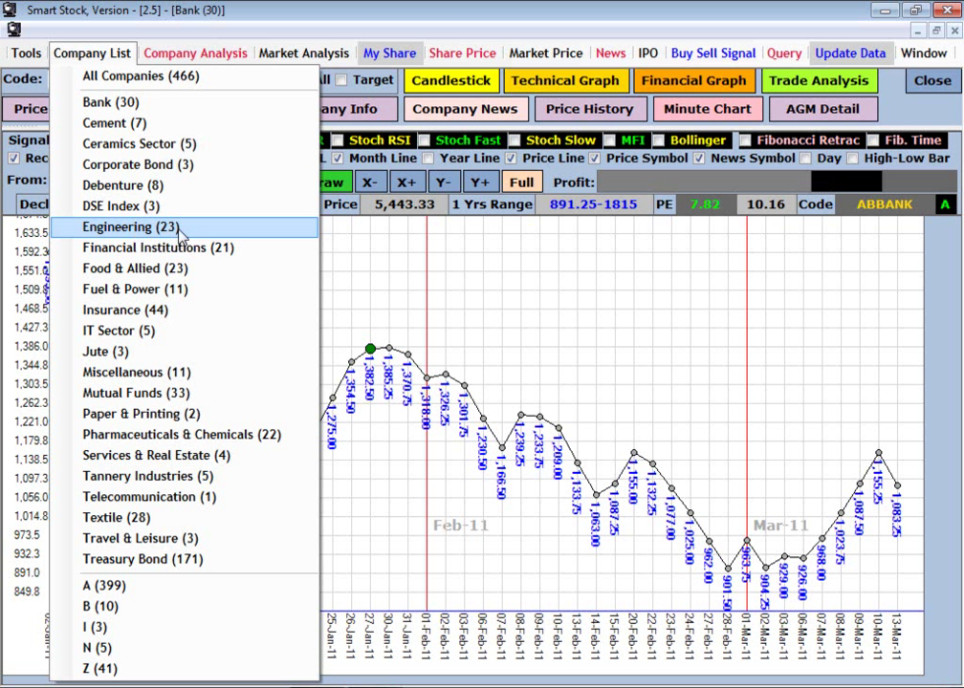
pyautogui.click(407, 248)
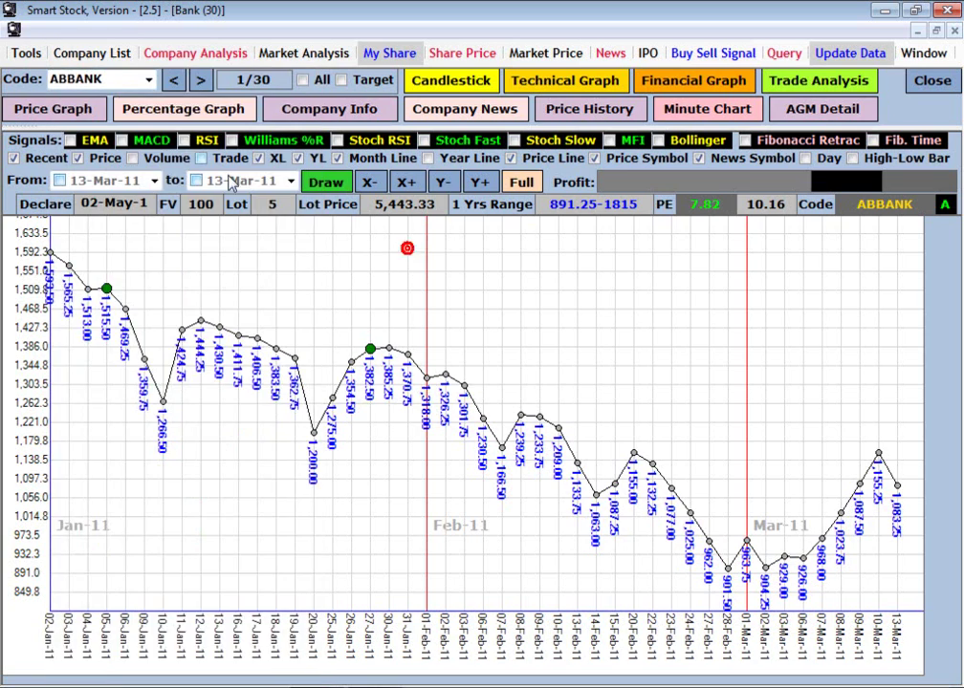
# Step: View ABBANK's percentage graph, company info, company news, price history and minute chart, ending back on its price graph
pyautogui.click(186, 108)
pyautogui.click(346, 109)
pyautogui.click(445, 112)
pyautogui.click(603, 111)
pyautogui.click(708, 111)
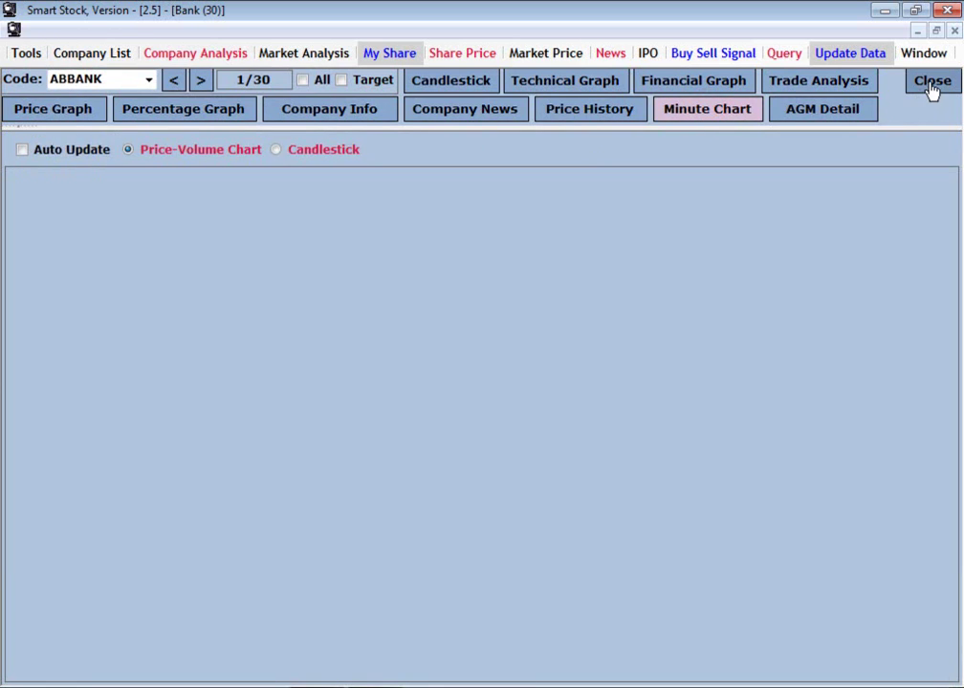
pyautogui.click(75, 107)
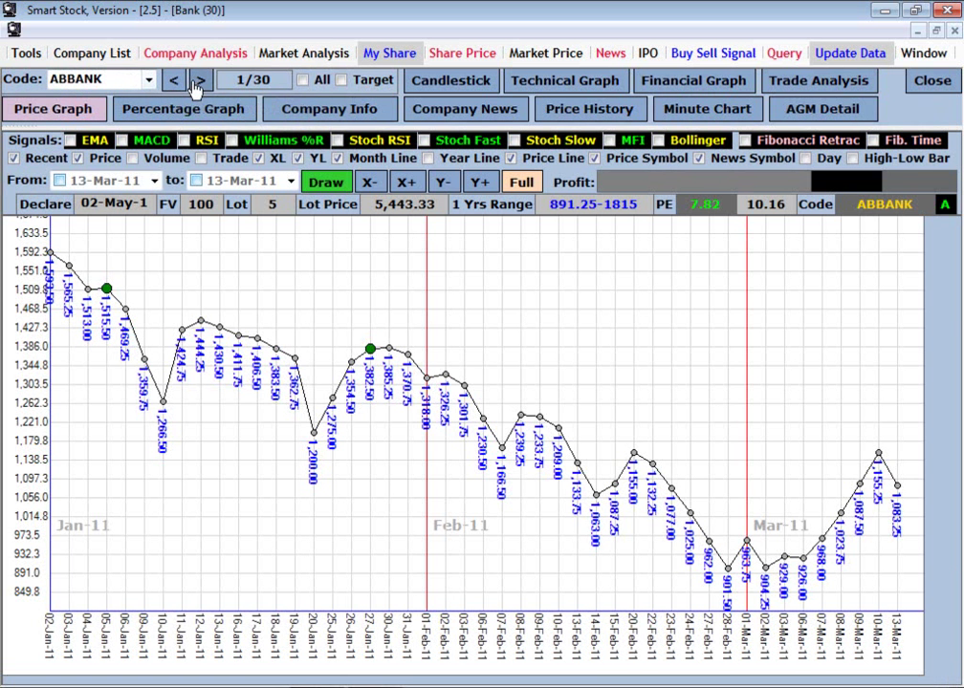
# Step: Browse forward through the Bank sector's price graphs one company at a time, from ABBANK to FIRSTSBANK
pyautogui.click(200, 80)
pyautogui.click(201, 80)
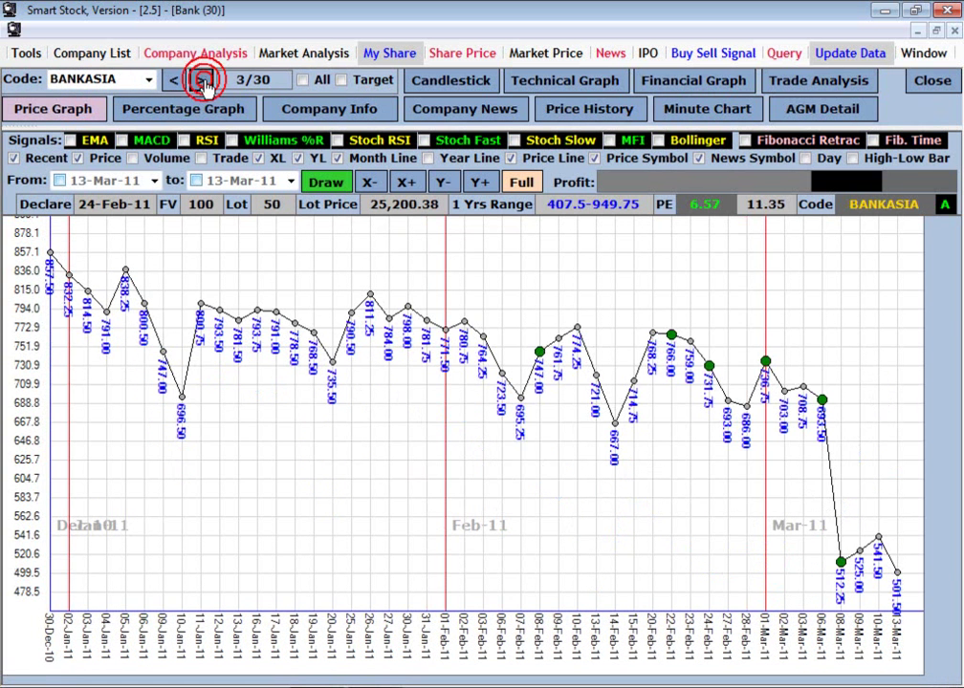
pyautogui.click(201, 81)
pyautogui.click(200, 82)
pyautogui.click(200, 81)
pyautogui.click(201, 82)
pyautogui.click(201, 81)
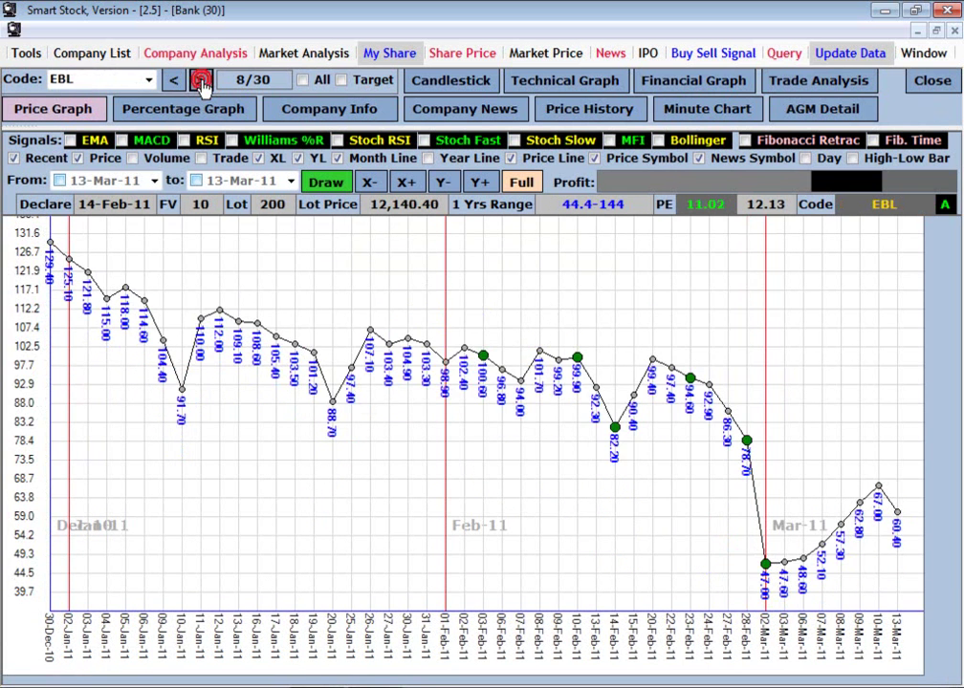
pyautogui.click(201, 82)
pyautogui.click(201, 81)
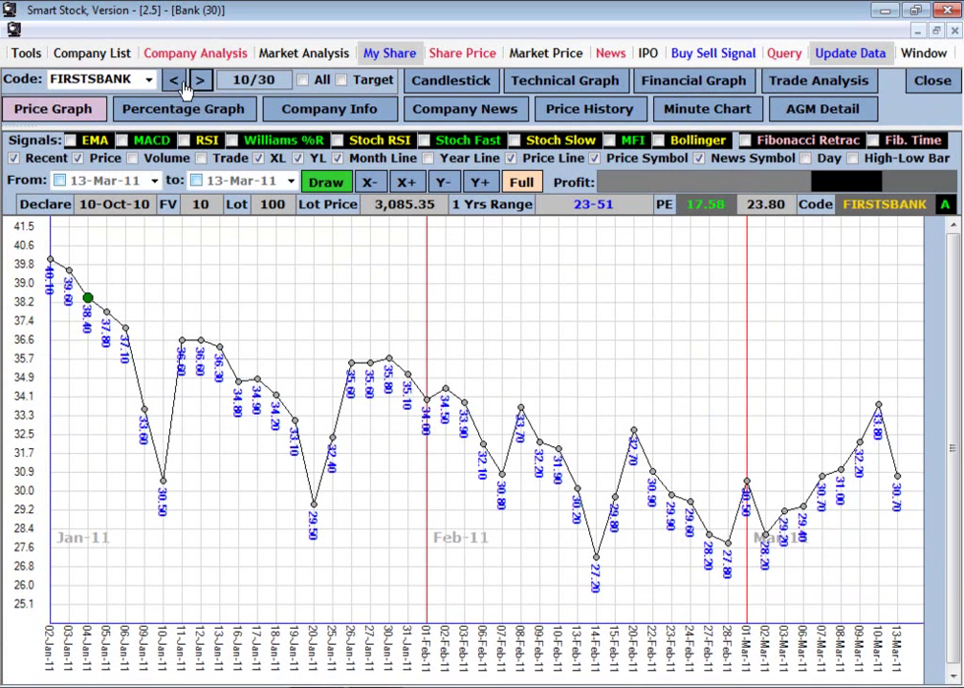
# Step: Show the price graphs of NCCBANK, BRACBANK and DUTCHBANGL one after another using their company codes
pyautogui.click(148, 80)
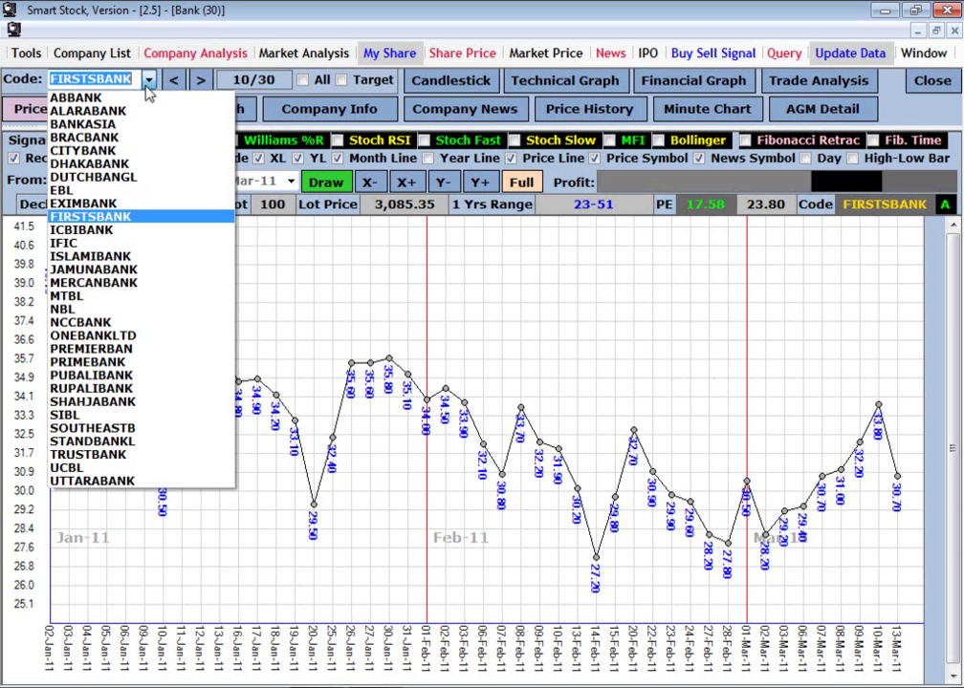
pyautogui.click(112, 326)
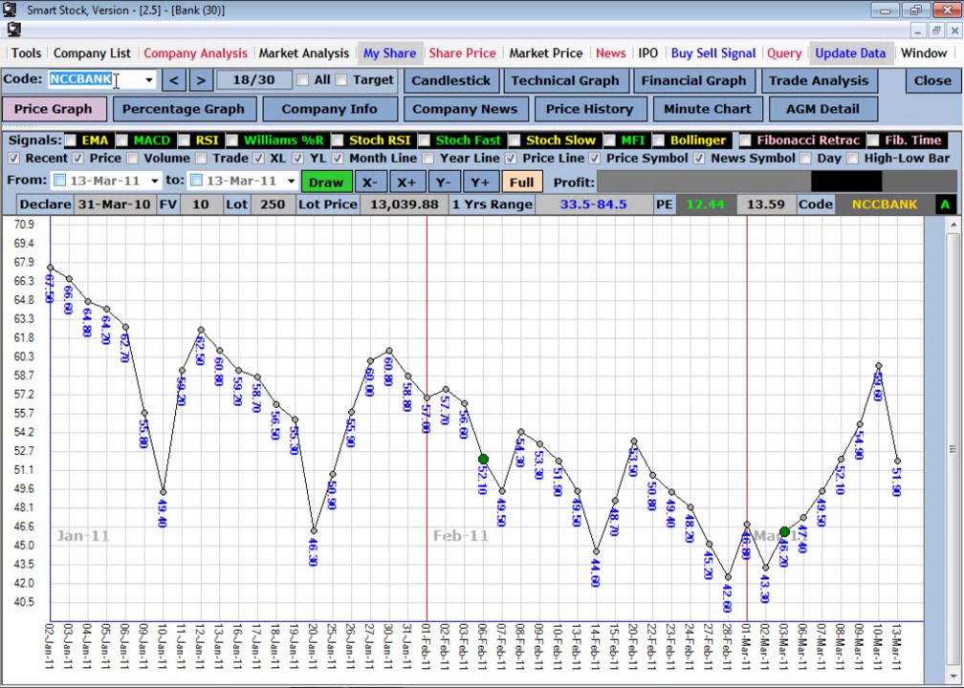
pyautogui.write('brA')
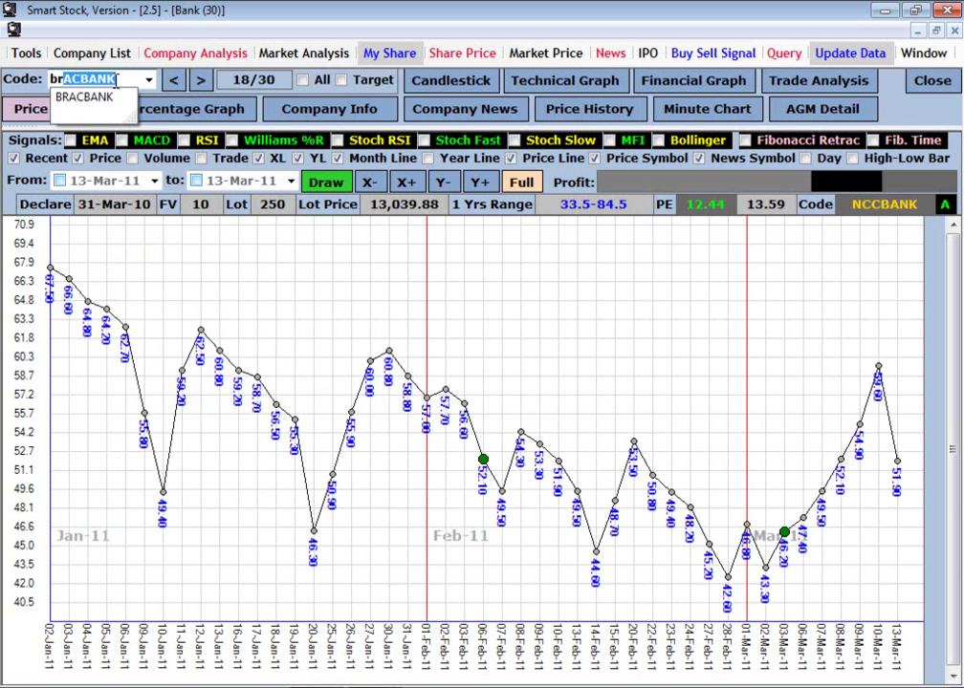
pyautogui.press('Return')
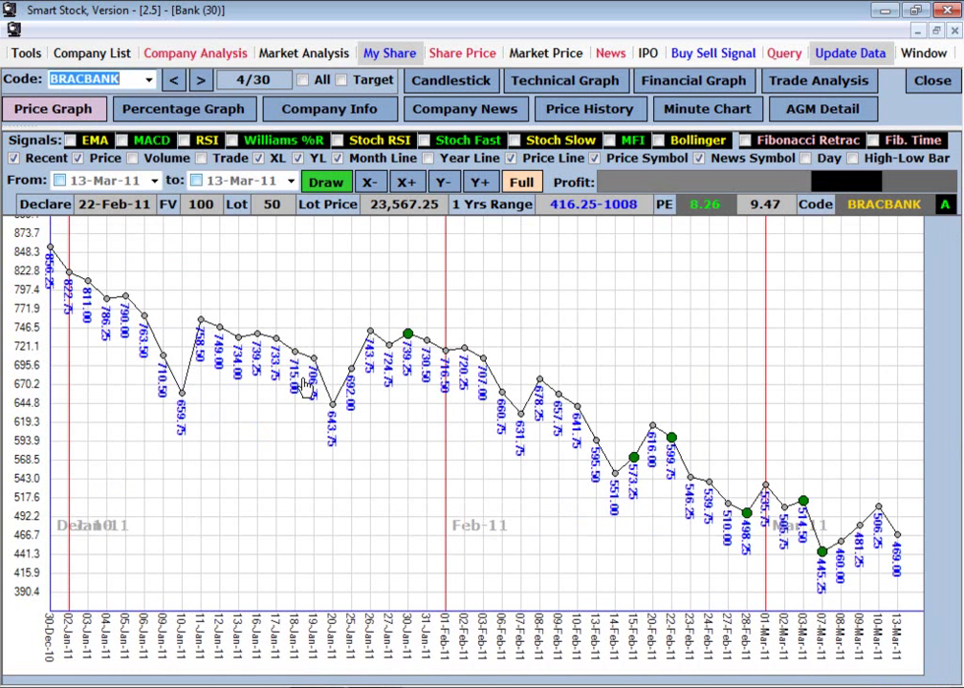
pyautogui.write('duTCH')
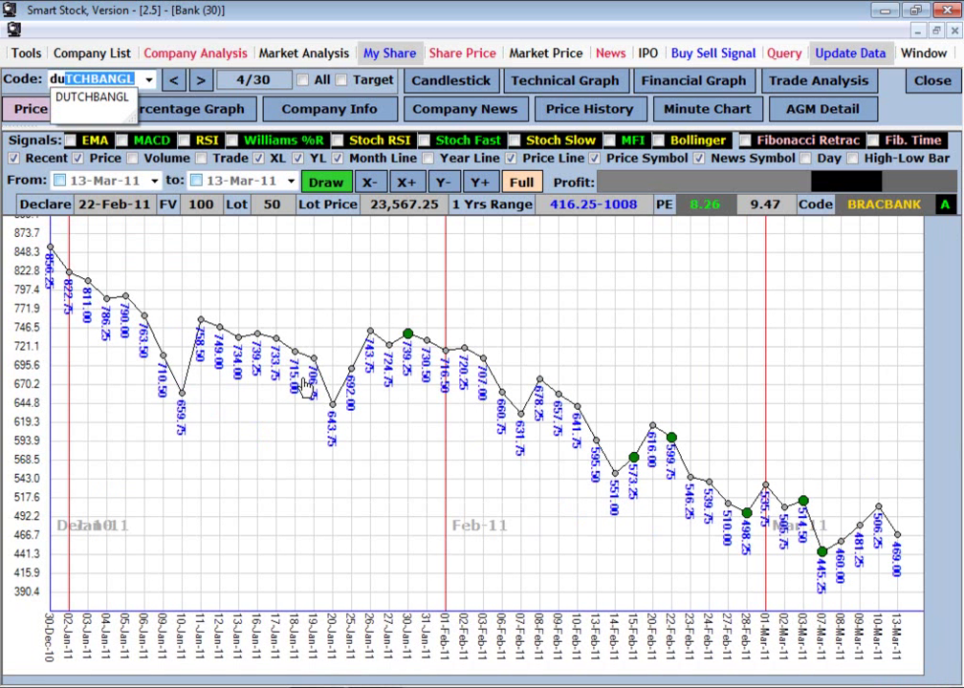
pyautogui.press('Return')
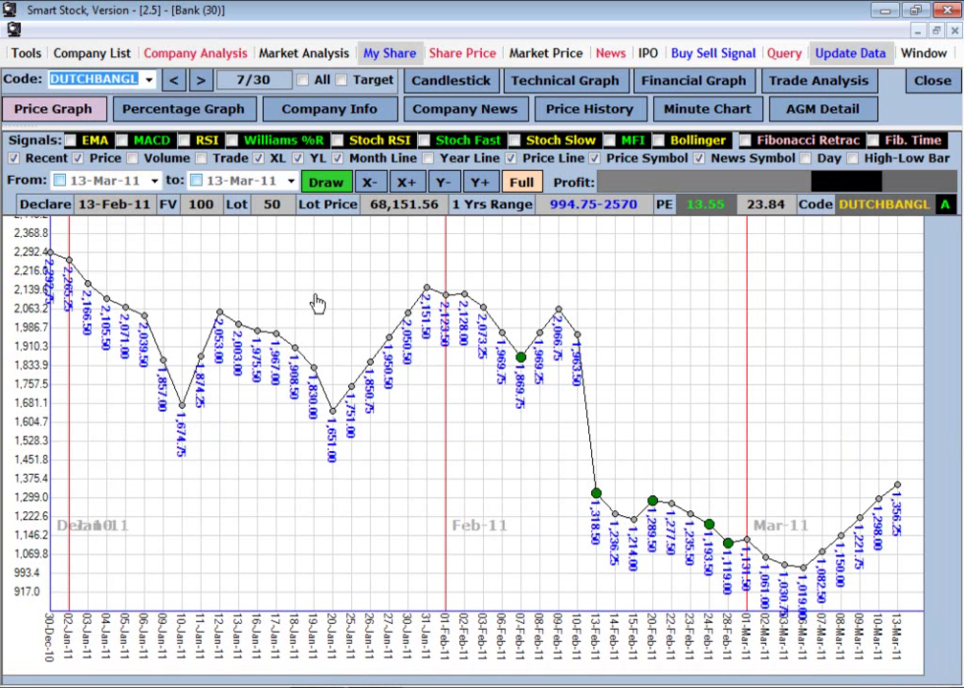
# Step: Close the Bank sector window and open Complete Analysis for all companies
pyautogui.click(929, 82)
pyautogui.click(90, 30)
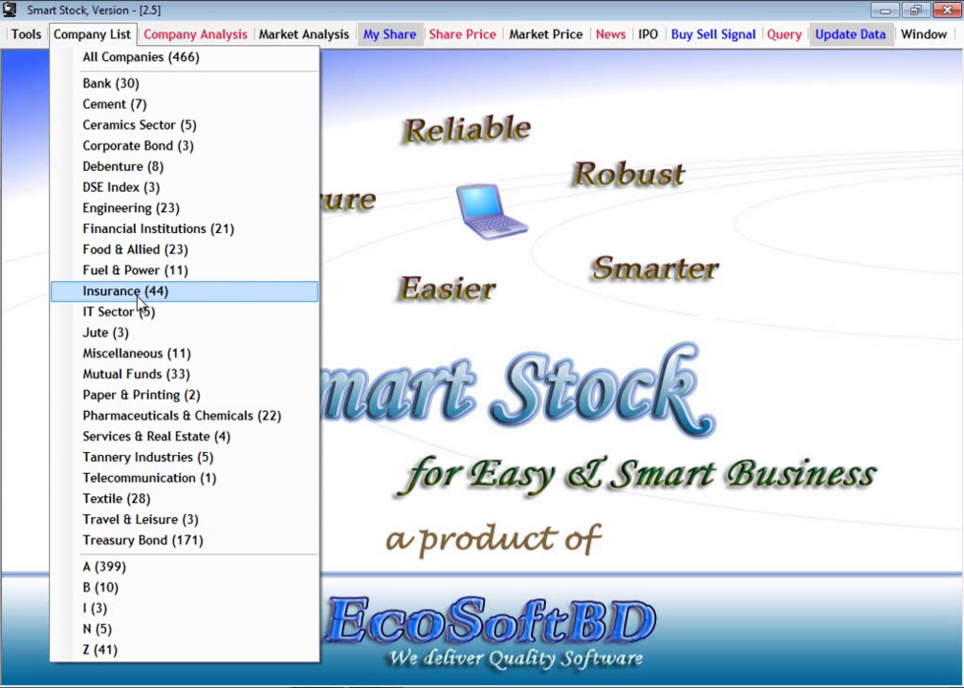
pyautogui.moveTo(179, 42)
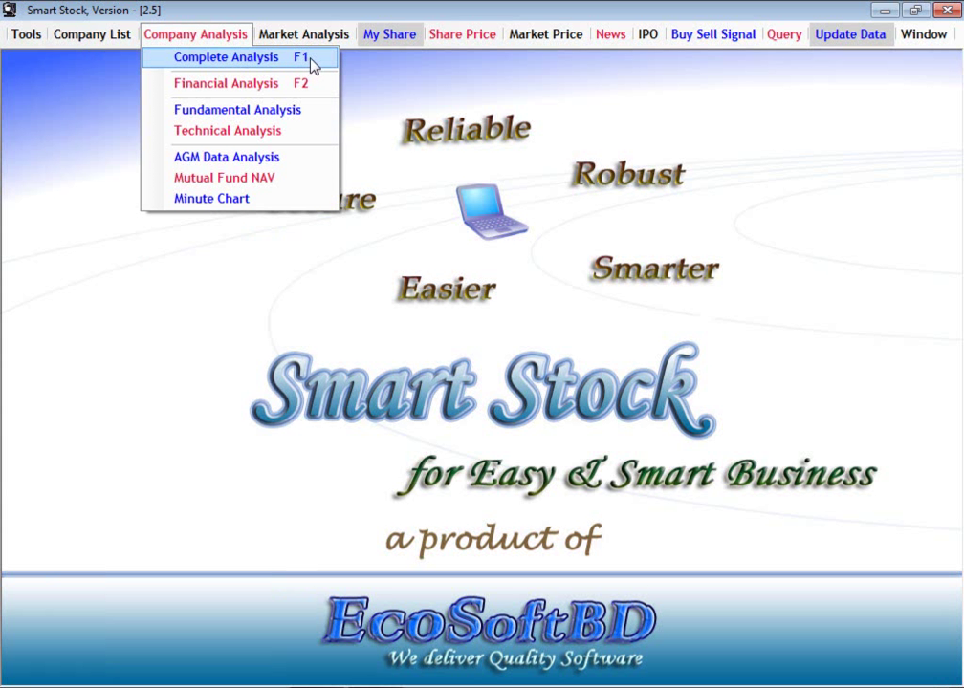
pyautogui.click(267, 58)
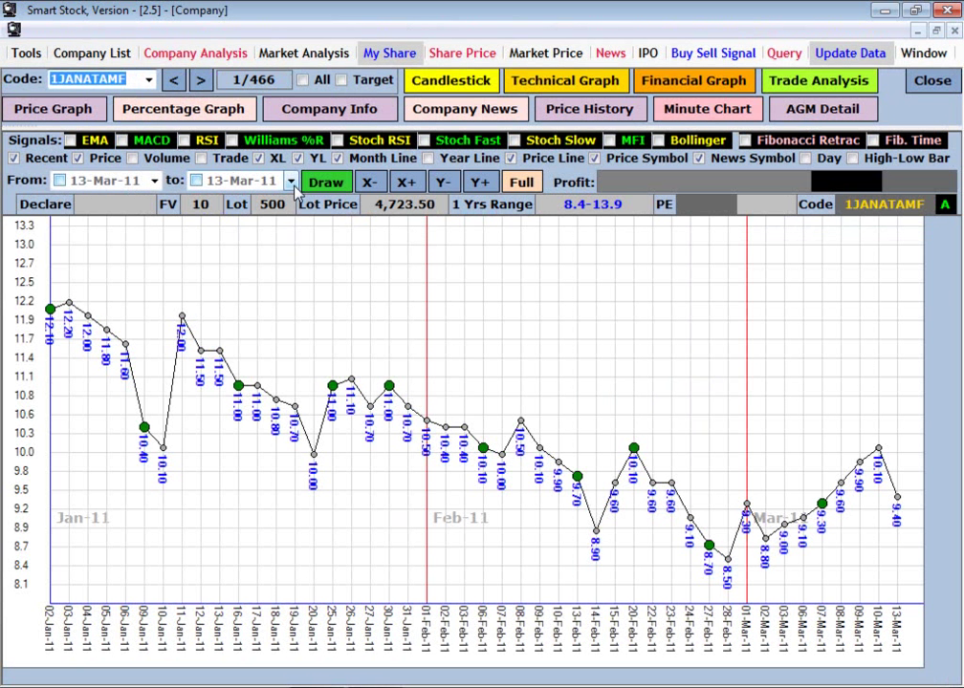
pyautogui.click(225, 53)
pyautogui.click(226, 54)
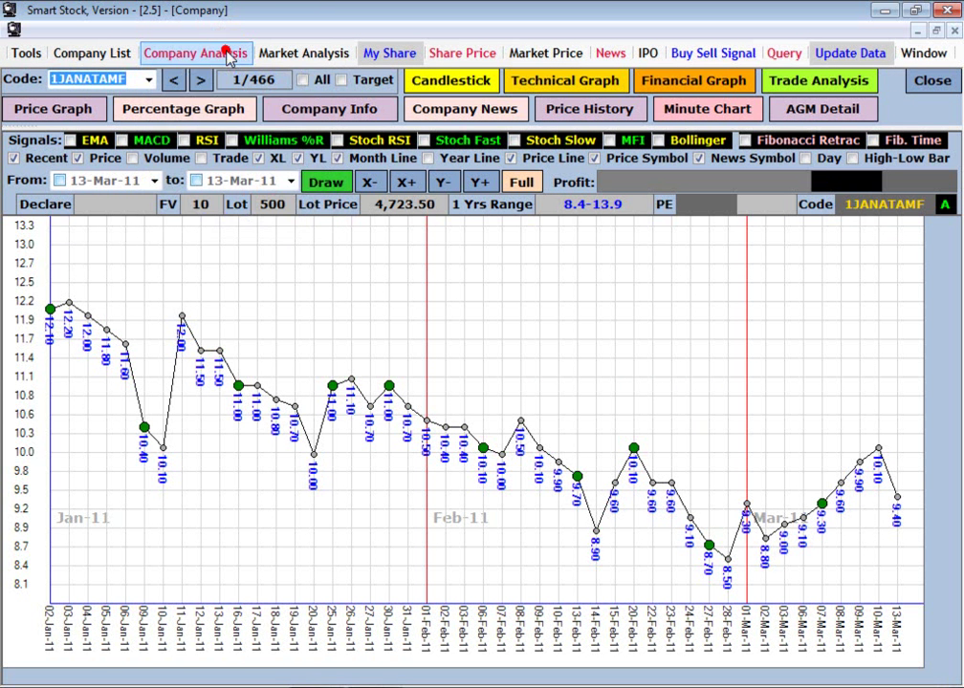
pyautogui.click(119, 53)
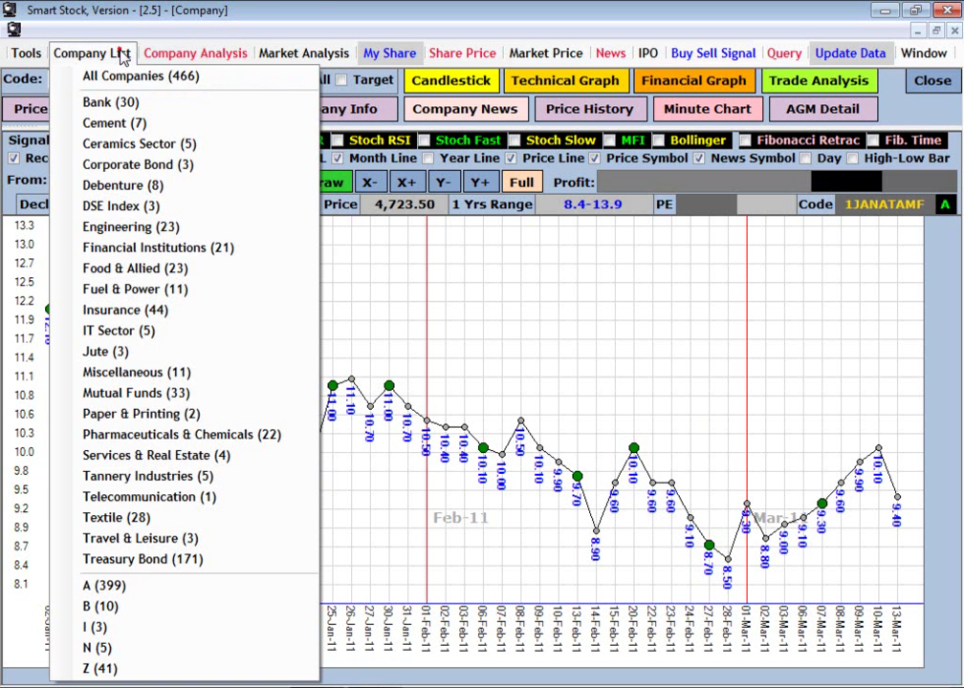
pyautogui.click(178, 48)
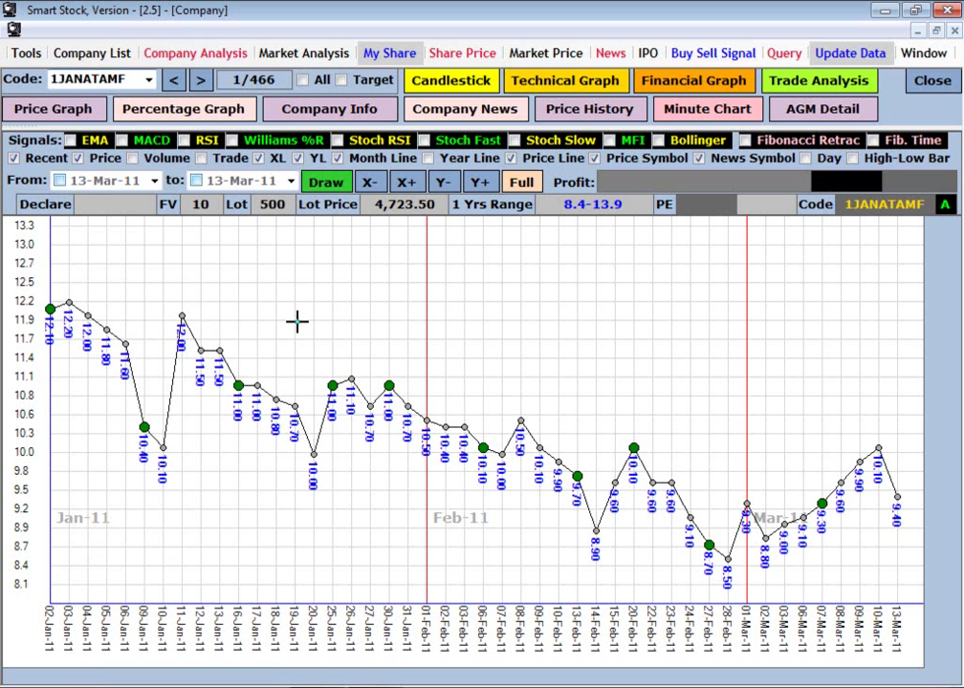
pyautogui.click(195, 53)
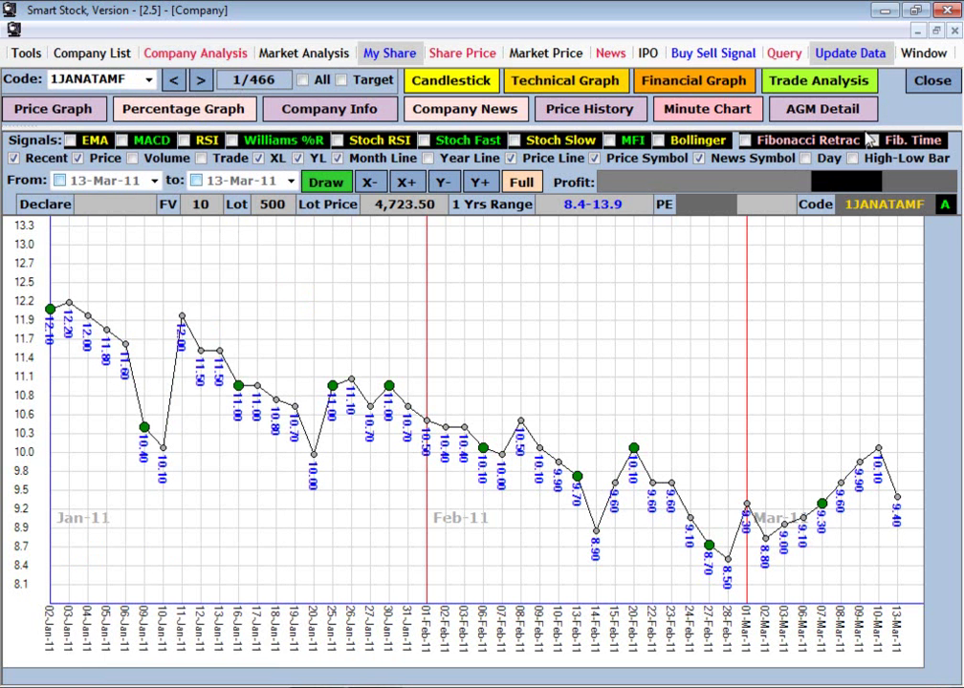
# Step: Close the company window, reopen Complete Analysis, and display the price graph for company code GP
pyautogui.click(948, 83)
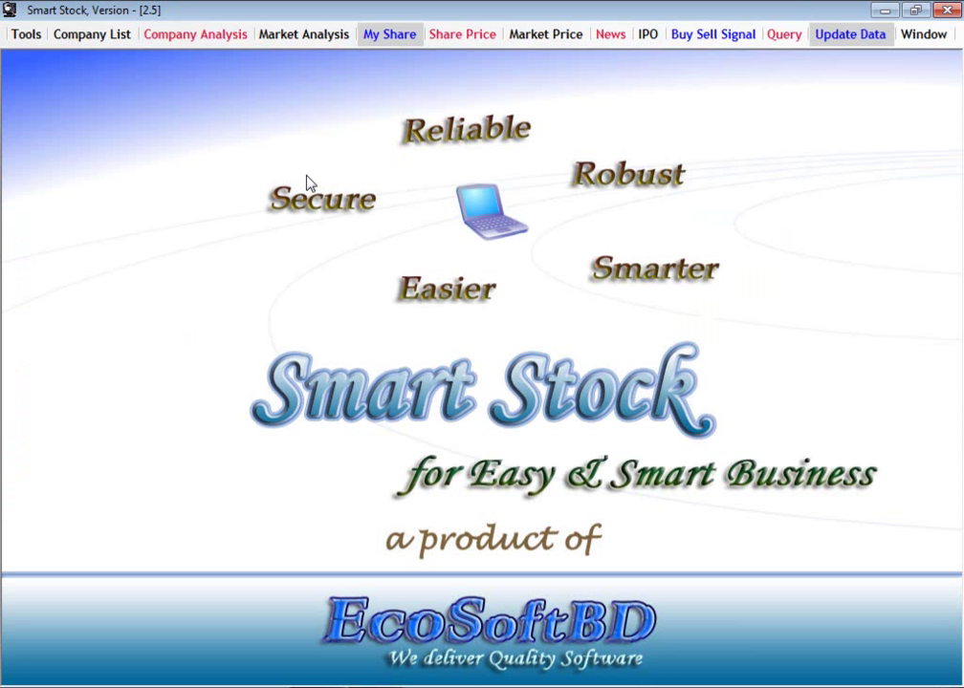
pyautogui.click(216, 39)
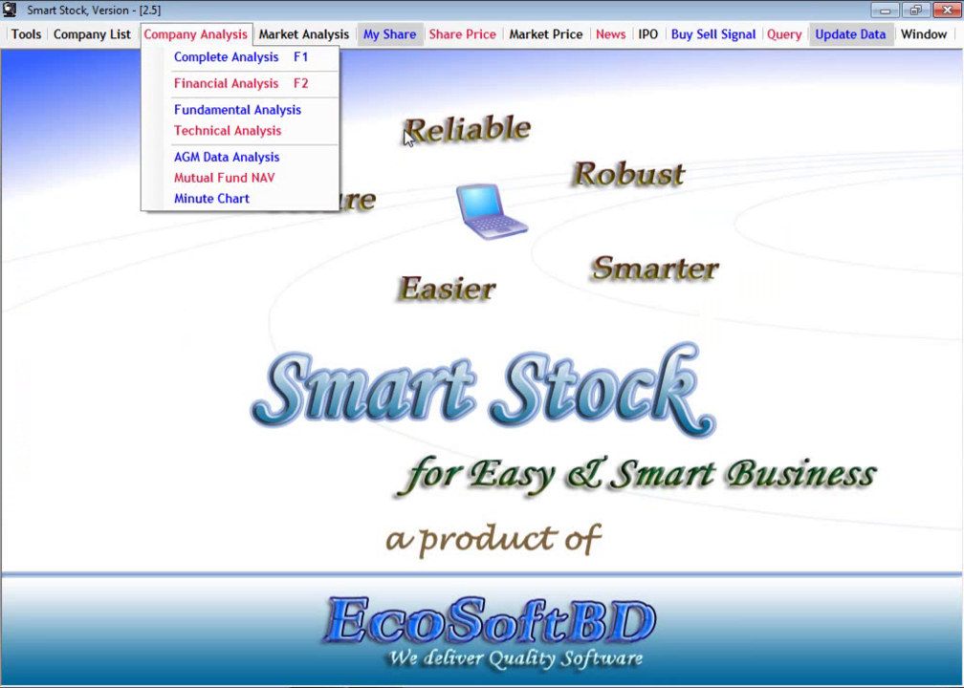
pyautogui.press('F1')
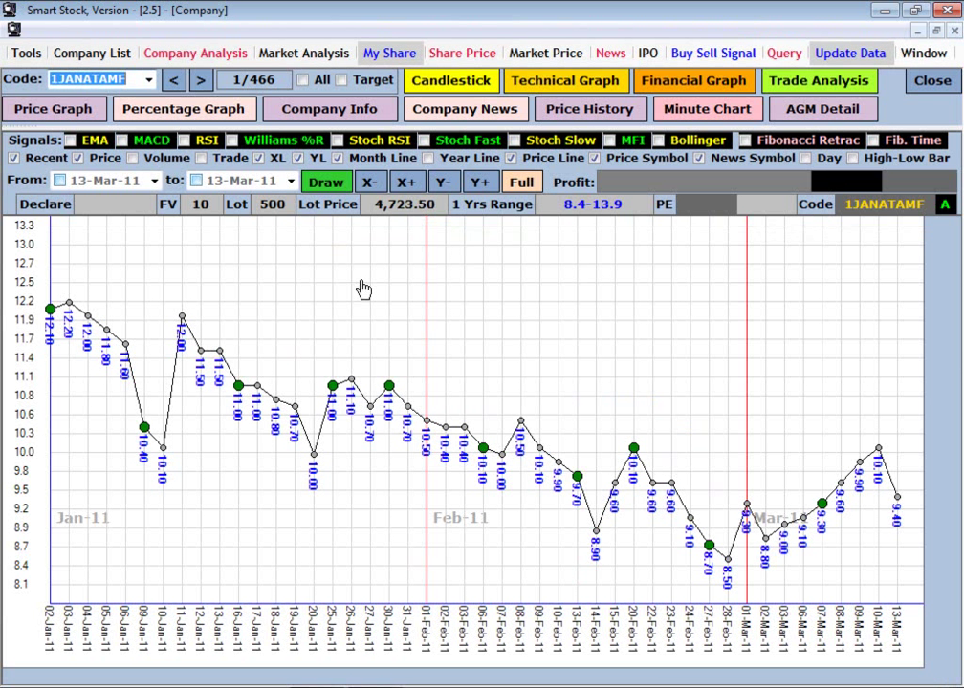
pyautogui.write('gp')
pyautogui.press('Return')
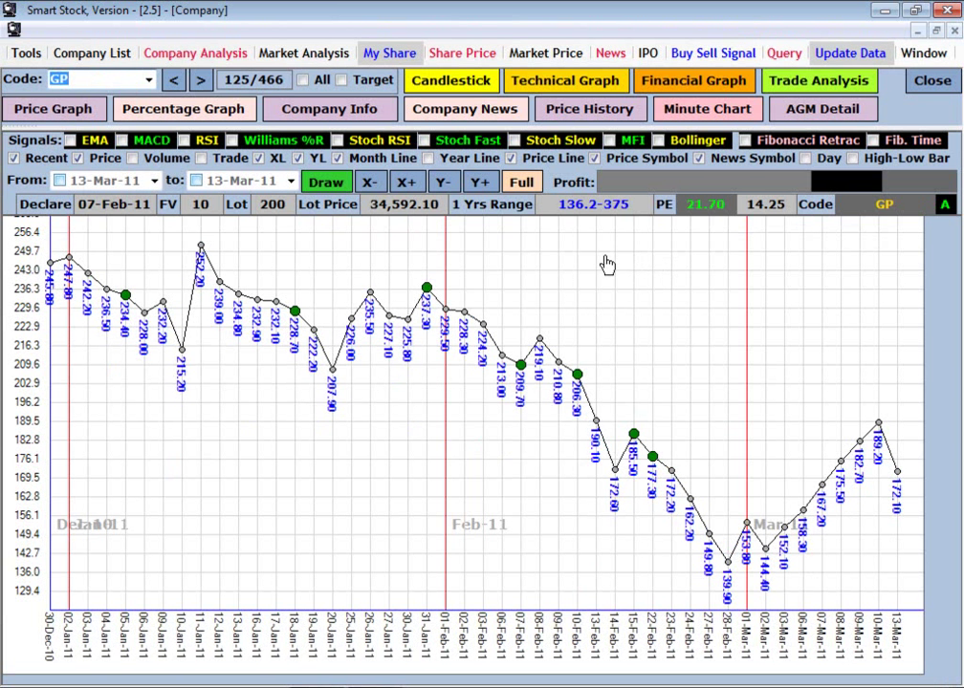
# Step: View GP's percentage graph, company info and company news, ending back on its price graph
pyautogui.click(241, 105)
pyautogui.click(344, 112)
pyautogui.click(491, 107)
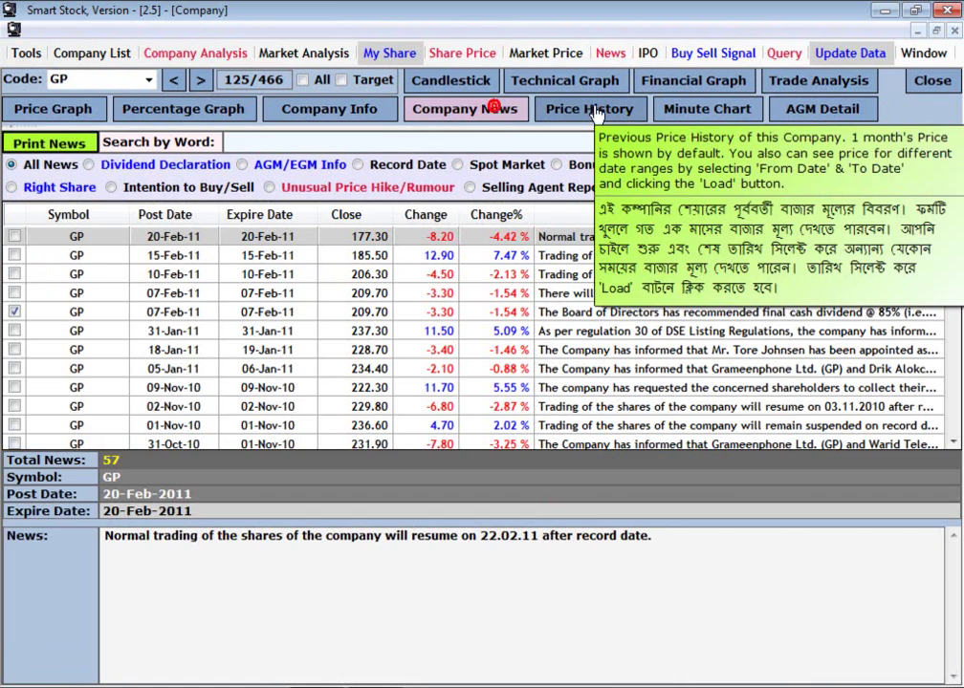
pyautogui.click(38, 108)
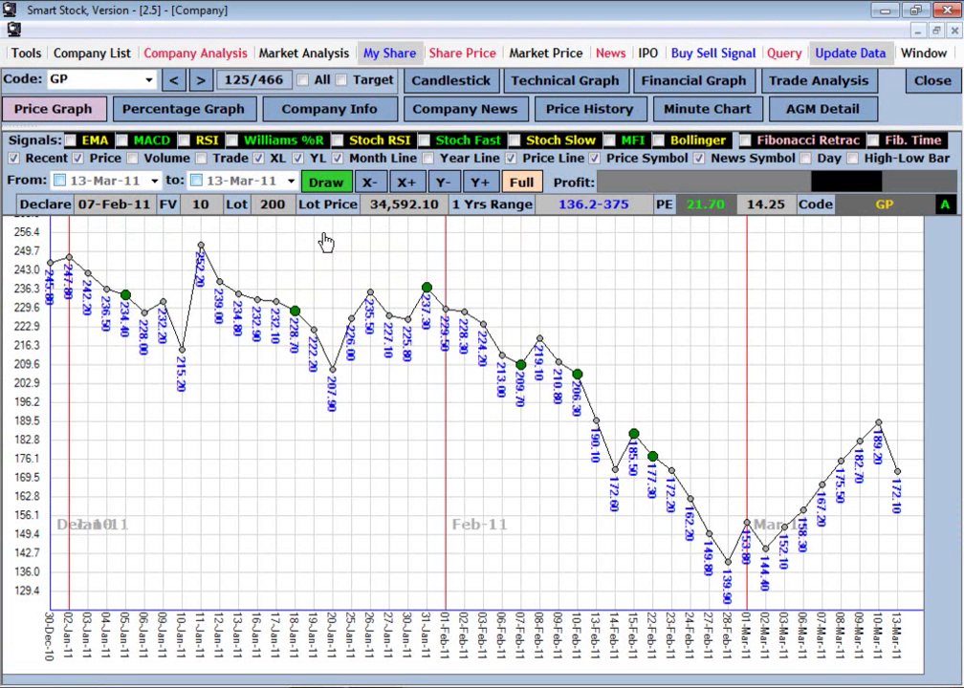
# Step: Close GP's company window and reopen Complete Analysis for all companies
pyautogui.click(239, 53)
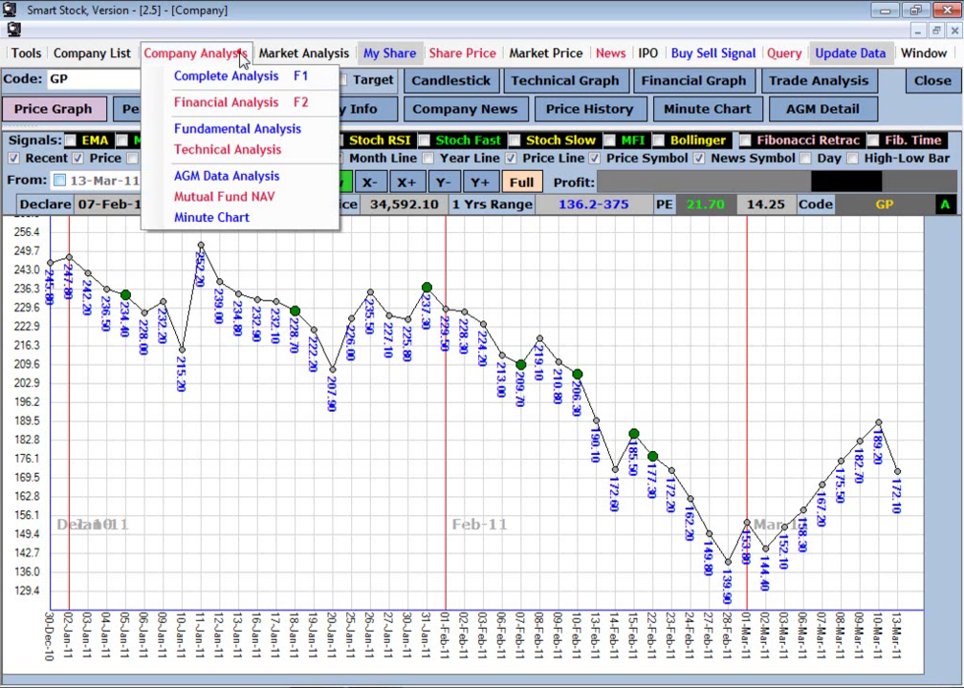
pyautogui.click(377, 264)
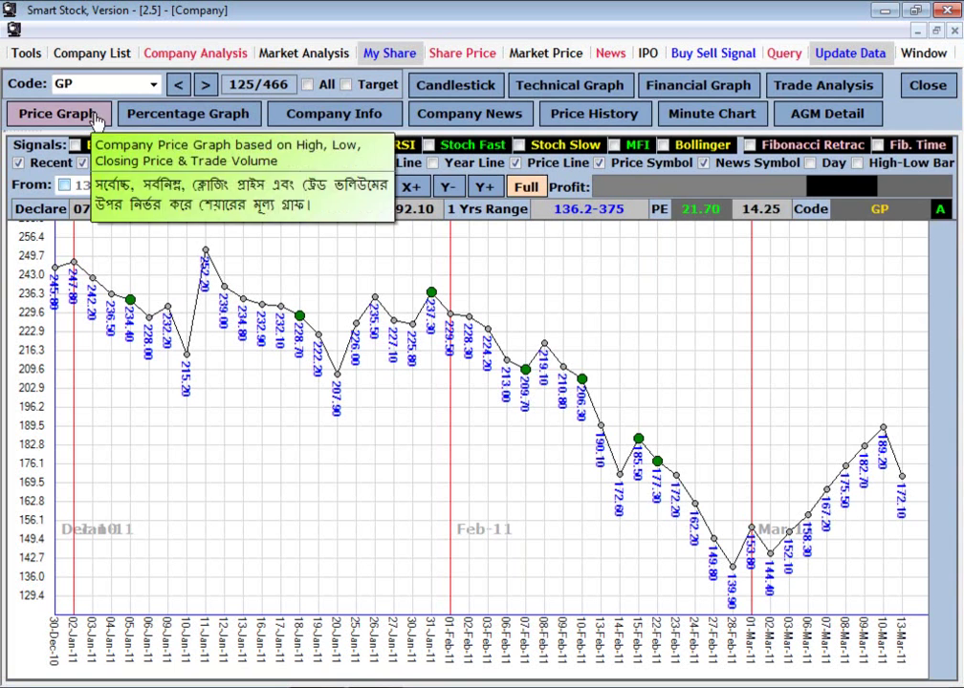
pyautogui.click(928, 88)
pyautogui.click(205, 33)
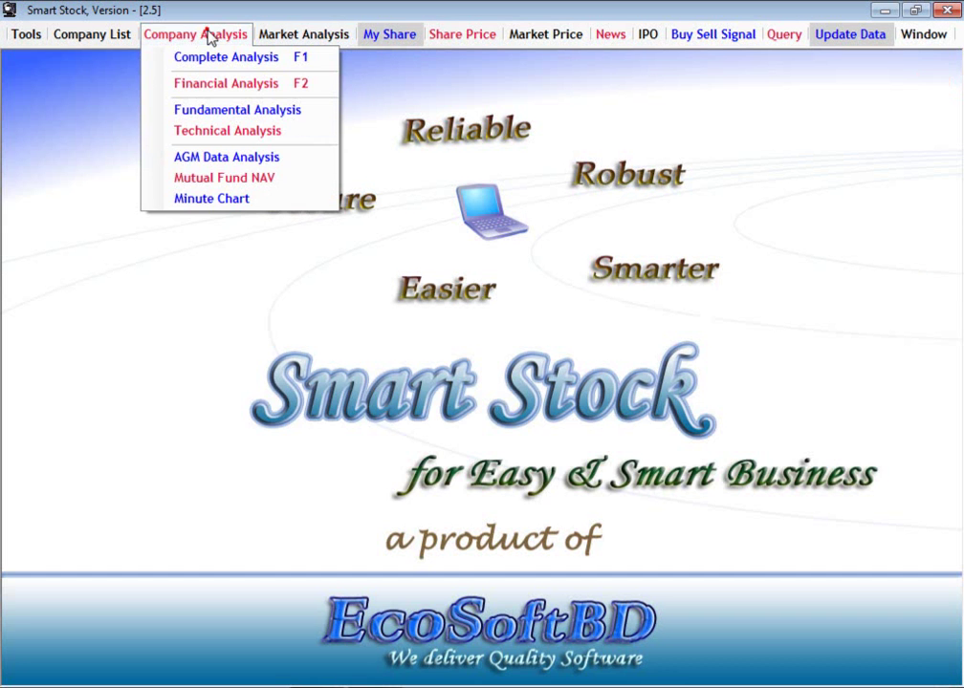
pyautogui.click(220, 57)
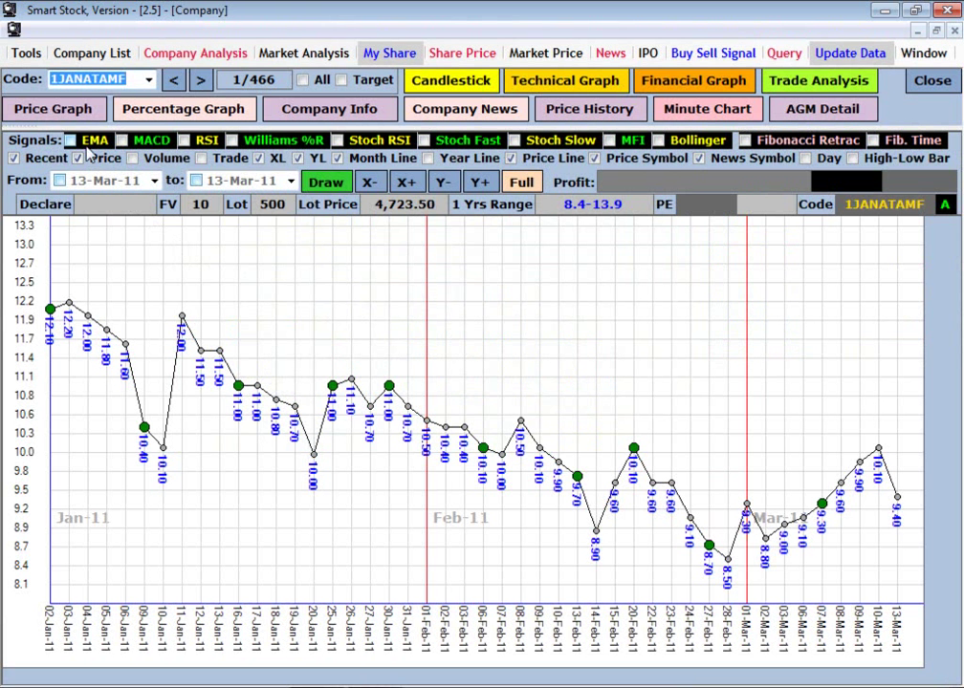
# Step: Display the price graph and load company code BEXIMCO
pyautogui.click(81, 110)
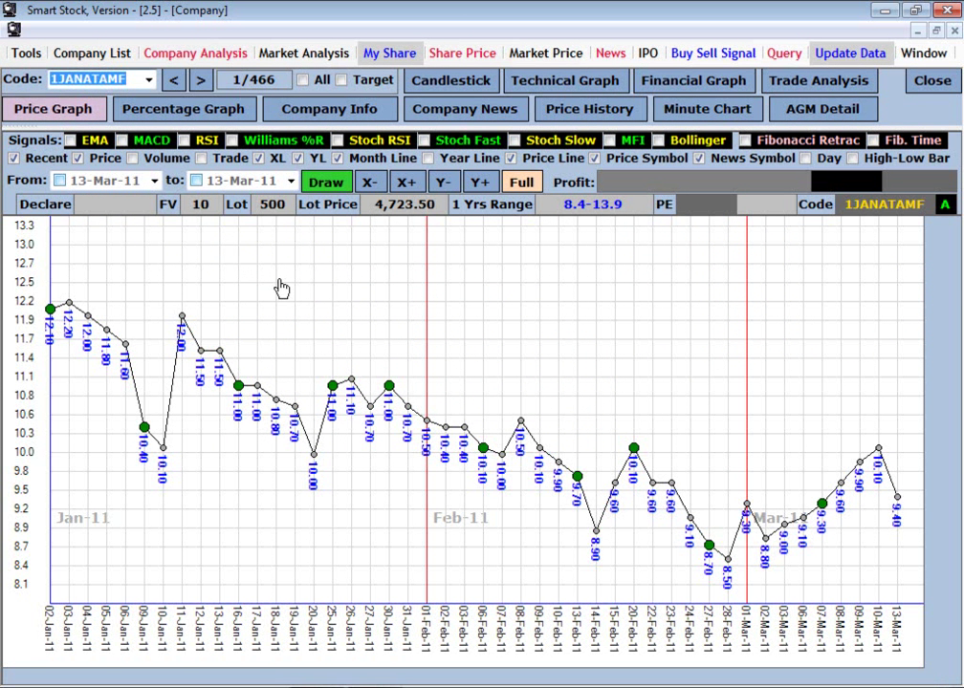
pyautogui.write('bexIMCO')
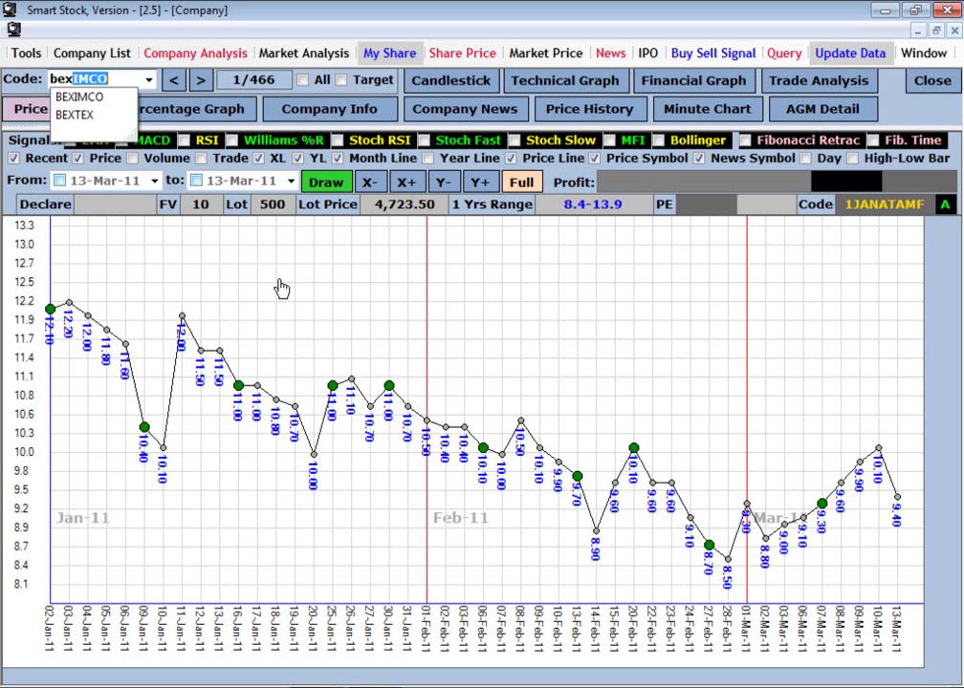
pyautogui.press('Return')
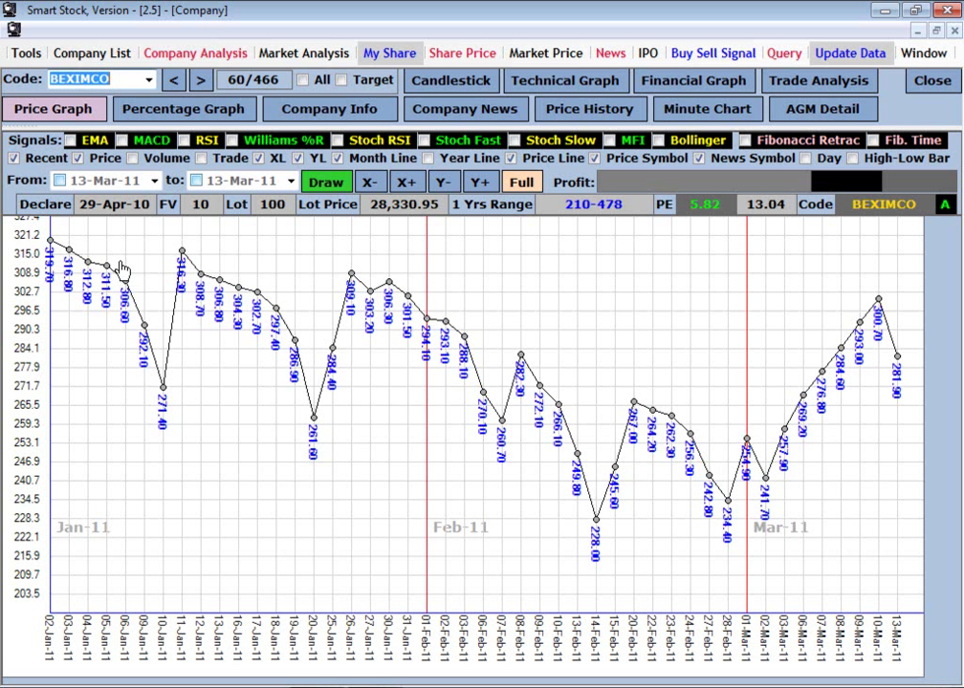
# Step: Switch BEXIMCO's price graph between its full price history and recent prices, ending on the full history from 2007
pyautogui.click(14, 159)
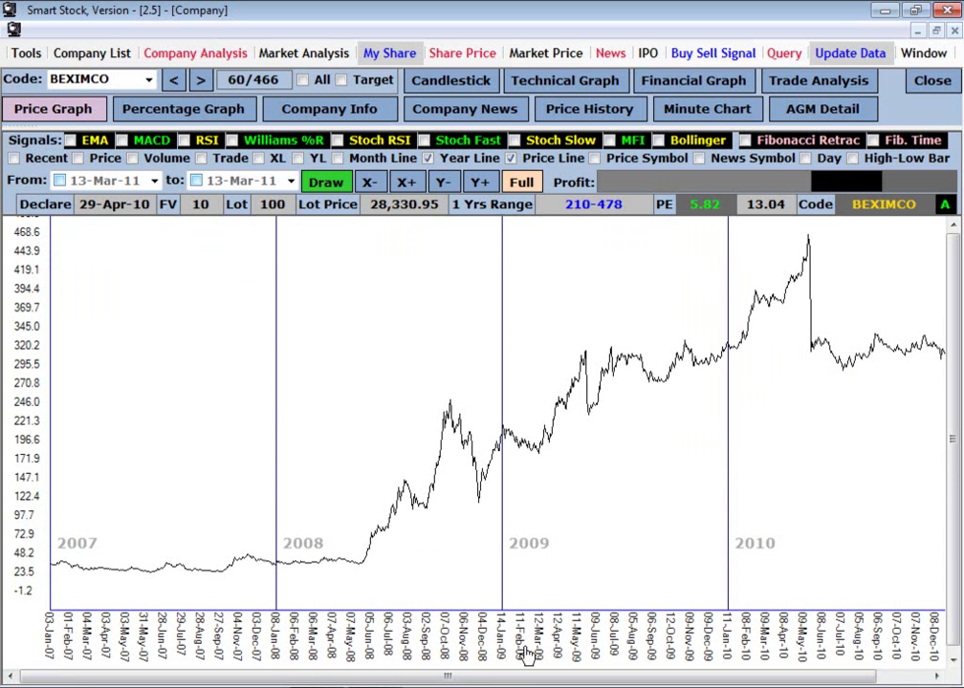
pyautogui.moveTo(525, 679); pyautogui.dragTo(646, 680)
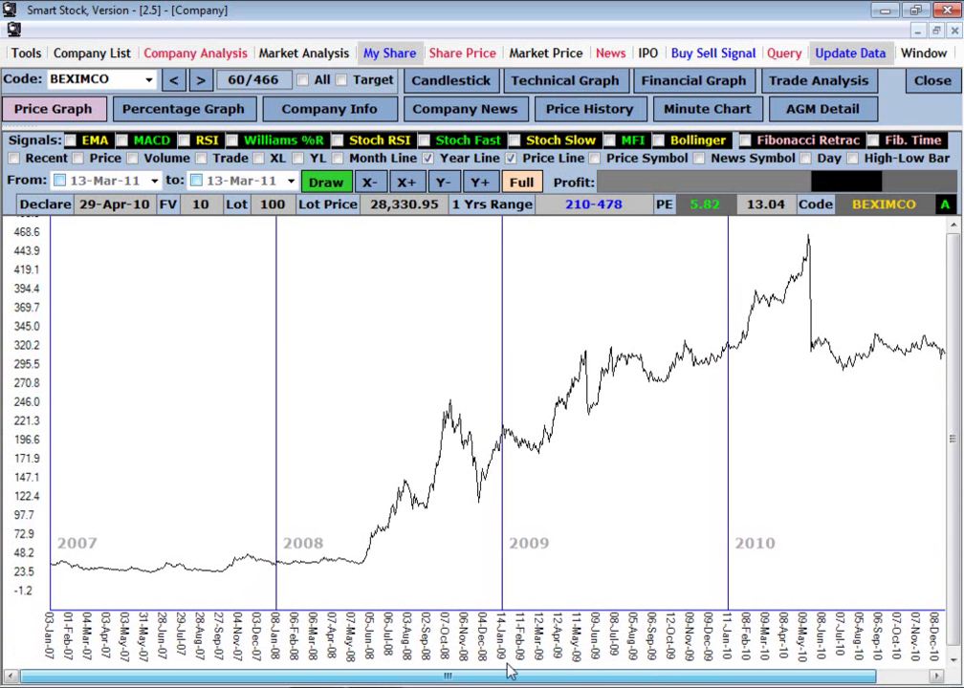
pyautogui.moveTo(609, 670); pyautogui.dragTo(549, 669)
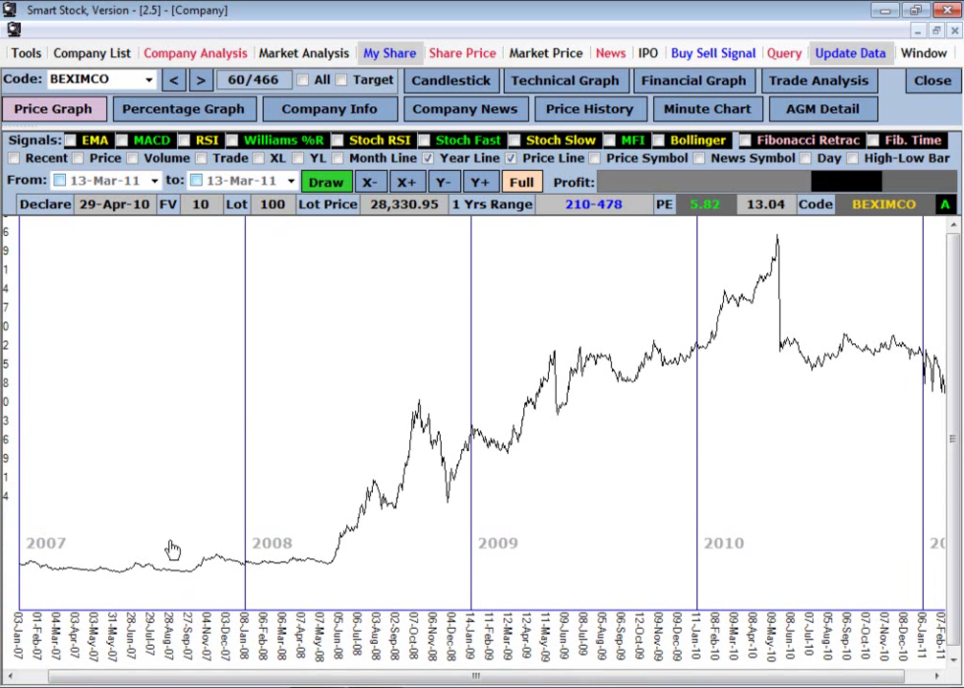
pyautogui.moveTo(713, 677)
pyautogui.mouseDown()
pyautogui.moveTo(804, 682)
pyautogui.moveTo(727, 678)
pyautogui.mouseUp()
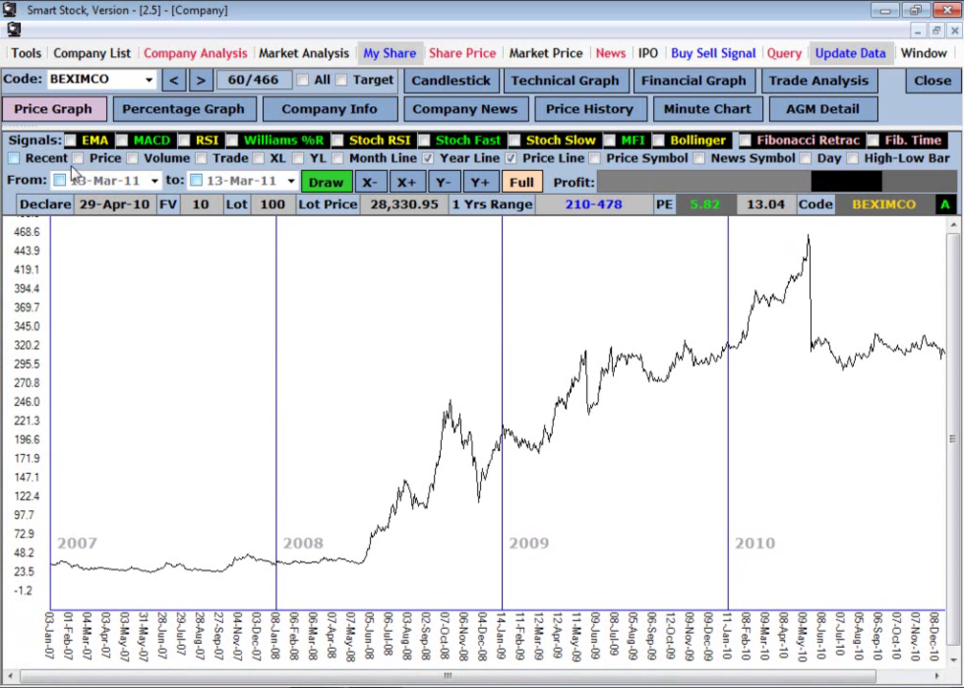
pyautogui.click(46, 159)
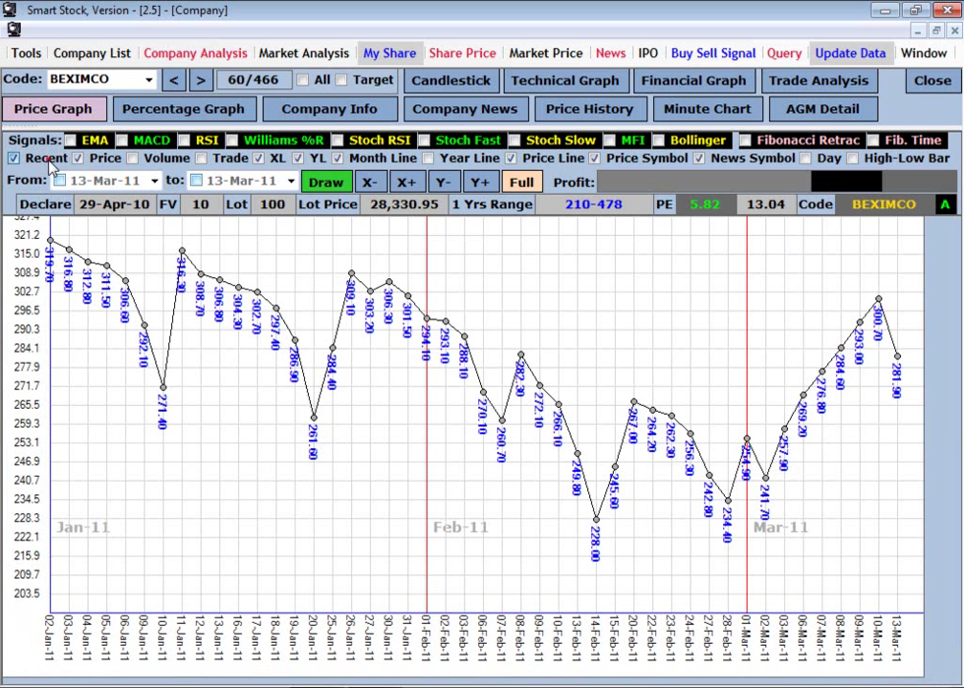
pyautogui.click(51, 162)
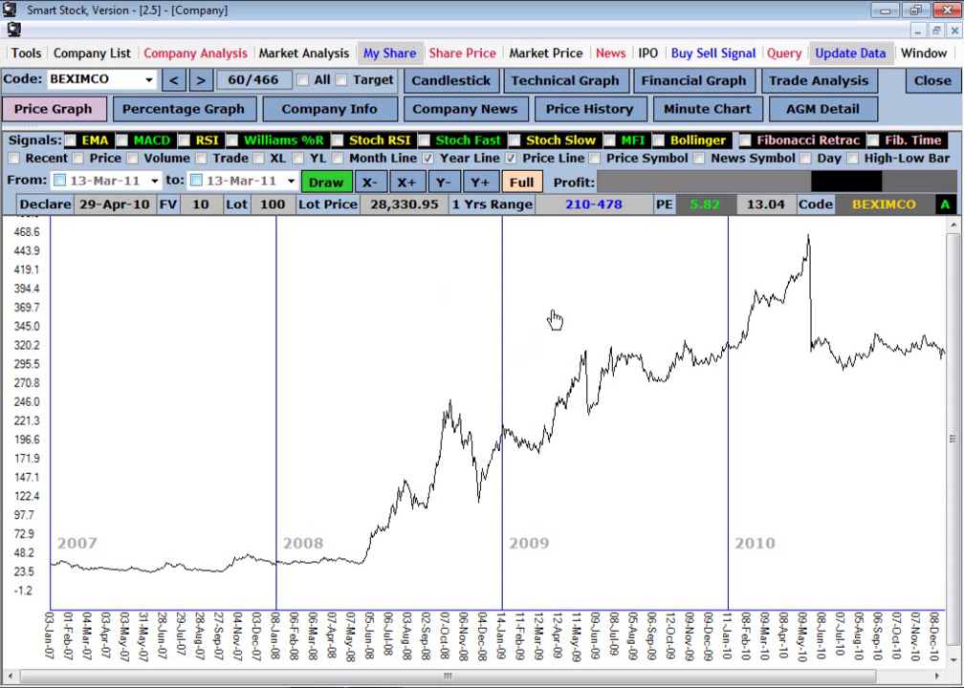
# Step: Zoom the graph into 2009, narrowing it to about April–October 2009, with Price and Price Symbol enabled
pyautogui.click(500, 258)
pyautogui.moveTo(499, 258); pyautogui.dragTo(728, 565)
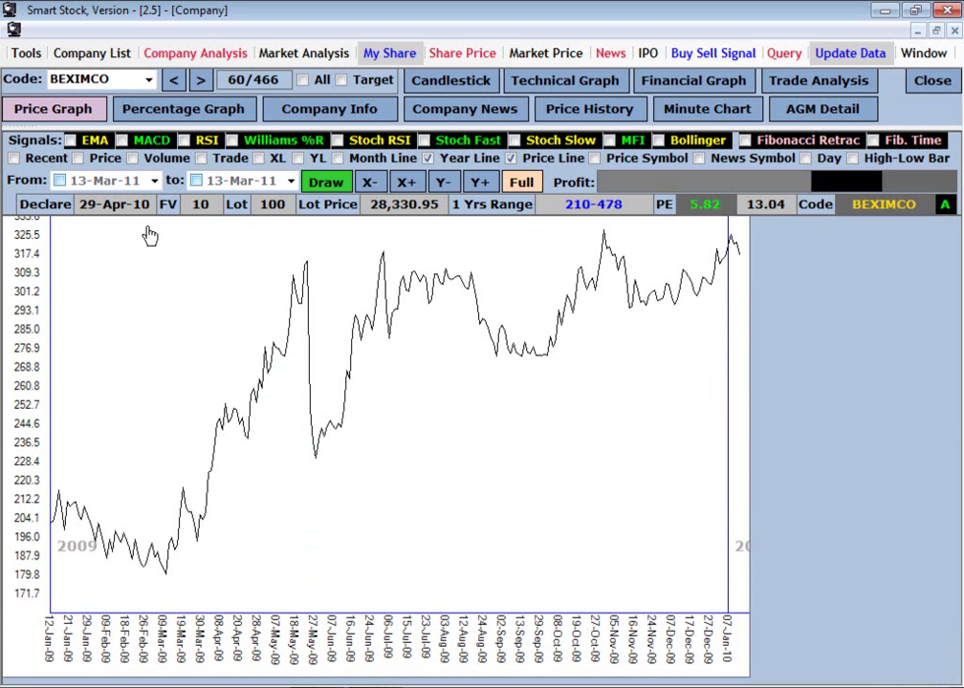
pyautogui.click(79, 159)
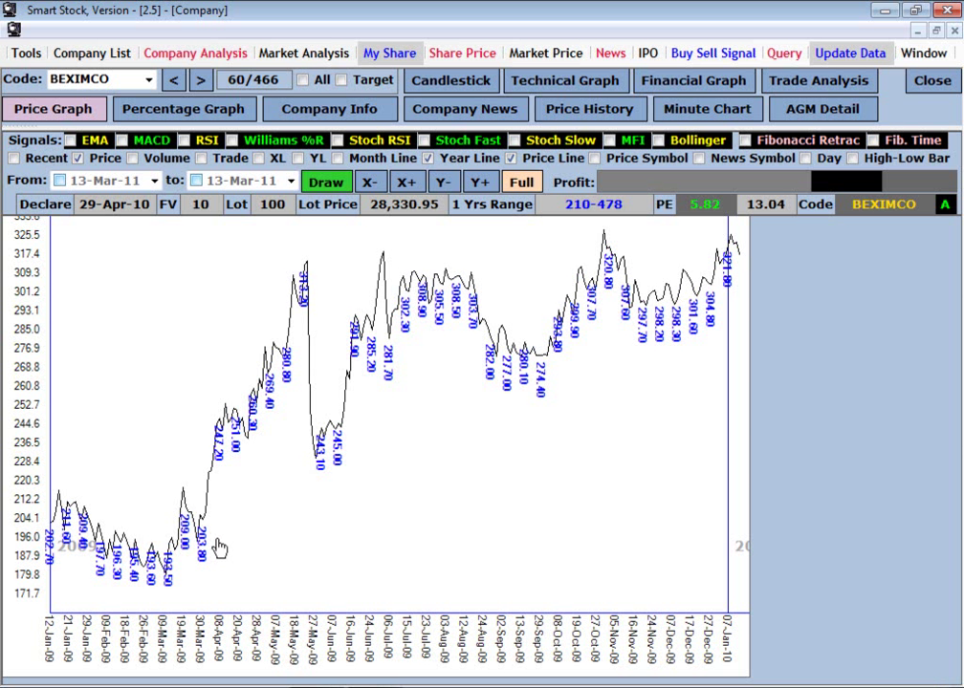
pyautogui.moveTo(224, 241); pyautogui.dragTo(581, 574)
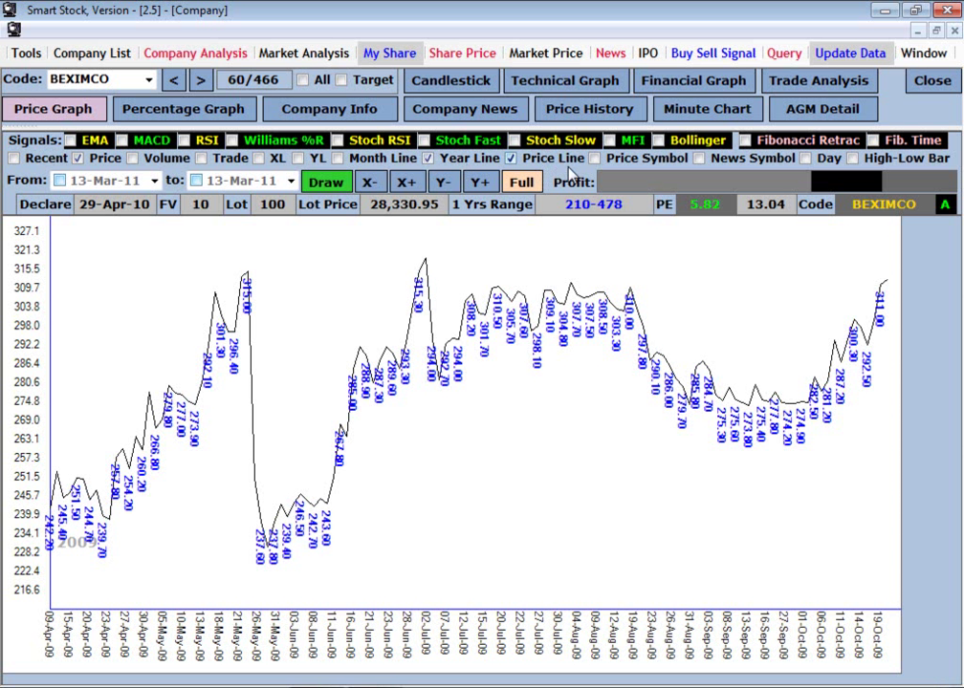
pyautogui.click(646, 160)
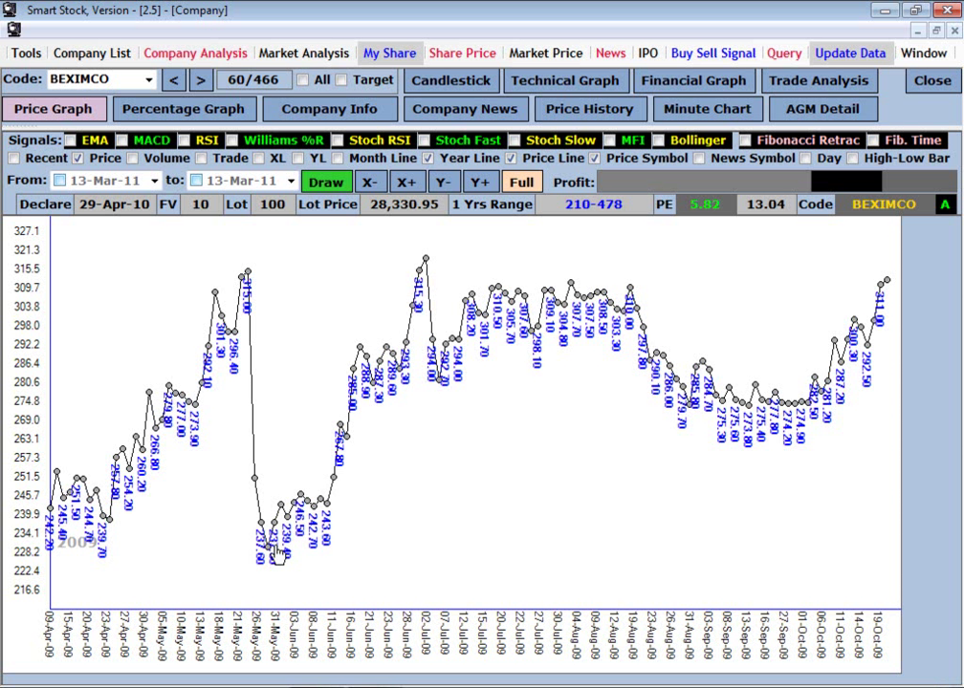
# Step: Measure the profit between the late-May 2009 low and the 02-Jul-09 peak on the price graph
pyautogui.click(425, 262)
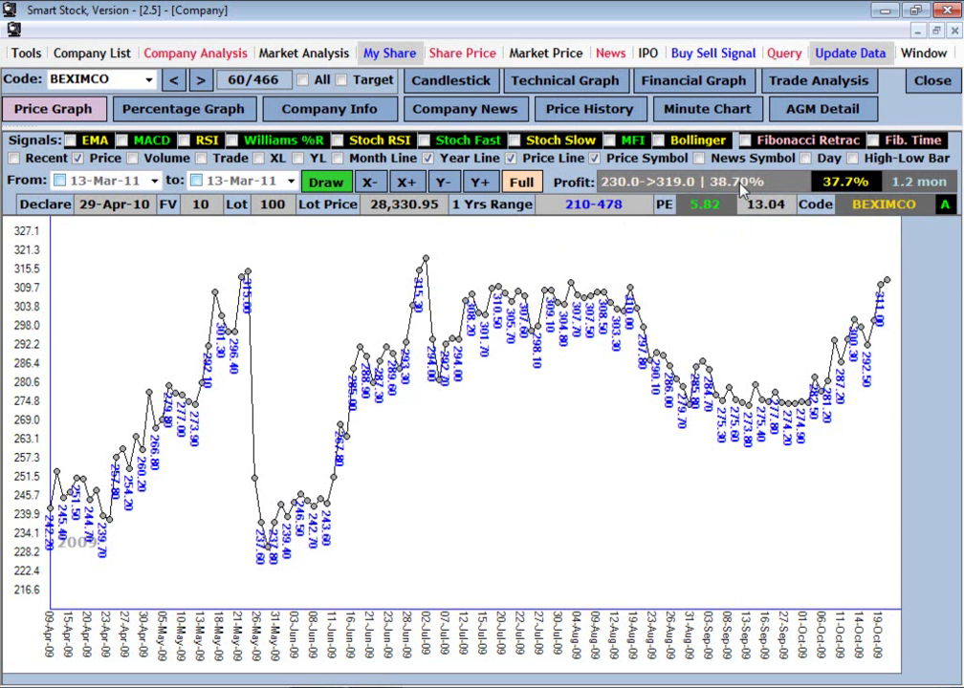
pyautogui.moveTo(732, 192)
pyautogui.moveTo(933, 189)
# Step: Return the graph to recent prices and measure the profit from 02-Mar-11 to 10-Mar-11
pyautogui.click(44, 161)
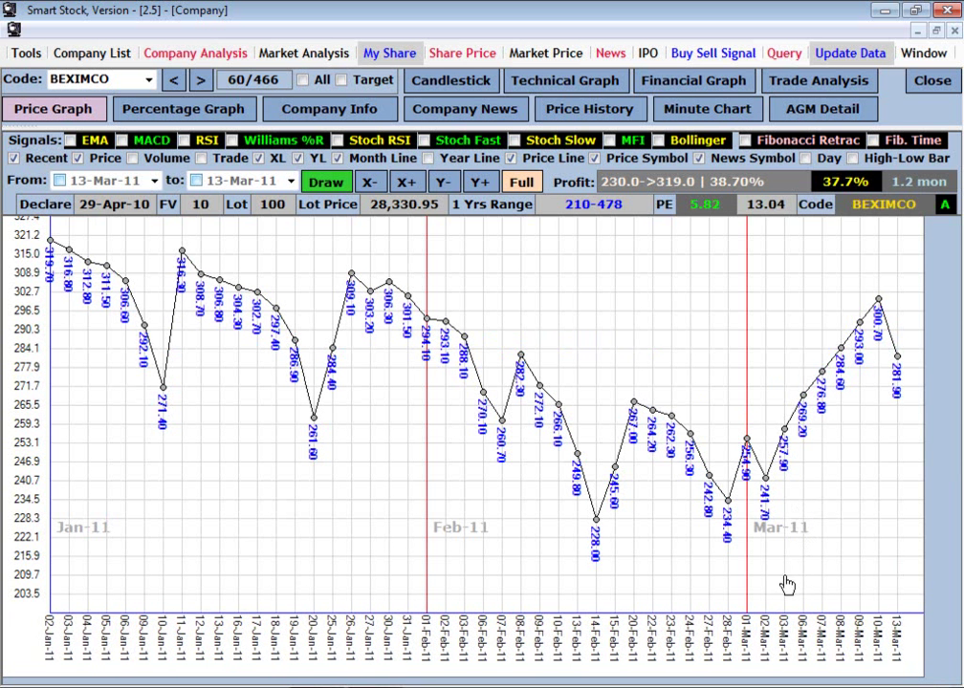
pyautogui.click(766, 477)
pyautogui.click(878, 302)
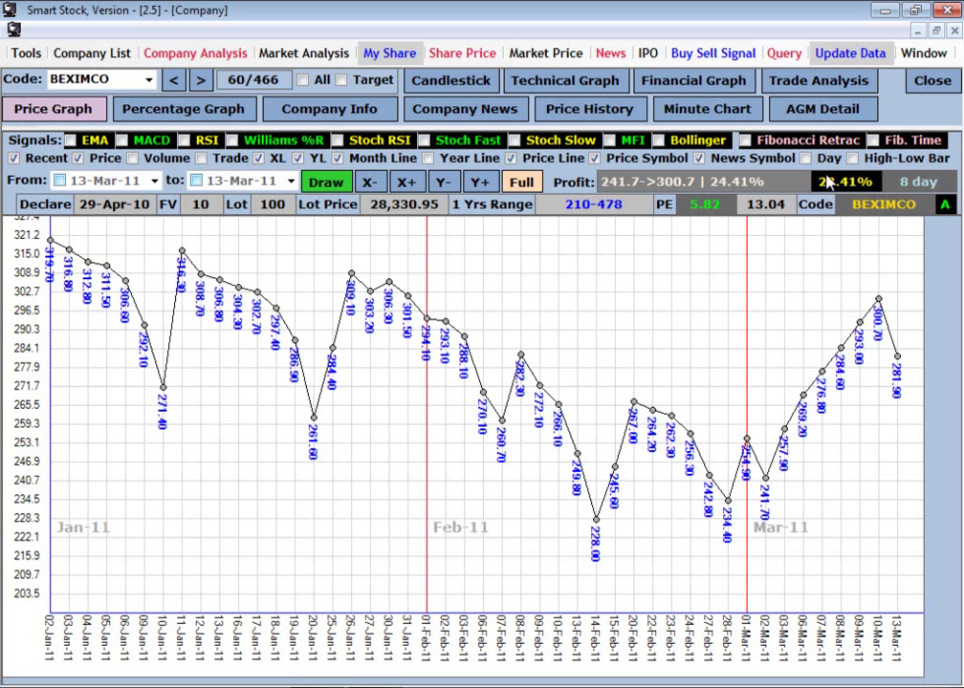
pyautogui.moveTo(859, 185)
# Step: Measure the price changes from 26-Jan-11 to 14-Feb-11, 26-Jan-11 to 10-Mar-11, and 28-Feb-11 to 08-Mar-11
pyautogui.click(596, 525)
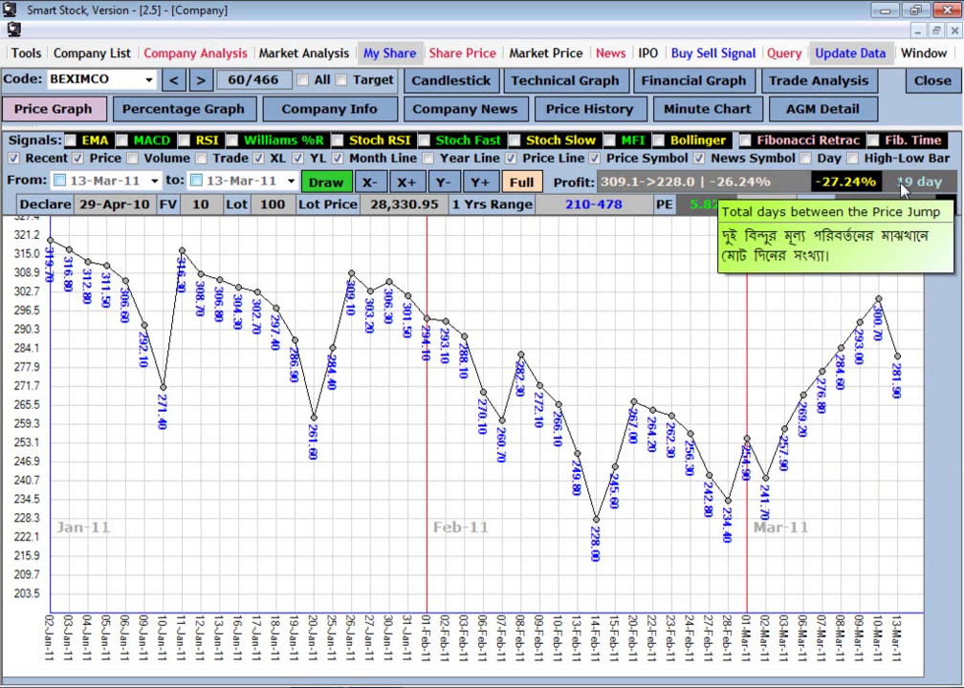
pyautogui.click(351, 285)
pyautogui.click(876, 302)
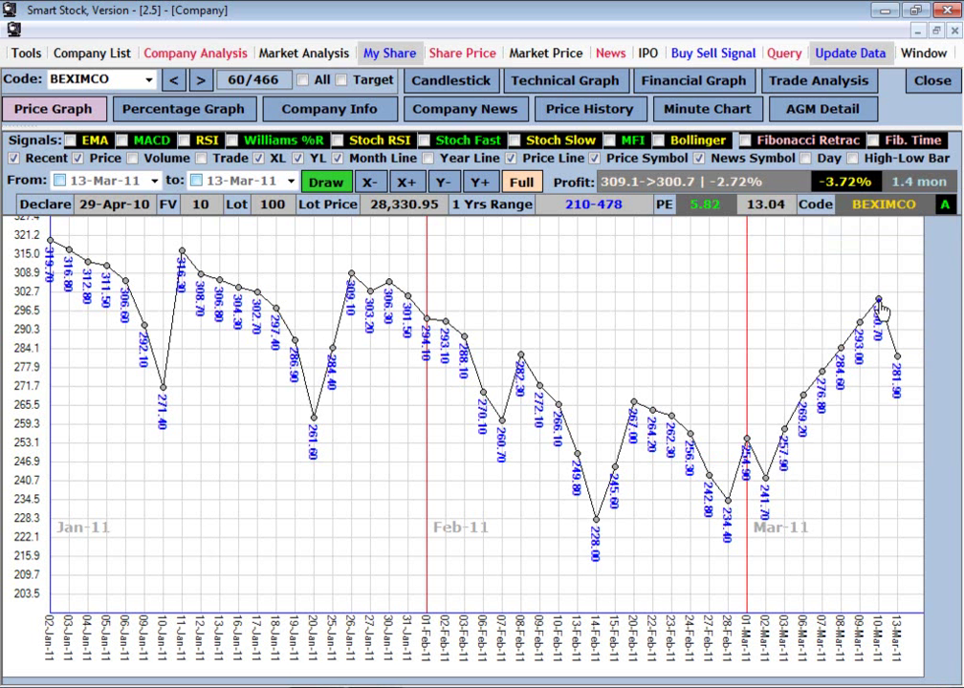
pyautogui.click(729, 501)
pyautogui.click(846, 339)
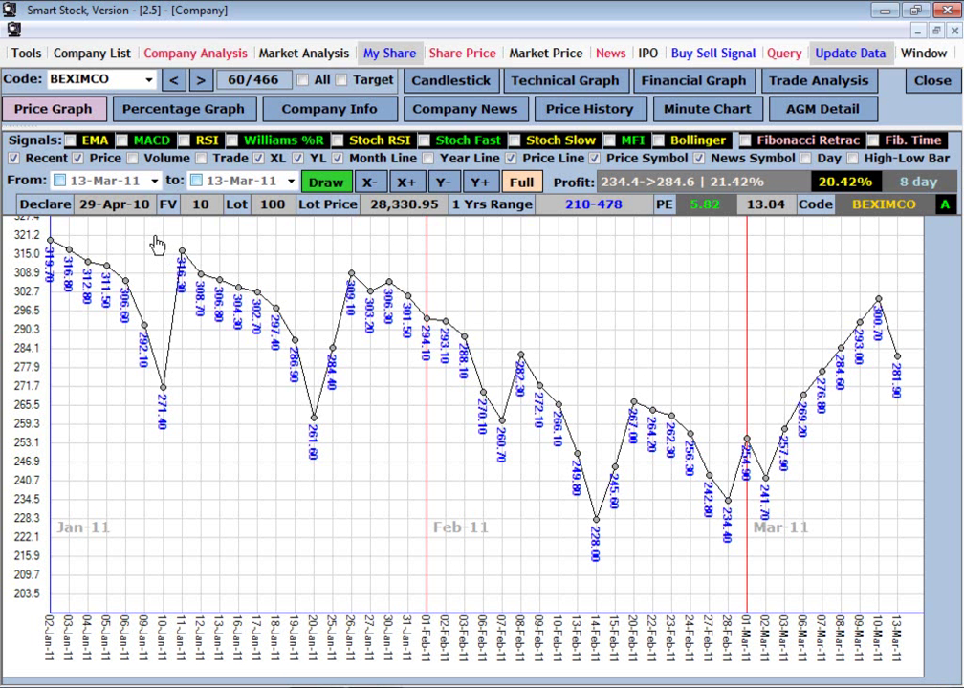
# Step: Overlay the Volume and Trade lines on BEXIMCO's price graph, and remove both again
pyautogui.click(156, 162)
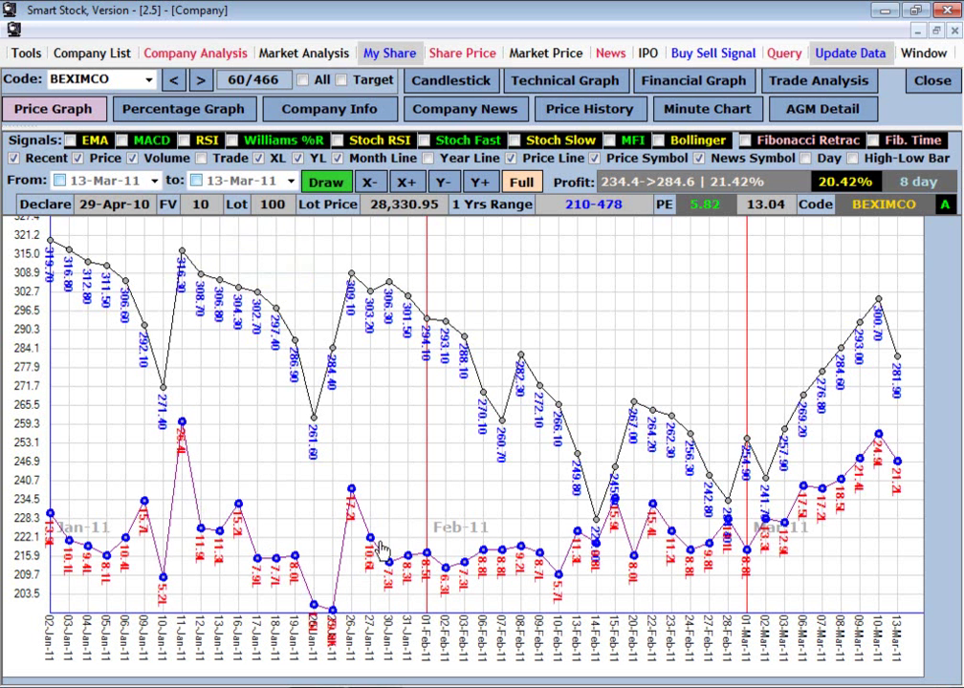
pyautogui.click(539, 551)
pyautogui.click(202, 159)
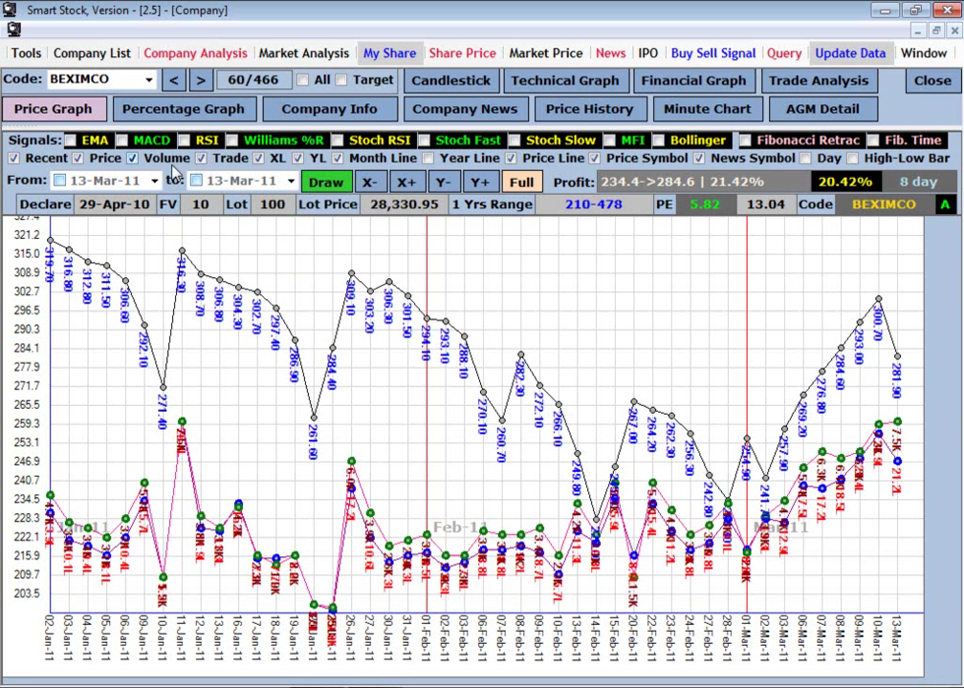
pyautogui.click(133, 159)
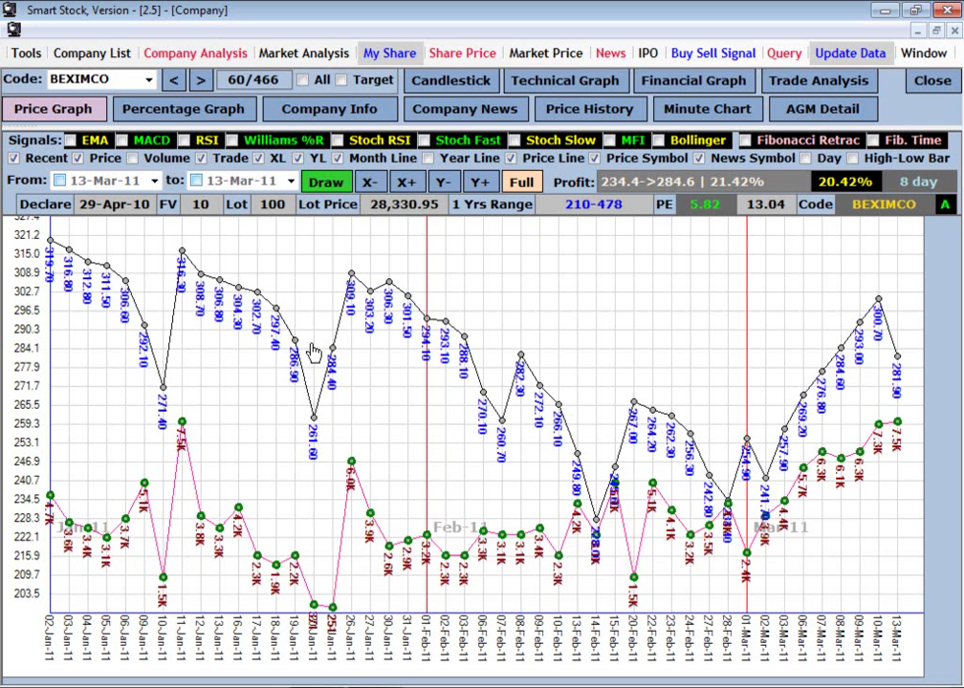
pyautogui.click(202, 158)
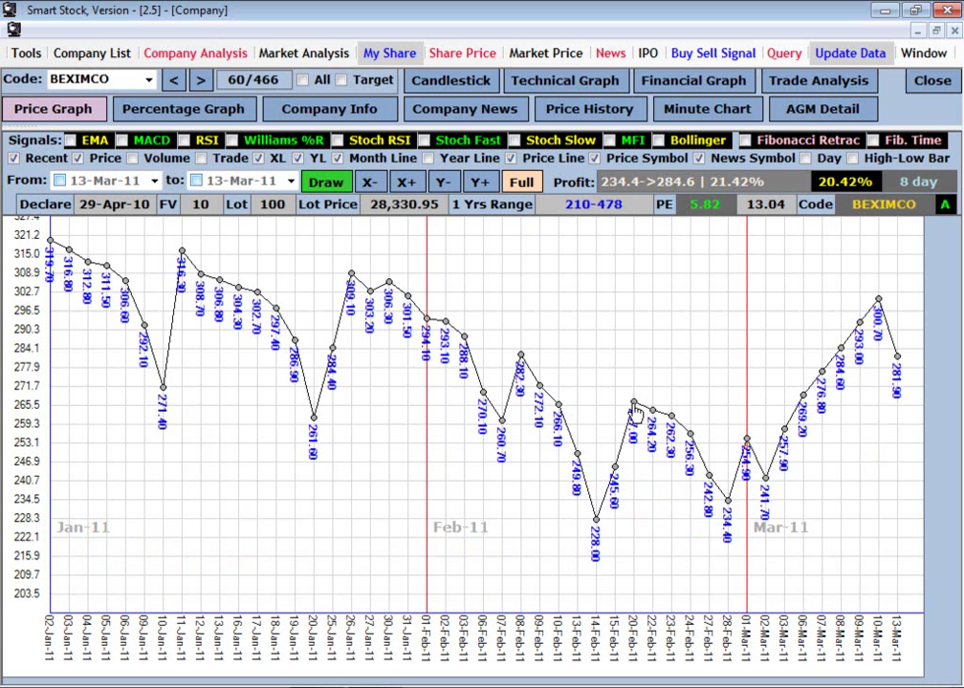
# Step: Hide the XL and YL grid lines on the price graph, and restore both
pyautogui.moveTo(633, 410)
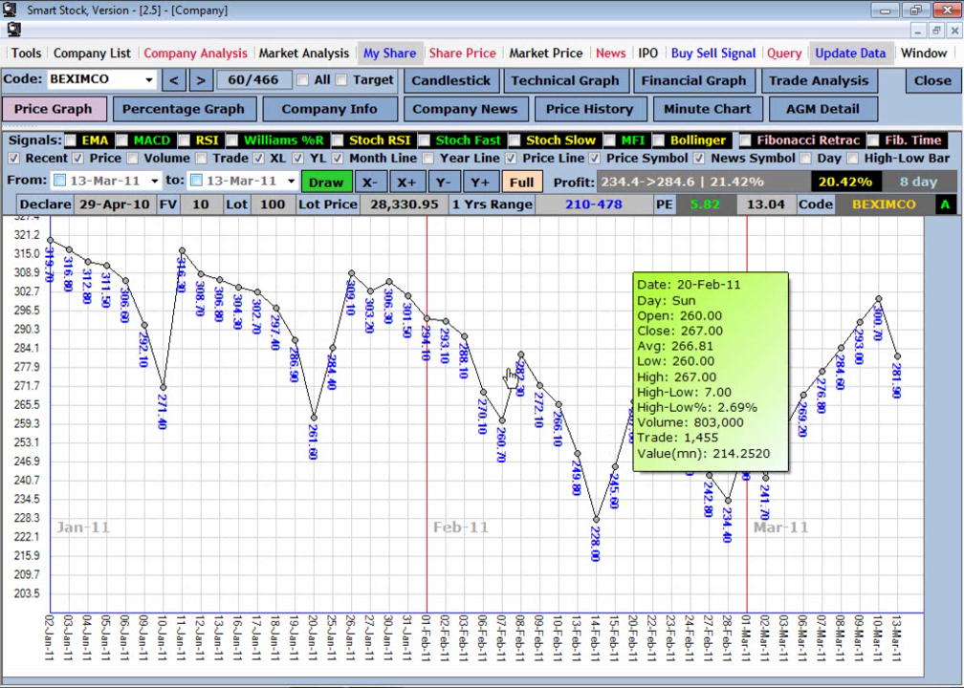
pyautogui.moveTo(380, 294)
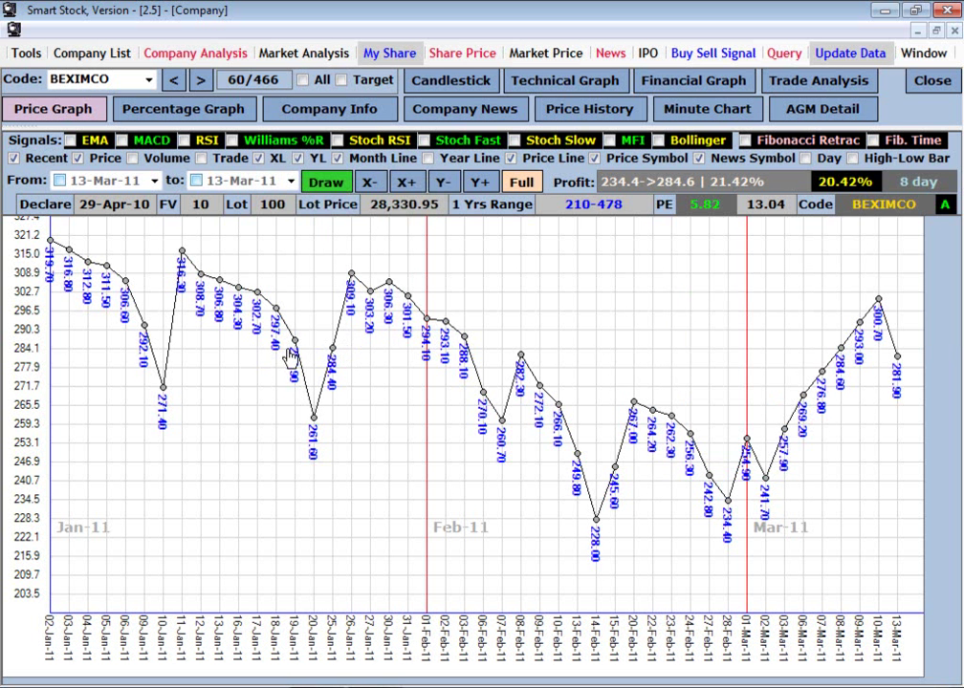
pyautogui.click(256, 159)
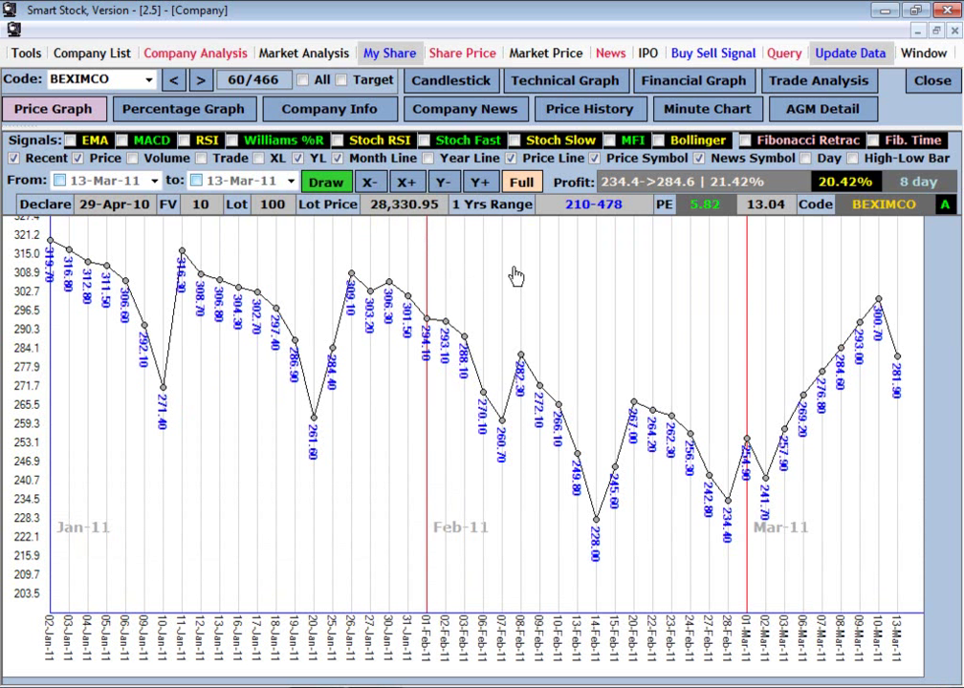
pyautogui.click(316, 162)
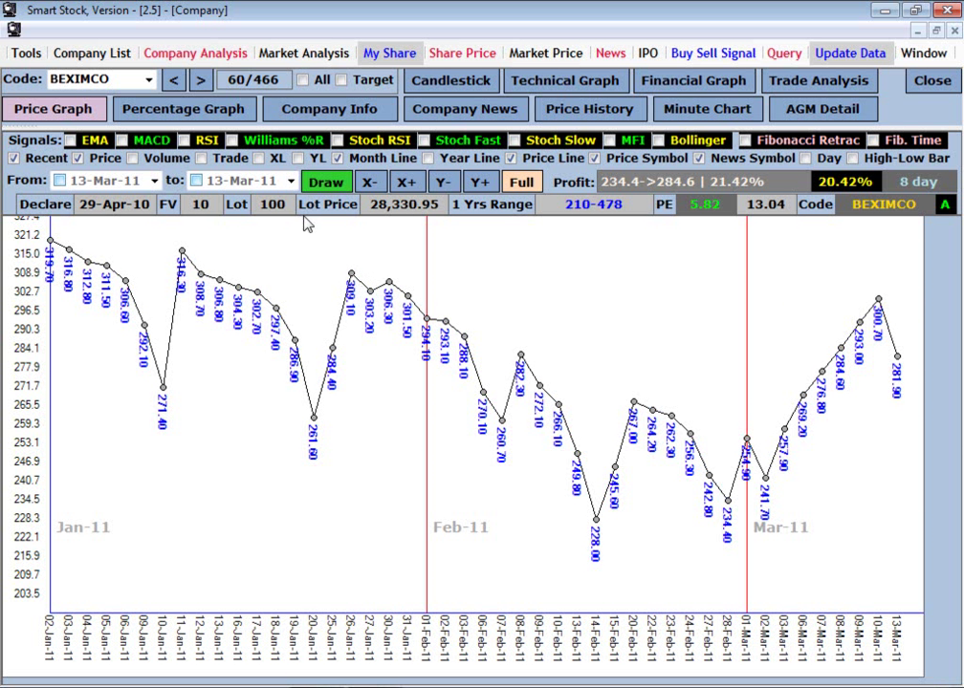
pyautogui.click(258, 157)
pyautogui.click(298, 159)
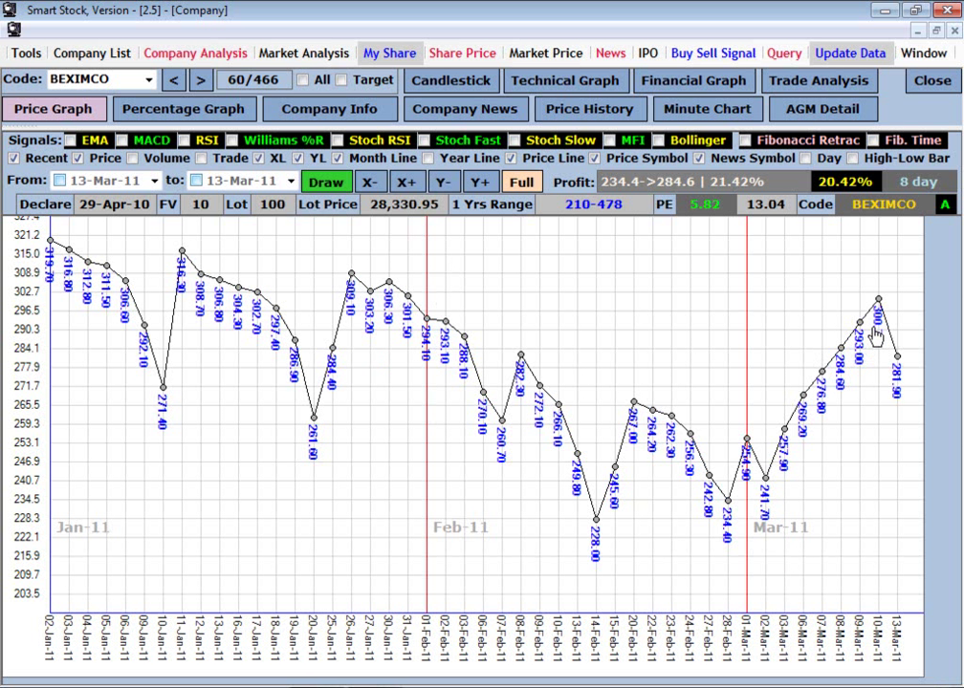
# Step: Hide and restore the month lines, and turn off Recent to show BEXIMCO's full price history
pyautogui.click(361, 163)
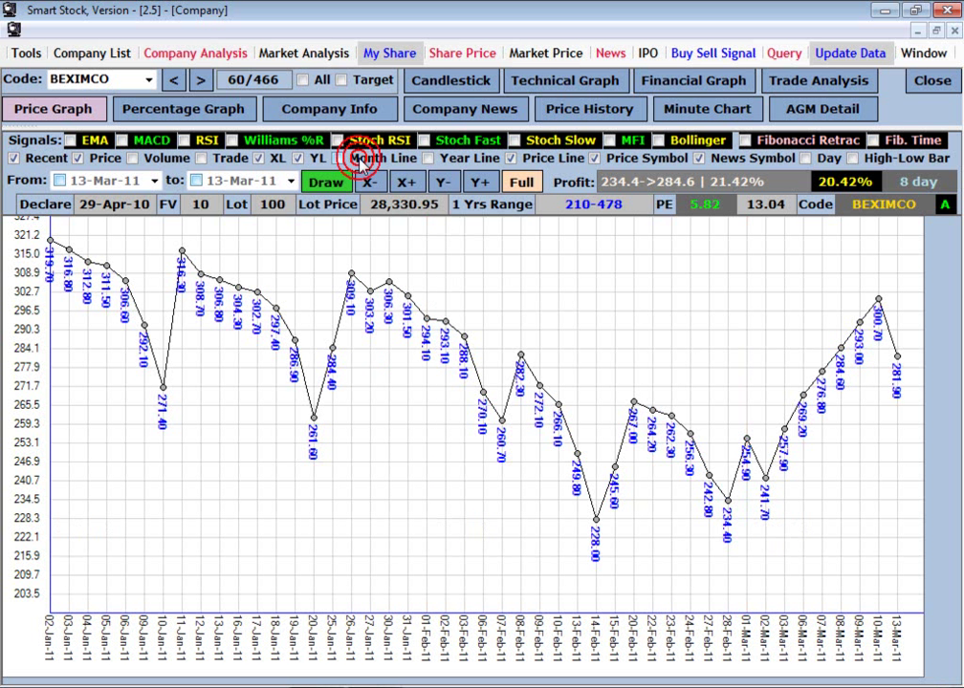
pyautogui.click(360, 162)
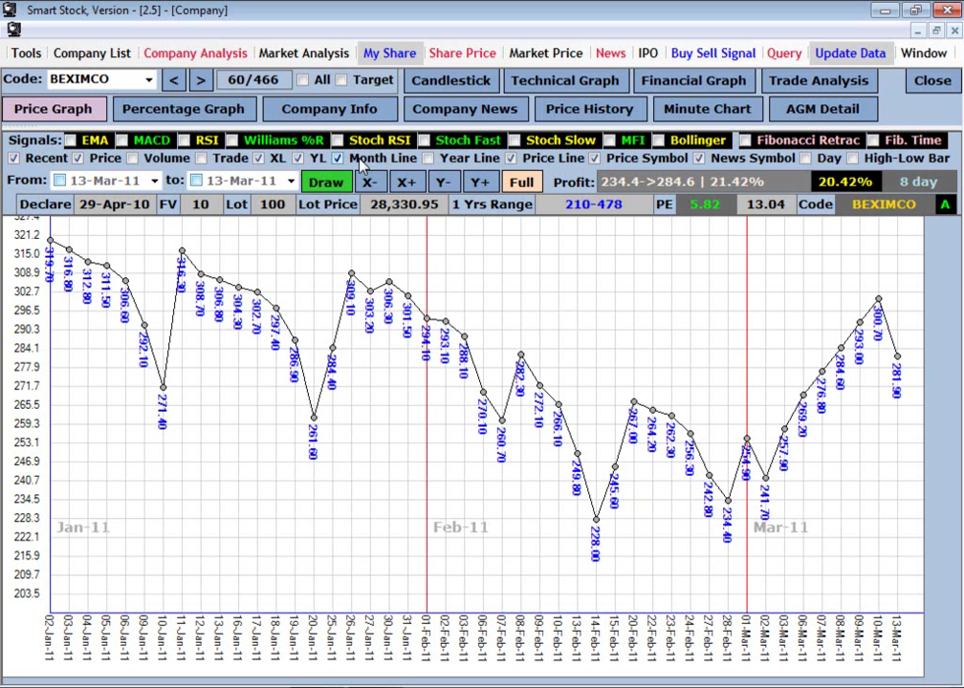
pyautogui.click(36, 159)
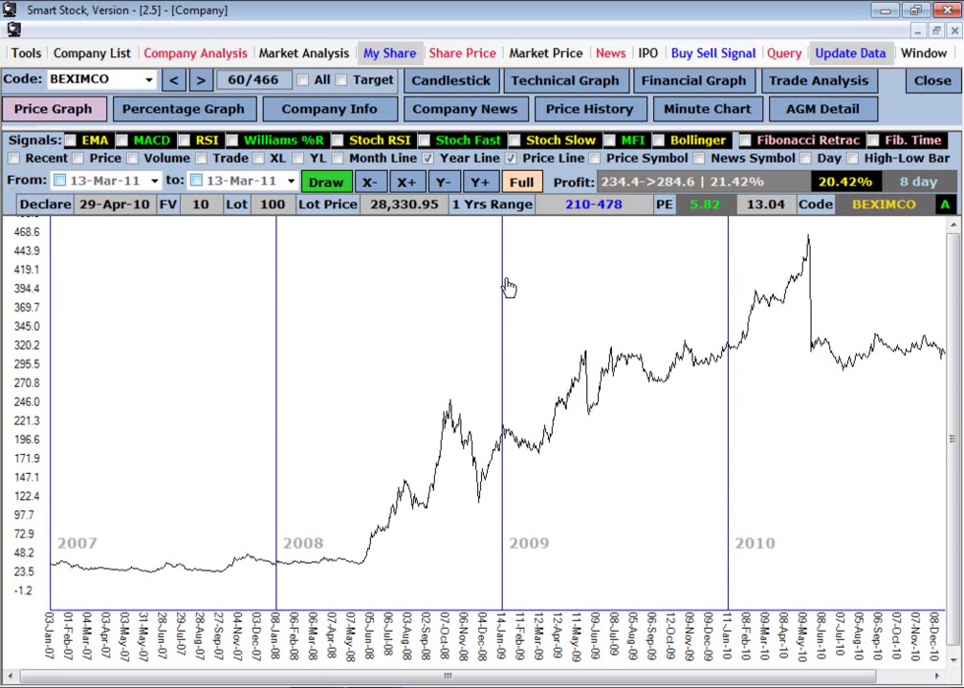
# Step: Zoom BEXIMCO's price graph to January 2009–January 2010, show the month lines, and narrow the range to April–October 2009
pyautogui.moveTo(504, 278); pyautogui.dragTo(714, 542)
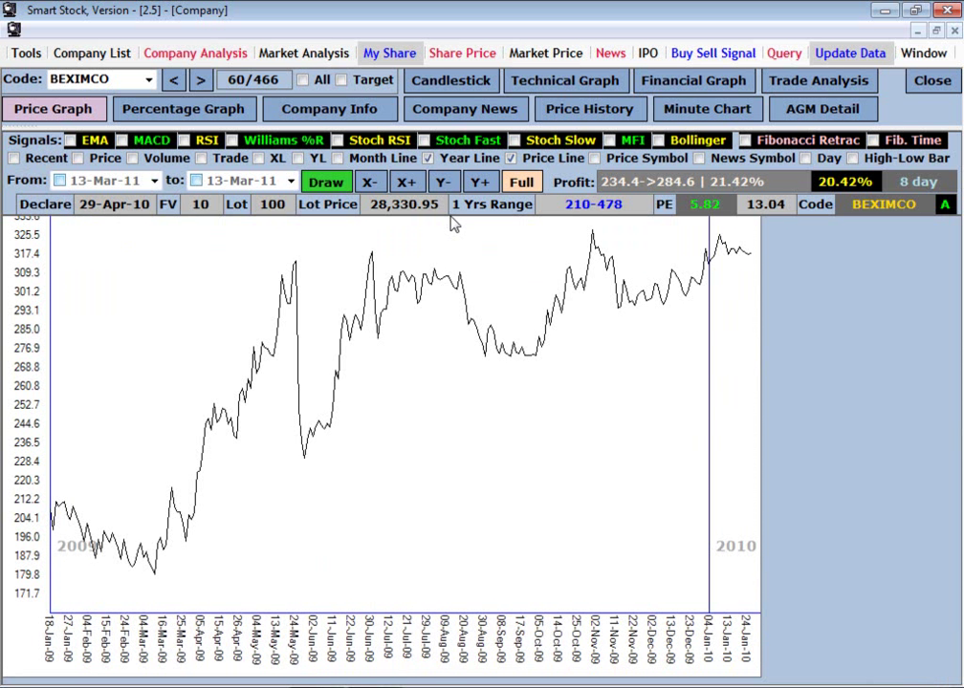
pyautogui.click(382, 159)
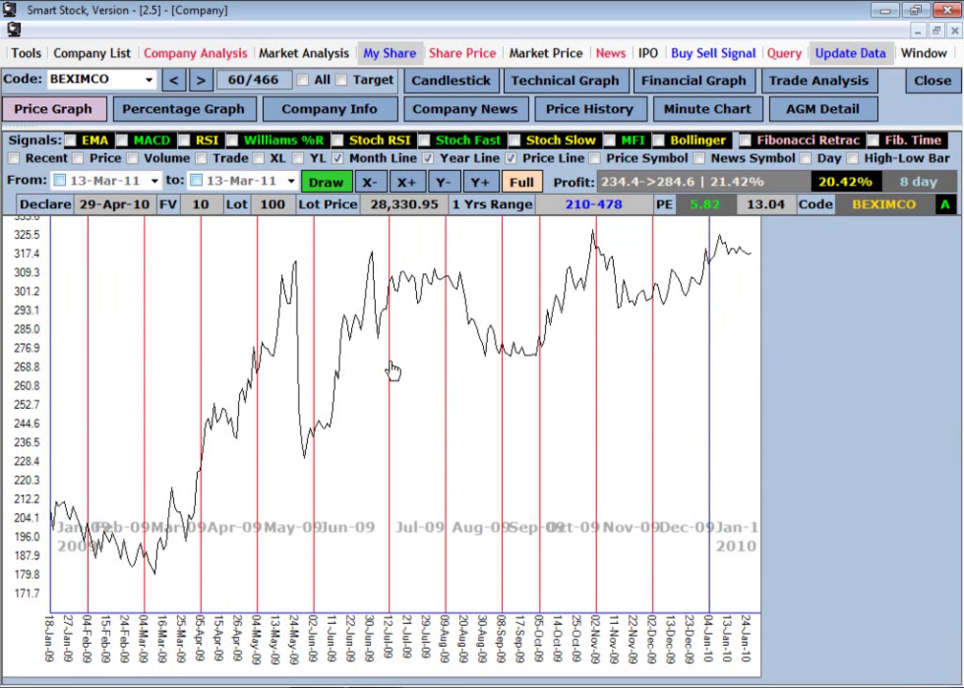
pyautogui.moveTo(212, 247); pyautogui.dragTo(462, 433)
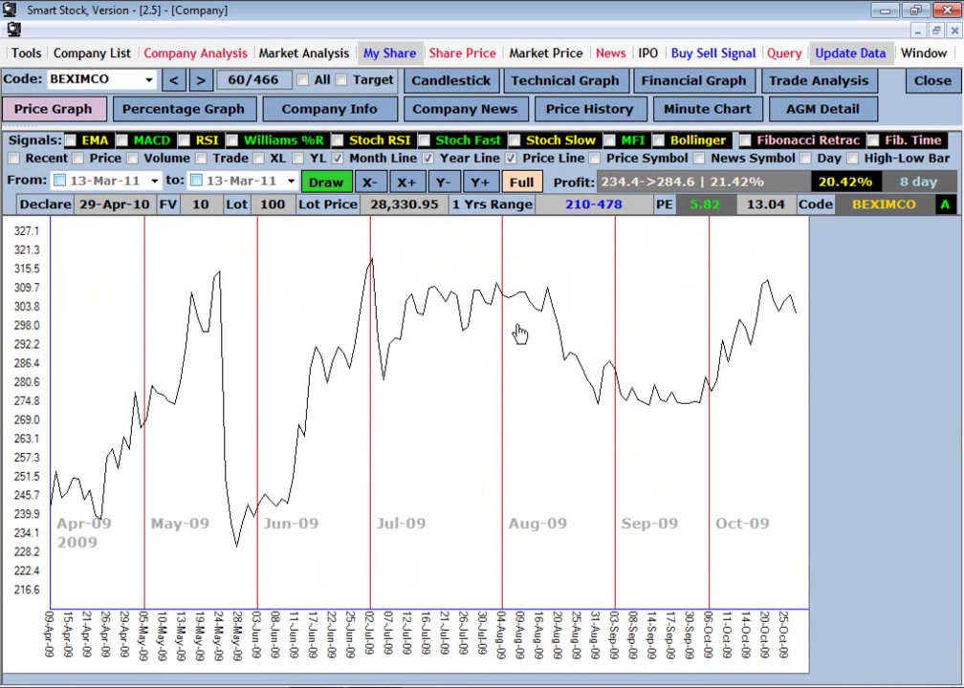
# Step: Open the company BOC and zoom its price graph to January–December 2009 with the month lines hidden
pyautogui.click(123, 80)
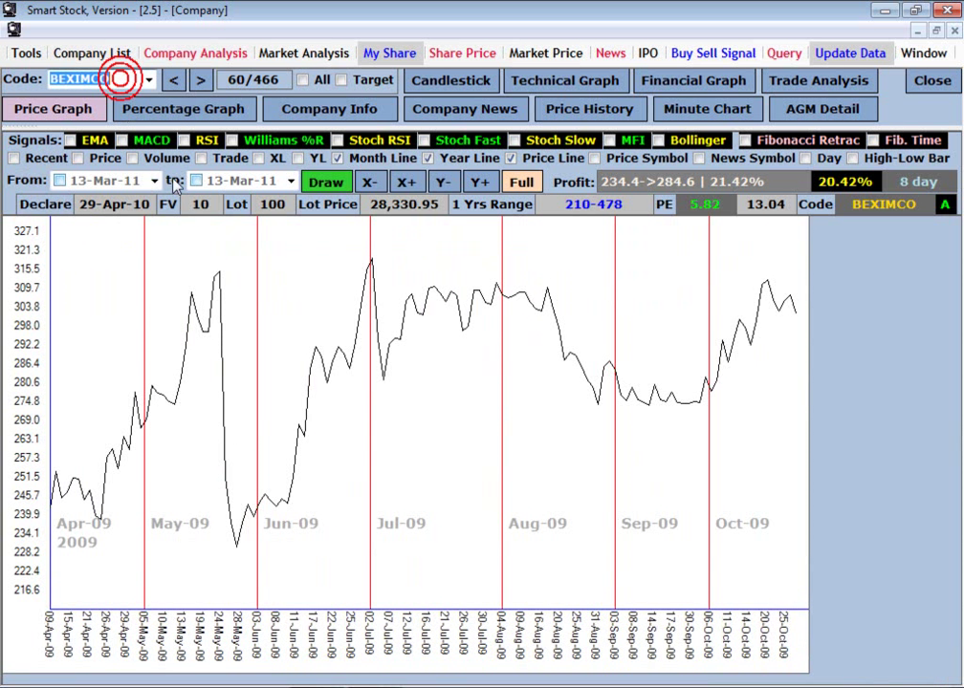
pyautogui.write('boC')
pyautogui.press('Return')
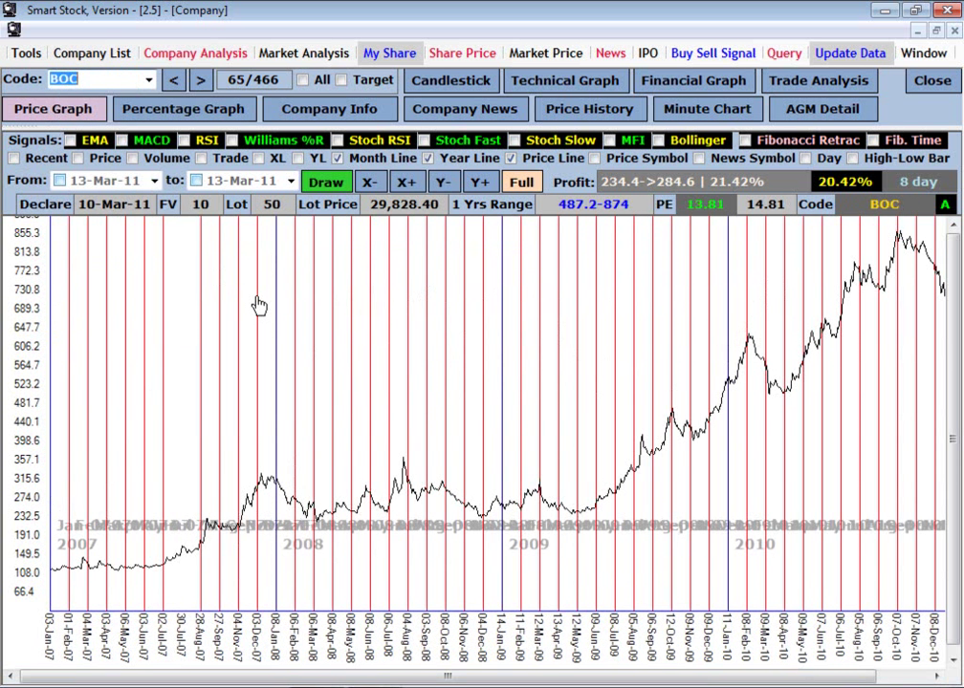
pyautogui.moveTo(307, 281); pyautogui.dragTo(786, 582)
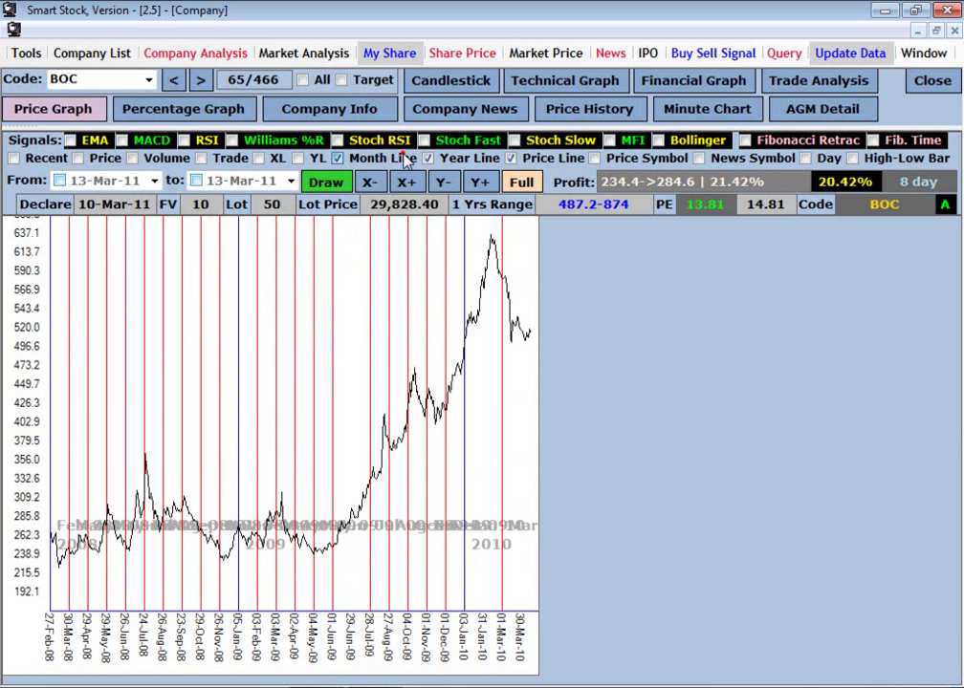
pyautogui.click(337, 158)
pyautogui.moveTo(238, 248); pyautogui.dragTo(445, 594)
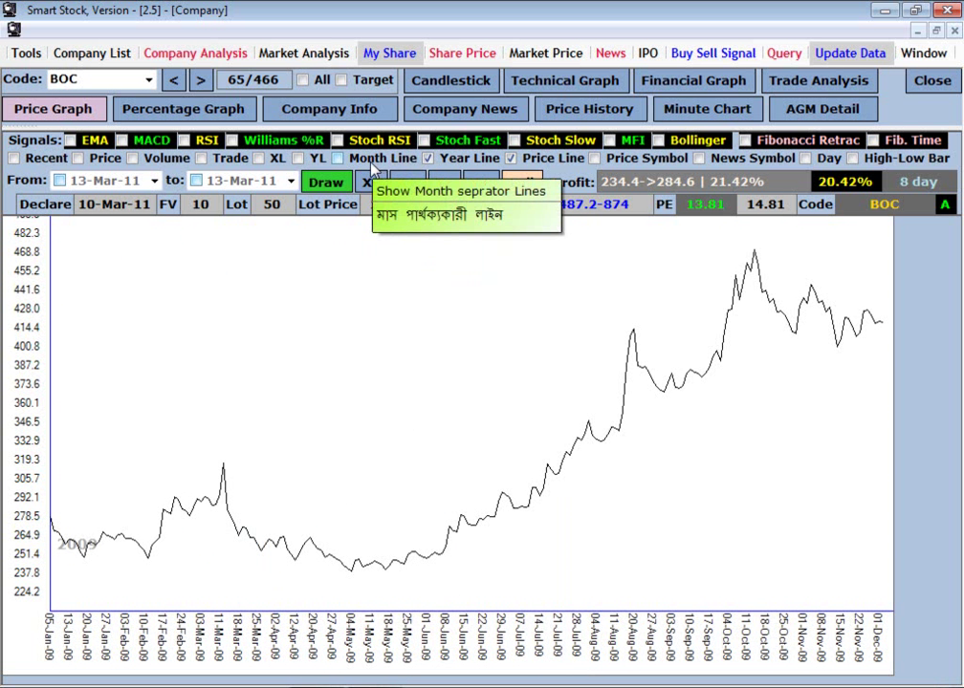
# Step: Show the month lines on BOC's 2009 graph, and switch the price symbols on and off again
pyautogui.click(371, 160)
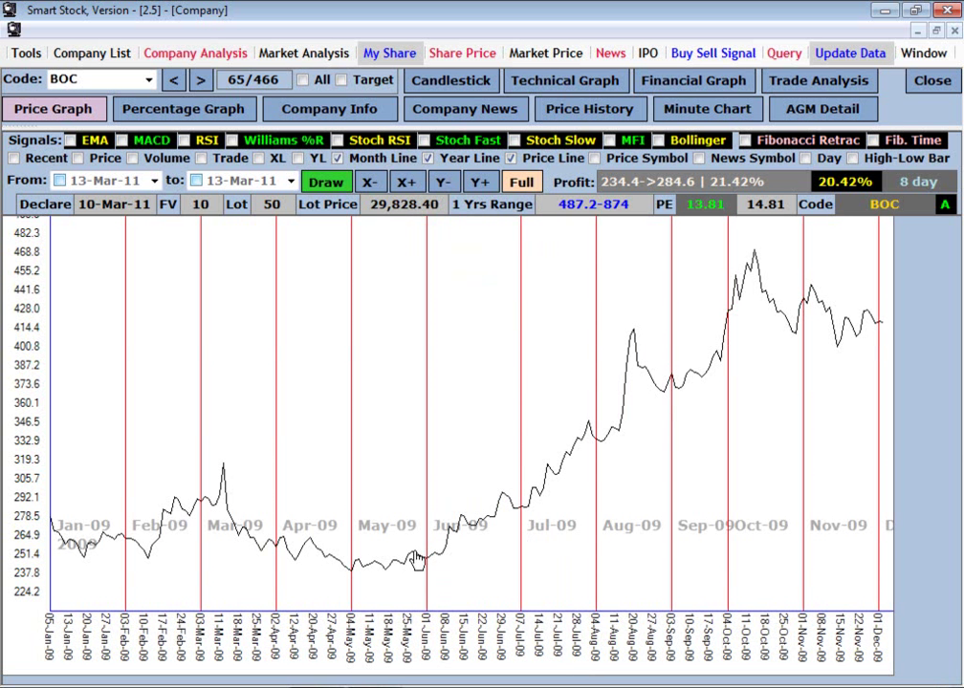
pyautogui.click(592, 158)
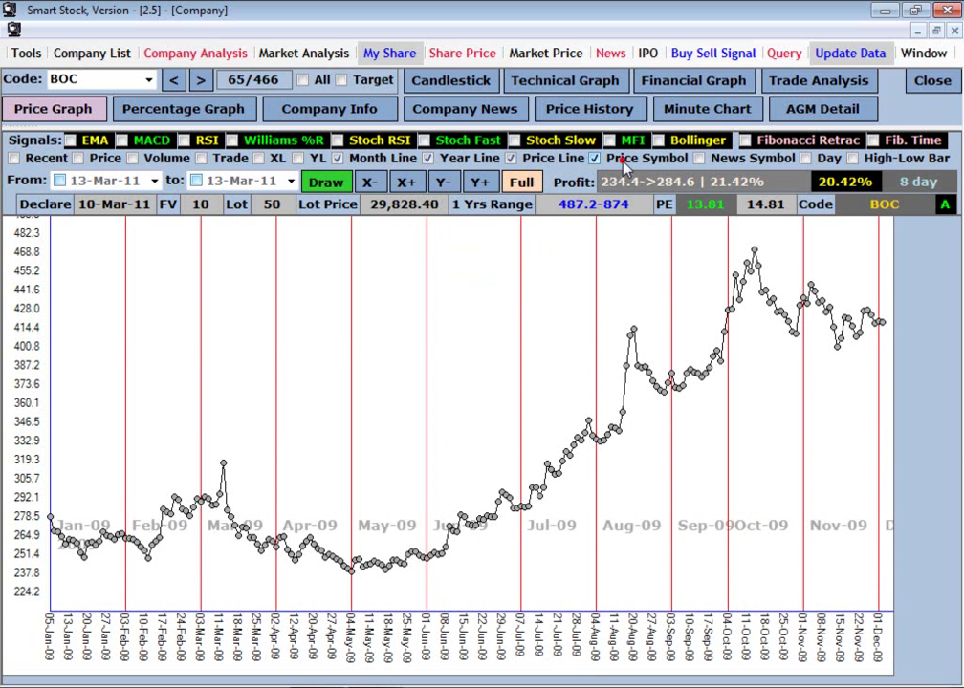
pyautogui.click(595, 158)
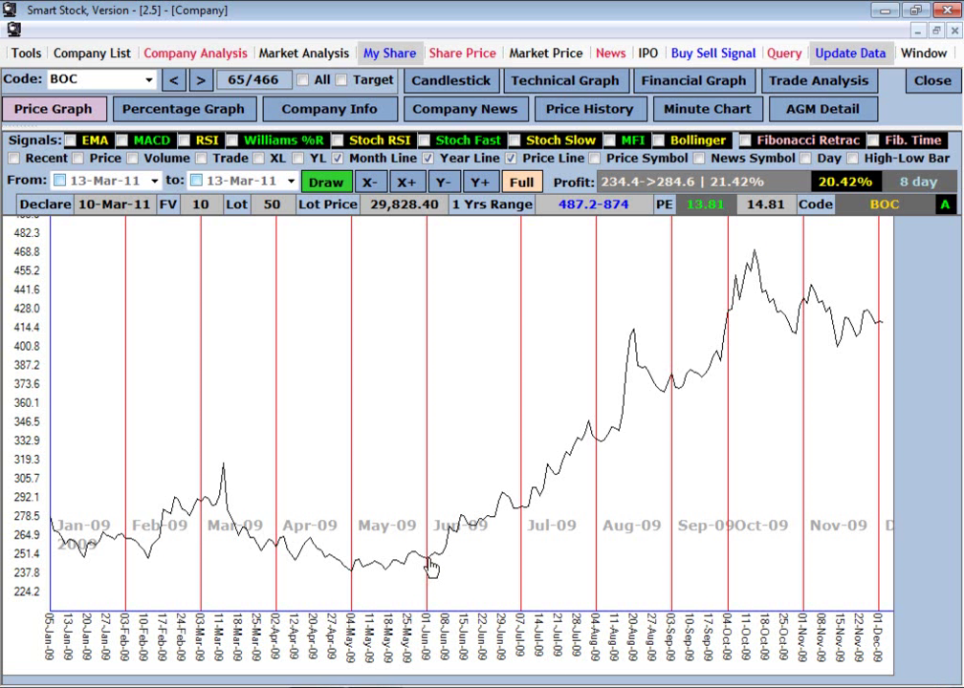
# Step: Measure BOC's successive price changes between month starts from June to October 2009, to the mid-October peak, and to the late-October low
pyautogui.click(521, 515)
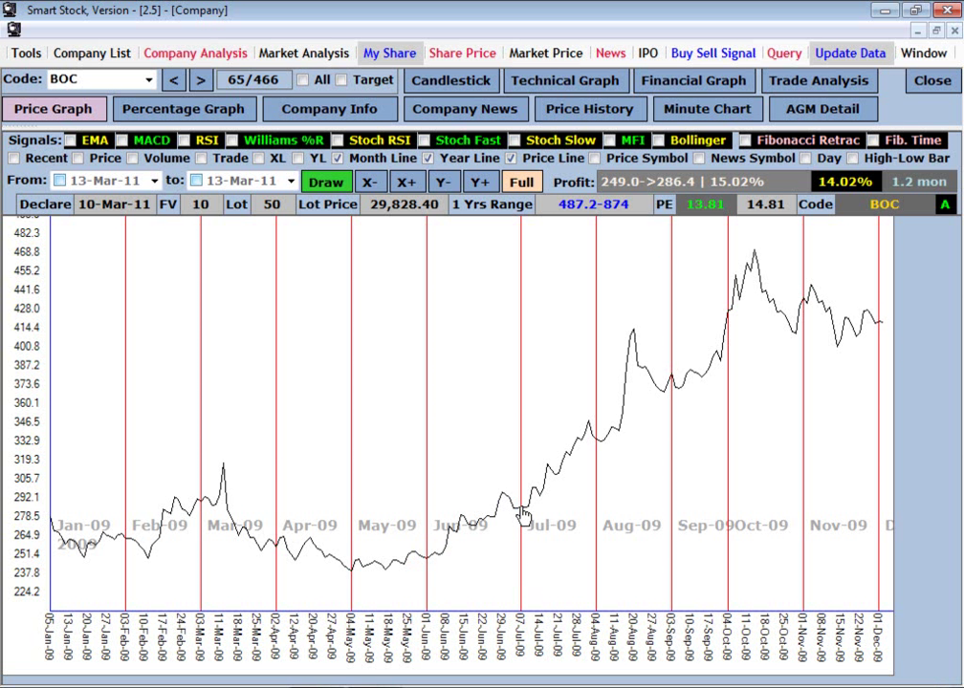
pyautogui.click(594, 438)
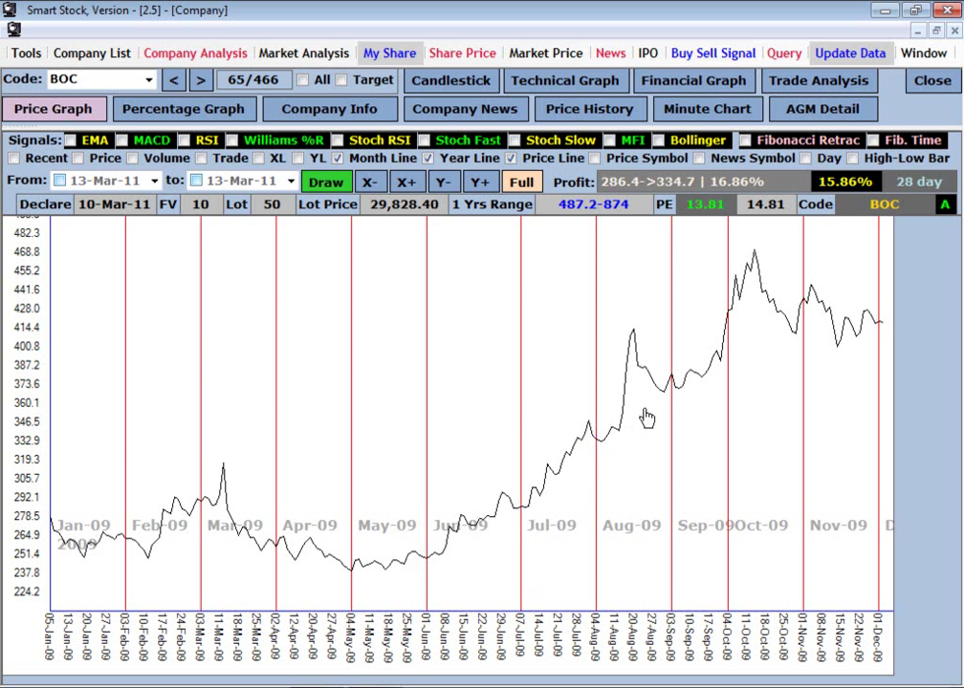
pyautogui.click(668, 381)
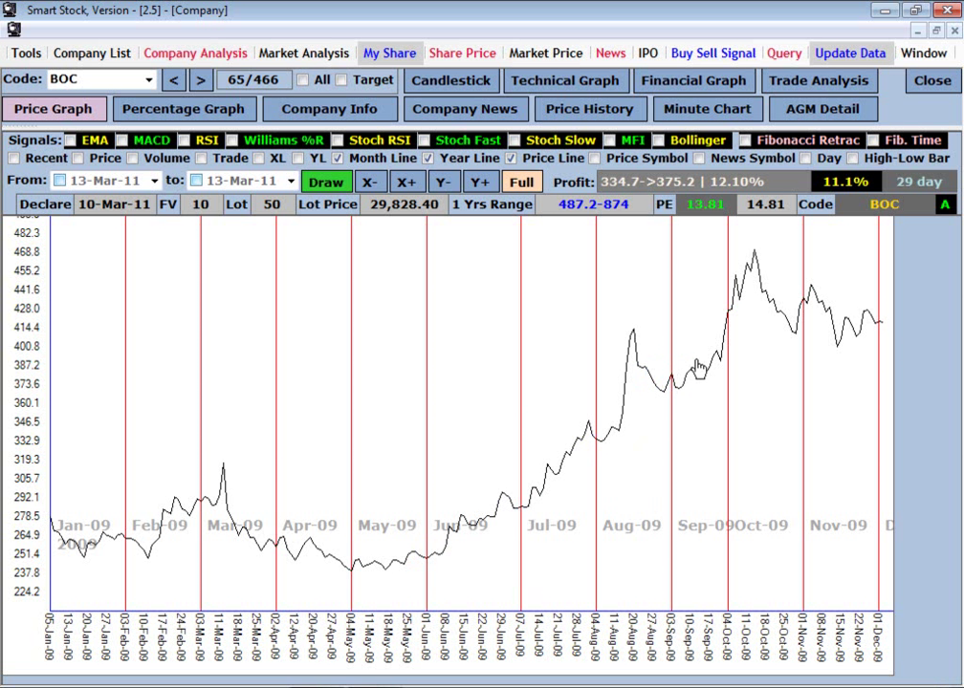
pyautogui.click(727, 309)
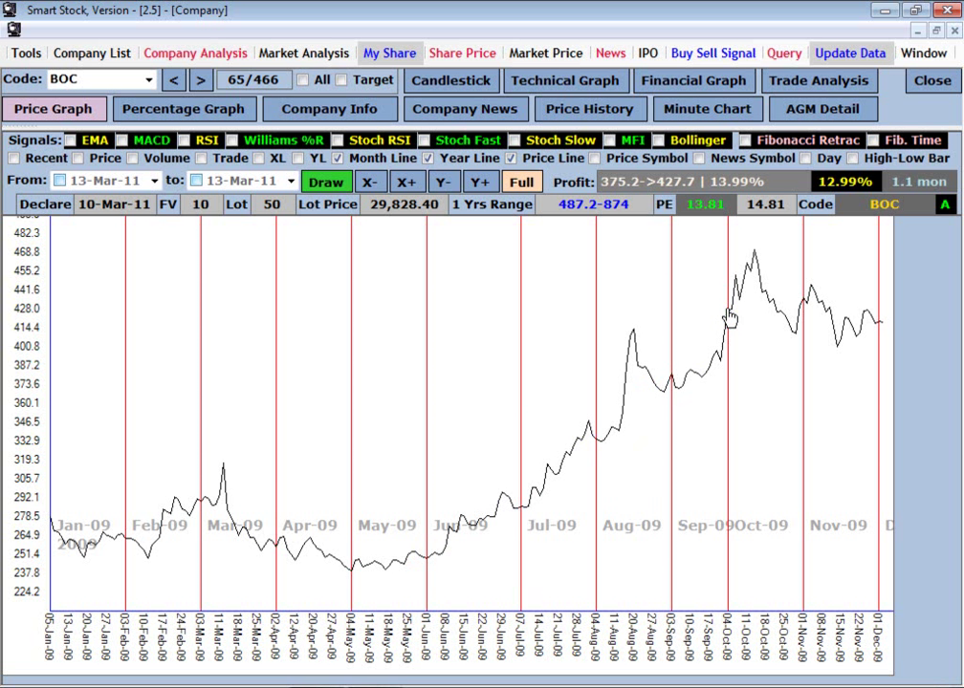
pyautogui.click(755, 258)
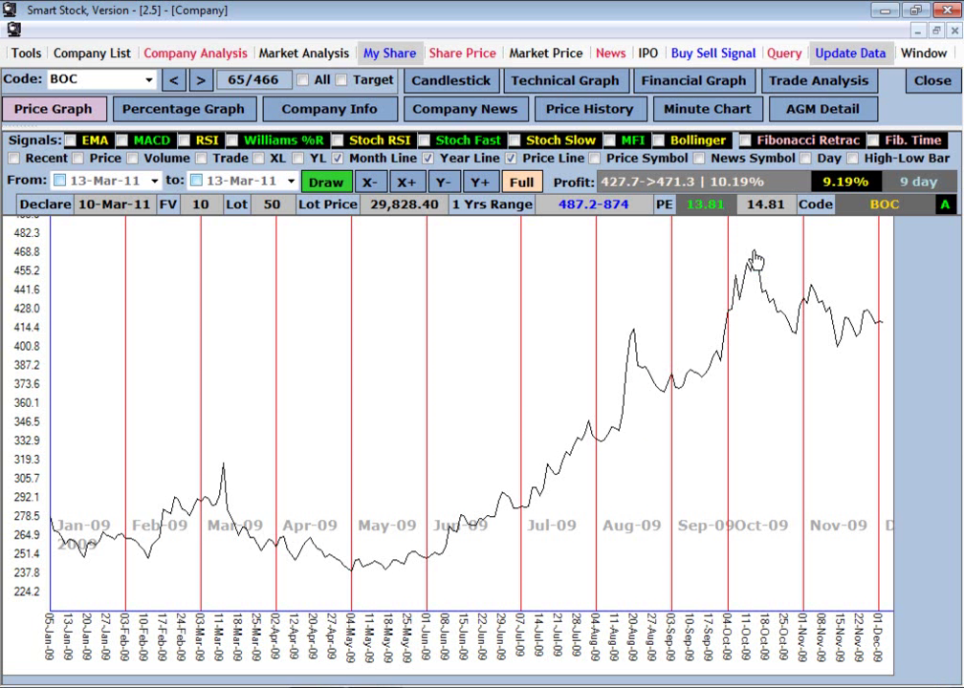
pyautogui.click(795, 342)
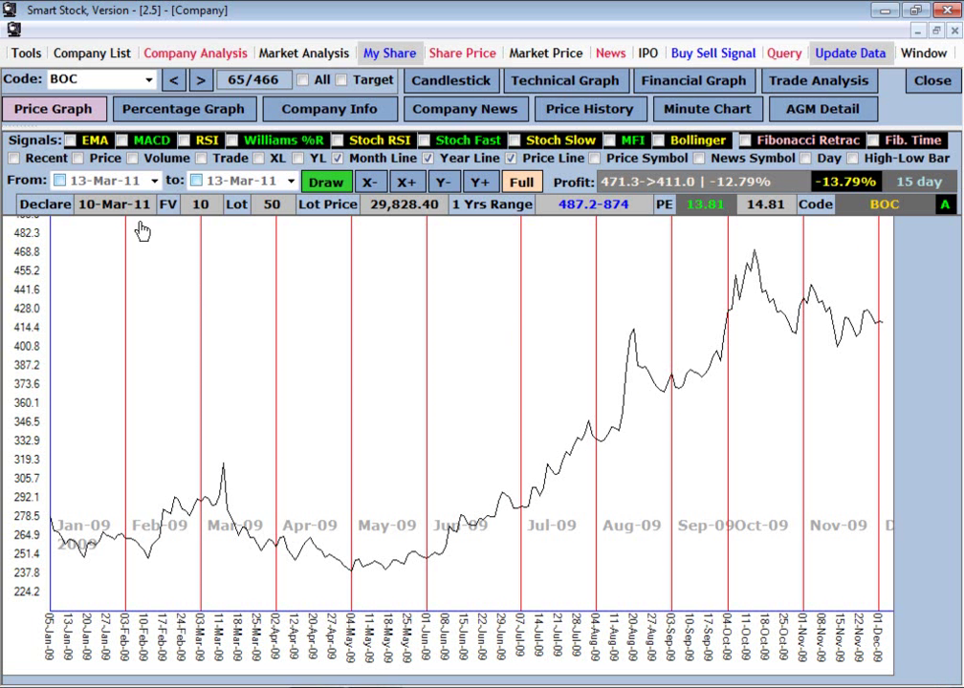
# Step: Switch BOC's price graph to the Recent view and turn on the year line
pyautogui.click(40, 158)
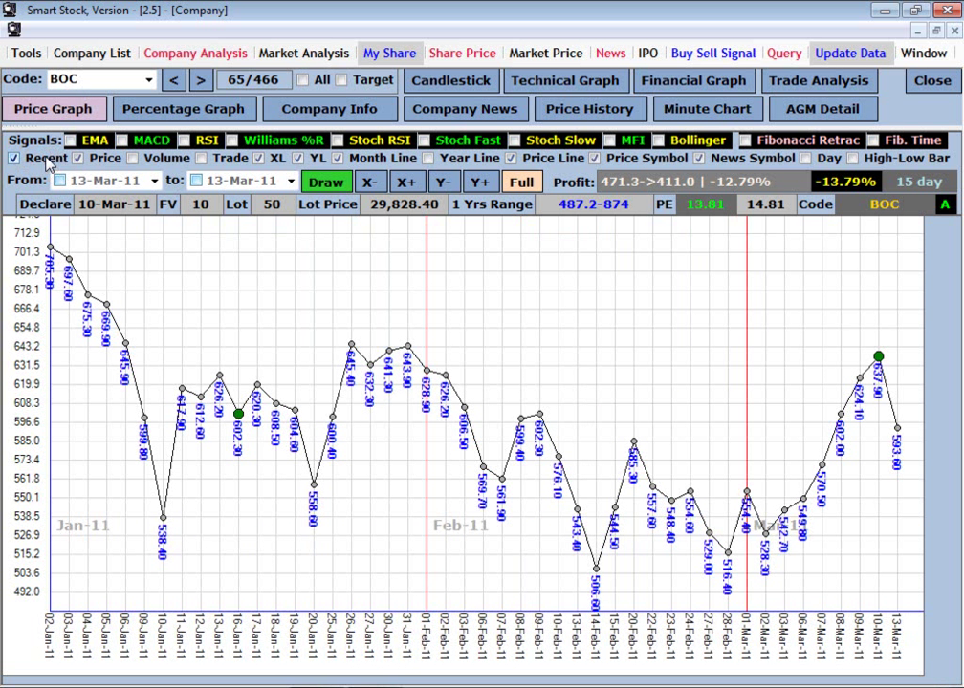
pyautogui.click(475, 160)
pyautogui.click(475, 159)
pyautogui.click(473, 160)
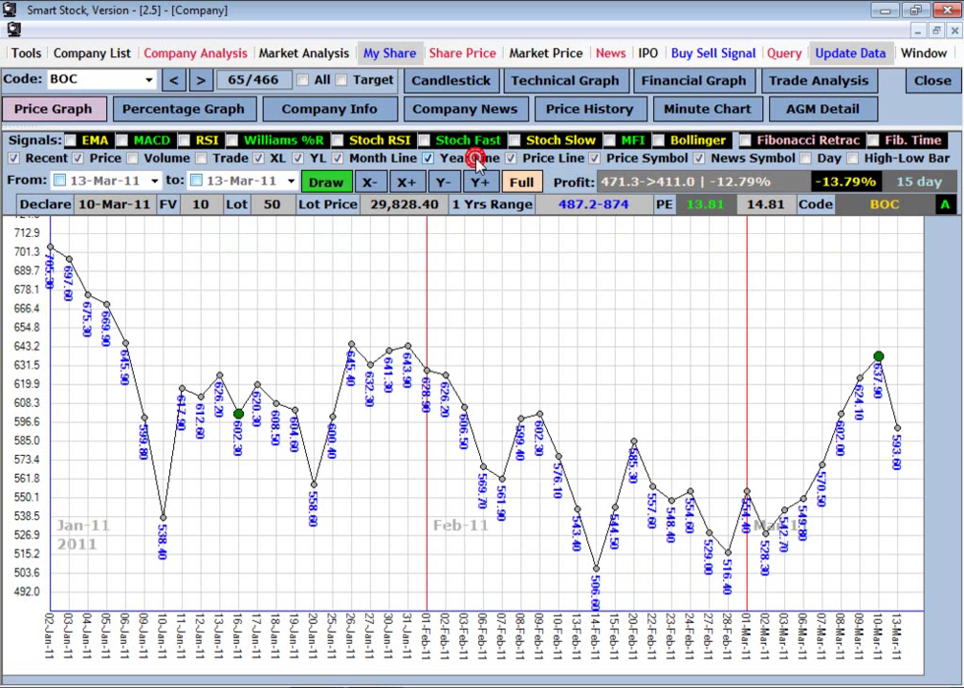
# Step: Hide the price line on BOC's recent graph, restore it, and hide it once more
pyautogui.click(561, 161)
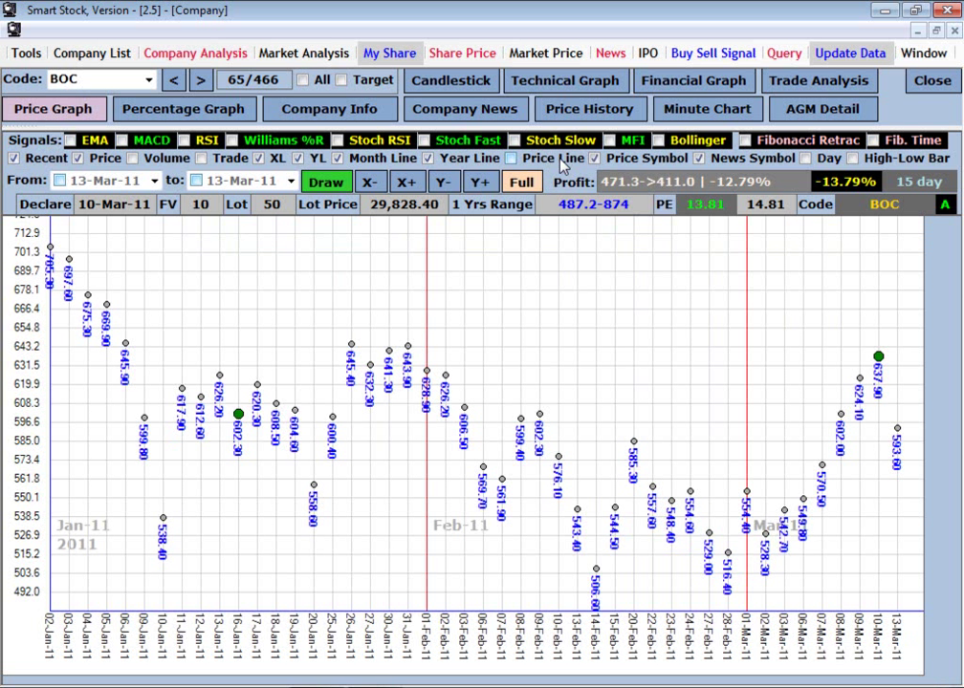
pyautogui.click(562, 161)
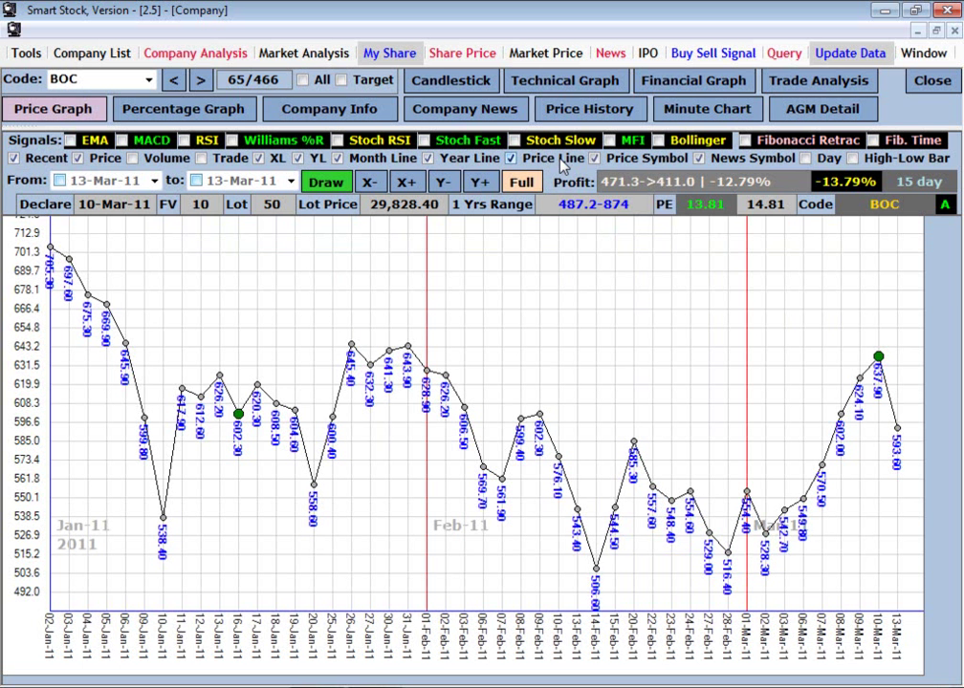
pyautogui.click(561, 163)
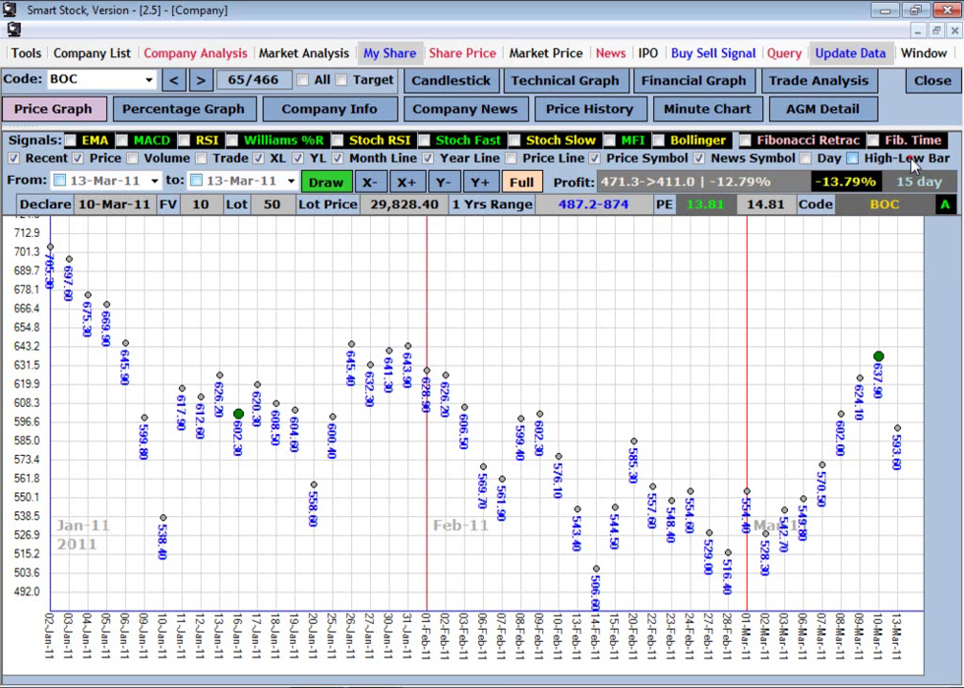
# Step: Display the High-Low bars with and without the price line, and remove the bars again
pyautogui.click(853, 159)
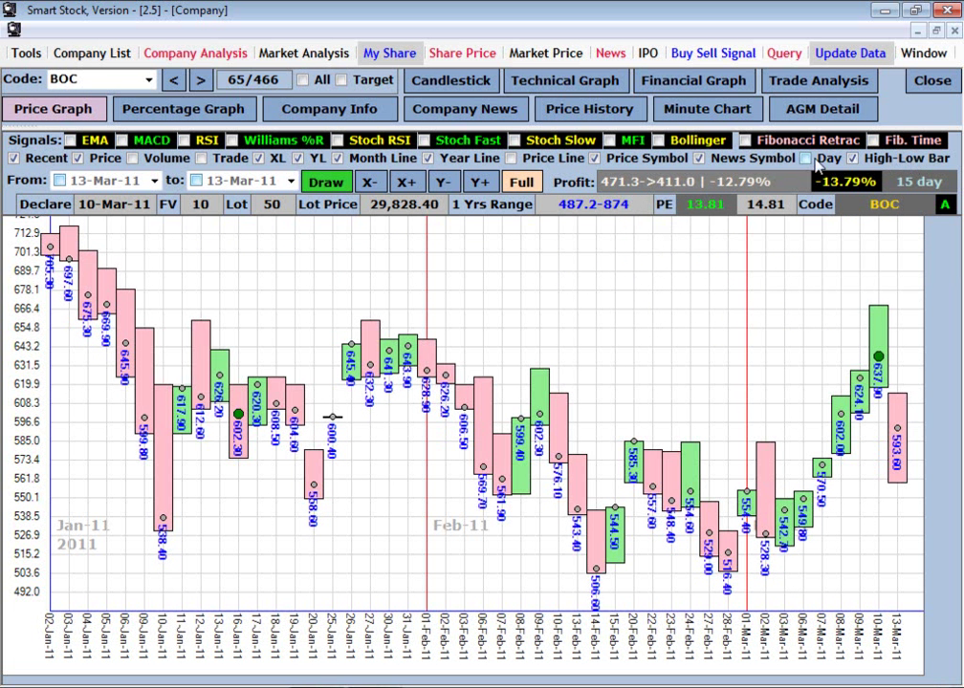
pyautogui.click(562, 159)
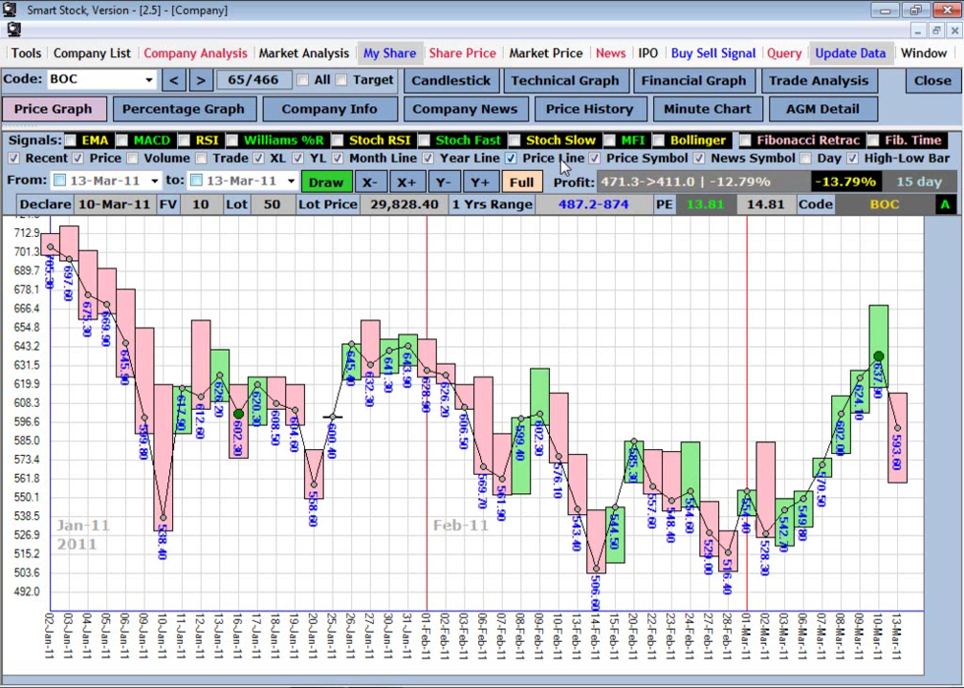
pyautogui.click(561, 159)
pyautogui.click(872, 158)
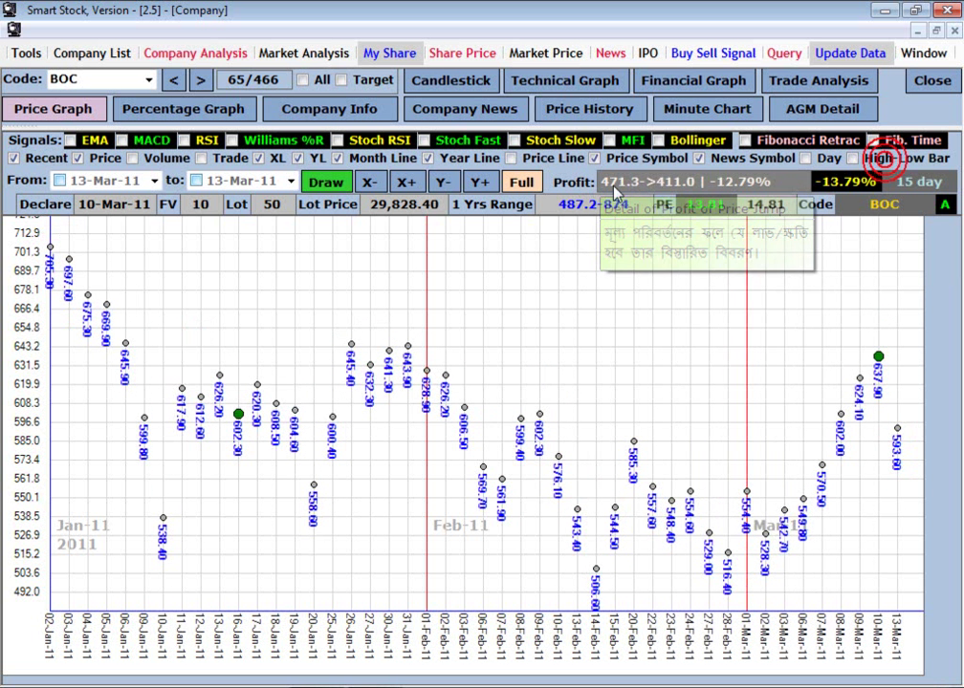
# Step: Restore the price line, and hide and show the price symbols on BOC's recent graph
pyautogui.click(562, 158)
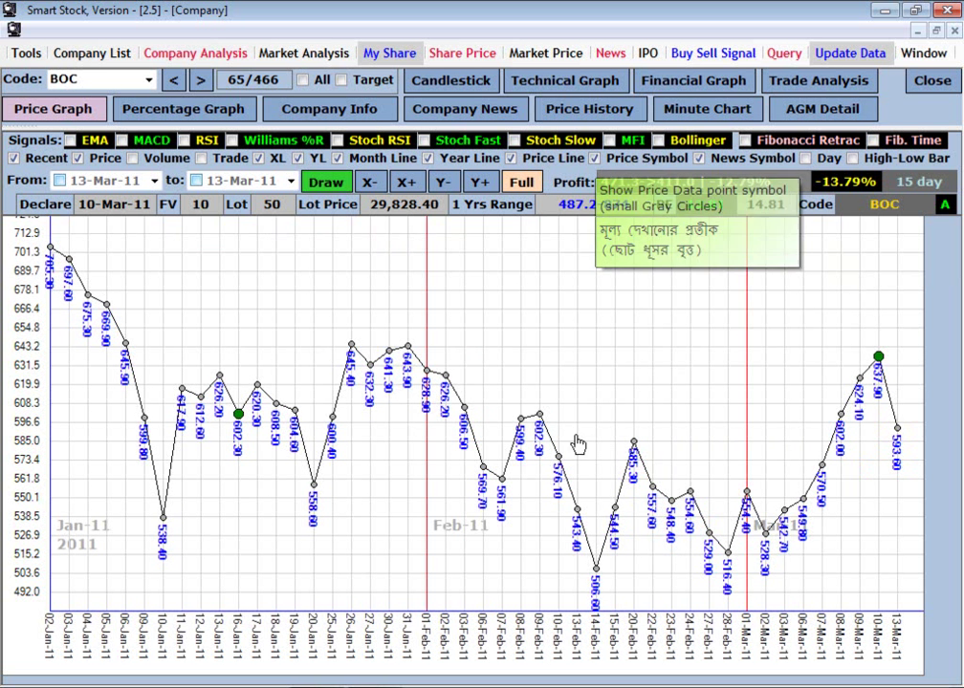
pyautogui.click(647, 163)
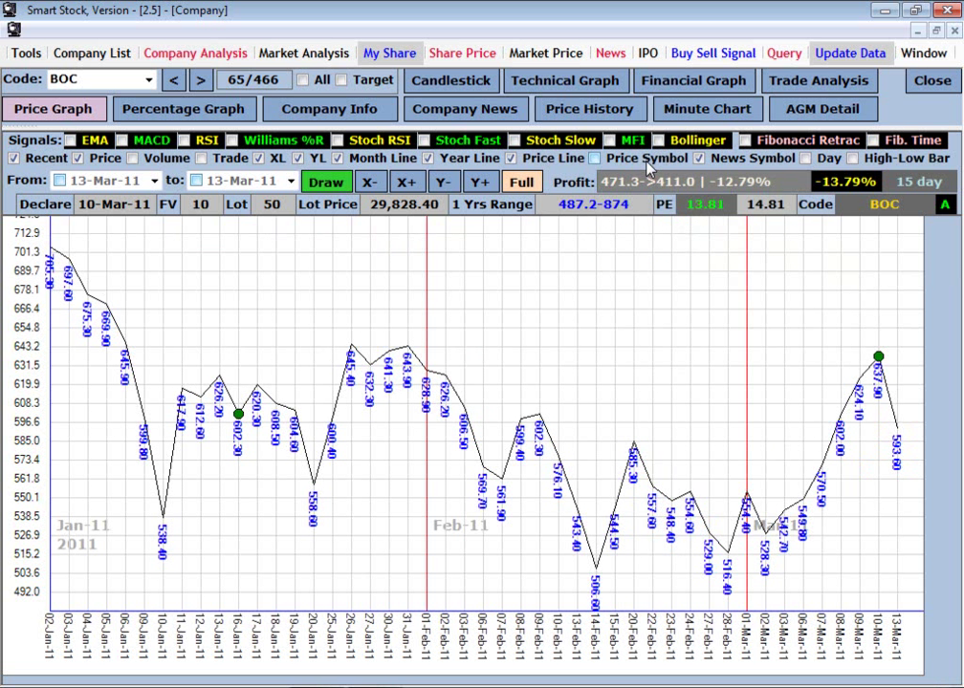
pyautogui.click(647, 162)
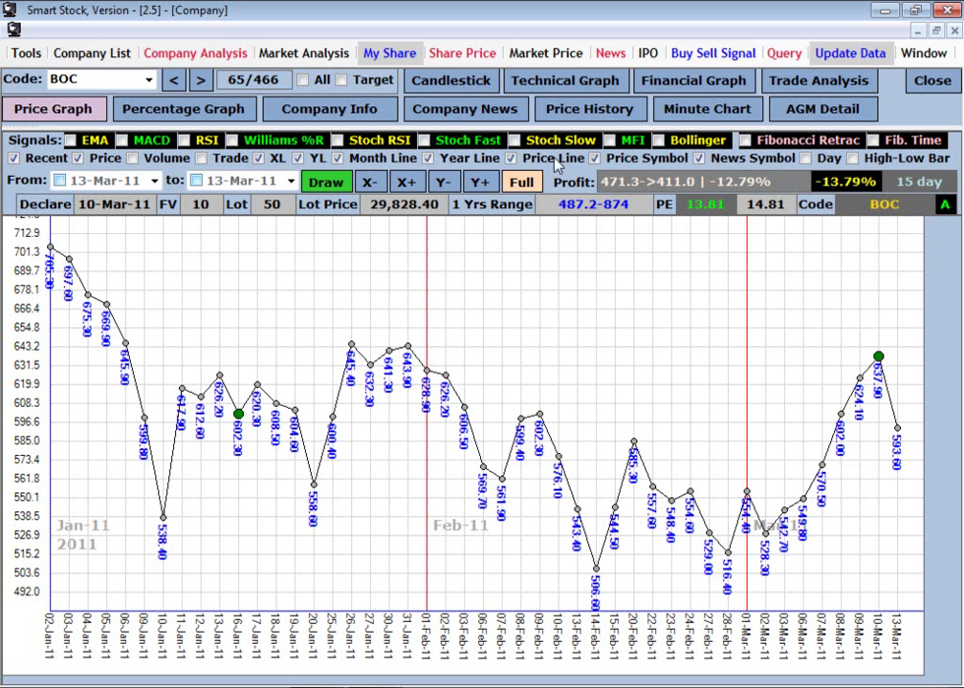
# Step: Show the news symbols on BOC's full price history, return to the Recent view, and hide and restore the news symbols there
pyautogui.click(38, 156)
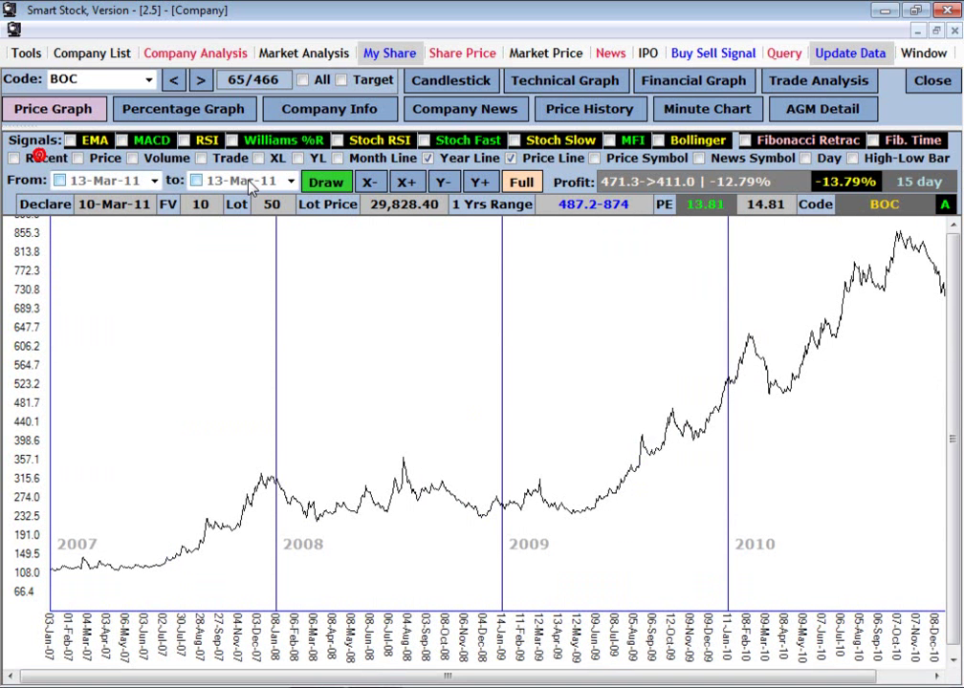
pyautogui.click(699, 158)
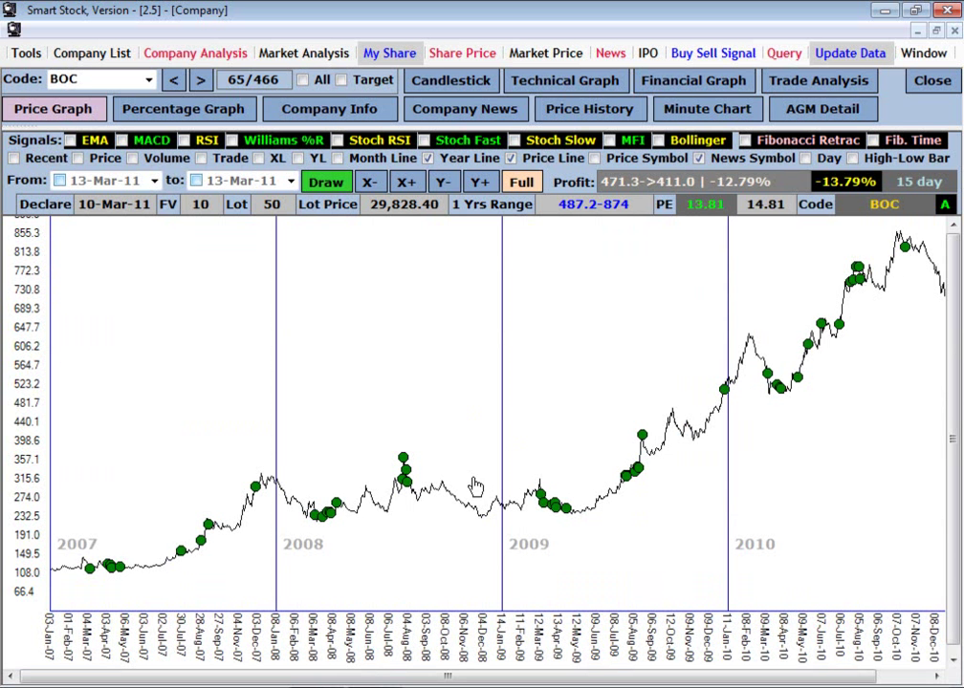
pyautogui.click(34, 159)
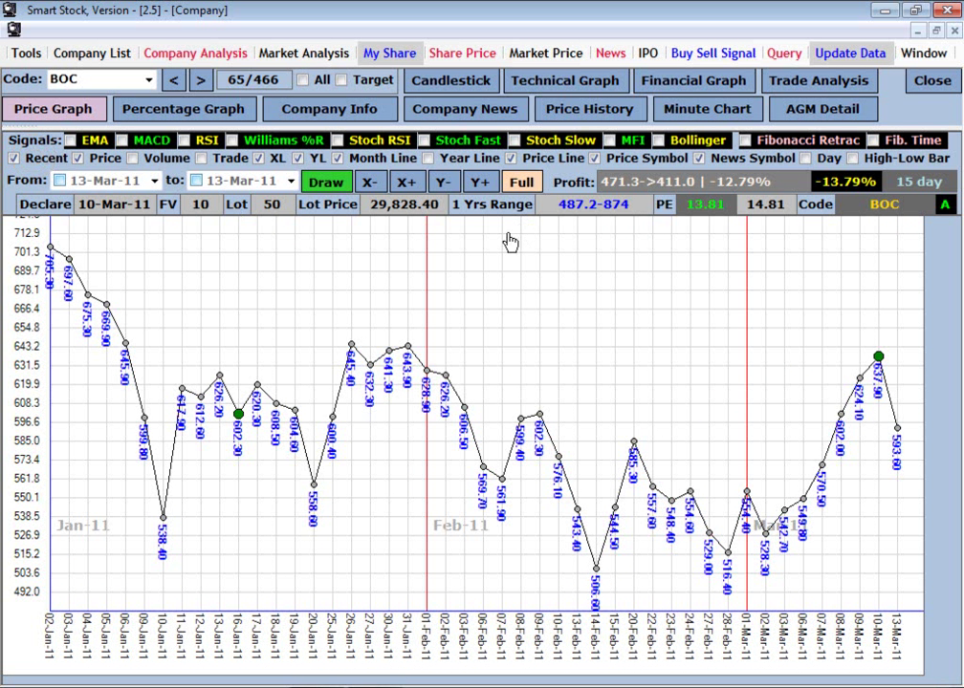
pyautogui.click(720, 160)
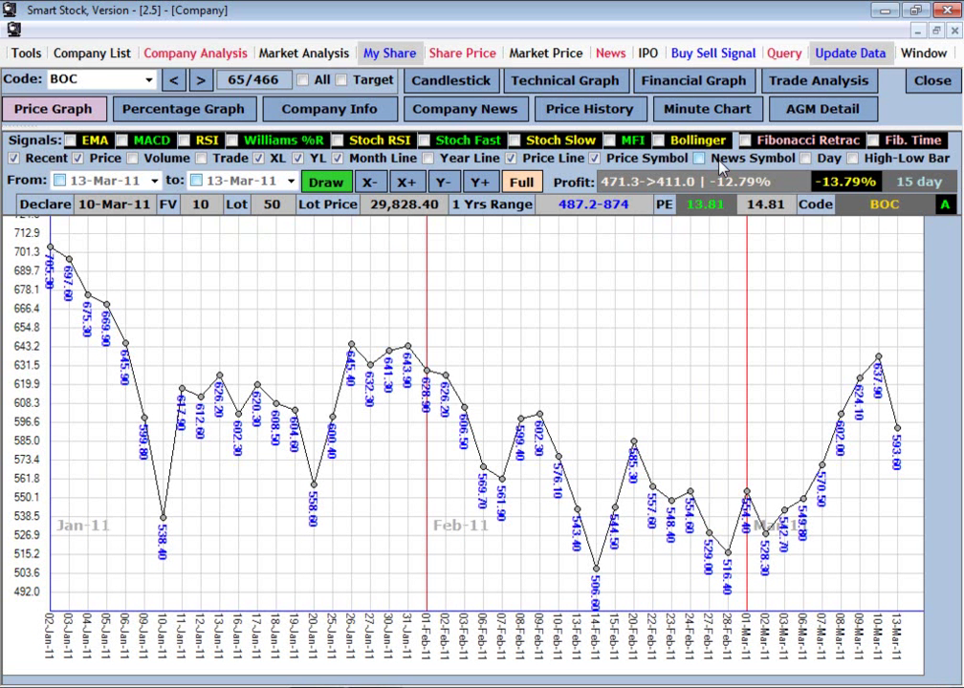
pyautogui.click(721, 160)
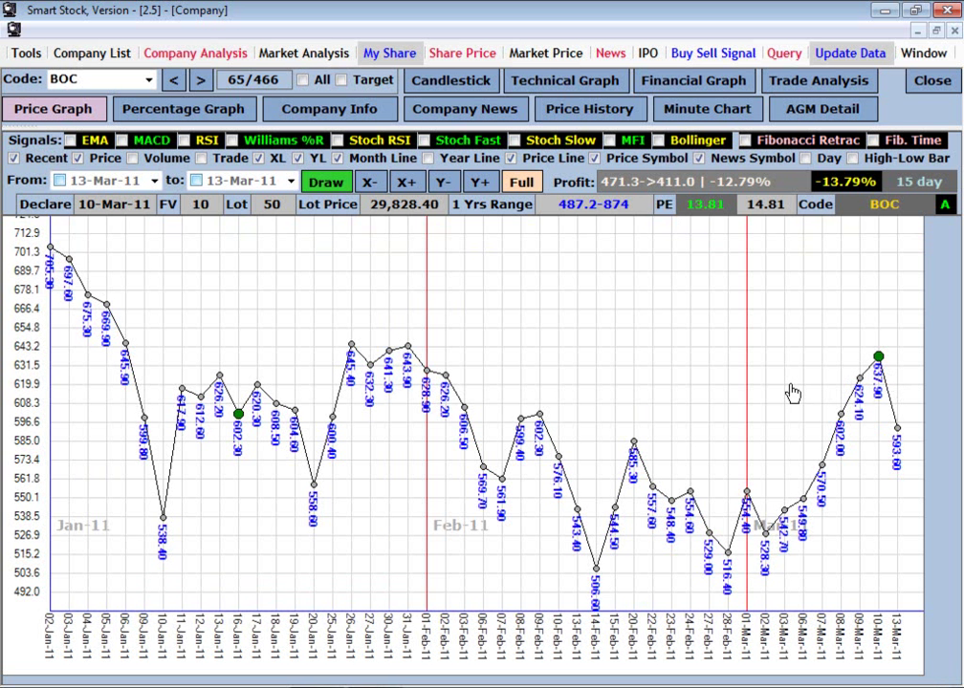
# Step: Open the 16-Jan-11 news from its symbol on BOC's graph, highlight the news text, and close the news window
pyautogui.click(237, 417)
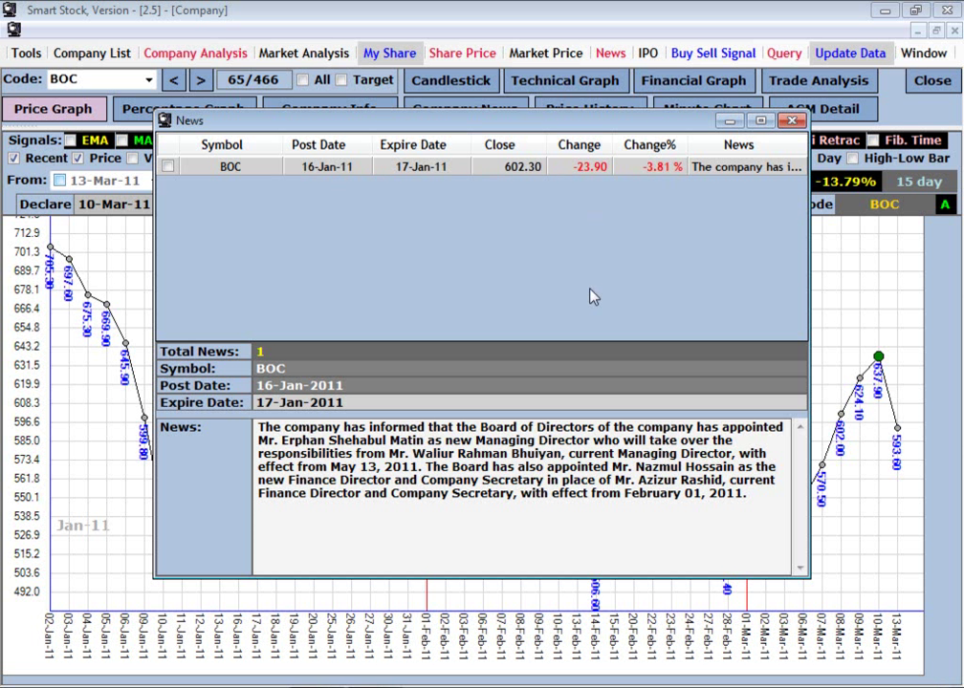
pyautogui.moveTo(762, 500); pyautogui.dragTo(255, 421)
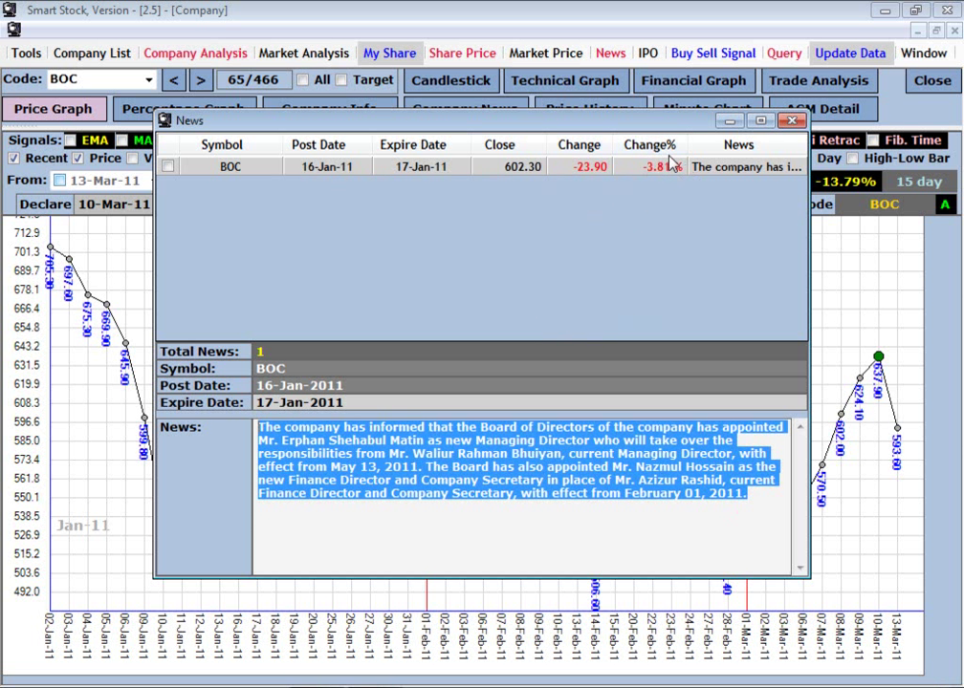
pyautogui.click(791, 121)
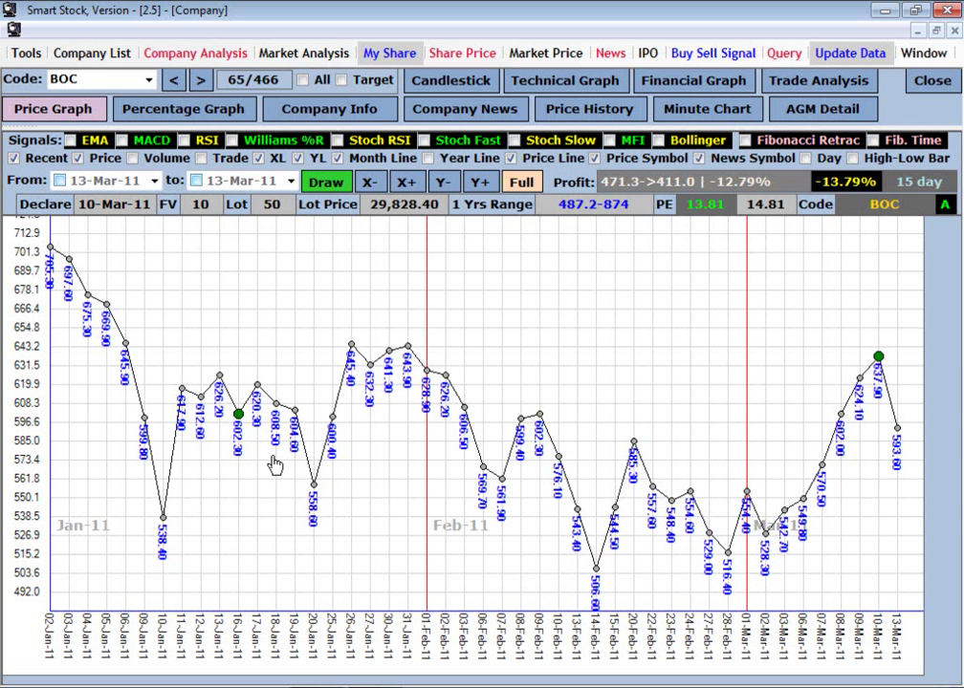
# Step: Measure BOC's profit from 13-Jan-11 to 16-Jan-11, then reopen the 16-Jan-11 news, highlight its text and close it
pyautogui.click(220, 374)
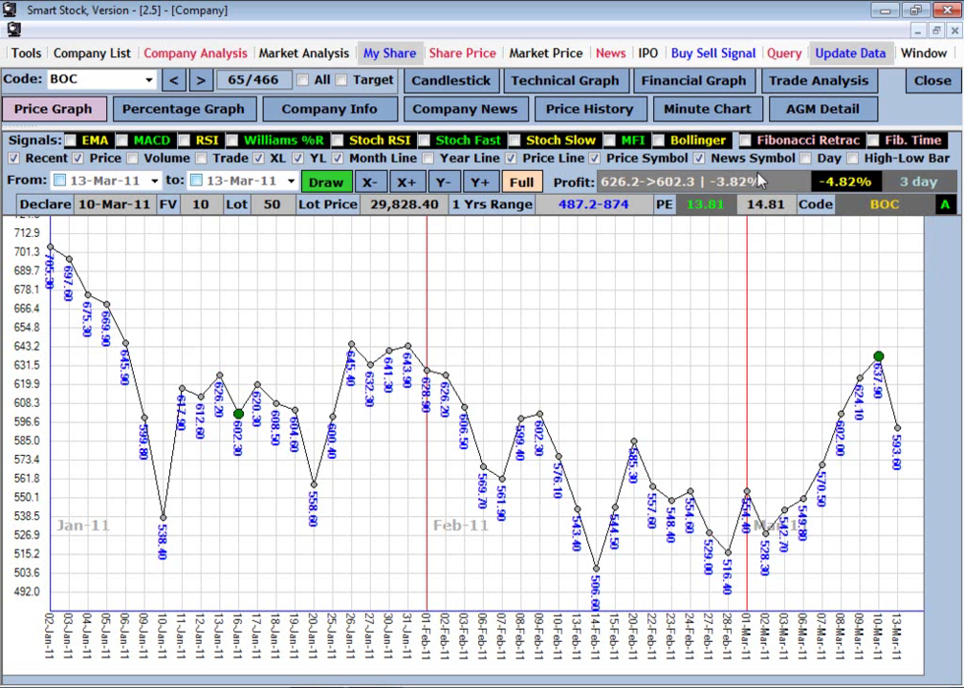
pyautogui.click(238, 419)
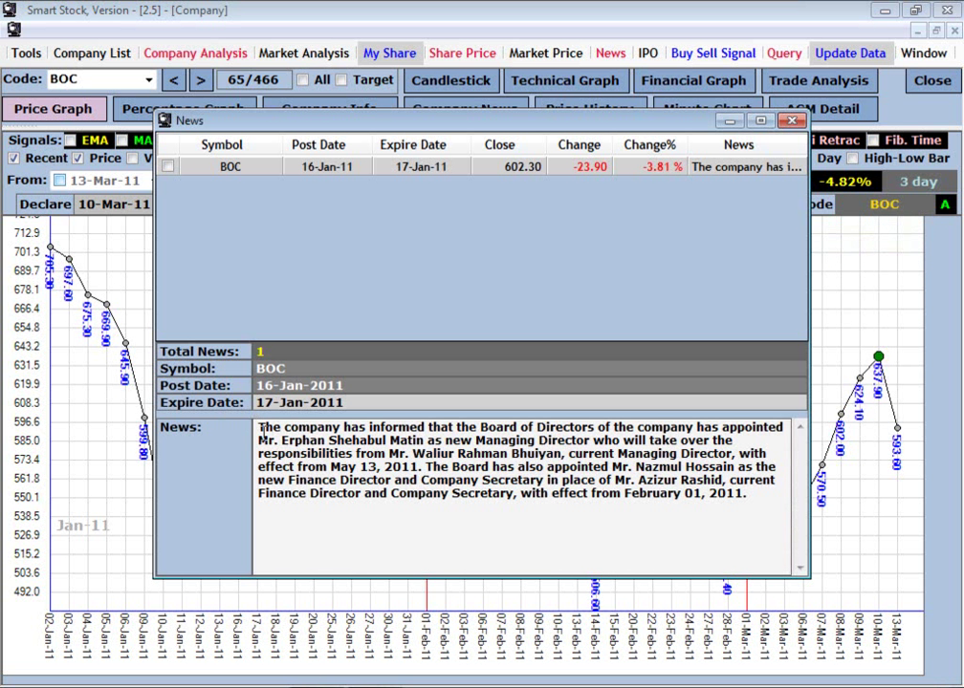
pyautogui.moveTo(256, 428)
pyautogui.mouseDown()
pyautogui.moveTo(358, 453)
pyautogui.moveTo(707, 480)
pyautogui.moveTo(750, 500)
pyautogui.moveTo(258, 421)
pyautogui.mouseUp()
pyautogui.click(758, 501)
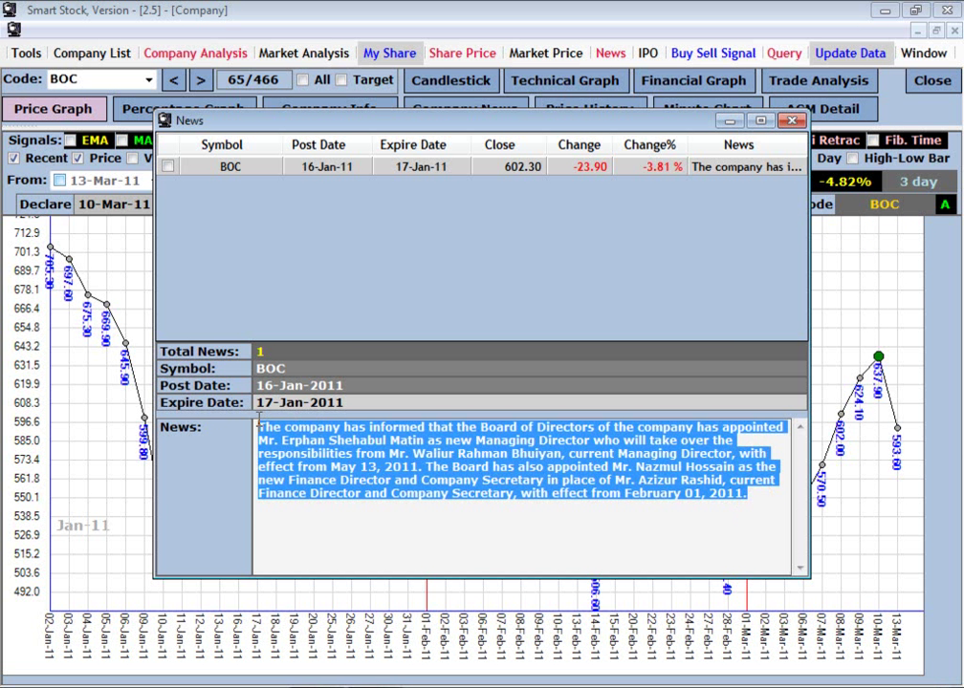
pyautogui.click(790, 122)
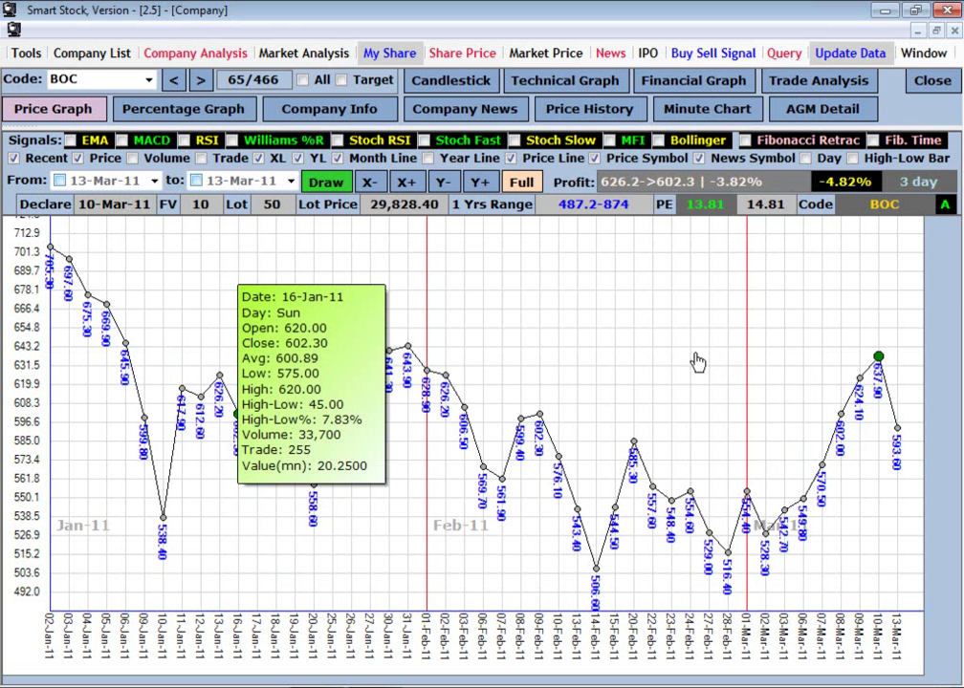
pyautogui.click(596, 336)
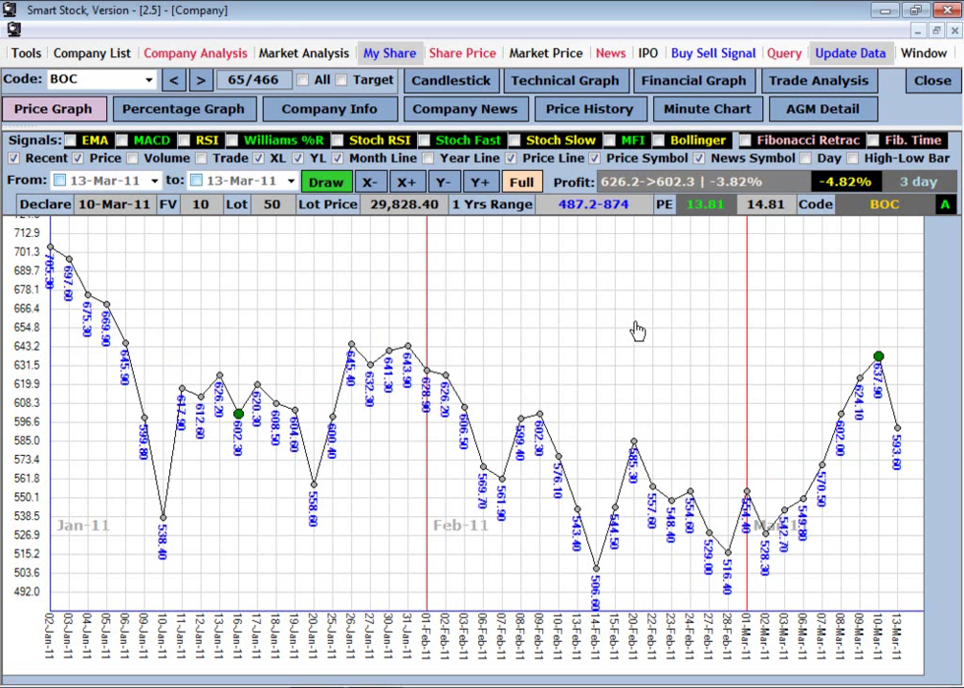
# Step: Show the weekday names on BOC's recent graph and hide them again
pyautogui.click(812, 159)
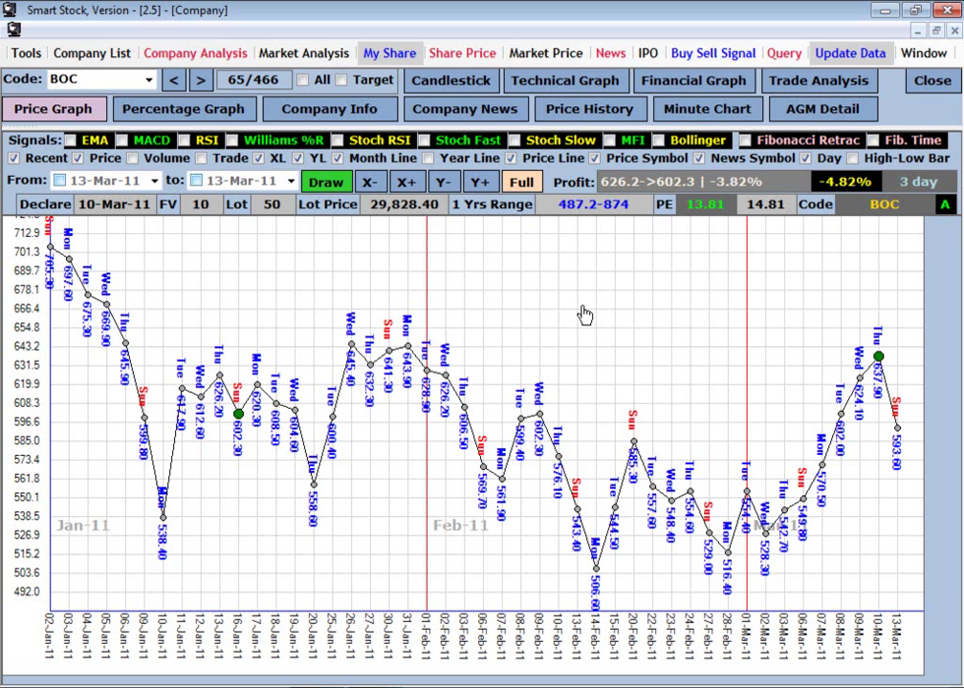
pyautogui.click(818, 160)
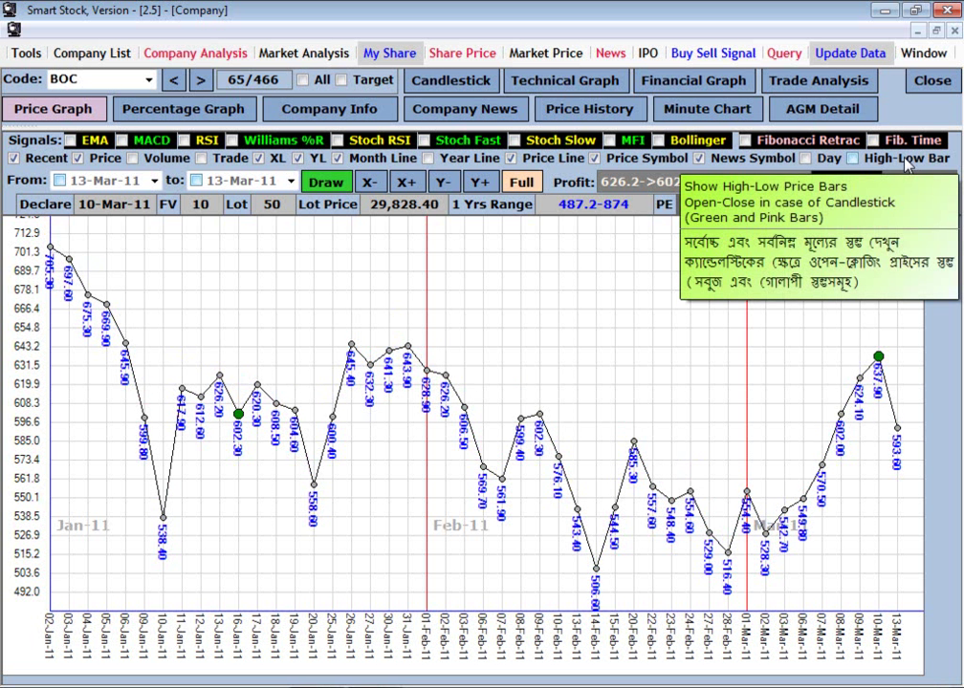
# Step: Display the High-Low bars on BOC's recent graph and view the price details of the 13-Mar-11 bar
pyautogui.click(906, 160)
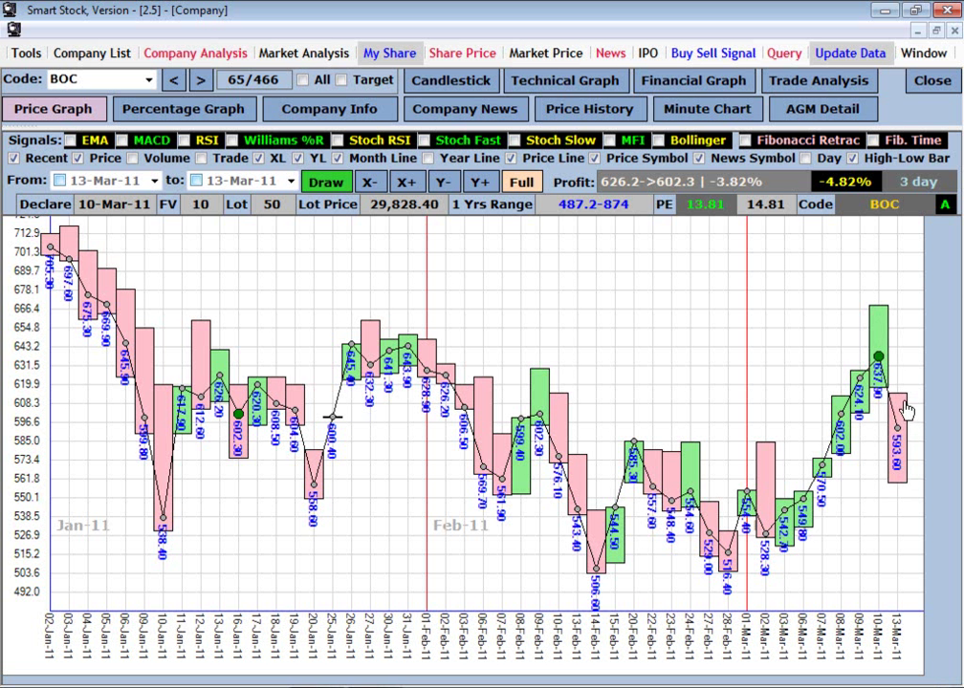
pyautogui.click(899, 409)
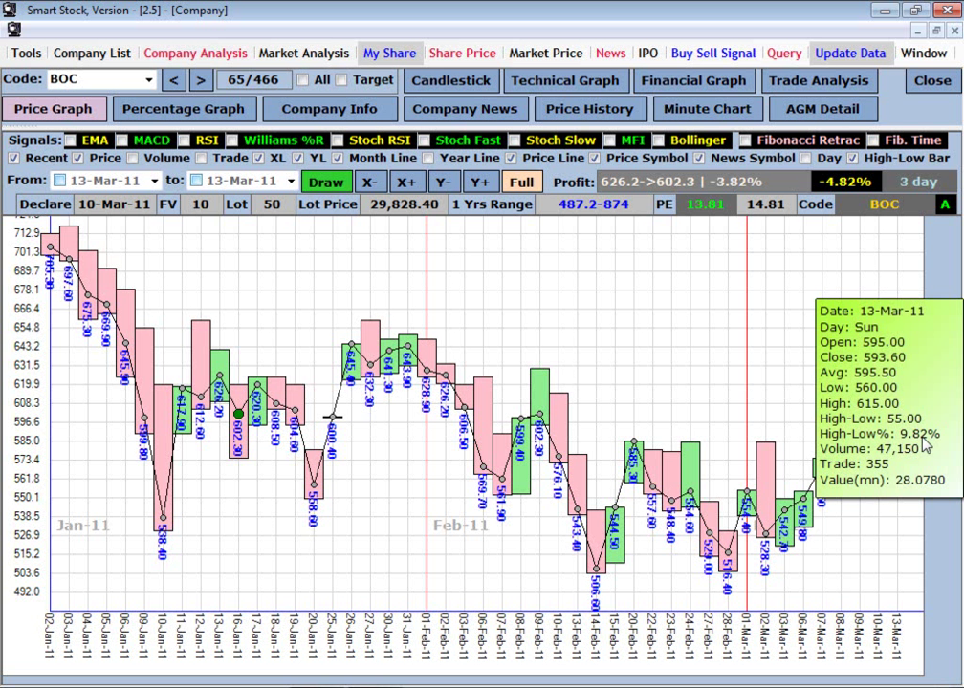
pyautogui.click(775, 397)
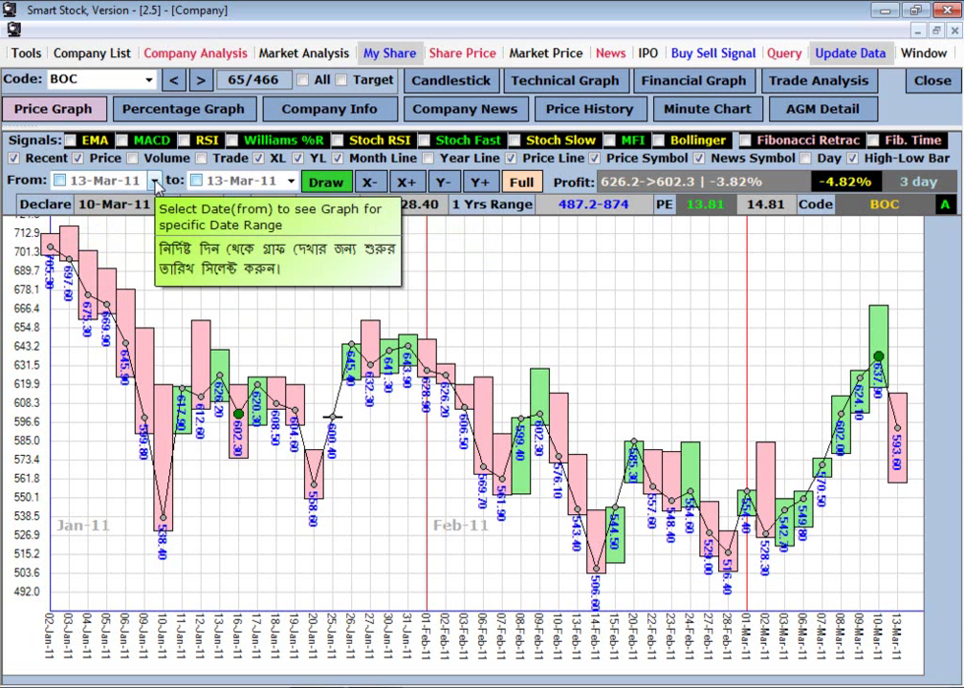
# Step: Set the start date of the graph's date range to 01-Jan-11
pyautogui.click(154, 182)
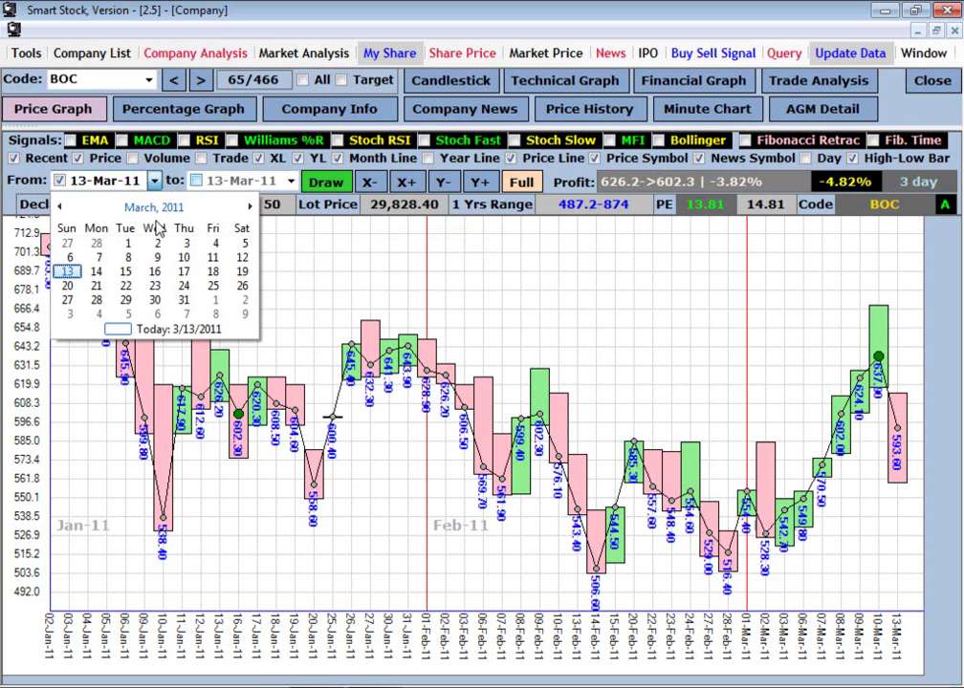
pyautogui.click(59, 206)
pyautogui.click(59, 207)
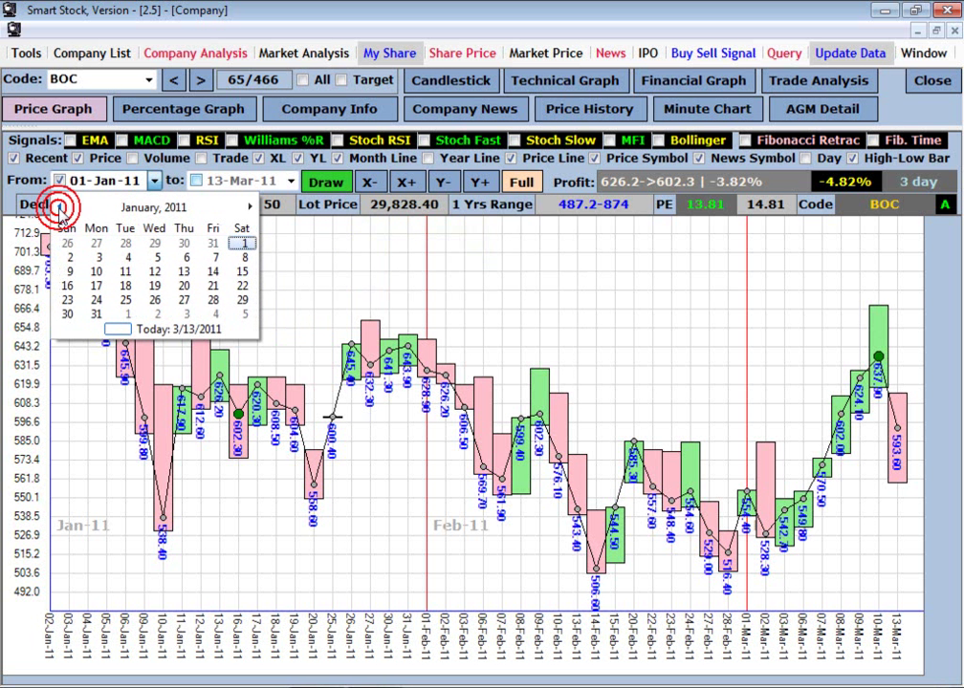
pyautogui.click(243, 246)
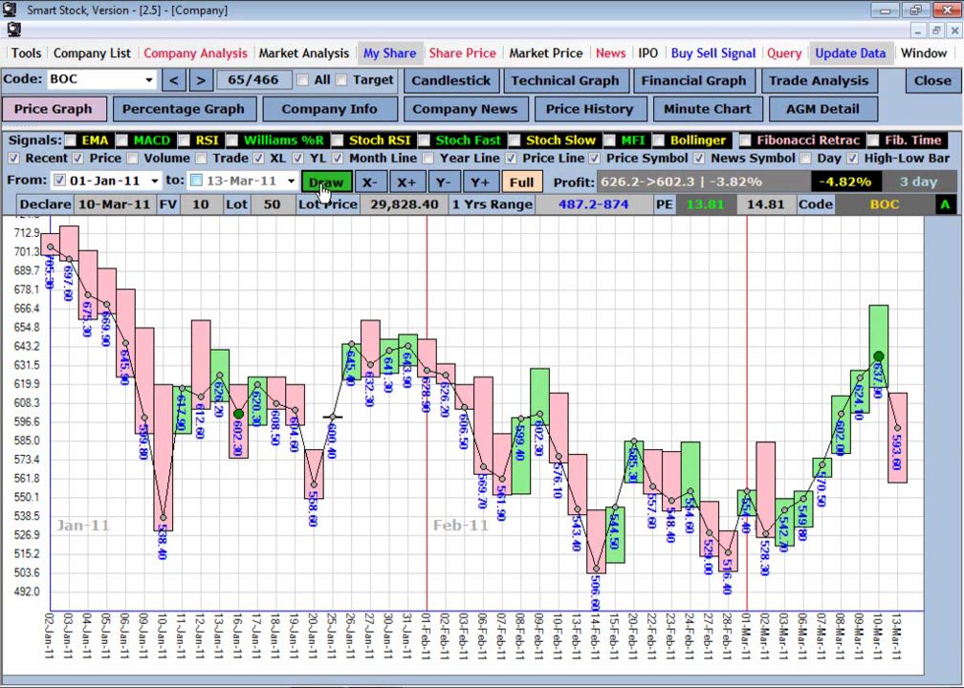
# Step: Set the start date to 01-Nov-10, redraw BOC's graph for that range, and remove the High-Low bars
pyautogui.click(154, 182)
pyautogui.click(62, 208)
pyautogui.click(62, 207)
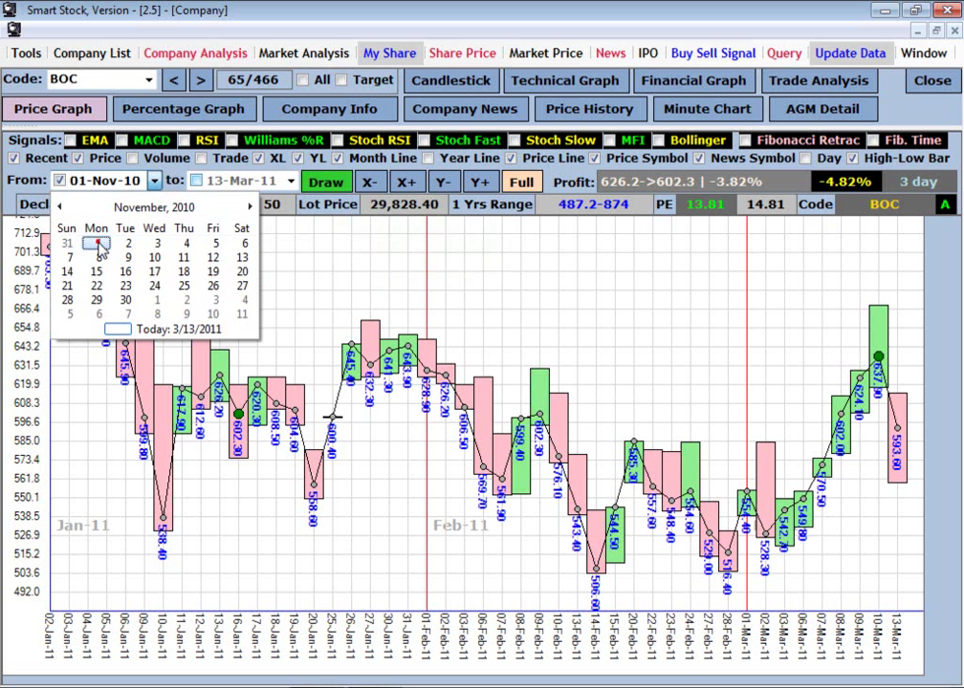
pyautogui.click(99, 247)
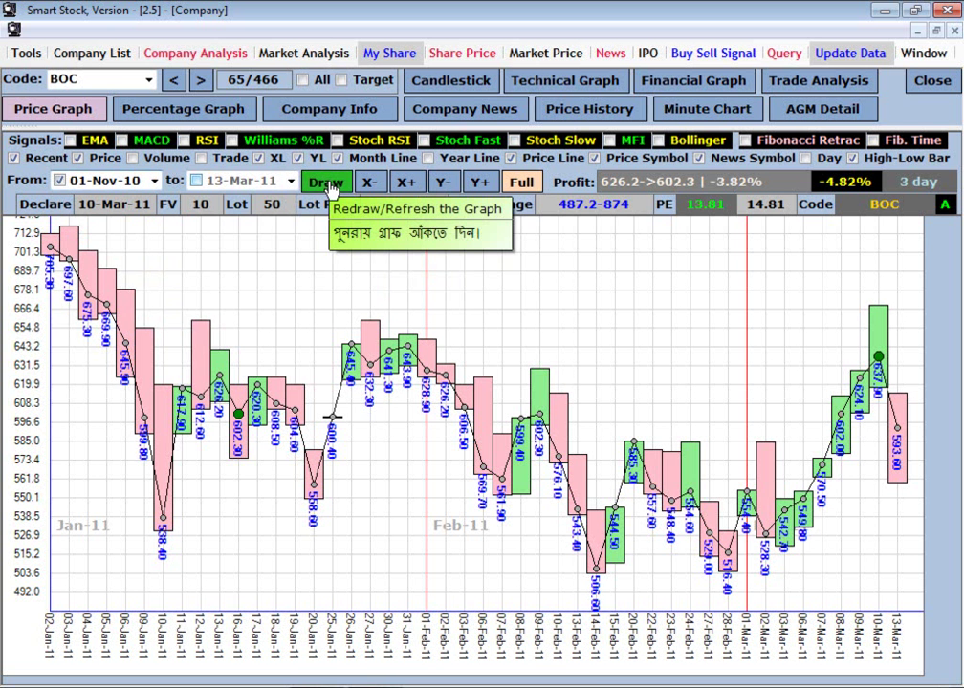
pyautogui.click(327, 185)
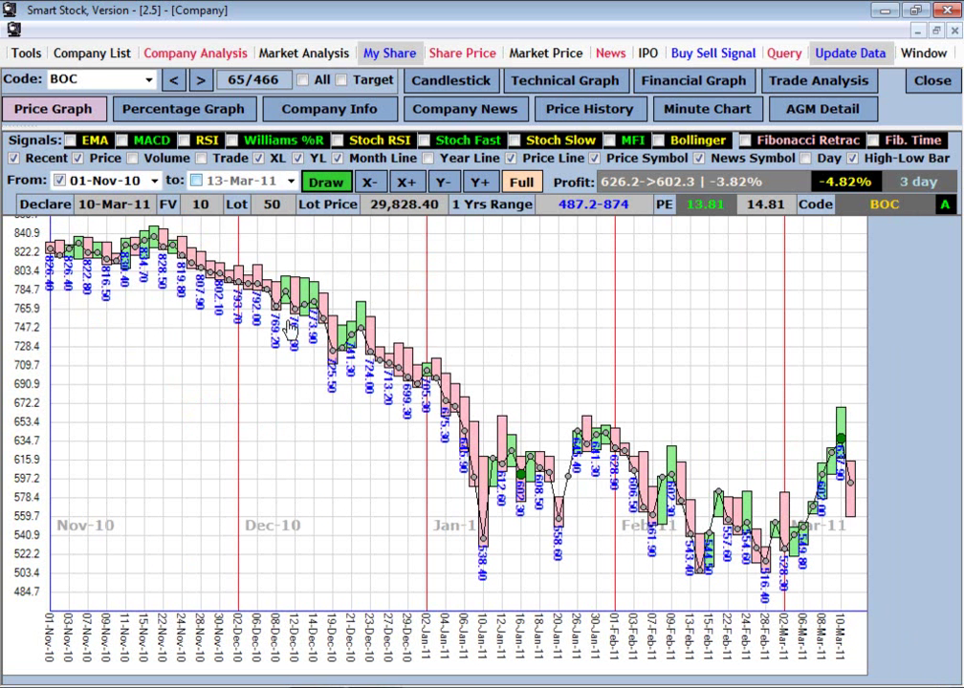
pyautogui.click(905, 159)
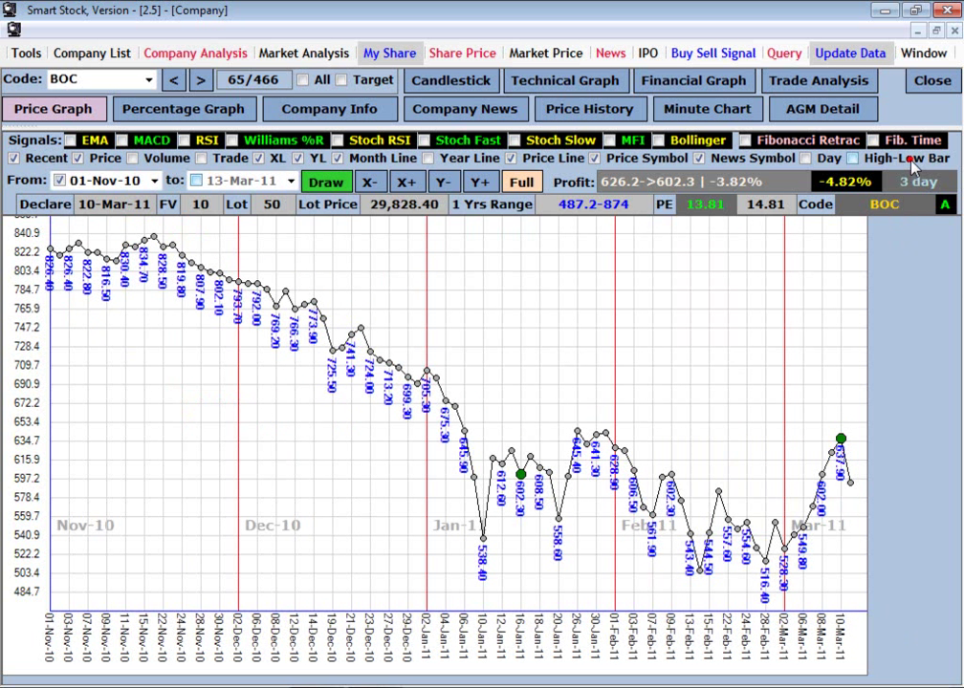
# Step: Set the end date of the range to 01-Jan-11 and redraw BOC's graph
pyautogui.click(290, 180)
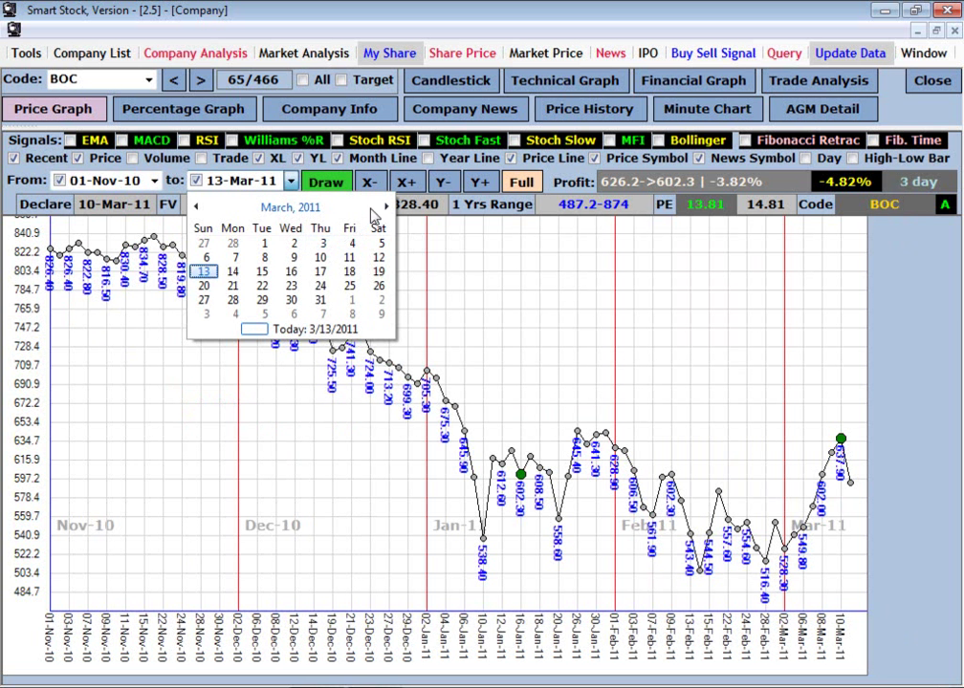
pyautogui.click(196, 206)
pyautogui.click(196, 207)
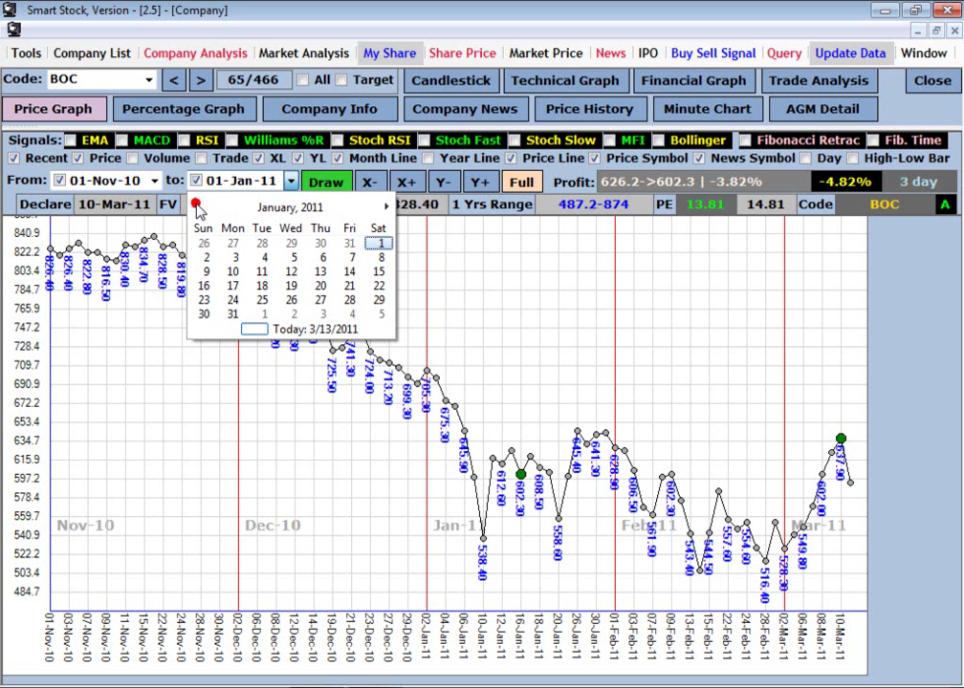
pyautogui.click(380, 247)
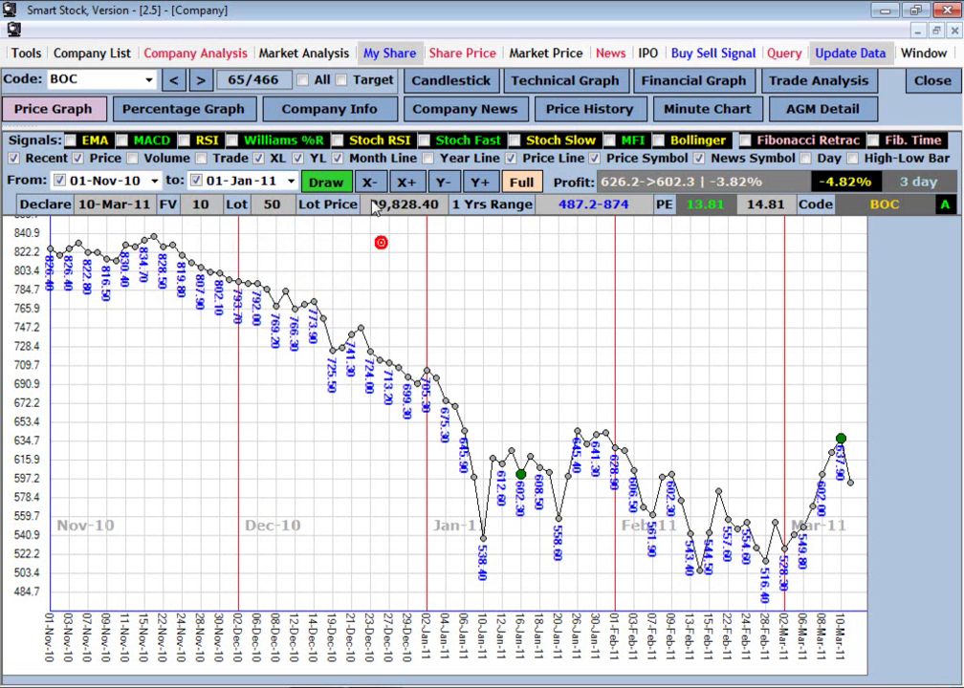
pyautogui.click(322, 184)
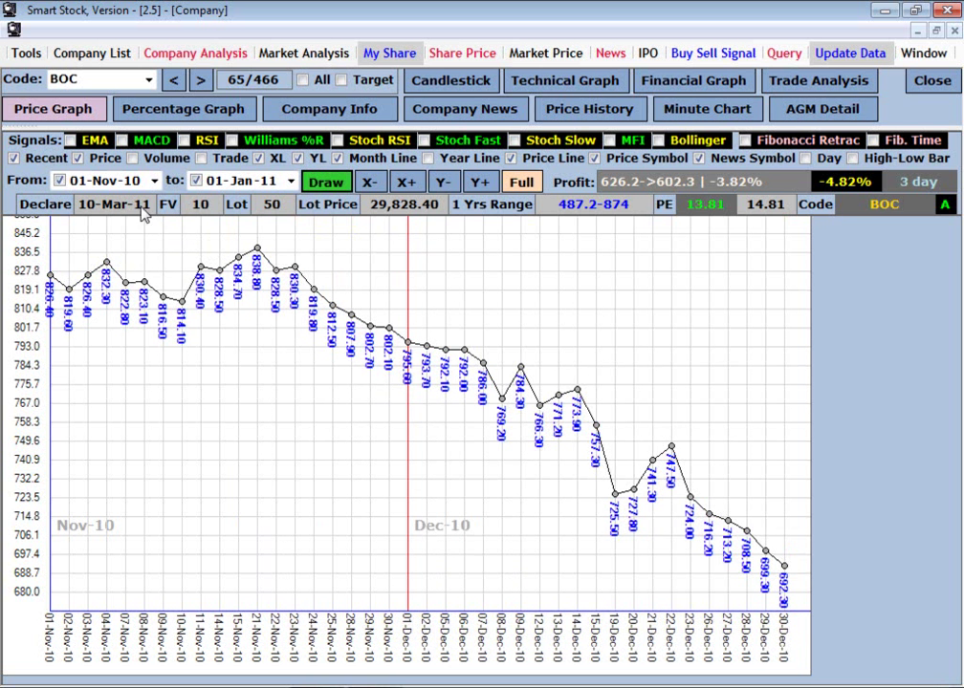
# Step: Disable both date limits and redraw BOC's recent graph, then increase its horizontal zoom twice
pyautogui.click(61, 180)
pyautogui.click(201, 180)
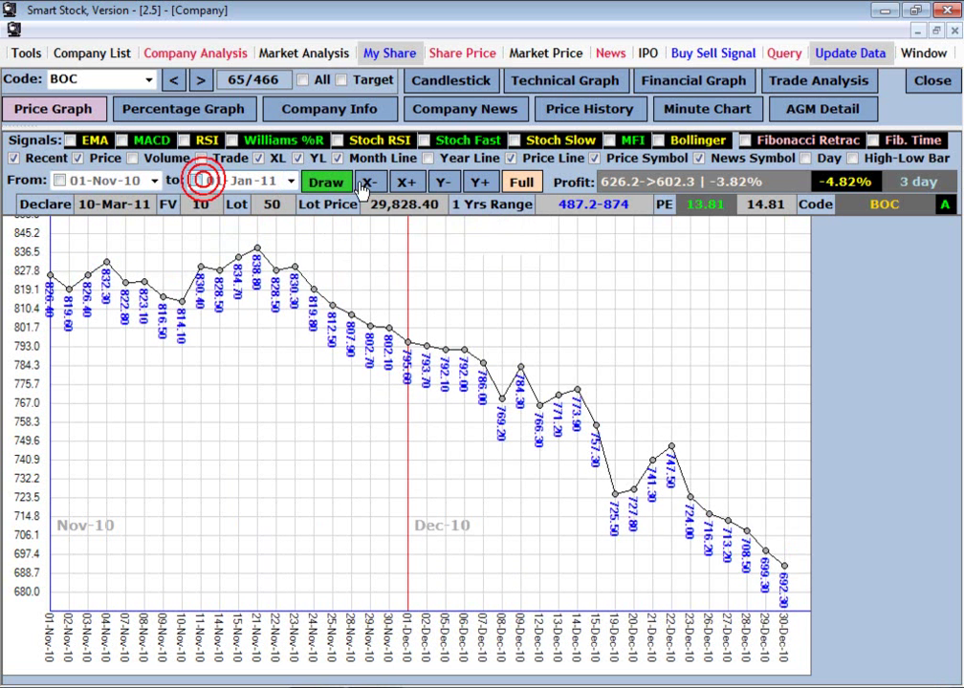
pyautogui.click(326, 183)
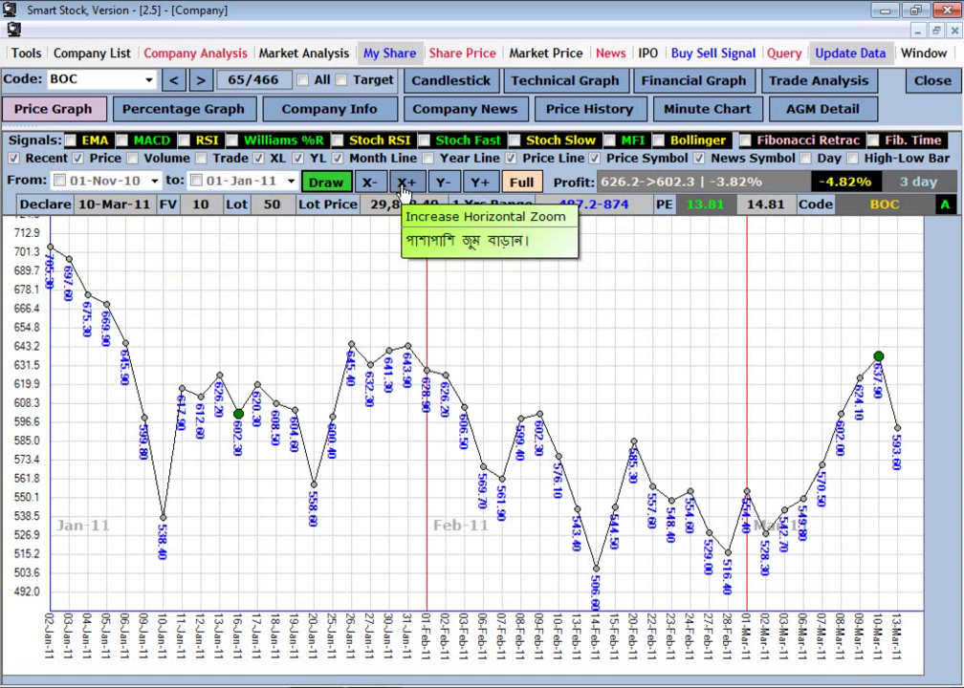
pyautogui.click(403, 192)
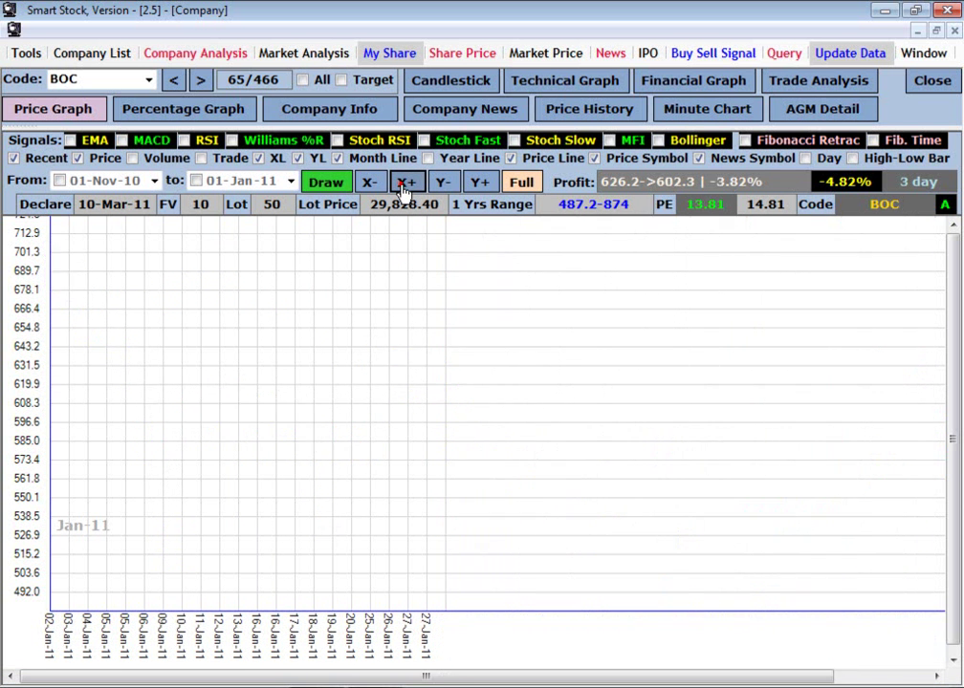
pyautogui.click(403, 192)
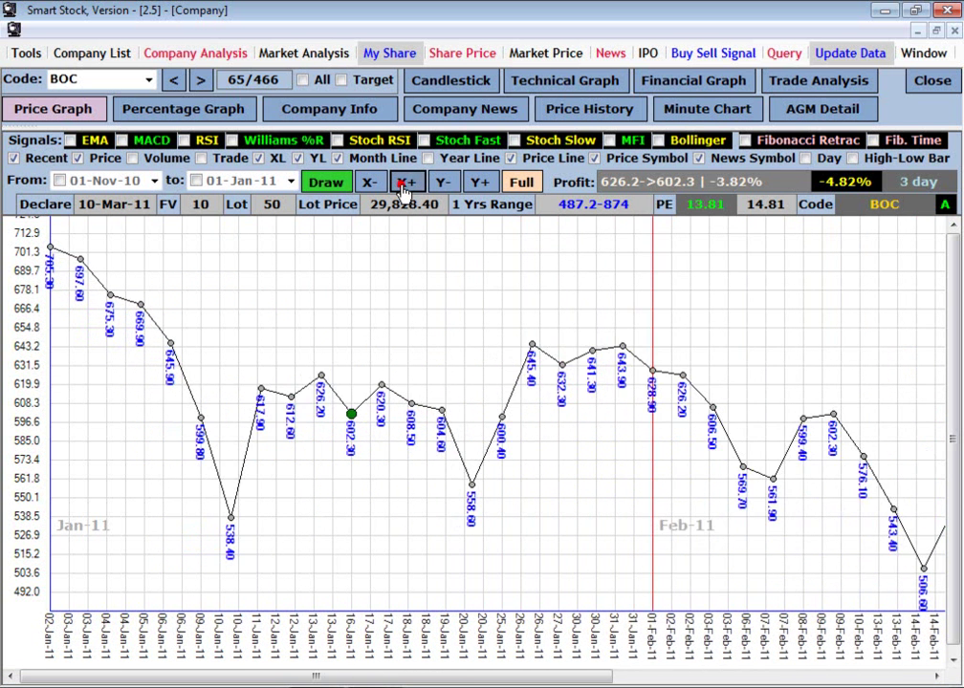
# Step: Switch to BOC's full price history with price symbols shown, and increase the horizontal zoom repeatedly until the individual days are spread apart
pyautogui.click(14, 158)
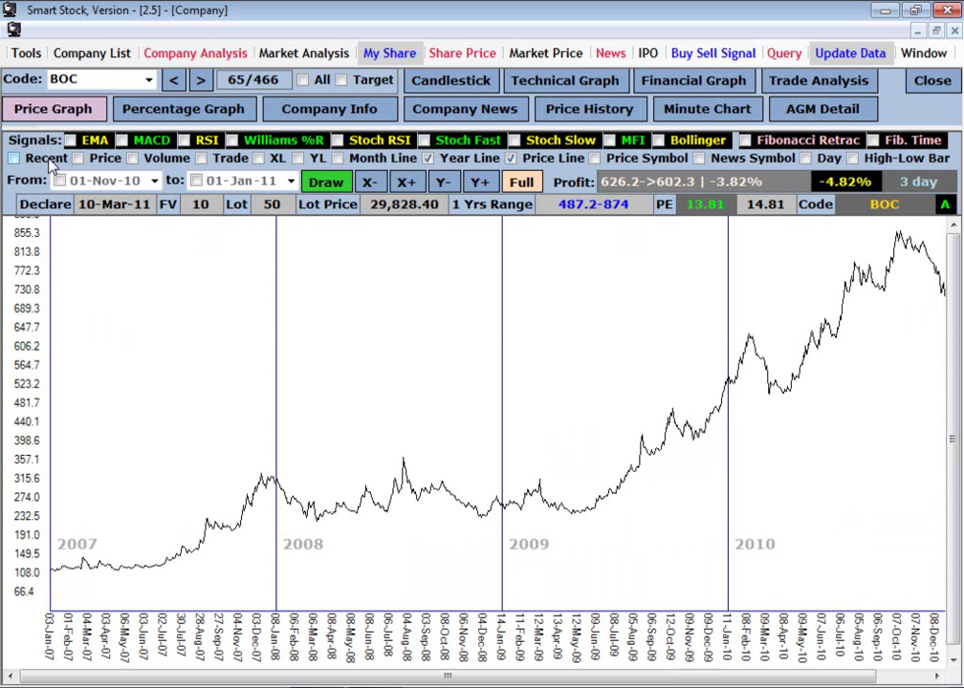
pyautogui.click(612, 158)
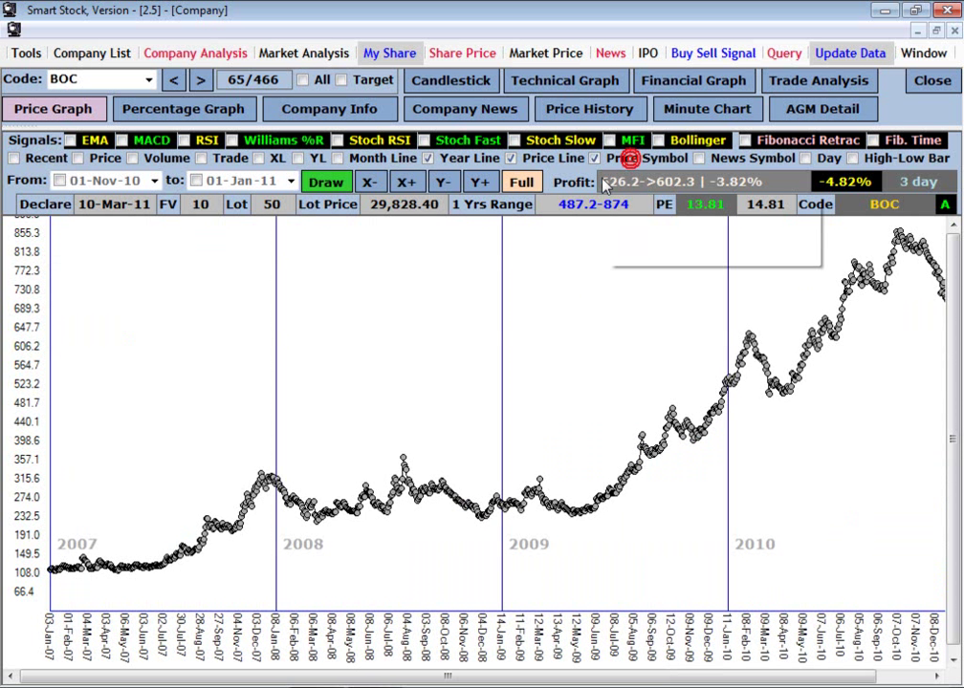
pyautogui.click(406, 184)
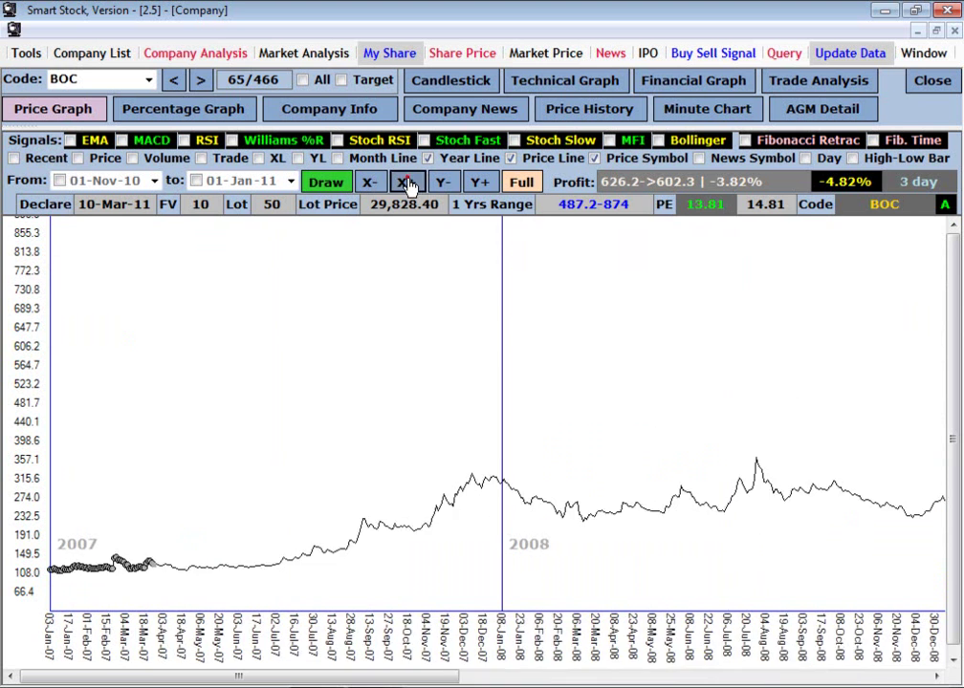
pyautogui.click(407, 183)
pyautogui.click(407, 184)
pyautogui.click(407, 183)
pyautogui.click(407, 184)
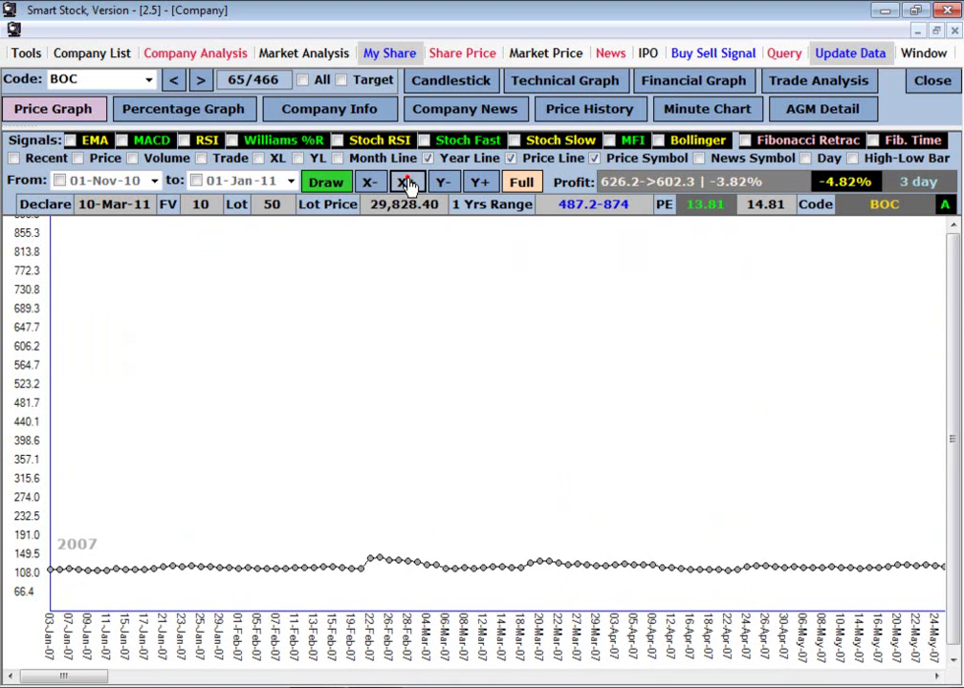
pyautogui.click(406, 183)
# Step: Reduce the horizontal zoom of BOC's full history back to the multi-year overview ending in 2011, and hide the price symbols
pyautogui.moveTo(59, 677); pyautogui.dragTo(899, 679)
pyautogui.click(366, 183)
pyautogui.click(366, 183)
pyautogui.click(366, 183)
pyautogui.click(366, 183)
pyautogui.click(367, 182)
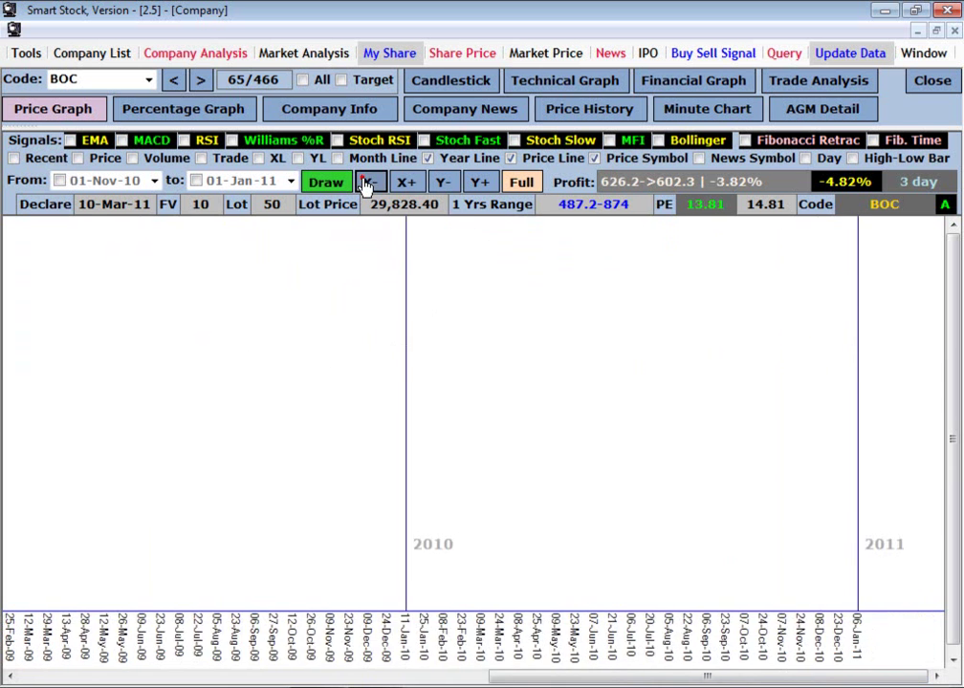
pyautogui.click(367, 182)
pyautogui.click(639, 168)
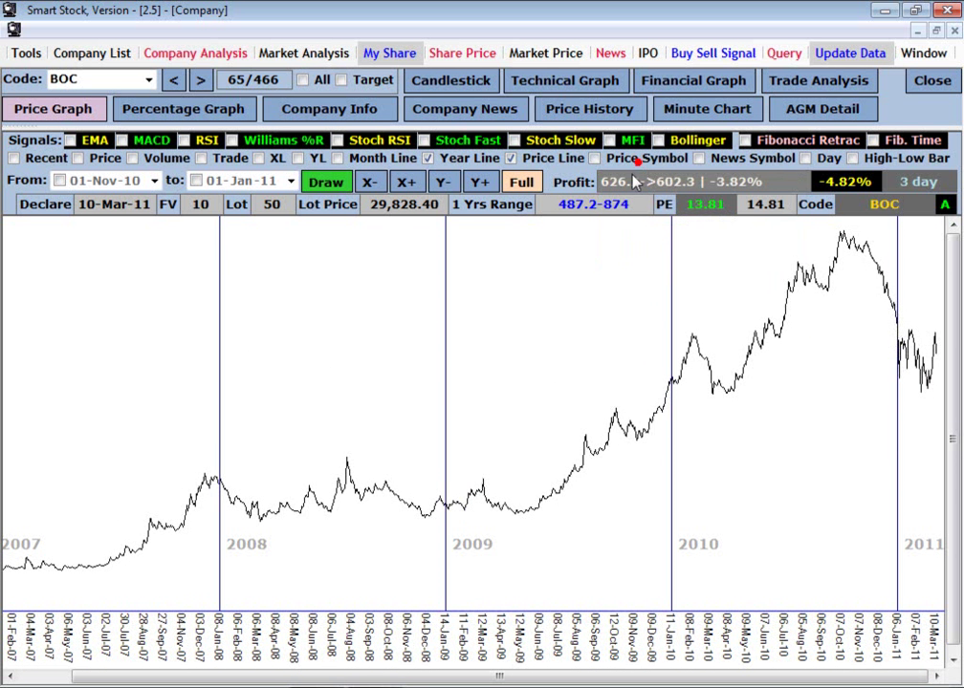
# Step: Increase the vertical zoom of BOC's price history three times, and zoom into the period from 10-Feb-10 to late February 2011
pyautogui.click(479, 182)
pyautogui.click(479, 182)
pyautogui.click(479, 182)
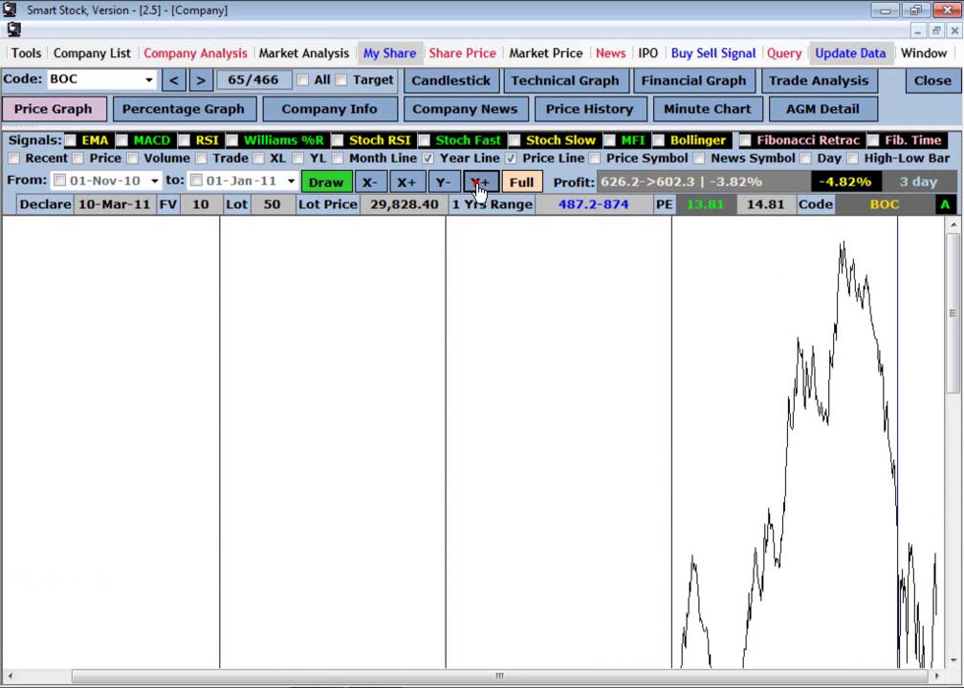
pyautogui.moveTo(891, 447); pyautogui.dragTo(893, 459)
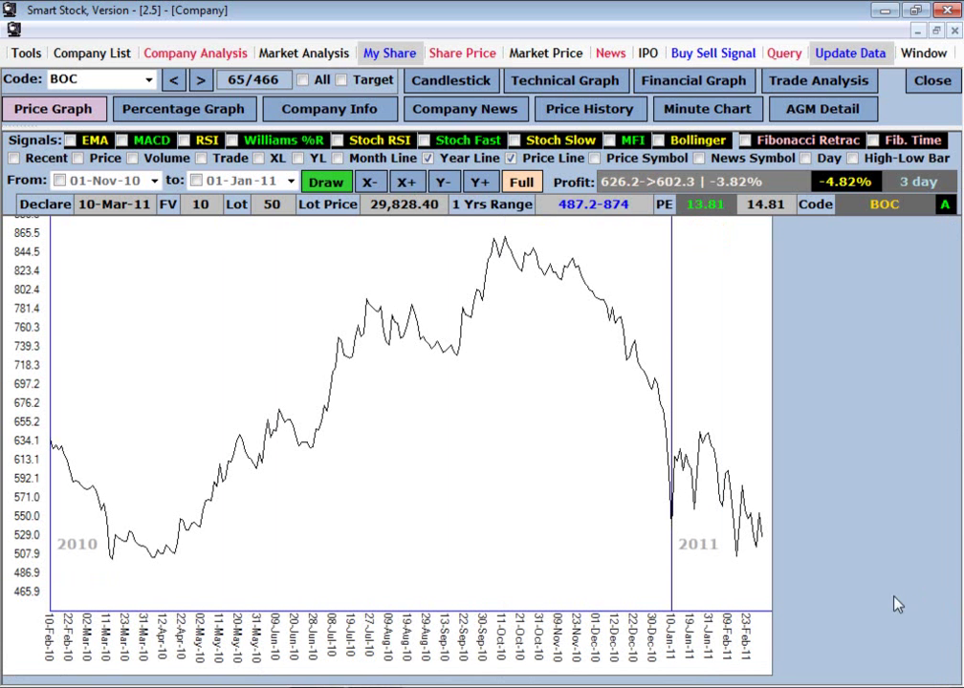
# Step: Display the selected period in full detail with daily prices and symbols, then return BOC's graph to the Recent view
pyautogui.click(523, 183)
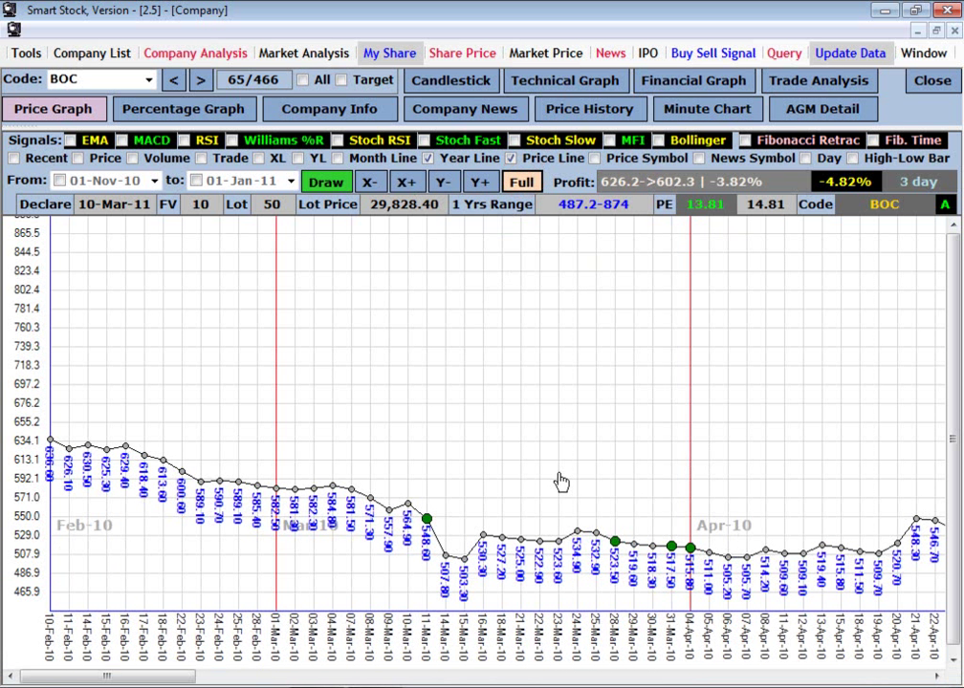
pyautogui.moveTo(108, 679); pyautogui.dragTo(71, 597)
pyautogui.click(14, 158)
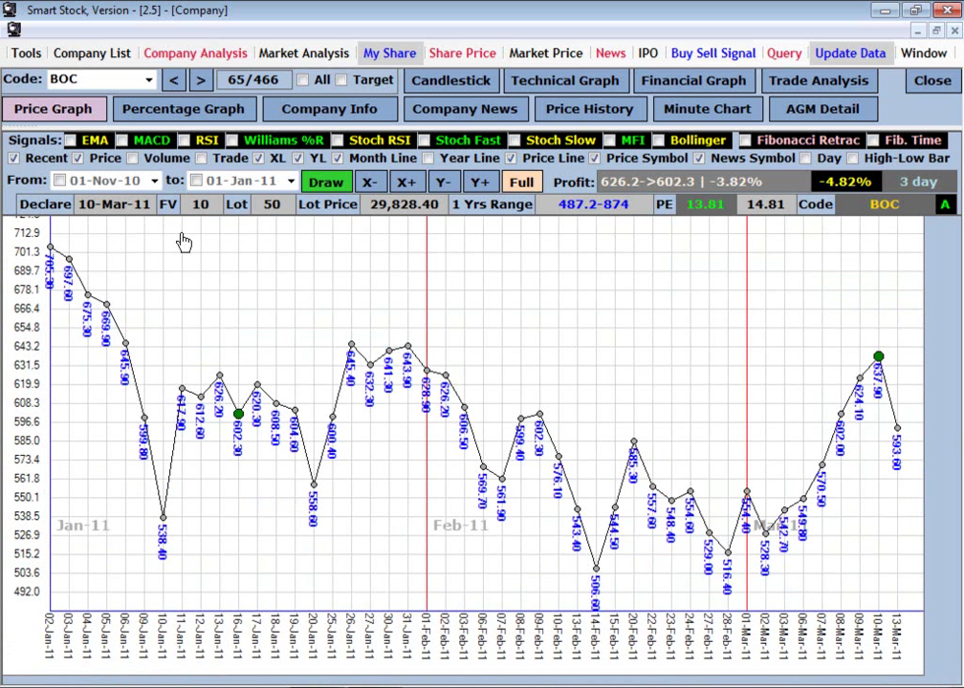
# Step: Review BOC's dividend declaration date, lot price, one-year price range and P/E ratio, and measure the profit from 02-Mar-11 to 10-Mar-11
pyautogui.moveTo(113, 212)
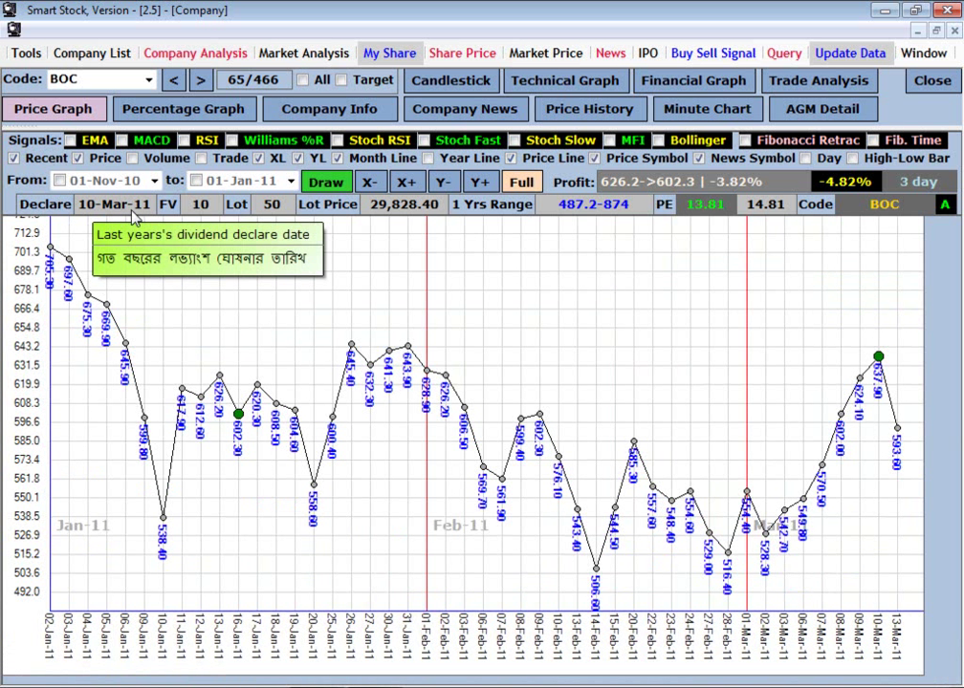
pyautogui.moveTo(397, 210)
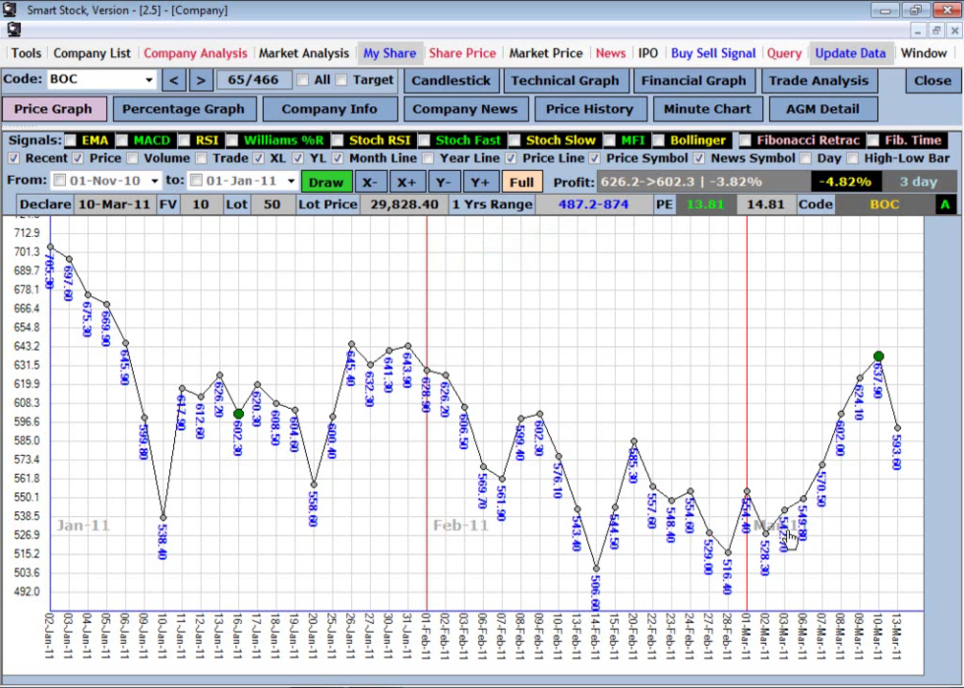
pyautogui.click(878, 359)
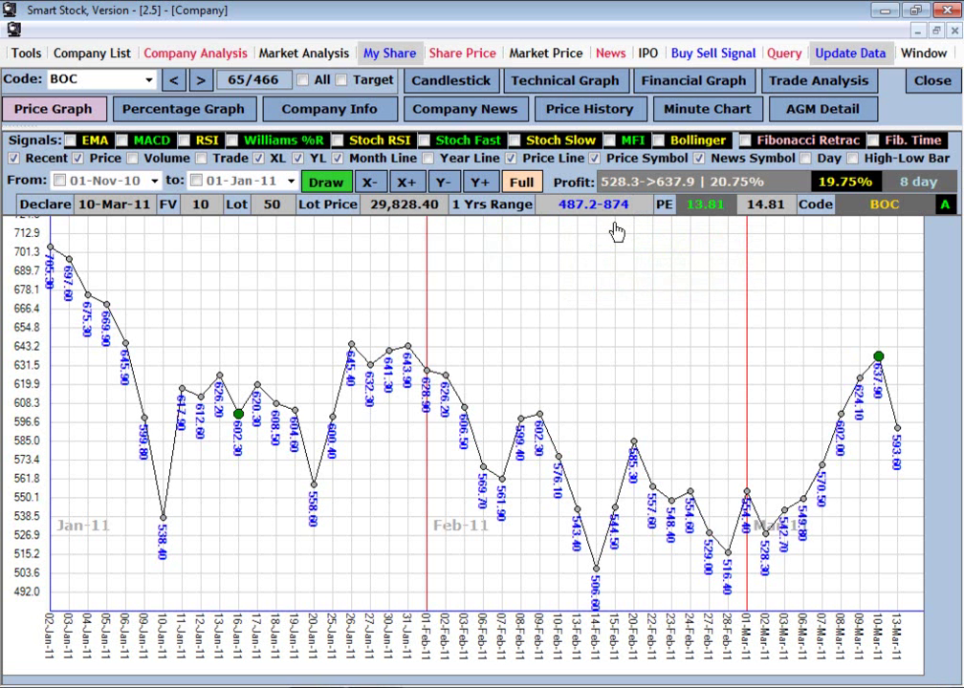
pyautogui.moveTo(593, 216)
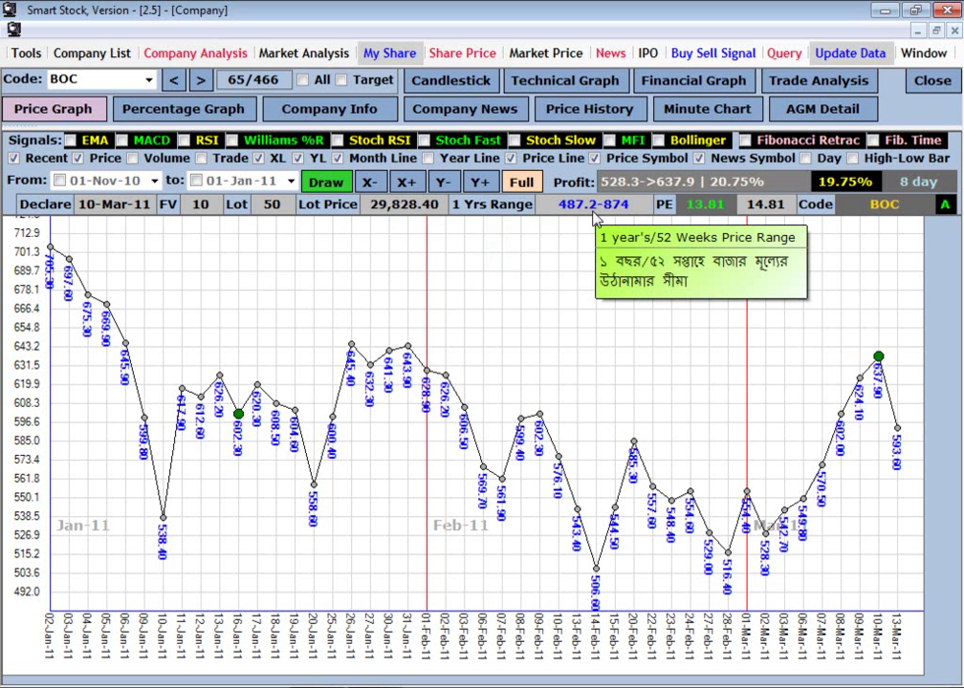
pyautogui.moveTo(711, 210)
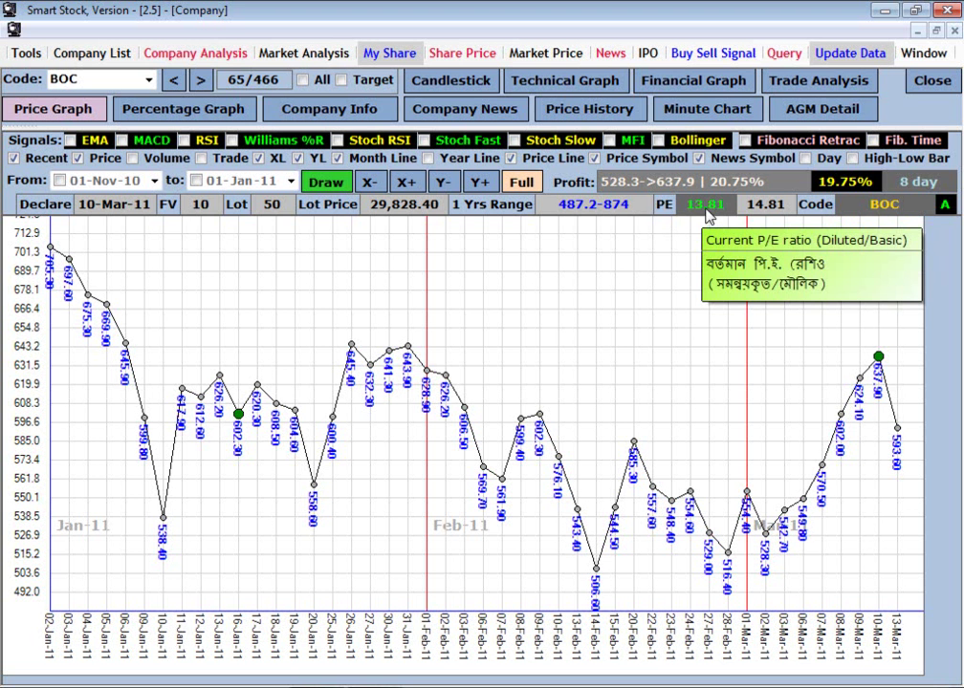
# Step: Compare the P/E ratios in BOC's company information with the diluted and basic P/E values shown above its price graph
pyautogui.click(375, 114)
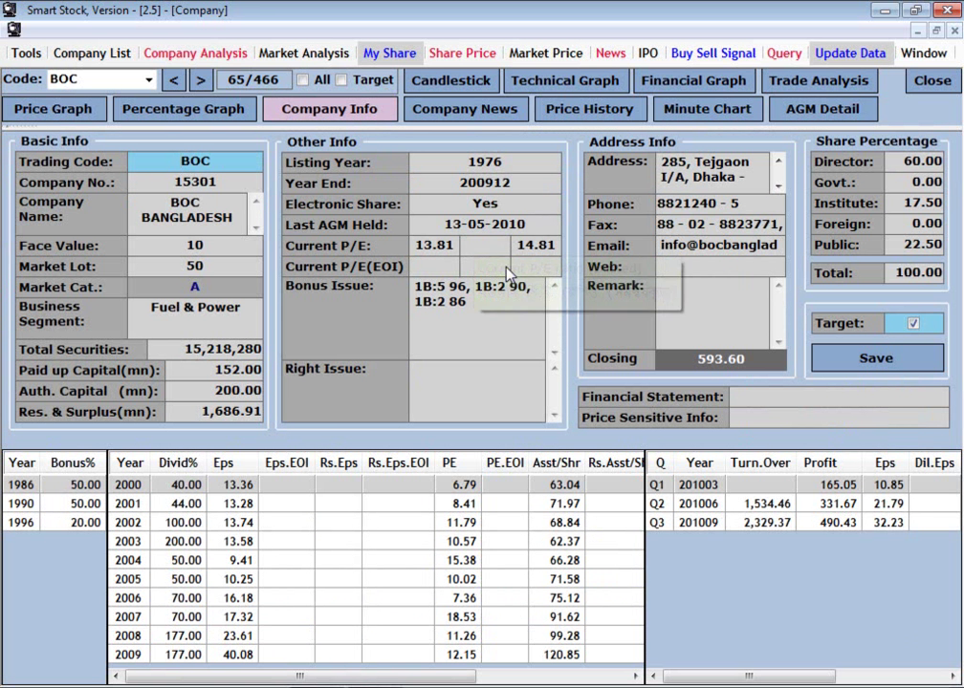
pyautogui.click(67, 114)
pyautogui.moveTo(707, 216)
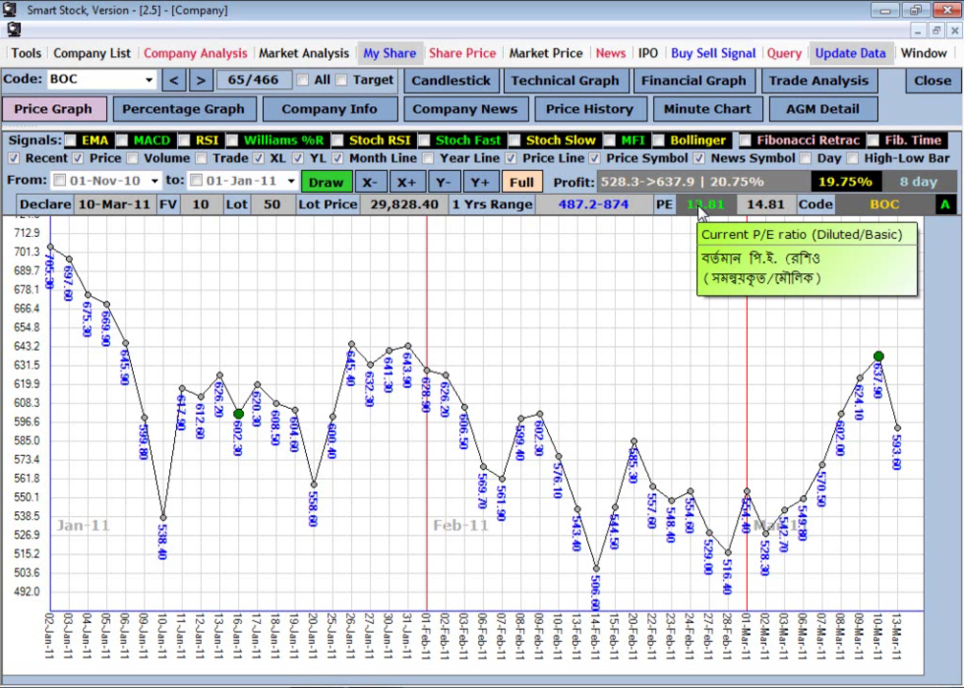
pyautogui.moveTo(760, 214)
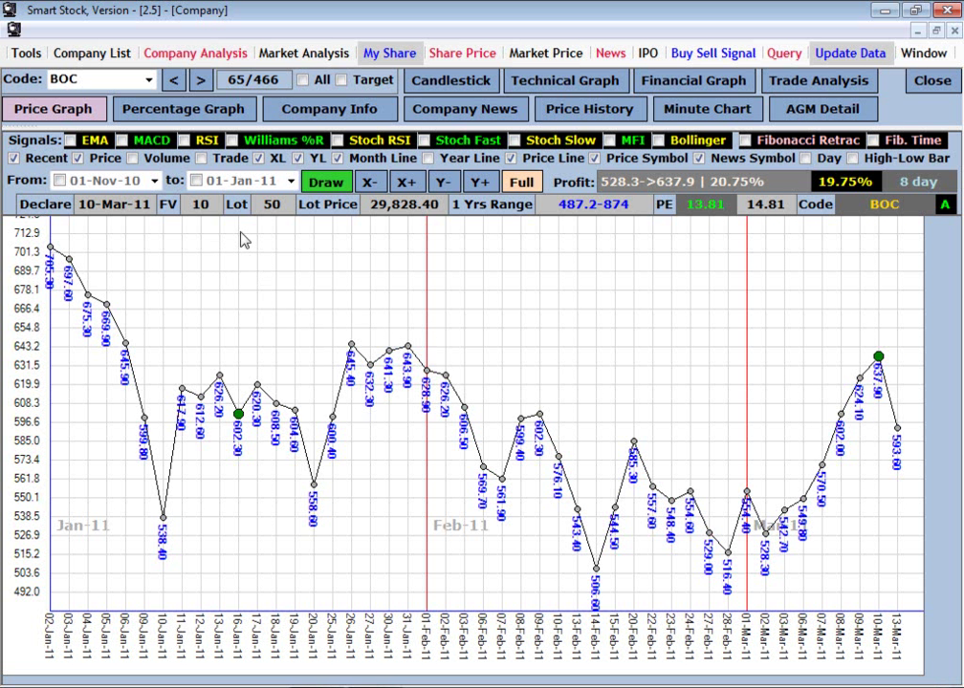
# Step: Open BOC's percentage graph and examine the red and green deviation bars from 2007 through March 2011
pyautogui.click(232, 111)
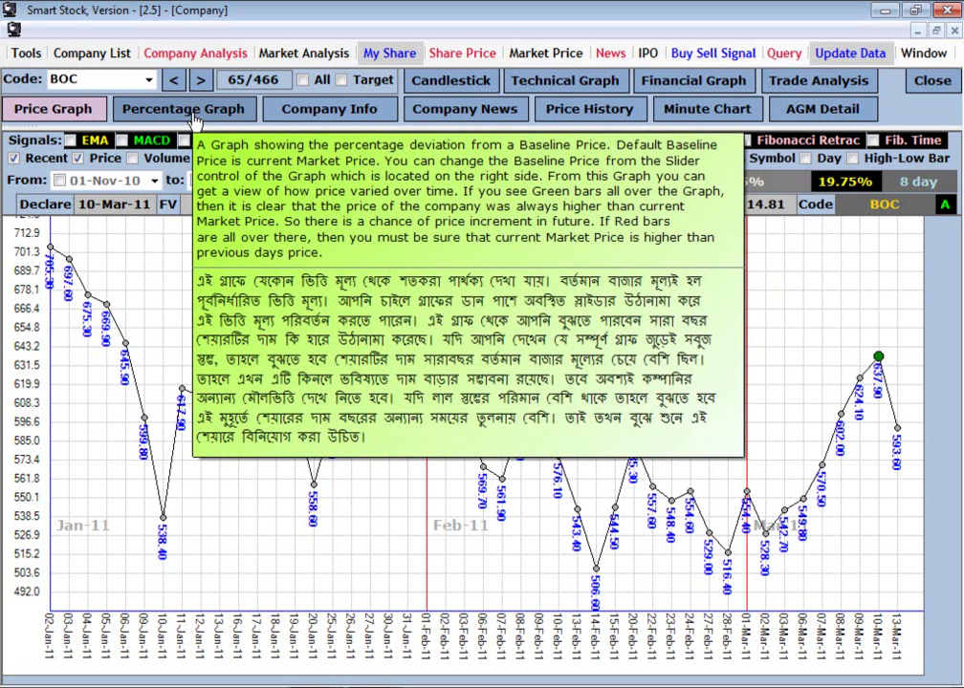
pyautogui.click(193, 111)
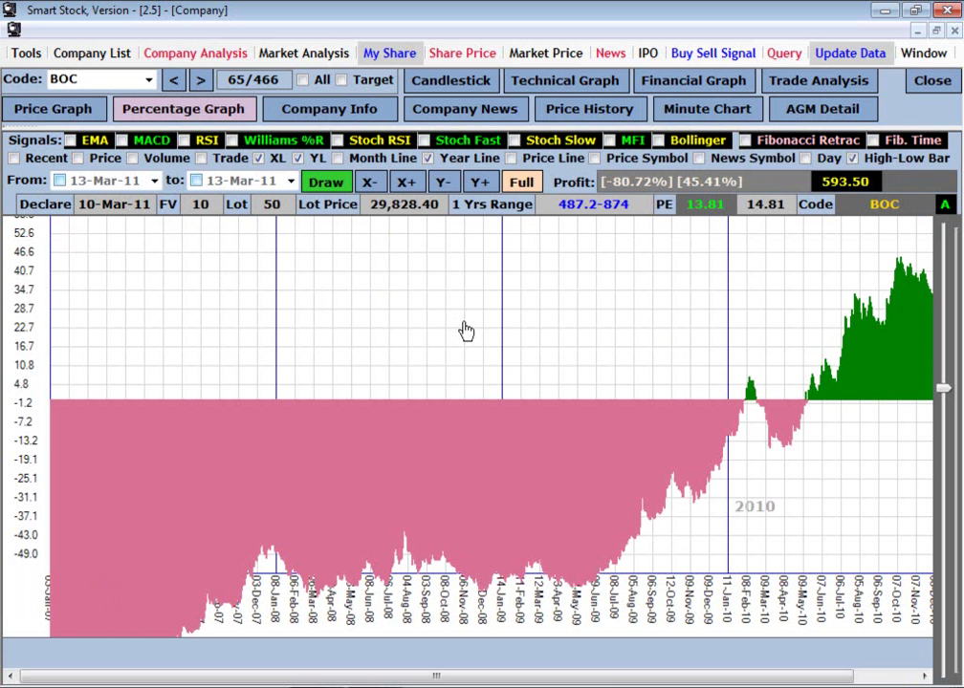
pyautogui.moveTo(604, 675); pyautogui.dragTo(646, 682)
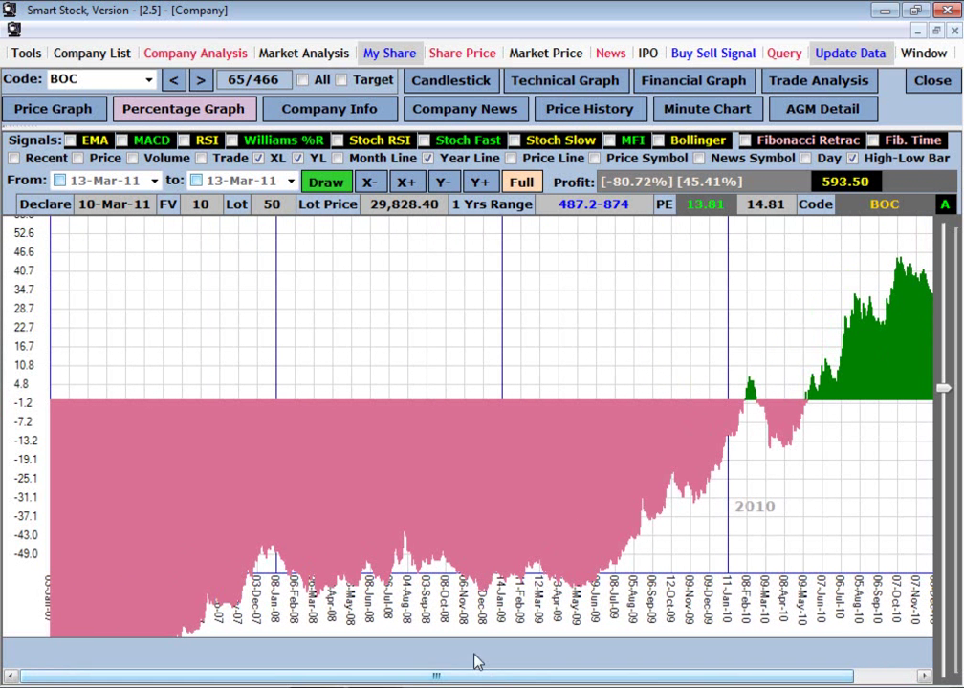
pyautogui.moveTo(492, 678); pyautogui.dragTo(555, 678)
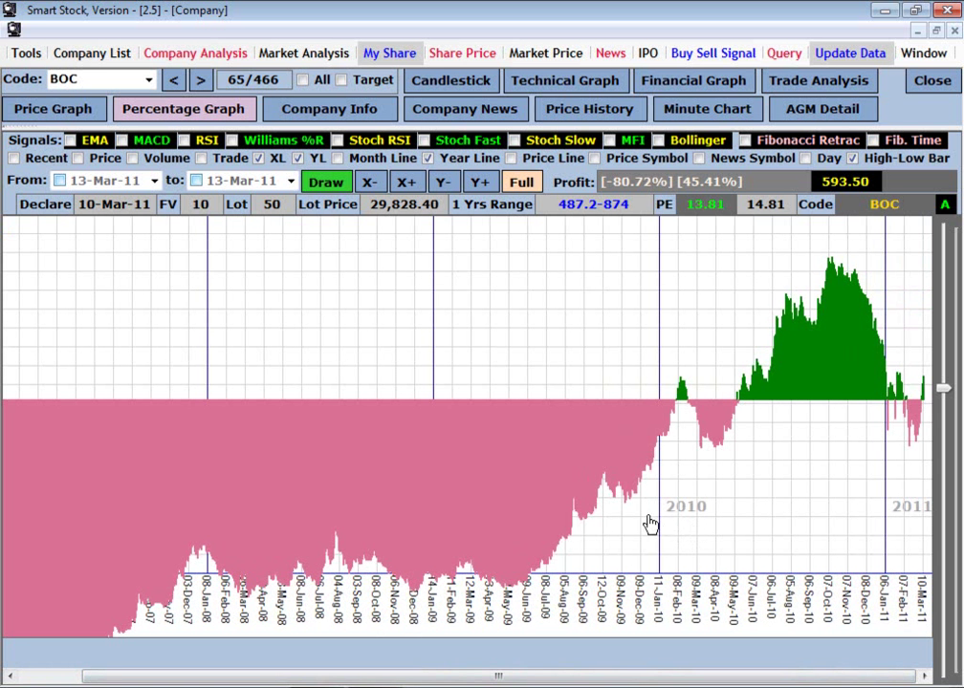
pyautogui.moveTo(588, 678); pyautogui.dragTo(547, 680)
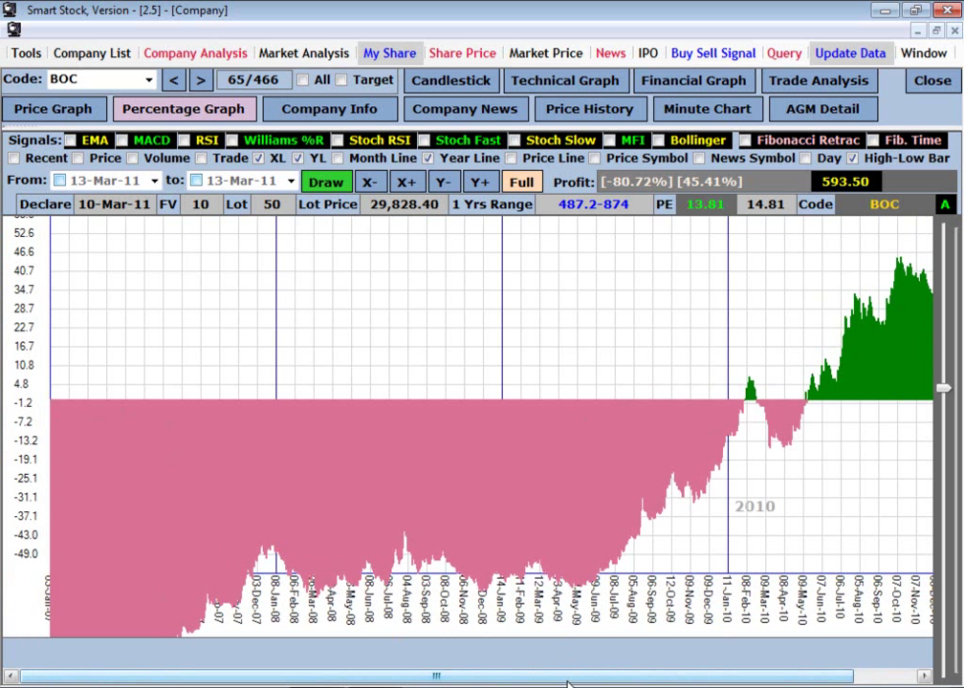
pyautogui.moveTo(565, 682); pyautogui.dragTo(695, 684)
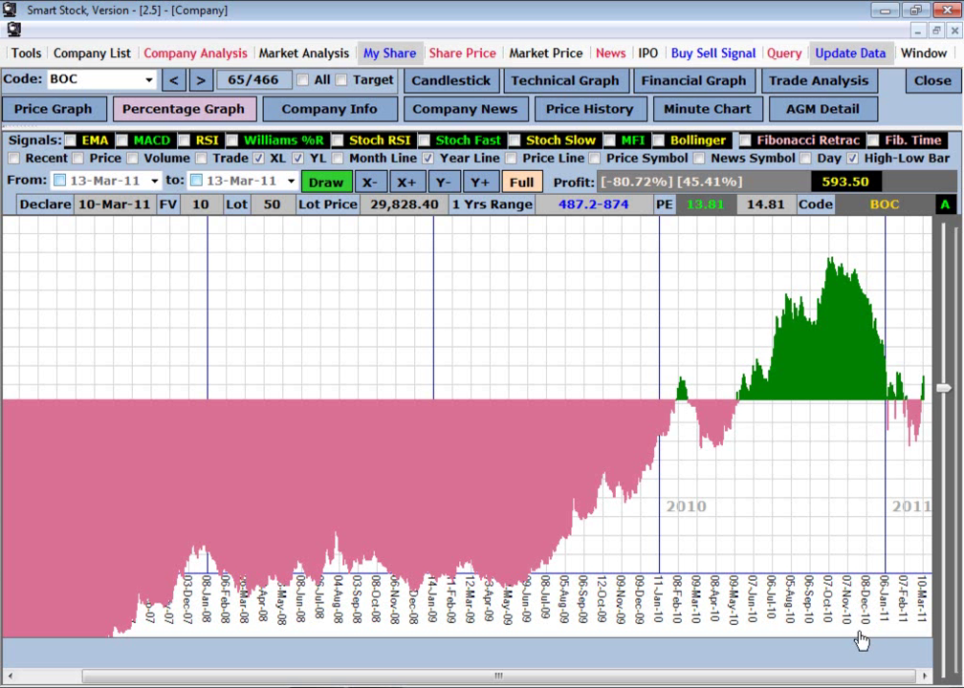
# Step: Compare the percentage graph's baseline price with BOC's latest price on the price graph, and review the deviation range
pyautogui.moveTo(839, 188)
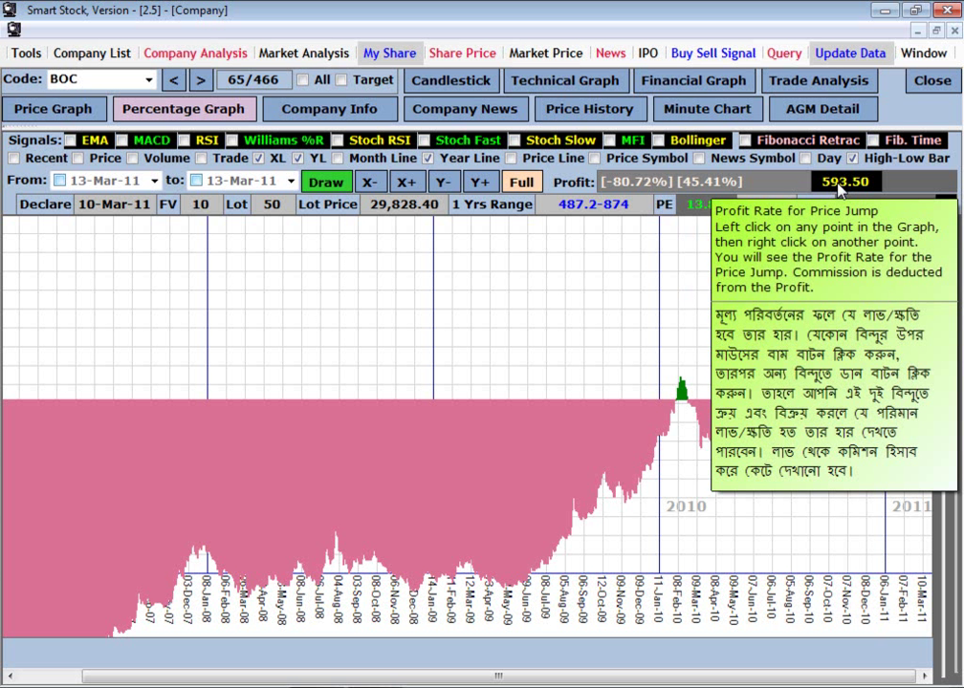
pyautogui.click(80, 118)
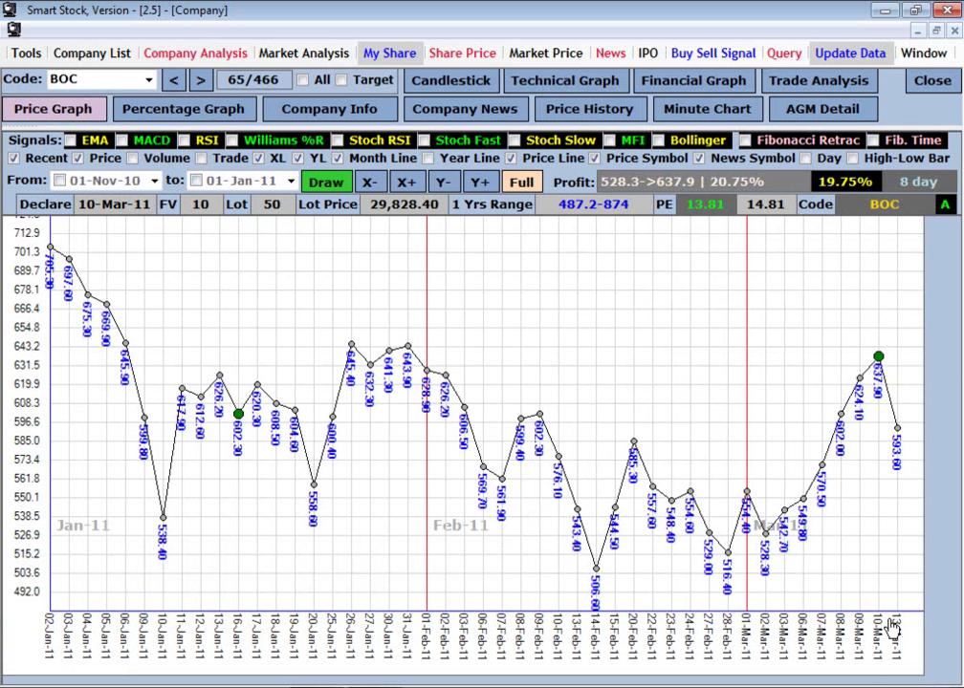
pyautogui.click(175, 114)
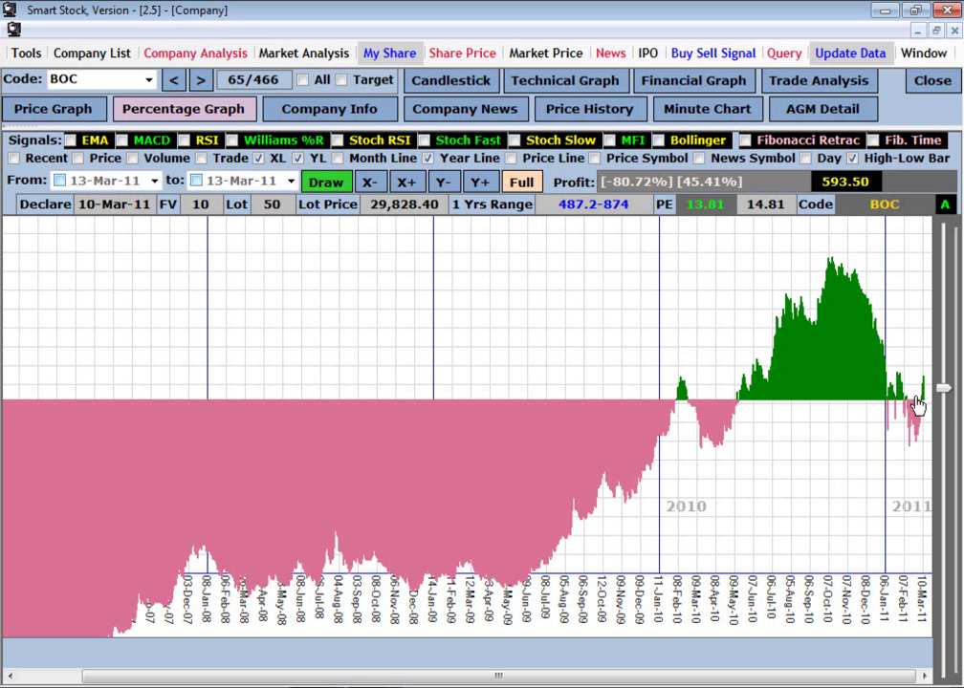
pyautogui.moveTo(780, 678)
pyautogui.mouseDown()
pyautogui.moveTo(677, 683)
pyautogui.moveTo(792, 679)
pyautogui.mouseUp()
pyautogui.moveTo(851, 192)
pyautogui.moveTo(629, 189)
pyautogui.moveTo(695, 191)
# Step: Load SQURPHARMA in the percentage graph and examine its baseline price and its deviation bars back to January 2007
pyautogui.doubleClick(77, 80)
pyautogui.write('squr')
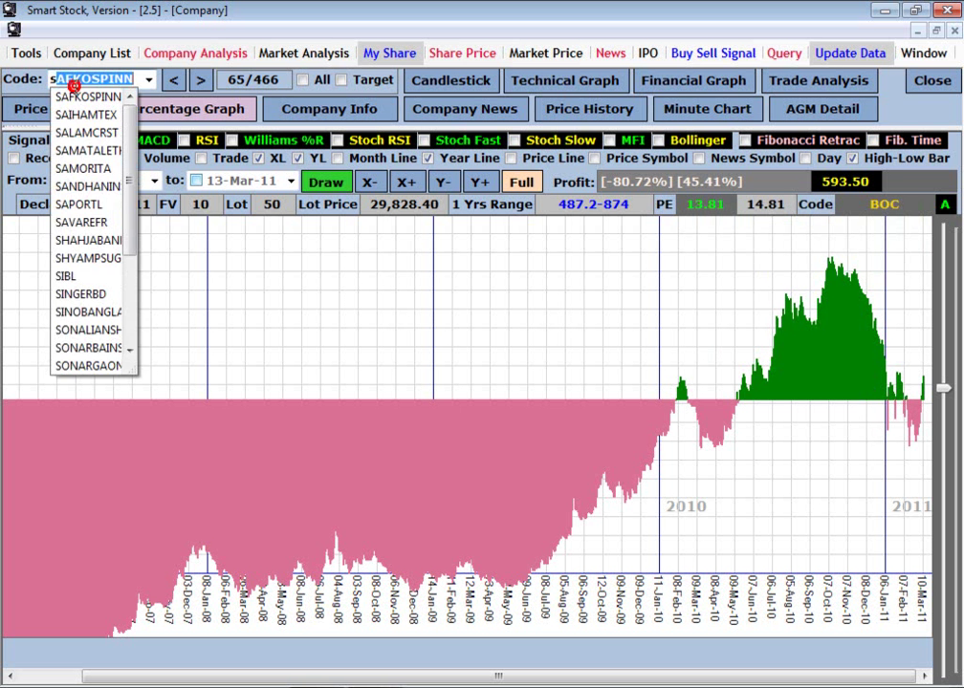
pyautogui.press('Return')
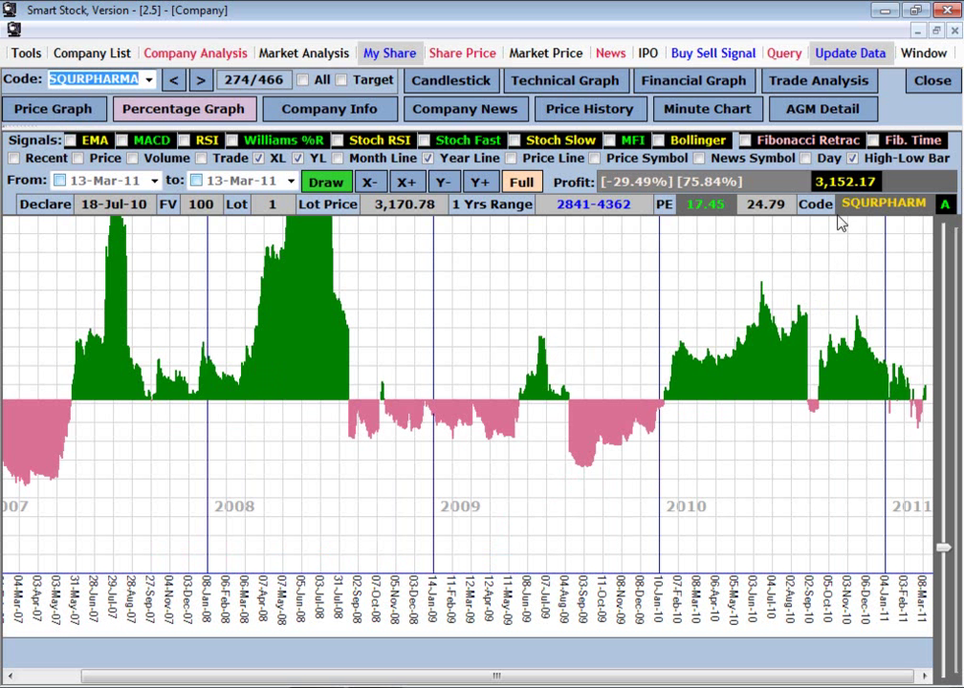
pyautogui.moveTo(851, 187)
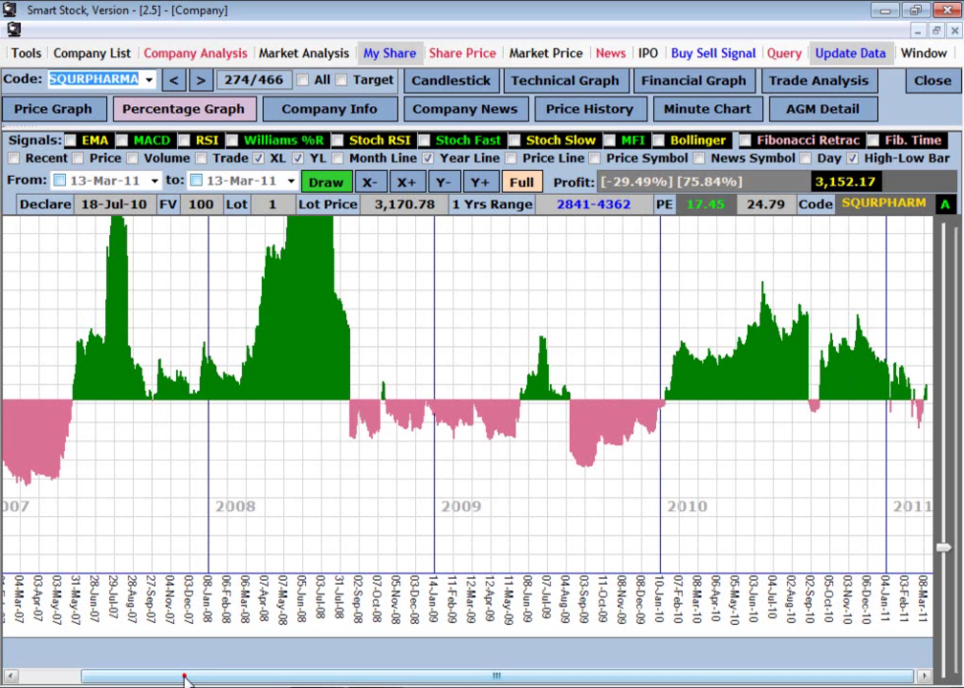
pyautogui.moveTo(183, 677); pyautogui.dragTo(113, 677)
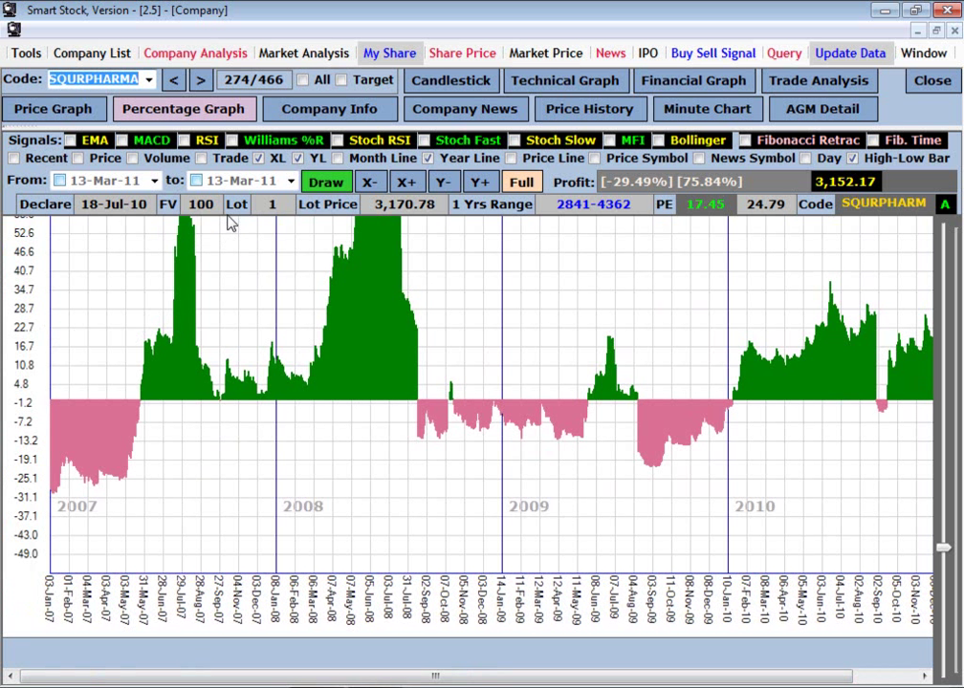
# Step: Show the percentage values on SQURPHARMA's deviation bars and try to reduce the graph's horizontal zoom
pyautogui.click(103, 162)
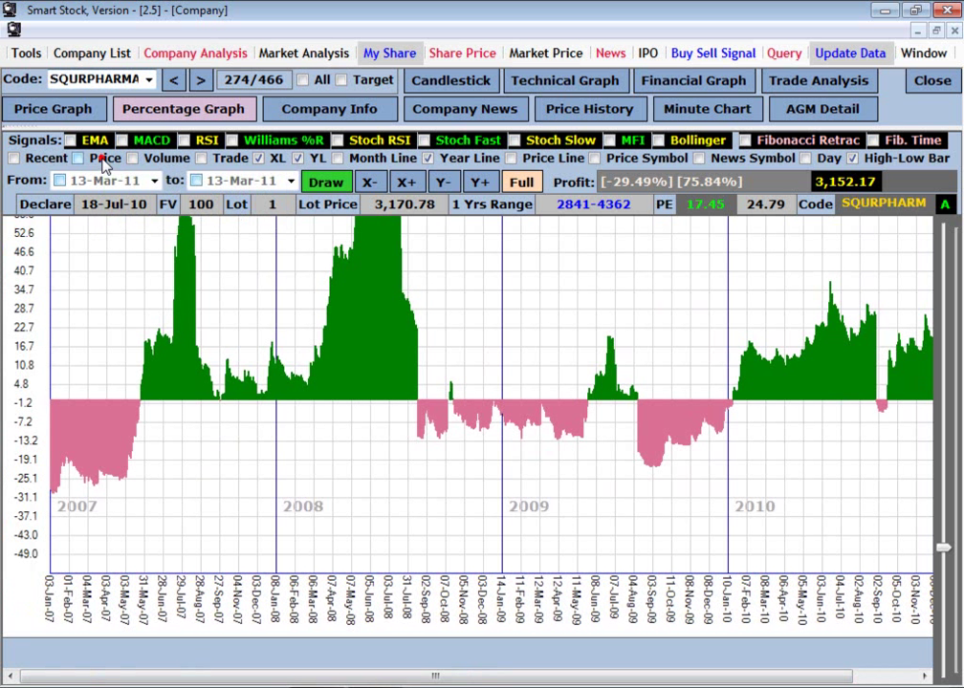
pyautogui.moveTo(378, 681); pyautogui.dragTo(449, 681)
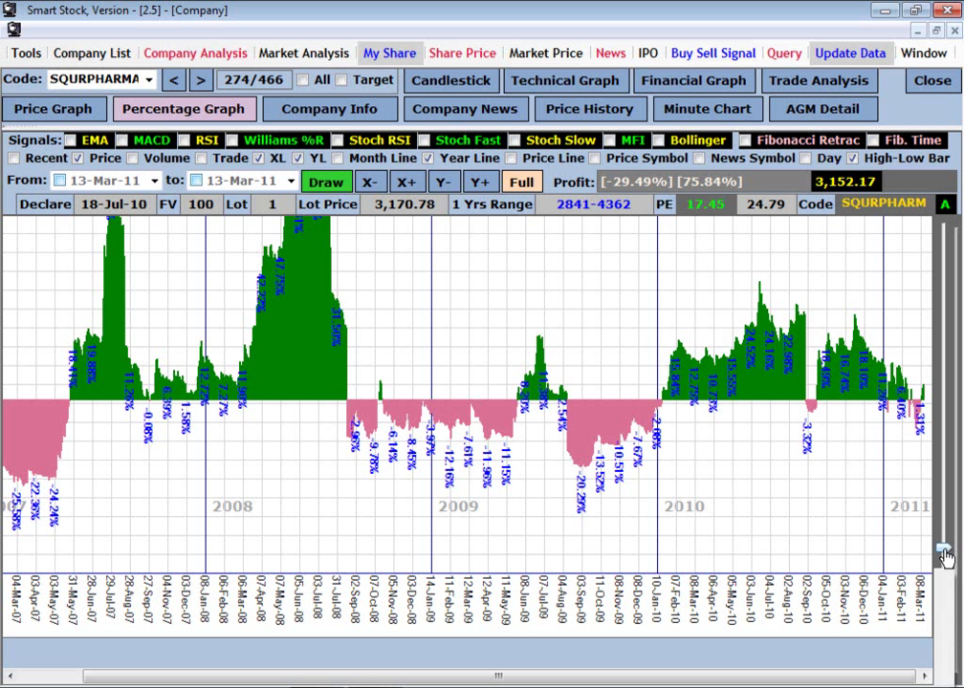
pyautogui.moveTo(945, 555)
pyautogui.mouseDown()
pyautogui.moveTo(946, 333)
pyautogui.moveTo(945, 549)
pyautogui.mouseUp()
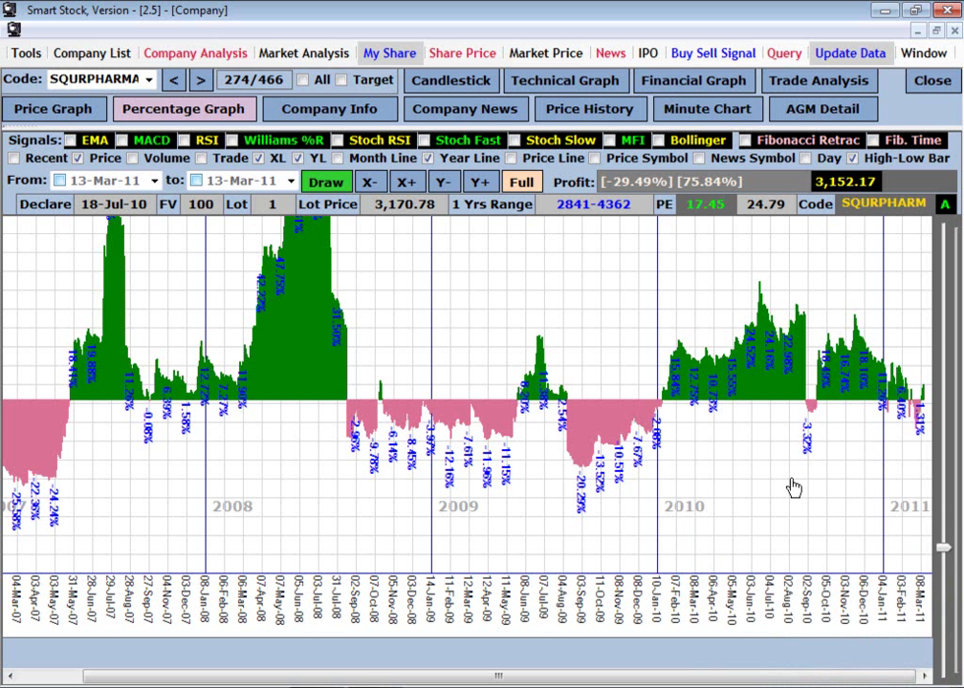
pyautogui.click(371, 183)
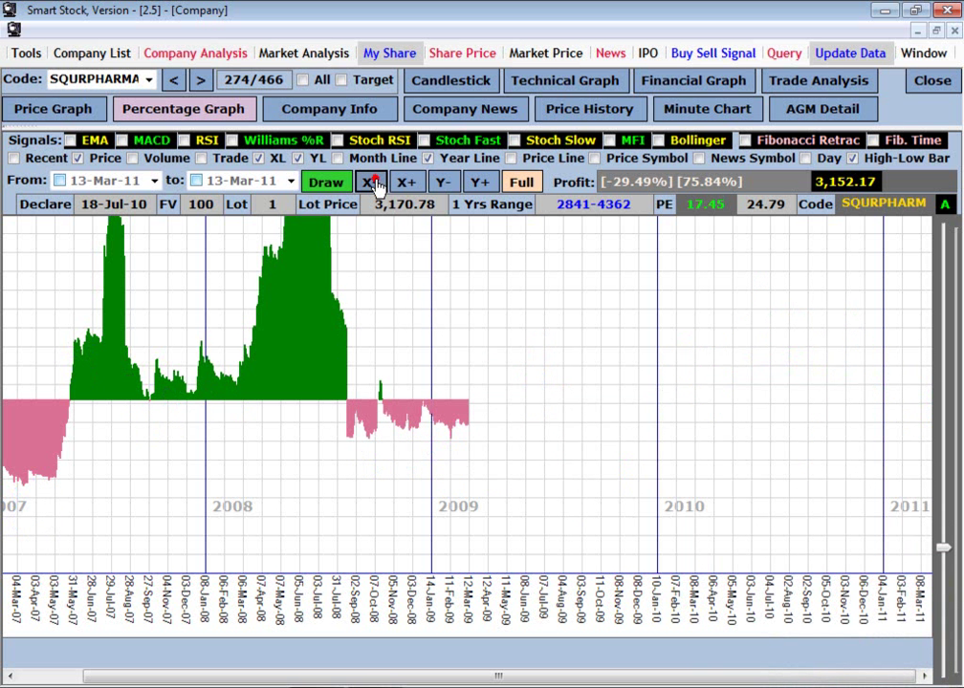
pyautogui.click(376, 186)
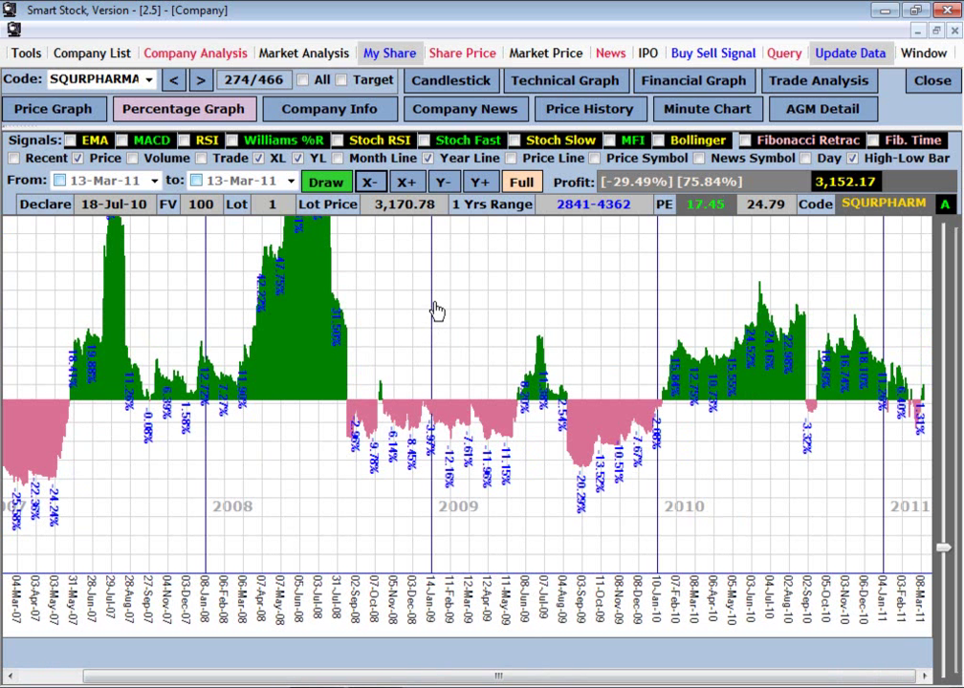
# Step: Zoom SQURPHARMA's percentage graph into the period from 15-Jan-09 to March 2011 and check its deviation range
pyautogui.moveTo(432, 292)
pyautogui.mouseDown()
pyautogui.moveTo(541, 367)
pyautogui.moveTo(932, 557)
pyautogui.mouseUp()
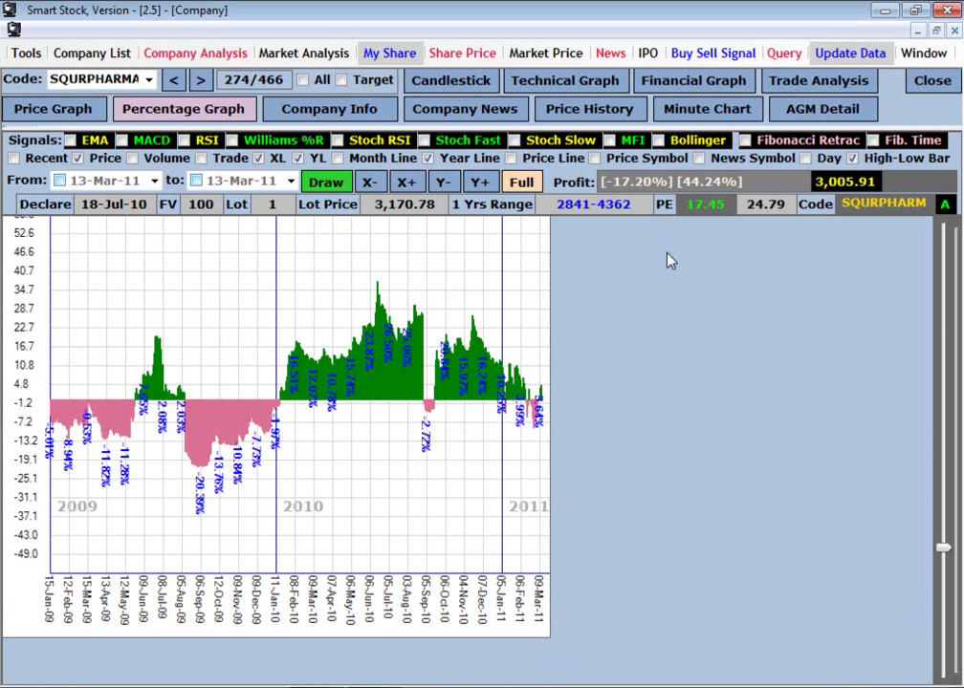
pyautogui.moveTo(705, 192)
pyautogui.moveTo(943, 558)
# Step: Shift SQURPHARMA's baseline price to 2,488.75, 3,909.09 and 2,802.74 in turn, and finish at 3,135.20
pyautogui.moveTo(941, 555); pyautogui.dragTo(945, 672)
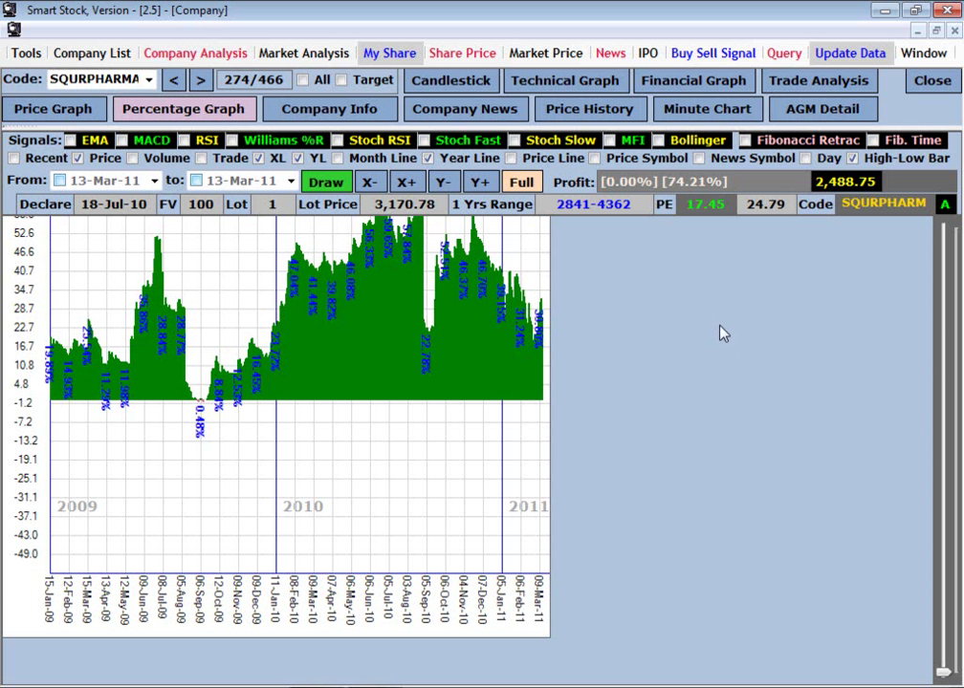
pyautogui.moveTo(641, 193)
pyautogui.moveTo(945, 672); pyautogui.dragTo(952, 334)
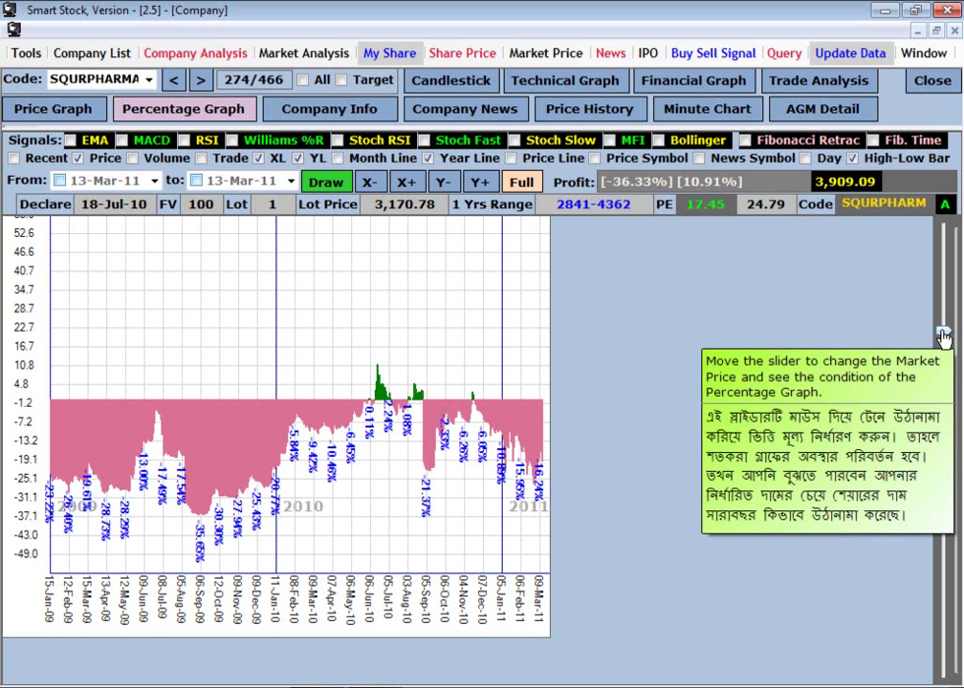
pyautogui.moveTo(944, 337); pyautogui.dragTo(947, 608)
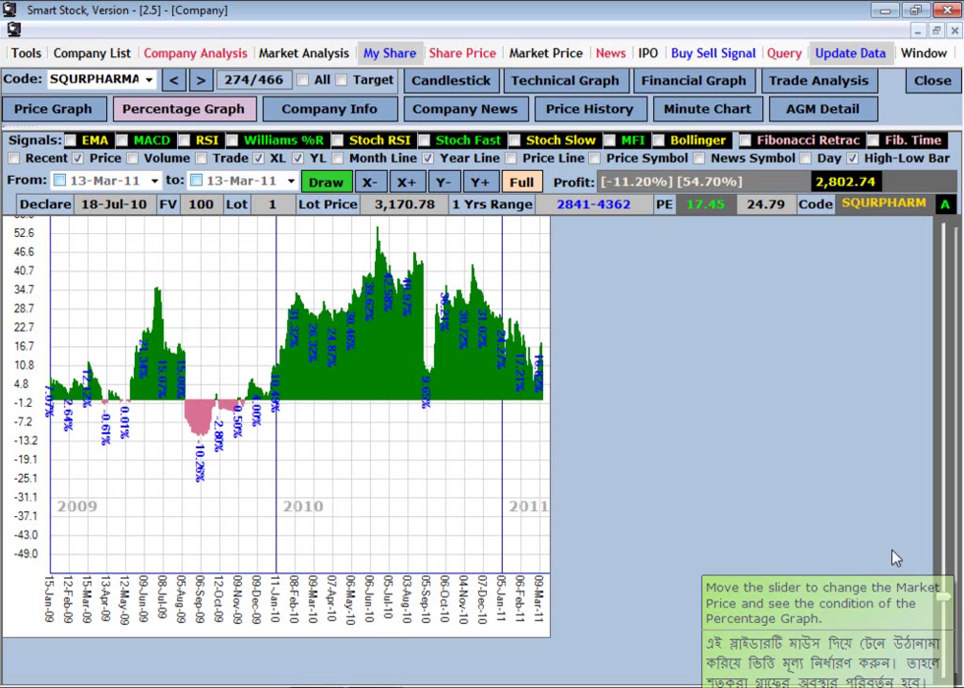
pyautogui.moveTo(943, 609); pyautogui.dragTo(955, 525)
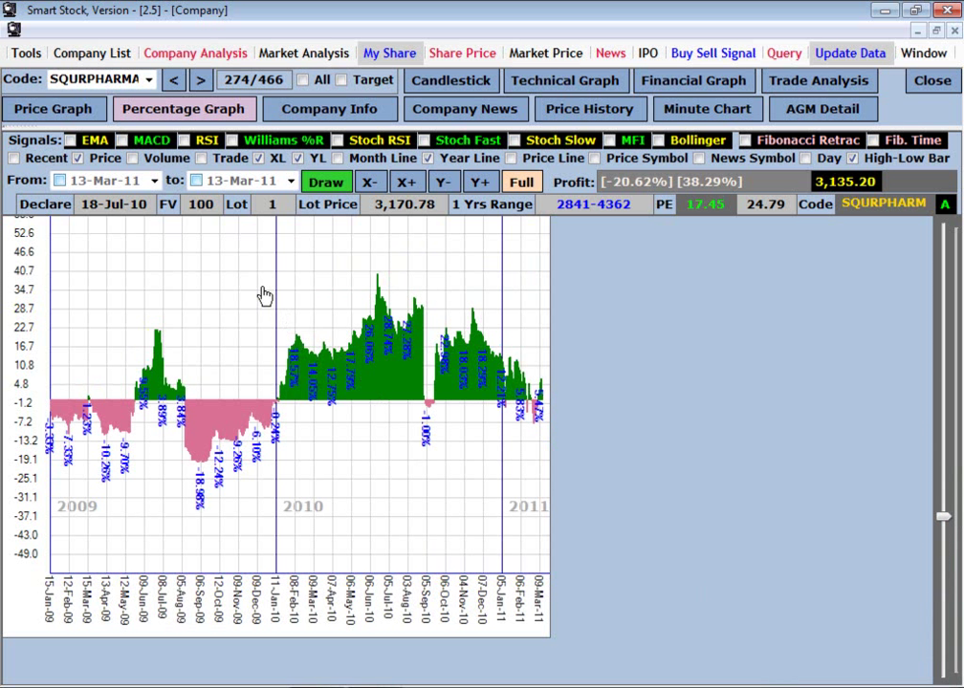
# Step: Display SQURPHARMA's full price history with EMA signals on the price graph, and zoom into 24-Dec-09 to 31-Jan-11
pyautogui.click(76, 119)
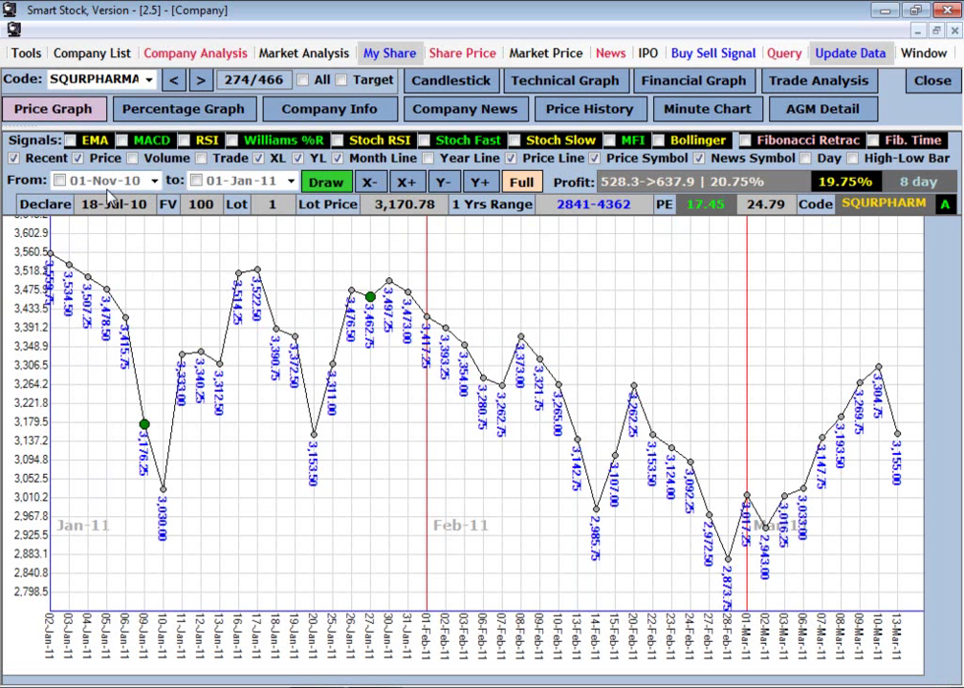
pyautogui.click(100, 141)
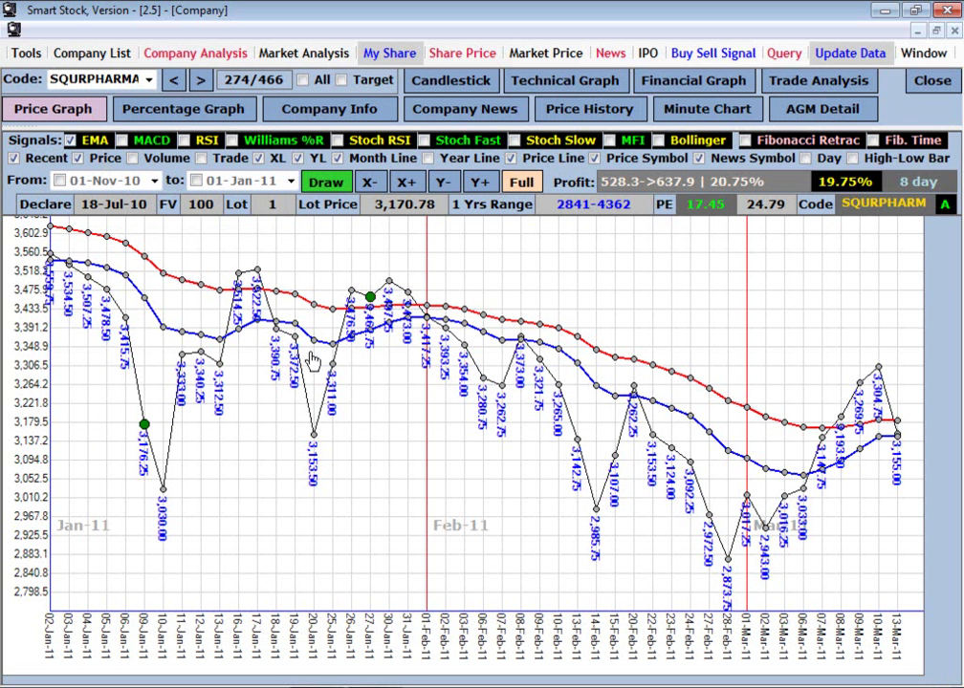
pyautogui.click(35, 163)
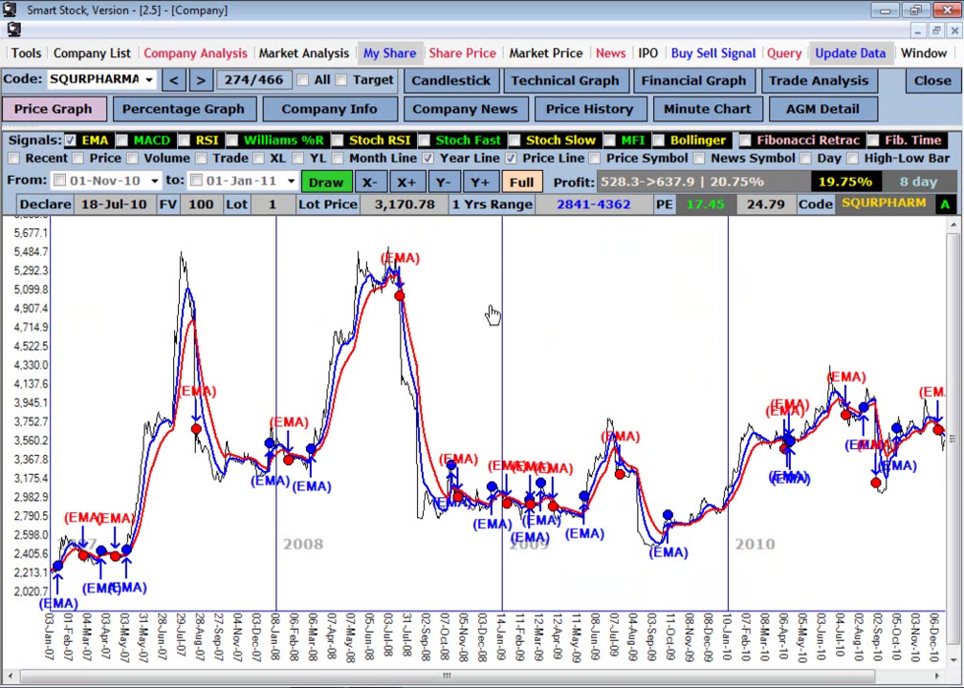
pyautogui.click(618, 673)
pyautogui.moveTo(788, 413); pyautogui.dragTo(912, 578)
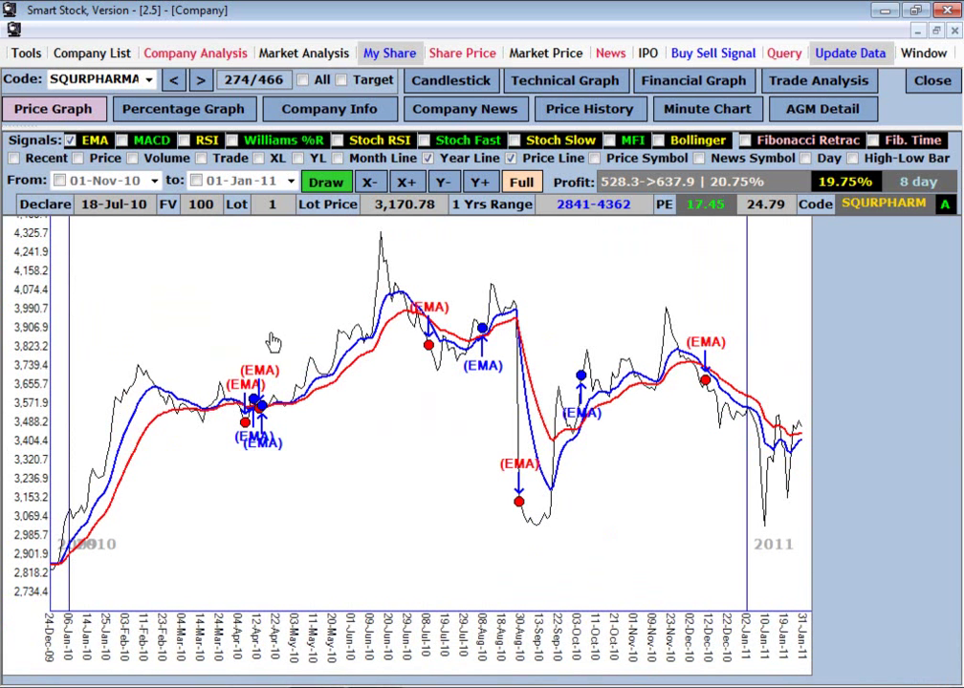
# Step: Zoom SQURPHARMA's price graph into 21-Mar-10 to 25-Aug-10 and measure profit from the mid-April EMA buy signal to the July sell signal and June peak
pyautogui.moveTo(145, 240); pyautogui.dragTo(768, 544)
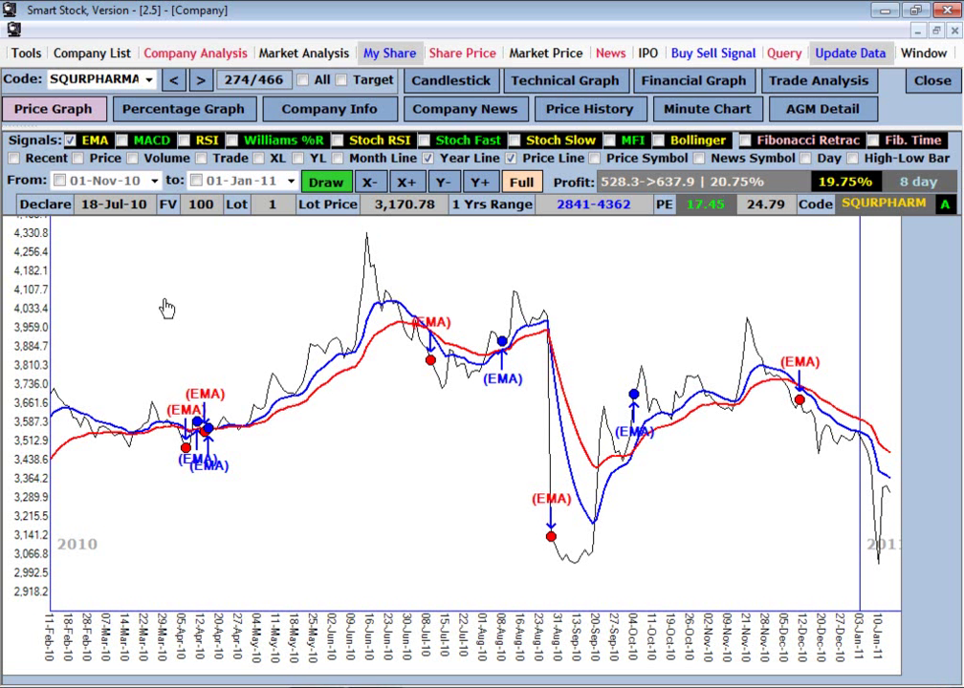
pyautogui.moveTo(139, 256); pyautogui.dragTo(545, 459)
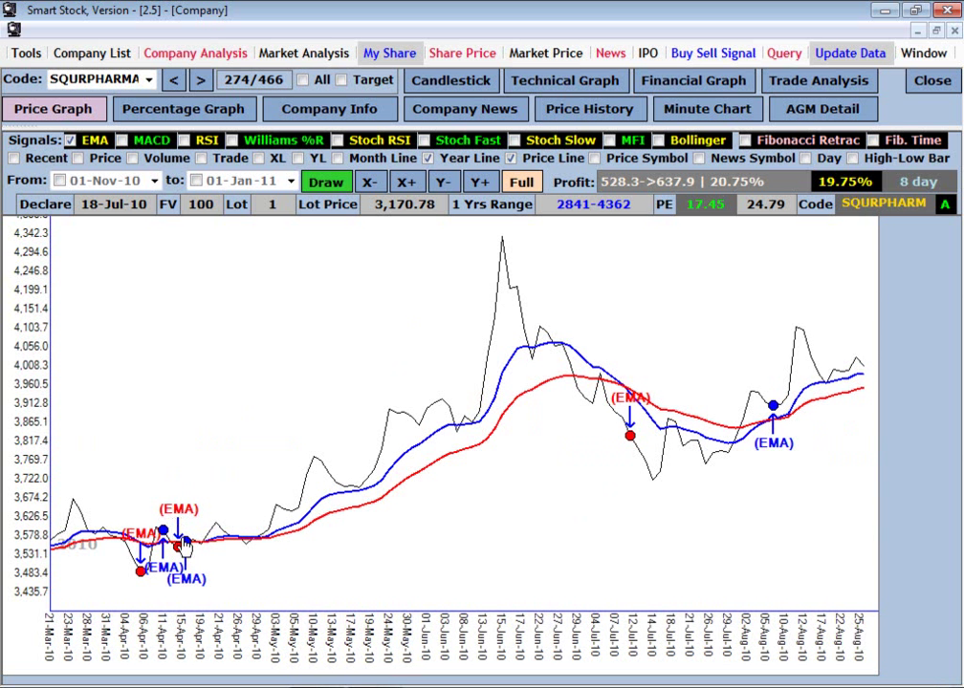
pyautogui.click(630, 438)
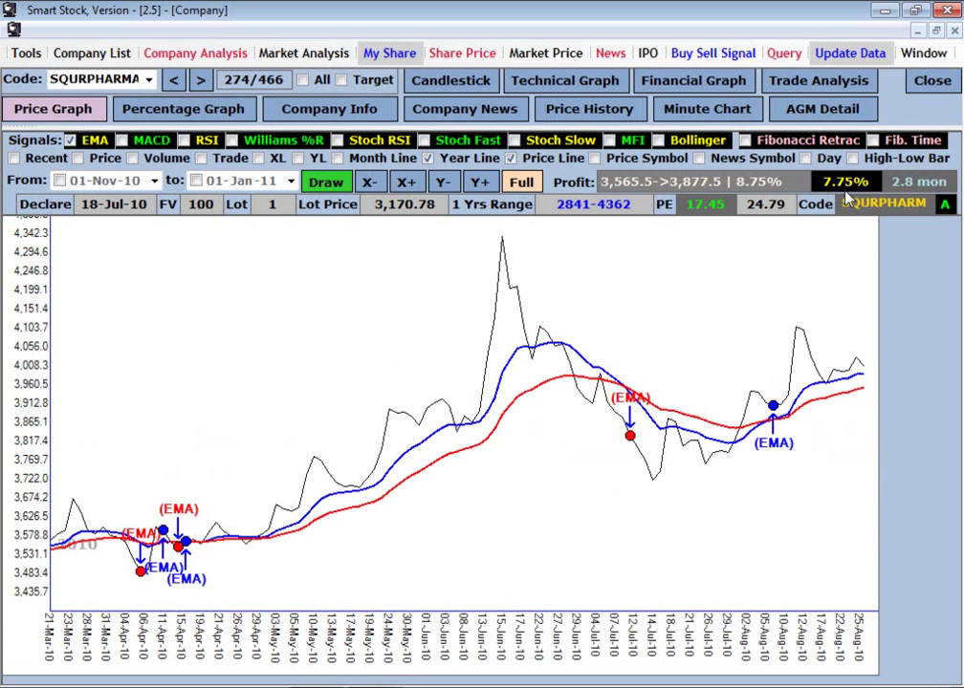
pyautogui.click(185, 541)
pyautogui.click(500, 247)
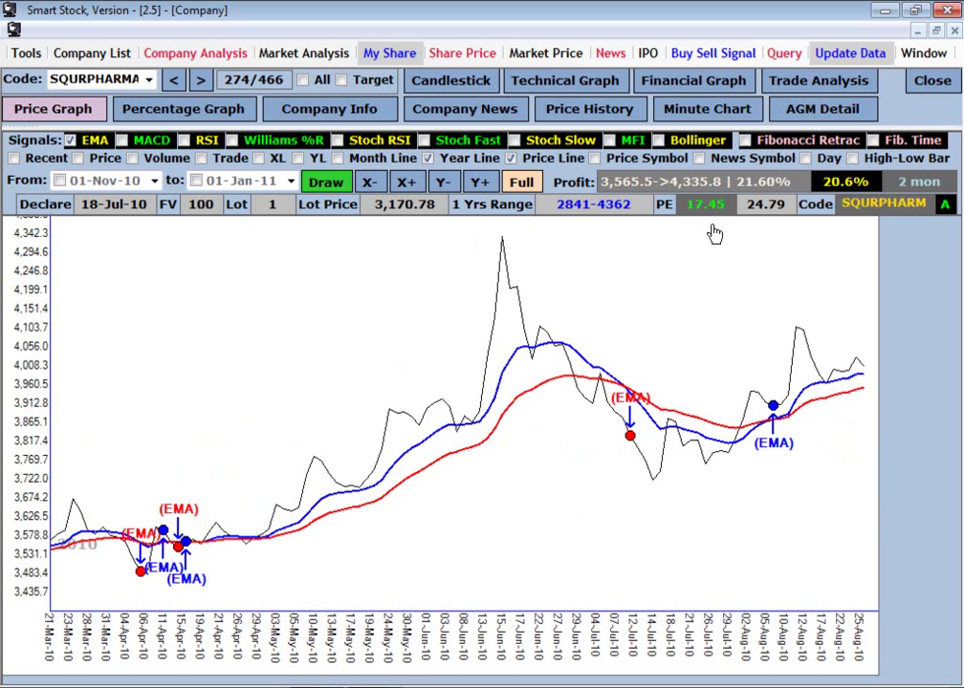
# Step: Replace the EMA signals with MACD signals and measure the profit from the April buy signal to the early June sell signal
pyautogui.click(70, 141)
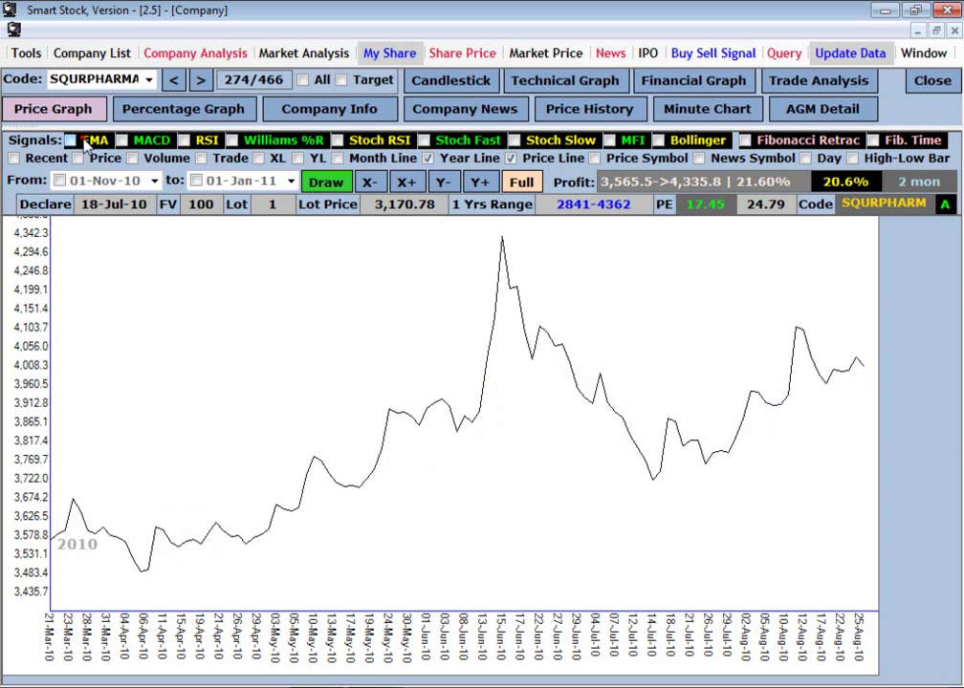
pyautogui.click(147, 140)
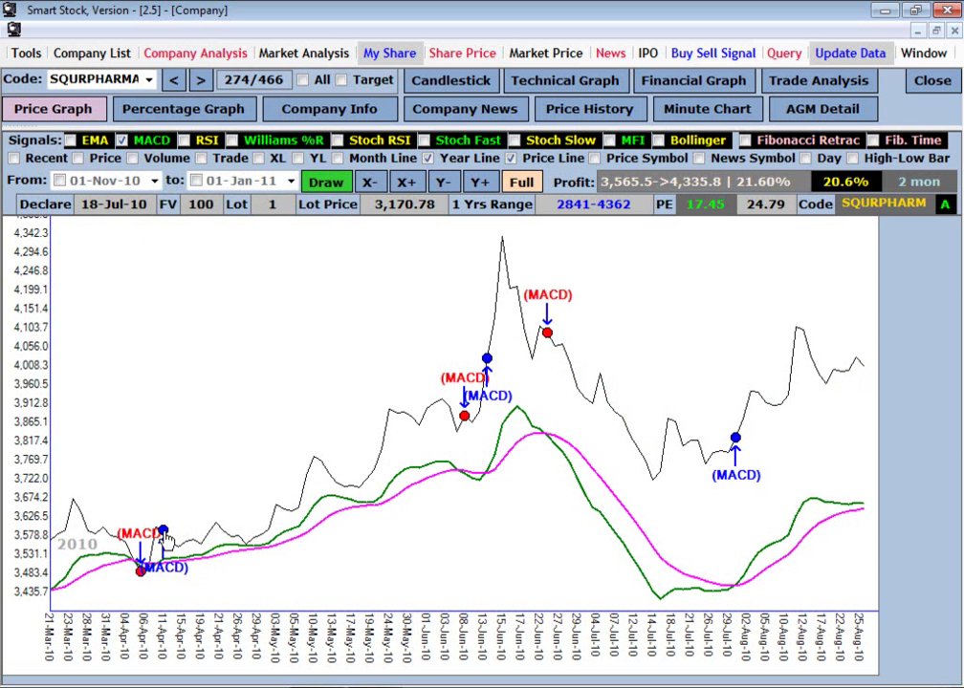
pyautogui.click(465, 418)
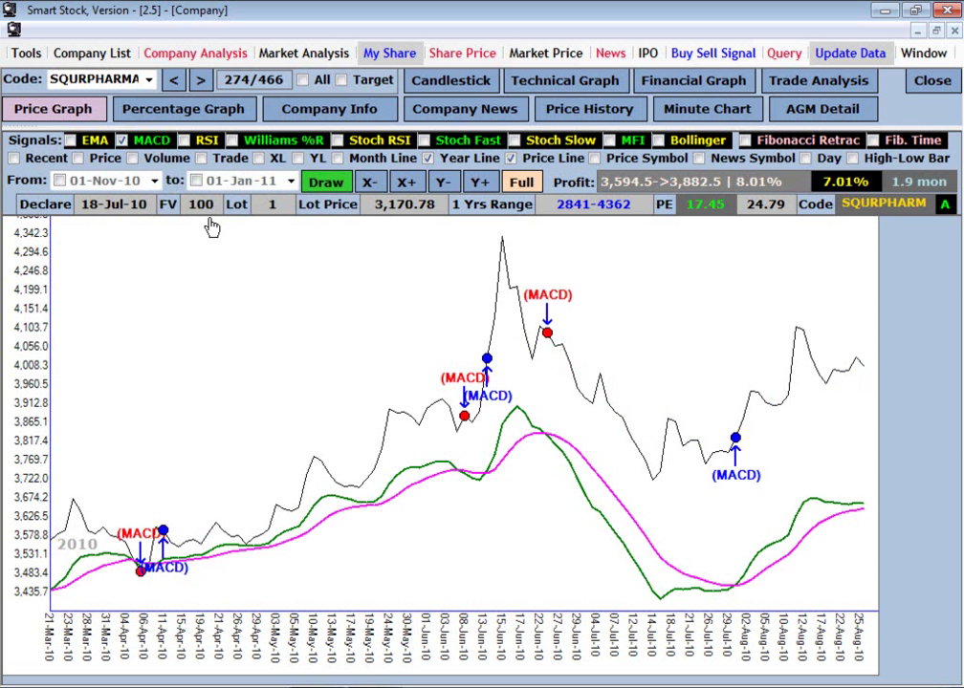
# Step: Display SQURPHARMA's full price history with MACD signals and zoom into 09-Apr-09 to 13-Dec-09
pyautogui.click(46, 159)
pyautogui.click(46, 159)
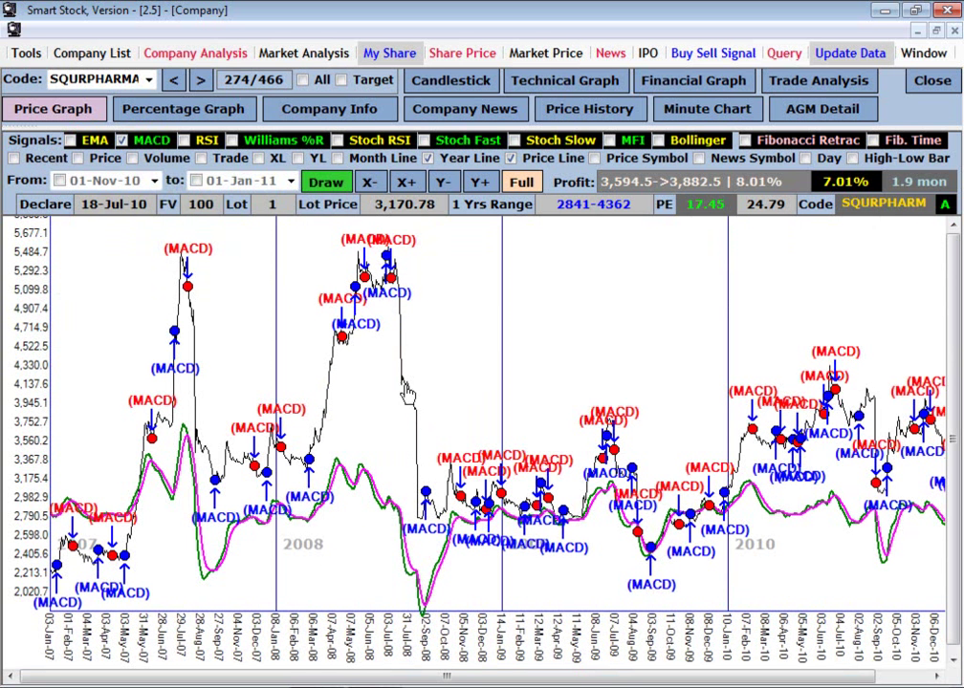
pyautogui.moveTo(470, 321); pyautogui.dragTo(724, 594)
pyautogui.moveTo(318, 260); pyautogui.dragTo(613, 600)
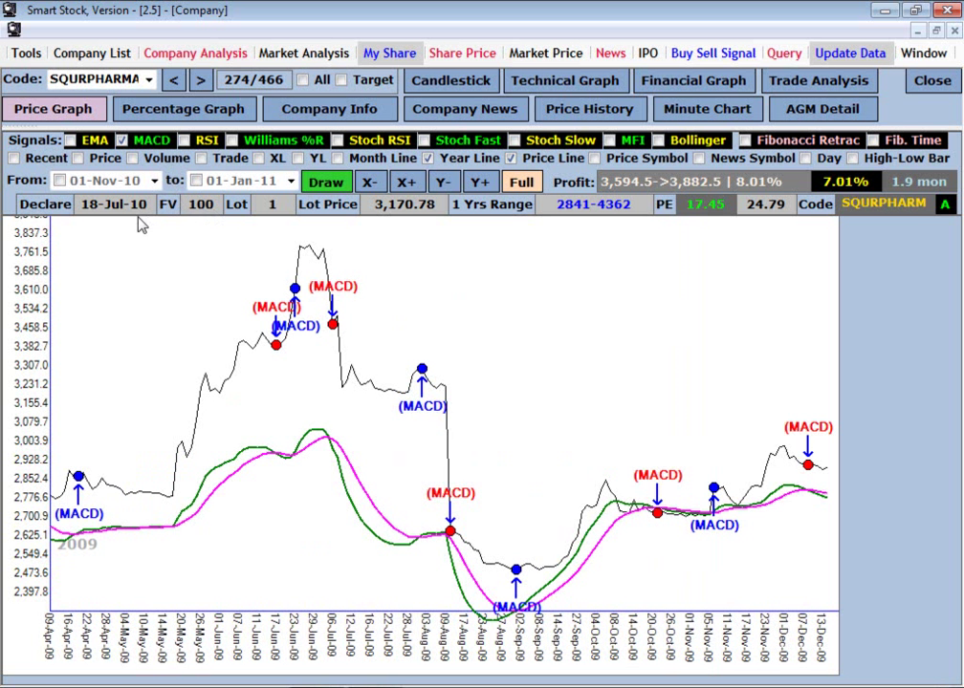
# Step: View the recent prices briefly, replace the MACD signals with RSI signals, and display them over the full price history
pyautogui.click(39, 158)
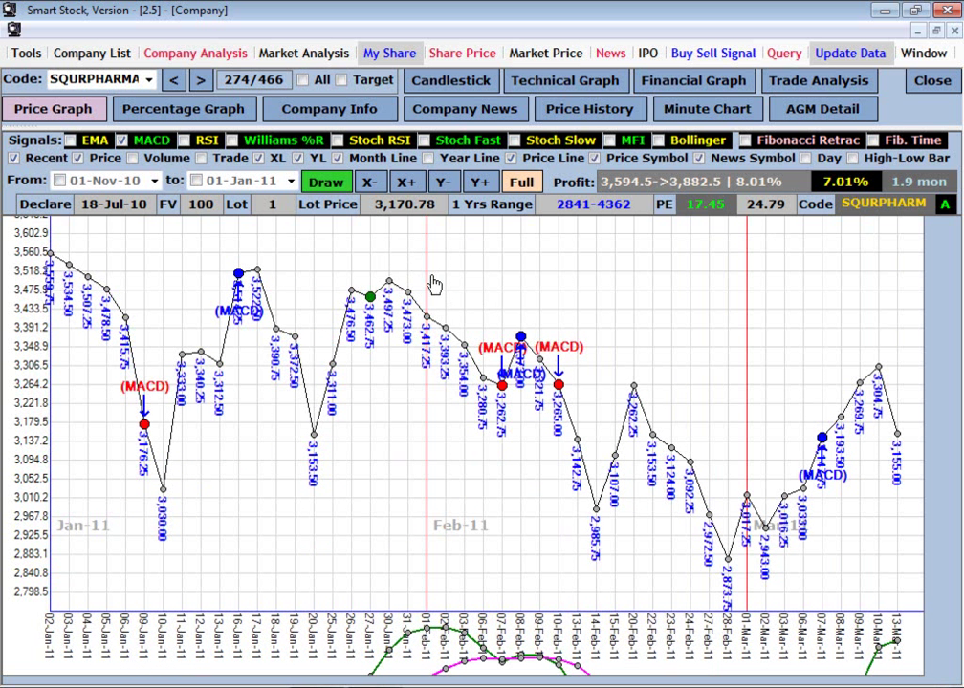
pyautogui.click(151, 141)
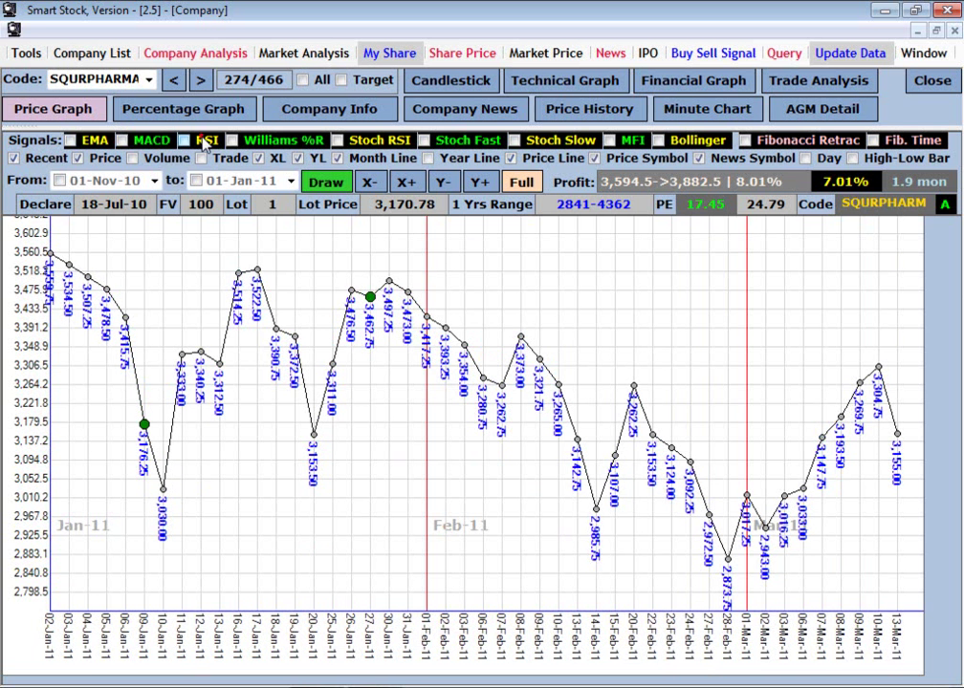
pyautogui.click(204, 141)
pyautogui.click(36, 156)
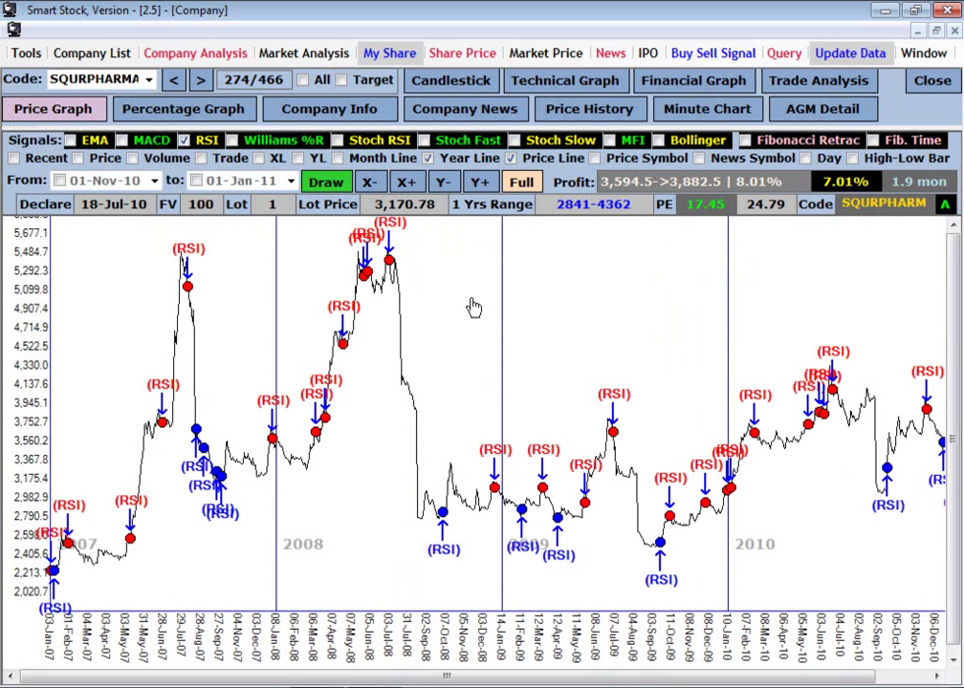
# Step: Replace the RSI signals with Williams %R signals and zoom the price graph into 06-Jan-09 to 02-Sep-09
pyautogui.click(262, 141)
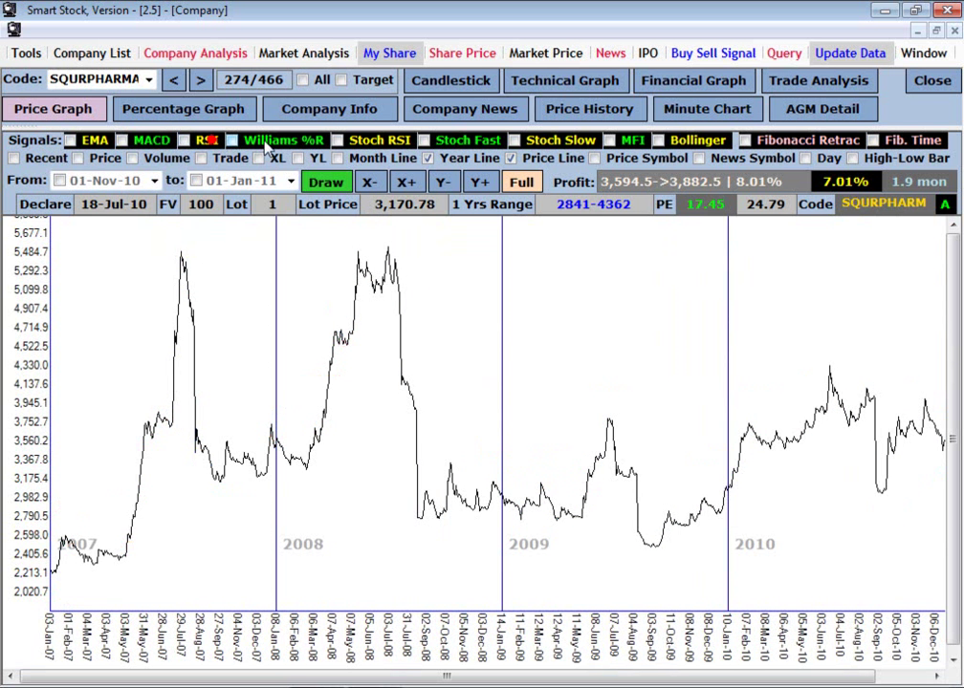
pyautogui.moveTo(448, 271); pyautogui.dragTo(684, 579)
pyautogui.moveTo(193, 288); pyautogui.dragTo(656, 574)
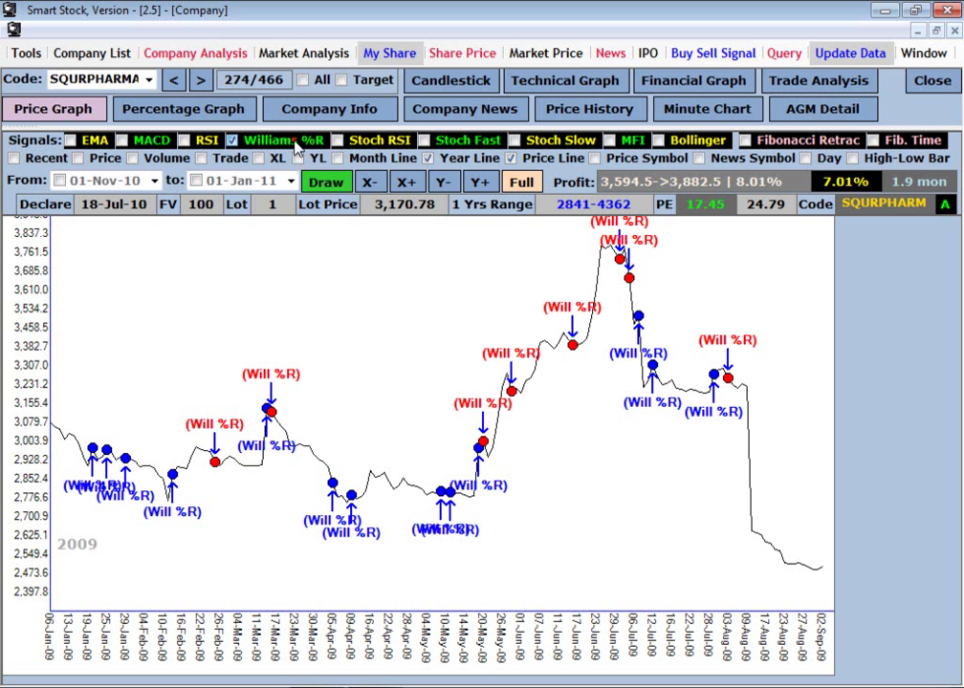
# Step: Replace the Williams %R signals with the Stoch RSI, Stoch Fast and Stoch Slow signals in turn on the price graph
pyautogui.click(379, 142)
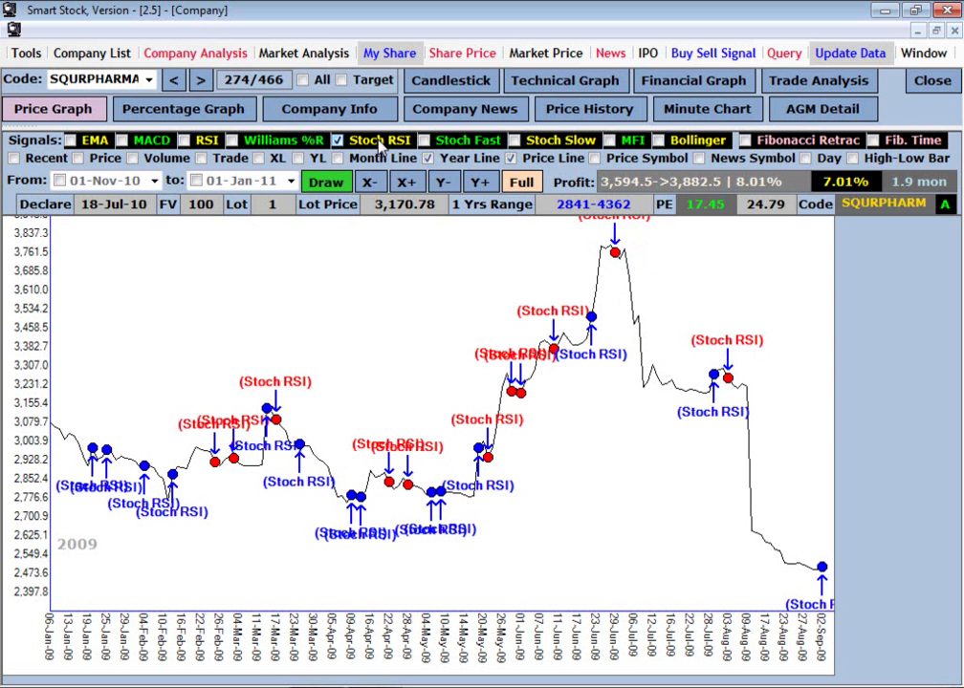
pyautogui.click(373, 140)
pyautogui.click(443, 141)
pyautogui.click(470, 140)
pyautogui.click(532, 142)
pyautogui.click(458, 140)
pyautogui.click(458, 140)
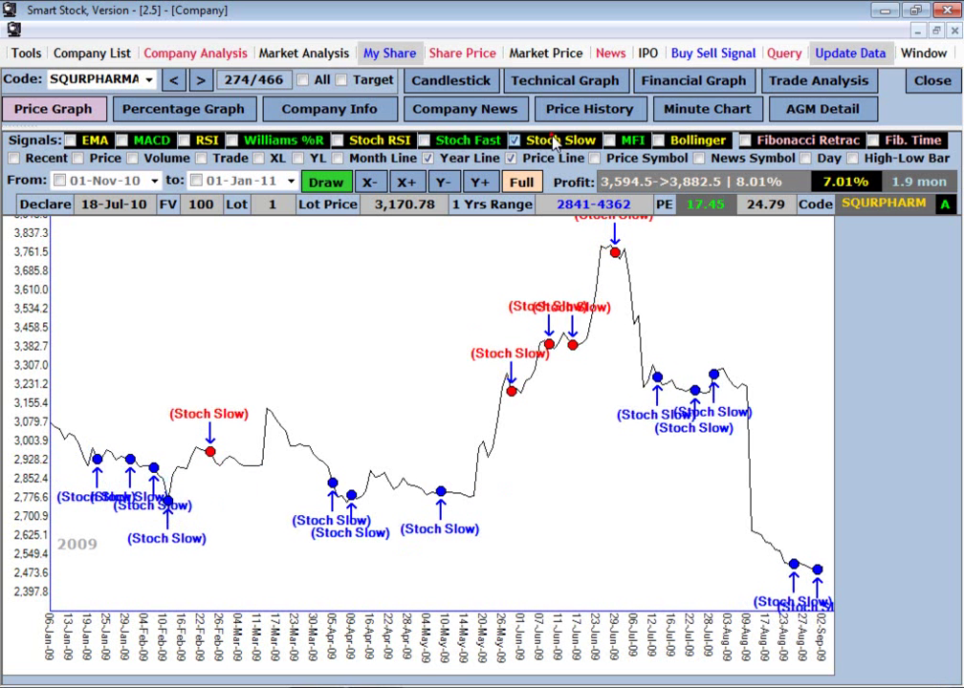
# Step: Show the MFI and Bollinger signals in turn in place of Stoch Slow, and switch to Fibonacci Retrac
pyautogui.click(553, 140)
pyautogui.click(633, 141)
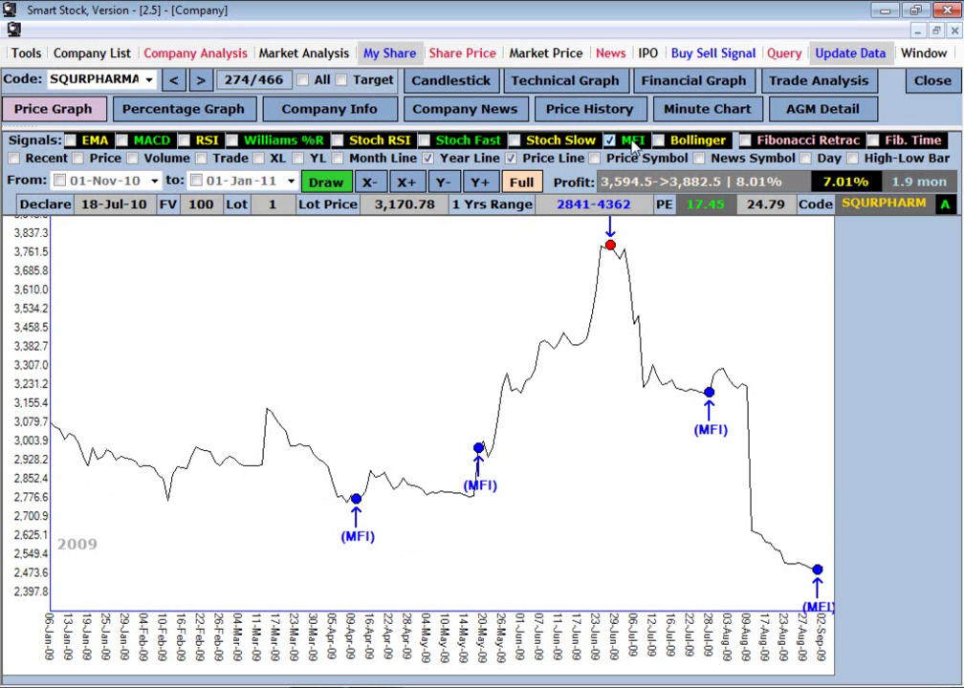
pyautogui.click(633, 140)
pyautogui.click(669, 140)
pyautogui.click(671, 141)
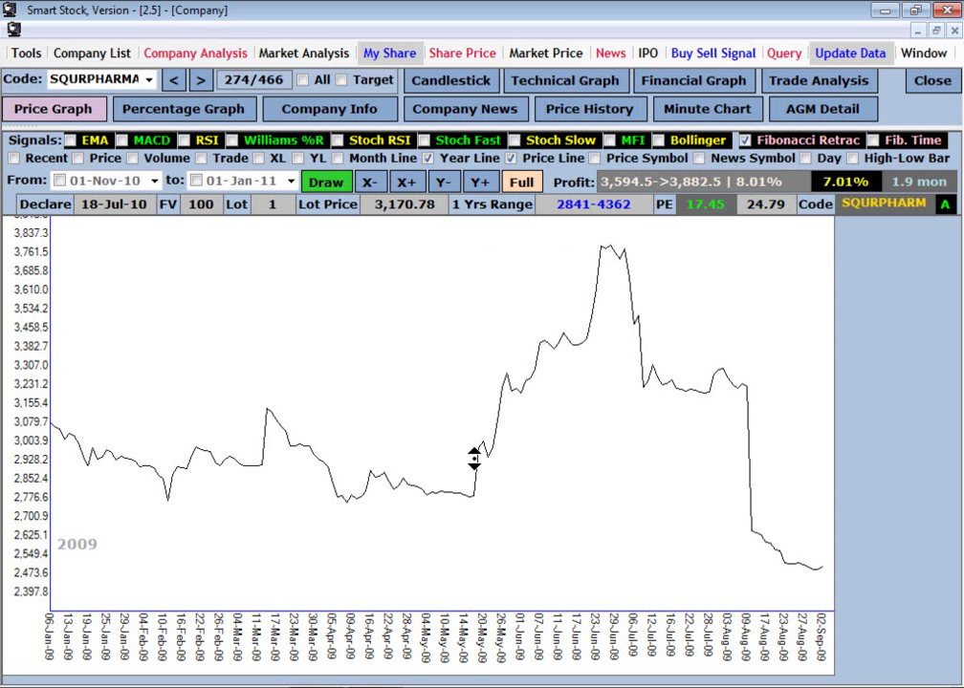
# Step: Draw Fibonacci retracement levels across the 2009 graph, redraw them from the September low up to the June peak level, and turn them off
pyautogui.moveTo(64, 251); pyautogui.dragTo(835, 507)
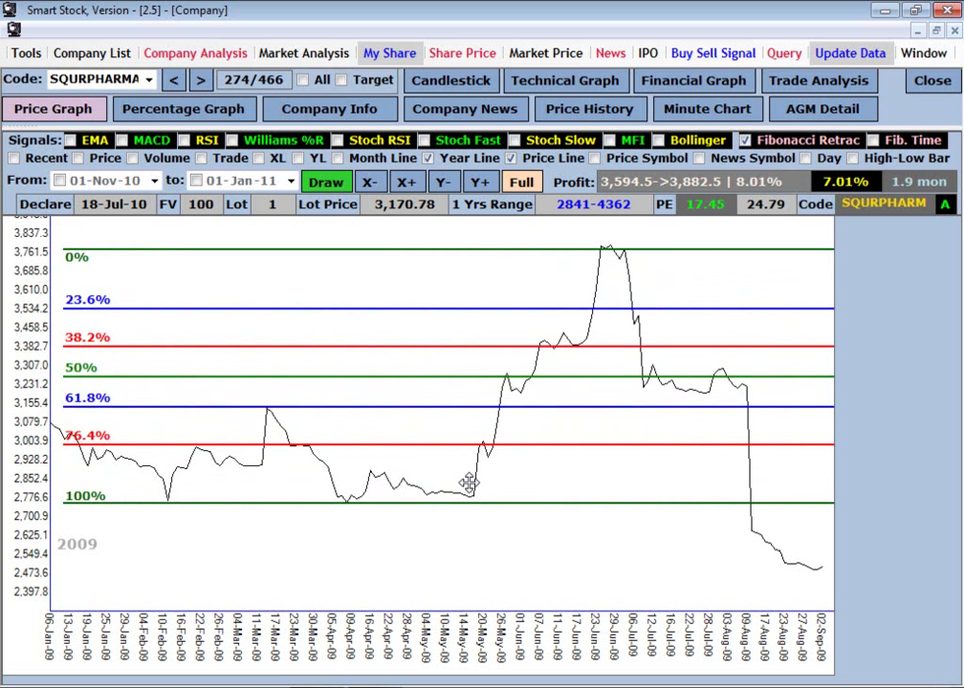
pyautogui.moveTo(822, 570); pyautogui.dragTo(247, 244)
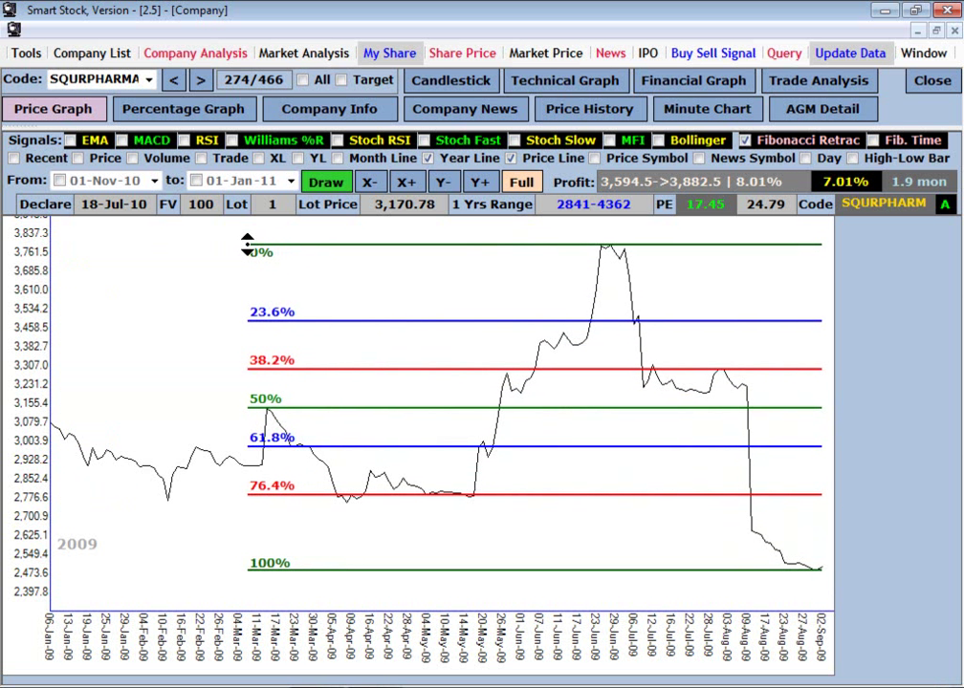
pyautogui.click(799, 142)
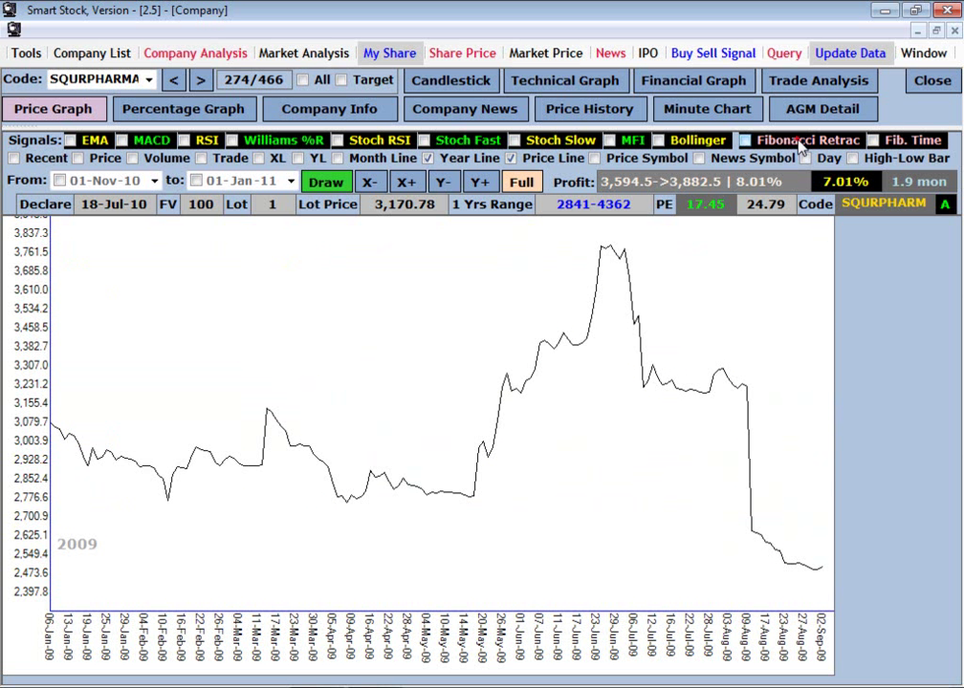
# Step: Place Fibonacci time lines starting at the February 2009 low, the mid-May low and the February low again, and turn them off
pyautogui.click(878, 140)
pyautogui.click(168, 505)
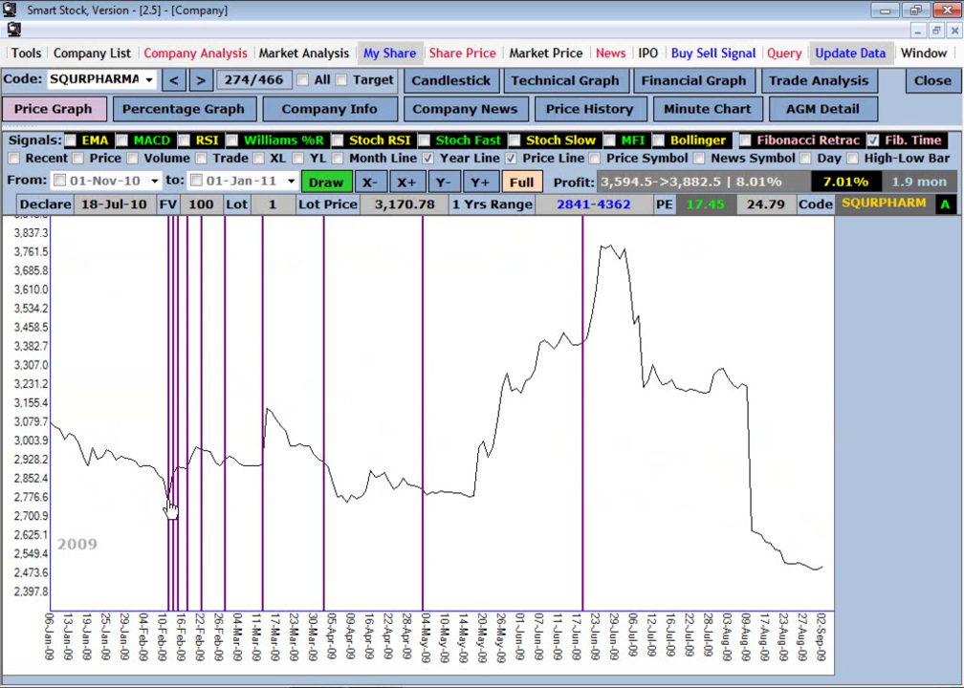
pyautogui.click(473, 494)
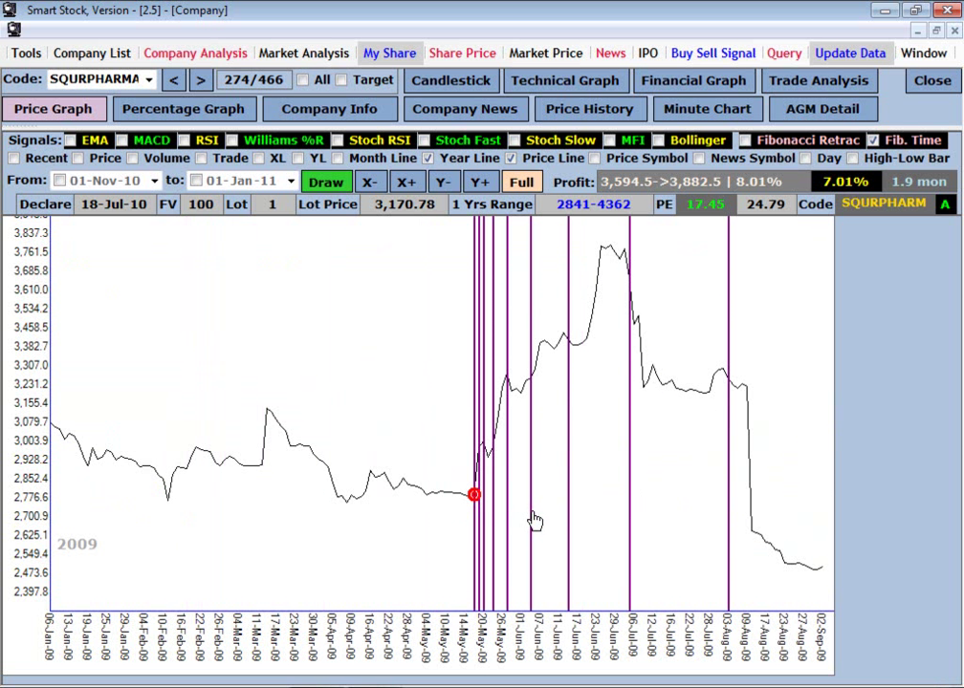
pyautogui.click(168, 498)
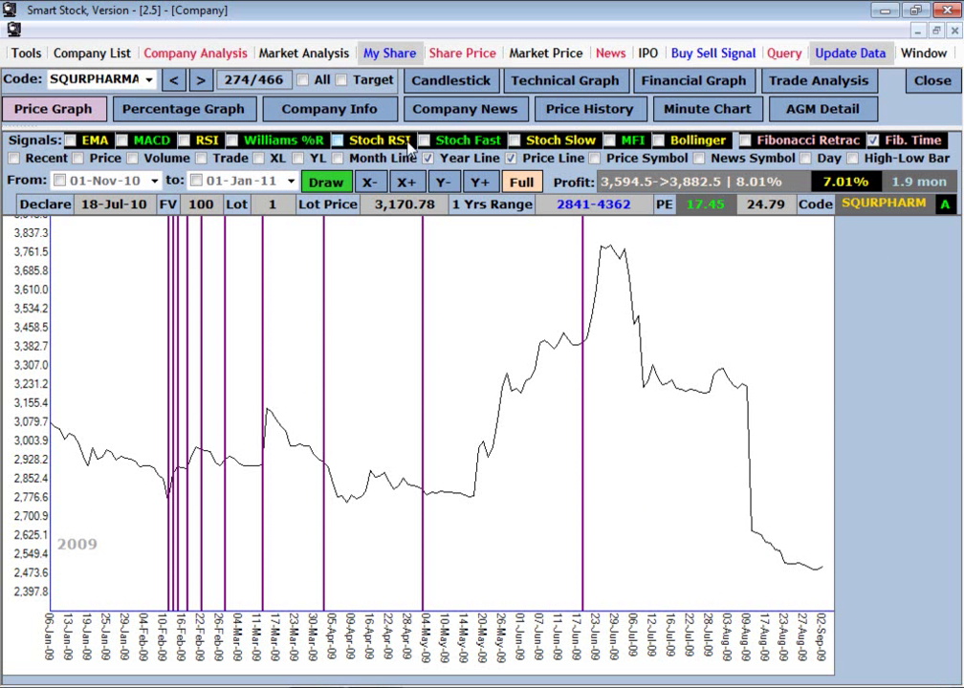
pyautogui.click(873, 140)
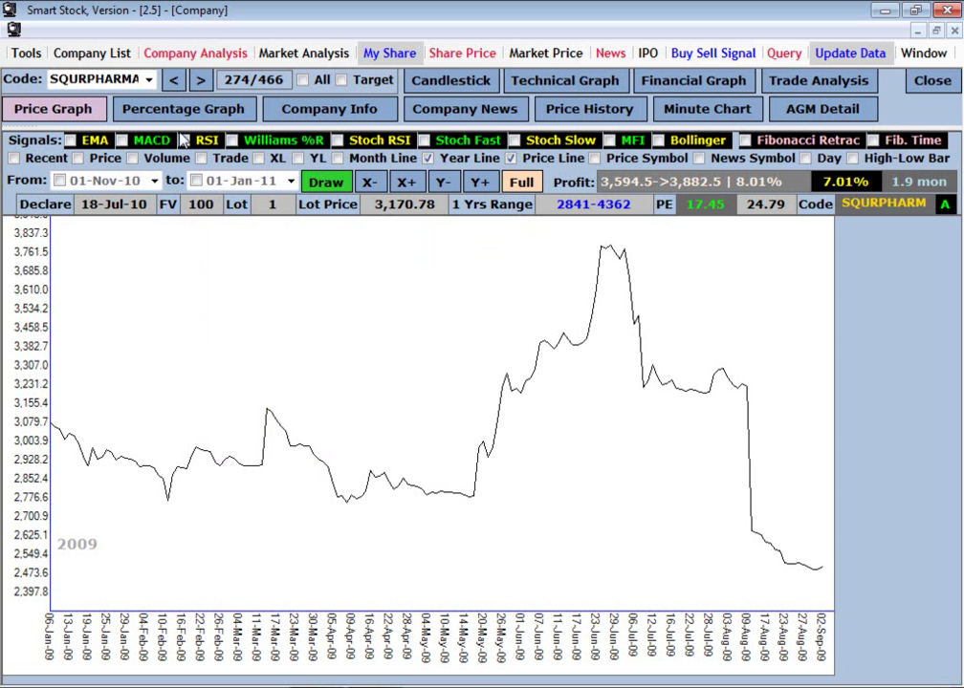
# Step: Show the MACD signals, measure profit from the April buy to the June sell and between the March buy and sell signals, and hide them
pyautogui.click(122, 141)
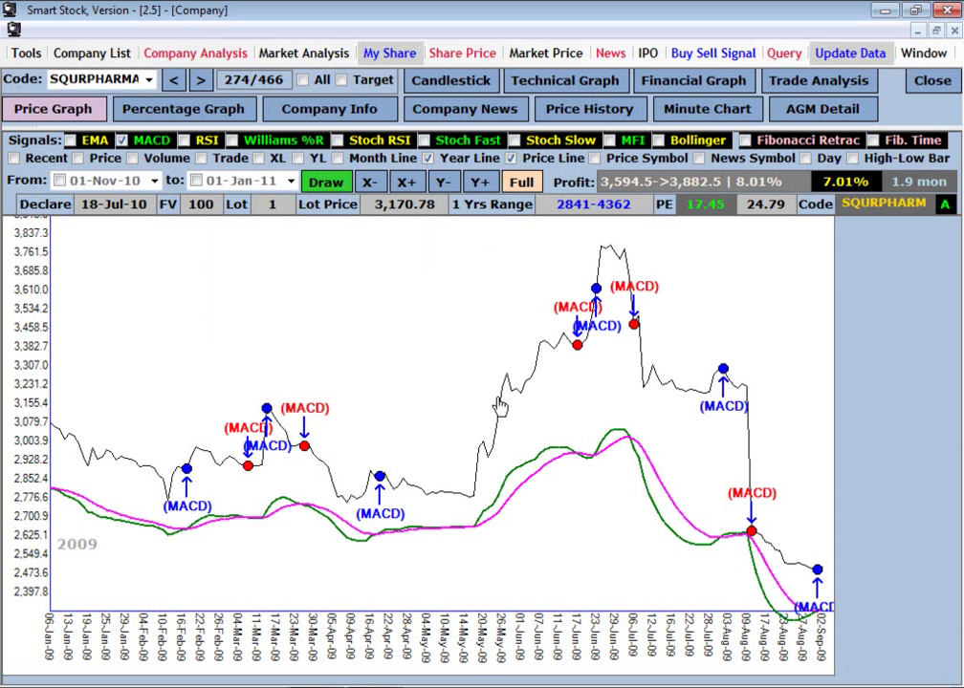
pyautogui.click(577, 350)
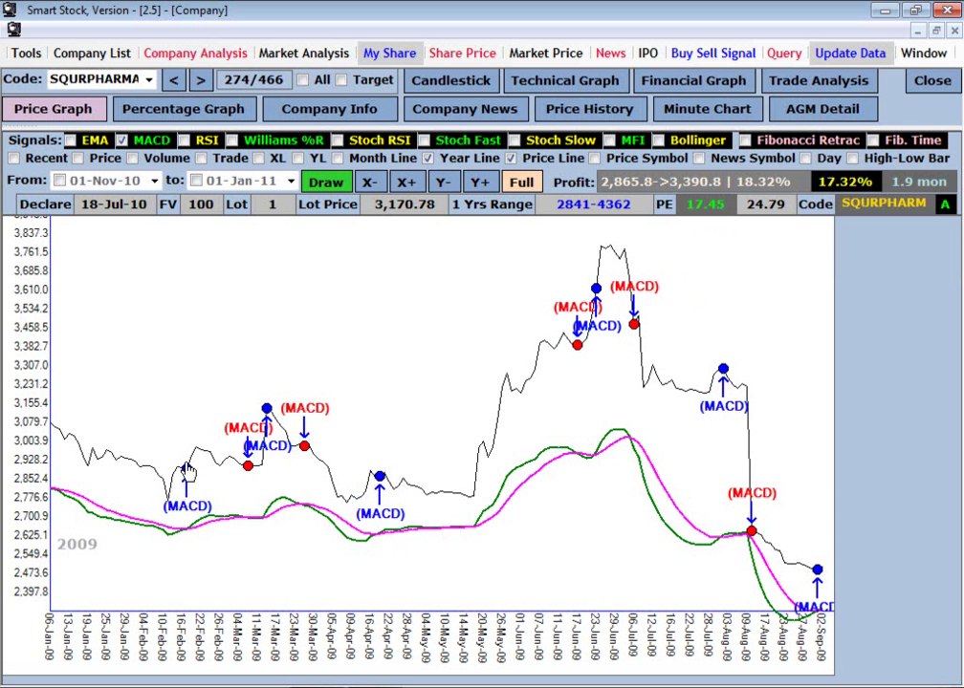
pyautogui.click(305, 449)
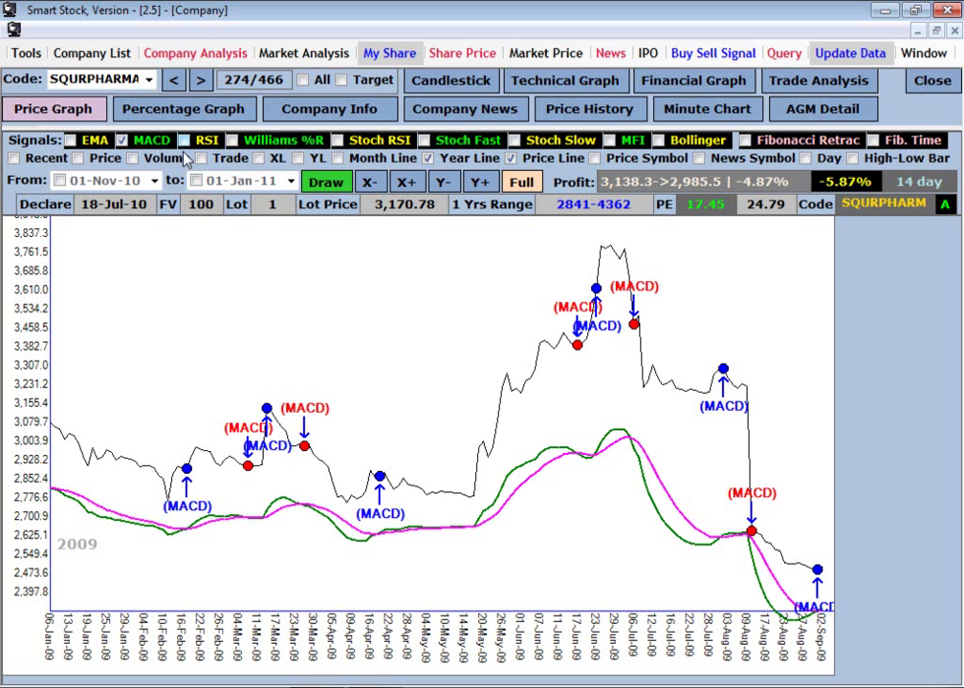
pyautogui.click(135, 143)
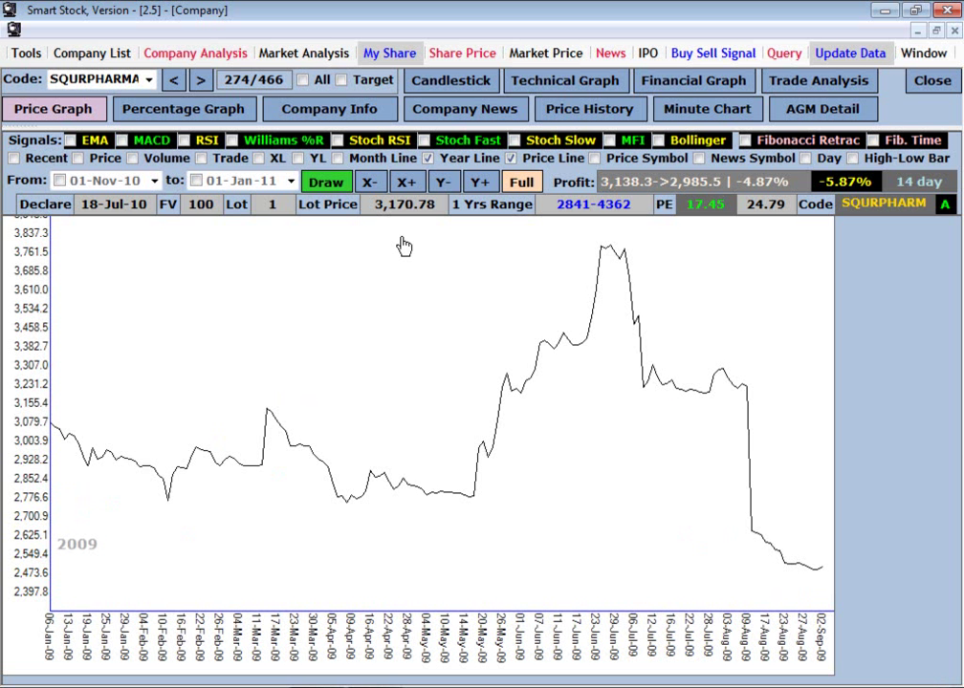
# Step: Open SQURPHARMA's company information and review its business segment, total securities, paid-up capital and authorised capital
pyautogui.click(330, 111)
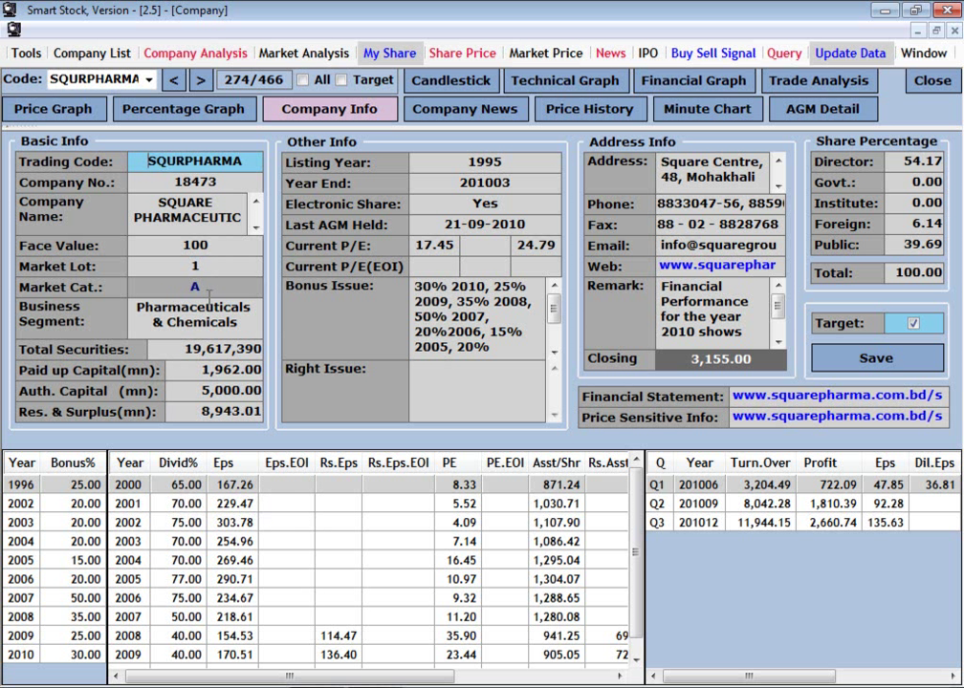
pyautogui.click(143, 308)
pyautogui.click(251, 325)
pyautogui.moveTo(186, 350); pyautogui.dragTo(256, 350)
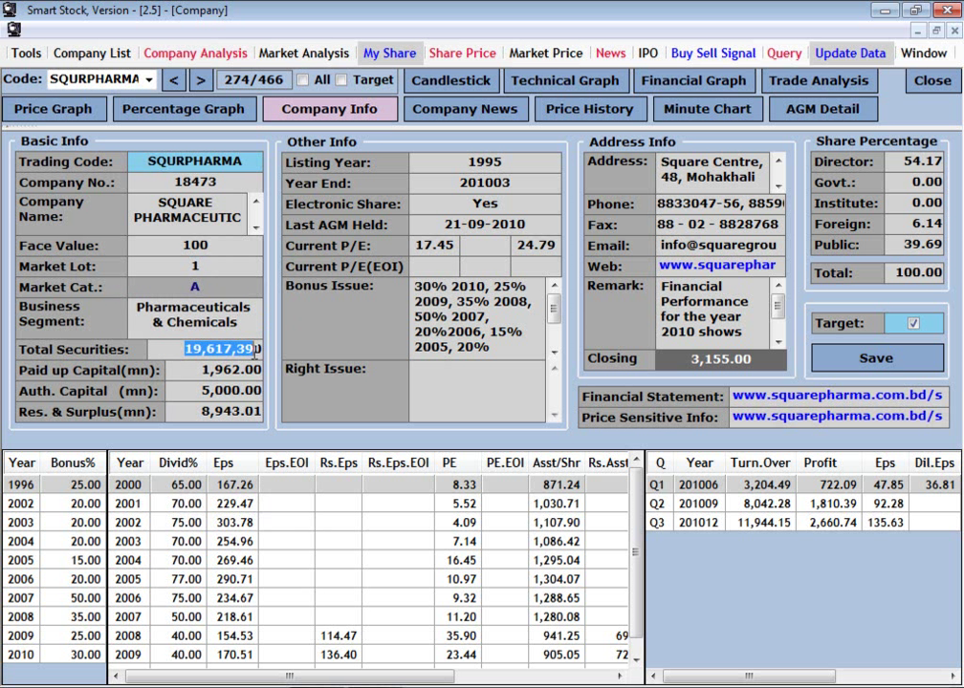
pyautogui.click(191, 370)
pyautogui.click(189, 390)
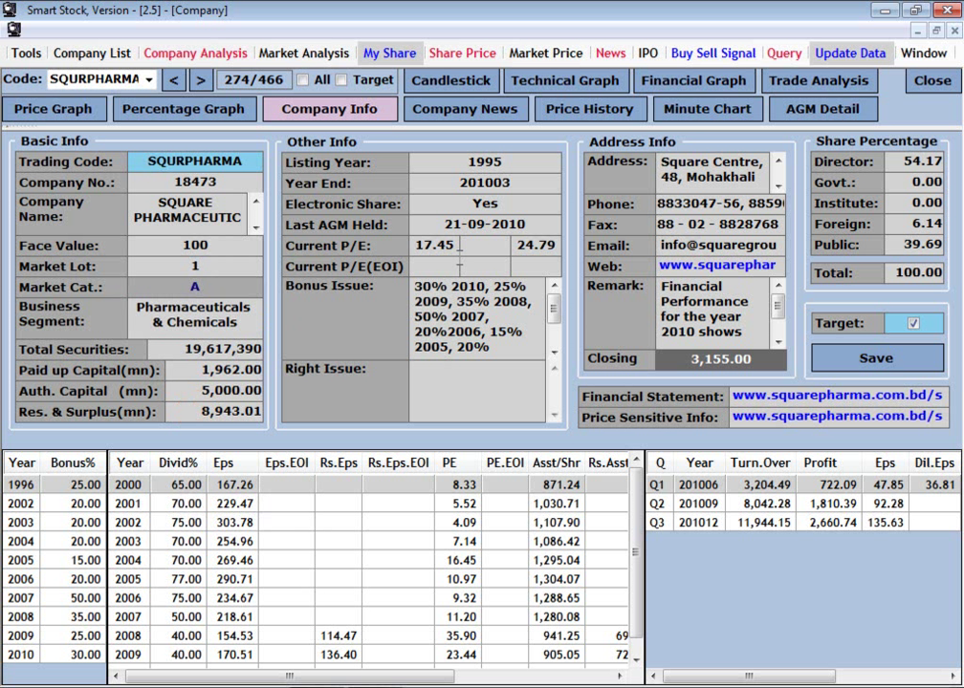
# Step: Review SQURPHARMA's listing year, year end, electronic share status and current basic P/E ratio
pyautogui.click(520, 166)
pyautogui.click(526, 183)
pyautogui.click(517, 205)
pyautogui.click(434, 246)
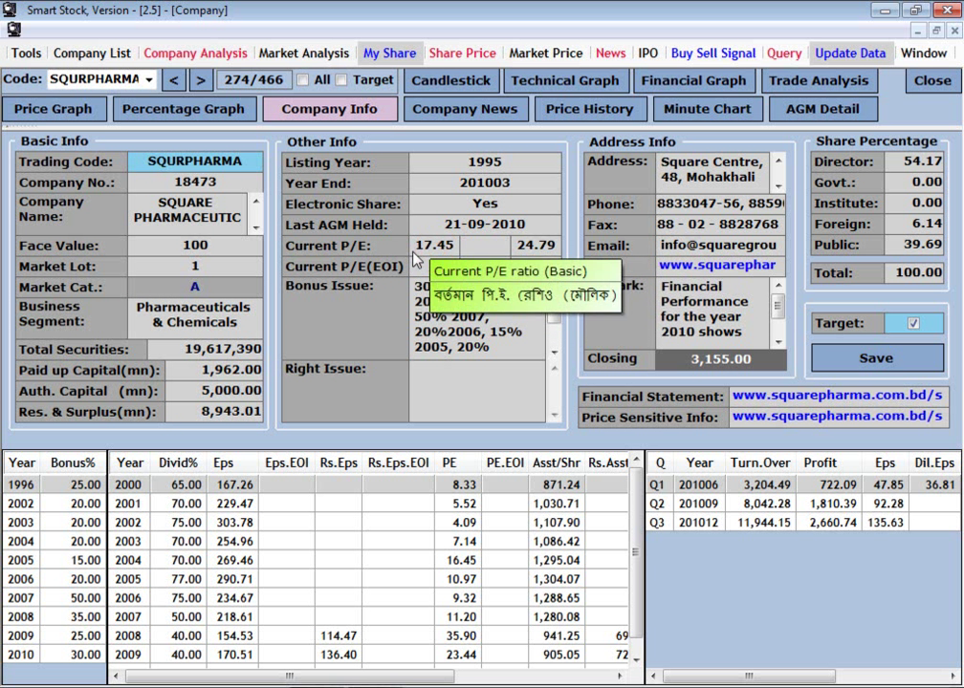
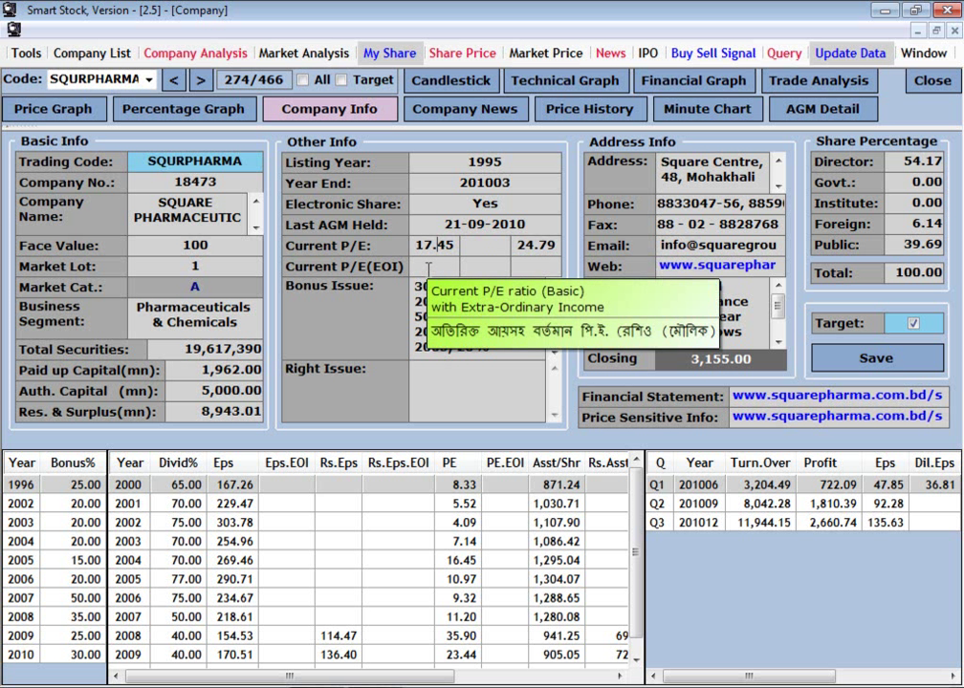
# Step: Load the company information for trading code SINGERBD
pyautogui.click(96, 79)
pyautogui.write('sinGERBD')
pyautogui.press('Return')
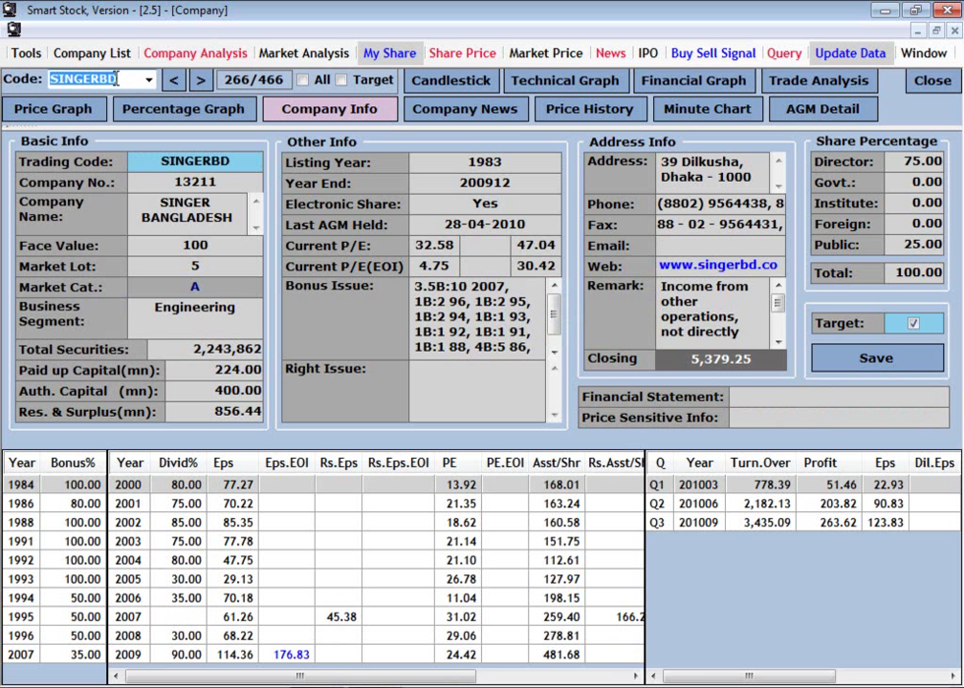
# Step: Load the company information for trading code AFTABAUTO and review its basic and diluted current P/E ratios
pyautogui.write('aftABAUTO')
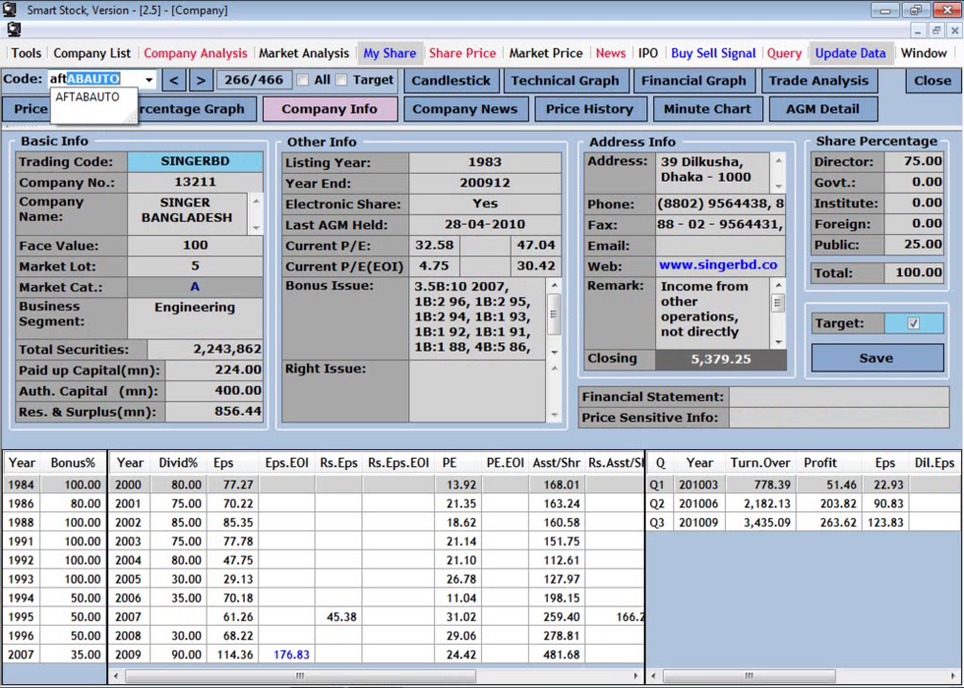
pyautogui.press('Return')
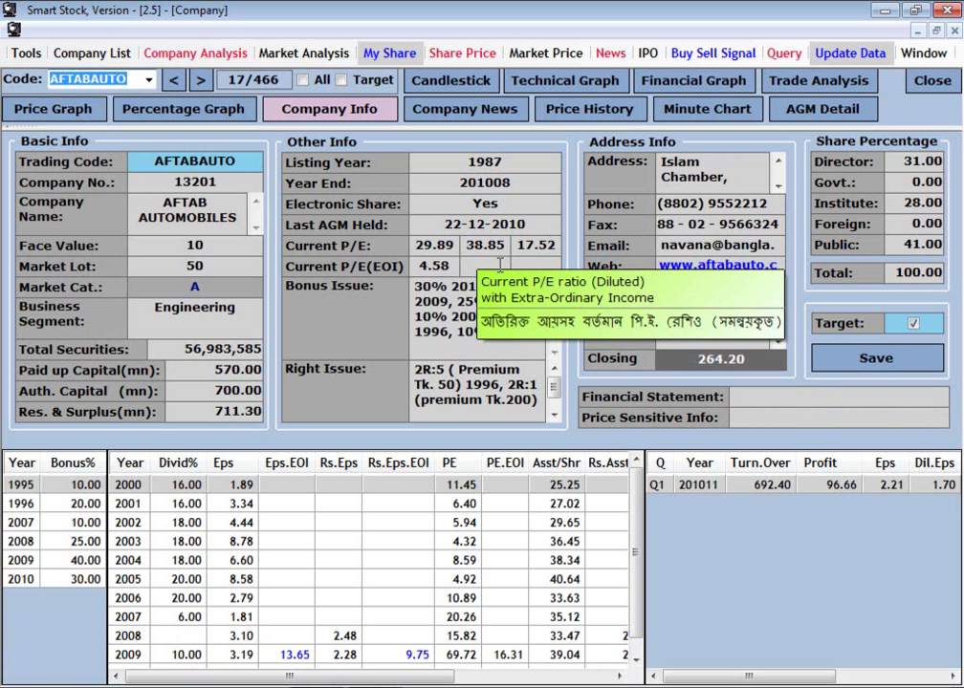
pyautogui.moveTo(417, 245); pyautogui.dragTo(457, 247)
pyautogui.click(473, 246)
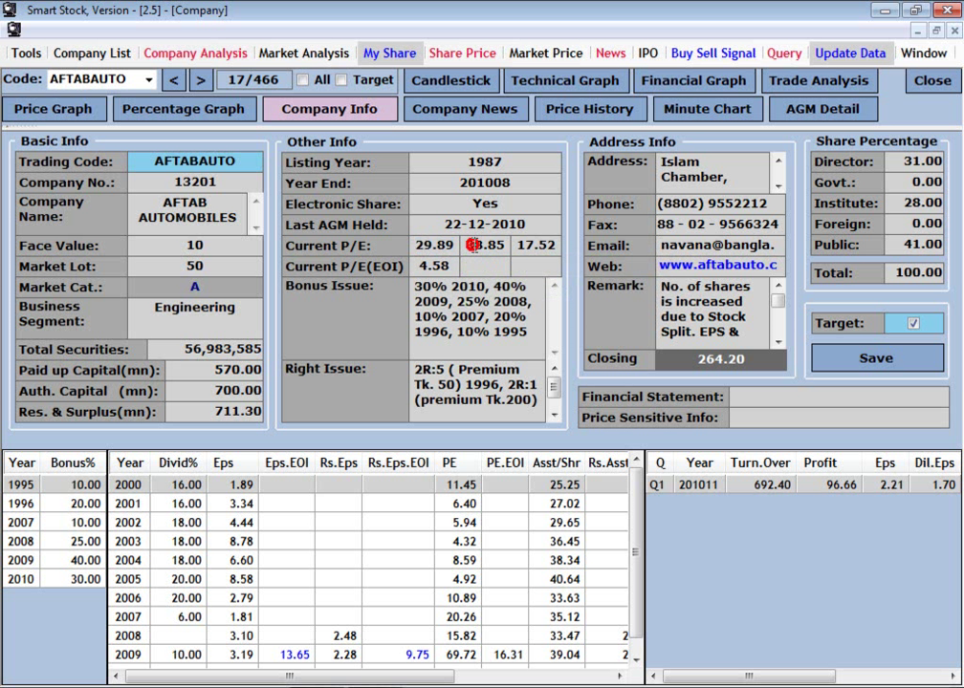
pyautogui.moveTo(484, 245)
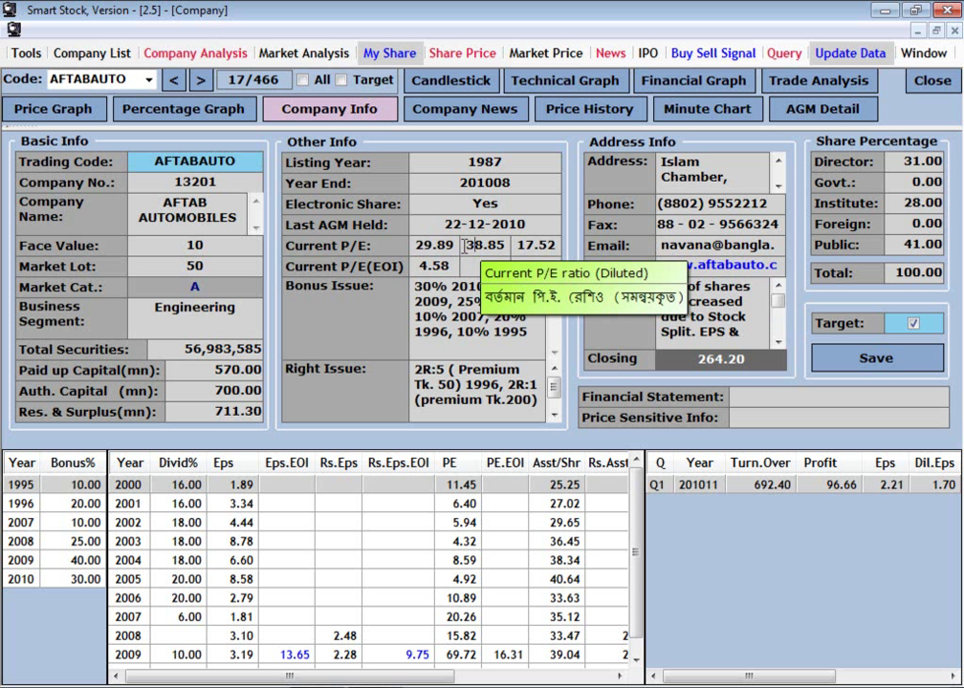
pyautogui.moveTo(465, 246); pyautogui.dragTo(496, 251)
pyautogui.click(431, 245)
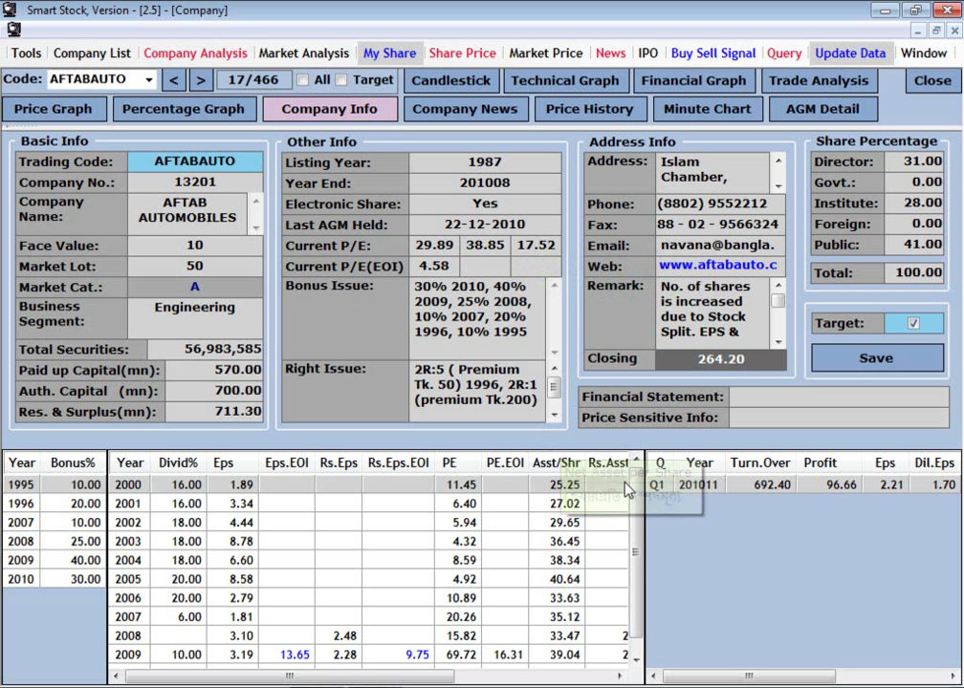
# Step: Examine AFTABAUTO's yearly financial table through 2010 and its basic current P/E ratio with extra-ordinary income
pyautogui.scroll(-1, 641, 540)
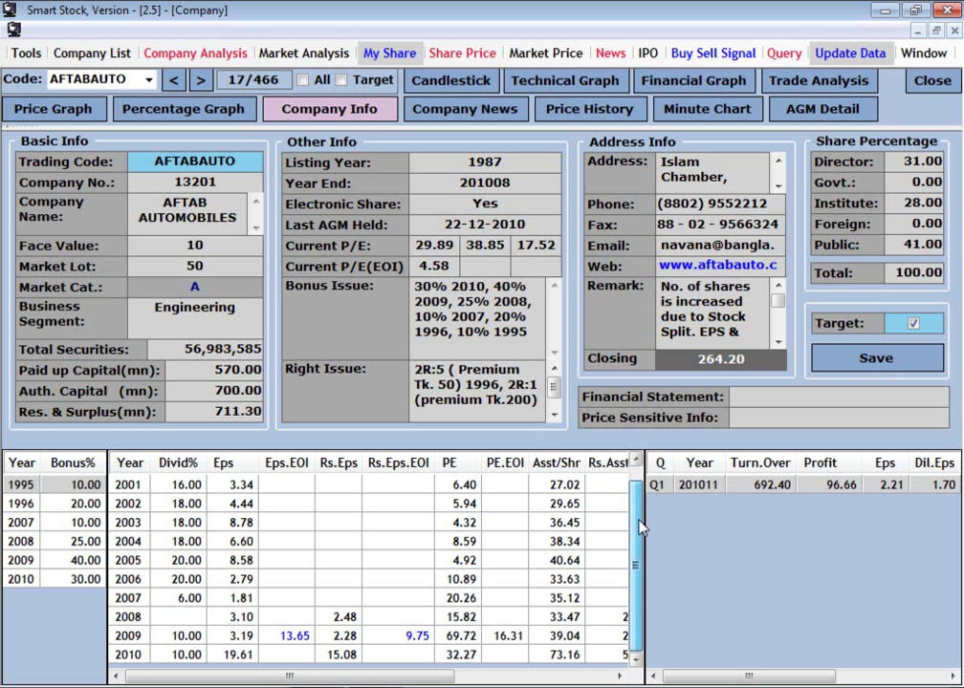
pyautogui.scroll(1, 641, 528)
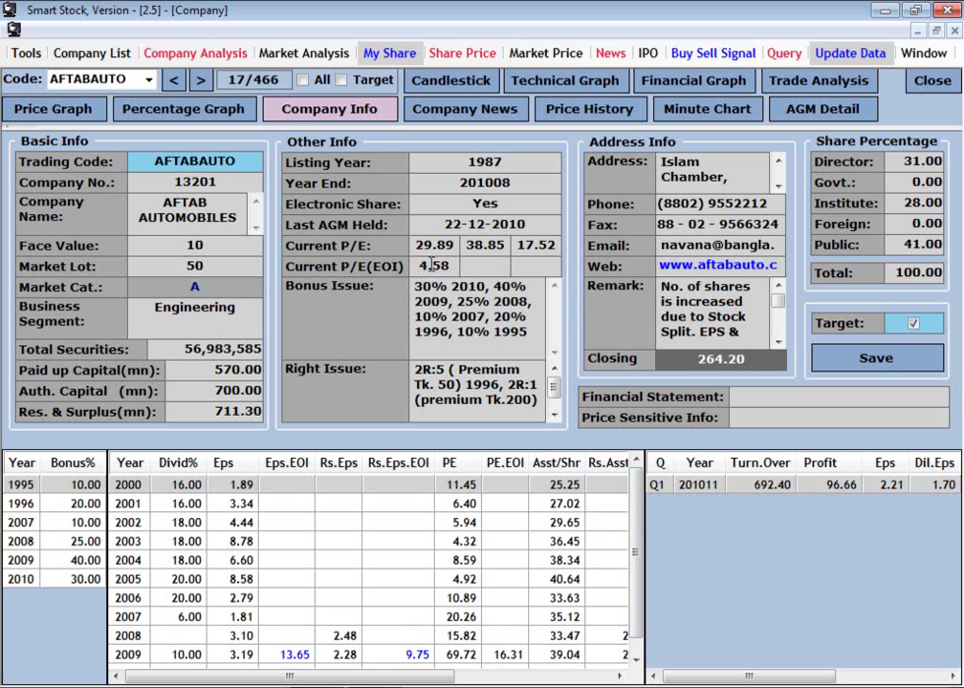
pyautogui.moveTo(435, 267)
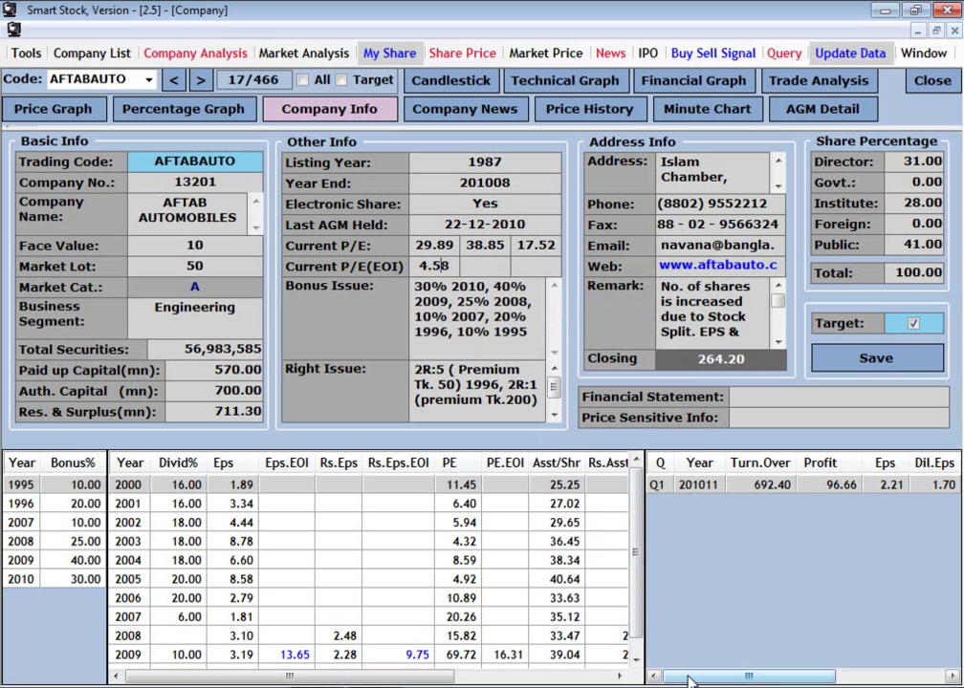
pyautogui.moveTo(688, 681)
pyautogui.mouseDown()
pyautogui.moveTo(804, 679)
pyautogui.moveTo(691, 680)
pyautogui.mouseUp()
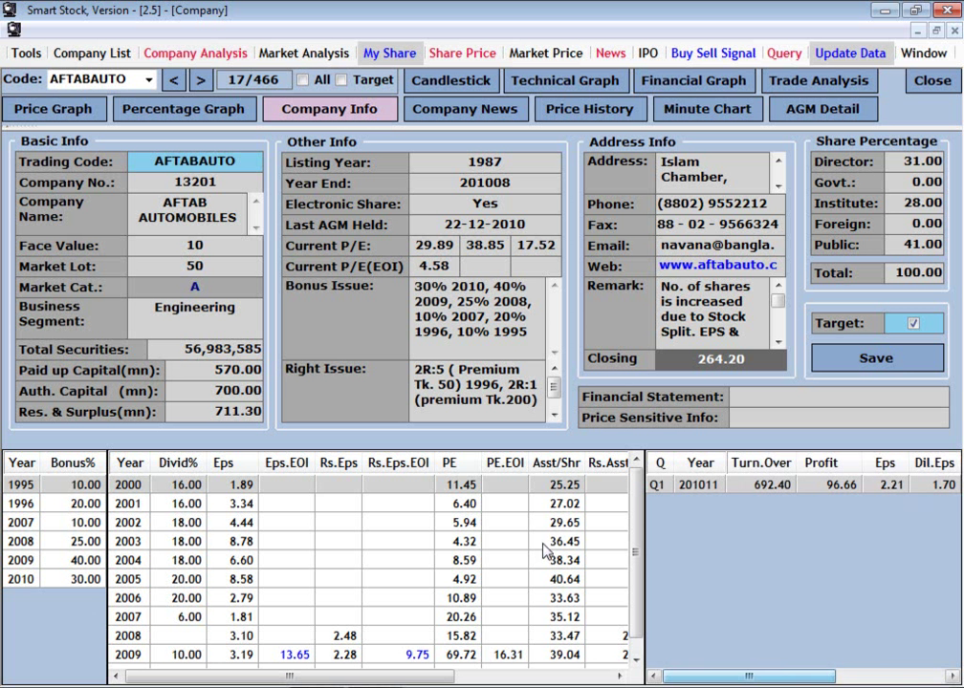
pyautogui.click(456, 268)
pyautogui.click(458, 267)
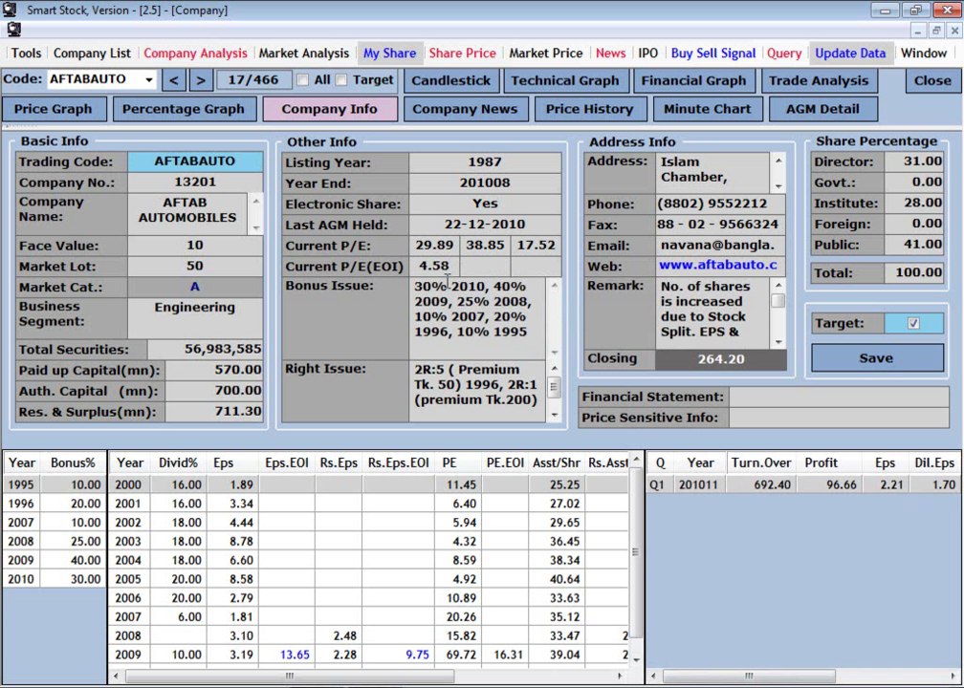
# Step: Check the P/E shown with AFTABAUTO's price graph against the P/E ratios in its company information
pyautogui.click(78, 111)
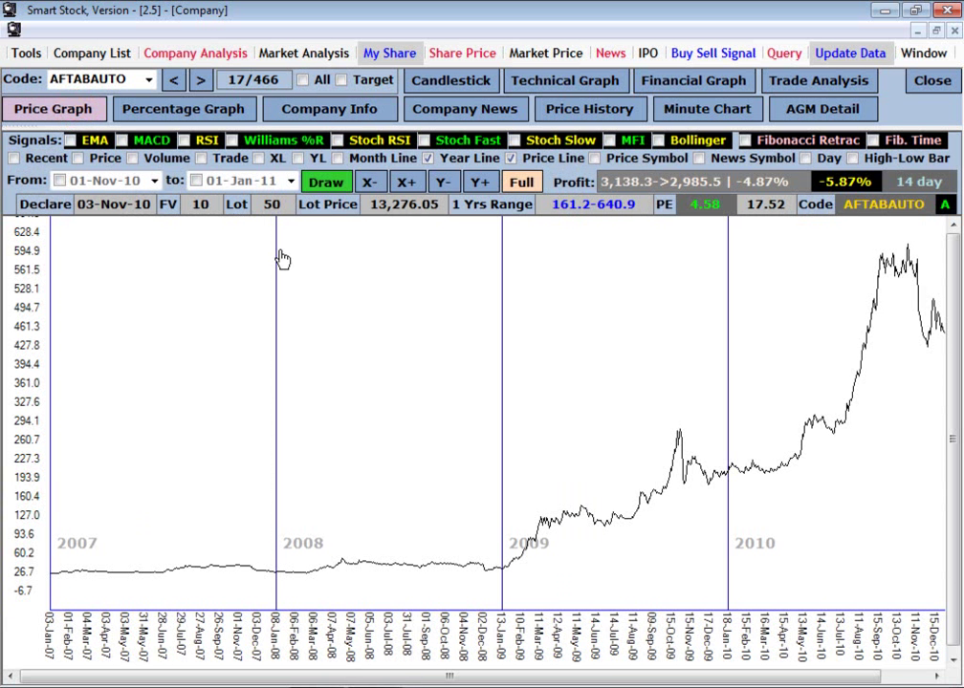
pyautogui.moveTo(690, 208)
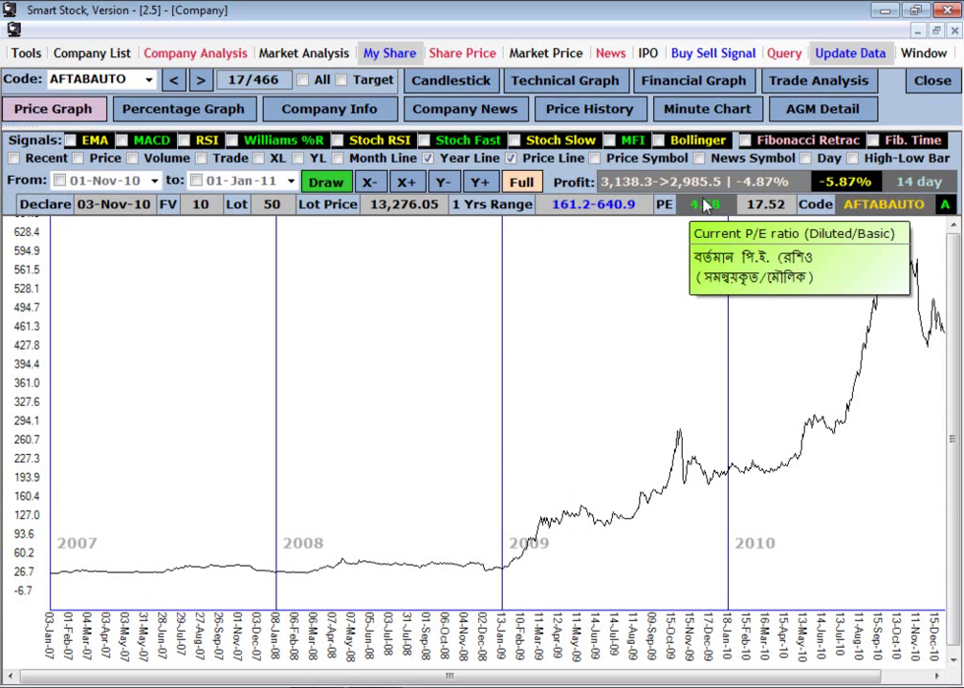
pyautogui.click(319, 111)
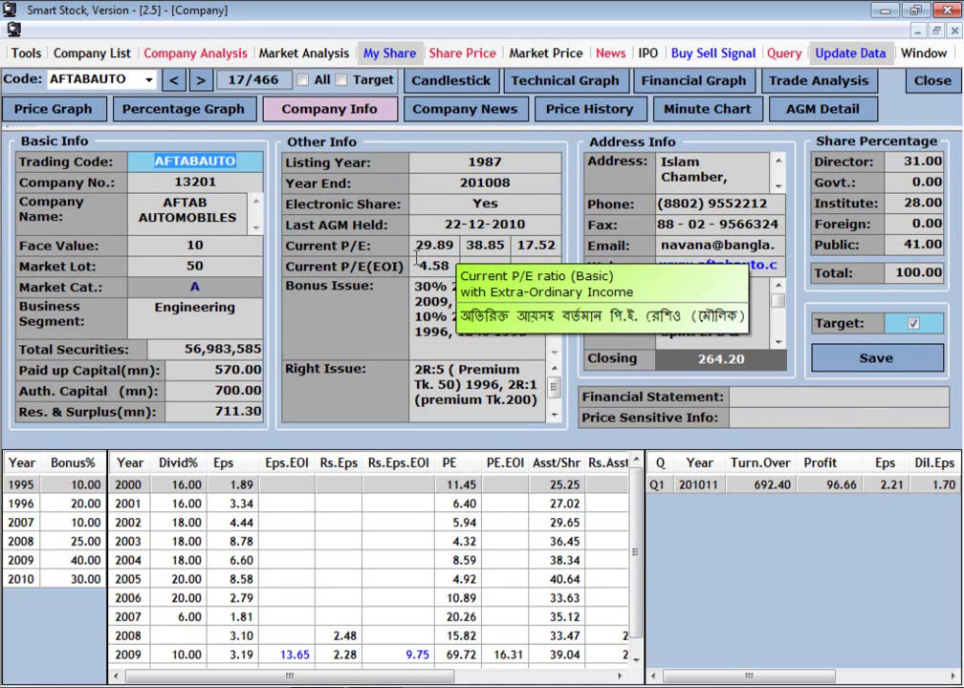
pyautogui.moveTo(471, 245)
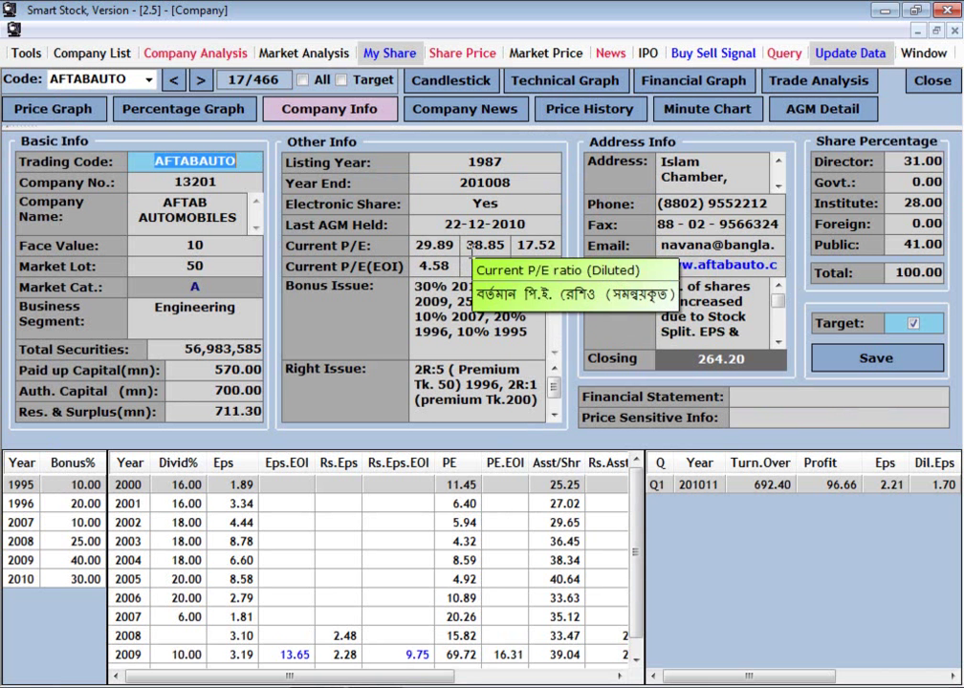
pyautogui.click(419, 265)
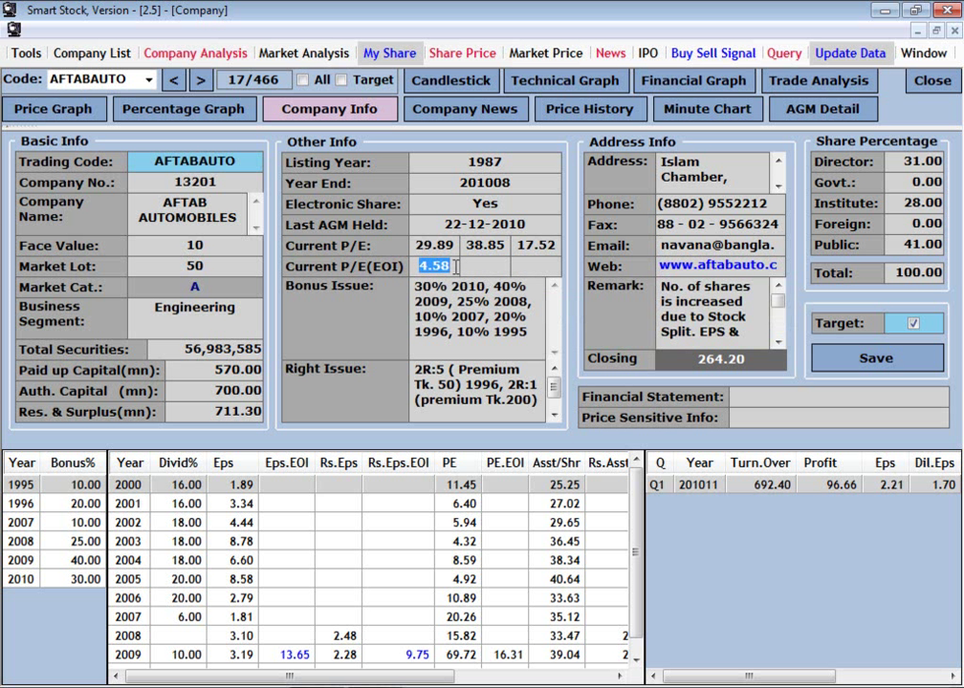
# Step: Review the basic, diluted and audited current P/E fields with extra-ordinary income for AFTABAUTO
pyautogui.click(459, 267)
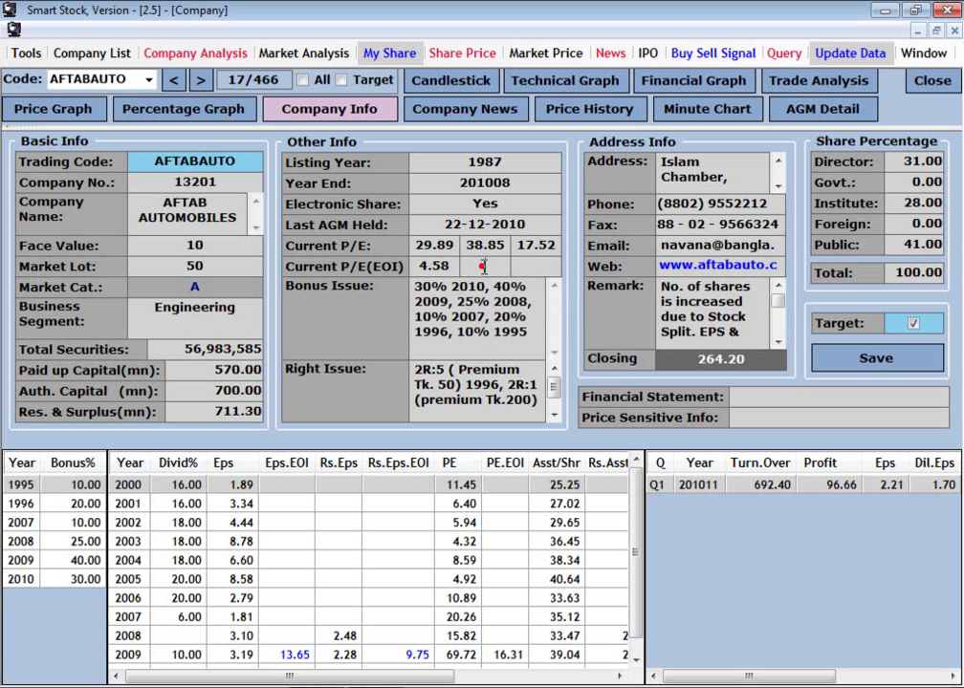
pyautogui.moveTo(478, 266)
pyautogui.moveTo(412, 266)
pyautogui.moveTo(412, 266); pyautogui.dragTo(453, 266)
pyautogui.click(432, 267)
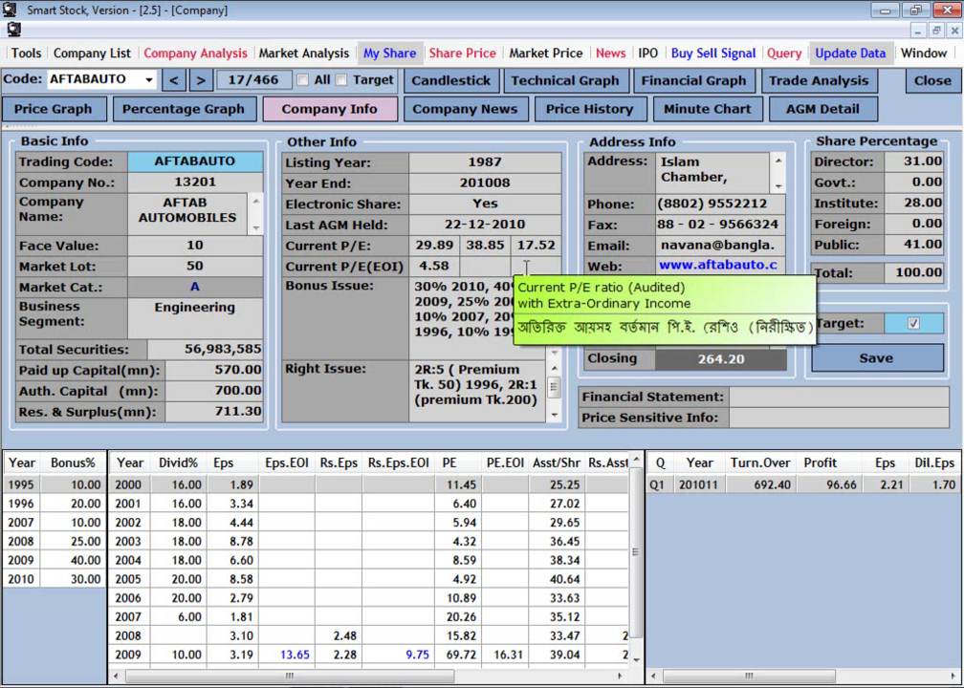
# Step: Compare AFTABAUTO's basic, diluted and audited current P/E ratios without extra-ordinary income
pyautogui.doubleClick(414, 245)
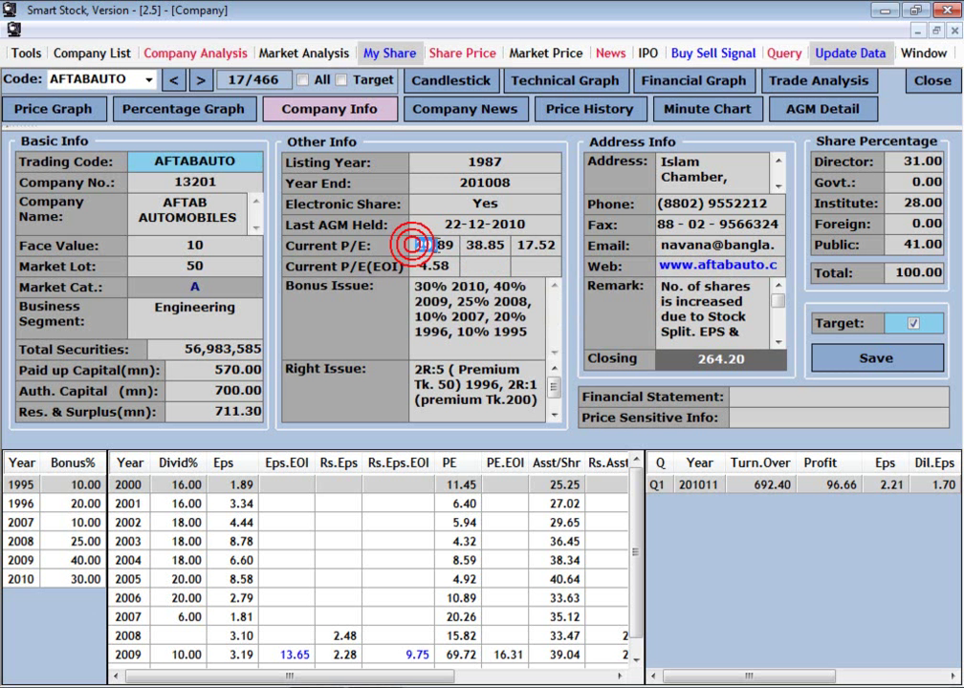
pyautogui.click(466, 243)
pyautogui.moveTo(465, 242); pyautogui.dragTo(501, 241)
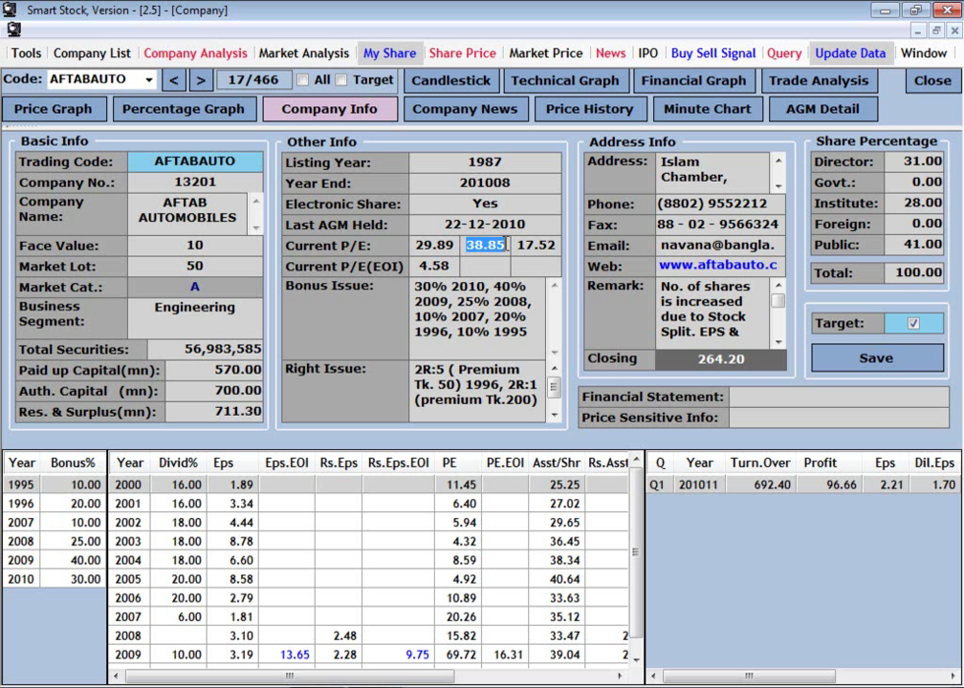
pyautogui.click(469, 245)
pyautogui.moveTo(469, 245); pyautogui.dragTo(418, 247)
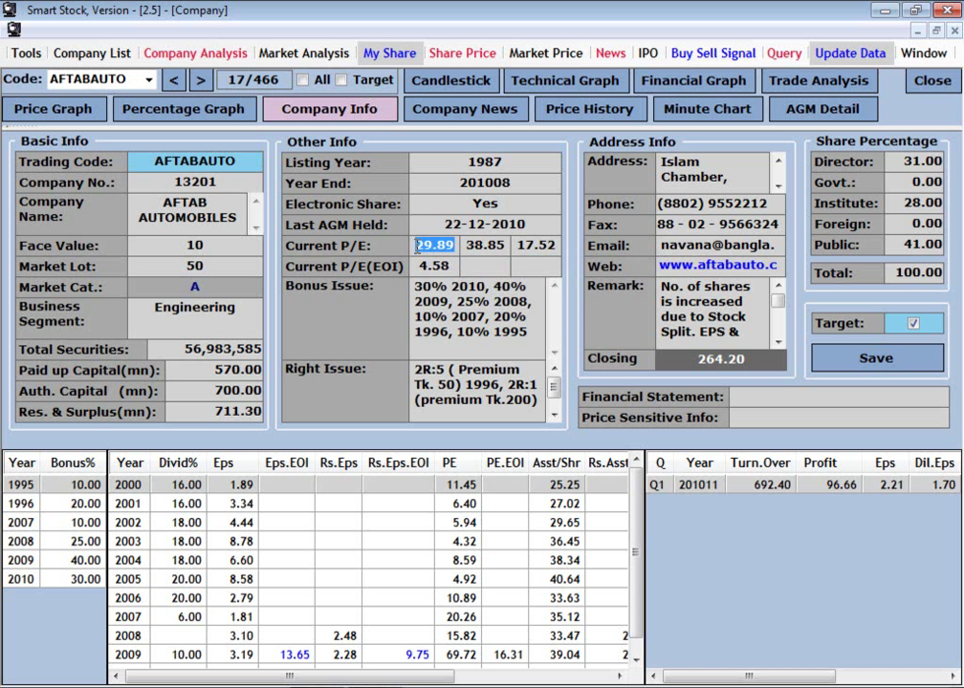
pyautogui.click(524, 244)
pyautogui.click(552, 246)
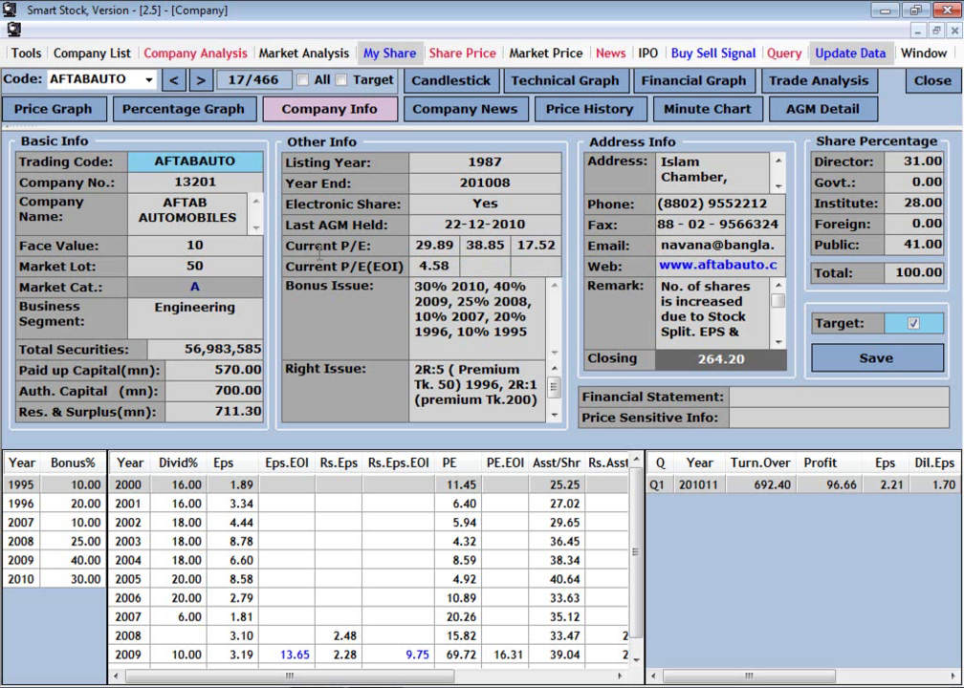
# Step: Recheck AFTABAUTO's P/E on the price graph, and compare its basic P/E with and without extra-ordinary income in the company information
pyautogui.click(450, 266)
pyautogui.moveTo(450, 265); pyautogui.dragTo(435, 266)
pyautogui.click(60, 108)
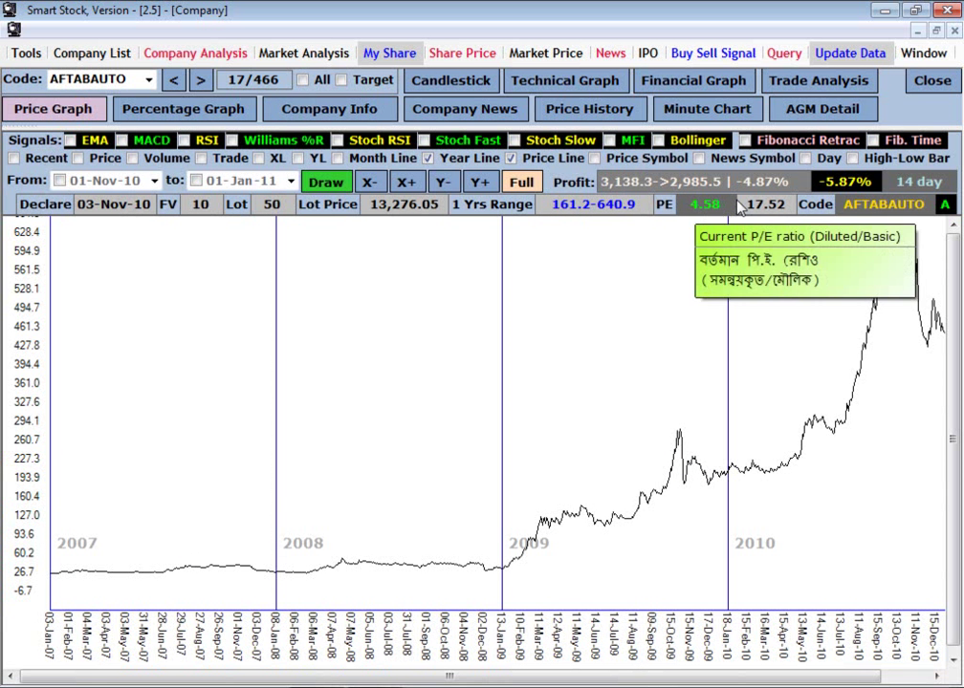
pyautogui.click(291, 105)
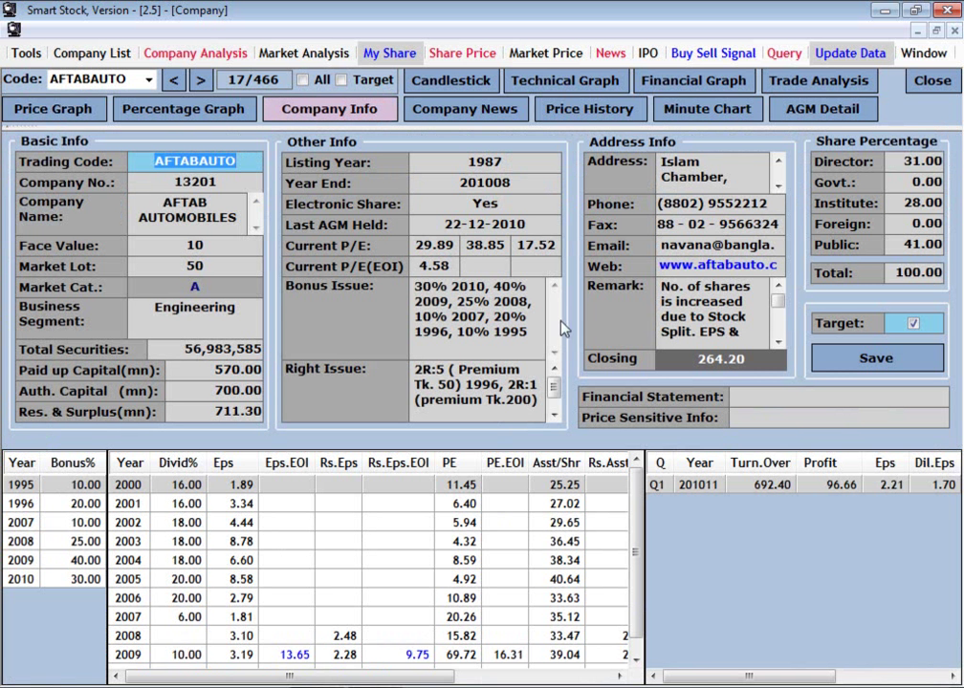
pyautogui.click(450, 267)
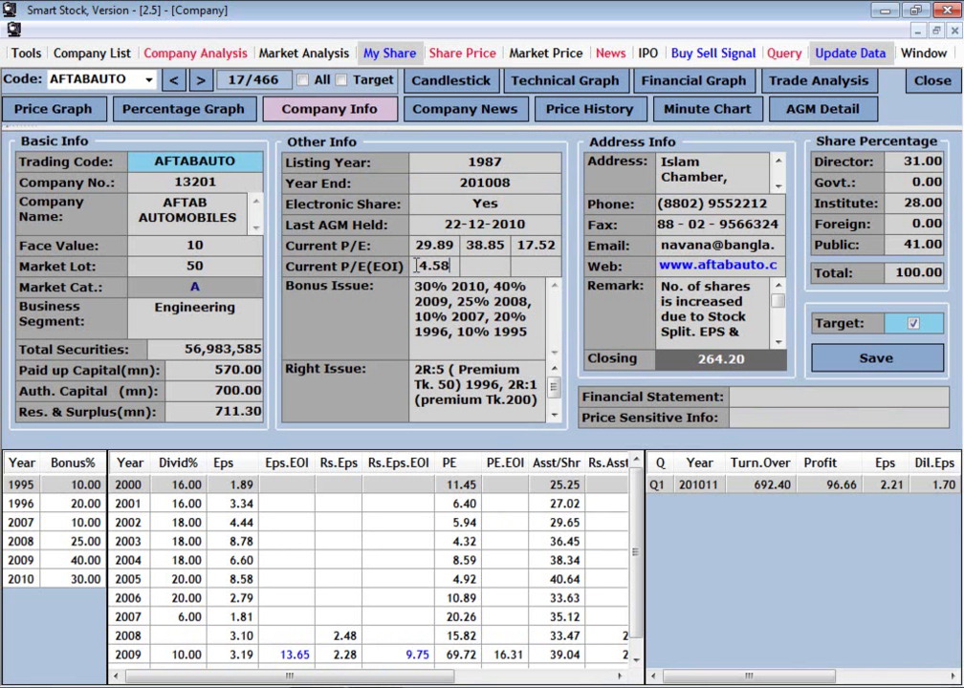
pyautogui.click(416, 266)
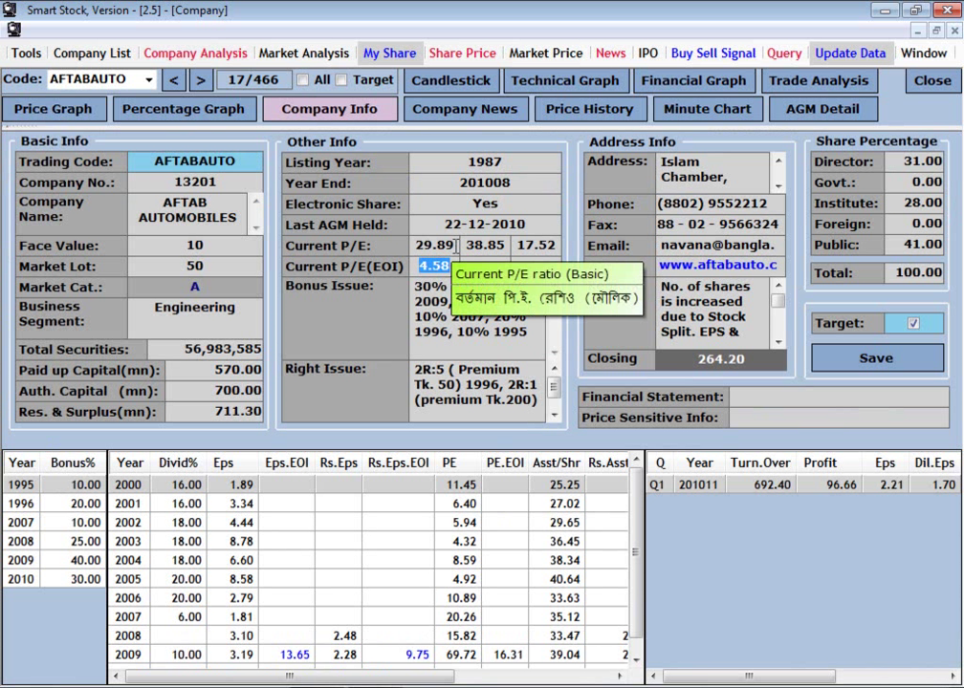
pyautogui.click(451, 245)
pyautogui.click(450, 245)
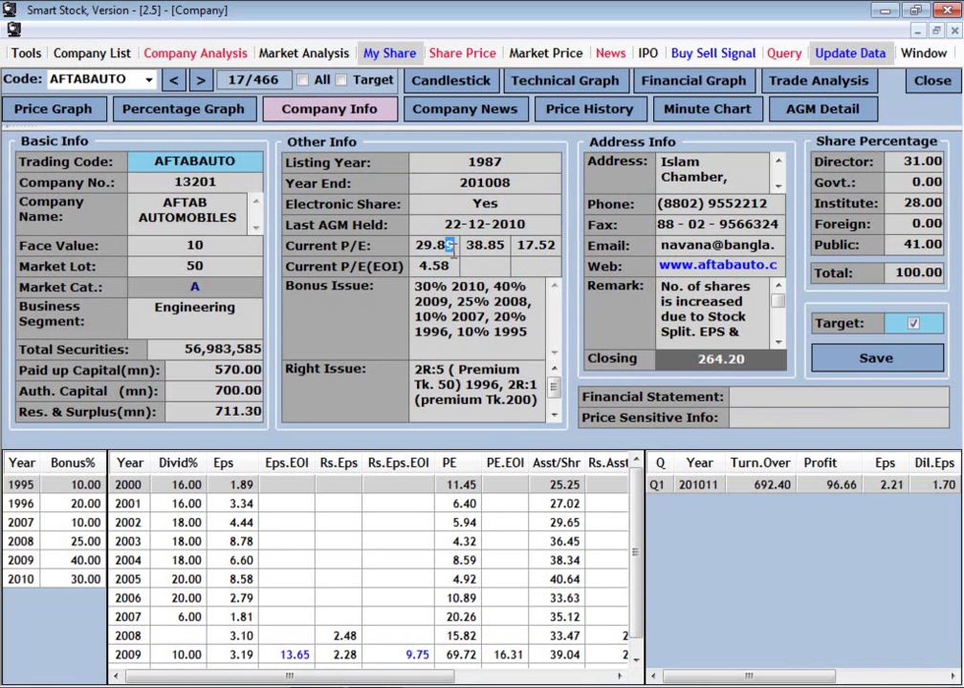
# Step: Load the company information for SINGERBD and review its director, government and institute share percentages
pyautogui.click(112, 79)
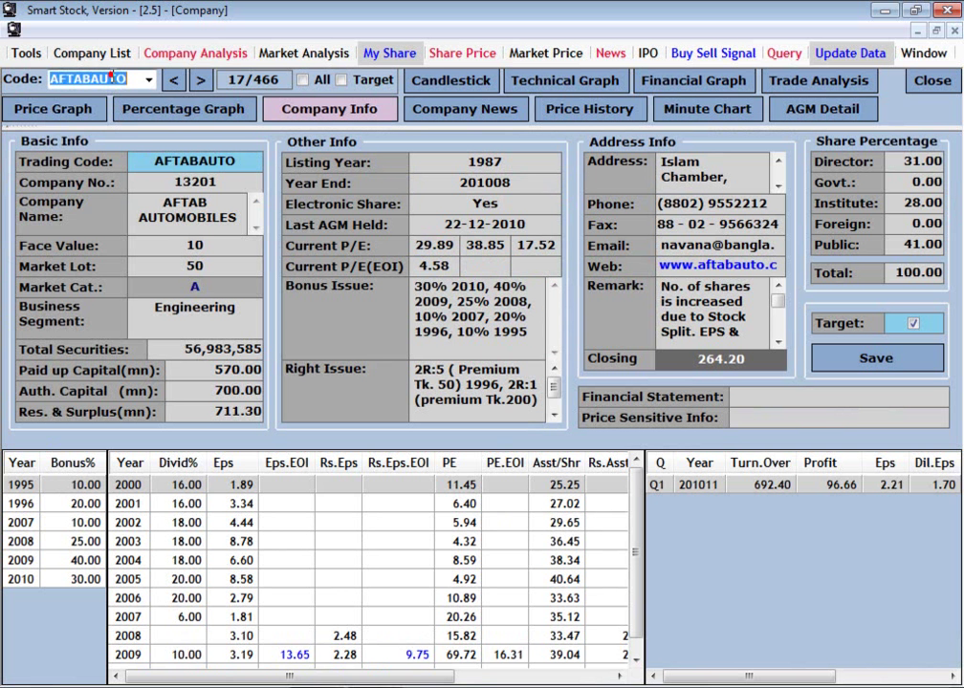
pyautogui.write('sinGERBD')
pyautogui.press('Return')
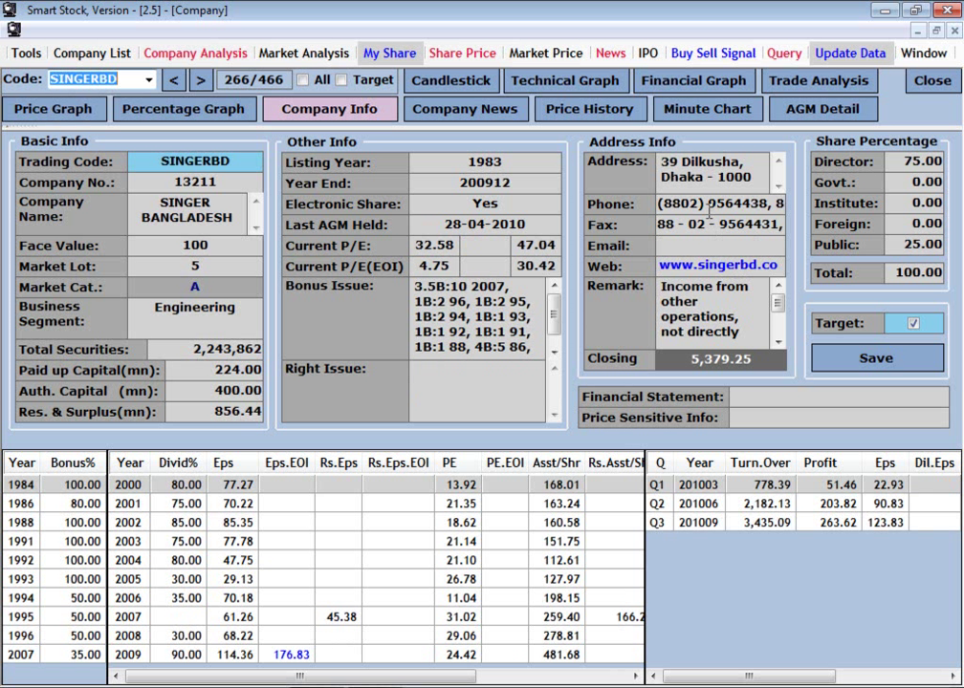
pyautogui.moveTo(905, 164); pyautogui.dragTo(938, 162)
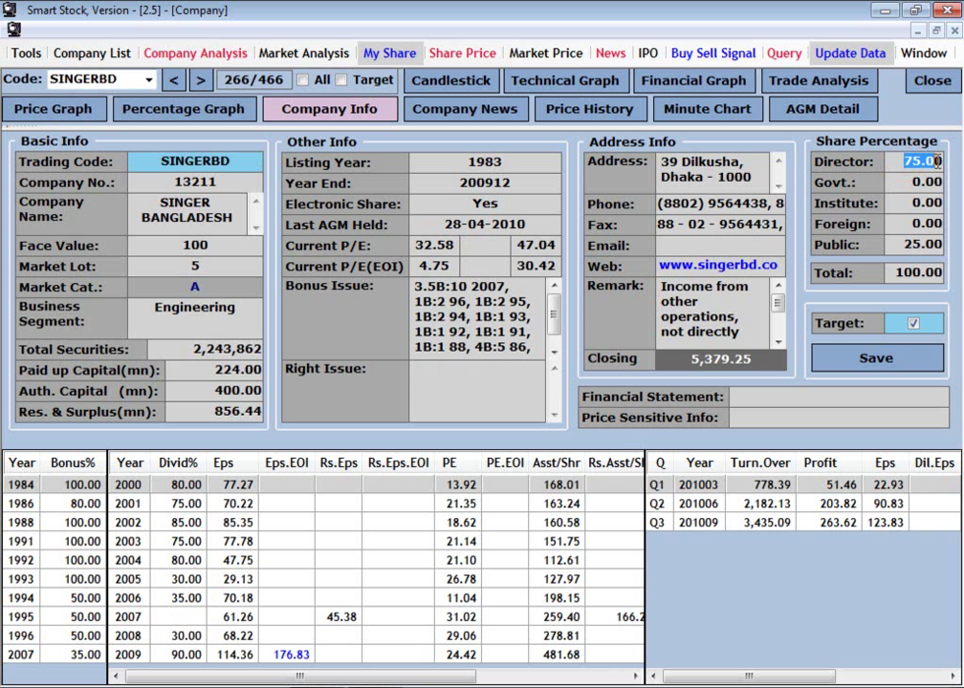
pyautogui.click(922, 181)
pyautogui.click(915, 199)
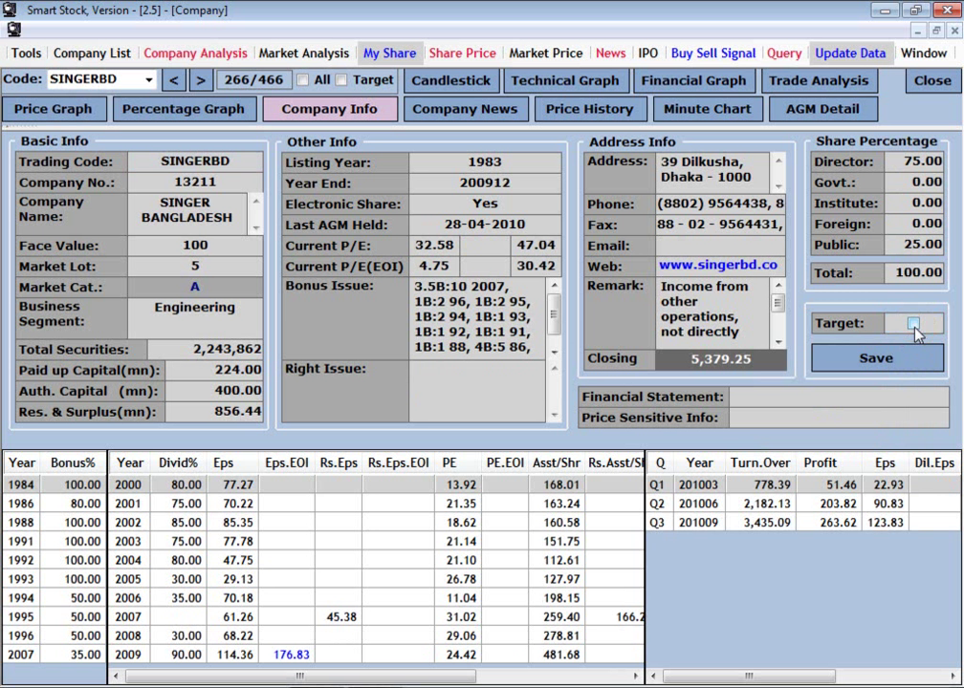
# Step: Mark SINGERBD as a target company and save its company record
pyautogui.click(882, 357)
pyautogui.click(536, 418)
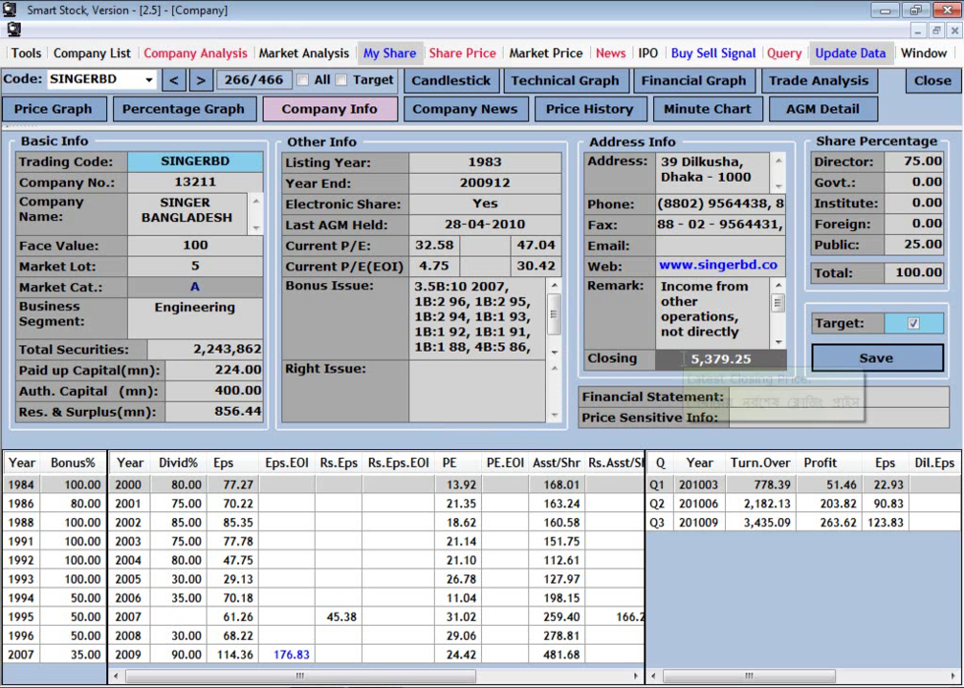
# Step: Review SINGERBD's latest closing price and its yearly financial, quarterly and bonus history tables
pyautogui.click(760, 360)
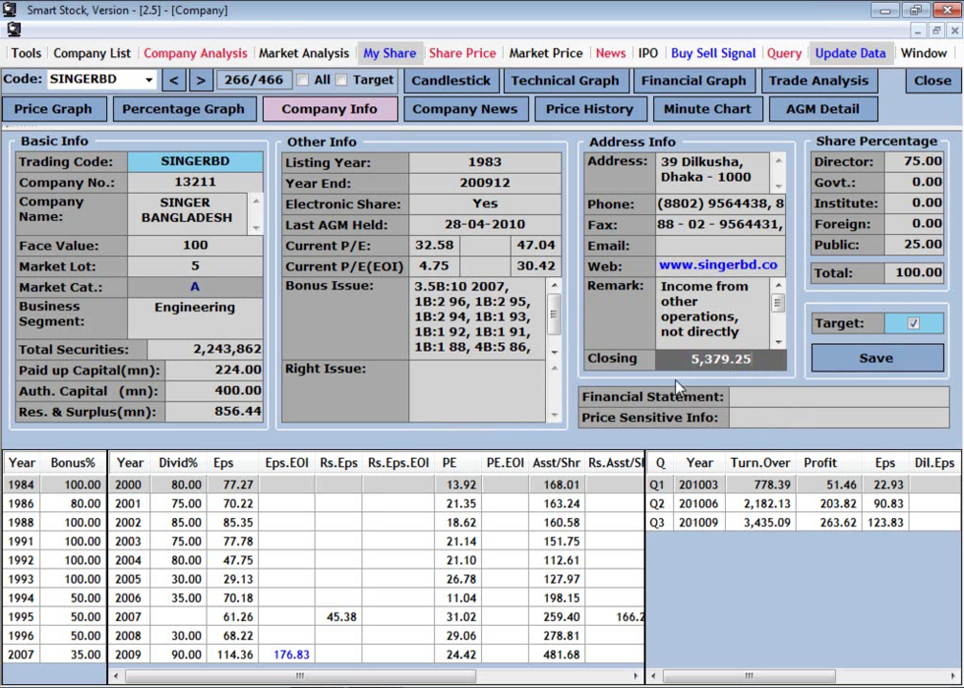
pyautogui.moveTo(428, 672); pyautogui.dragTo(386, 683)
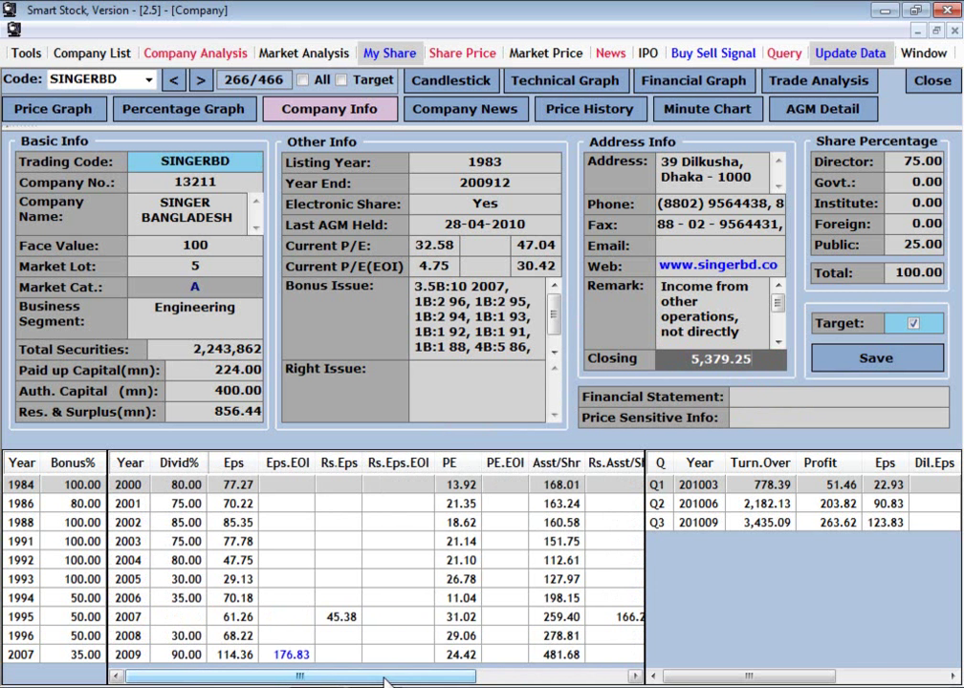
pyautogui.moveTo(712, 680); pyautogui.dragTo(676, 684)
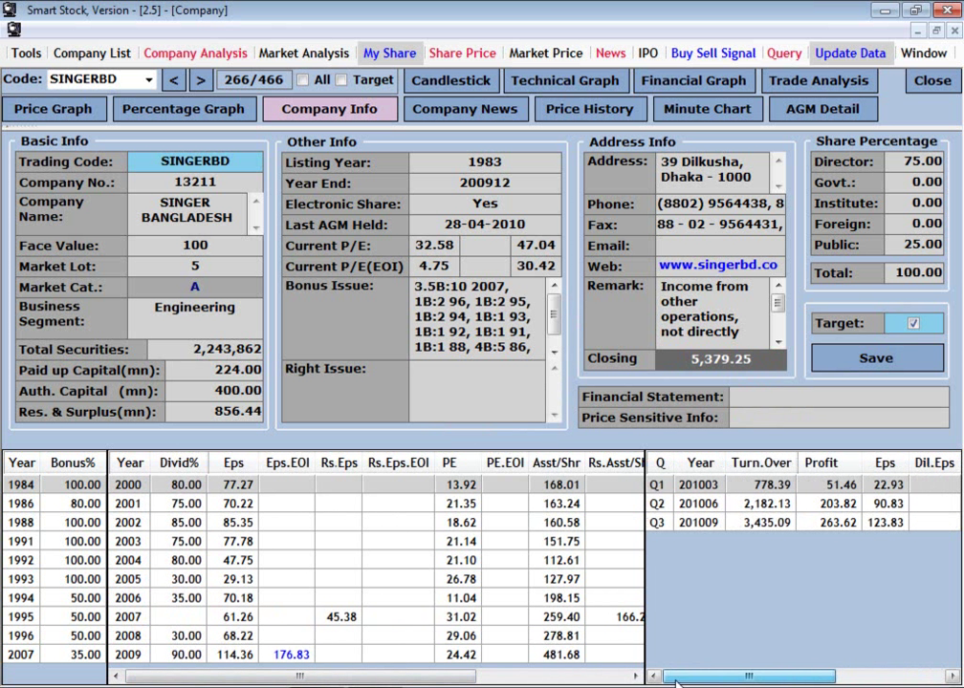
pyautogui.click(42, 504)
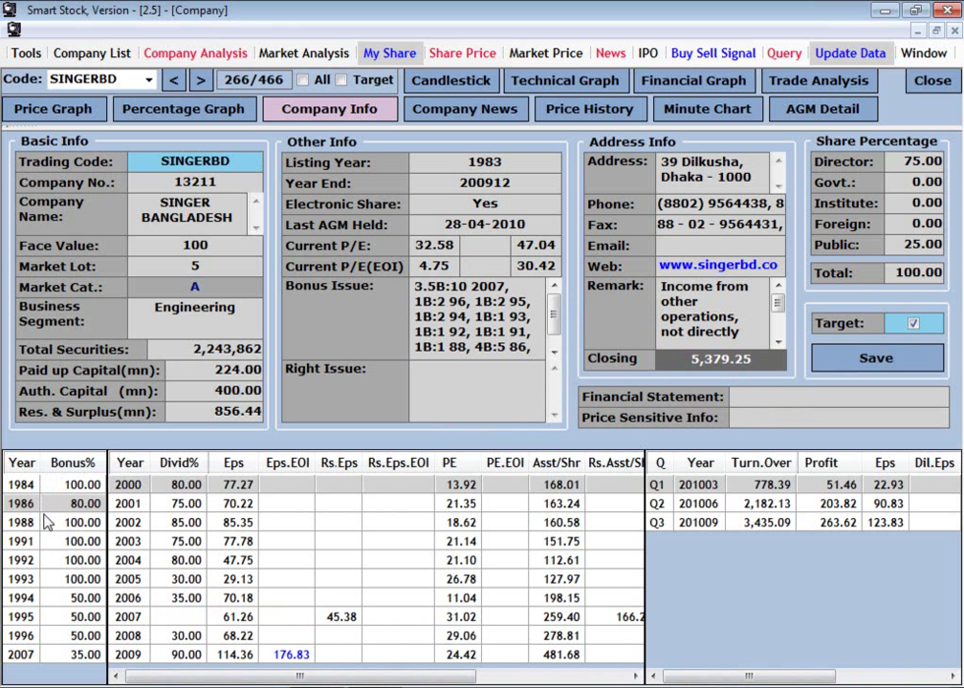
# Step: Load the company information for ABBANK
pyautogui.click(40, 485)
pyautogui.click(100, 78)
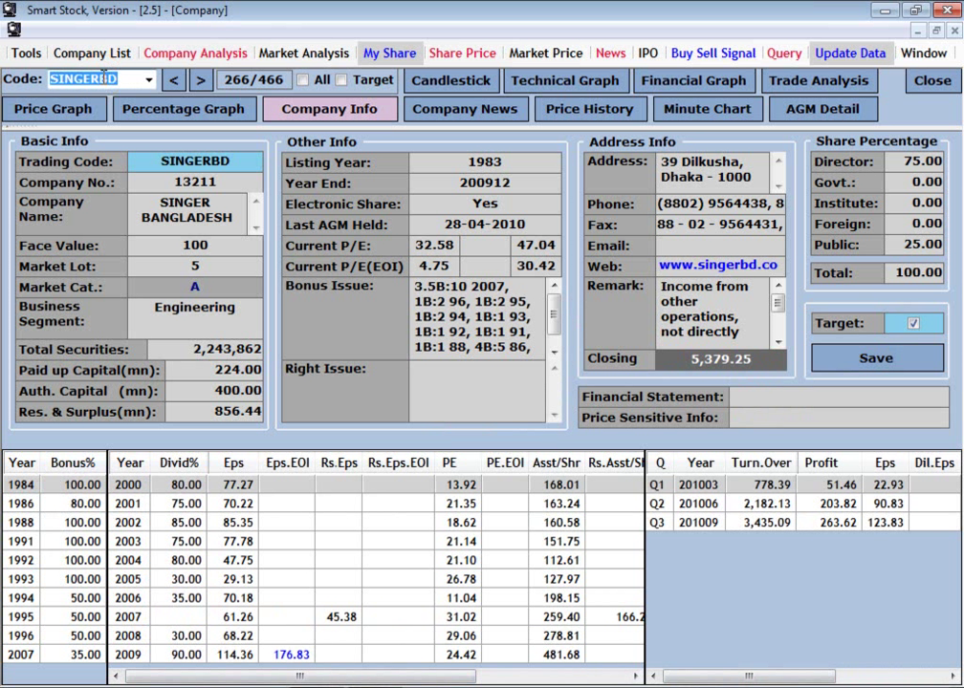
pyautogui.write('abBANK')
pyautogui.press('Return')
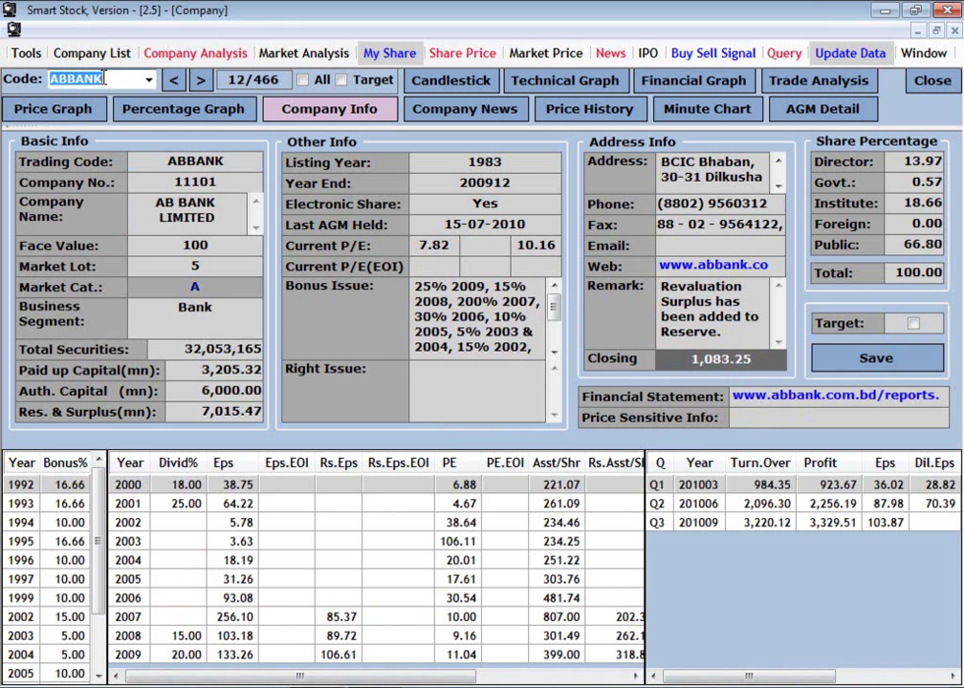
# Step: Review ABBANK's year-by-year bonus percentages in the bonus history table, from the earliest to the latest years
pyautogui.moveTo(98, 517); pyautogui.dragTo(112, 571)
pyautogui.click(60, 543)
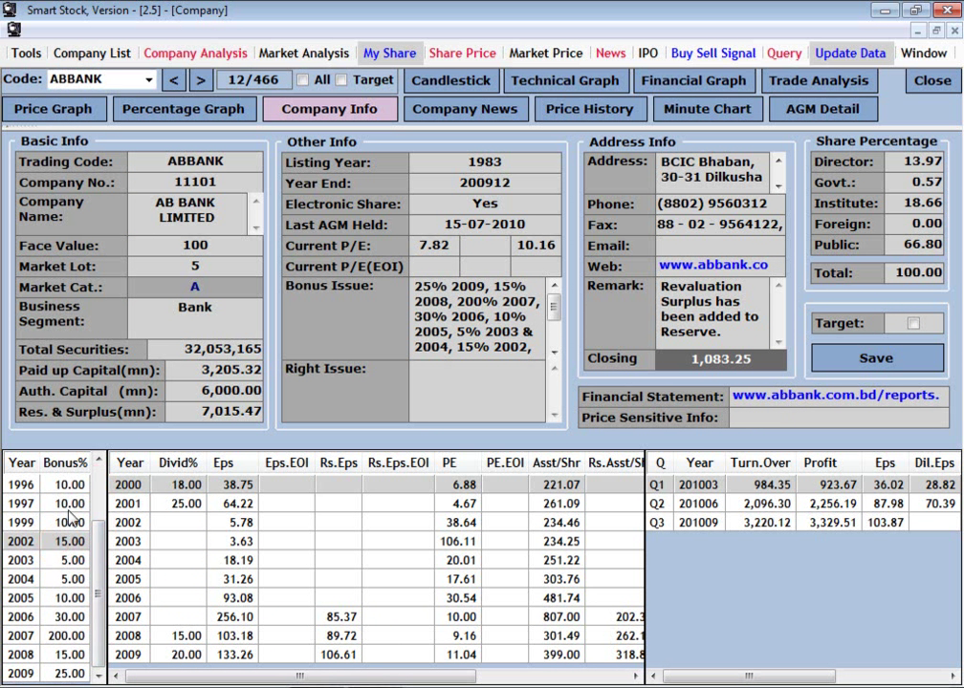
pyautogui.scroll(2, 74, 512)
pyautogui.click(74, 507)
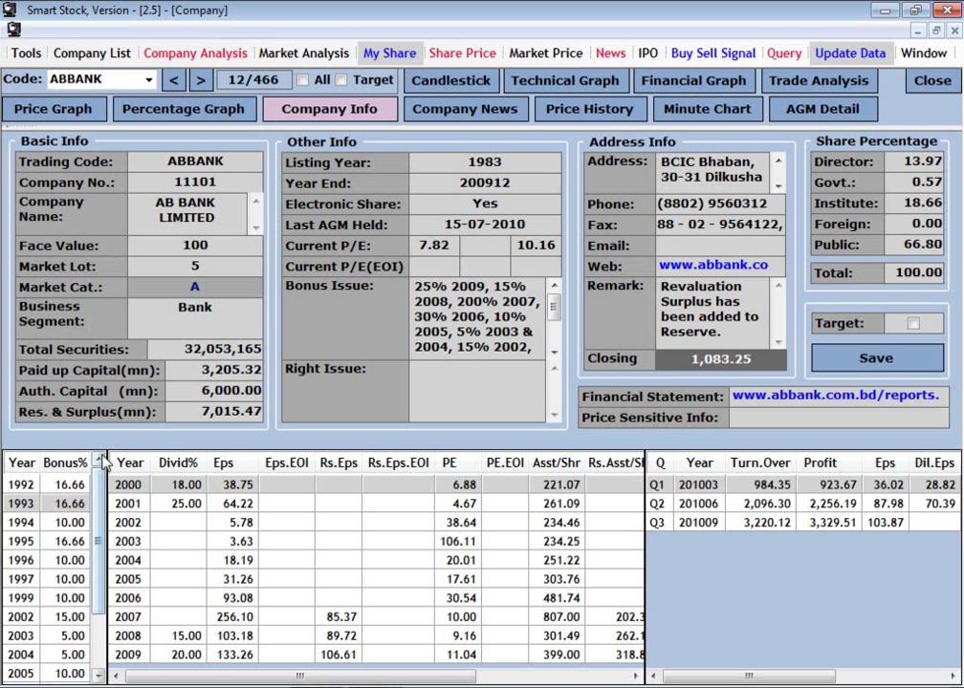
pyautogui.scroll(-2, 67, 478)
pyautogui.click(59, 578)
pyautogui.click(67, 615)
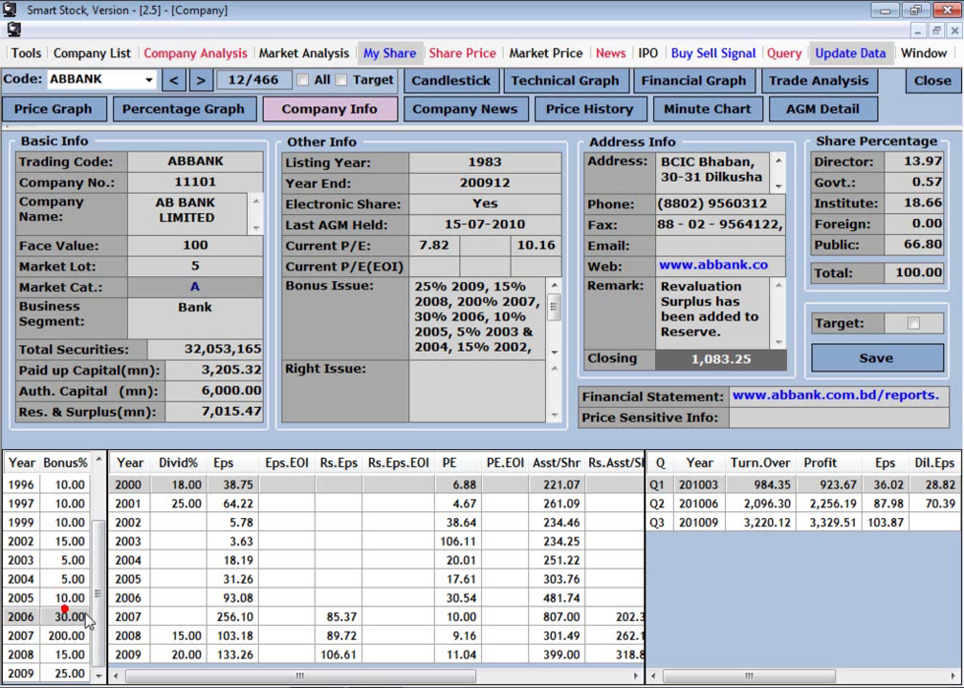
pyautogui.click(99, 667)
pyautogui.scroll(2, 95, 659)
pyautogui.scroll(-1, 76, 593)
pyautogui.click(67, 542)
pyautogui.click(63, 504)
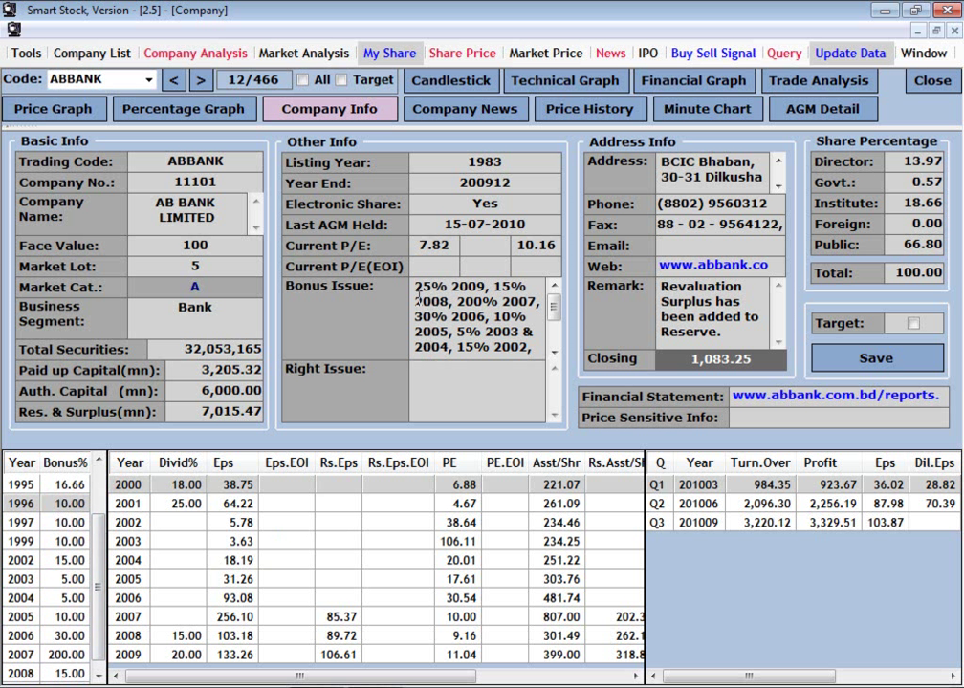
# Step: Compare ABBANK's full bonus issue text with the matching years in its bonus history table
pyautogui.moveTo(416, 287); pyautogui.dragTo(316, 224)
pyautogui.click(538, 340)
pyautogui.click(500, 317)
pyautogui.moveTo(554, 319); pyautogui.dragTo(555, 349)
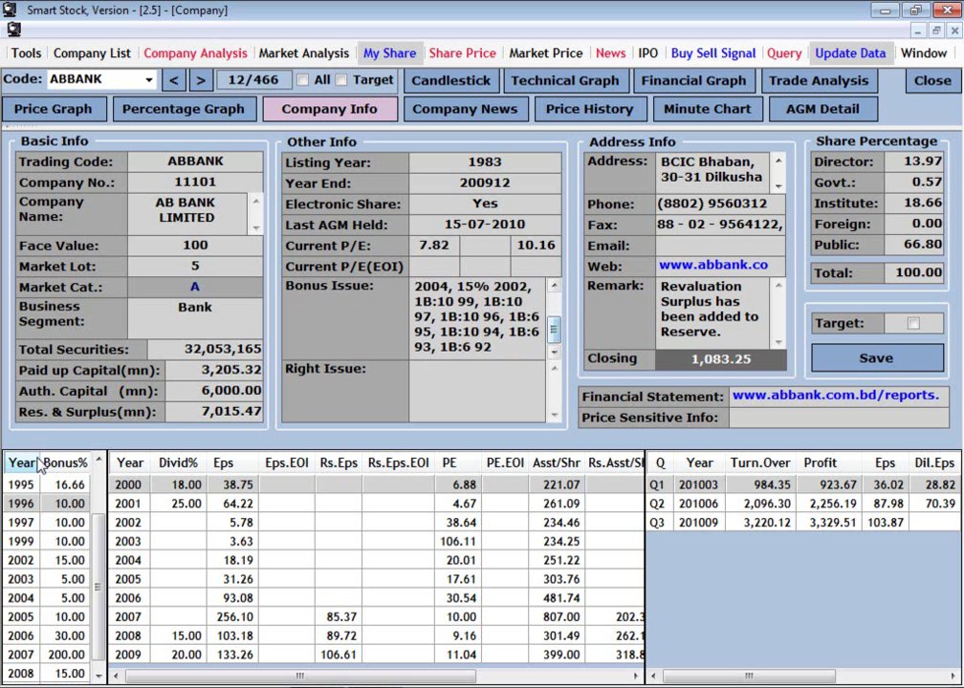
pyautogui.moveTo(100, 553)
pyautogui.mouseDown()
pyautogui.moveTo(101, 521)
pyautogui.moveTo(103, 564)
pyautogui.mouseUp()
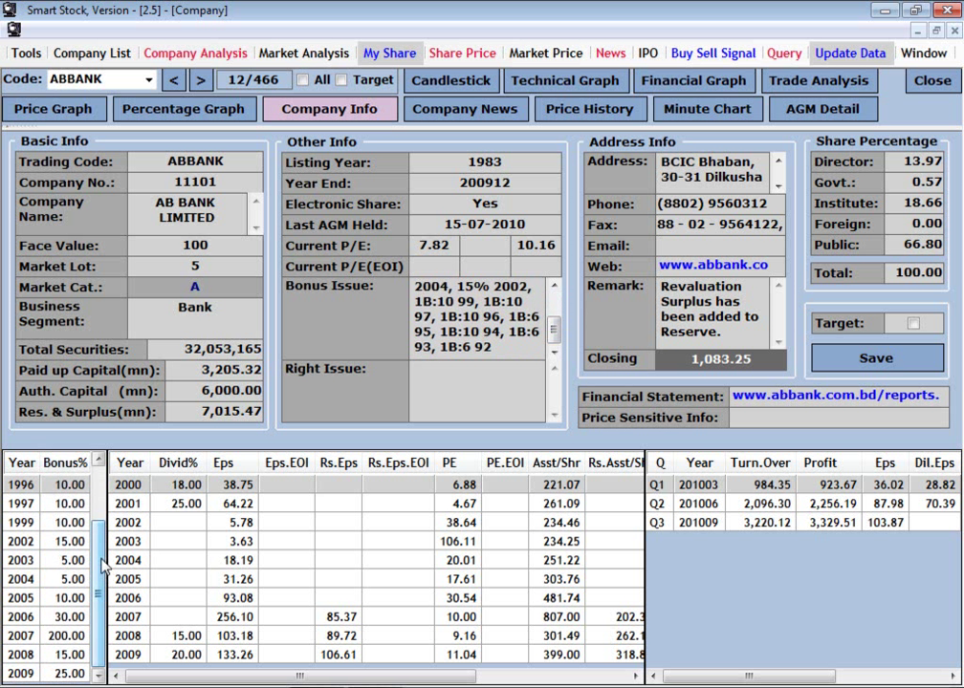
pyautogui.click(21, 617)
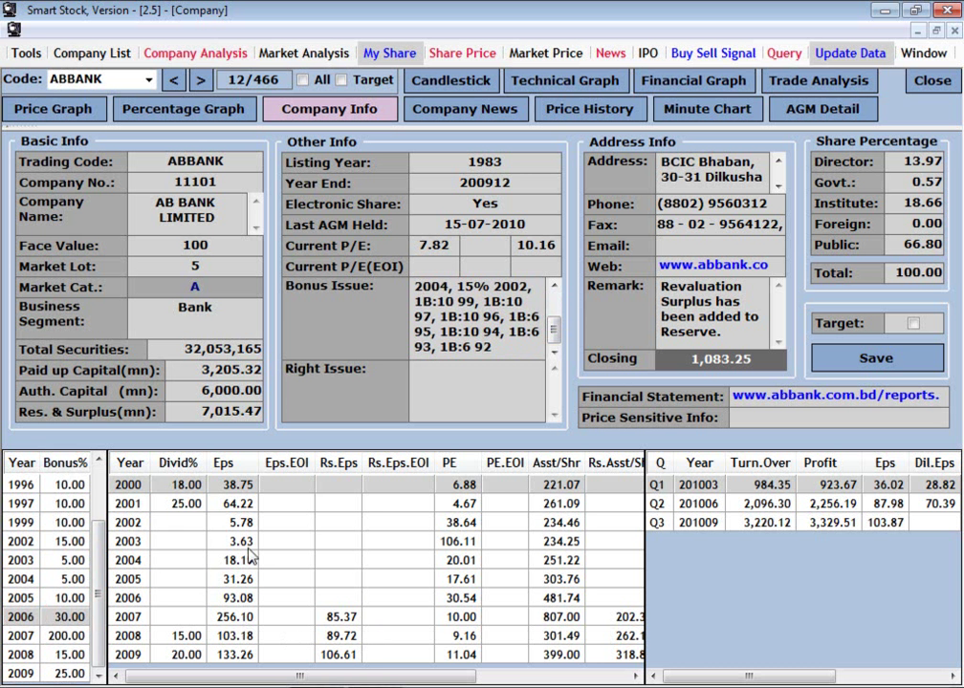
# Step: Review ABBANK's yearly financial history, covering dividends, EPS, P/E, net asset per share, profit and dividend yield
pyautogui.moveTo(269, 677); pyautogui.dragTo(247, 677)
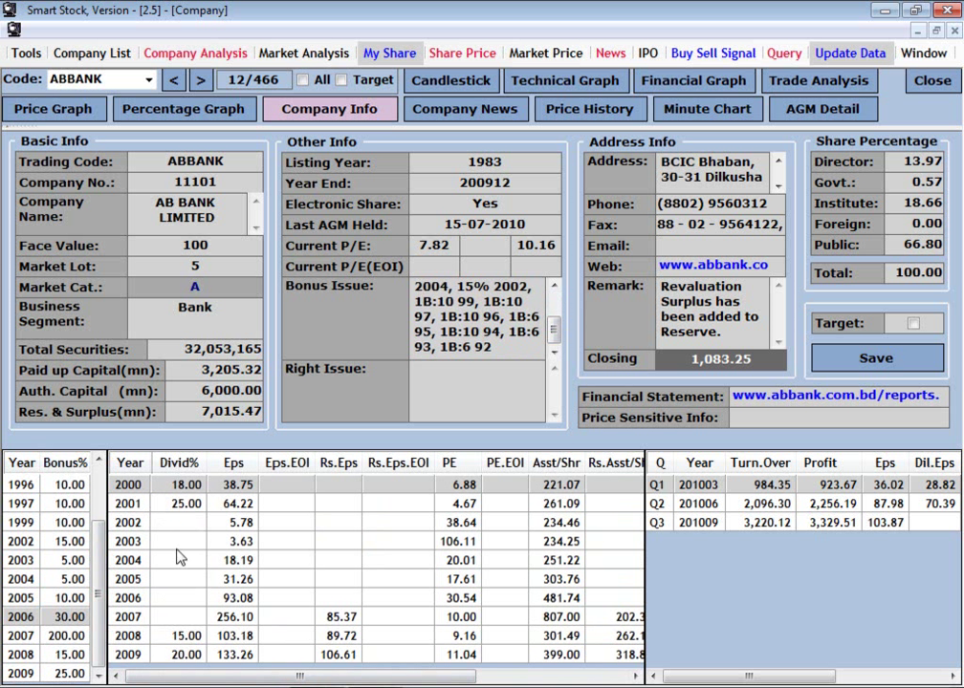
pyautogui.click(188, 655)
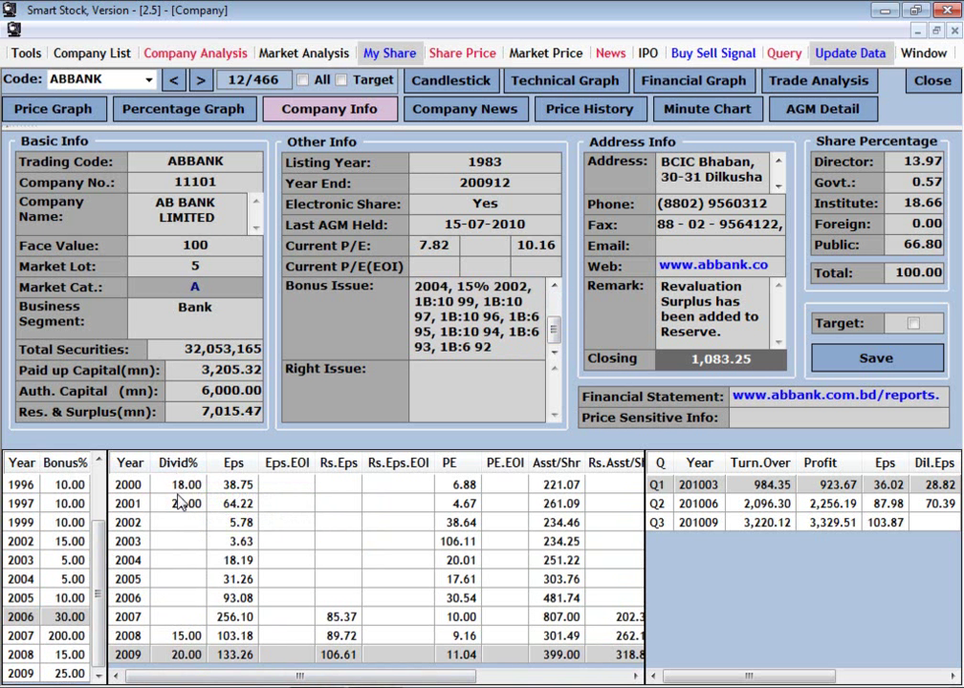
pyautogui.click(192, 638)
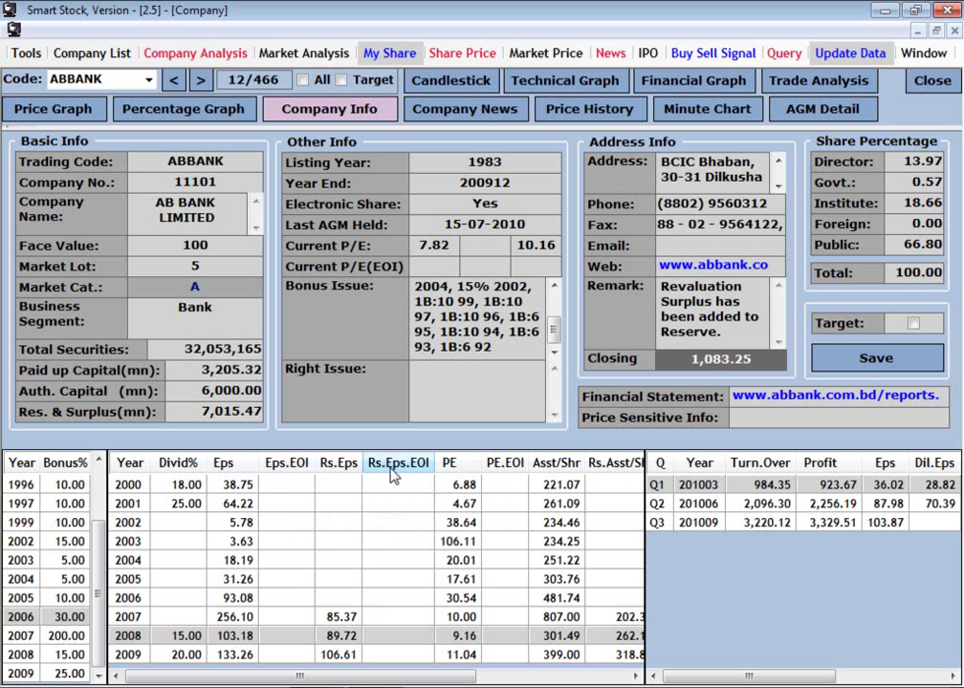
pyautogui.moveTo(415, 677); pyautogui.dragTo(503, 677)
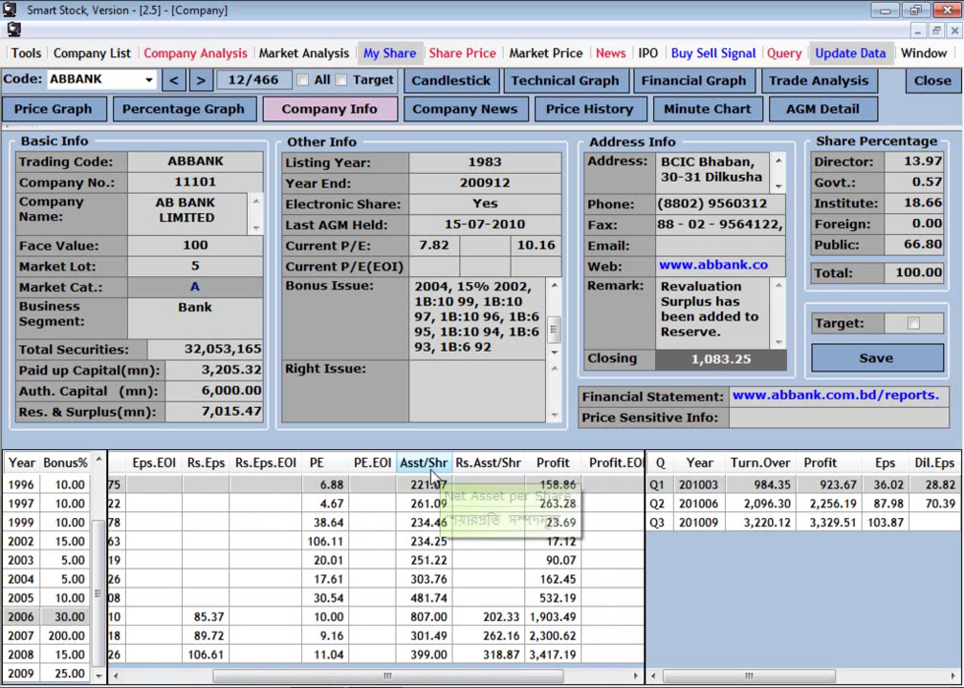
pyautogui.moveTo(439, 677); pyautogui.dragTo(500, 679)
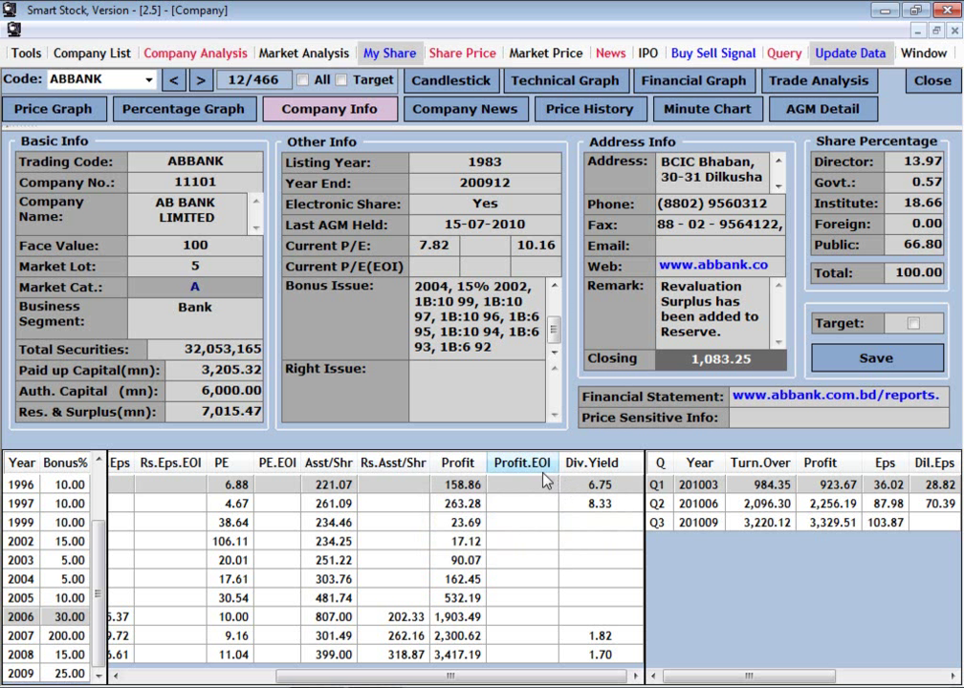
pyautogui.click(615, 486)
# Step: Review all columns of ABBANK's quarterly results table, including the profit and EPS figures with extra-ordinary income
pyautogui.moveTo(547, 677); pyautogui.dragTo(685, 679)
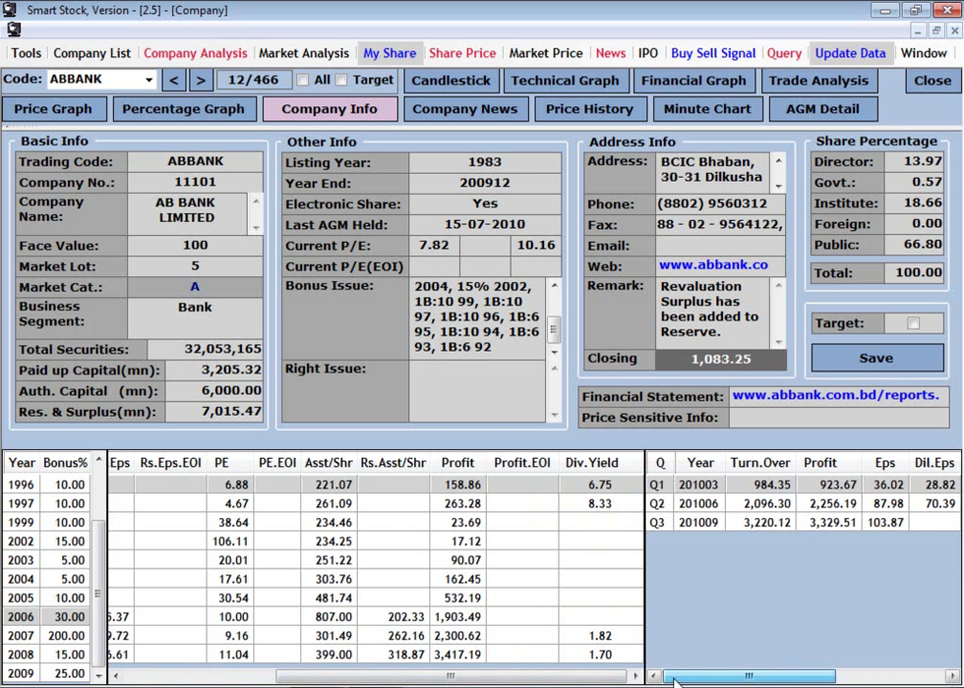
pyautogui.click(702, 507)
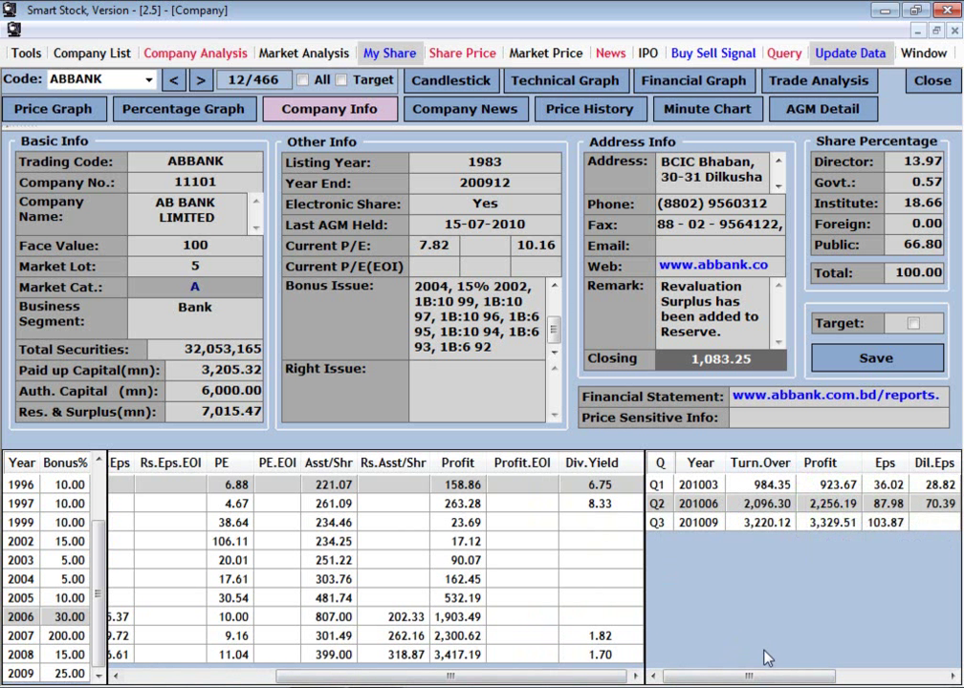
pyautogui.moveTo(761, 676); pyautogui.dragTo(869, 681)
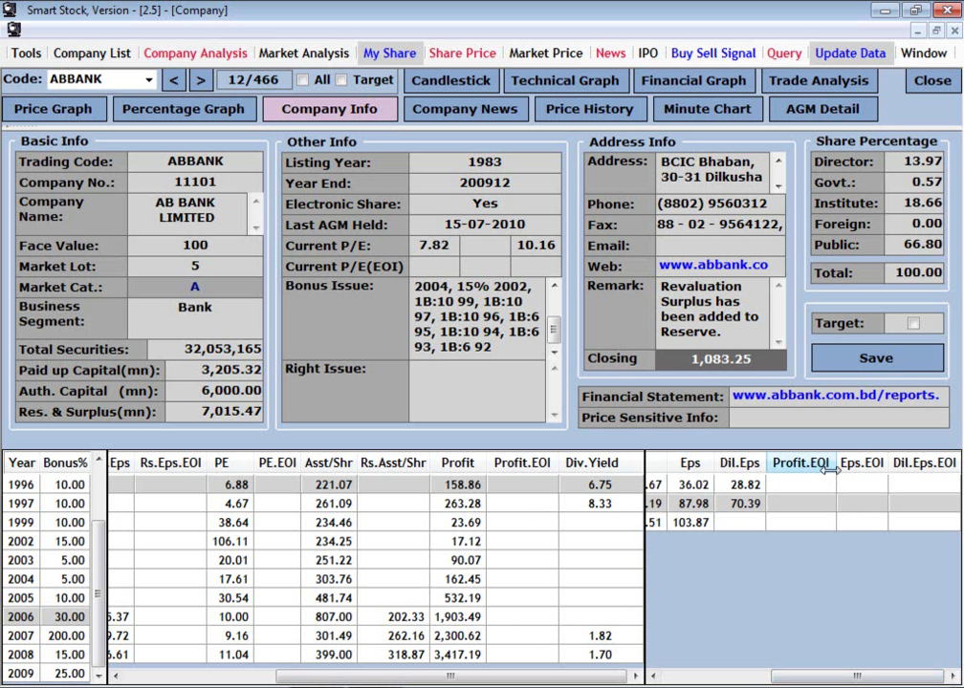
# Step: Load SINGERBD again and examine its Q3 profit and EPS with extra-ordinary income in the quarterly table
pyautogui.click(133, 80)
pyautogui.write('sinGERBD')
pyautogui.press('Return')
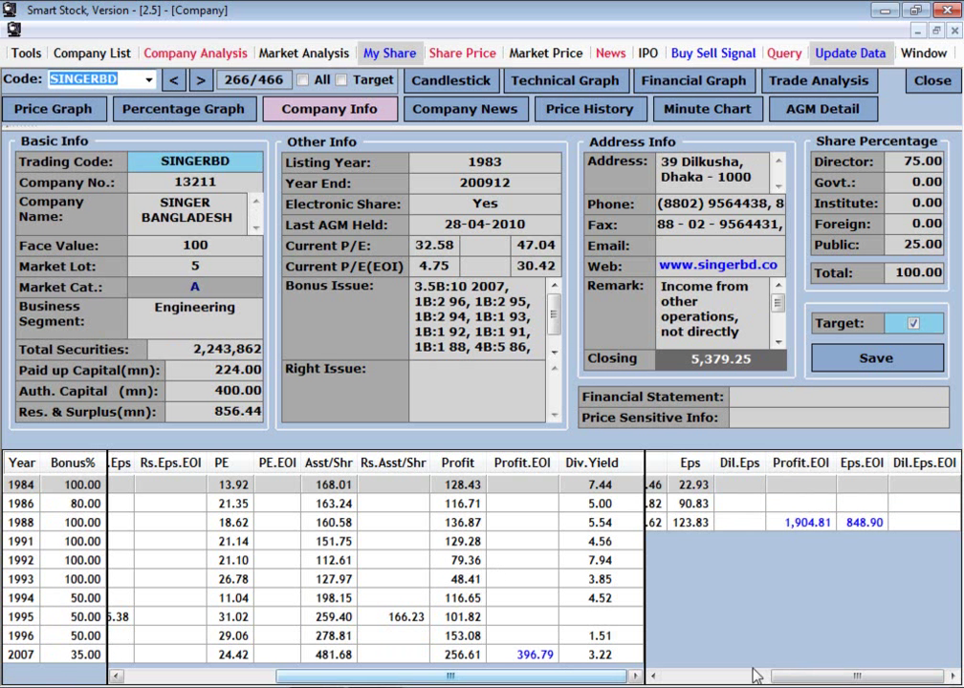
pyautogui.moveTo(828, 674)
pyautogui.mouseDown()
pyautogui.moveTo(794, 679)
pyautogui.moveTo(831, 685)
pyautogui.mouseUp()
pyautogui.click(851, 522)
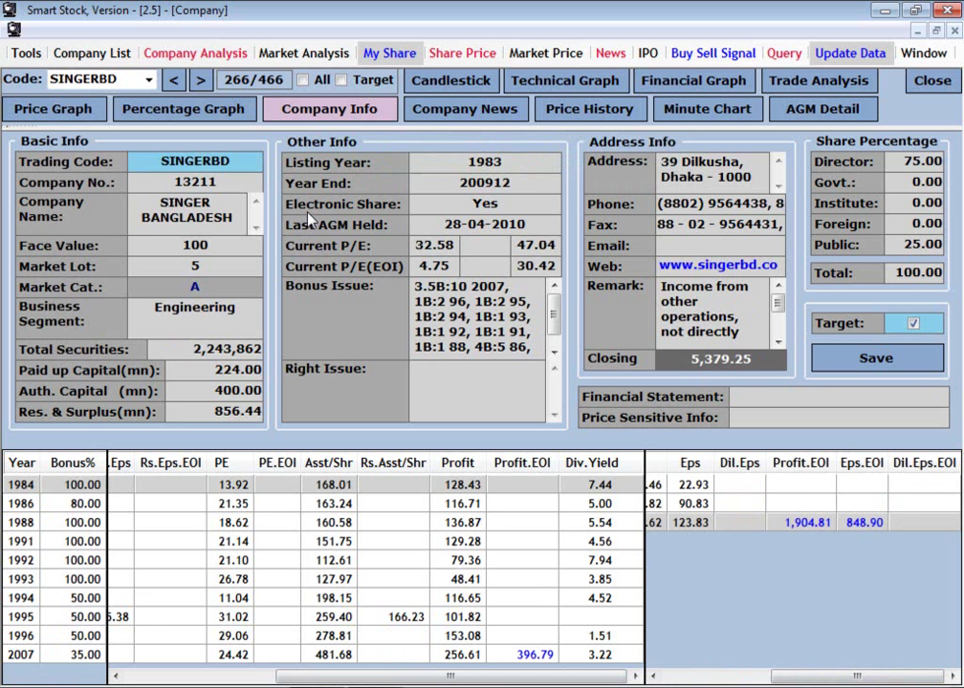
# Step: Open SINGERBD's company news and browse the complete list, reading the 28-Oct-10, 25-Mar-07 and 07-Nov-10 items
pyautogui.click(501, 111)
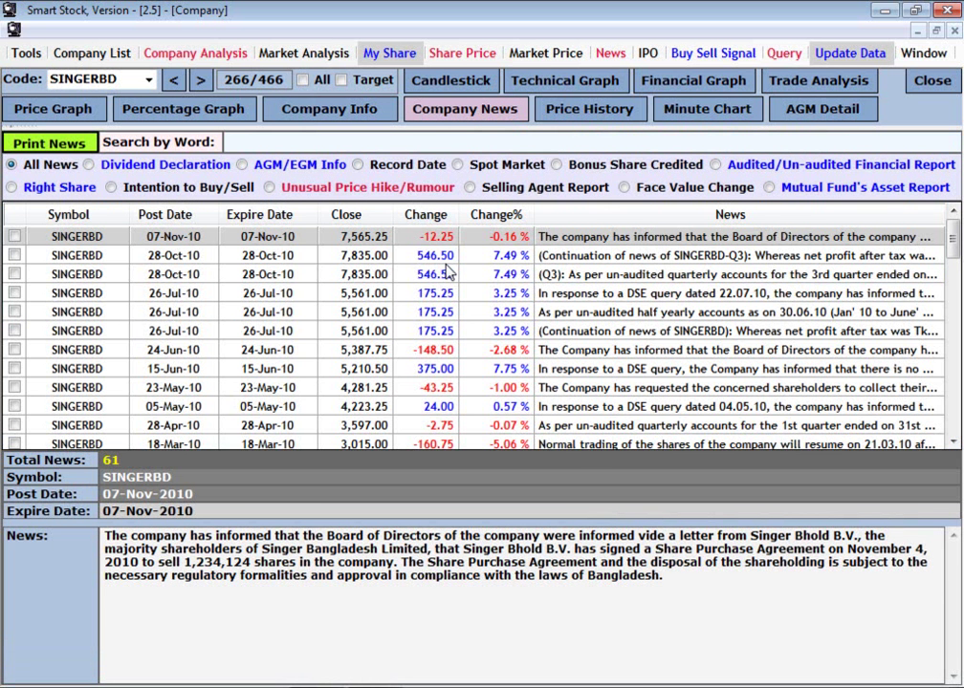
pyautogui.click(445, 264)
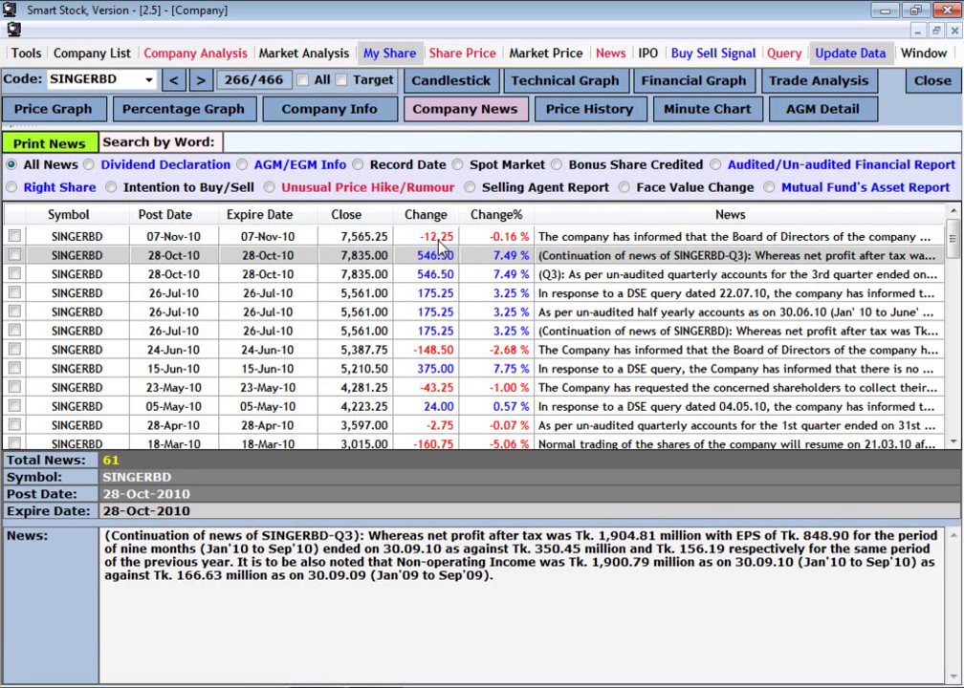
pyautogui.click(439, 238)
pyautogui.scroll(-2, 469, 287)
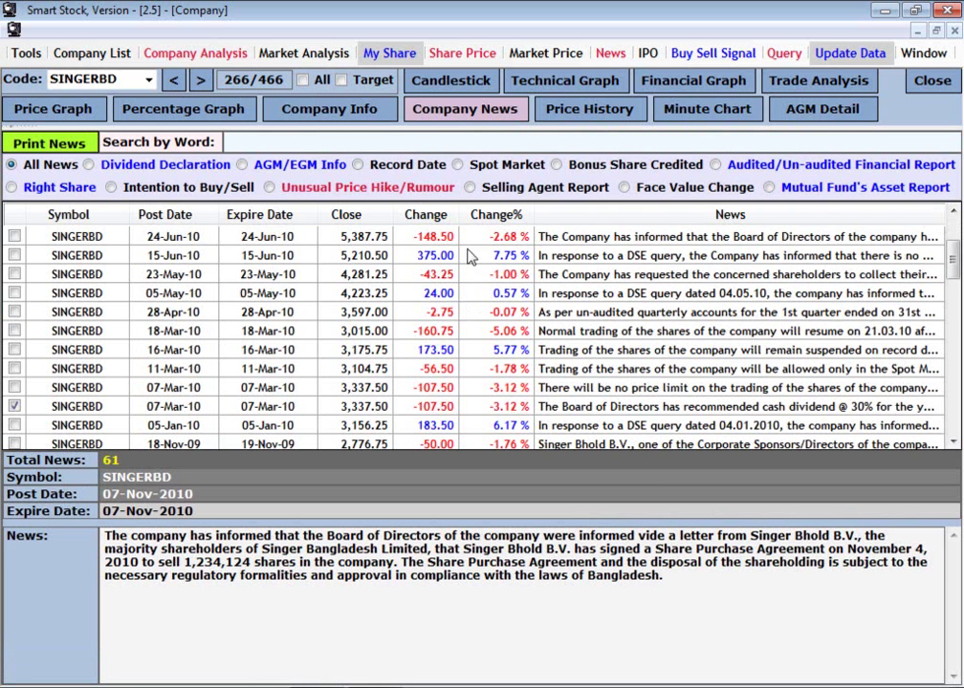
pyautogui.scroll(-15, 494, 339)
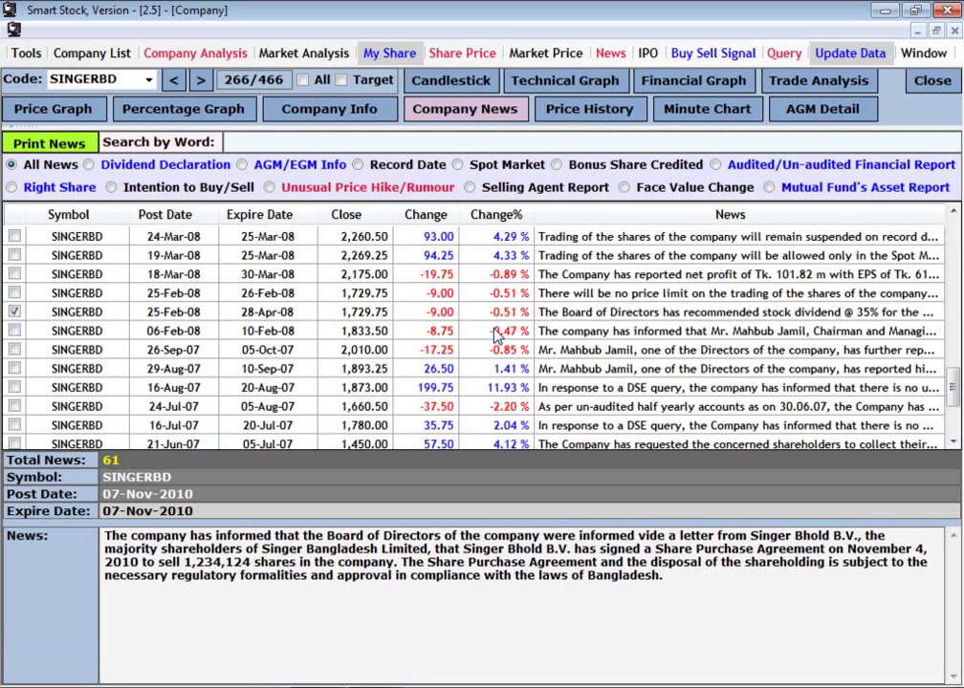
pyautogui.click(328, 426)
pyautogui.scroll(16, 394, 378)
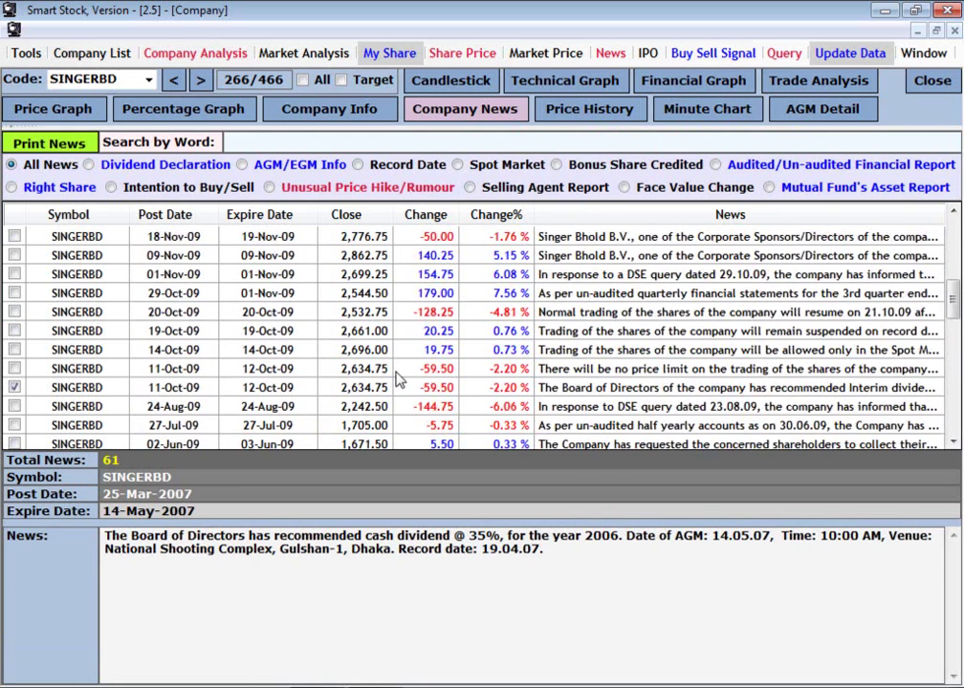
pyautogui.click(410, 239)
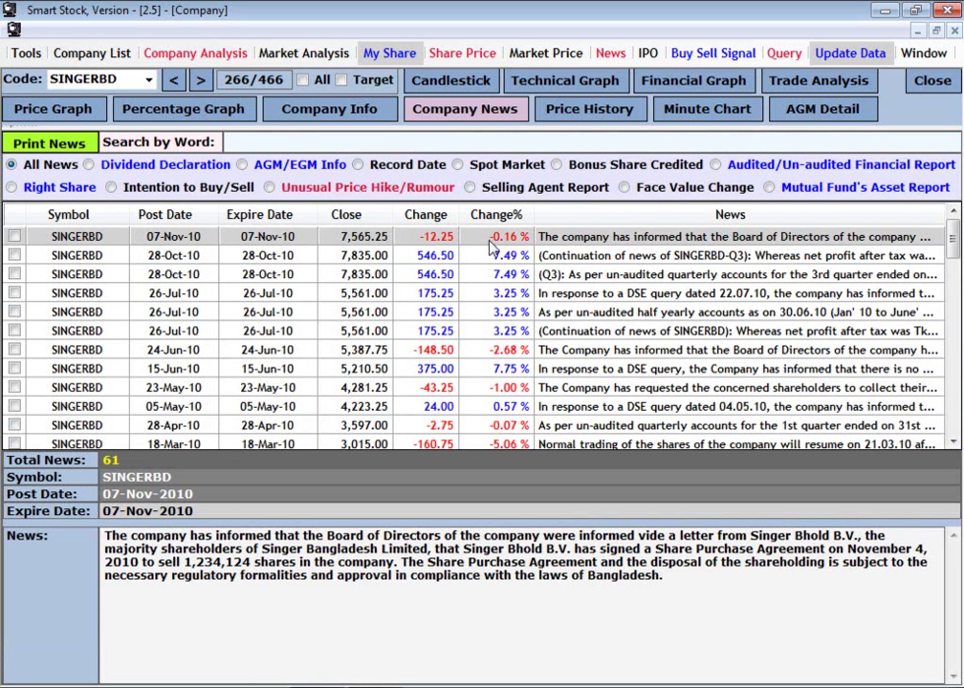
# Step: Read SINGERBD's dividend news of 07-Mar-10 and compare the price changes of the news items up to 28-Apr-10
pyautogui.scroll(-3, 497, 265)
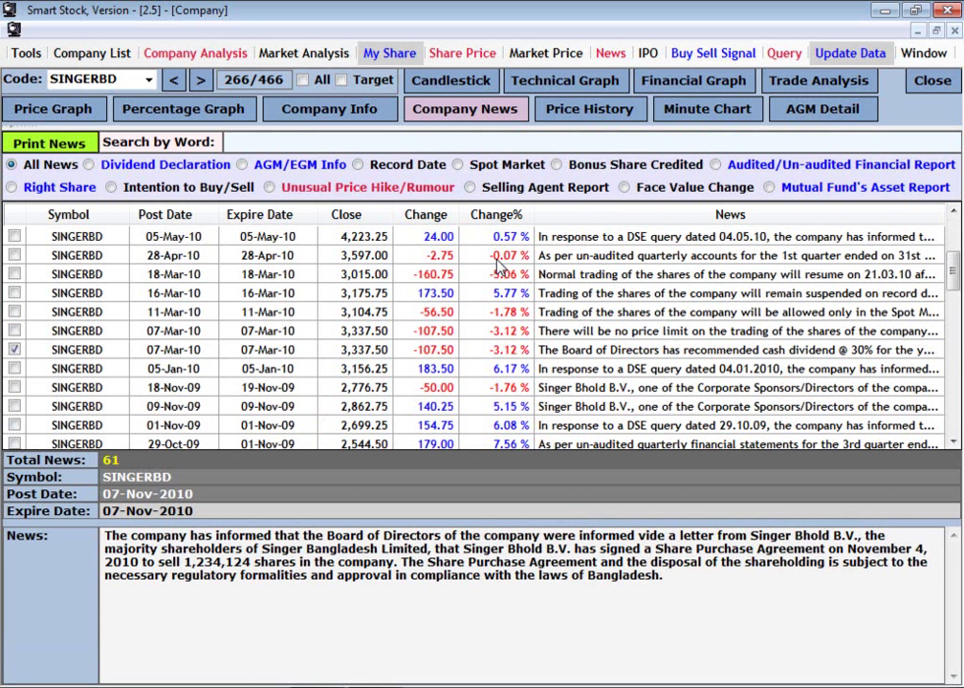
pyautogui.click(328, 354)
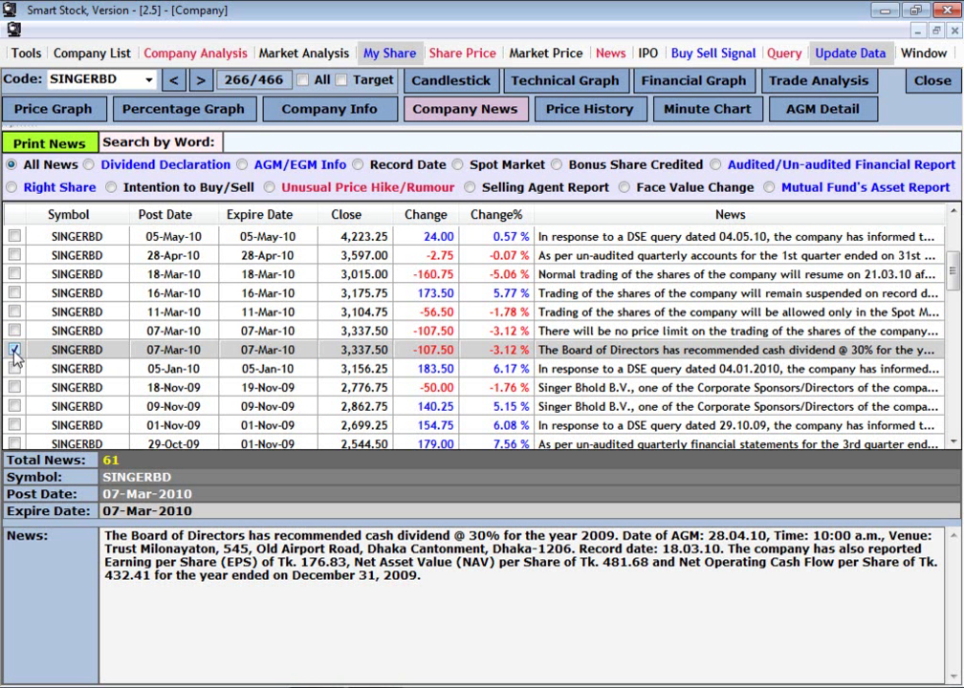
pyautogui.click(177, 350)
pyautogui.click(510, 350)
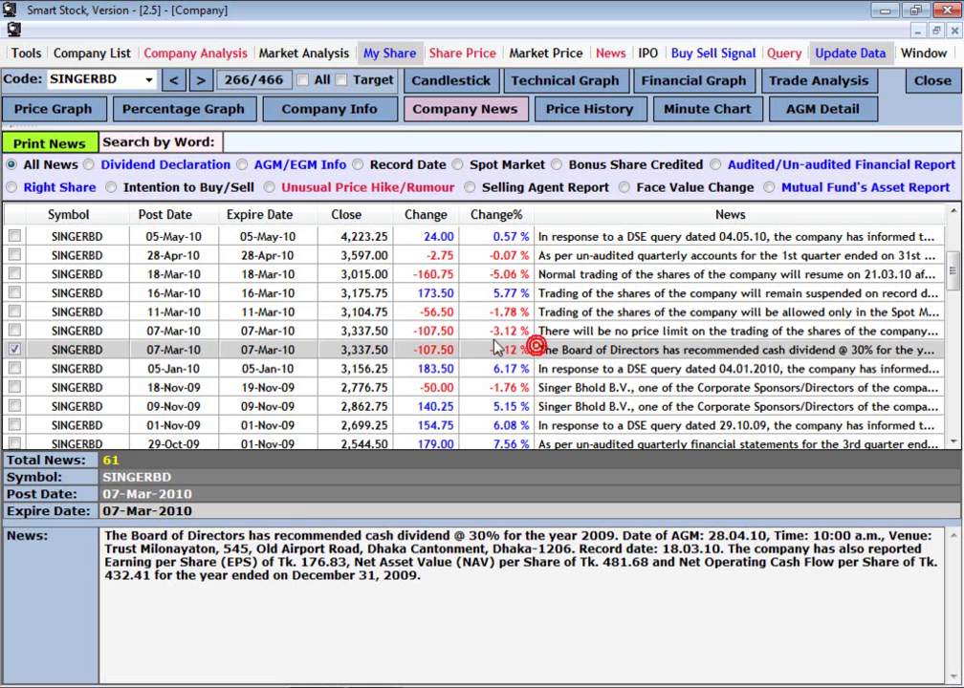
pyautogui.click(495, 316)
pyautogui.click(499, 274)
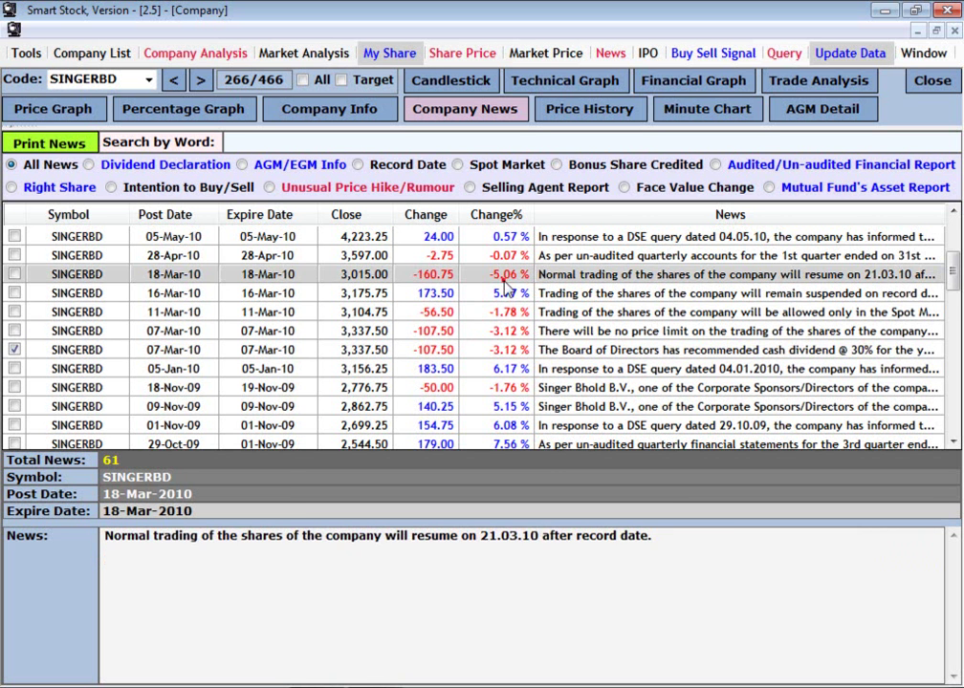
pyautogui.click(497, 255)
pyautogui.scroll(3, 475, 243)
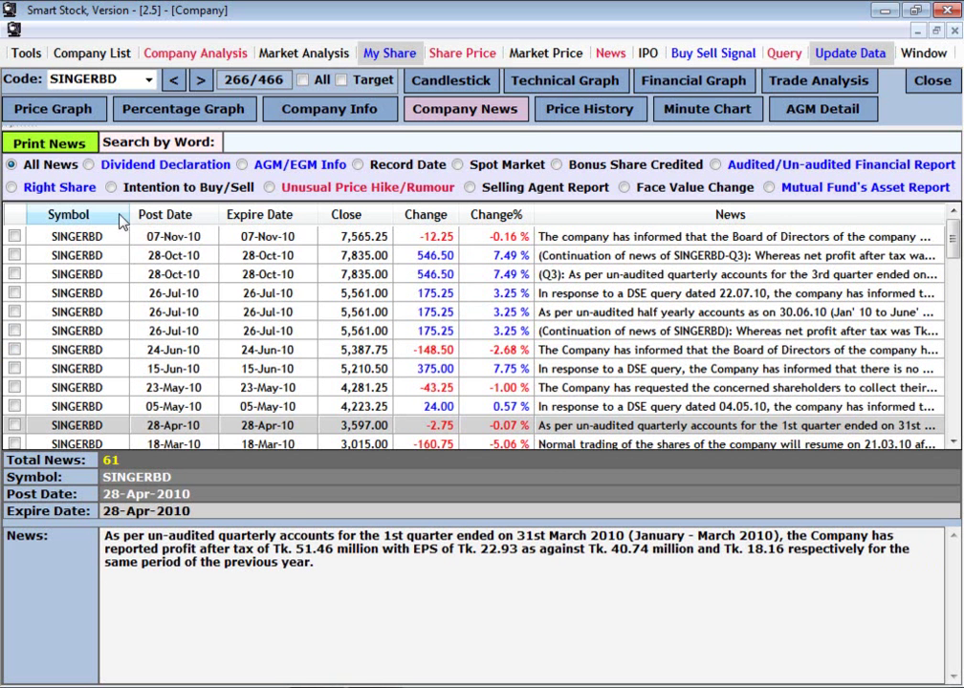
# Step: Filter SINGERBD's news to Dividend Declaration and read the 11-Oct-09, 25-Feb-08 and 25-Mar-07 declarations
pyautogui.click(173, 171)
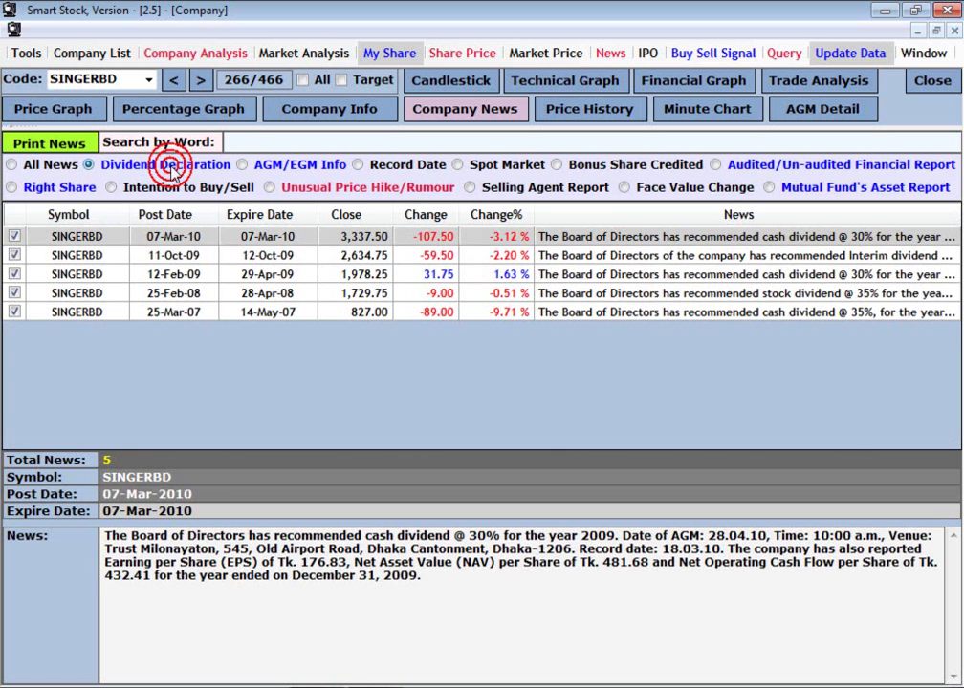
pyautogui.click(639, 254)
pyautogui.click(639, 293)
pyautogui.click(622, 316)
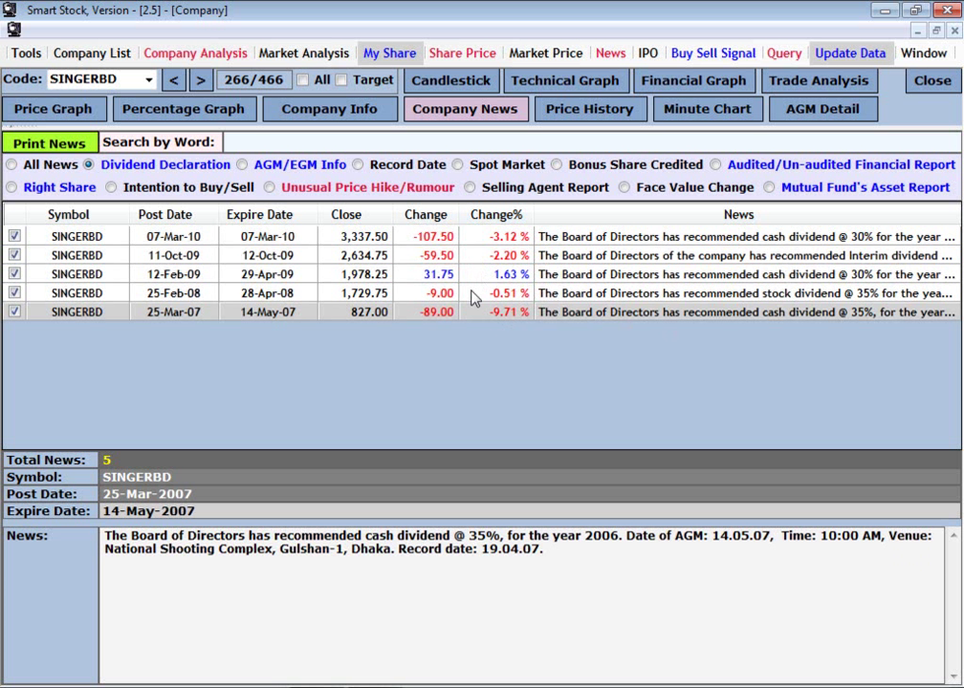
# Step: Filter SINGERBD's news to AGM/EGM Info
pyautogui.click(302, 165)
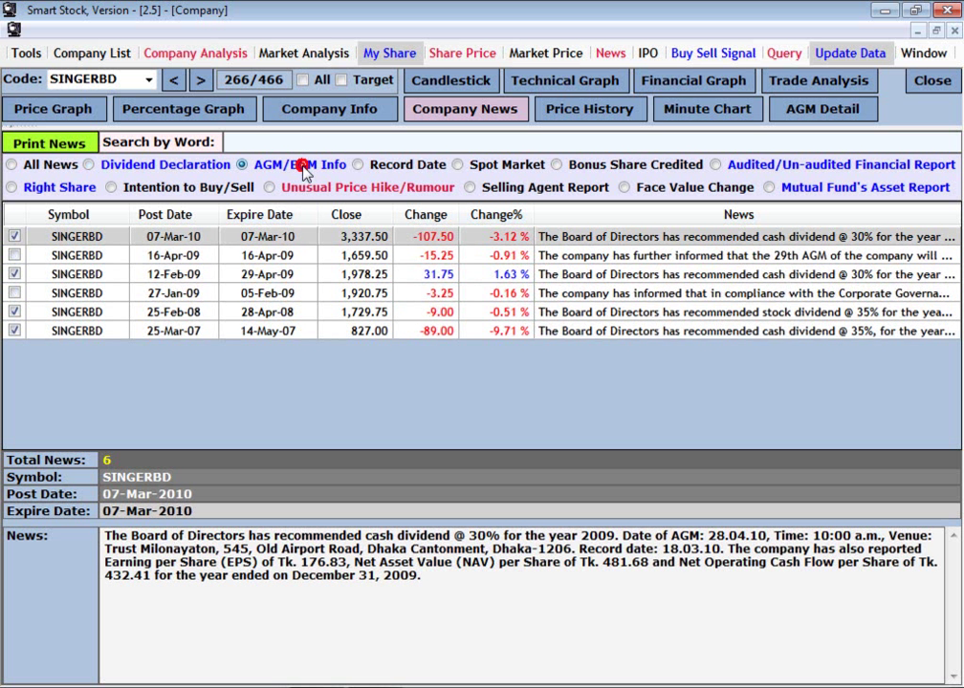
# Step: Filter SINGERBD's news to Record Date and read the 19-Oct-09 item
pyautogui.click(418, 165)
pyautogui.click(497, 328)
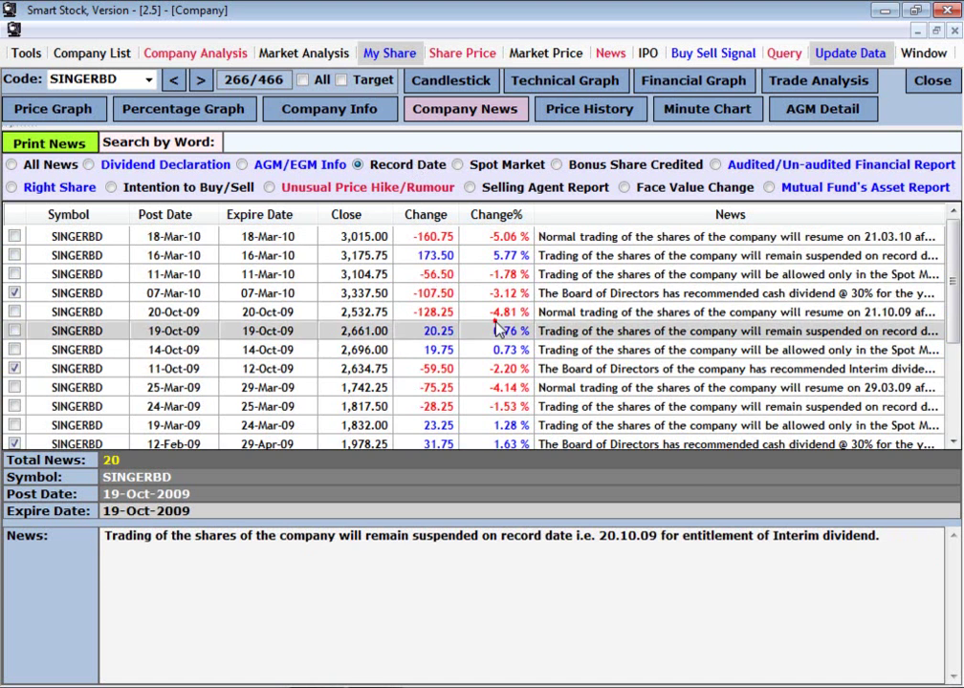
pyautogui.scroll(-3, 497, 328)
pyautogui.scroll(2, 511, 312)
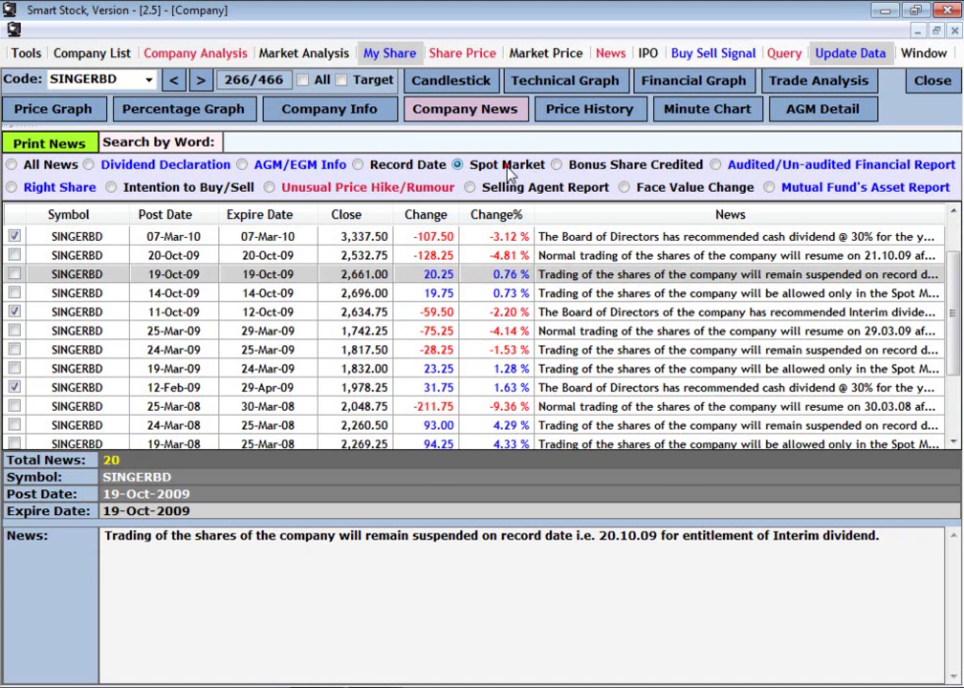
# Step: Browse SINGERBD's news under Bonus Share Credited, Audited/Un-audited Financial Report and Right Share
pyautogui.click(621, 167)
pyautogui.click(775, 166)
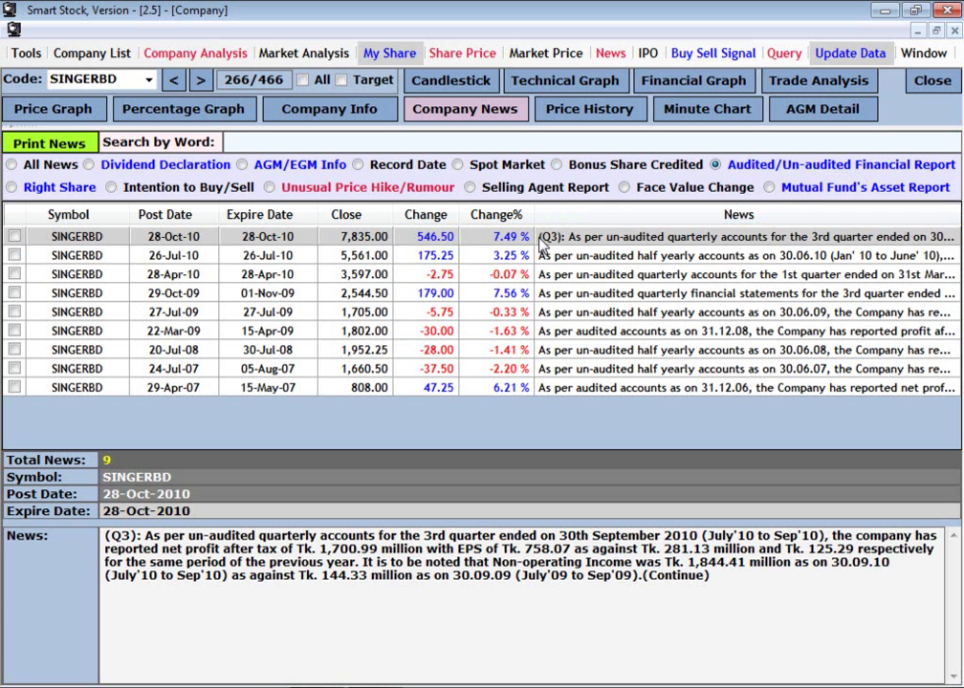
pyautogui.click(63, 190)
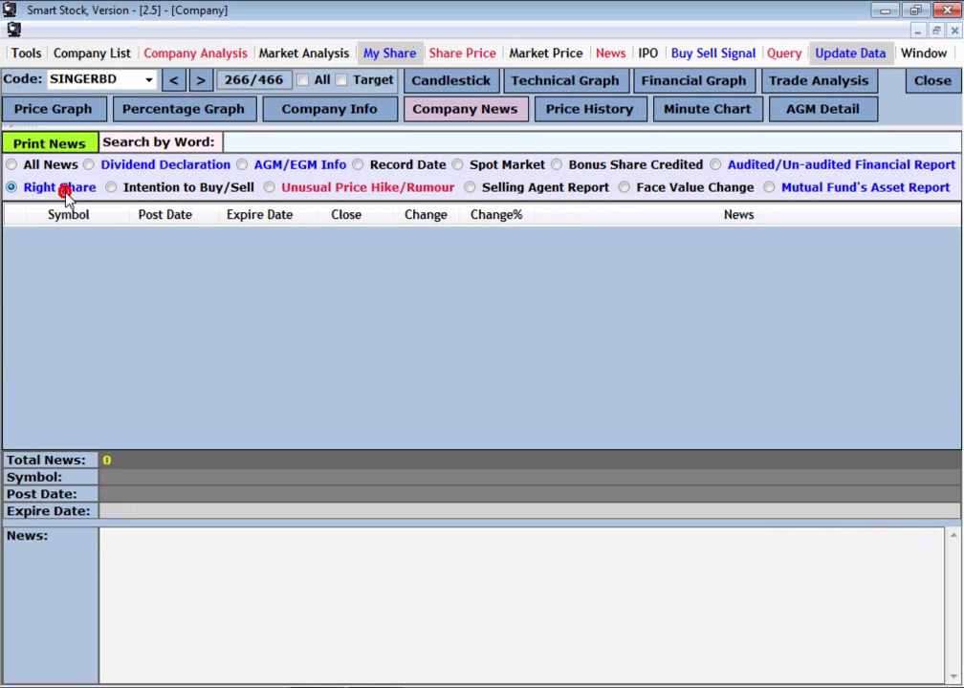
# Step: Switch the company code to SIBL and open its right share news item posted 19-Nov-08
pyautogui.click(100, 81)
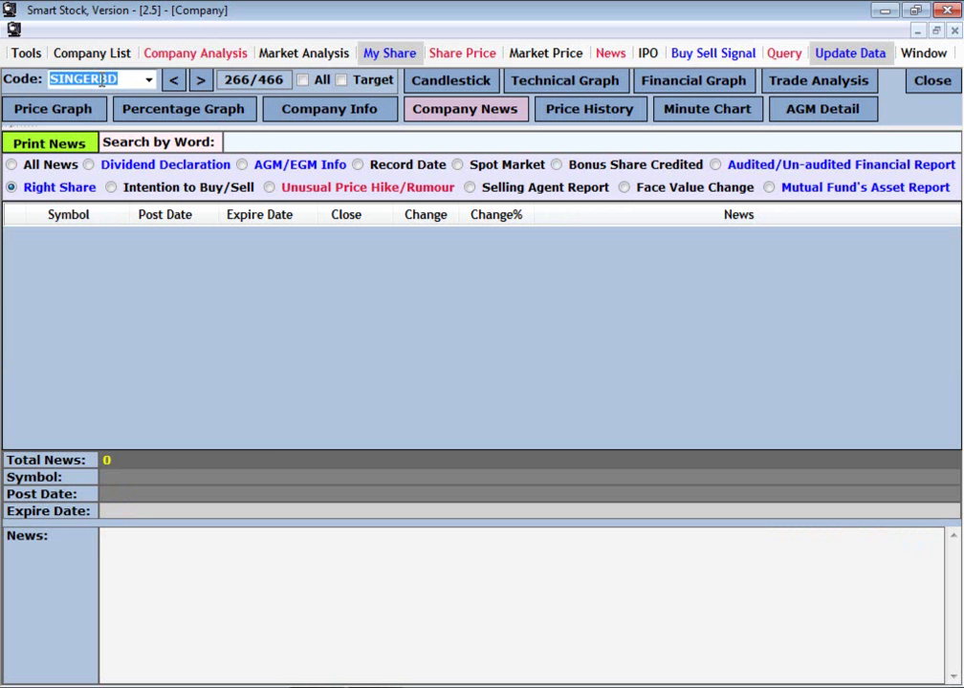
pyautogui.write('sib')
pyautogui.press('Return')
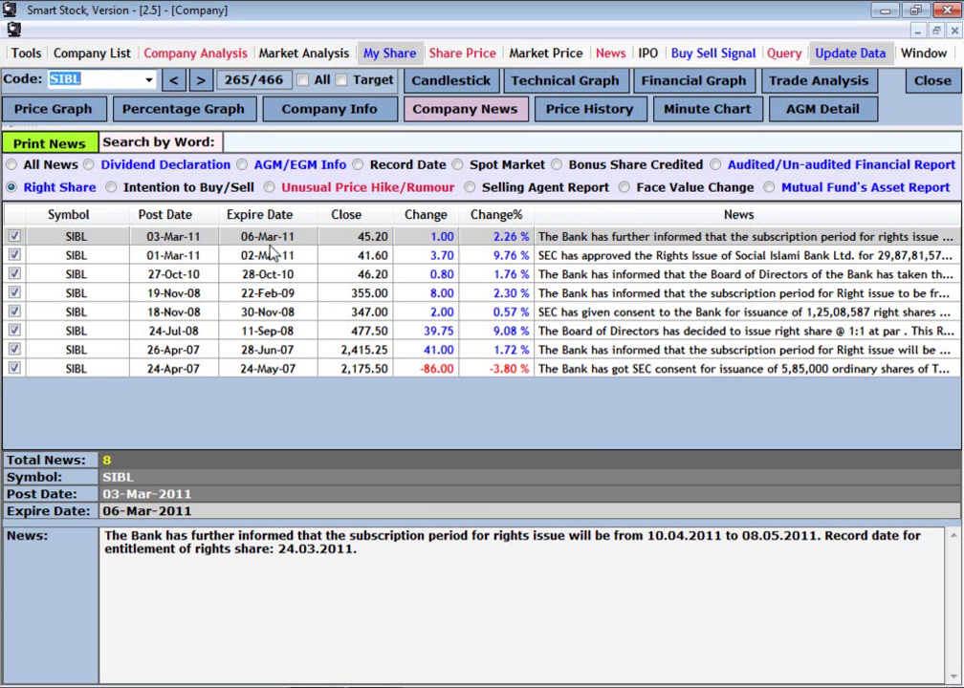
pyautogui.click(381, 294)
# Step: Browse SIBL's news by category, from Intention to Buy/Sell through Face Value Change to Mutual Fund's Asset Report
pyautogui.click(194, 188)
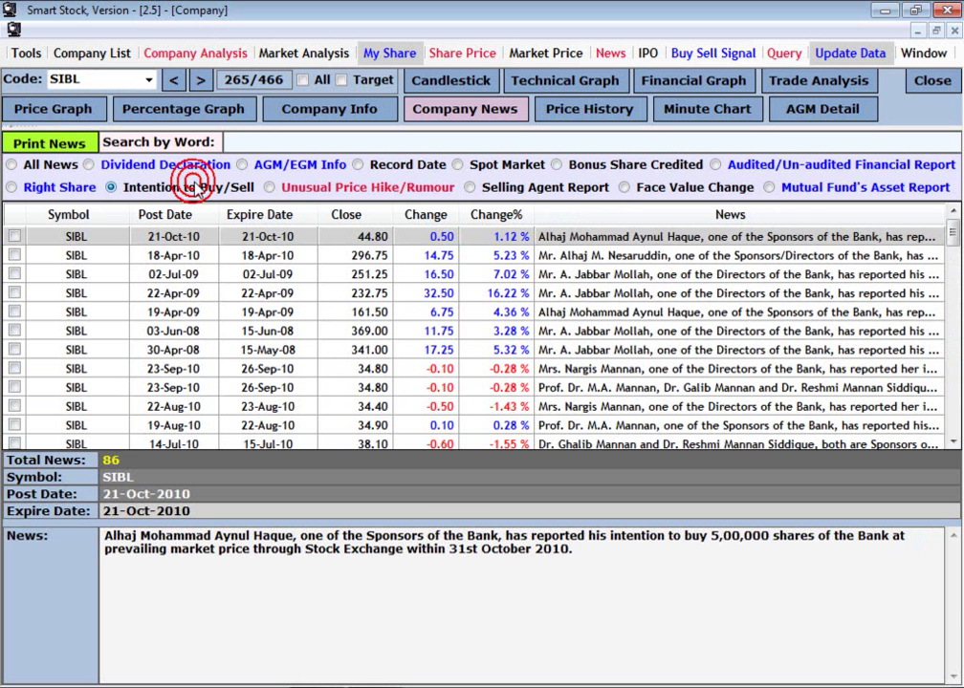
pyautogui.click(370, 274)
pyautogui.click(419, 188)
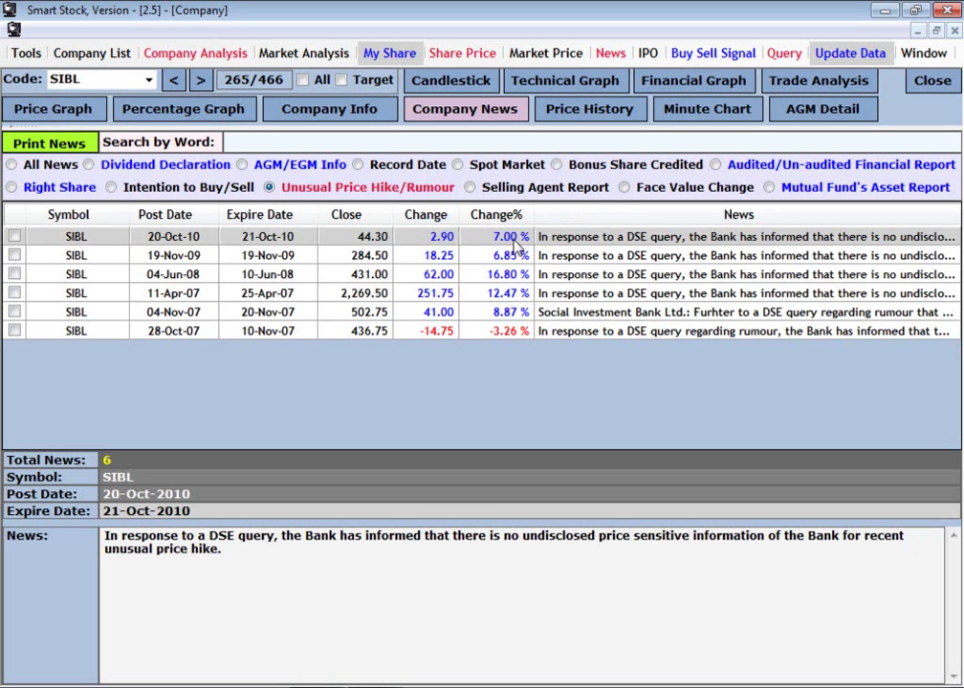
pyautogui.click(574, 189)
pyautogui.click(707, 189)
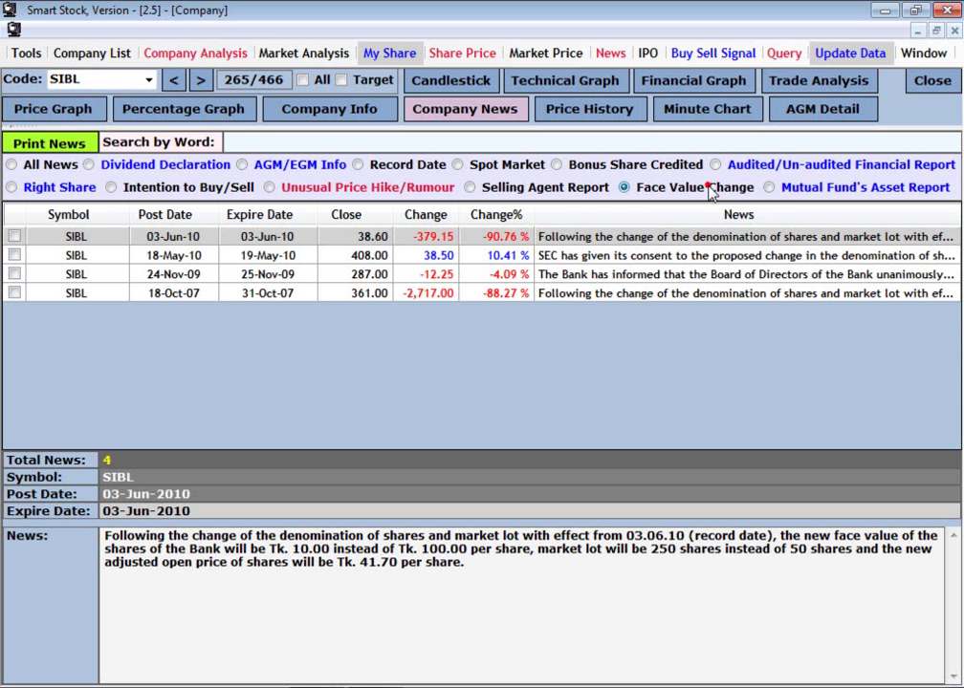
pyautogui.click(843, 189)
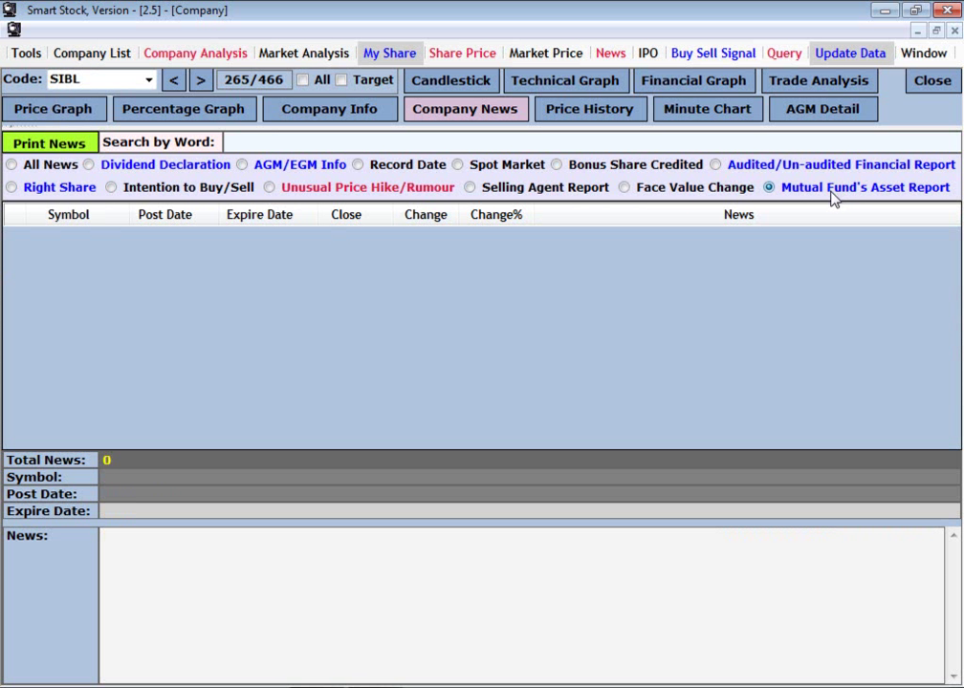
# Step: Show all SIBL news and search it for the word "company"
pyautogui.click(45, 165)
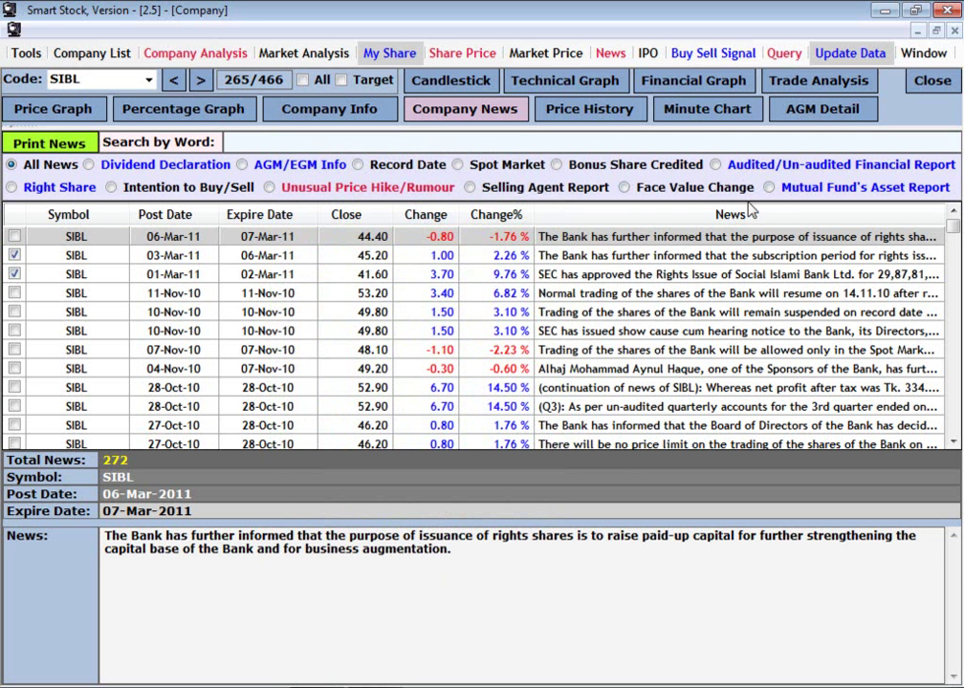
pyautogui.moveTo(370, 140)
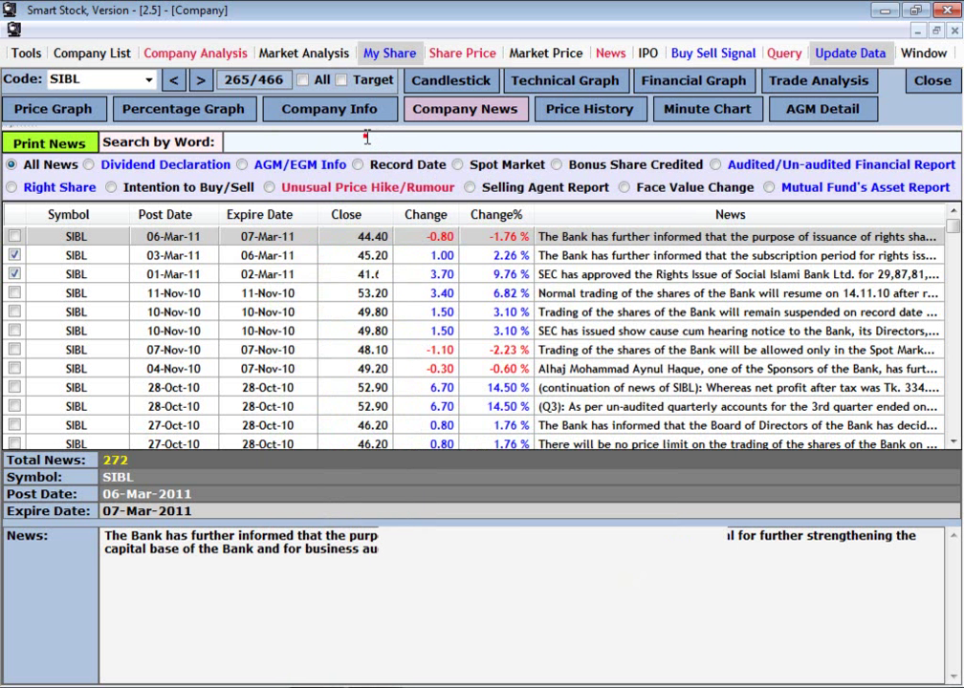
pyautogui.write('company')
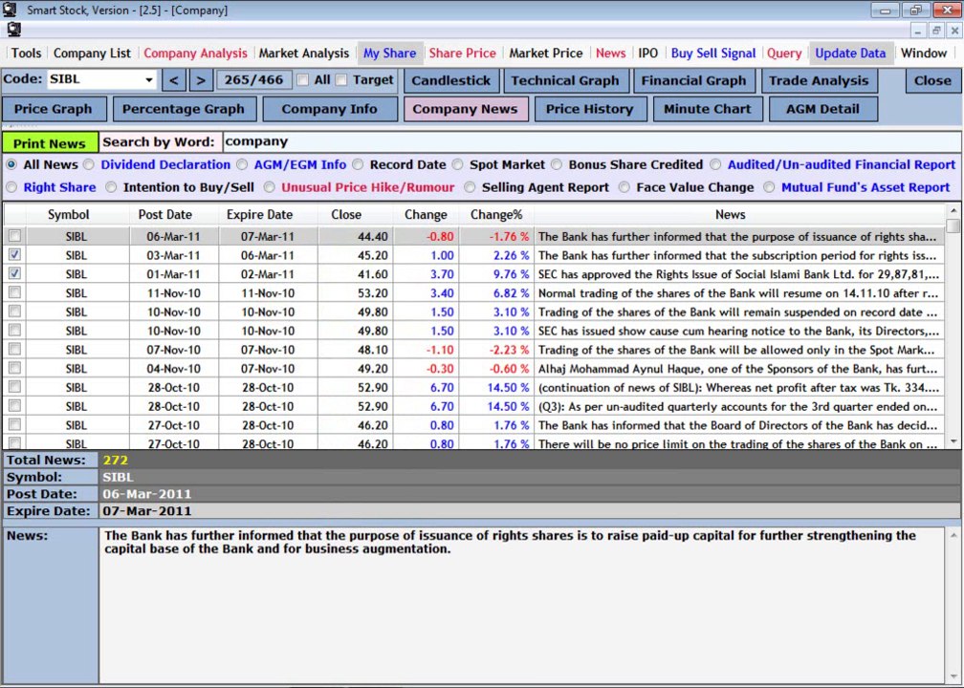
pyautogui.press('Return')
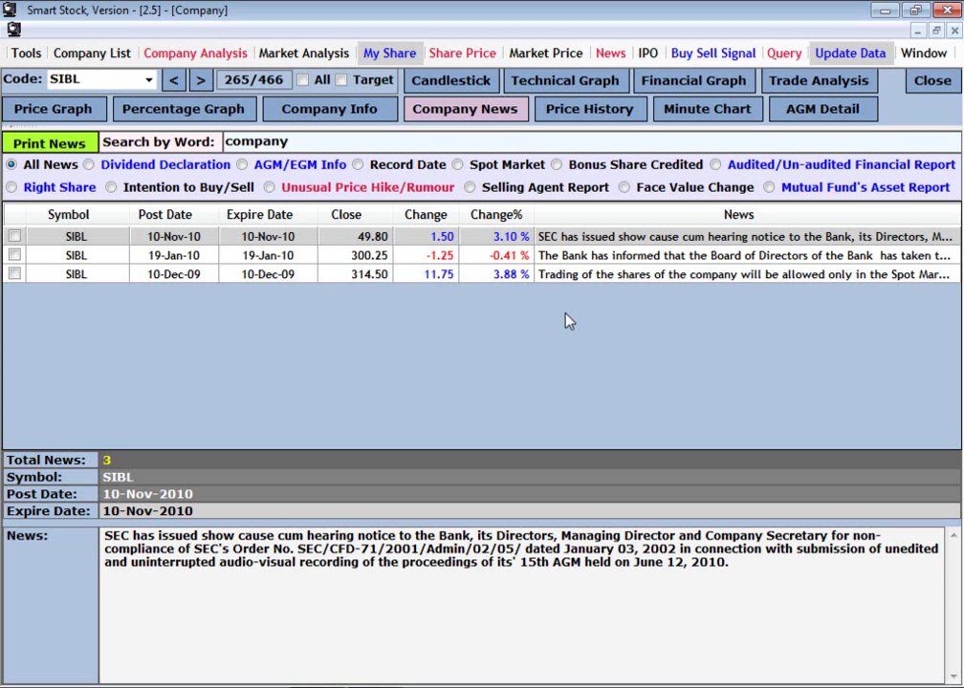
# Step: Read the matching news items posted 19-Jan-10, 10-Dec-09 and 10-Nov-10
pyautogui.click(551, 257)
pyautogui.click(546, 277)
pyautogui.click(550, 257)
pyautogui.click(546, 236)
# Step: Narrow the SIBL news search to items containing both words with "company^director"
pyautogui.click(405, 141)
pyautogui.write('irector')
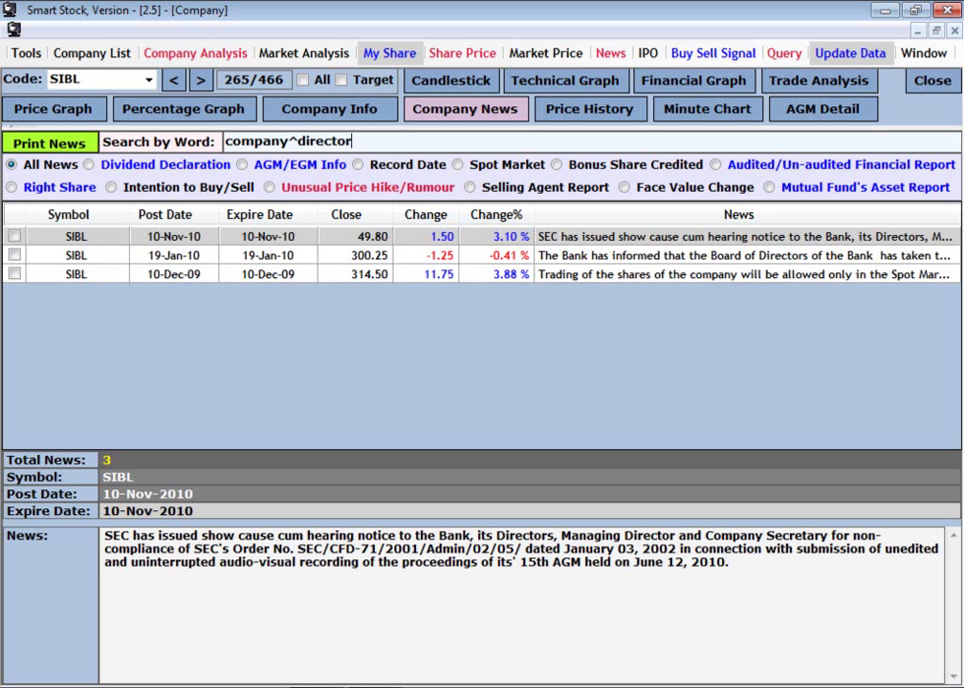
pyautogui.press('Return')
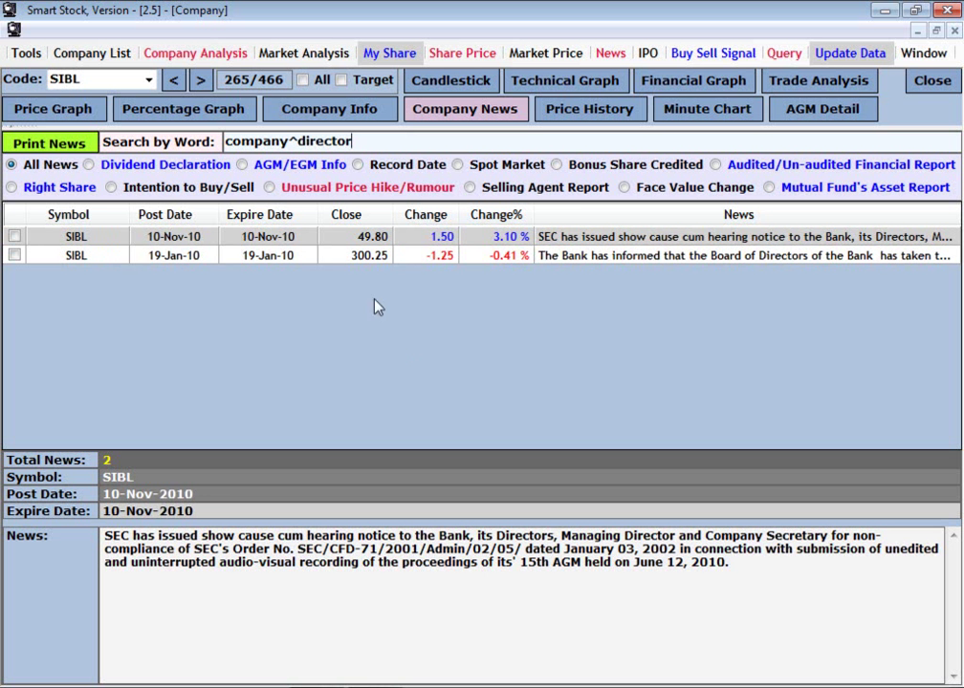
# Step: Add a third required word so the news search reads "company^director^show"
pyautogui.moveTo(228, 140); pyautogui.dragTo(275, 140)
pyautogui.click(299, 141)
pyautogui.doubleClick(302, 141)
pyautogui.click(392, 140)
pyautogui.write('^show')
pyautogui.press('Return')
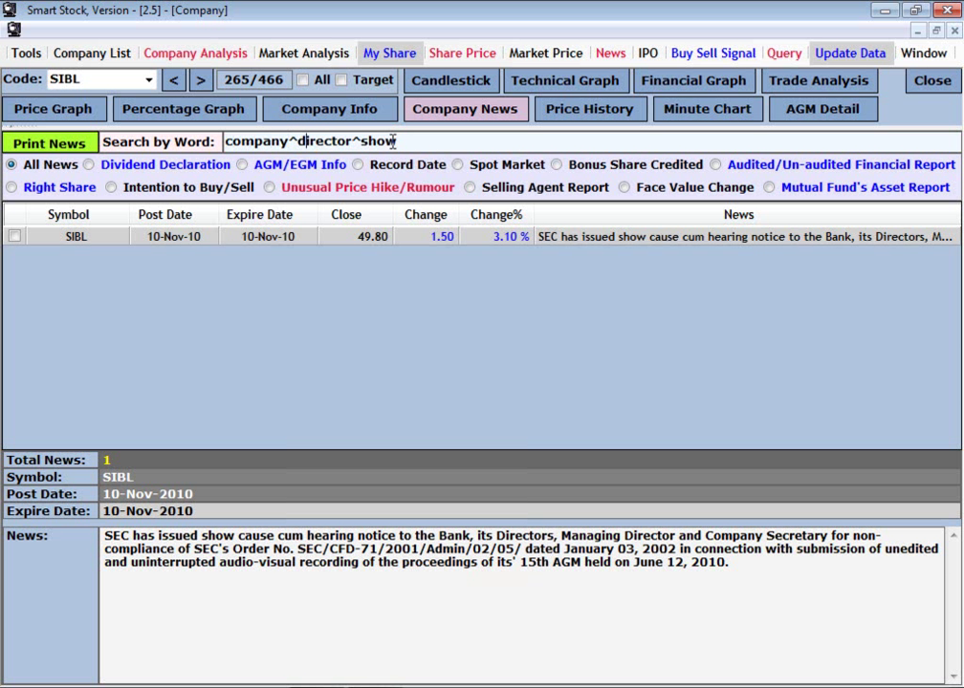
# Step: Change the news search to match either word with "company#director"
pyautogui.press('BackSpace')
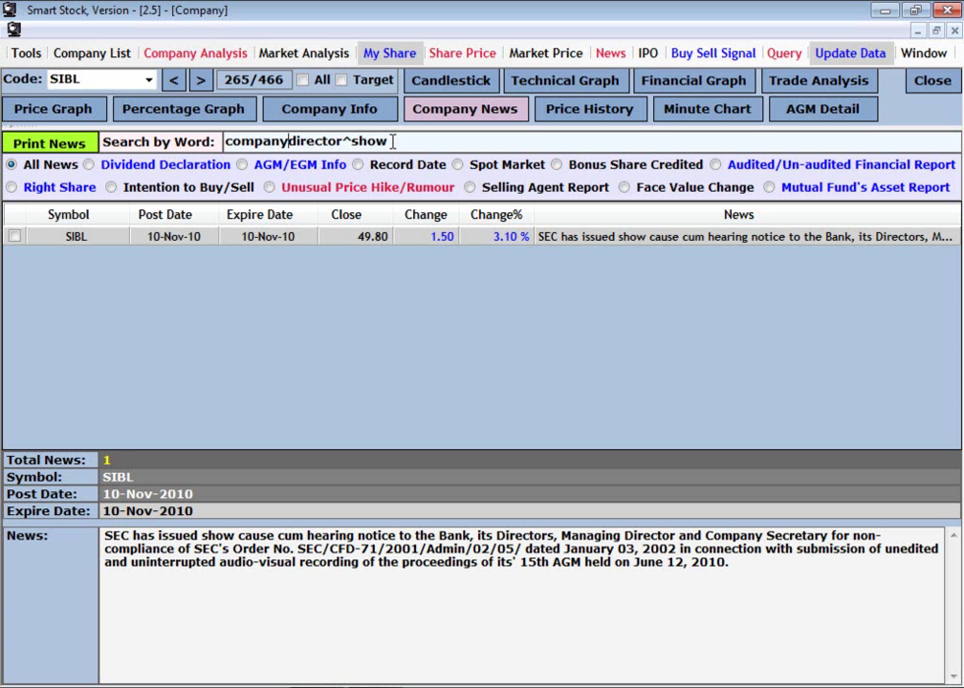
pyautogui.write('#')
pyautogui.press('Delete')
pyautogui.press('Delete')
pyautogui.press('Delete')
pyautogui.press('Delete')
pyautogui.press('Delete')
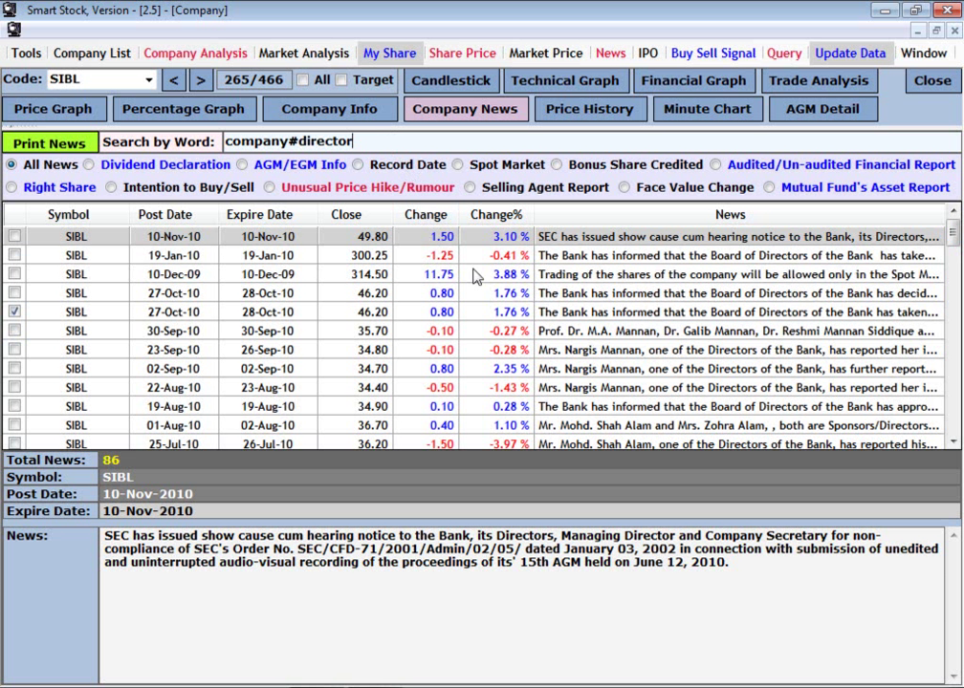
# Step: Read the first 27-Oct-10 item and look through the rest of the matching news list
pyautogui.click(492, 293)
pyautogui.scroll(-2, 497, 261)
pyautogui.scroll(-14, 497, 263)
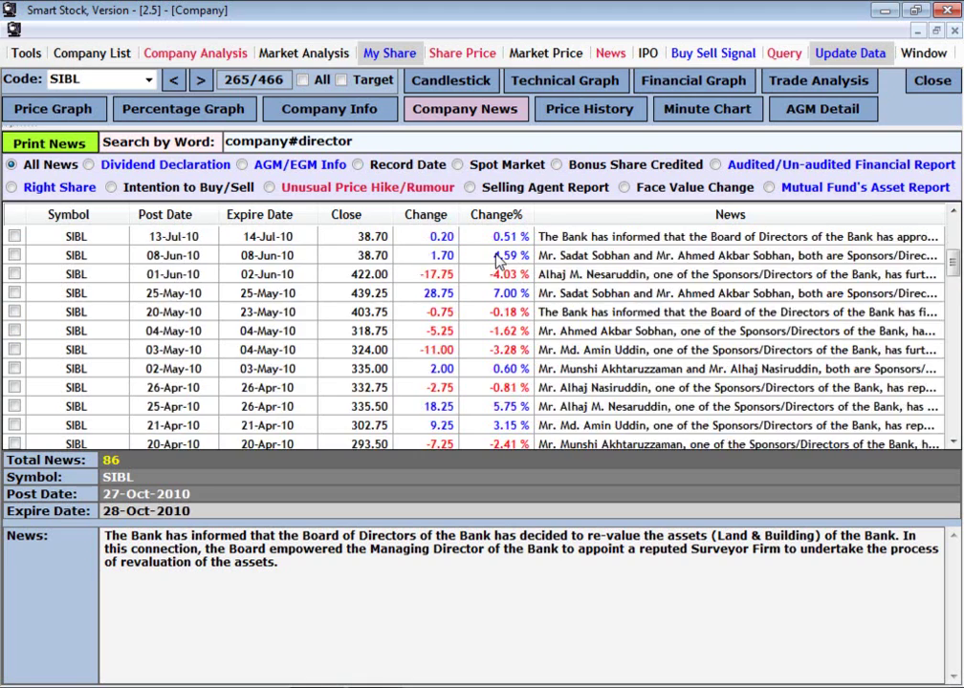
pyautogui.scroll(16, 498, 271)
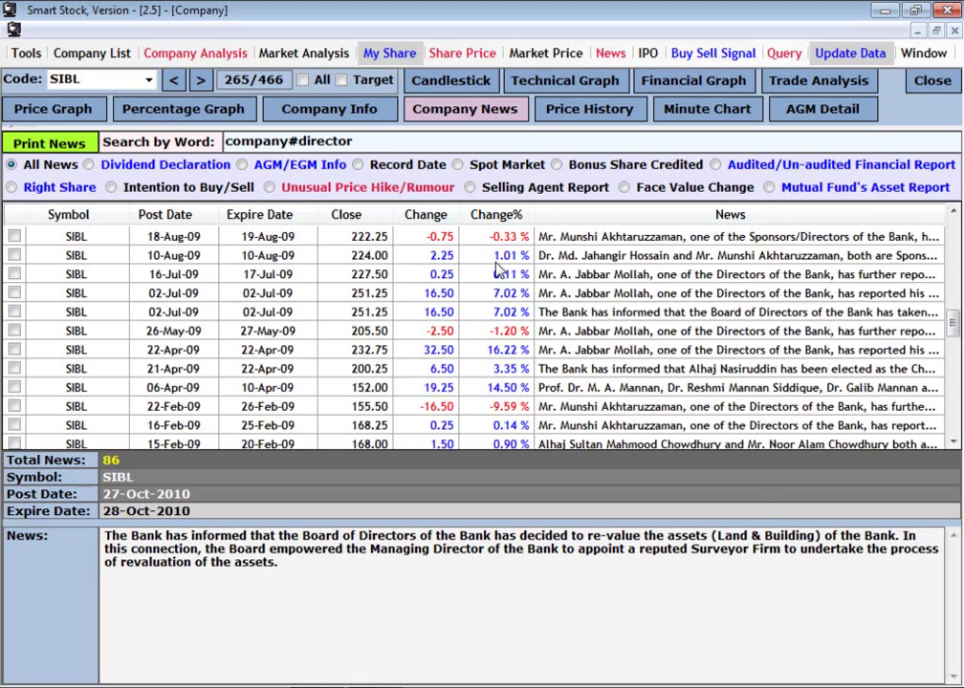
# Step: Extend the either-word news search to "company#director^show"
pyautogui.click(414, 141)
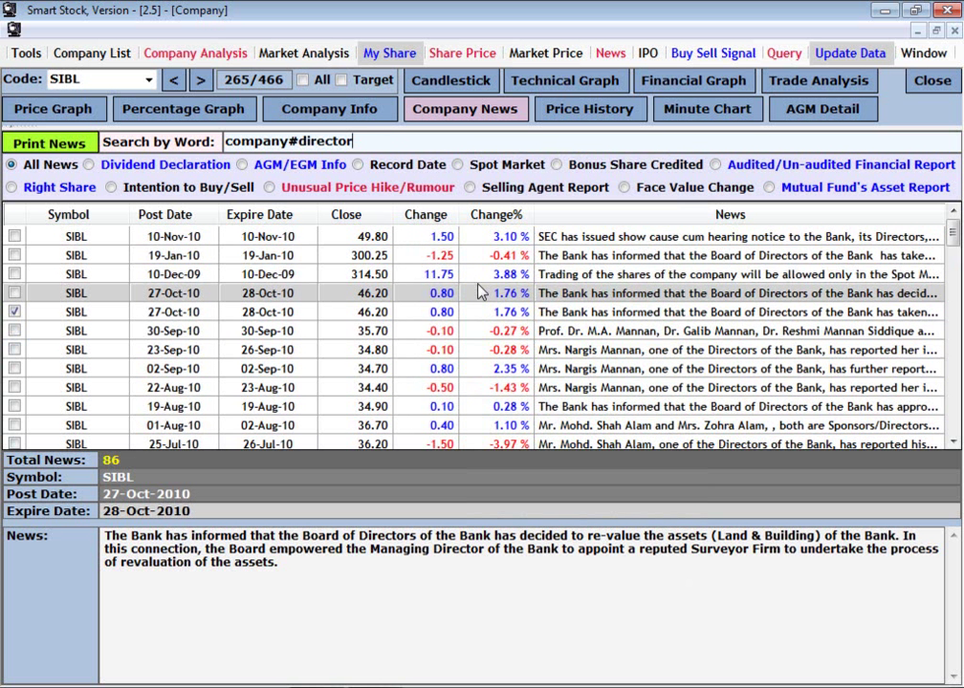
pyautogui.write('^show')
pyautogui.press('Return')
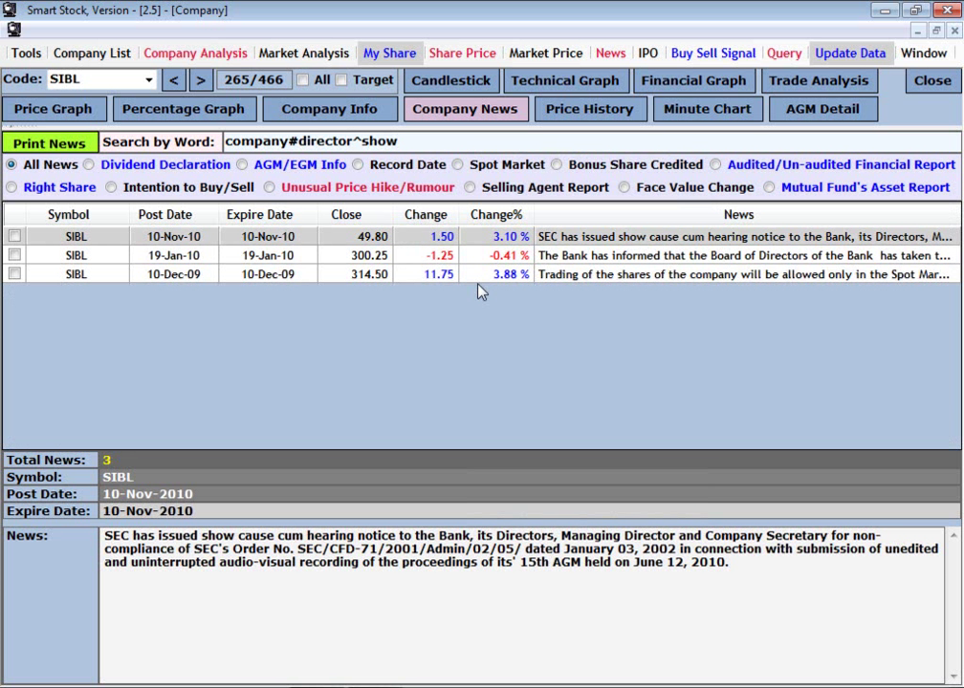
# Step: Clear the word search to list all SIBL news, and select the item posted 03-Mar-11
pyautogui.doubleClick(406, 141)
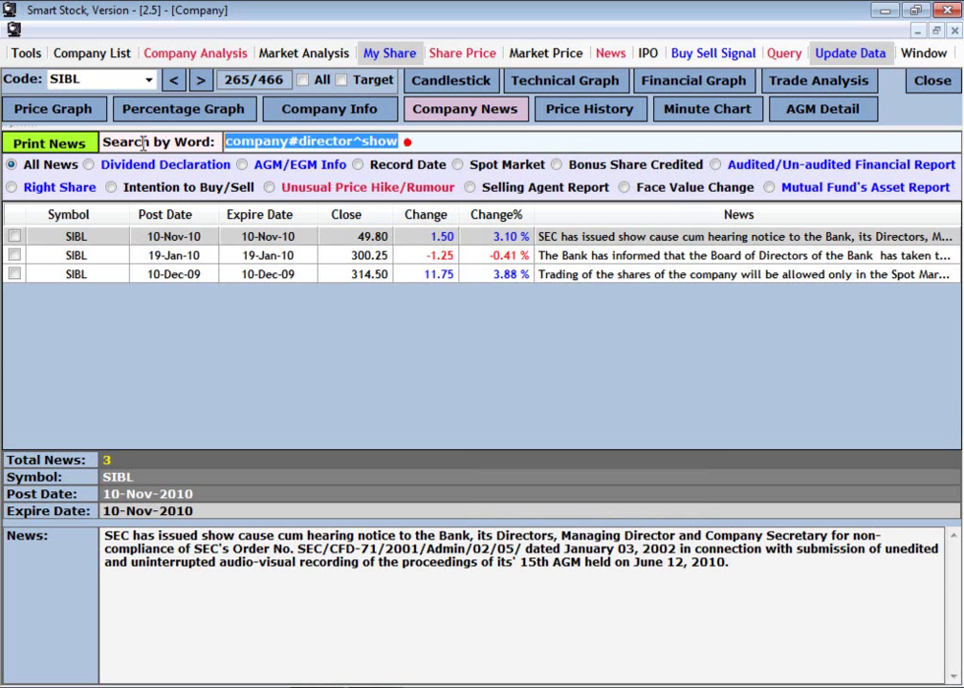
pyautogui.press('BackSpace')
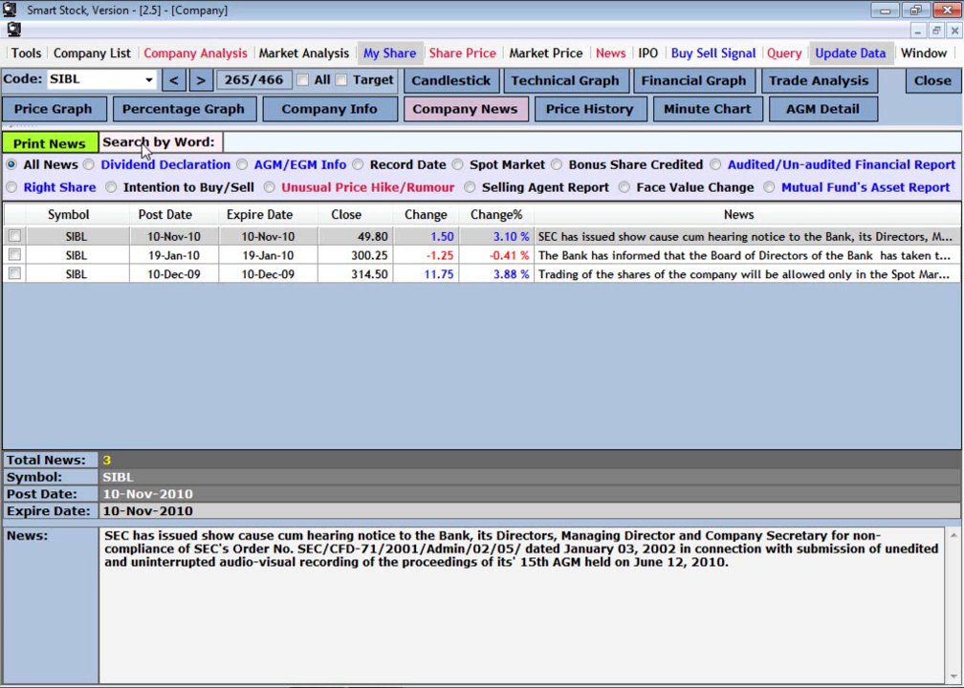
pyautogui.press('Return')
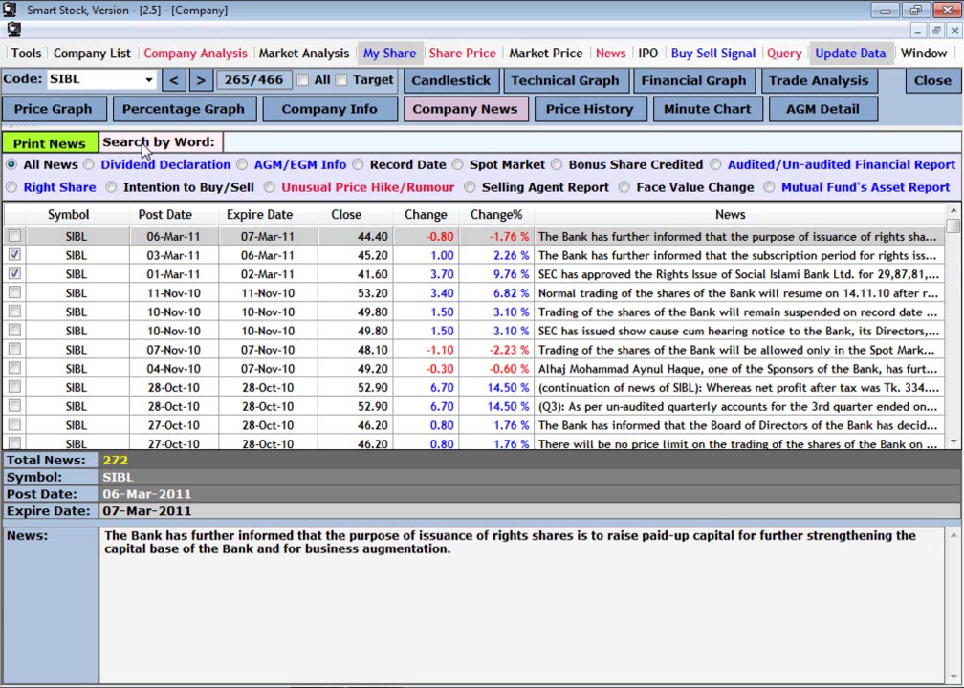
pyautogui.click(330, 257)
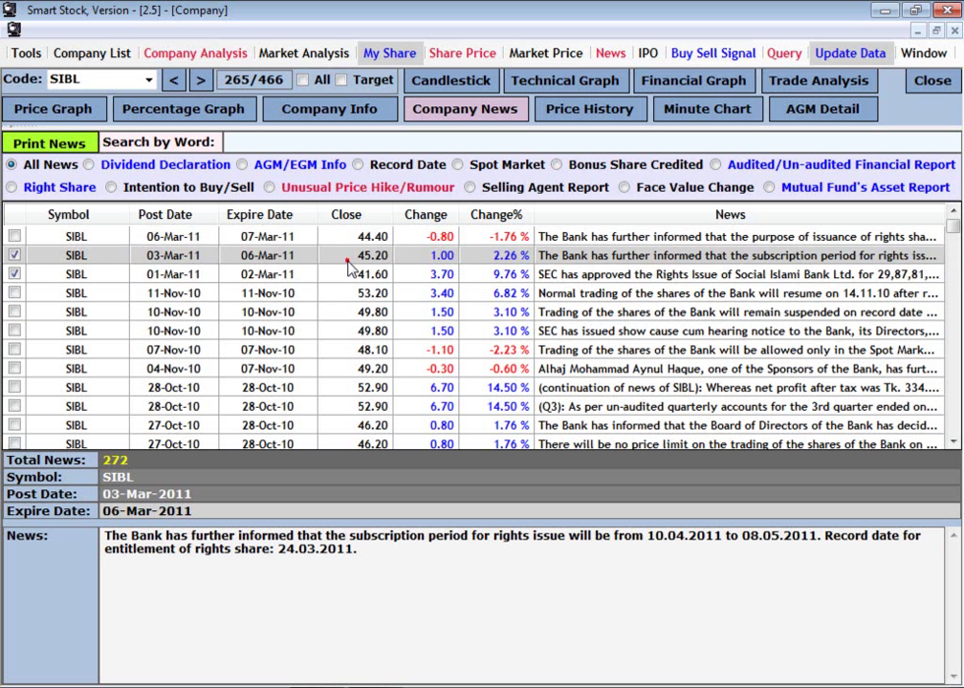
# Step: Open the print report of all SIBL news and look through its first pages
pyautogui.click(76, 144)
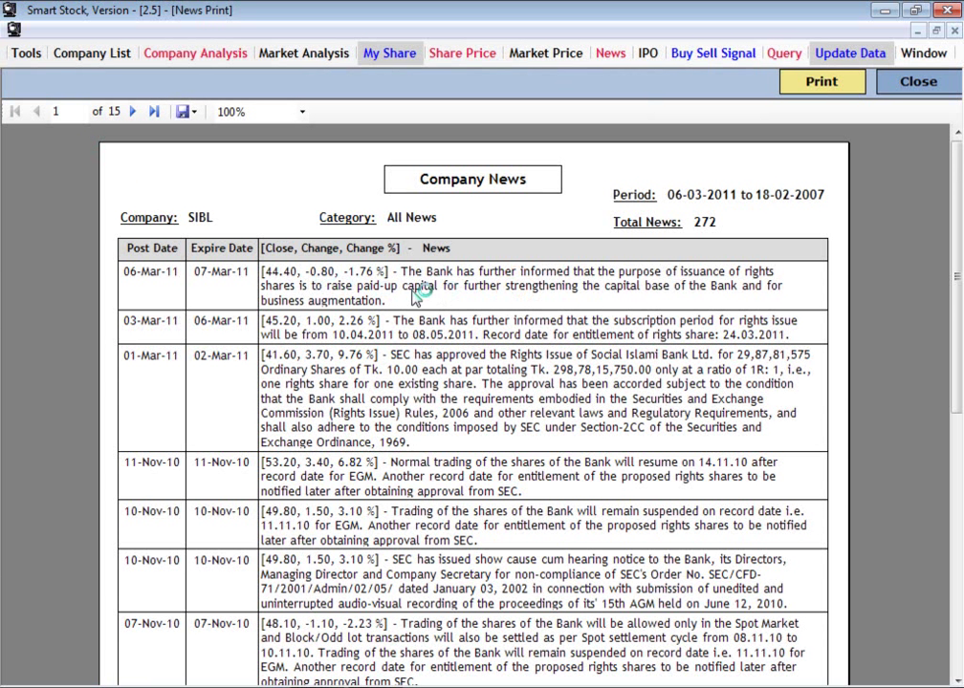
pyautogui.scroll(-1, 478, 308)
pyautogui.scroll(-9, 471, 318)
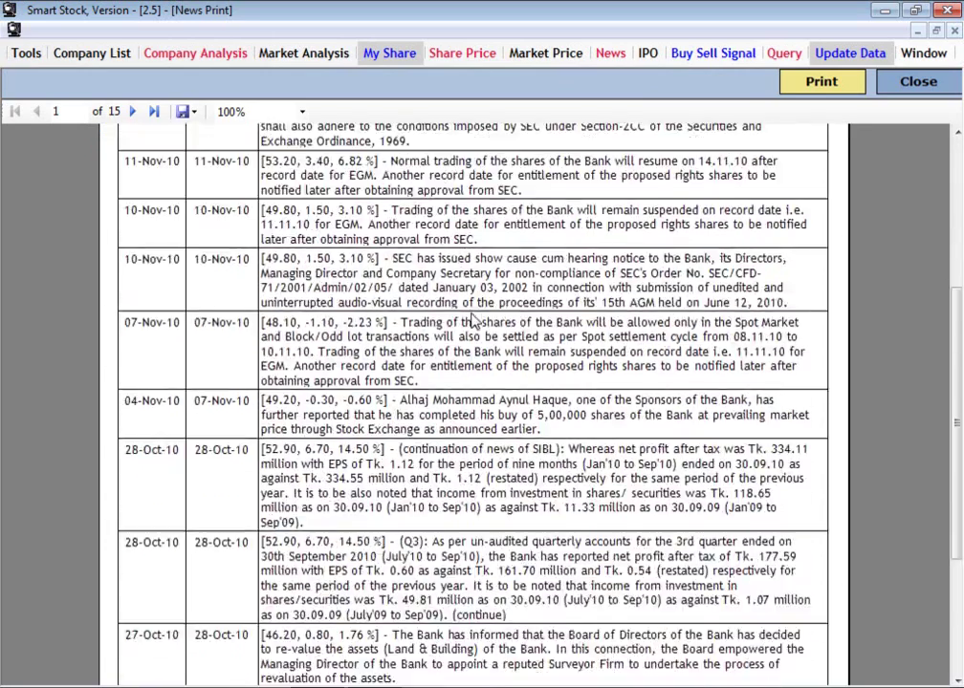
pyautogui.scroll(-20, 470, 322)
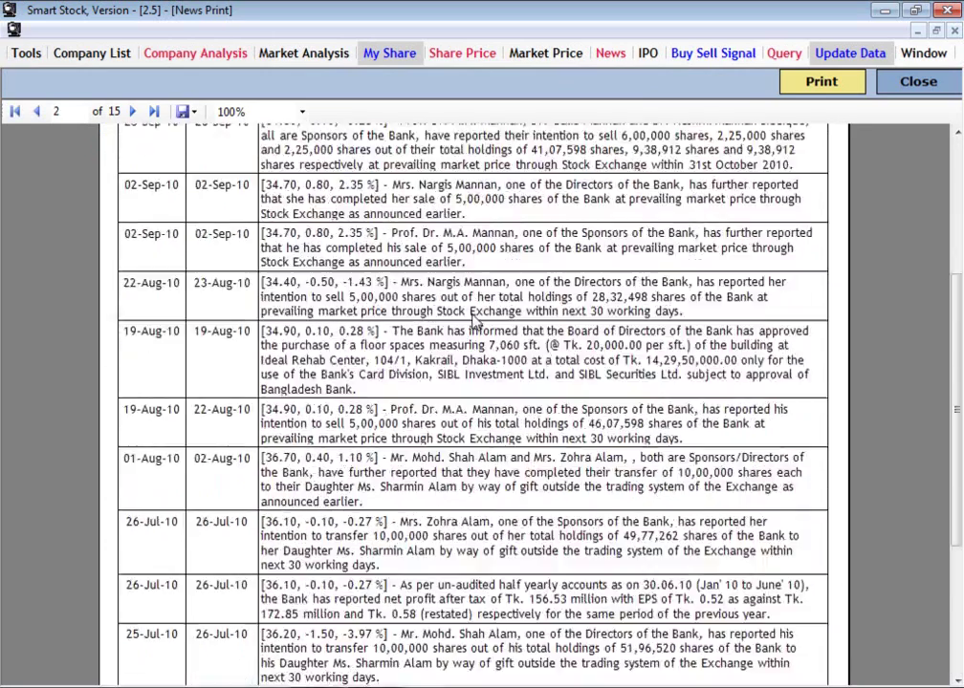
pyautogui.scroll(-1, 473, 319)
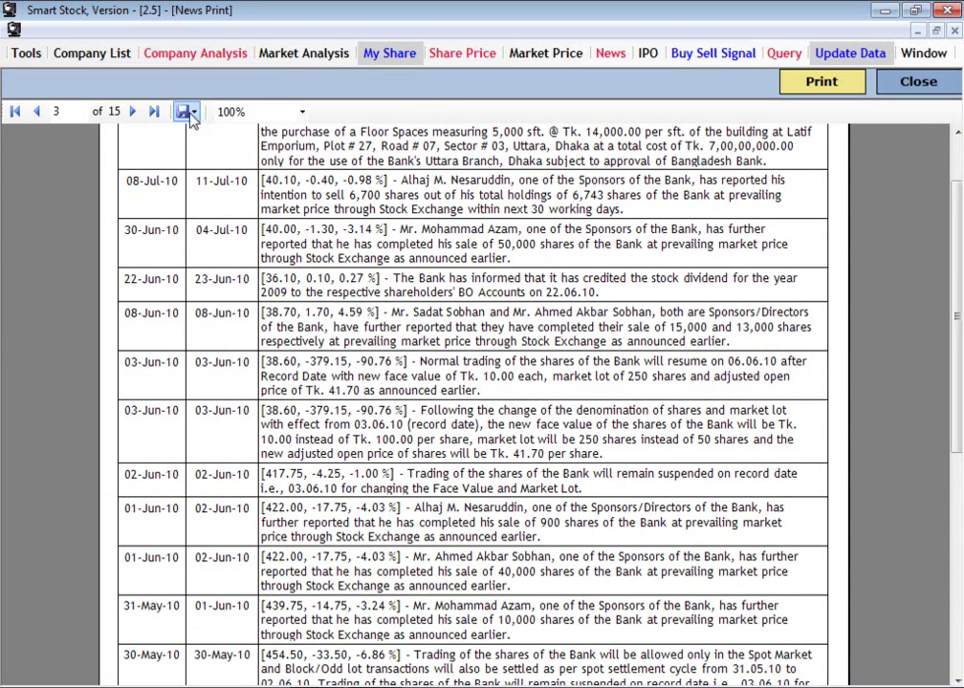
pyautogui.scroll(10, 430, 227)
pyautogui.scroll(2, 432, 226)
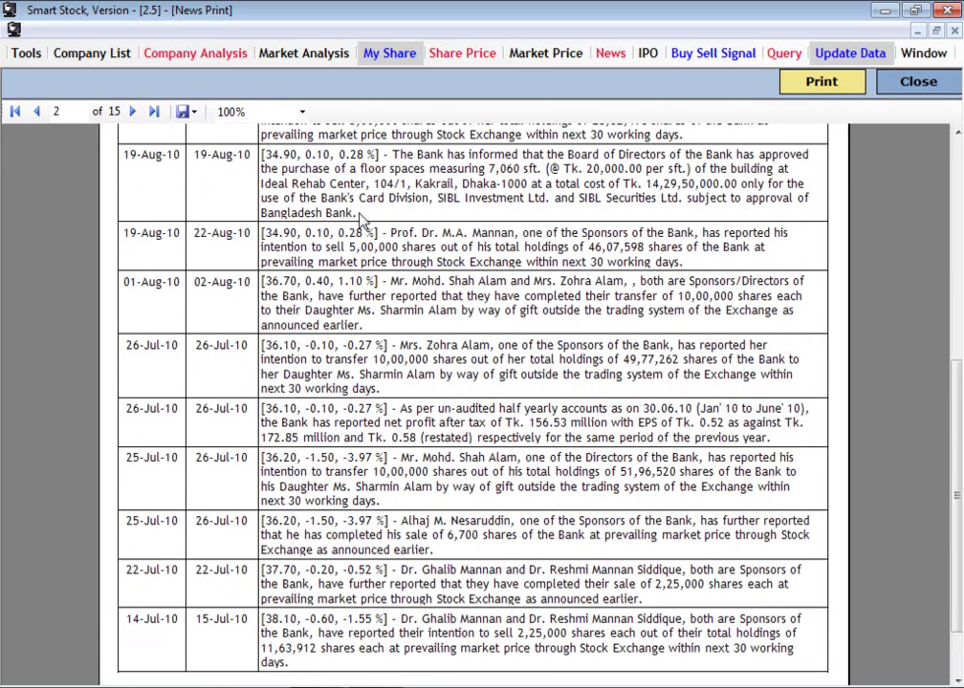
# Step: Check the report's export formats, and view the report at 200% and 75% zoom
pyautogui.click(187, 113)
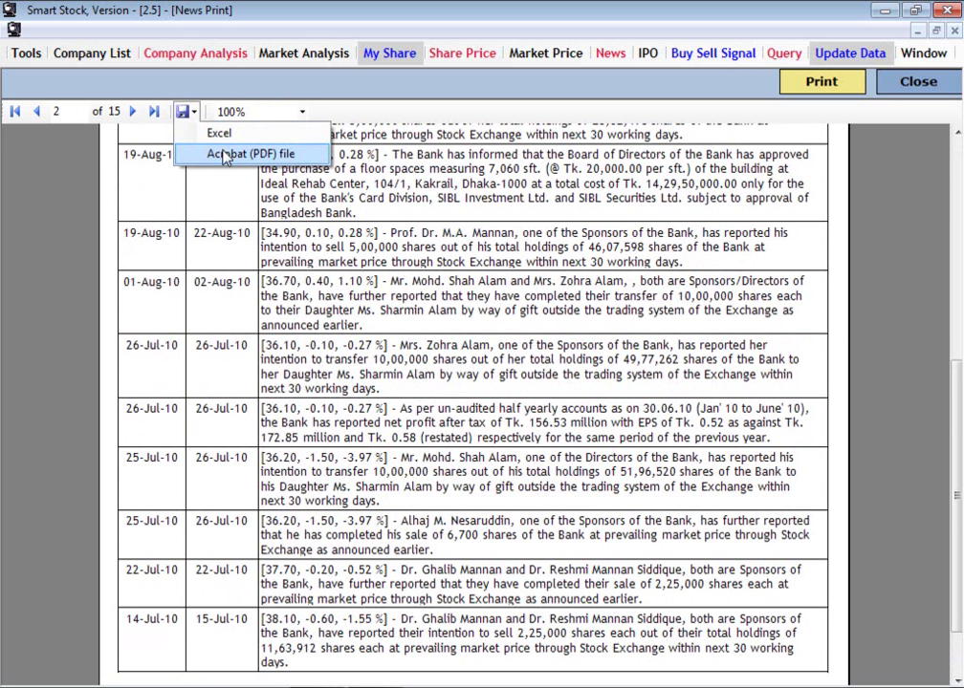
pyautogui.click(302, 111)
pyautogui.click(264, 177)
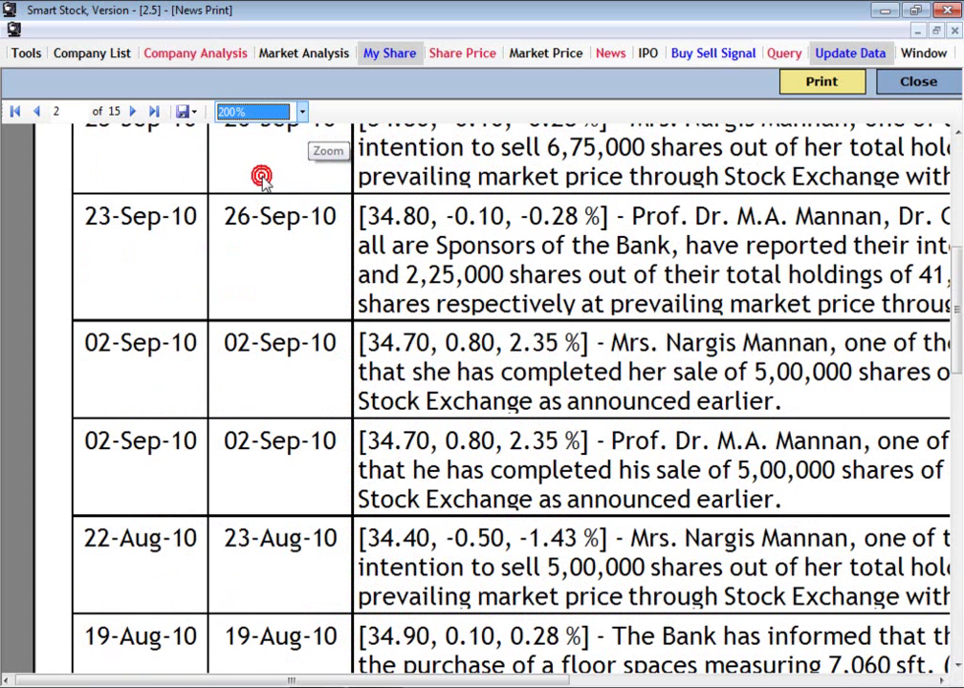
pyautogui.click(302, 112)
pyautogui.click(252, 220)
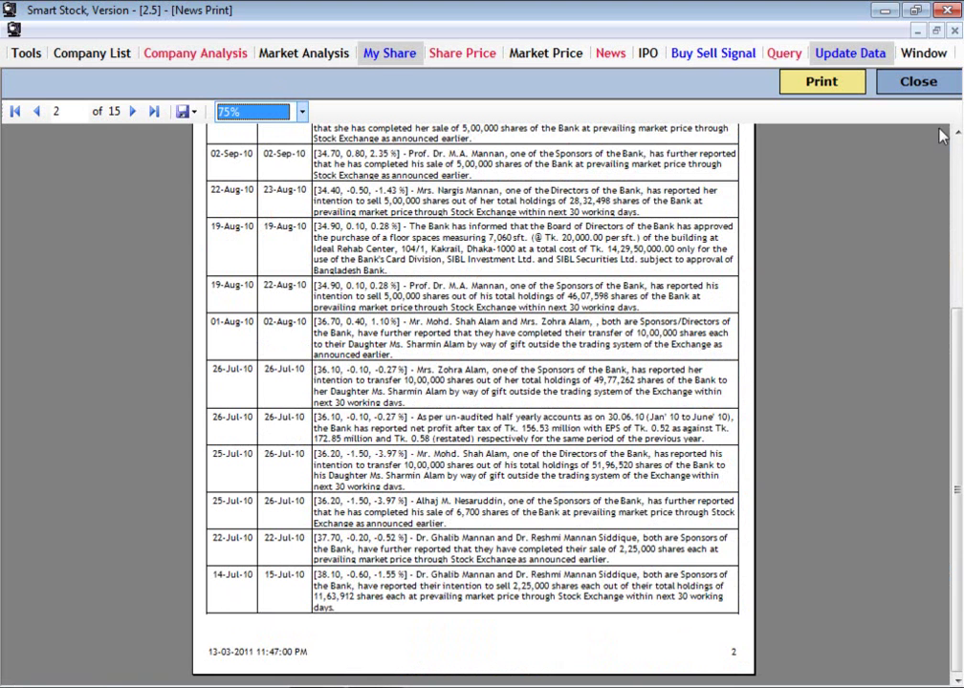
# Step: Close the news report, open SIBL's price history, and select the 27-Feb-11 row
pyautogui.click(920, 82)
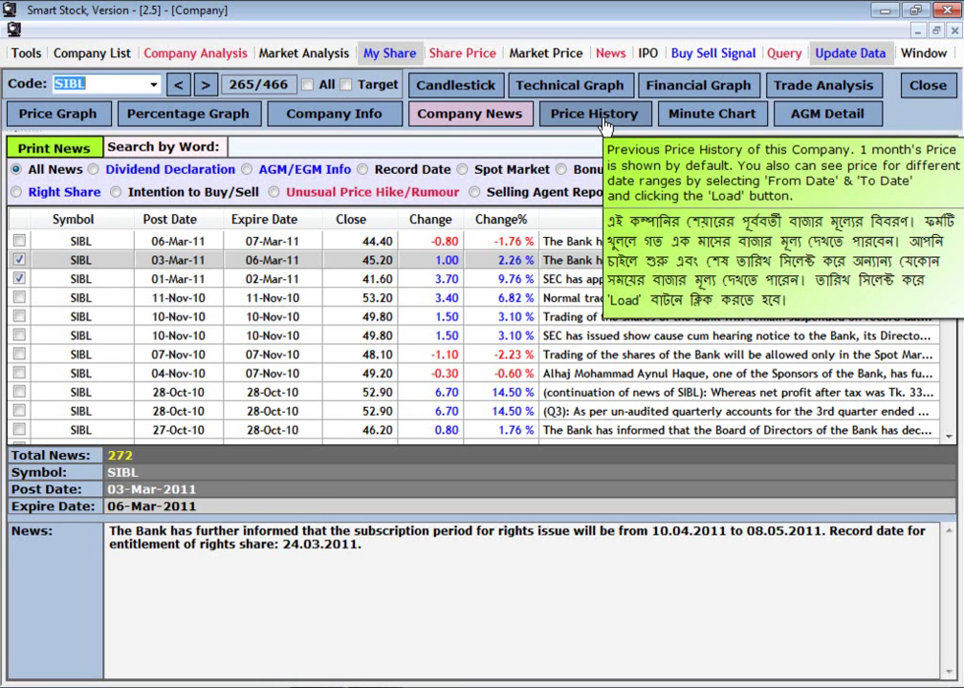
pyautogui.click(603, 120)
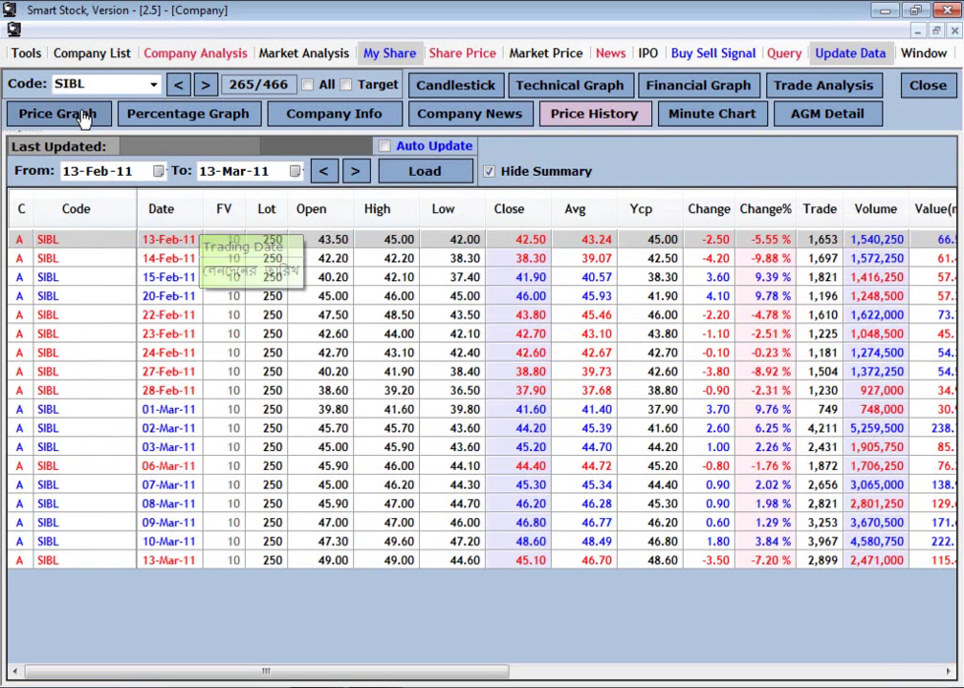
pyautogui.click(505, 366)
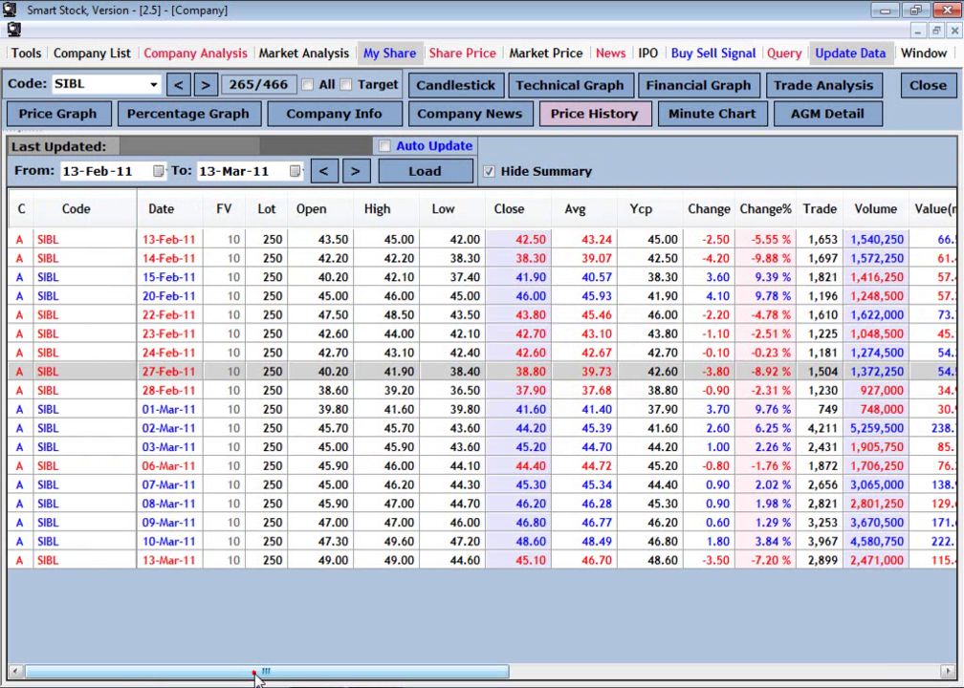
# Step: Examine the price history columns from the opening price and average through the breaker, lot price, volume change and value change figures
pyautogui.moveTo(258, 677); pyautogui.dragTo(194, 685)
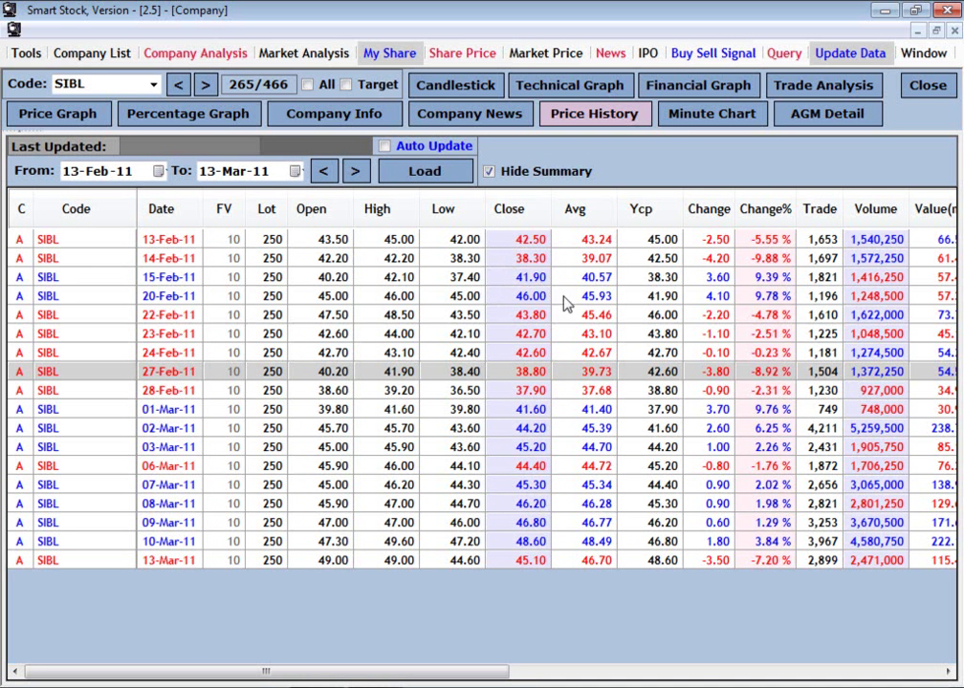
pyautogui.moveTo(600, 211)
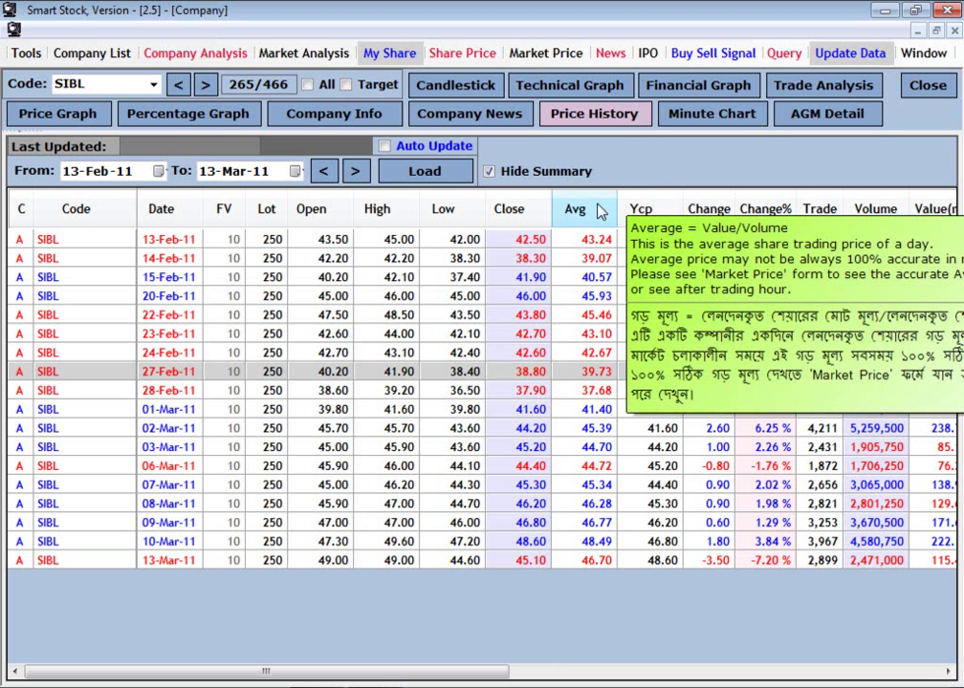
pyautogui.moveTo(488, 673); pyautogui.dragTo(604, 672)
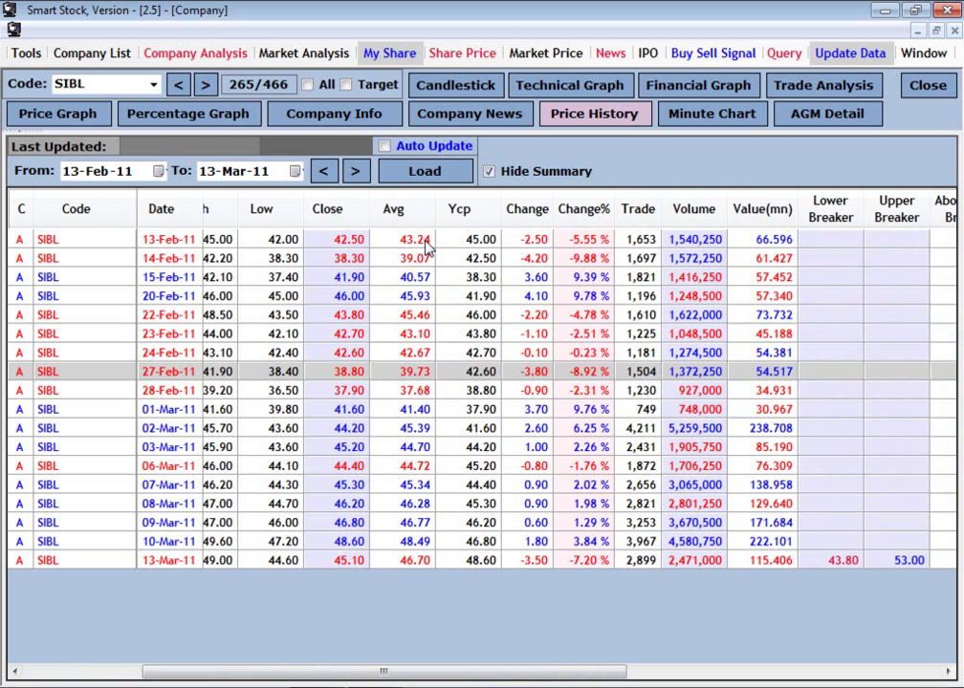
pyautogui.moveTo(397, 228)
pyautogui.click(400, 245)
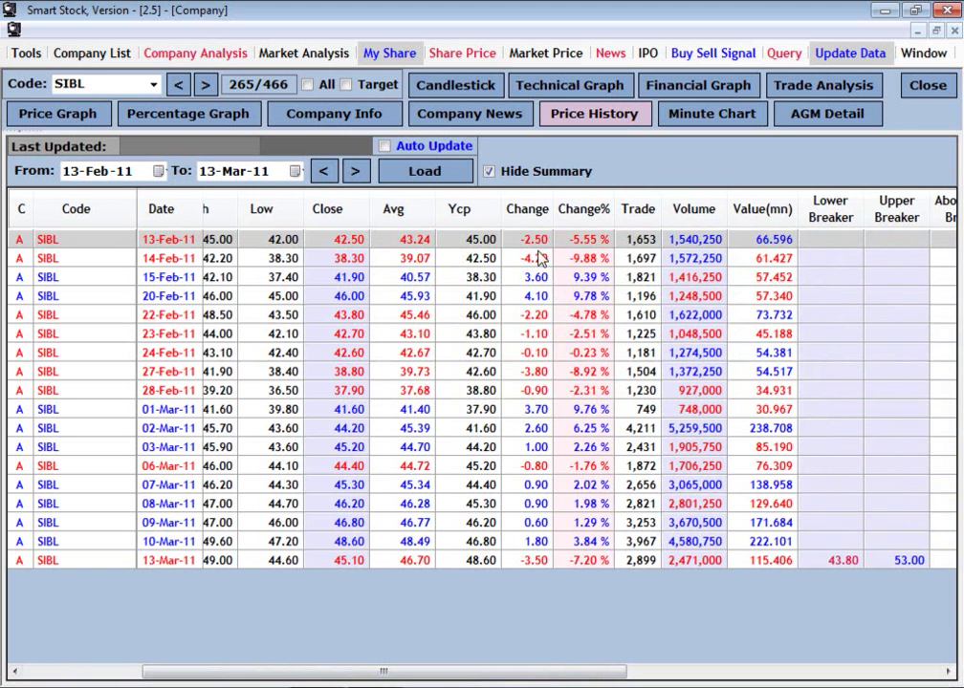
pyautogui.moveTo(577, 671); pyautogui.dragTo(796, 681)
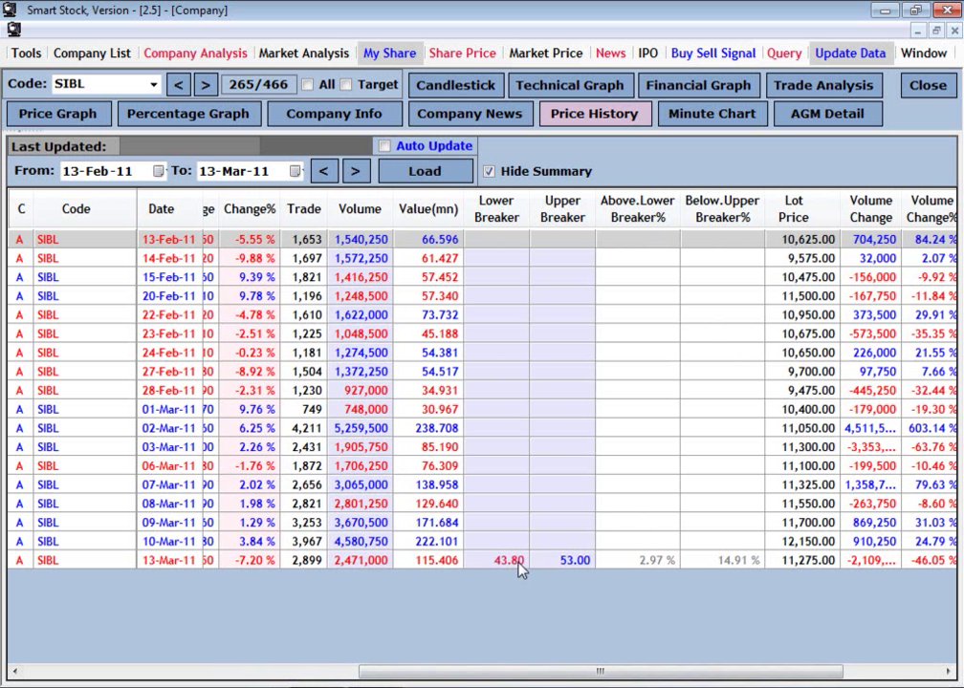
pyautogui.moveTo(516, 680); pyautogui.dragTo(439, 681)
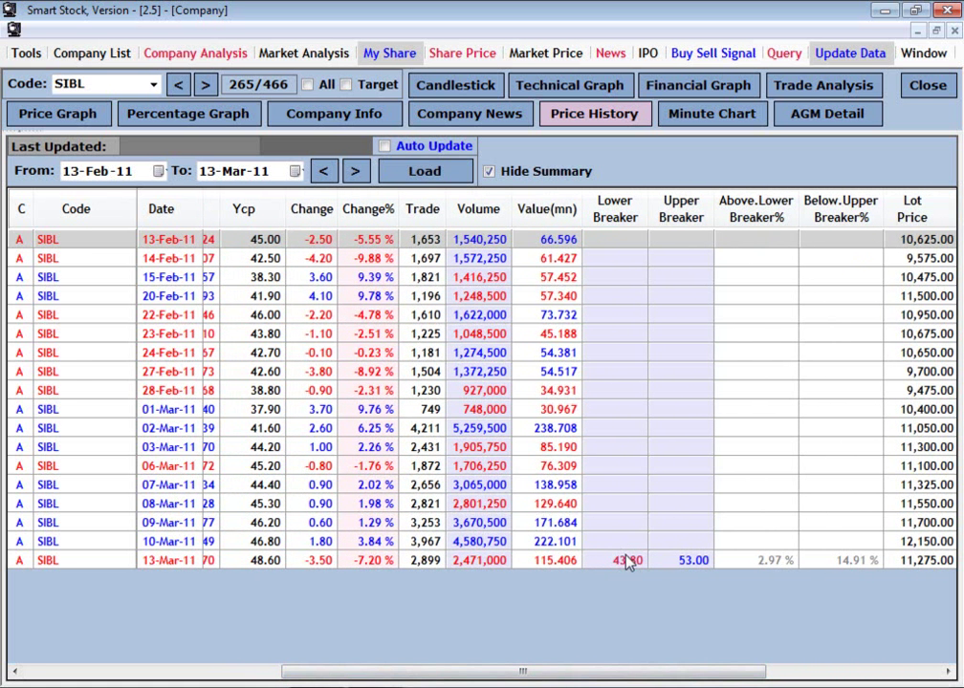
pyautogui.moveTo(329, 673); pyautogui.dragTo(451, 675)
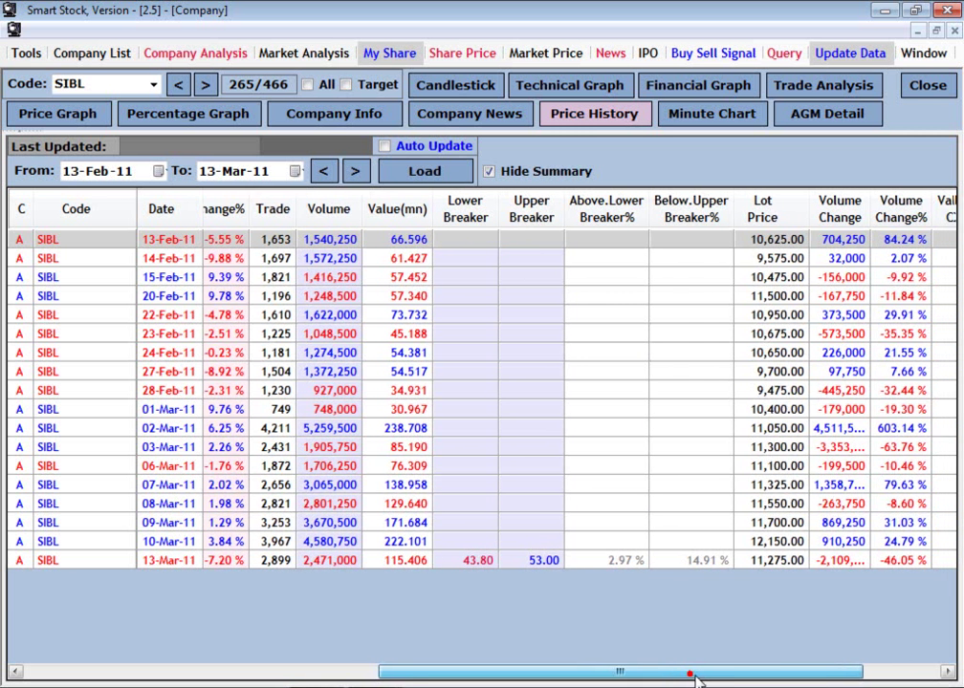
pyautogui.moveTo(691, 675); pyautogui.dragTo(773, 675)
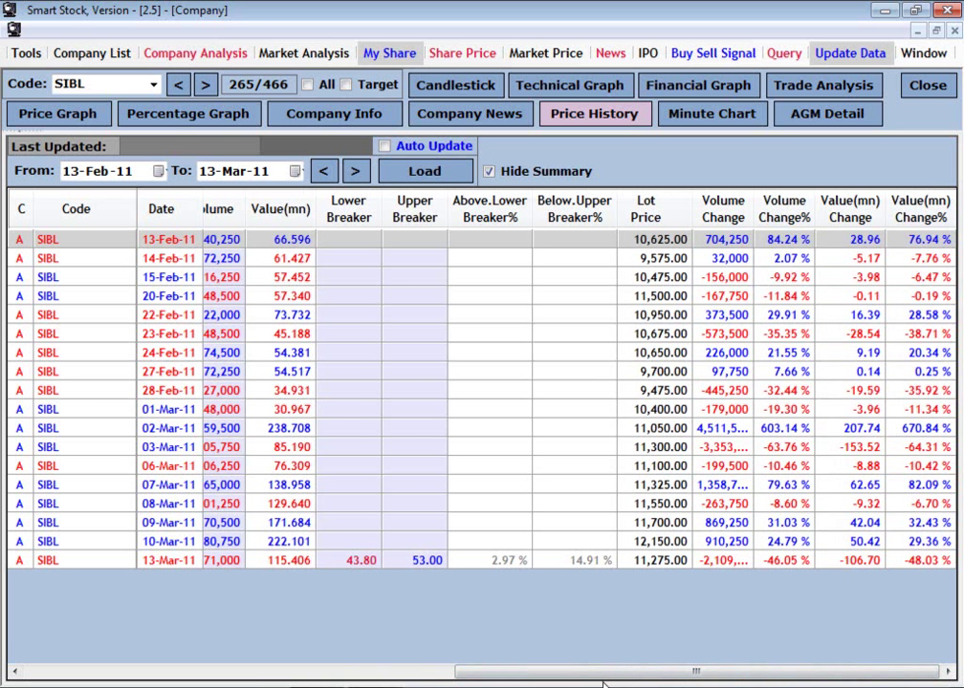
pyautogui.moveTo(592, 673); pyautogui.dragTo(146, 675)
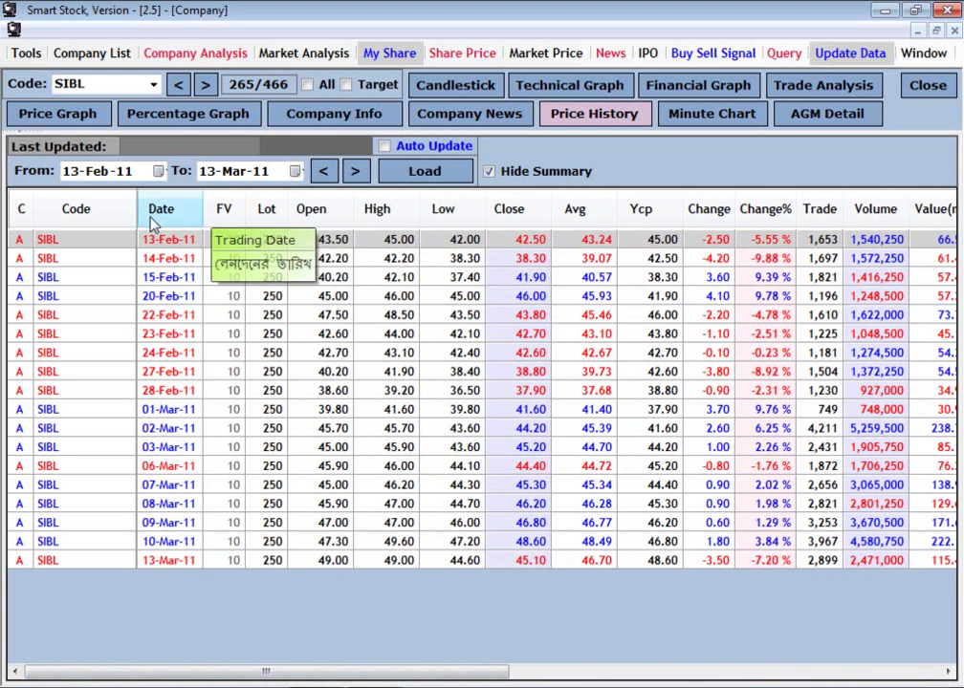
# Step: Sort the price history by volume, first ascending and finally descending, and select the 10-Mar-11 row
pyautogui.moveTo(592, 218)
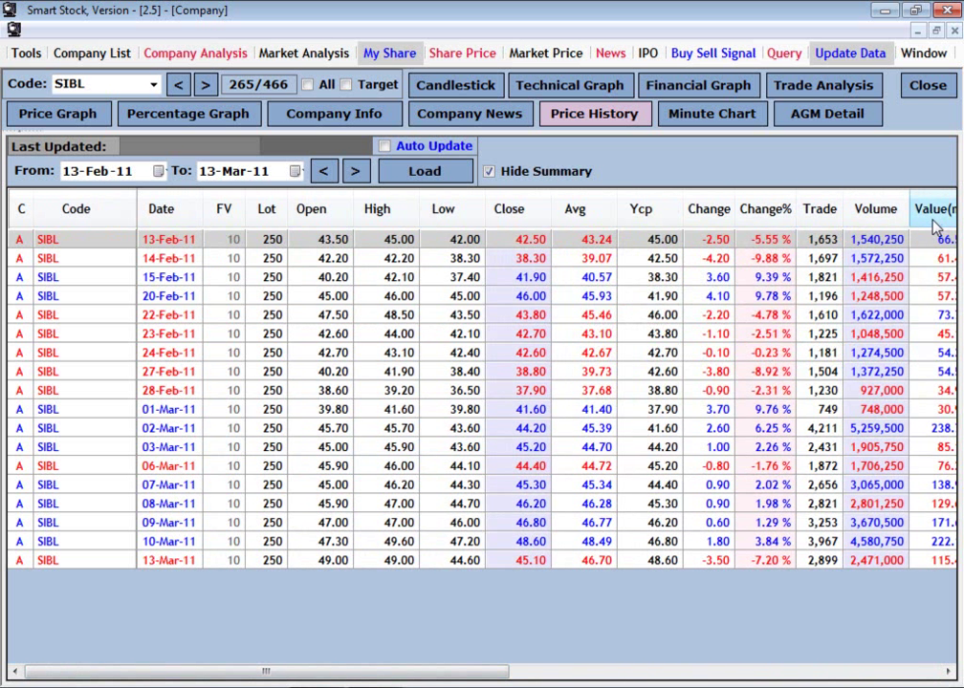
pyautogui.moveTo(890, 212)
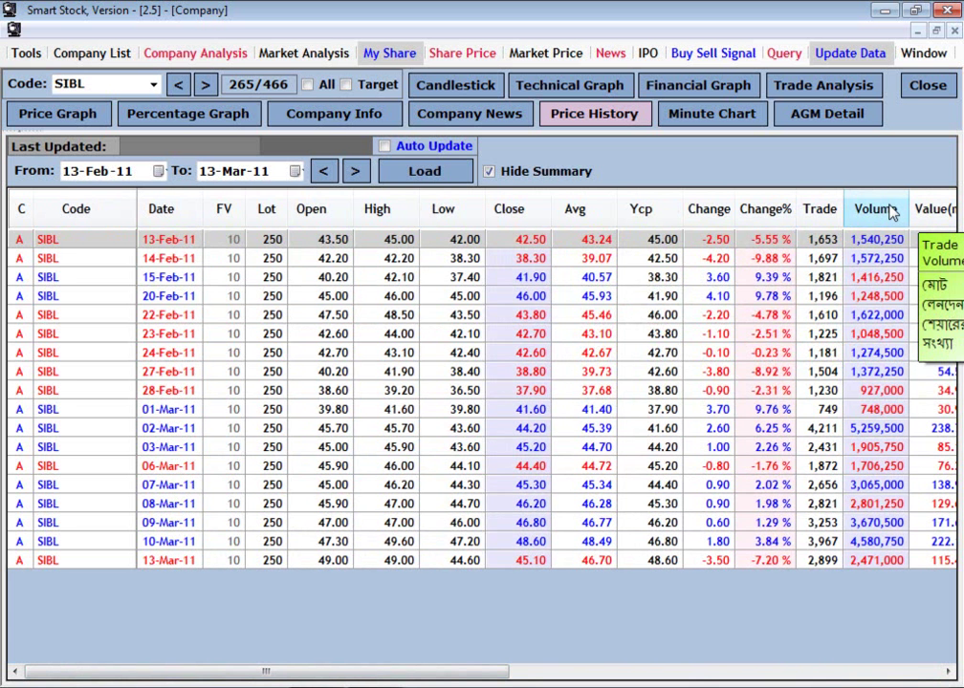
pyautogui.click(879, 212)
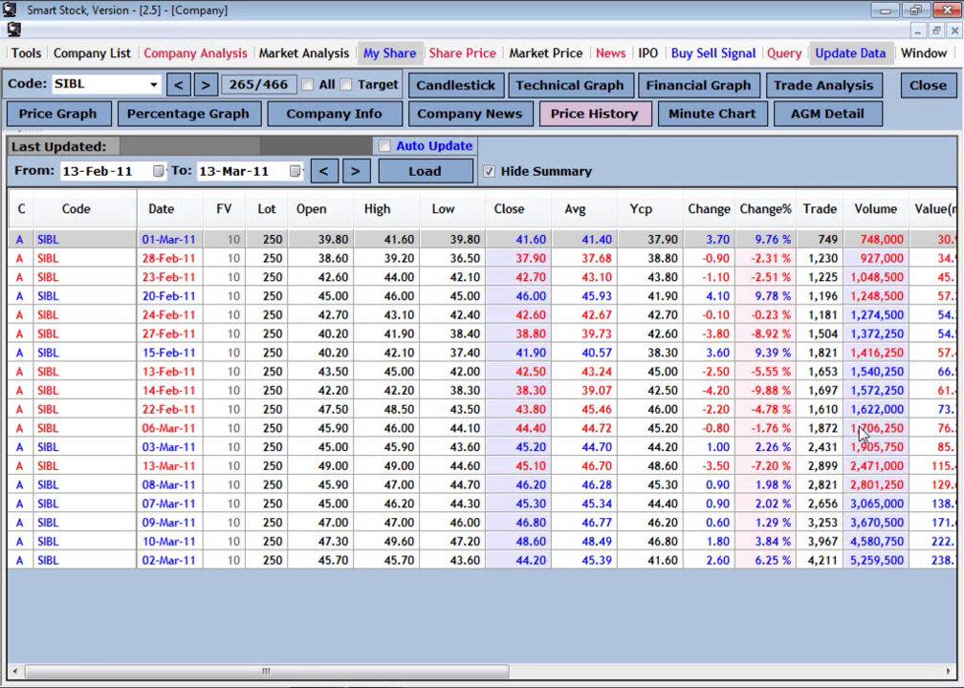
pyautogui.click(875, 208)
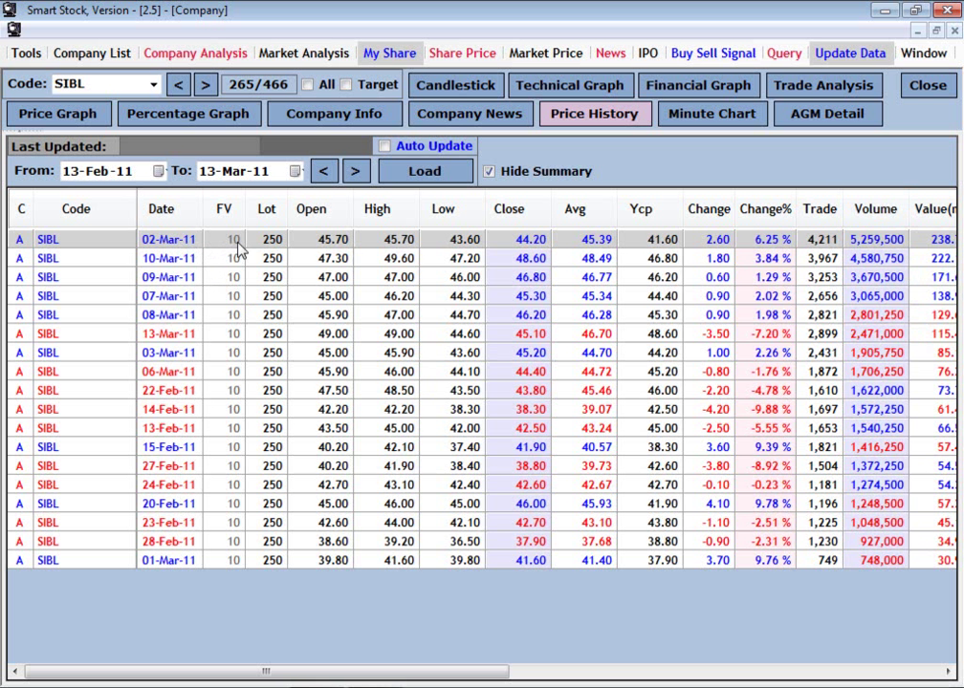
pyautogui.click(878, 257)
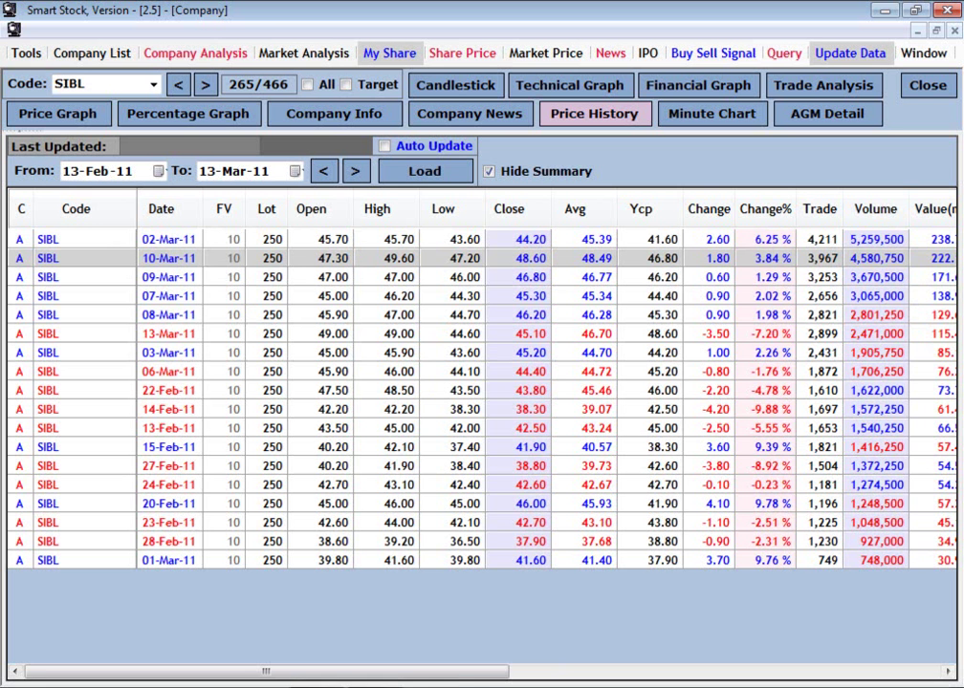
# Step: Sort the price history by percentage change in descending order, and select the largest gain and the largest loss in turn
pyautogui.click(786, 210)
pyautogui.click(786, 210)
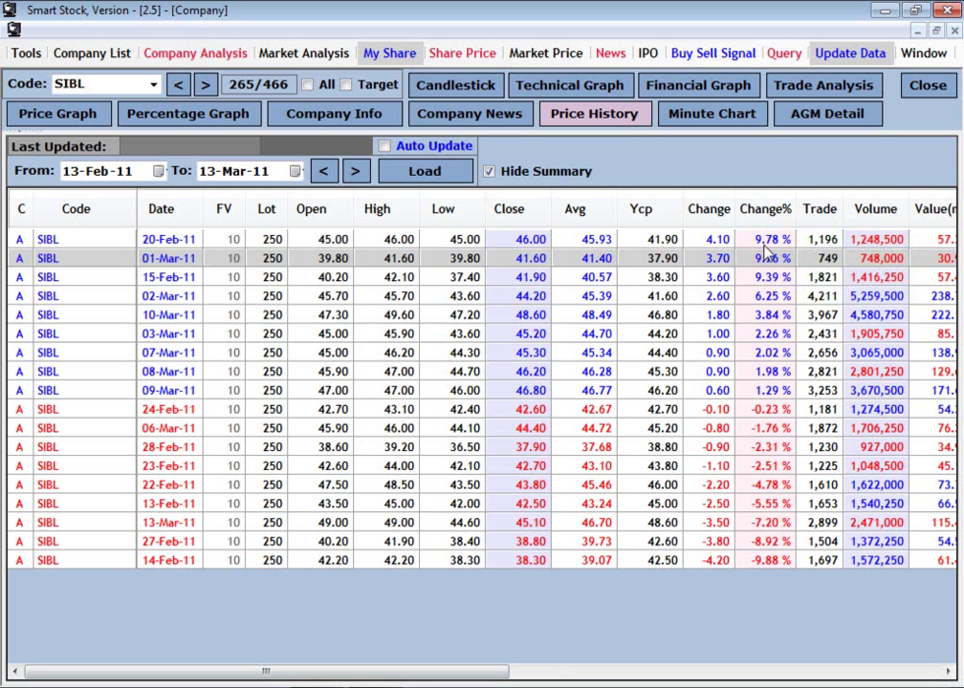
pyautogui.click(765, 240)
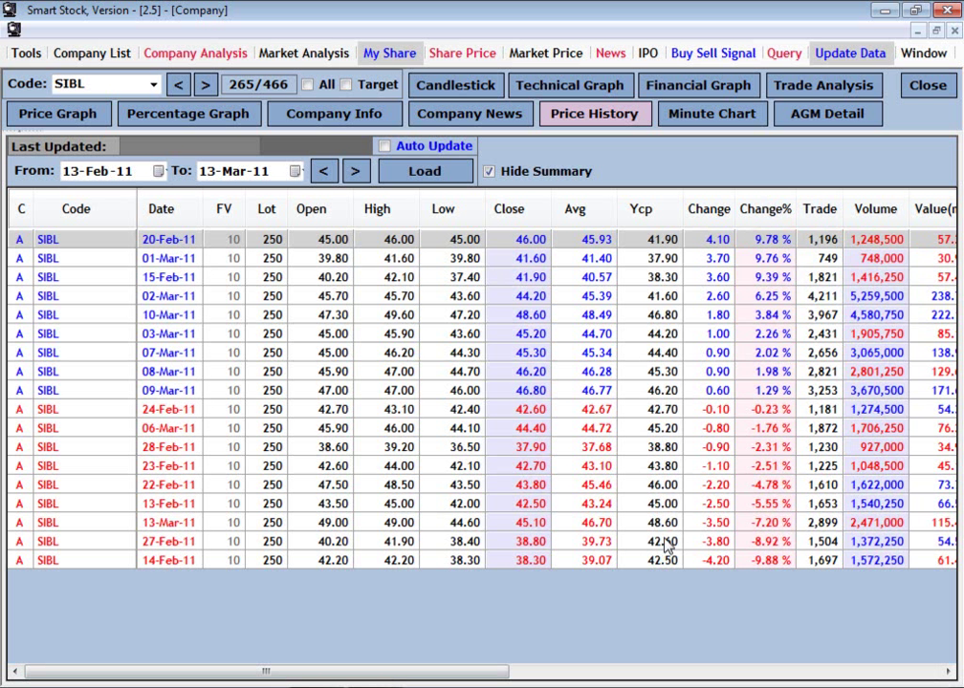
pyautogui.click(194, 560)
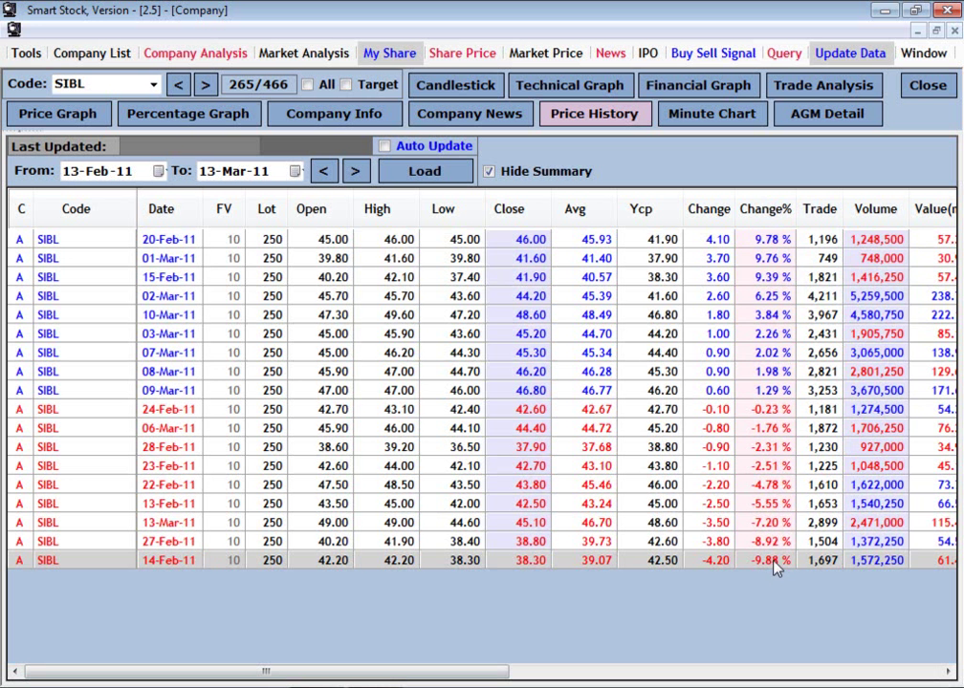
# Step: Show the summary of increased and decreased days for the one-month price history, and hide it again
pyautogui.click(531, 173)
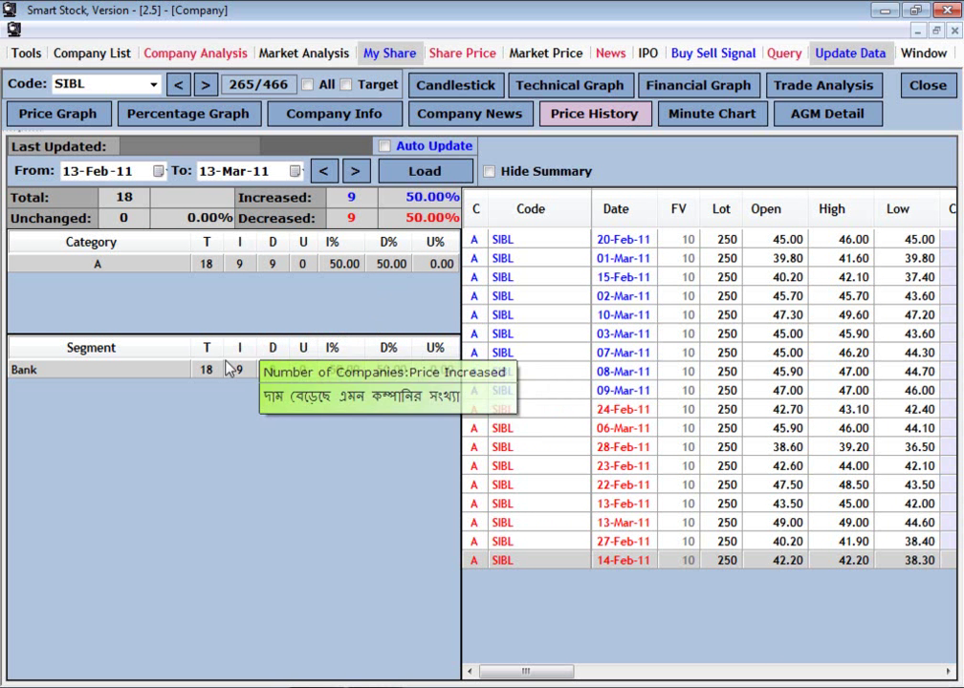
pyautogui.moveTo(350, 198)
pyautogui.mouseDown()
pyautogui.moveTo(359, 199)
pyautogui.moveTo(347, 218)
pyautogui.mouseUp()
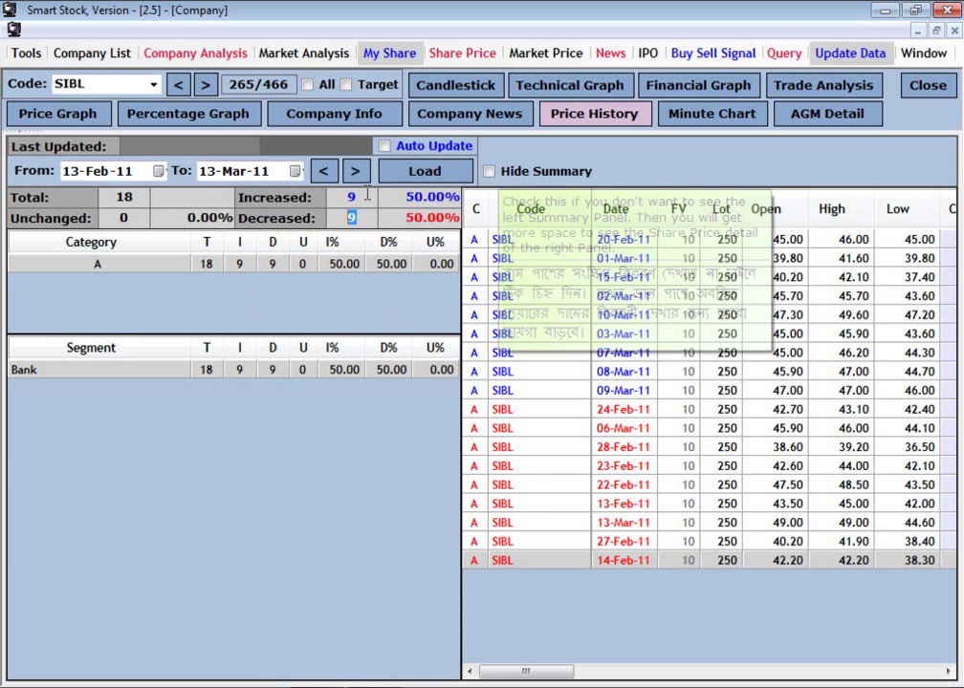
pyautogui.click(523, 171)
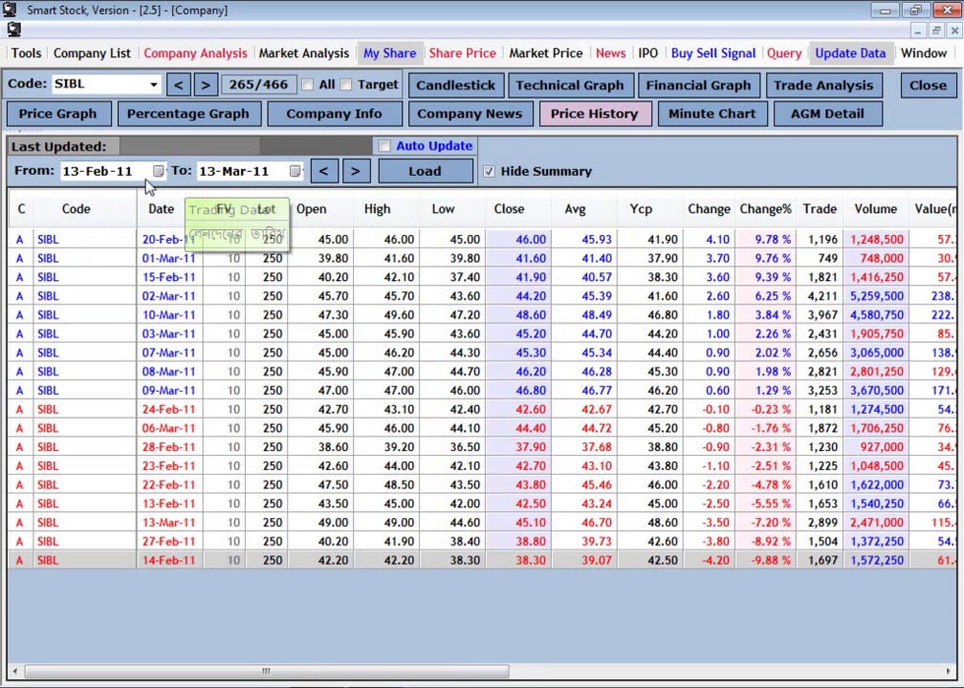
# Step: Set the price history's start date to 01-Nov-10, load the prices up to 13-Mar-11, and look through the rows
pyautogui.click(158, 171)
pyautogui.click(67, 198)
pyautogui.click(67, 198)
pyautogui.click(67, 198)
pyautogui.click(107, 233)
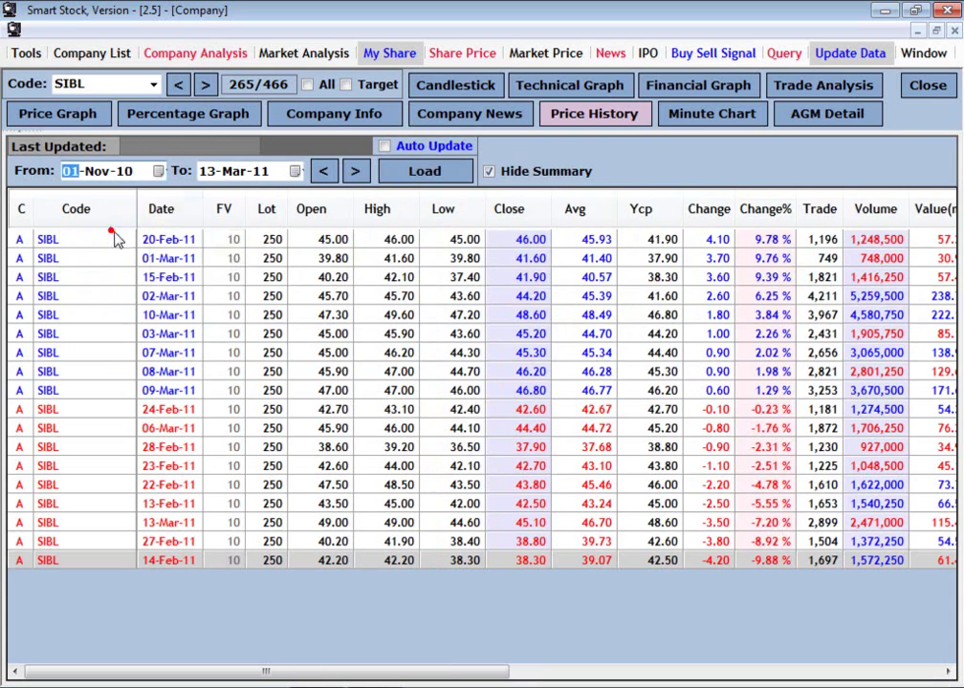
pyautogui.click(418, 171)
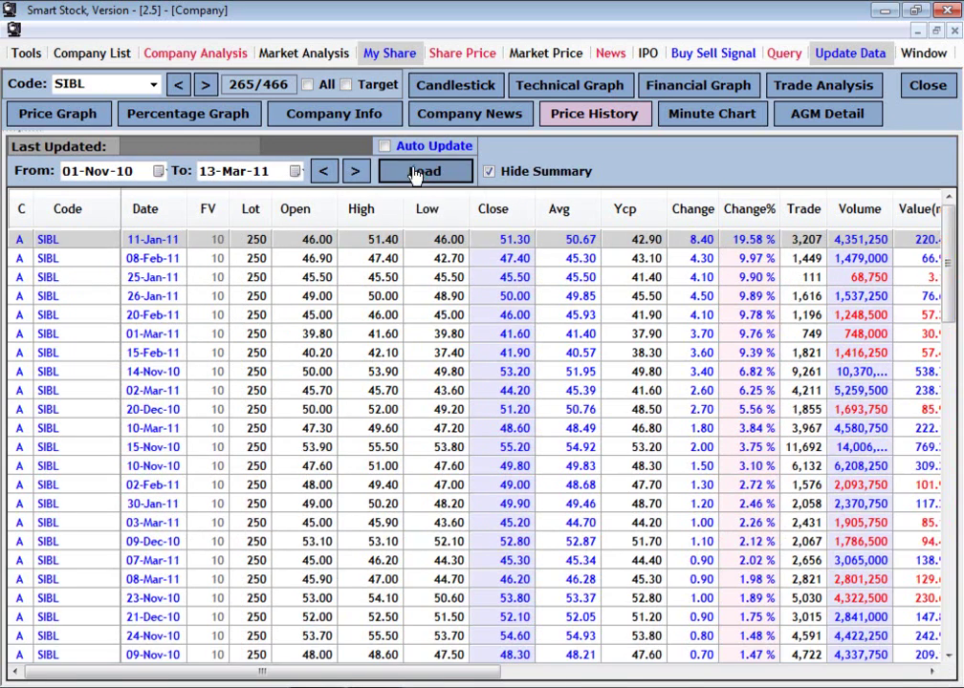
pyautogui.click(516, 334)
pyautogui.scroll(-20, 524, 336)
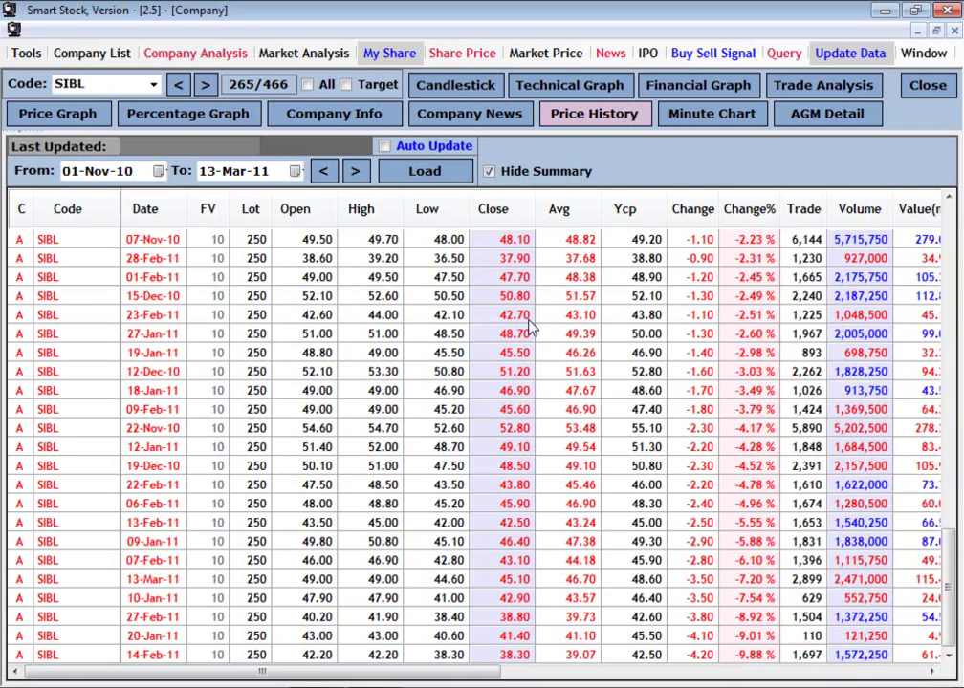
pyautogui.scroll(20, 528, 326)
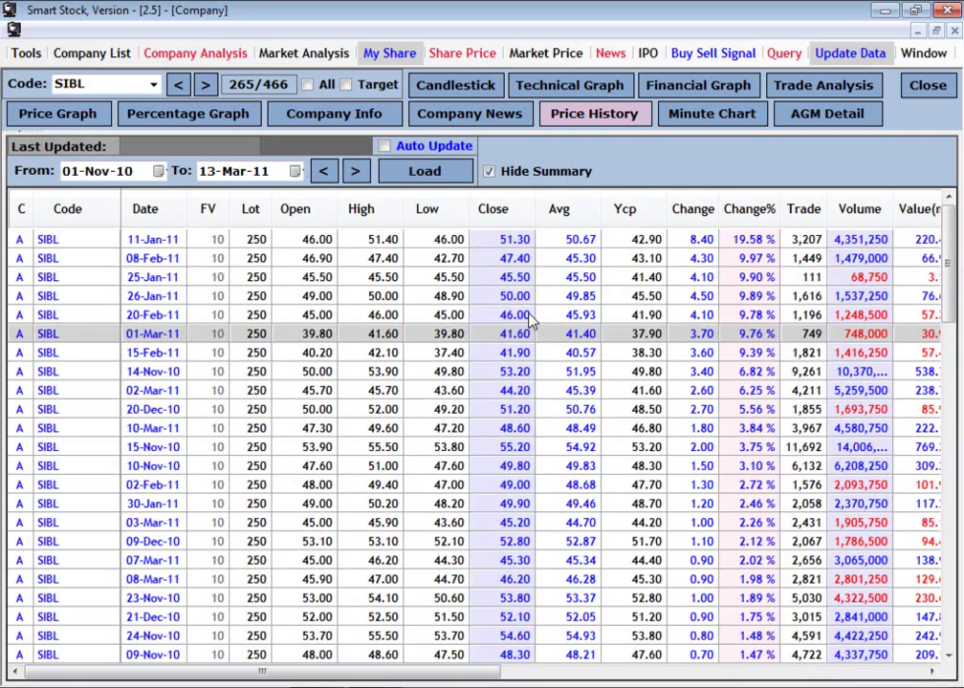
# Step: Show the summary for the longer date range, check its total and percentage of increased days, and hide it again
pyautogui.click(505, 174)
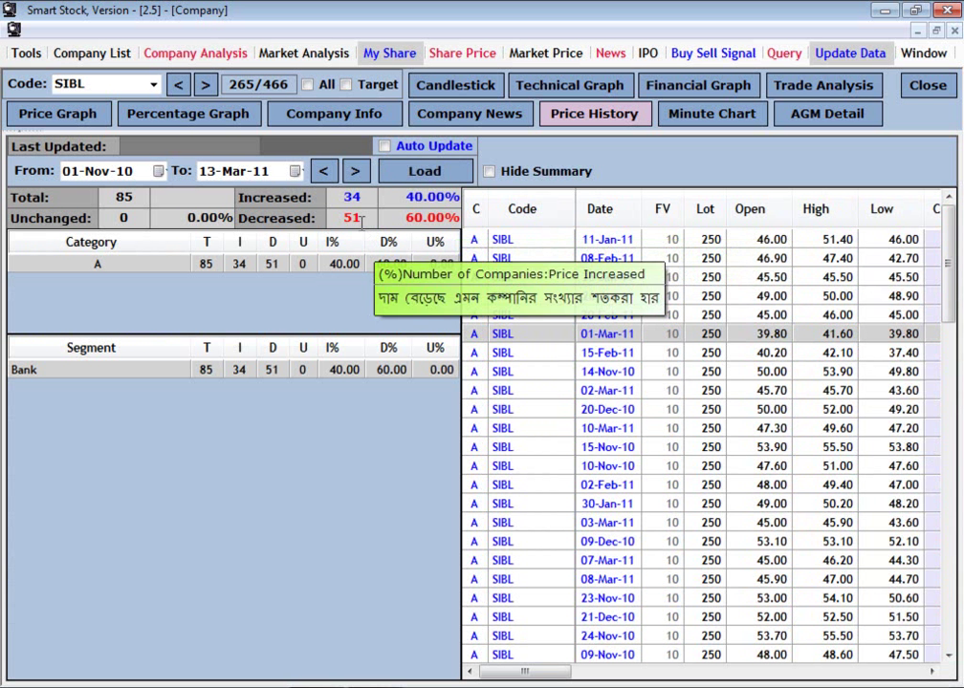
pyautogui.doubleClick(116, 197)
pyautogui.doubleClick(410, 197)
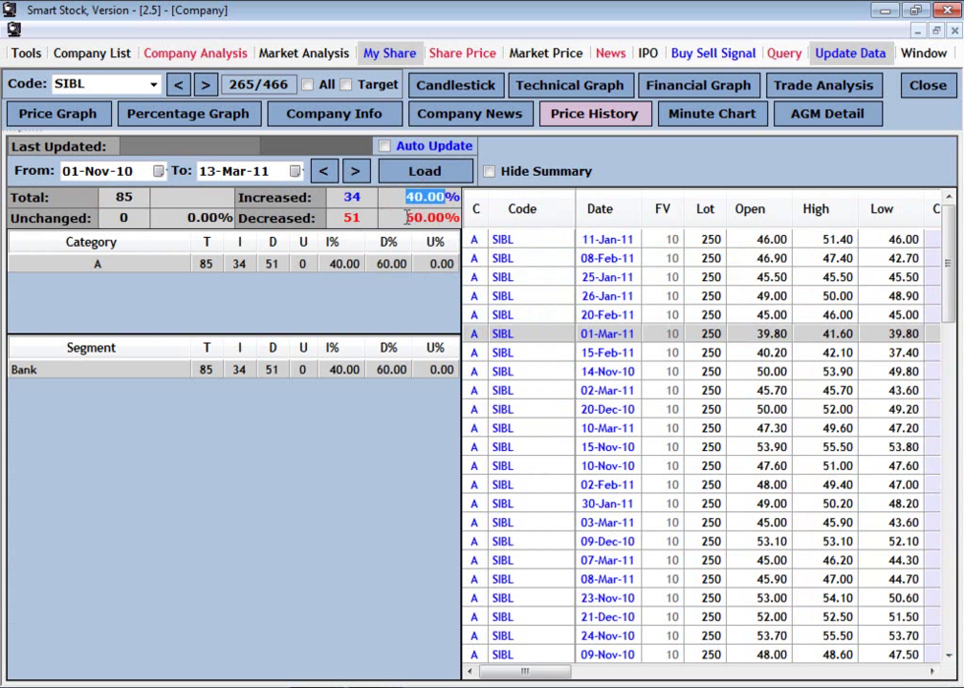
pyautogui.click(403, 197)
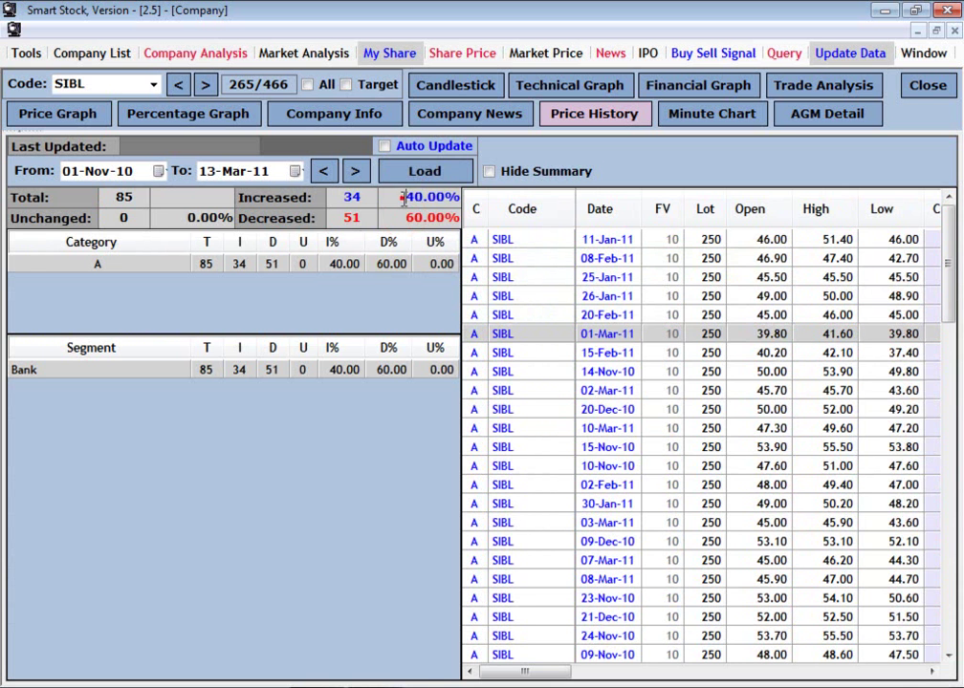
pyautogui.click(493, 172)
# Step: Step the price history back and forth one day at a time in October 2010, ending on 26-Oct-10
pyautogui.click(322, 174)
pyautogui.click(324, 174)
pyautogui.click(327, 174)
pyautogui.click(329, 174)
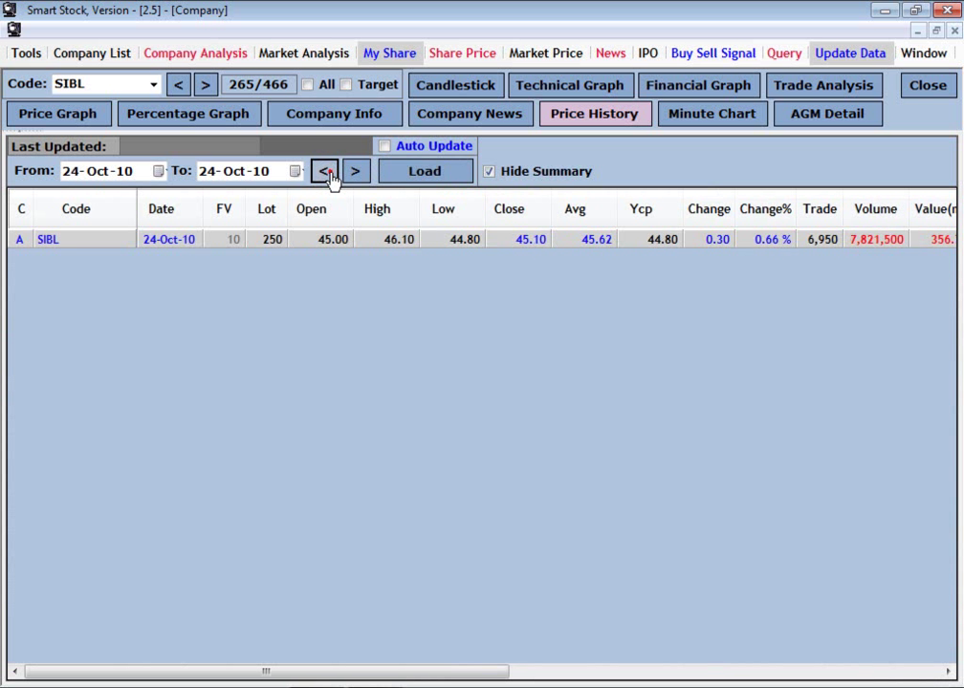
pyautogui.click(330, 174)
pyautogui.click(356, 174)
pyautogui.click(356, 174)
pyautogui.click(358, 174)
pyautogui.click(328, 176)
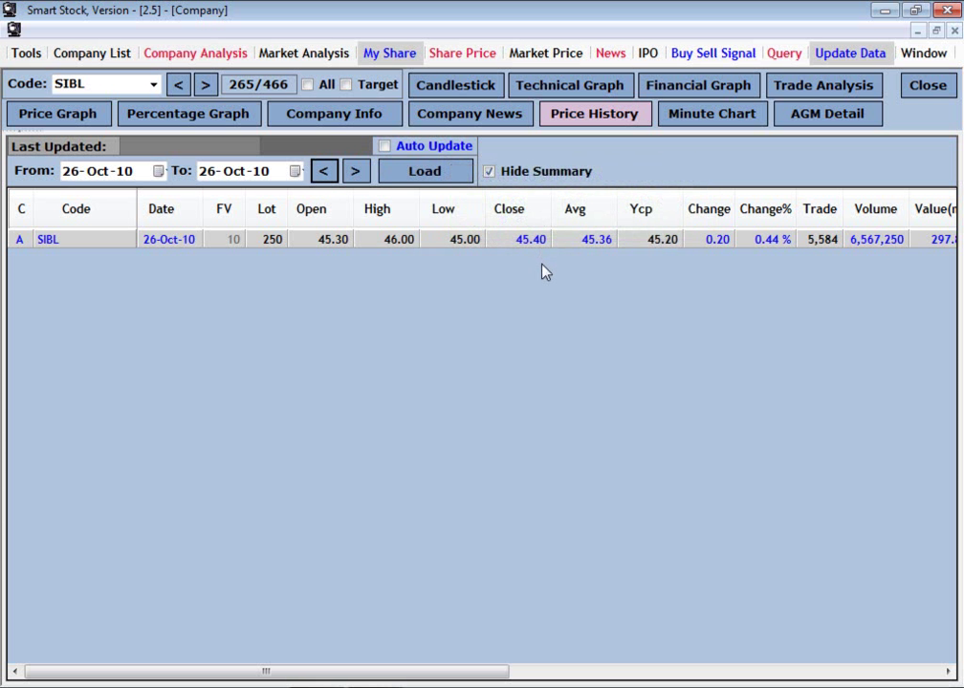
# Step: Open SIBL's minute chart as a price-volume chart and turn on automatic updating
pyautogui.click(699, 117)
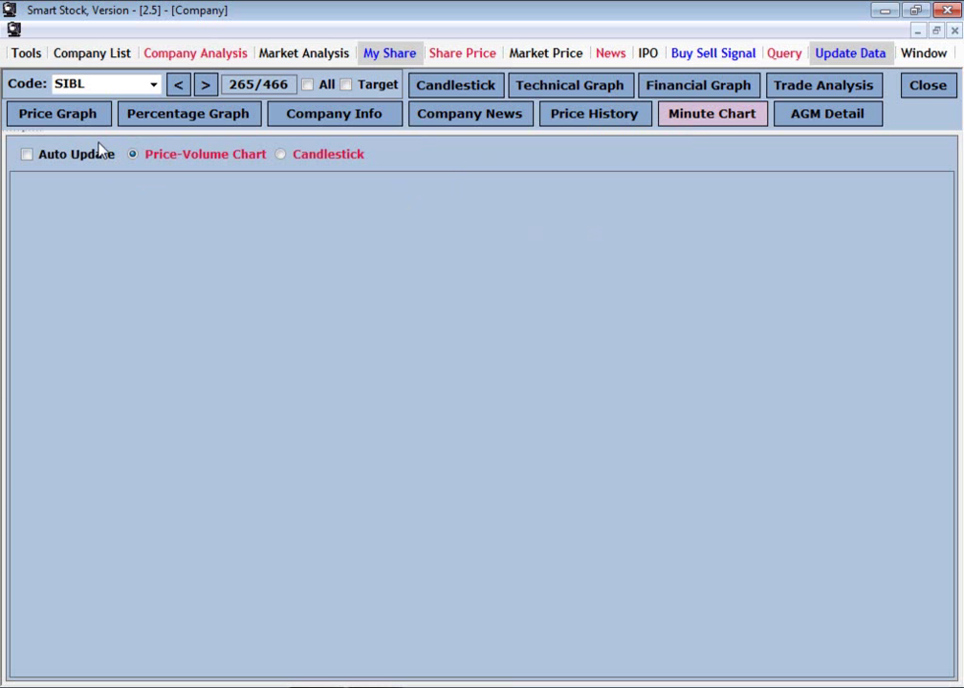
pyautogui.click(65, 156)
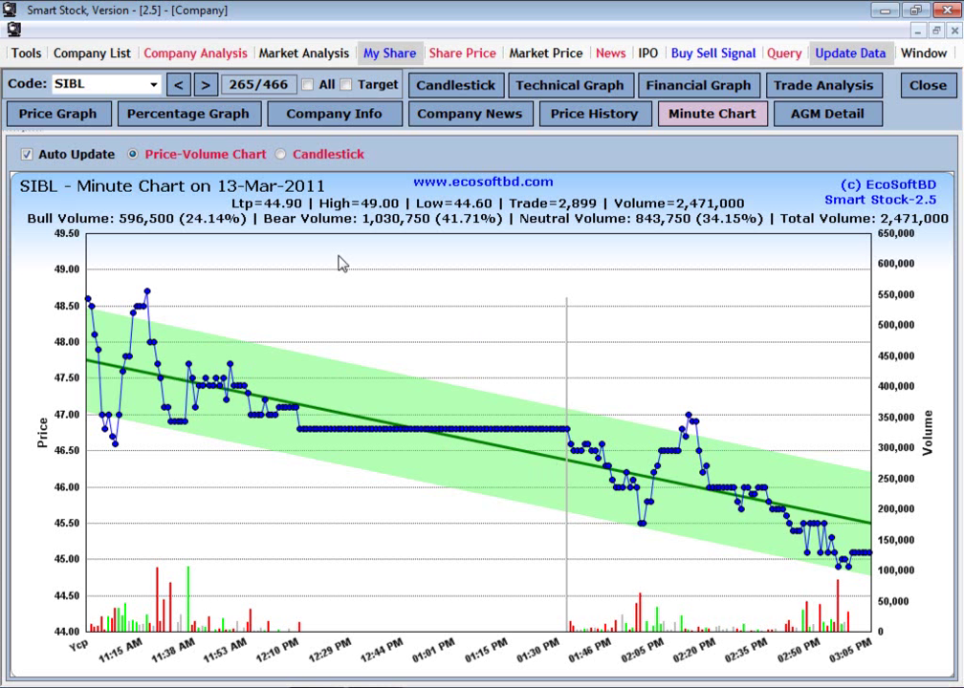
# Step: Load the minute chart for BEXTEX and display it as a candlestick chart
pyautogui.click(111, 83)
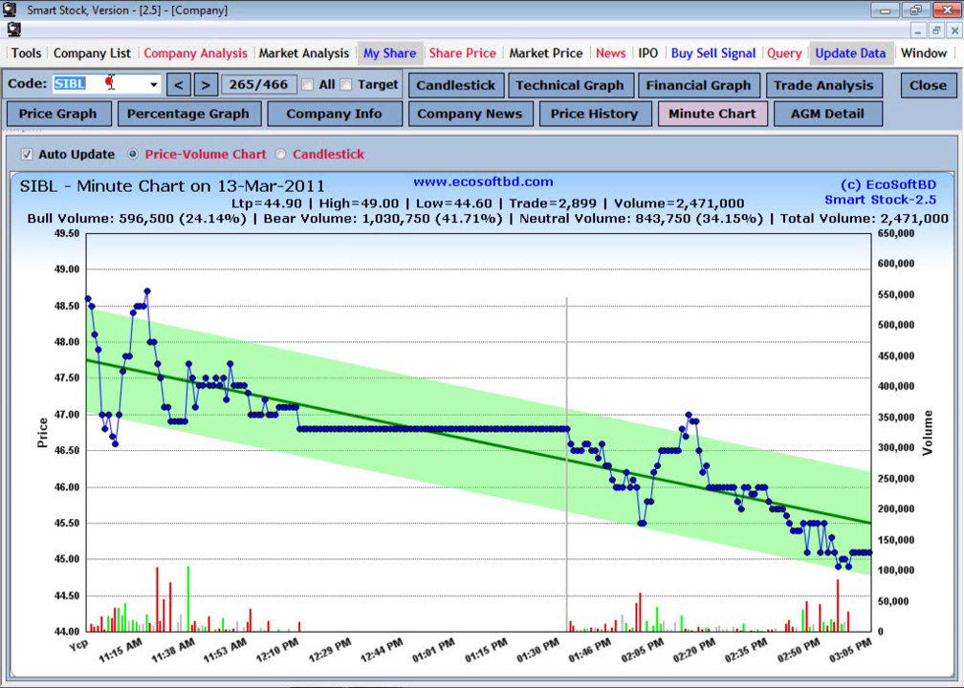
pyautogui.write('bext')
pyautogui.press('Return')
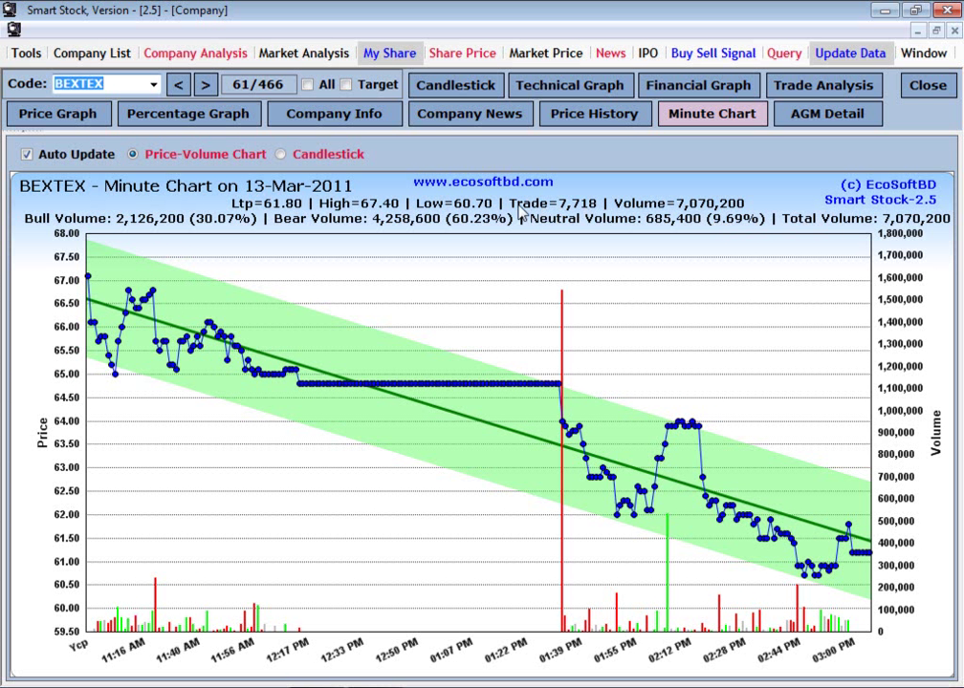
pyautogui.click(281, 154)
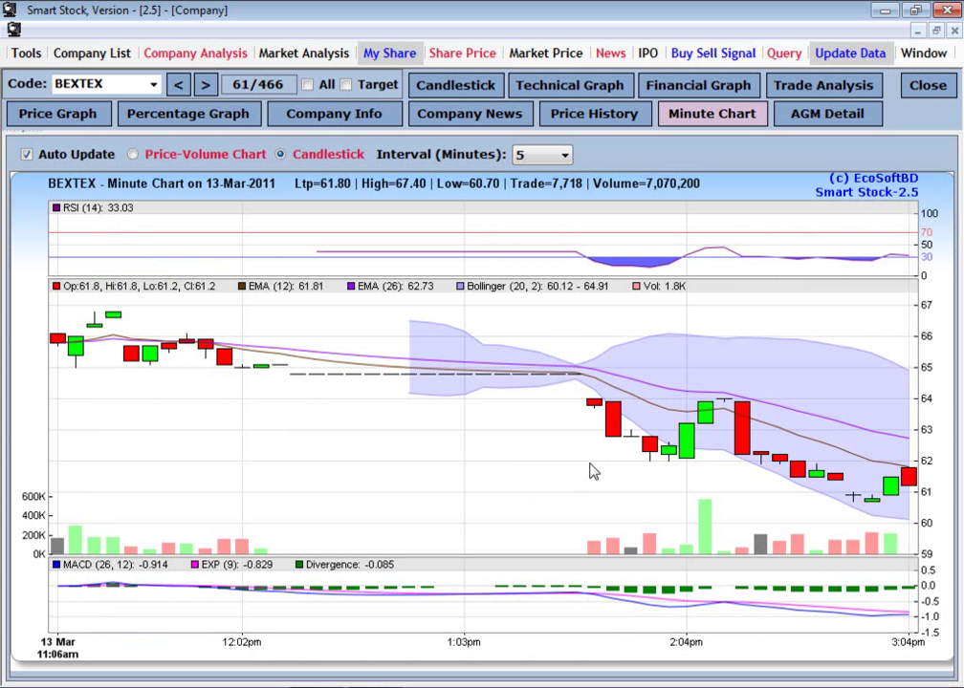
pyautogui.click(174, 157)
# Step: Try the 10-minute interval on BEXTEX's candlestick chart, and then set the interval to 15 minutes
pyautogui.click(551, 154)
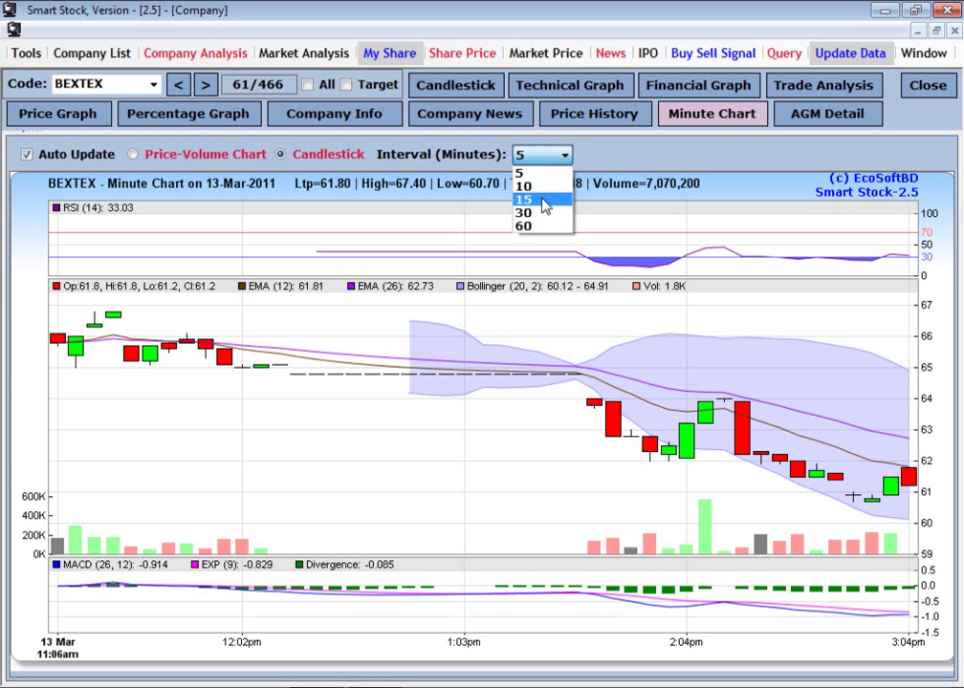
pyautogui.click(545, 158)
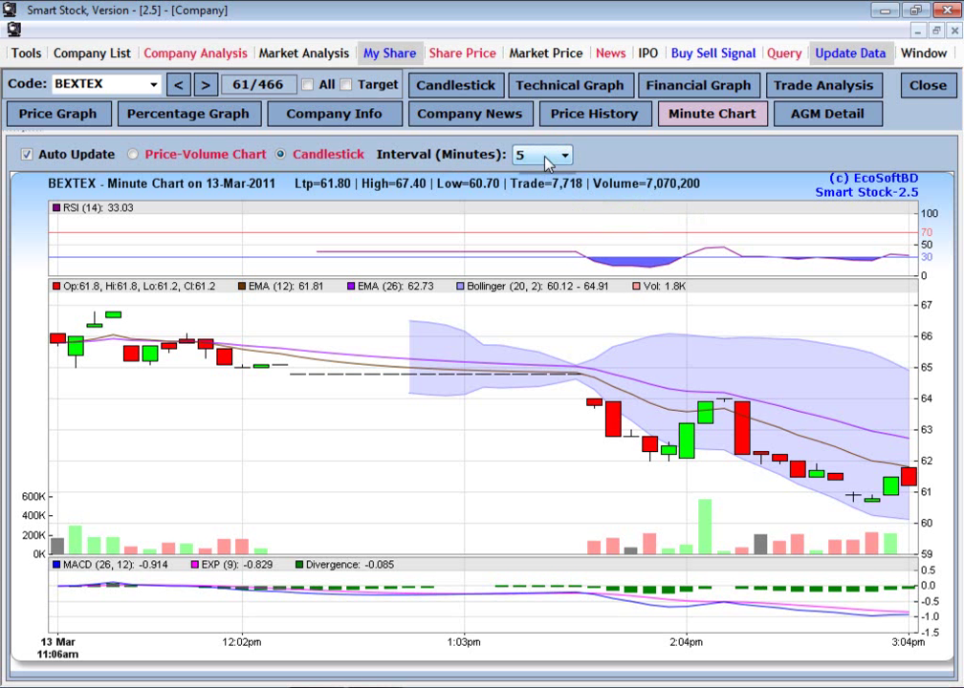
pyautogui.click(543, 156)
pyautogui.click(545, 184)
pyautogui.click(551, 155)
pyautogui.click(545, 199)
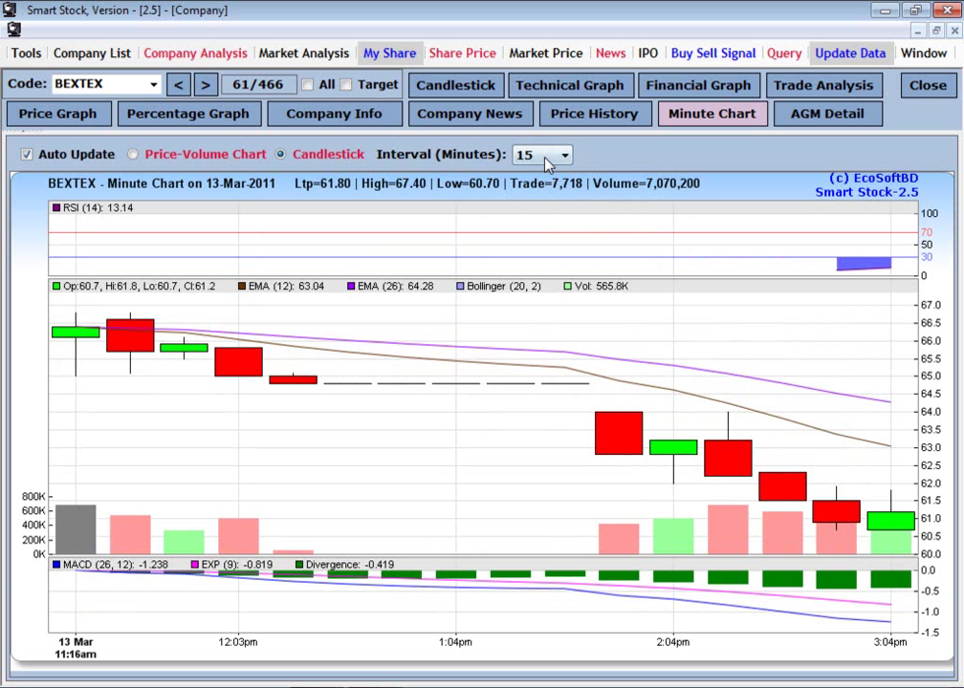
# Step: Compare BEXTEX's minute candlesticks at 30 and 60 minute intervals, and return the interval to 5 minutes
pyautogui.click(545, 158)
pyautogui.click(545, 209)
pyautogui.click(547, 158)
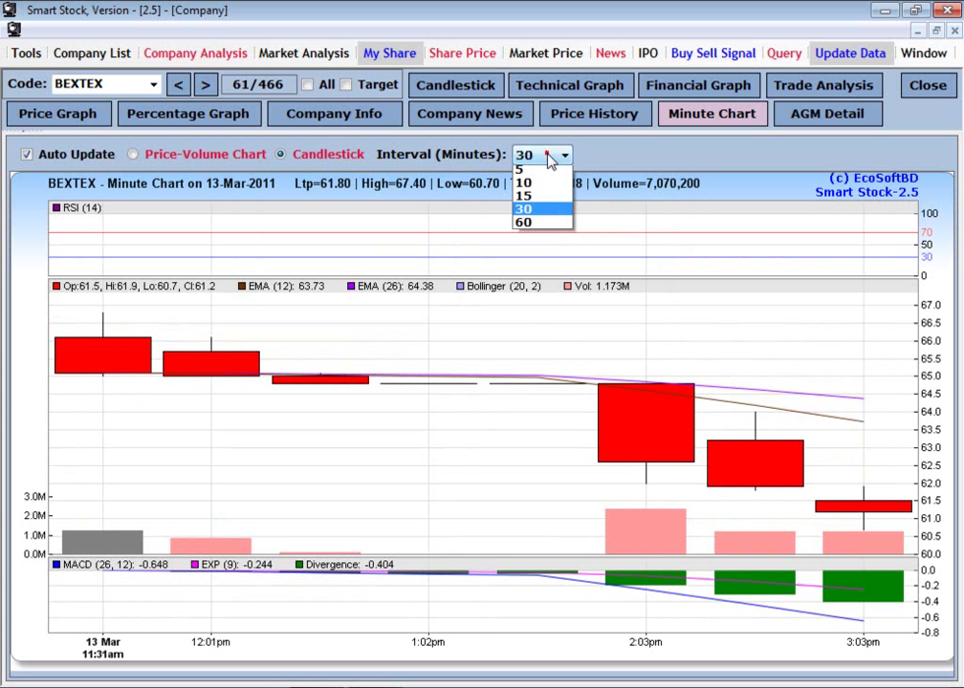
pyautogui.click(540, 226)
pyautogui.click(547, 156)
pyautogui.click(538, 214)
pyautogui.click(547, 156)
pyautogui.click(541, 174)
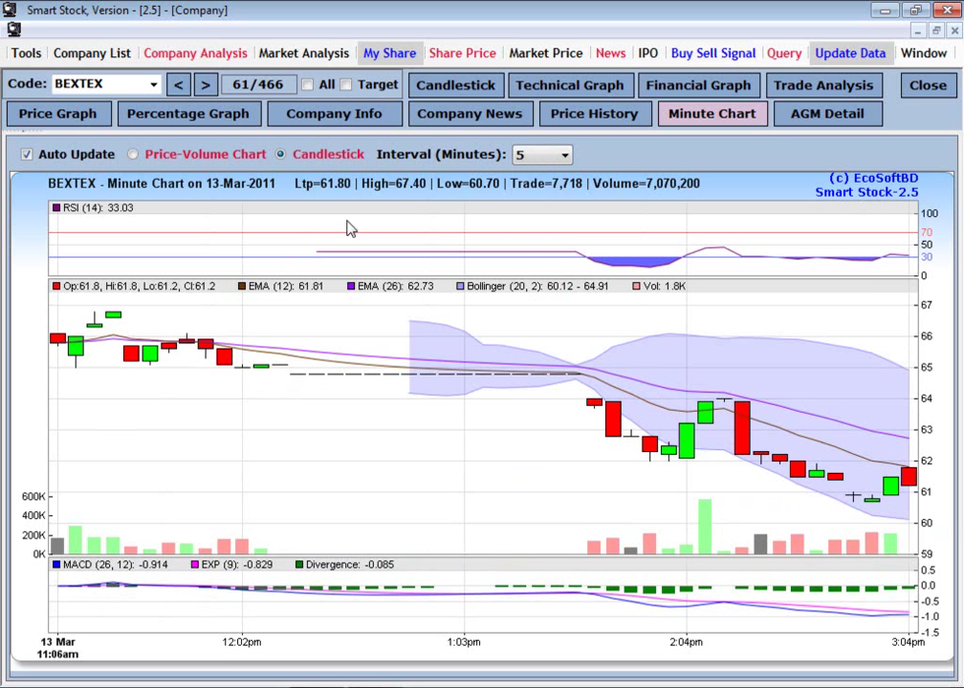
# Step: Switch the minute chart back to the price-volume view and load it for SQUARETEXT
pyautogui.click(190, 157)
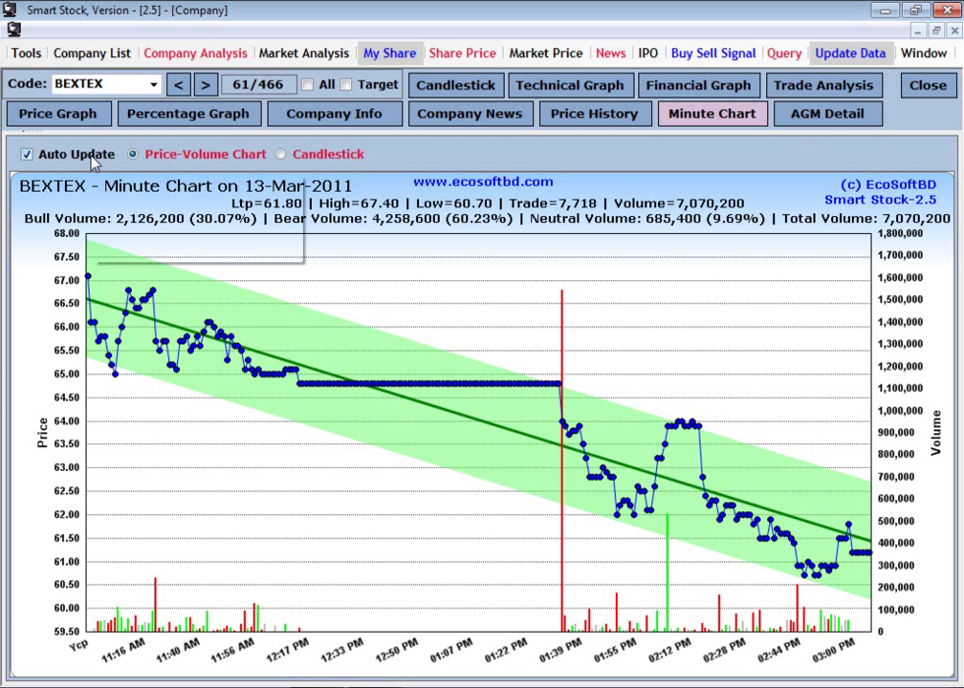
pyautogui.doubleClick(93, 83)
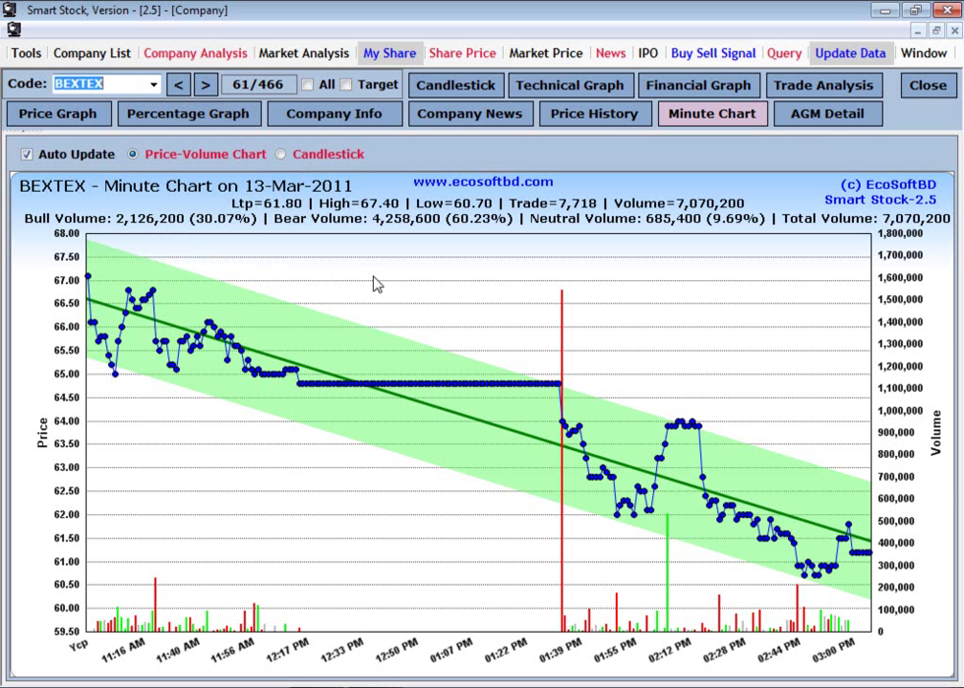
pyautogui.write('sqUARET')
pyautogui.press('Return')
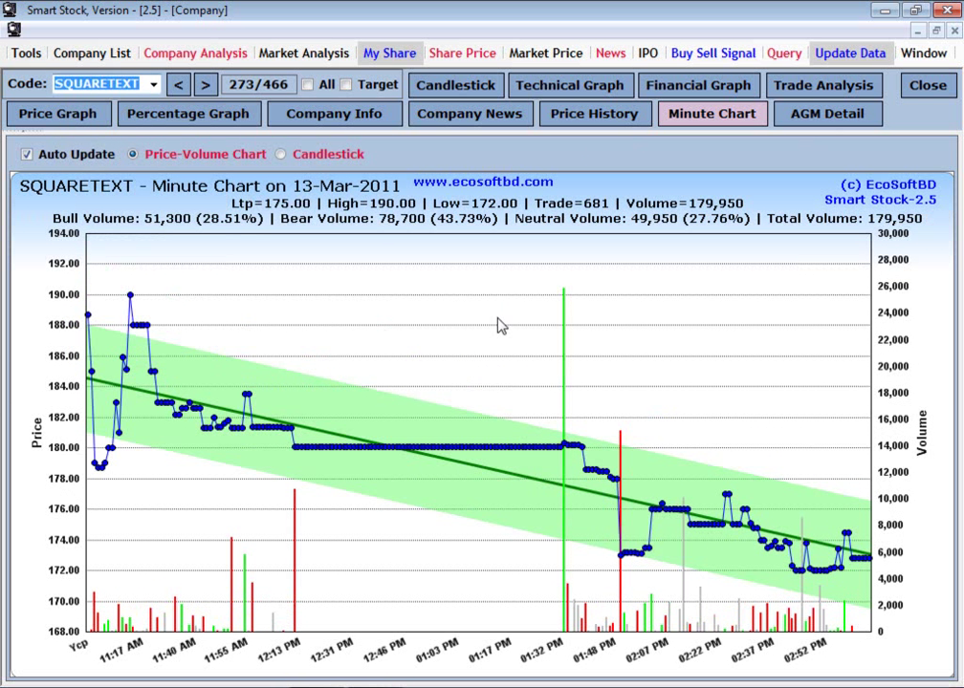
# Step: Load the price-volume minute chart for BATASHOE and turn off automatic updating
pyautogui.write('bz')
pyautogui.press('BackSpace')
pyautogui.write('atASHOE')
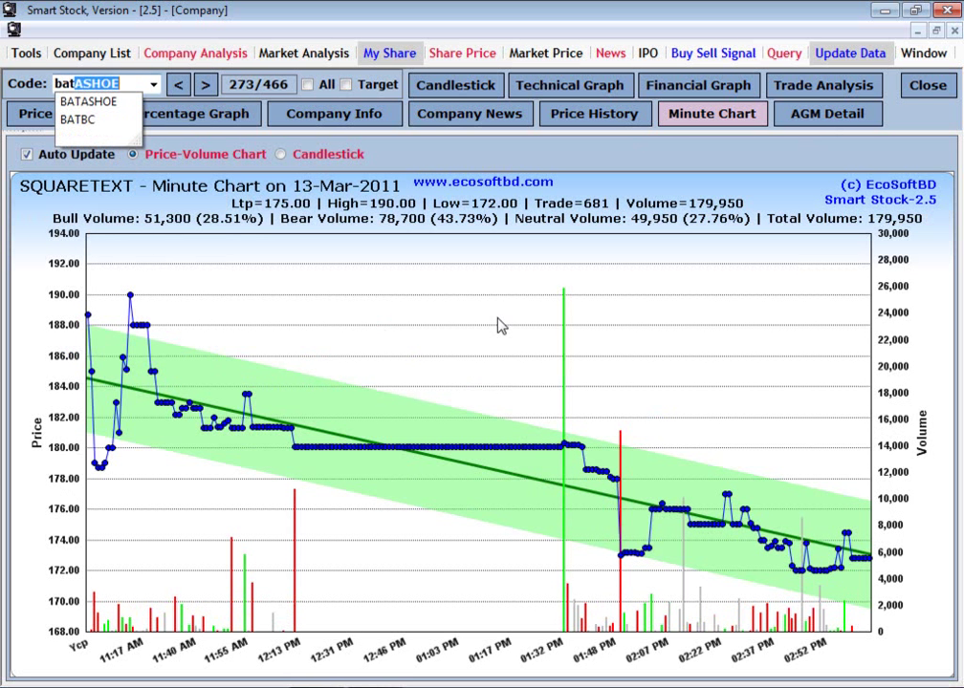
pyautogui.press('Return')
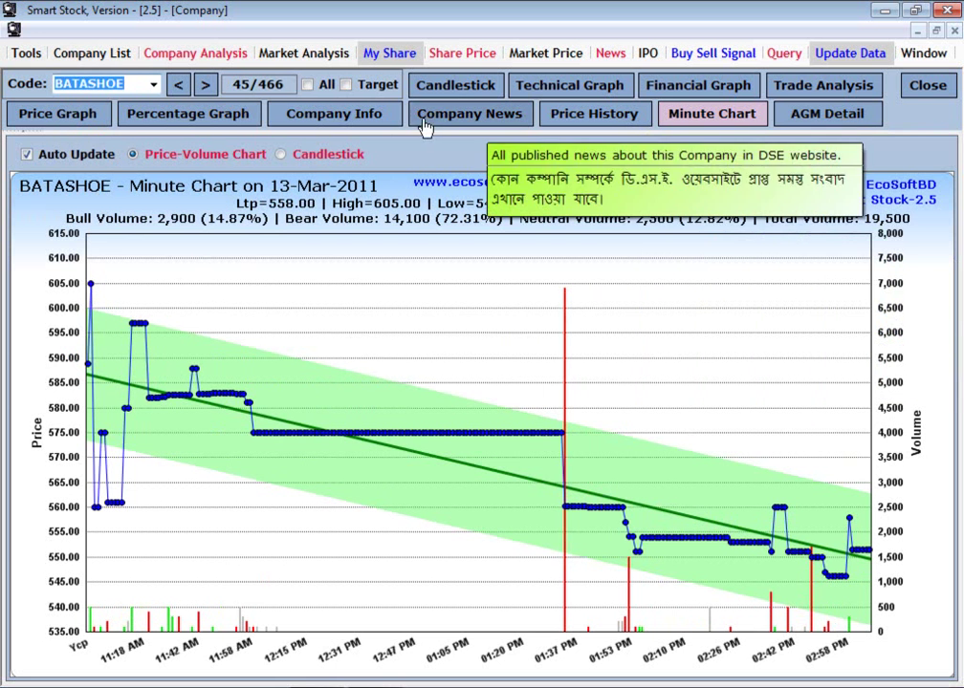
pyautogui.click(91, 154)
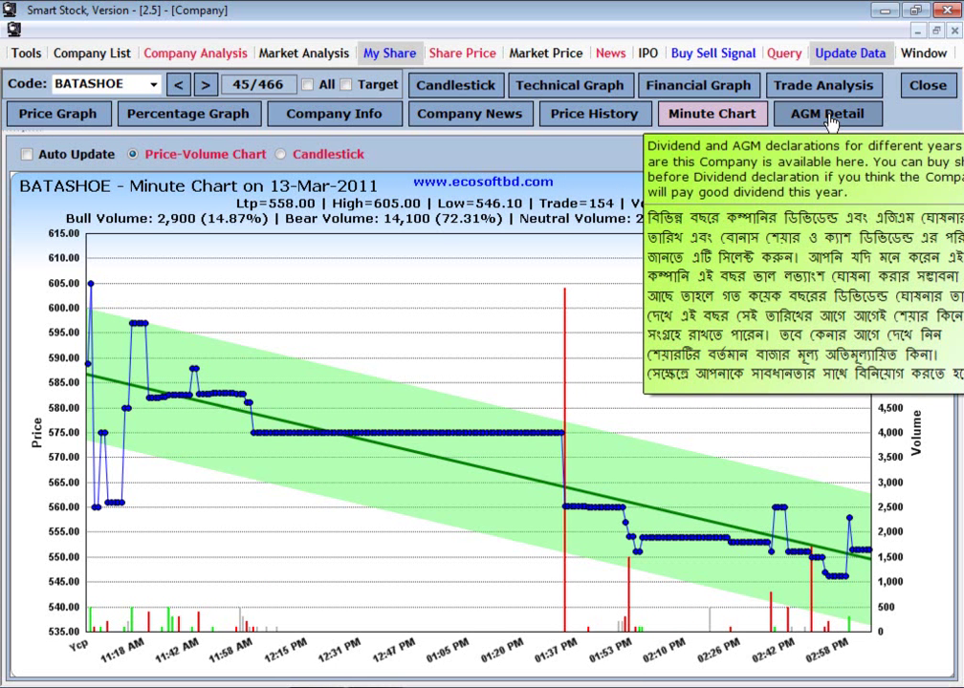
# Step: Open BATASHOE's AGM details and go through the declaration, record and AGM dates and the dividends from 2006 to 2010
pyautogui.click(828, 118)
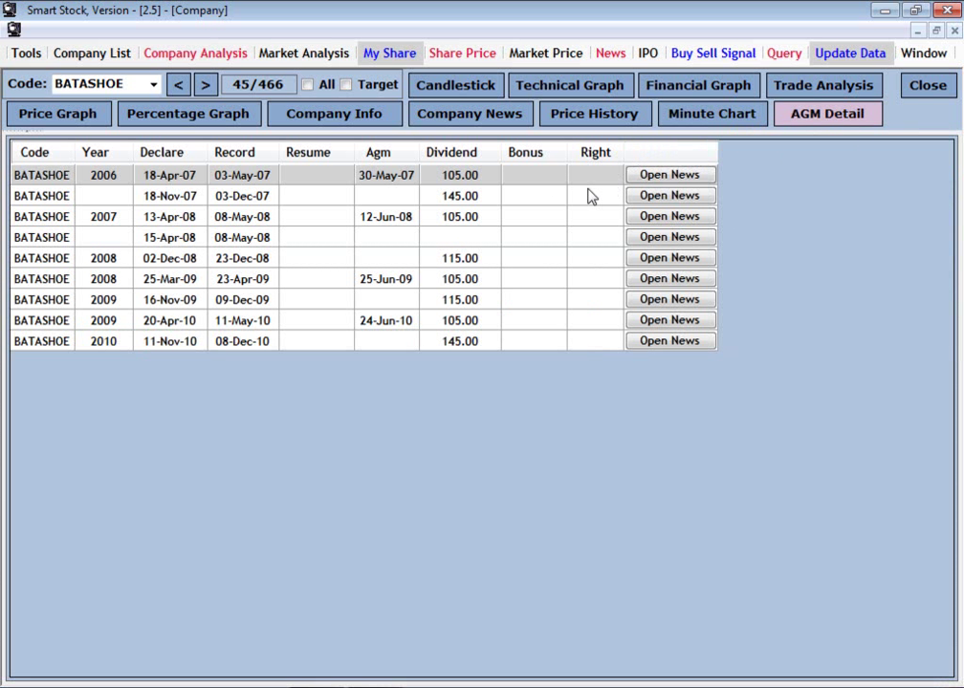
pyautogui.click(360, 217)
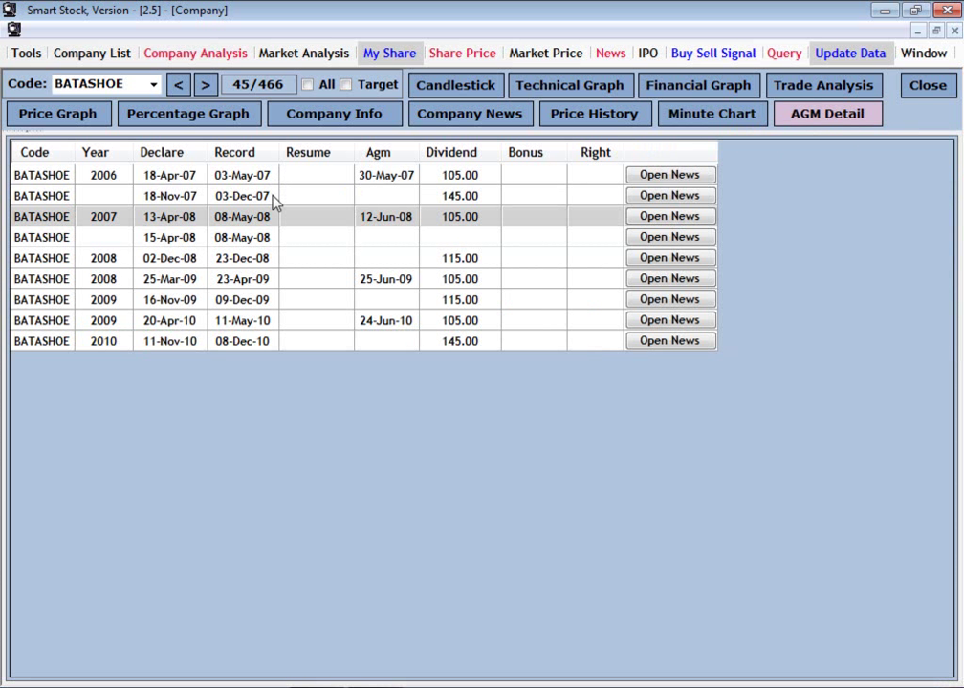
pyautogui.click(278, 174)
pyautogui.click(277, 195)
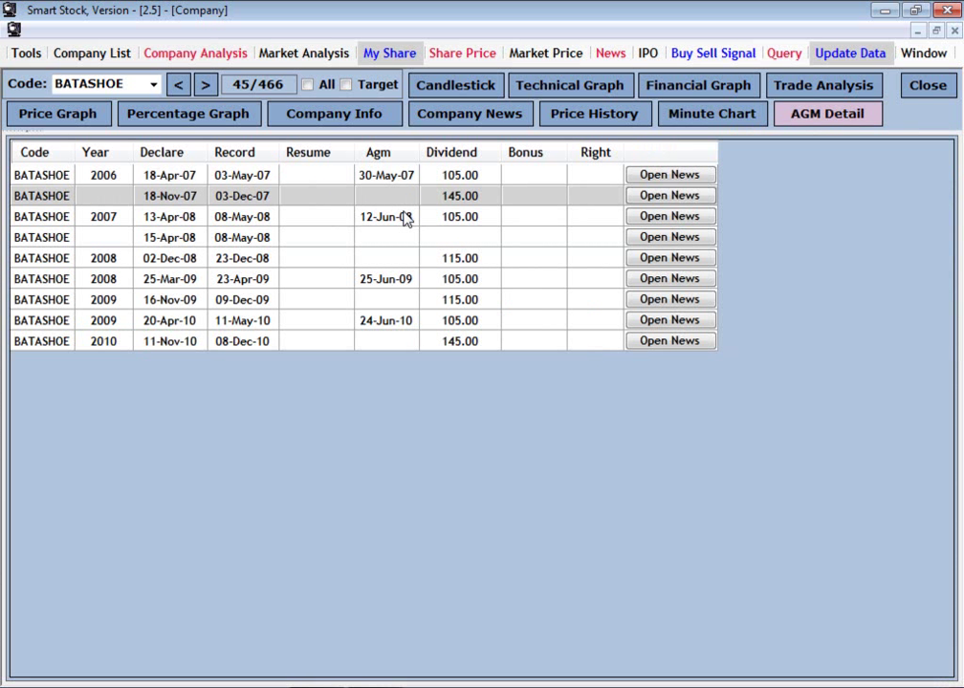
pyautogui.click(474, 218)
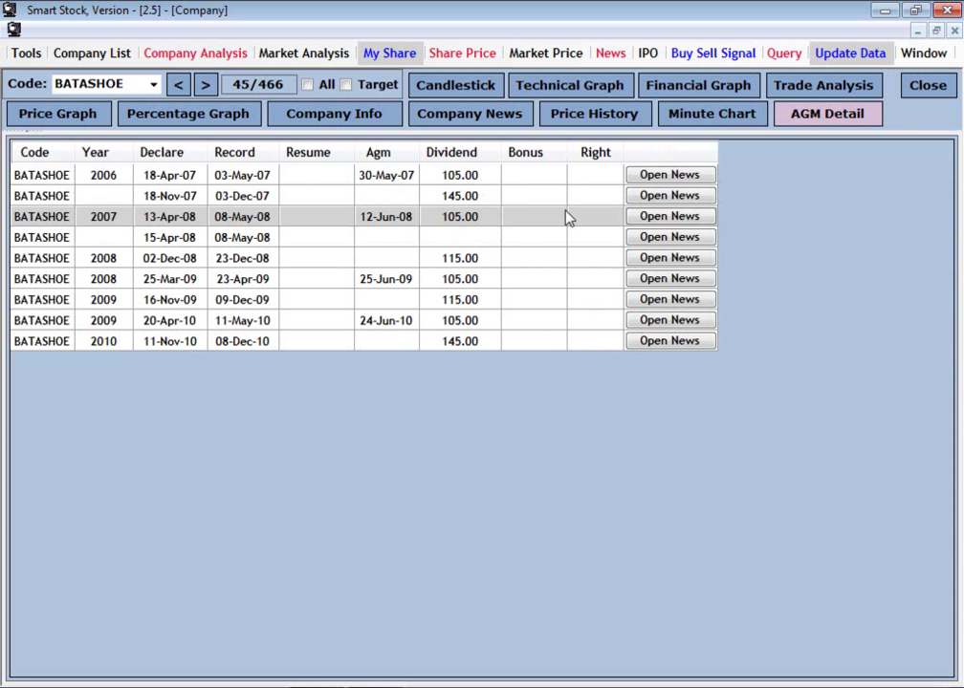
pyautogui.click(512, 279)
pyautogui.click(497, 176)
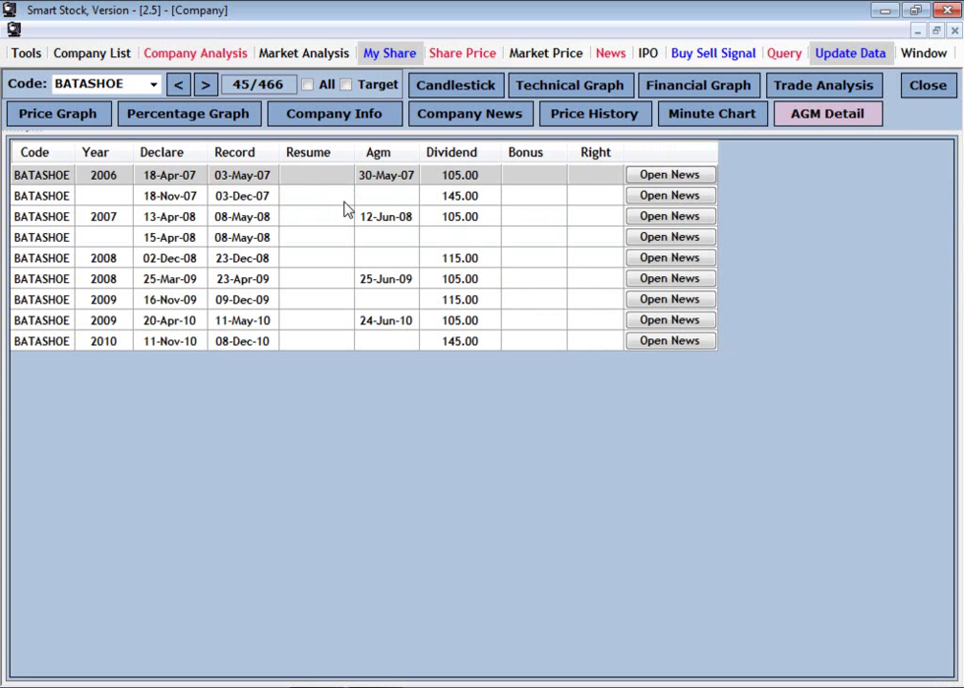
pyautogui.click(302, 221)
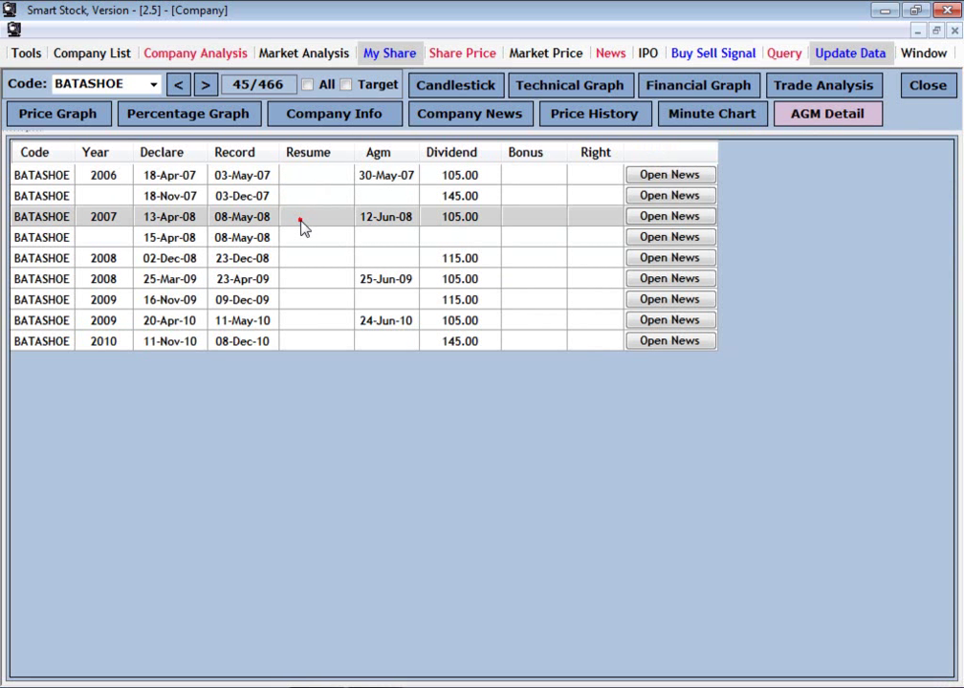
pyautogui.click(320, 261)
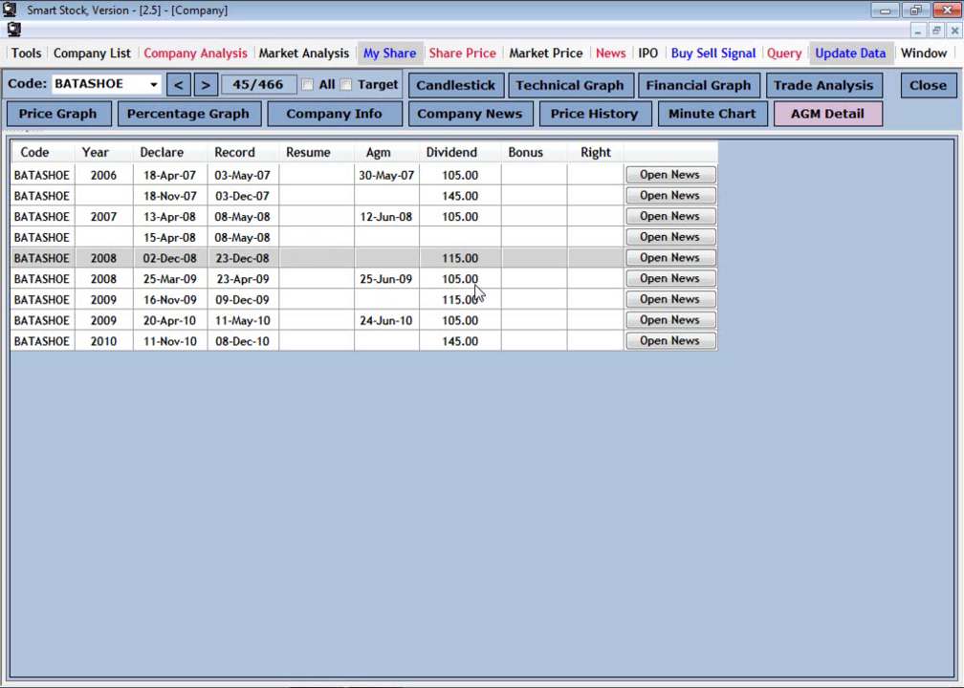
pyautogui.click(471, 279)
pyautogui.click(472, 300)
pyautogui.click(471, 321)
pyautogui.click(468, 341)
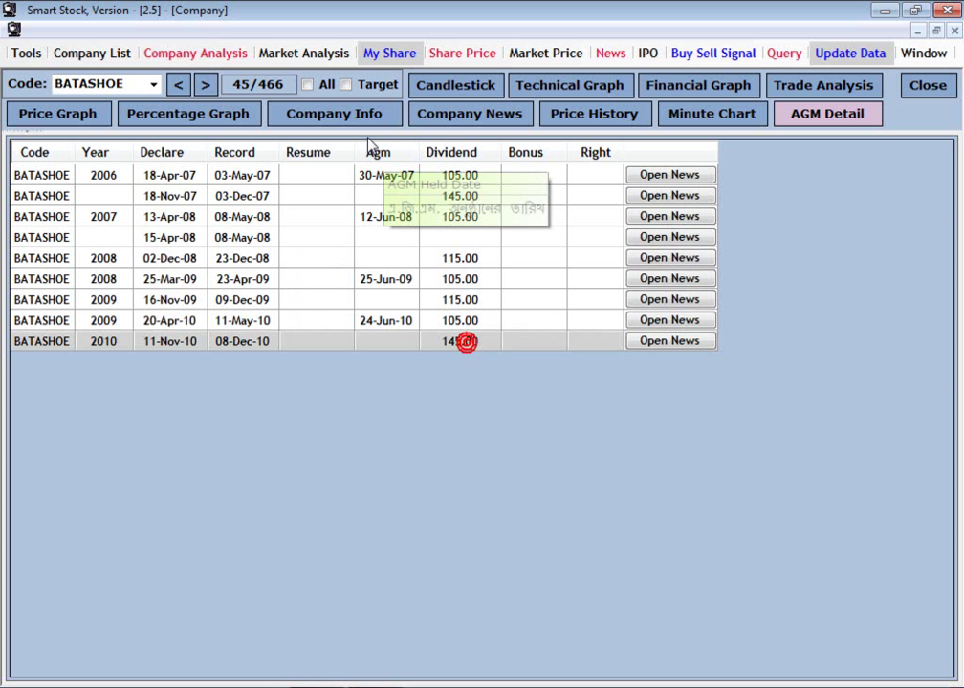
# Step: Open BATASHOE's company information and examine the yearly dividend percentages in the financial table
pyautogui.click(354, 113)
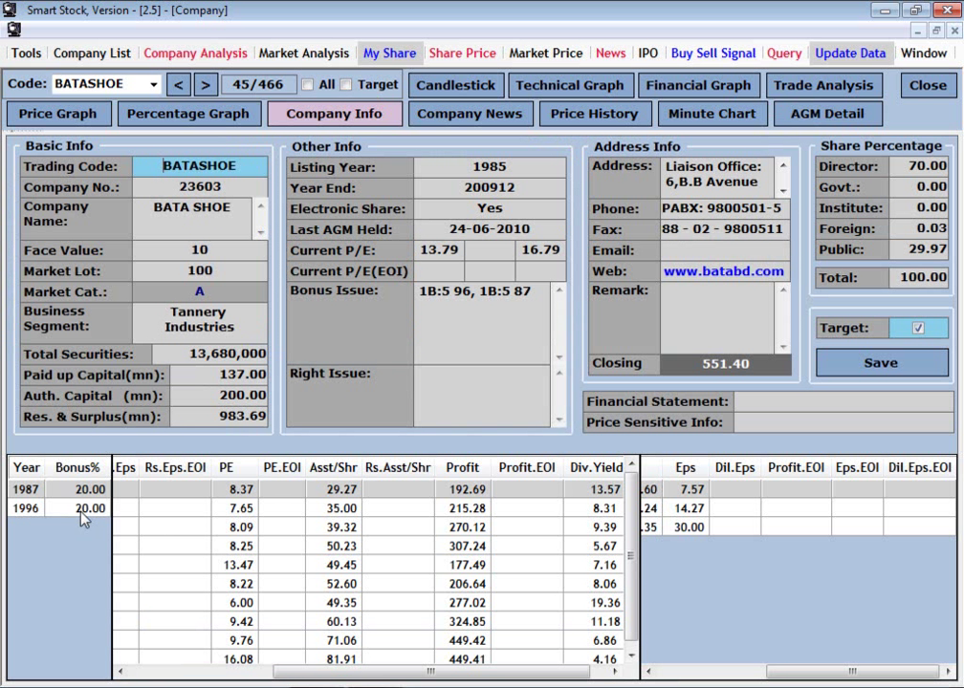
pyautogui.moveTo(328, 671); pyautogui.dragTo(113, 675)
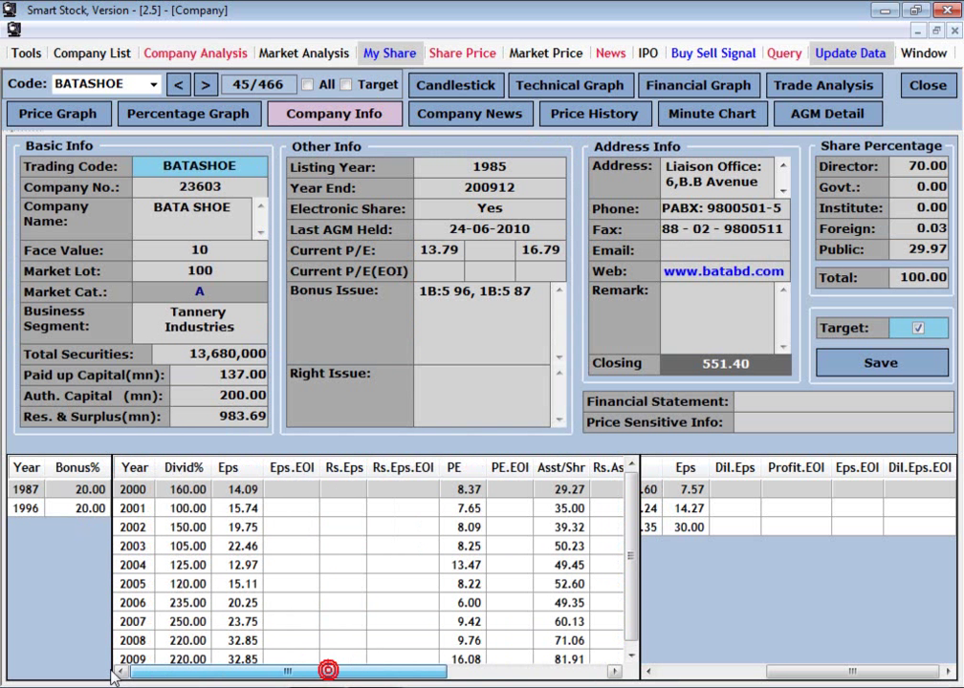
pyautogui.click(178, 514)
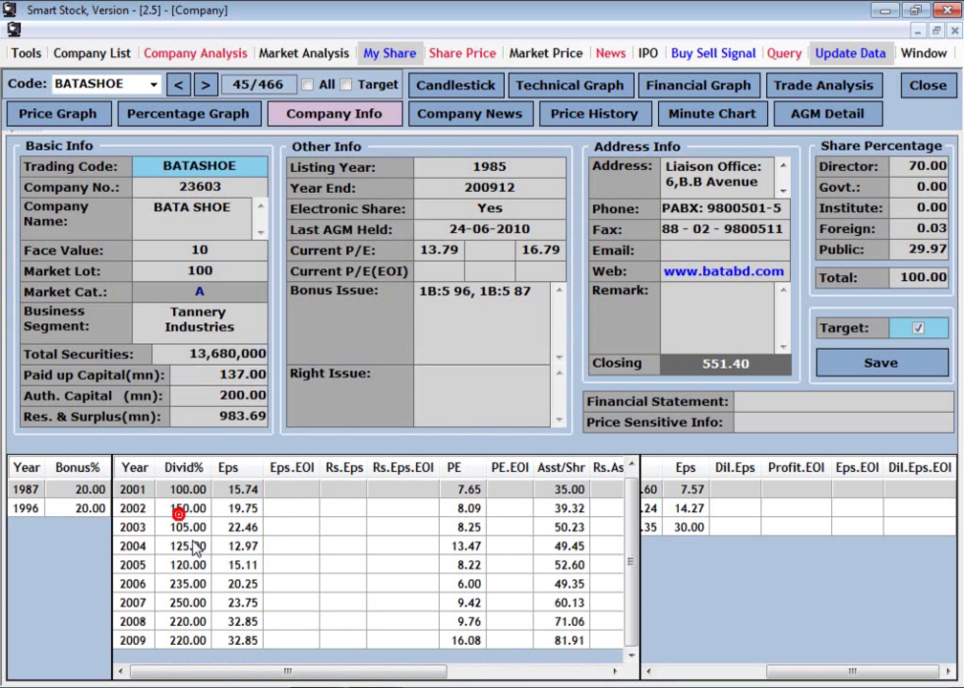
# Step: Return to BATASHOE's AGM details, read the news for the 2008 dividend declared on 25-Mar-09, and close it
pyautogui.click(842, 115)
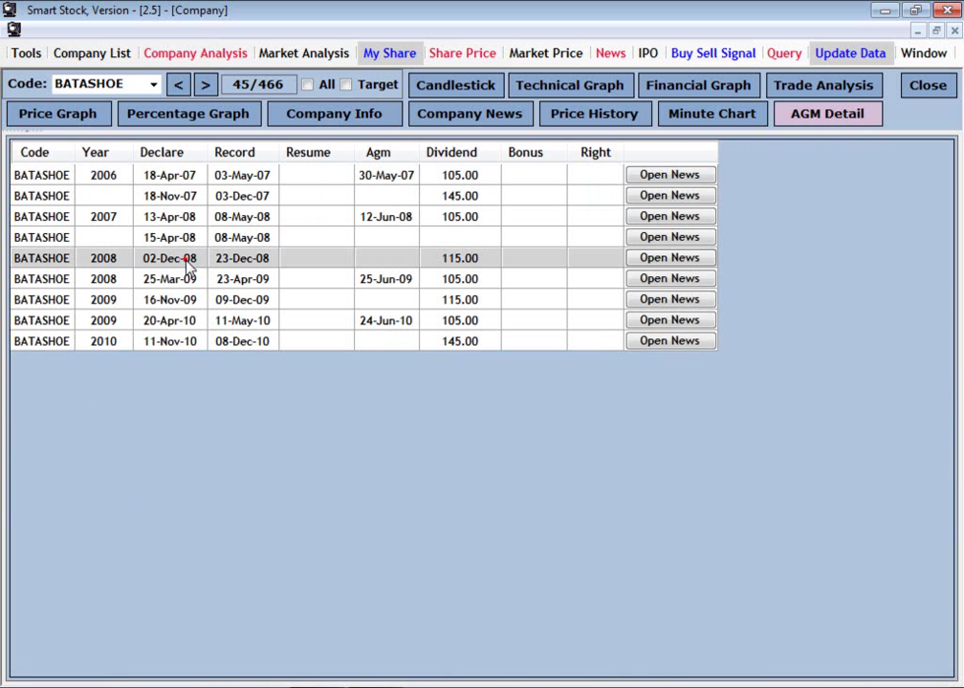
pyautogui.click(416, 320)
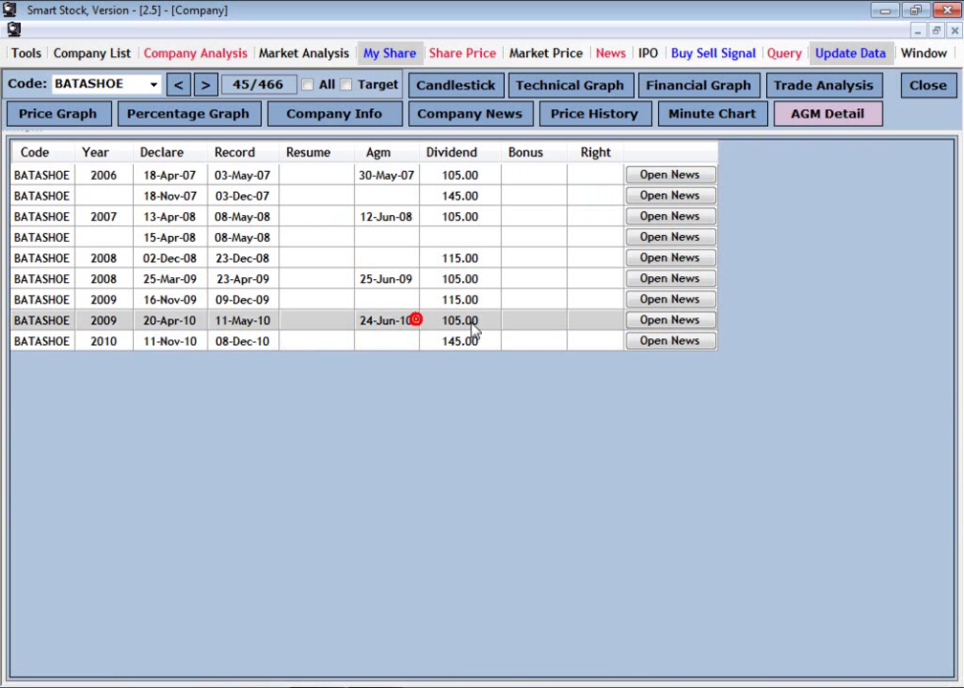
pyautogui.click(570, 279)
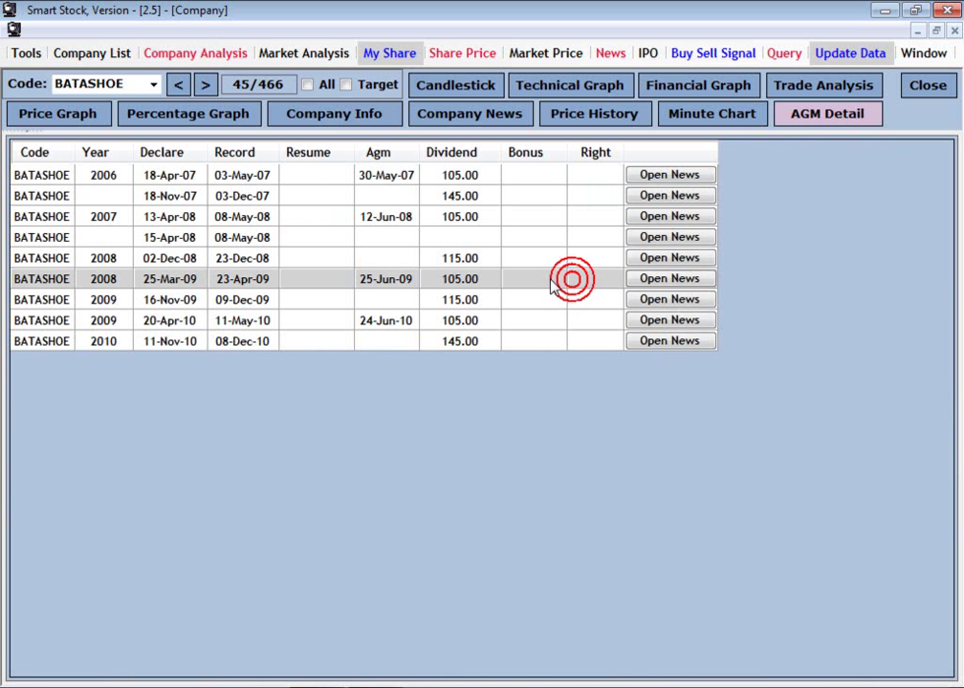
pyautogui.click(670, 279)
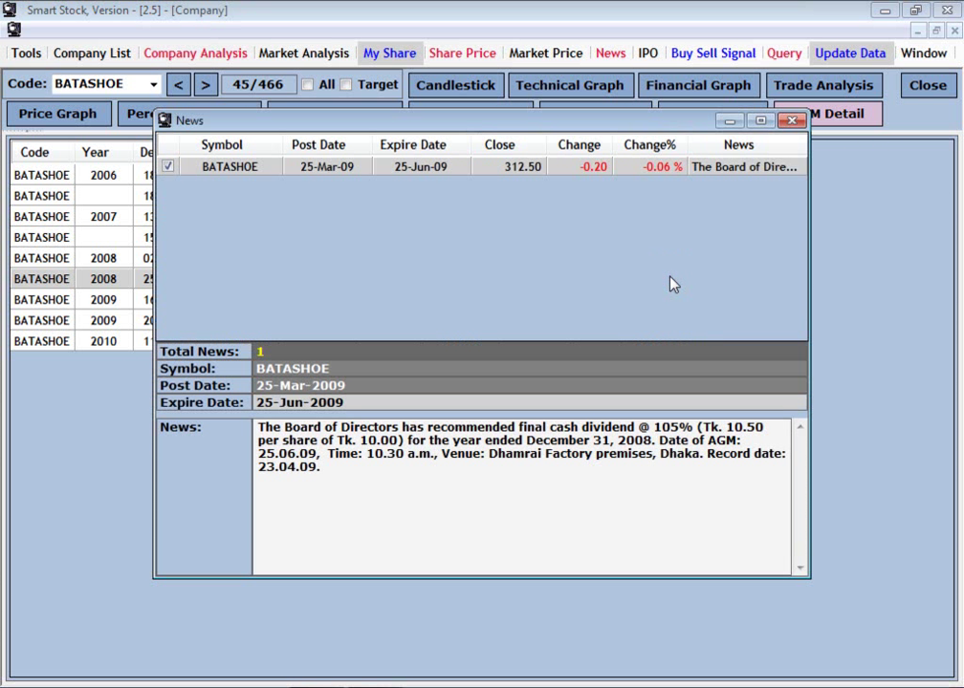
pyautogui.click(376, 484)
pyautogui.click(341, 477)
pyautogui.click(792, 120)
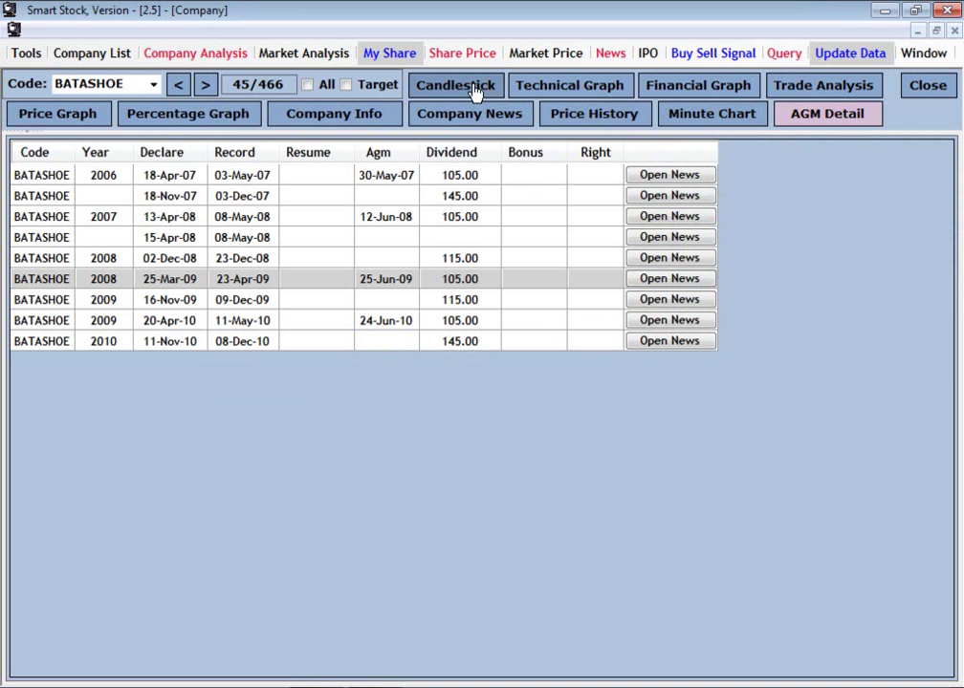
# Step: Open BATASHOE's candlestick chart and turn off the MACD signals
pyautogui.click(473, 87)
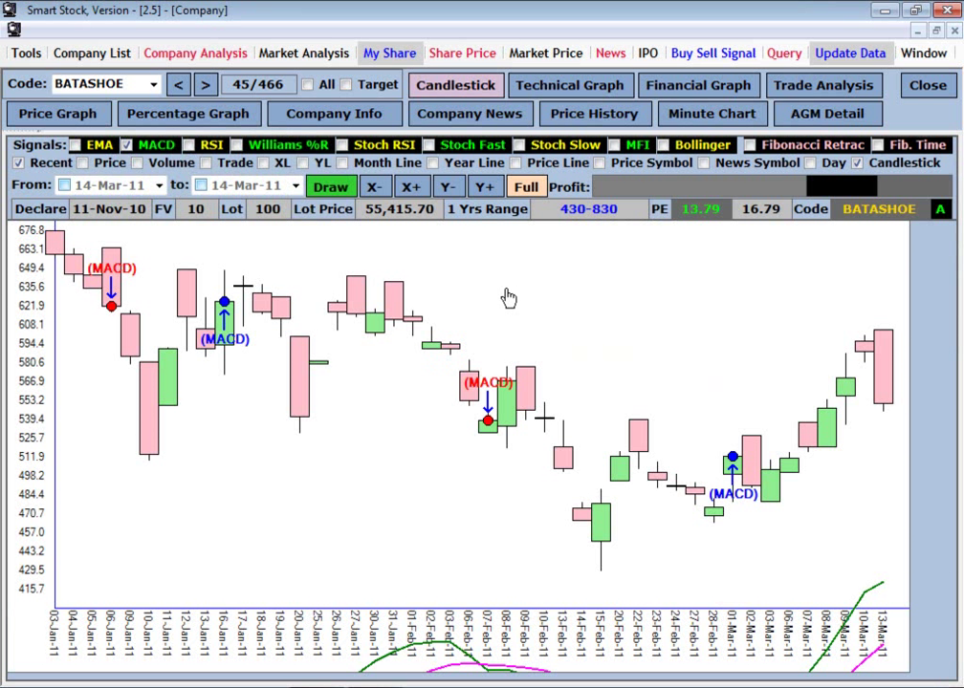
pyautogui.moveTo(424, 213)
pyautogui.click(151, 146)
pyautogui.click(151, 146)
pyautogui.click(151, 146)
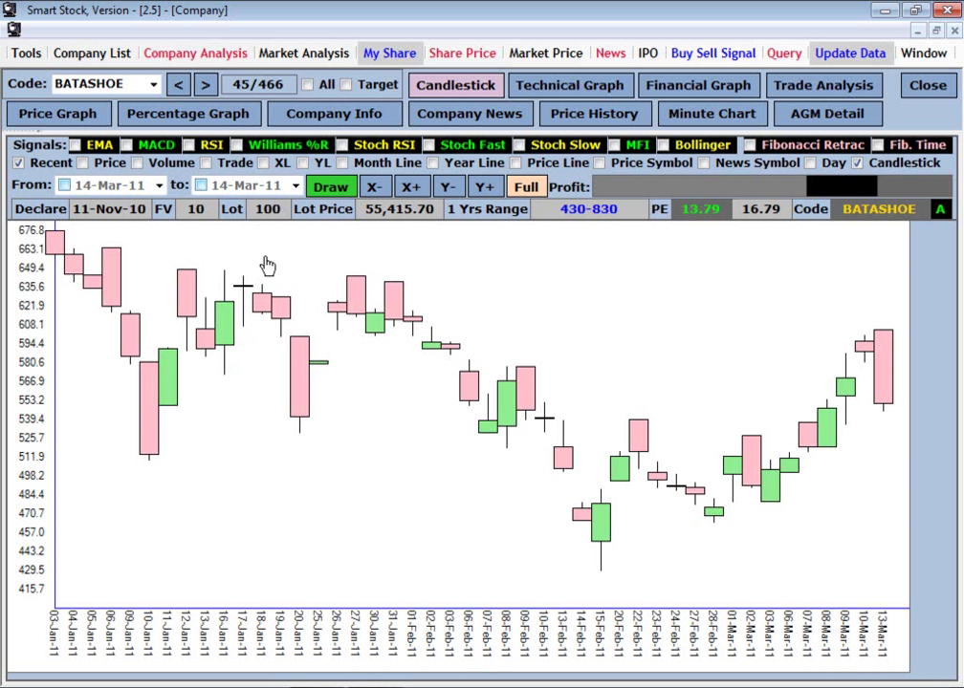
# Step: Show BATASHOE's full candlestick history instead of only recent prices, and zoom in on about April 2009 to January 2010
pyautogui.click(36, 163)
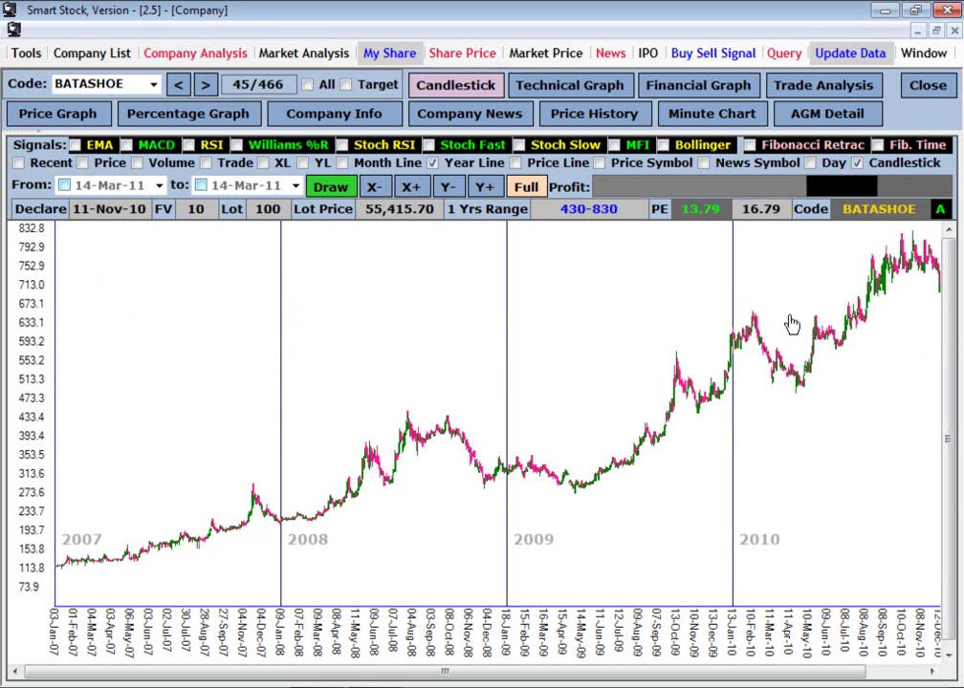
pyautogui.moveTo(505, 293)
pyautogui.mouseDown()
pyautogui.moveTo(638, 423)
pyautogui.moveTo(739, 557)
pyautogui.mouseUp()
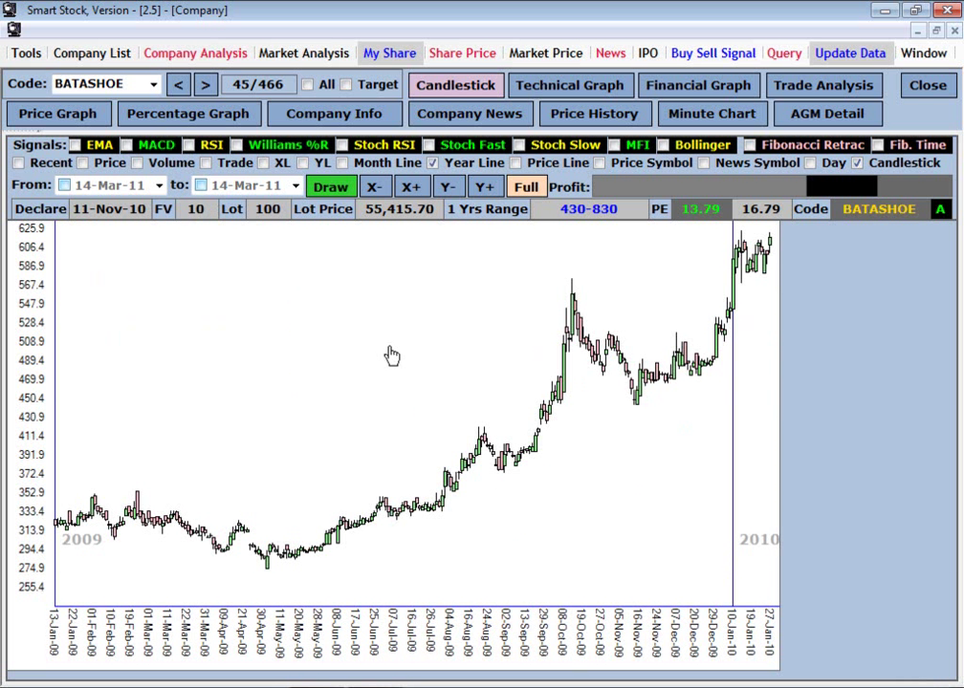
pyautogui.moveTo(236, 254); pyautogui.dragTo(742, 594)
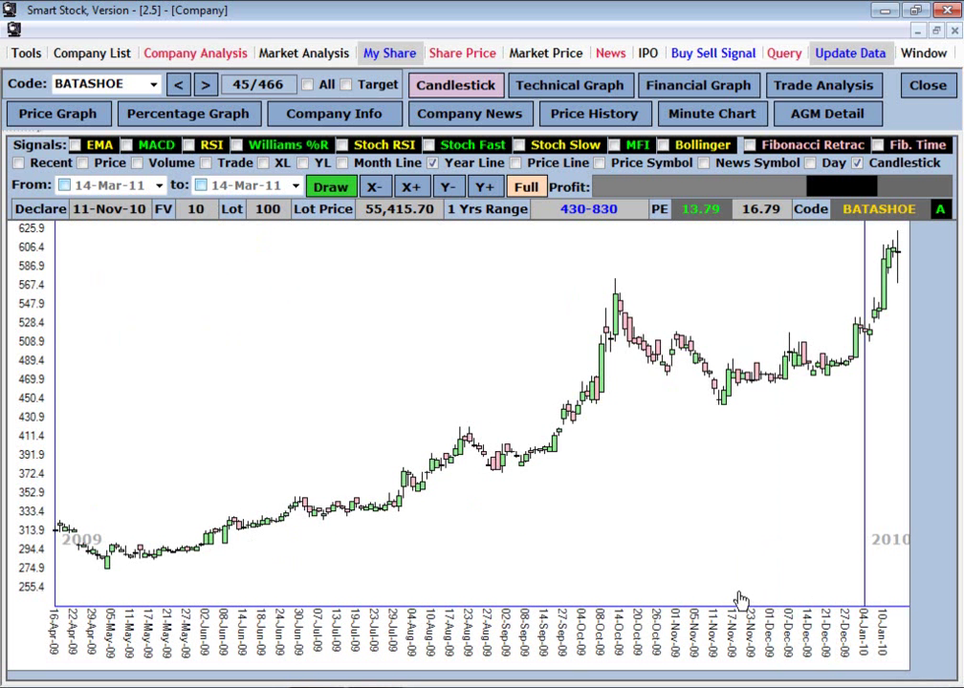
# Step: Zoom in on BATASHOE's candlestick chart to about mid-September to late December 2009
pyautogui.click(572, 314)
pyautogui.moveTo(572, 314); pyautogui.dragTo(865, 584)
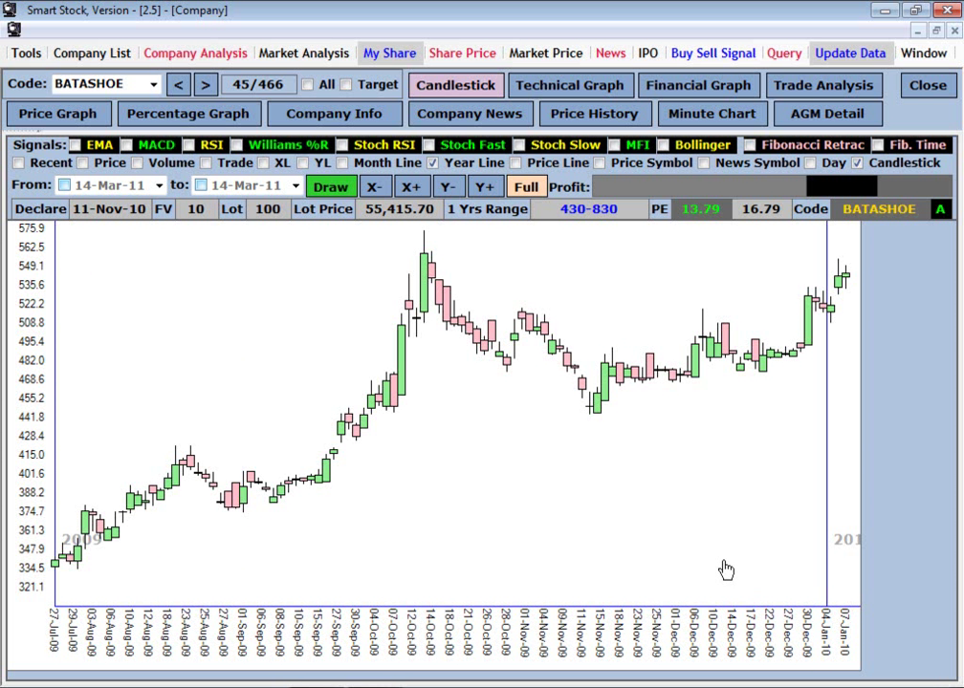
pyautogui.moveTo(327, 222); pyautogui.dragTo(749, 590)
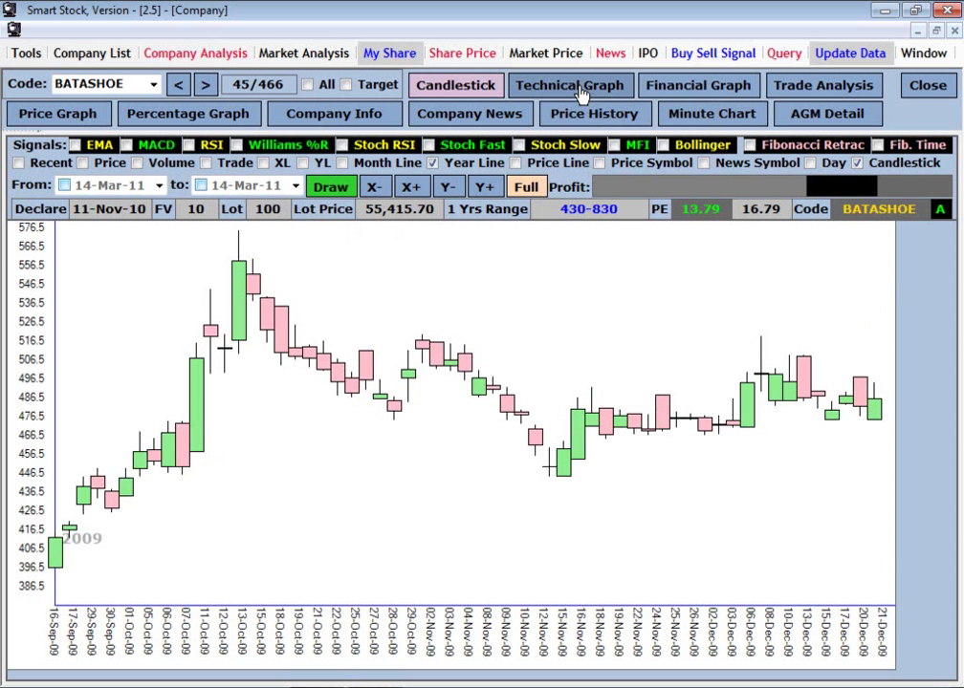
# Step: Try widening and narrowing the candlestick chart along the date axis, and stretch it along the price axis
pyautogui.click(413, 188)
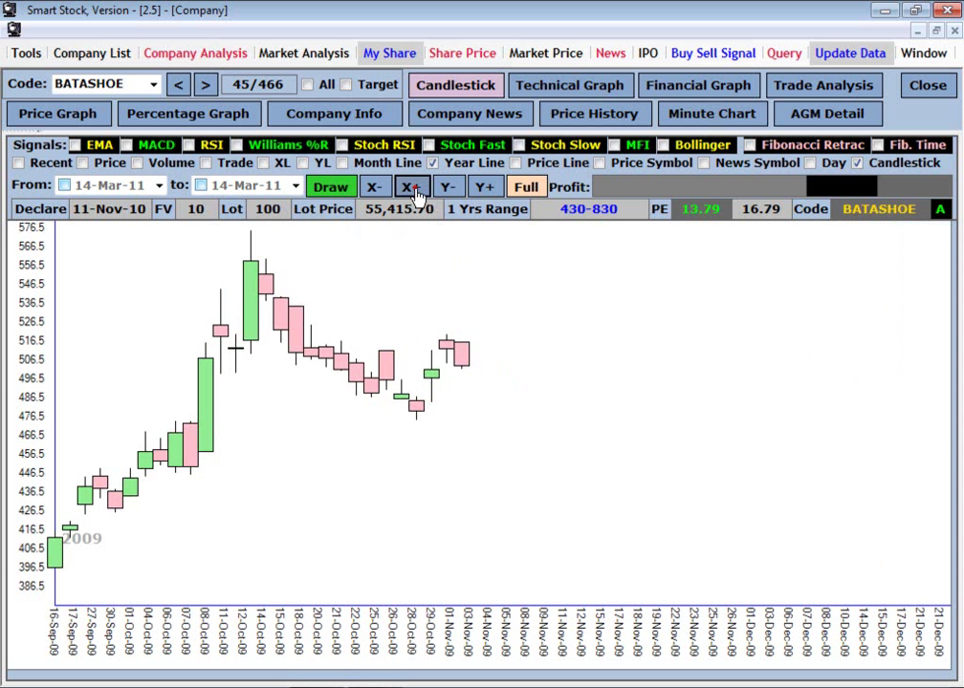
pyautogui.click(408, 188)
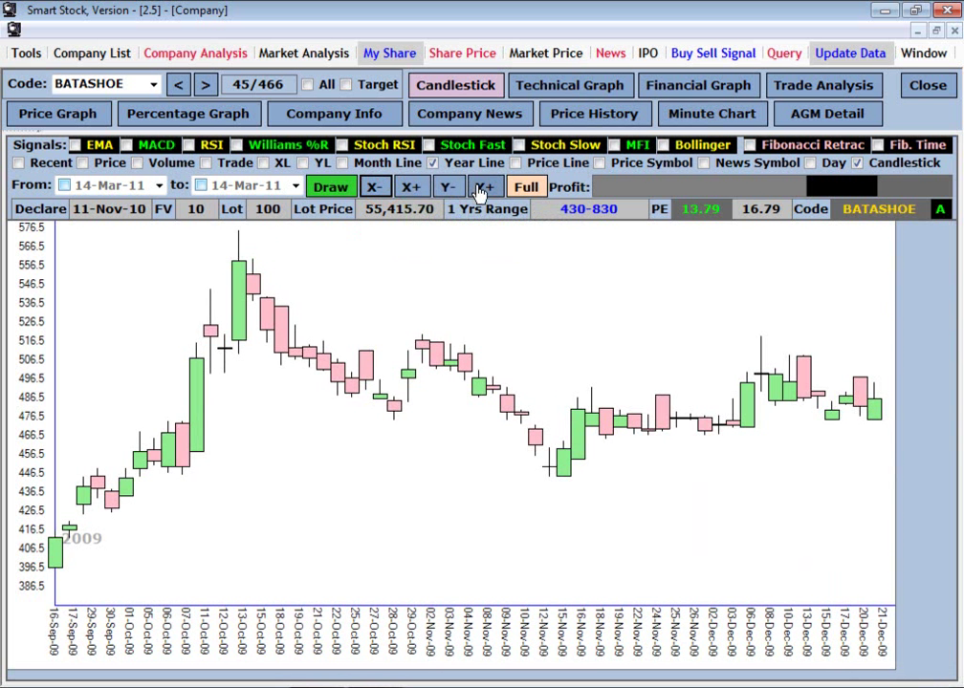
pyautogui.click(482, 188)
pyautogui.click(442, 188)
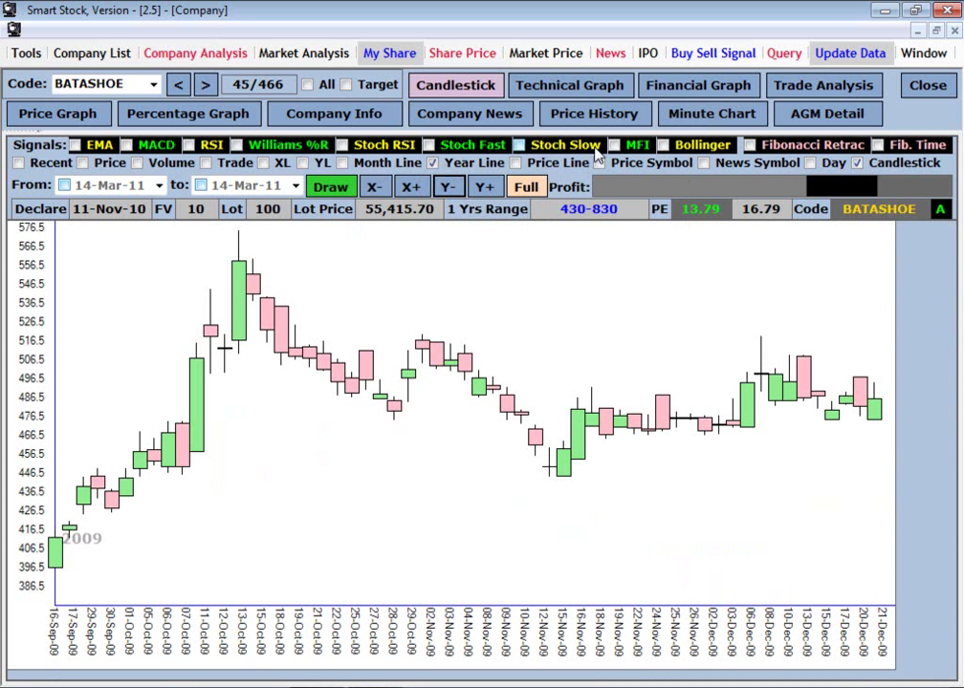
pyautogui.click(486, 187)
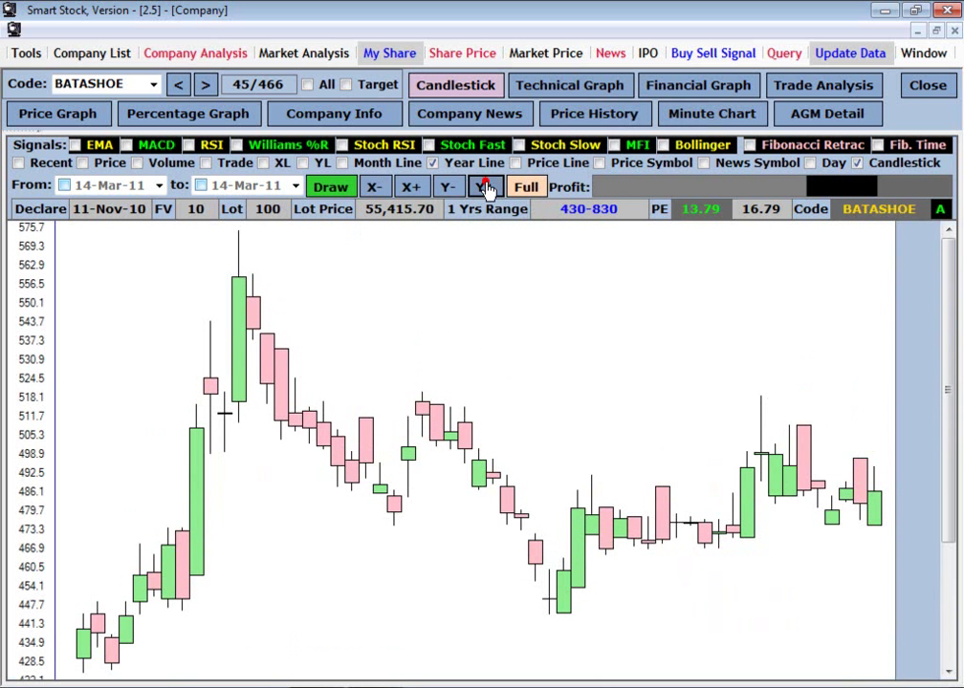
pyautogui.click(408, 187)
pyautogui.click(372, 188)
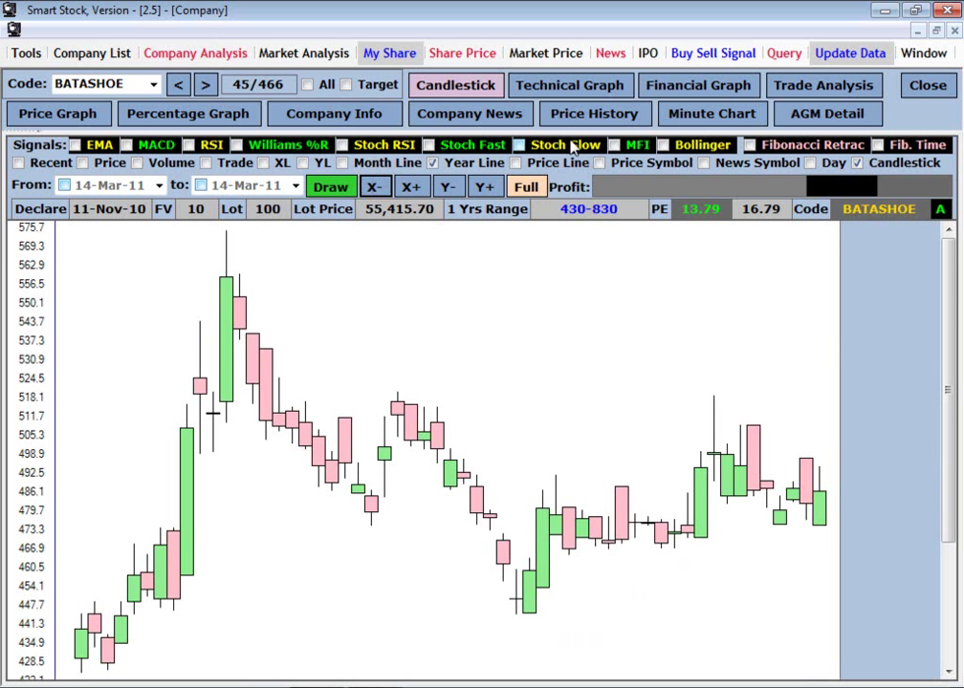
# Step: Open BATASHOE's technical graph and examine its chart parameters, including the trading code list
pyautogui.click(564, 91)
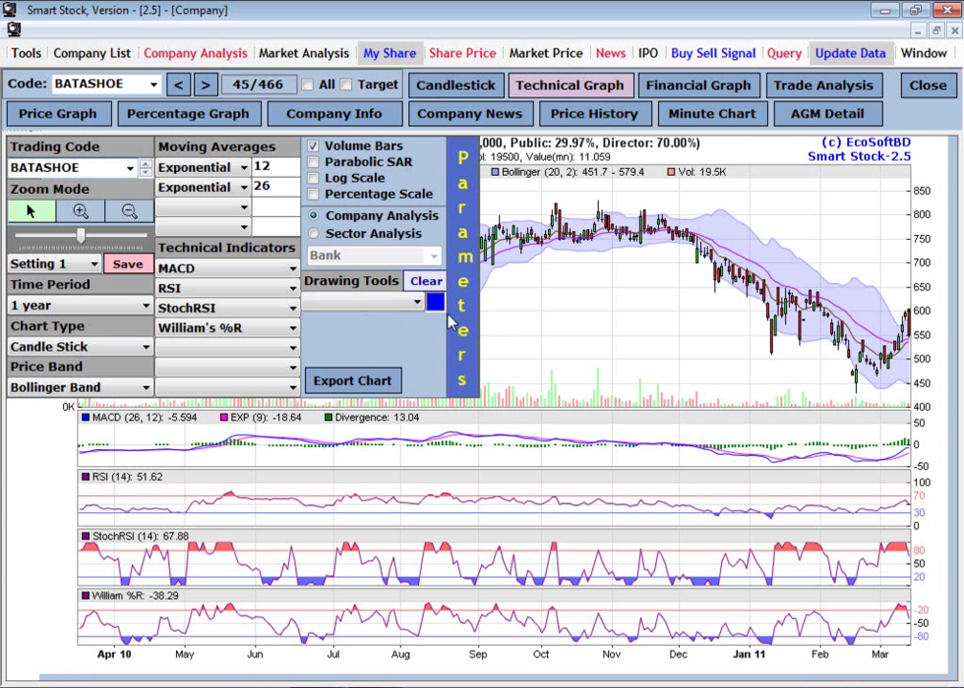
pyautogui.click(572, 322)
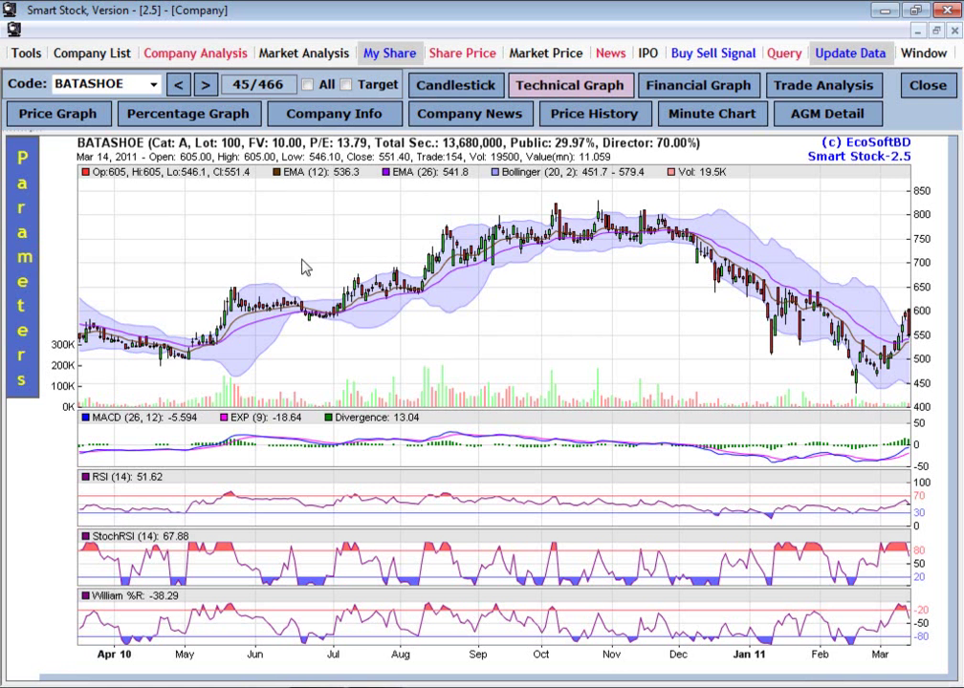
pyautogui.moveTo(23, 269)
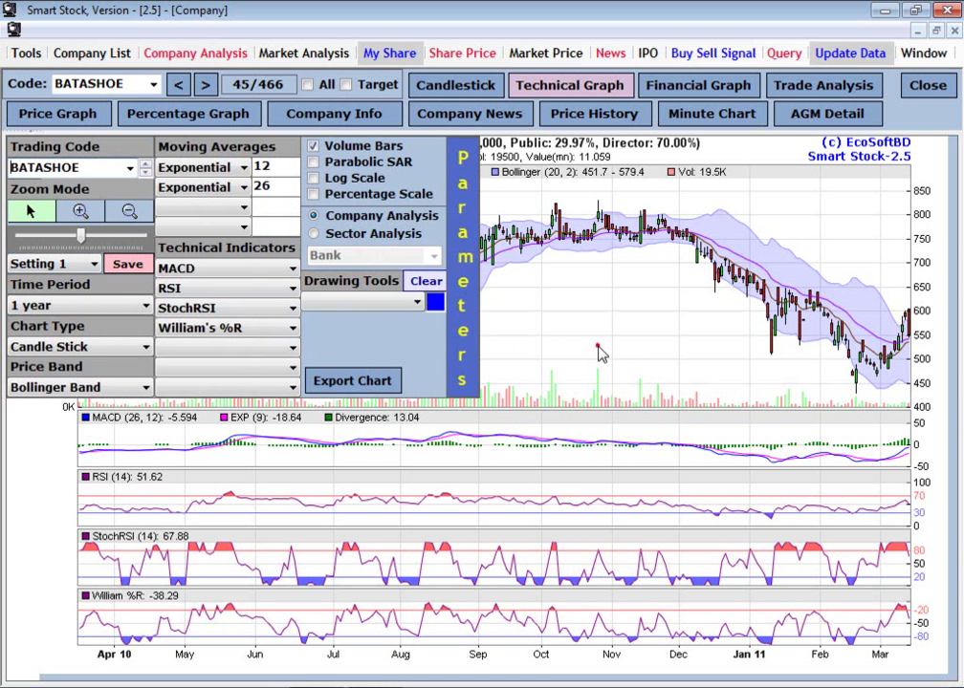
pyautogui.moveTo(7, 216)
pyautogui.click(131, 169)
pyautogui.click(131, 168)
pyautogui.click(106, 169)
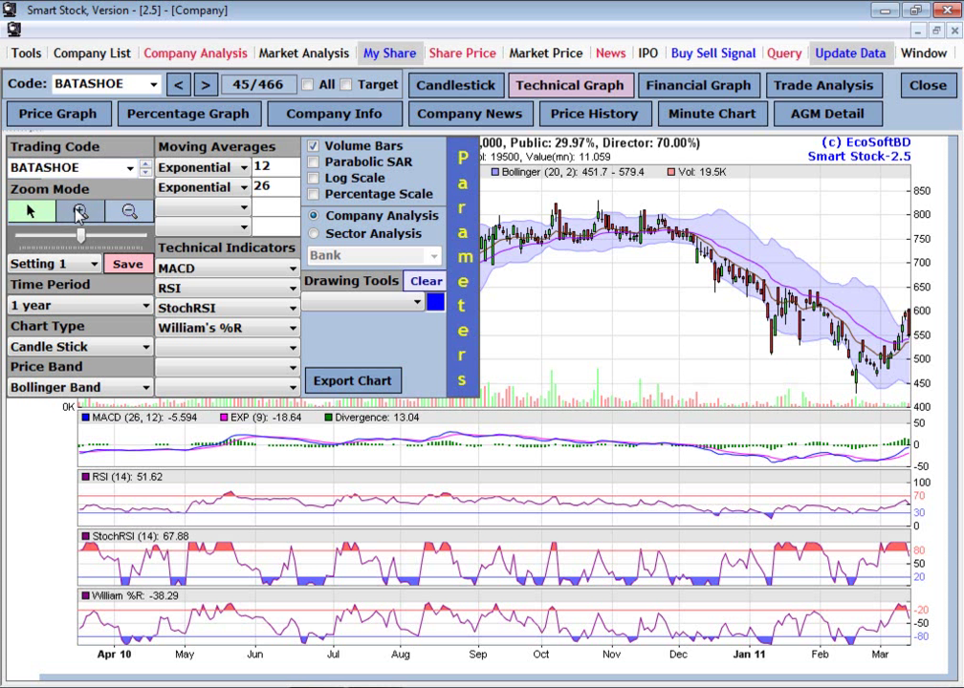
# Step: Open BATASHOE's price graph and zoom in on about April to October 2008
pyautogui.click(71, 117)
pyautogui.moveTo(234, 277); pyautogui.dragTo(507, 583)
pyautogui.moveTo(357, 251); pyautogui.dragTo(736, 568)
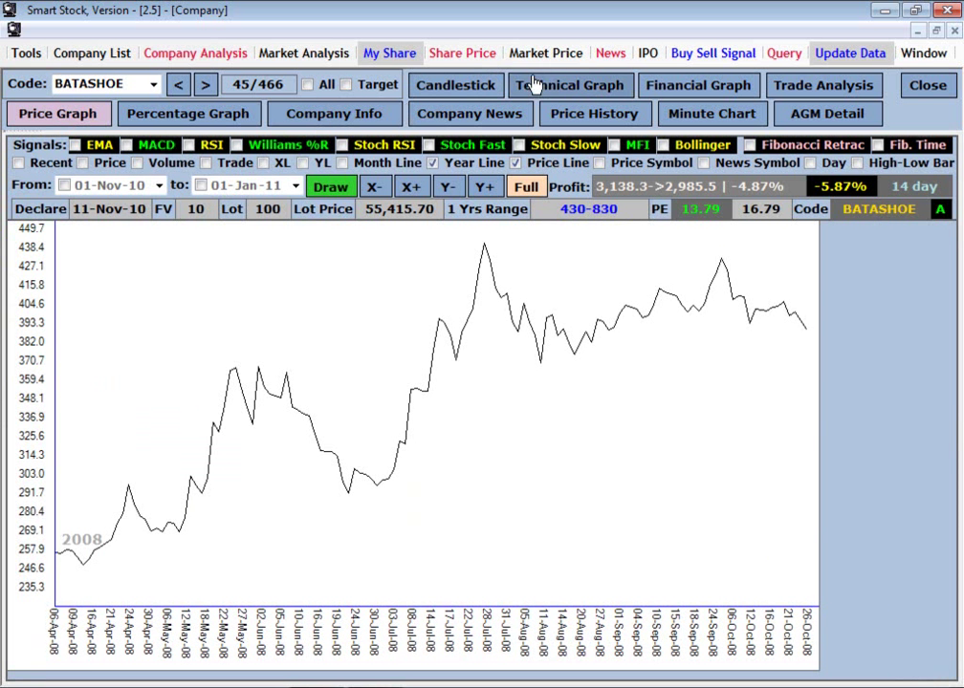
# Step: Return to BATASHOE's technical graph and zoom in on about mid-July to mid-October 2010
pyautogui.click(577, 87)
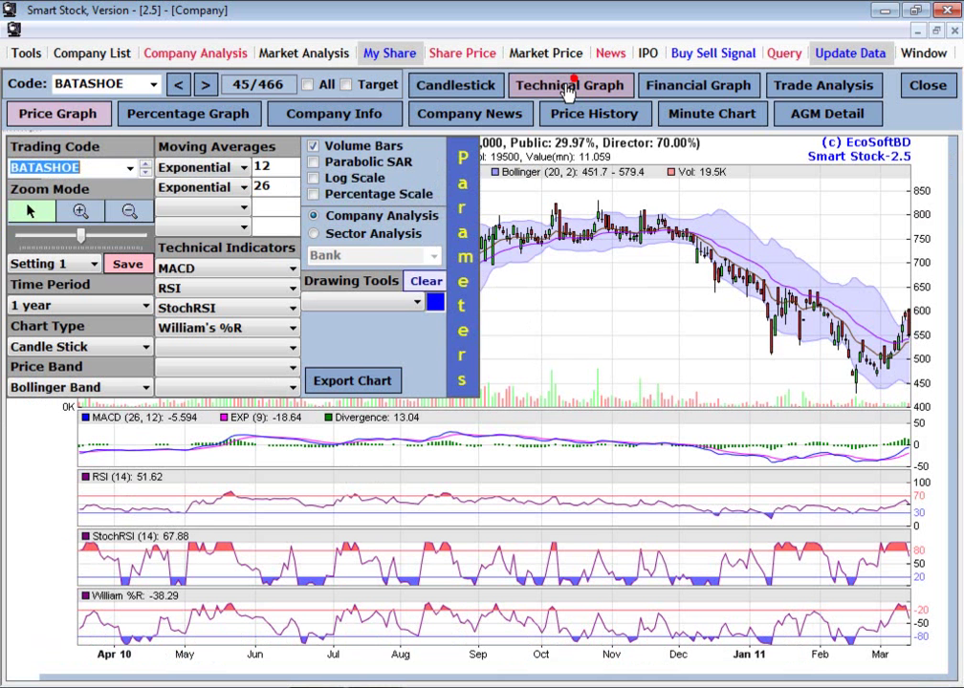
pyautogui.click(80, 211)
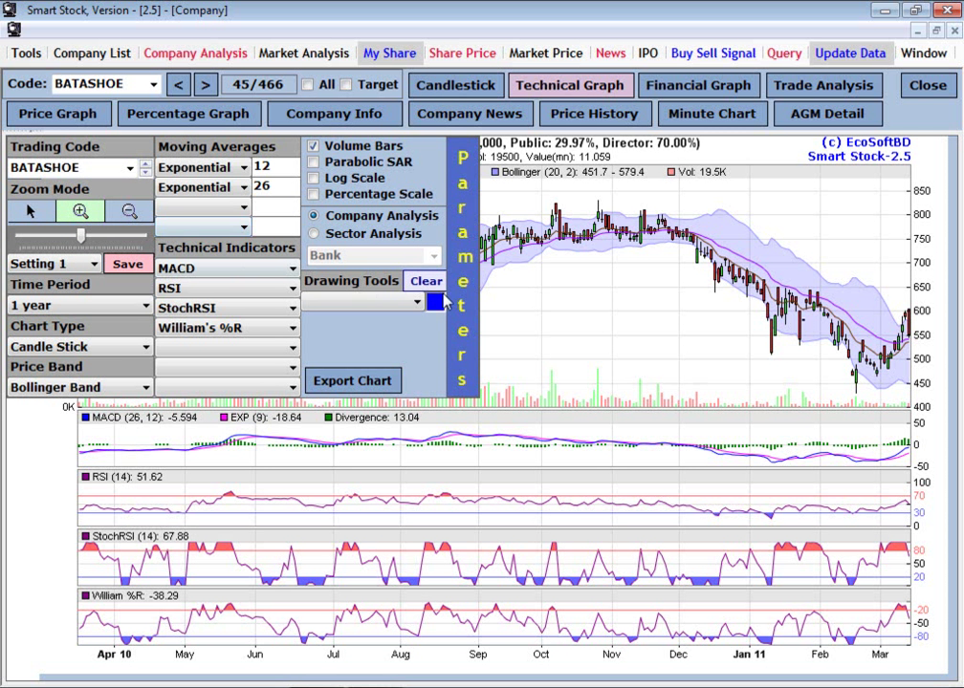
pyautogui.click(542, 301)
pyautogui.moveTo(278, 187); pyautogui.dragTo(684, 377)
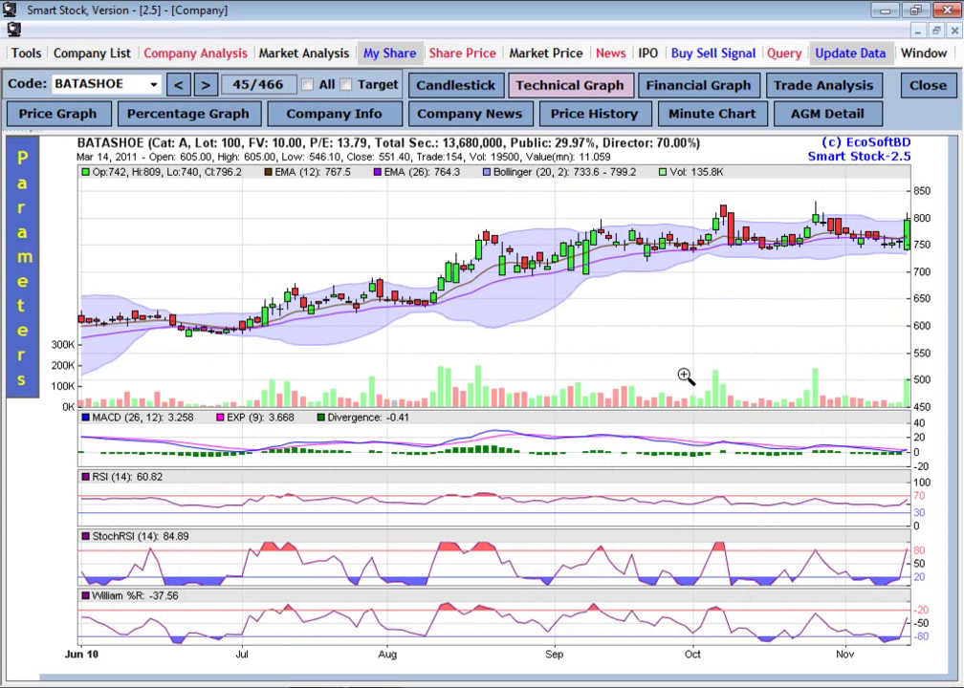
pyautogui.moveTo(316, 198); pyautogui.dragTo(822, 375)
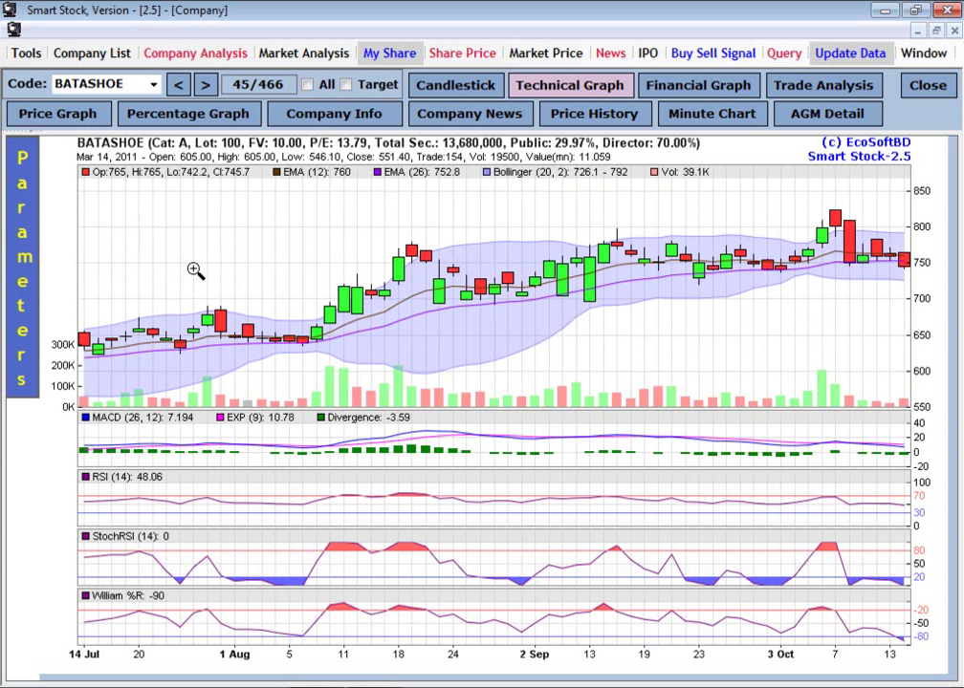
# Step: Zoom the technical graph back out to the full year and return to the normal pointer mode
pyautogui.click(21, 239)
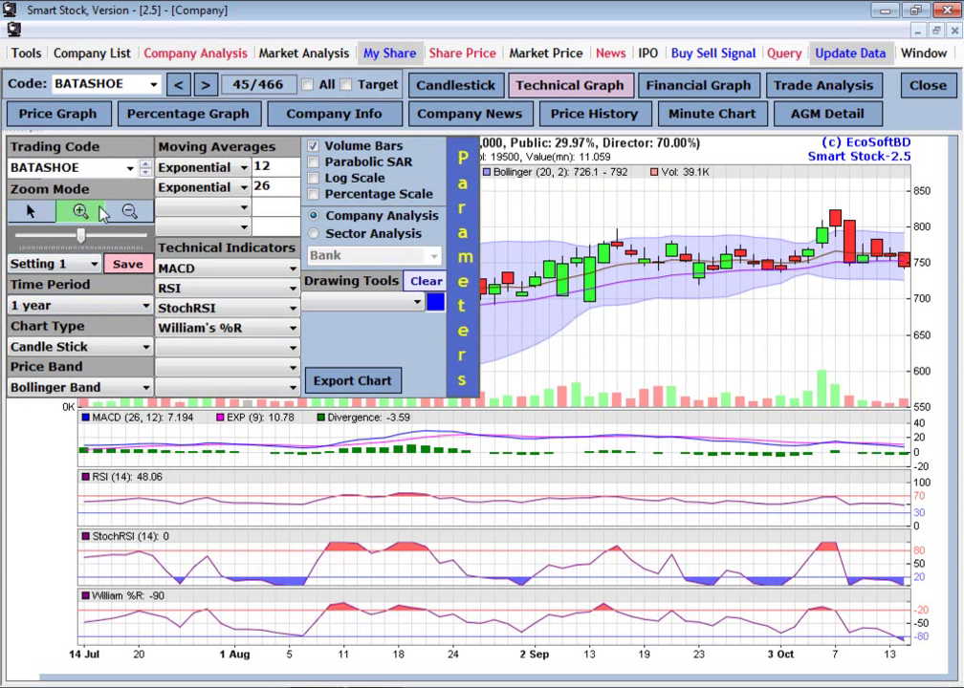
pyautogui.click(129, 210)
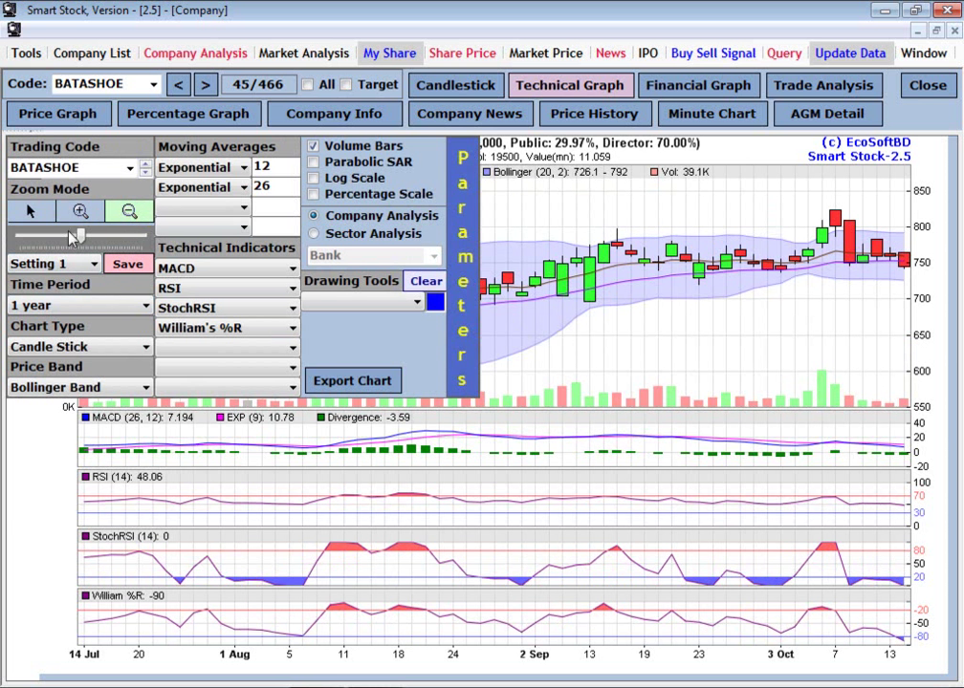
pyautogui.click(647, 220)
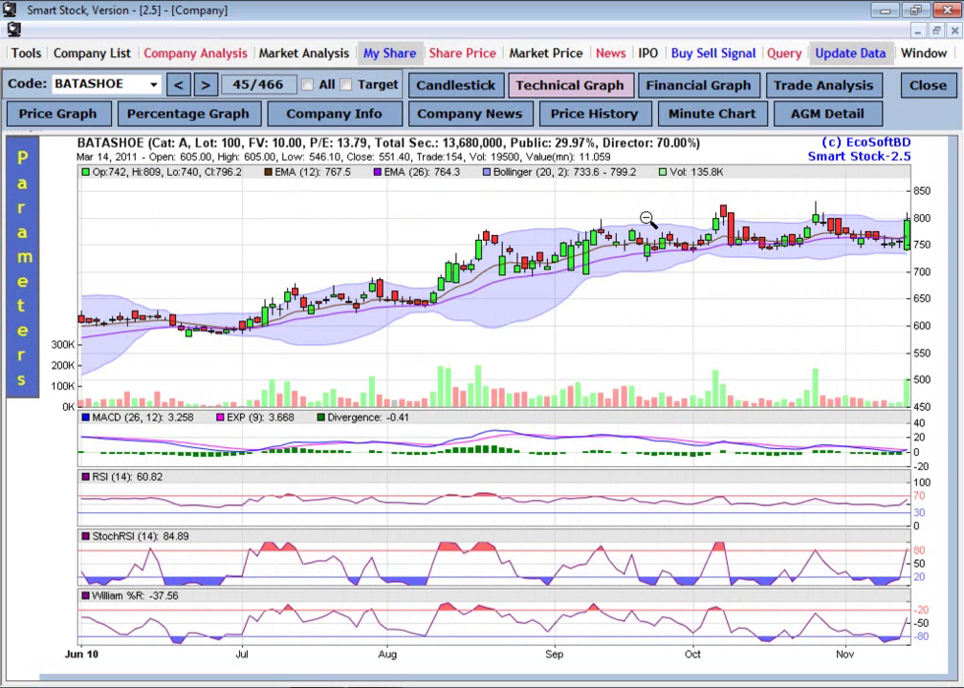
pyautogui.click(648, 220)
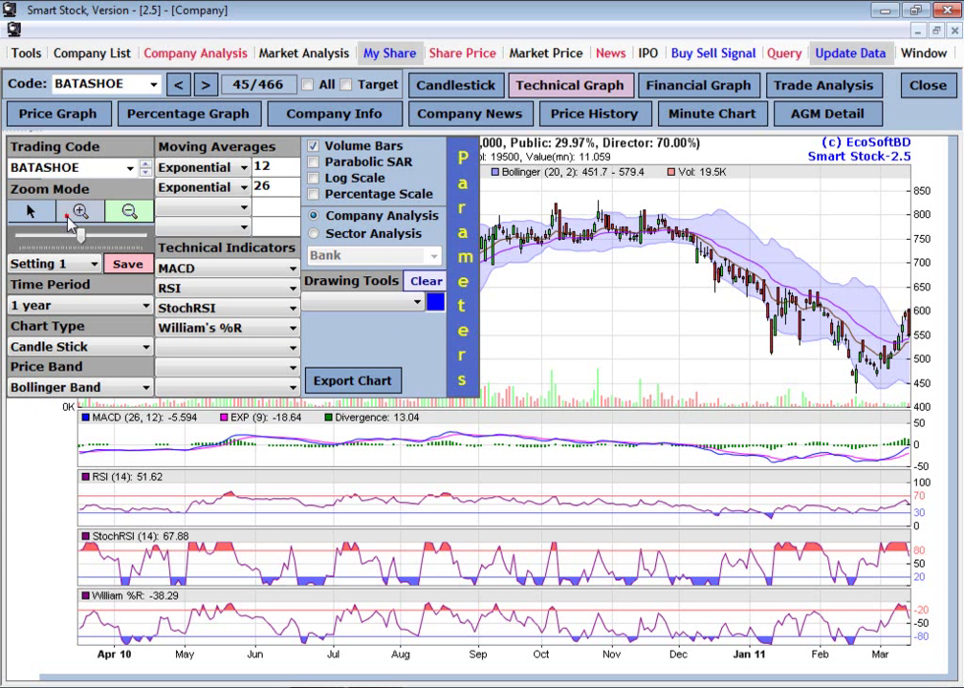
pyautogui.click(30, 212)
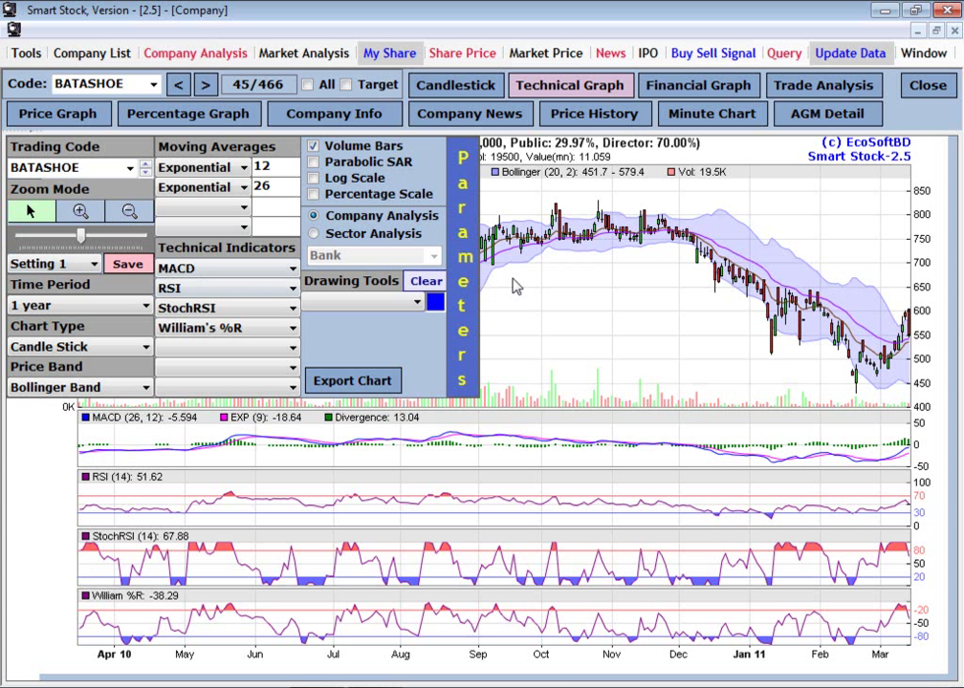
# Step: Shrink and enlarge the whole technical graph, look across the enlarged chart, and restore its original size
pyautogui.moveTo(82, 243); pyautogui.dragTo(53, 246)
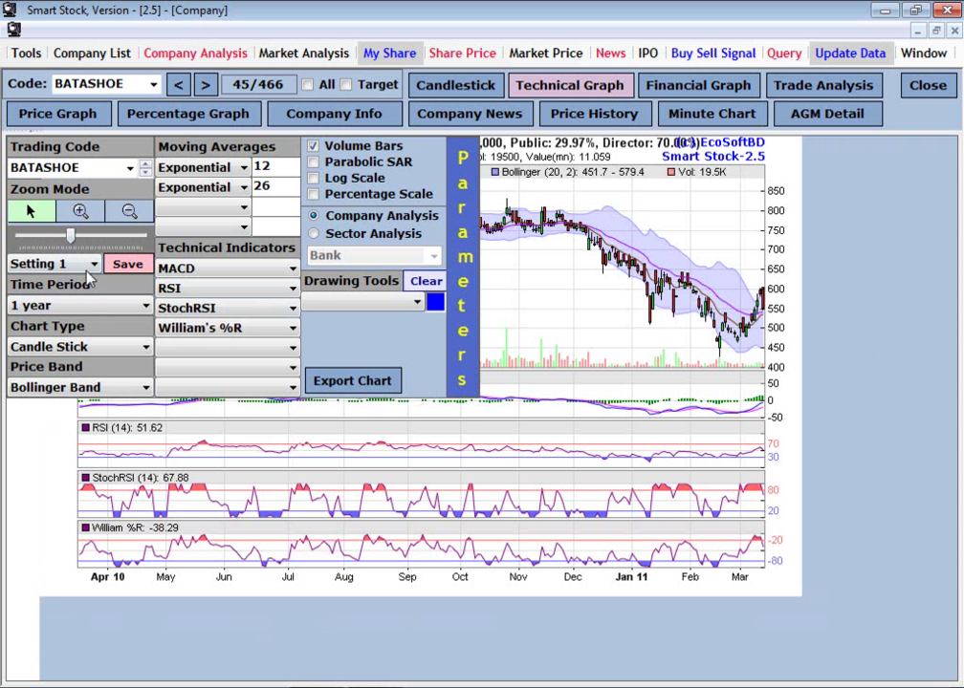
pyautogui.moveTo(74, 246); pyautogui.dragTo(50, 246)
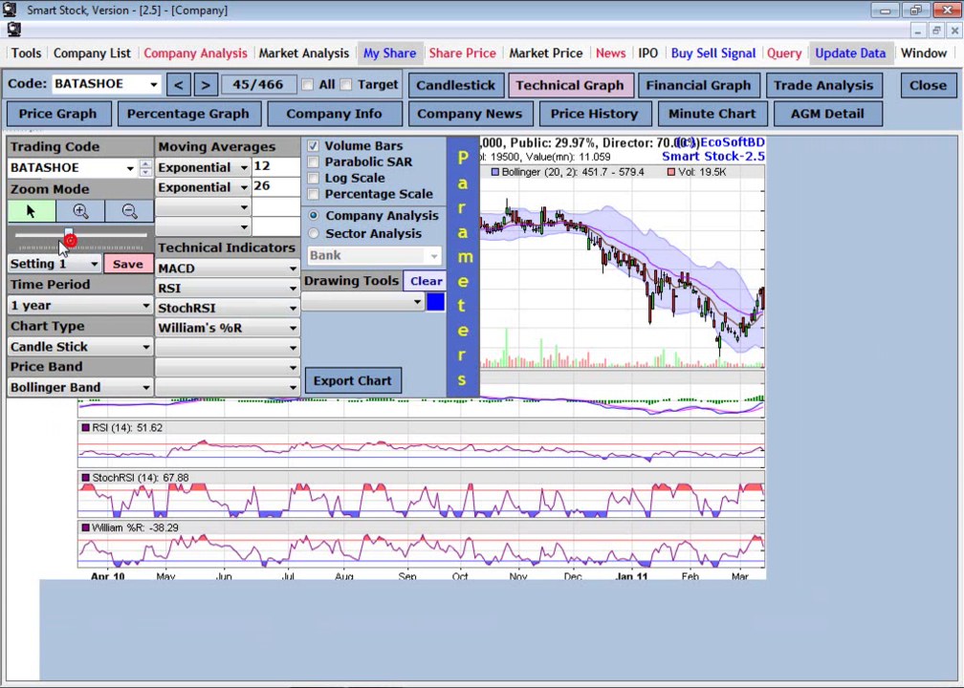
pyautogui.moveTo(29, 265)
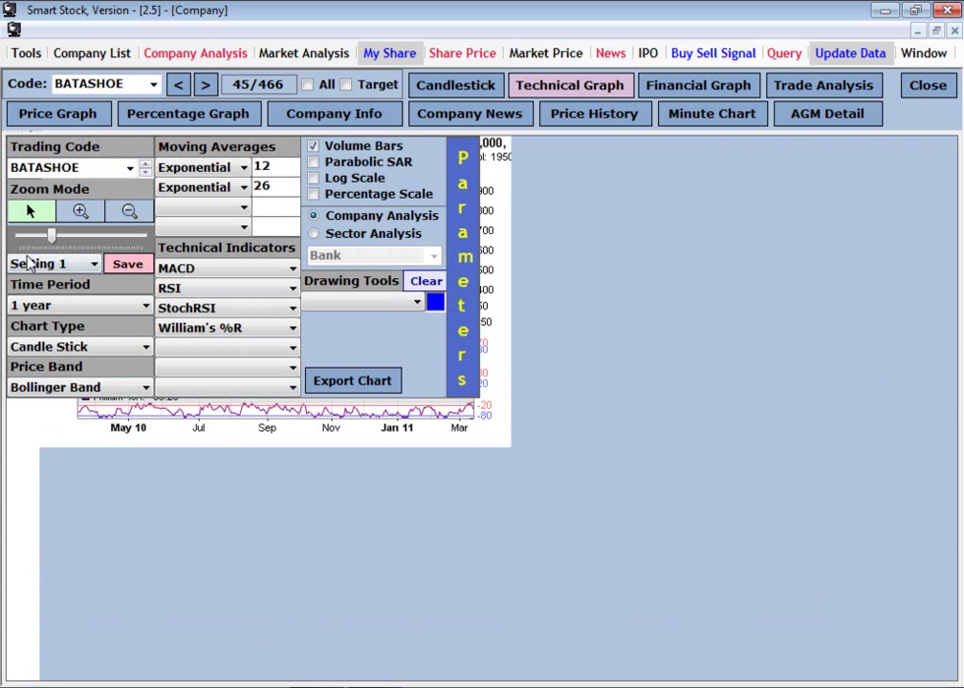
pyautogui.moveTo(53, 239); pyautogui.dragTo(121, 245)
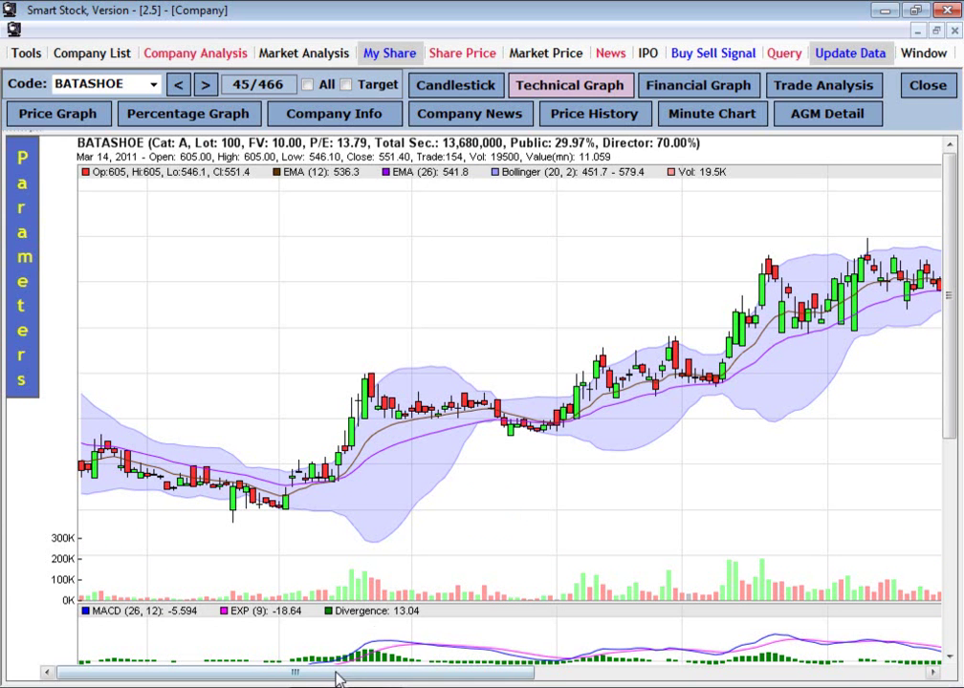
pyautogui.moveTo(346, 674); pyautogui.dragTo(814, 667)
pyautogui.moveTo(751, 677); pyautogui.dragTo(330, 682)
pyautogui.moveTo(23, 239)
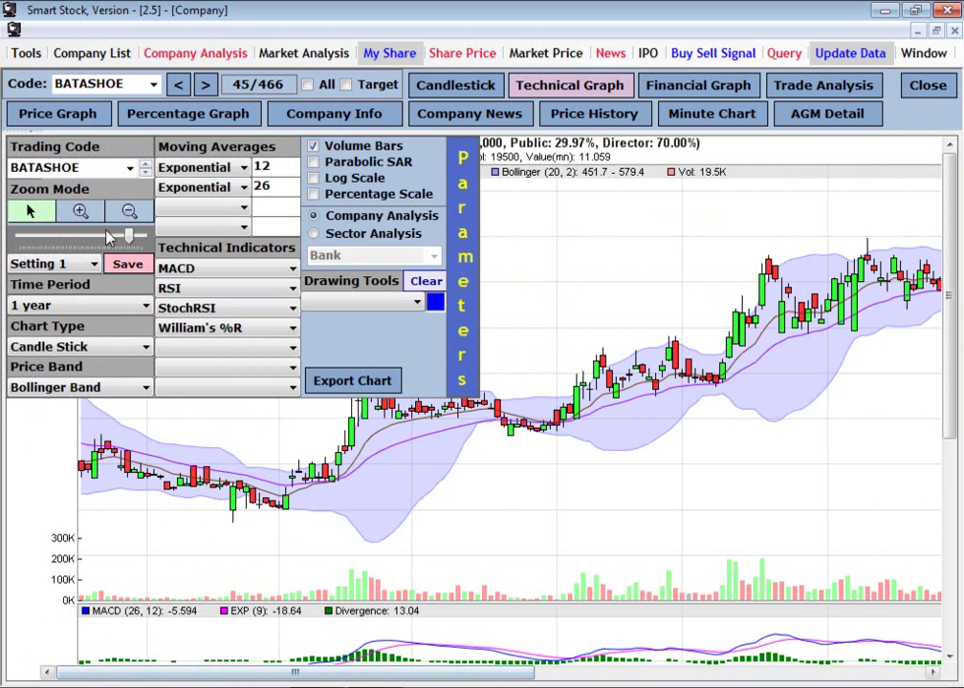
pyautogui.moveTo(130, 238); pyautogui.dragTo(81, 241)
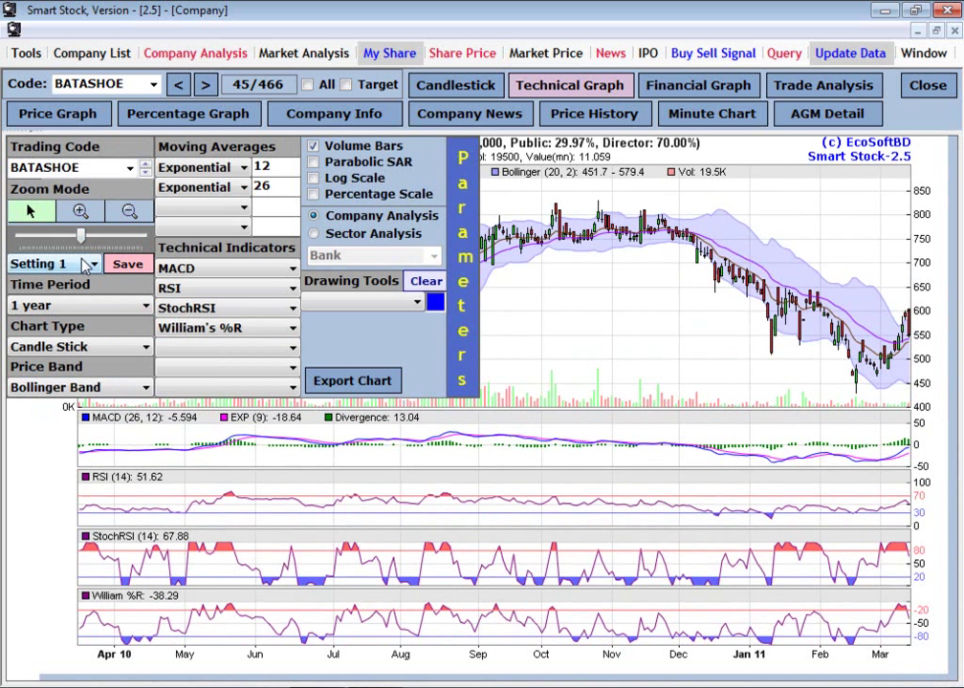
# Step: Keep Setting 1 for the technical graph and set its time period to 3 months
pyautogui.click(92, 265)
pyautogui.click(86, 276)
pyautogui.click(83, 308)
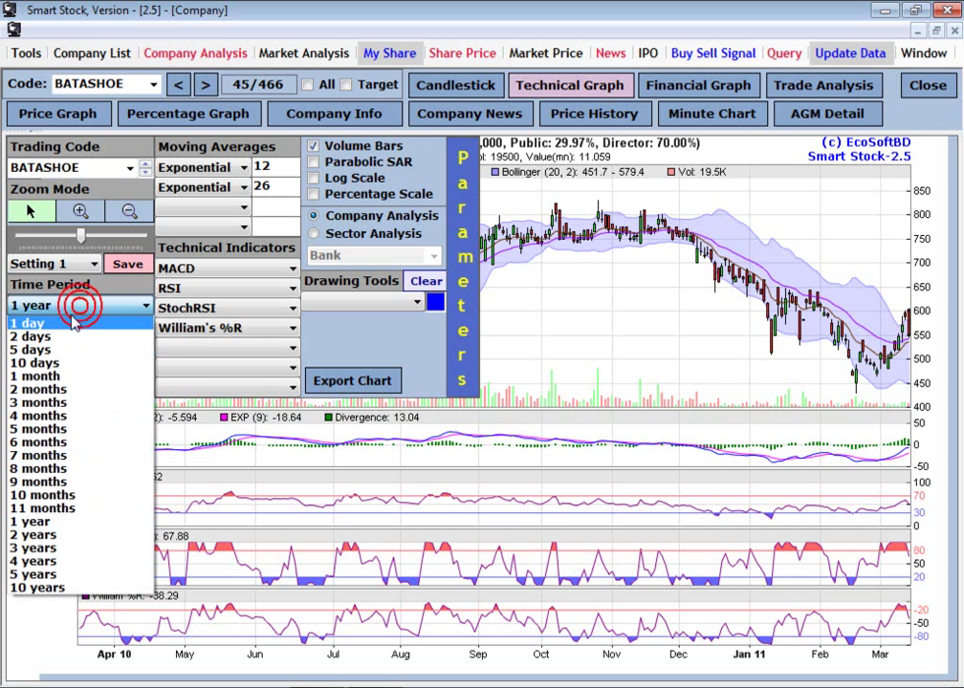
pyautogui.click(28, 406)
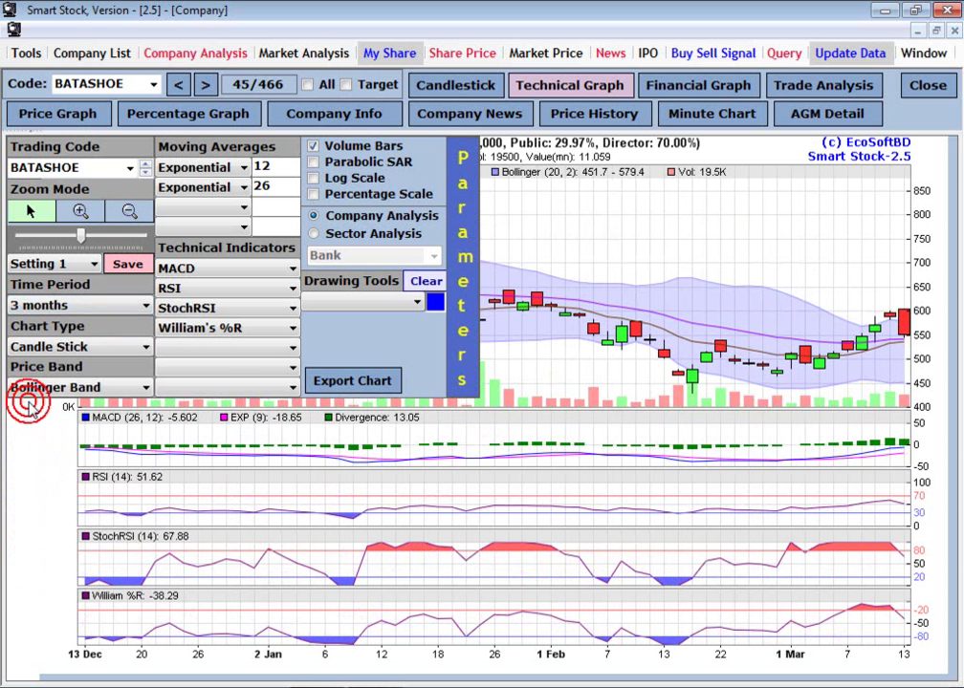
# Step: Try the Closing Price and OHLC chart types on BATASHOE's technical graph
pyautogui.moveTo(21, 316)
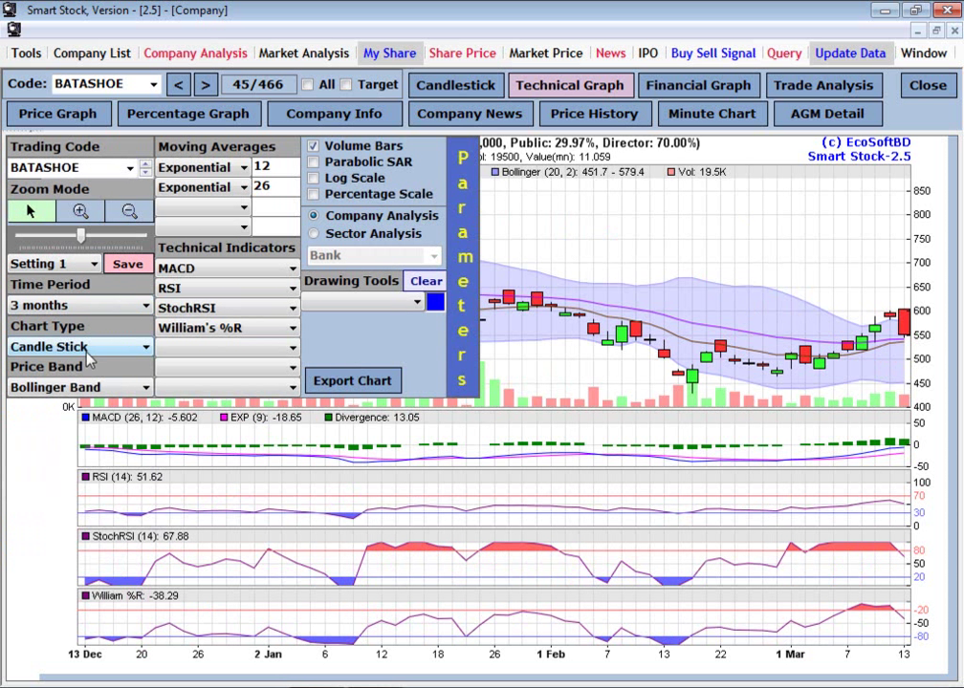
pyautogui.click(91, 354)
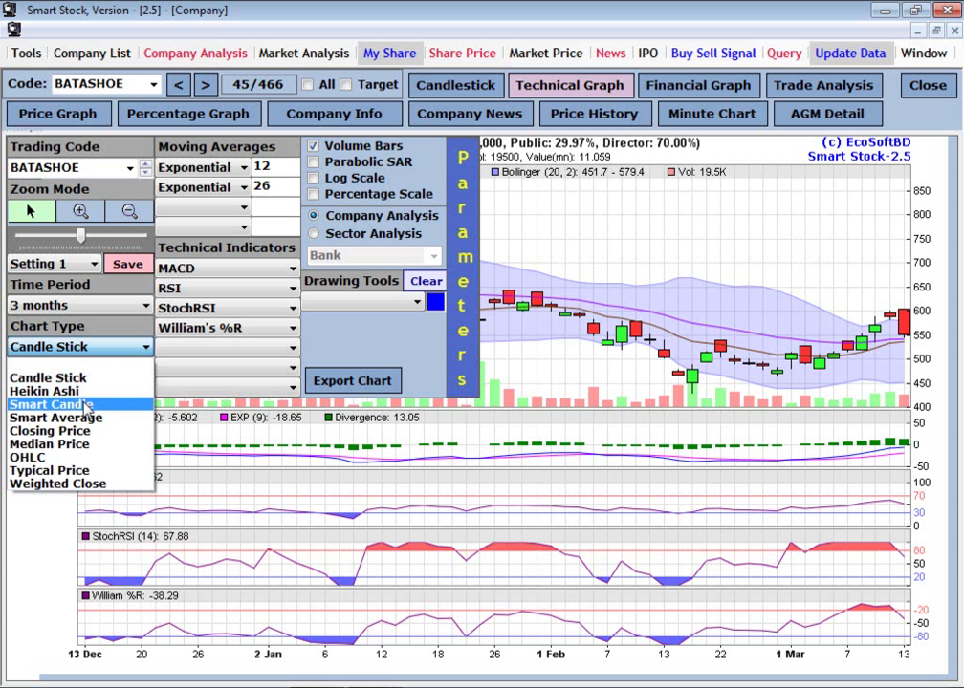
pyautogui.click(92, 434)
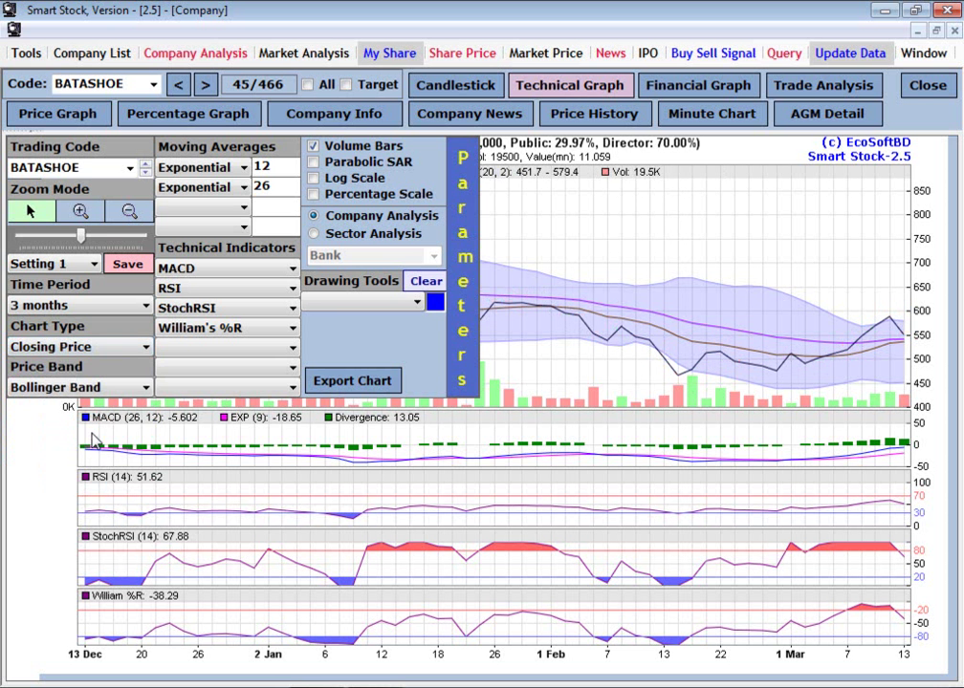
pyautogui.moveTo(17, 277)
pyautogui.click(43, 348)
pyautogui.click(47, 457)
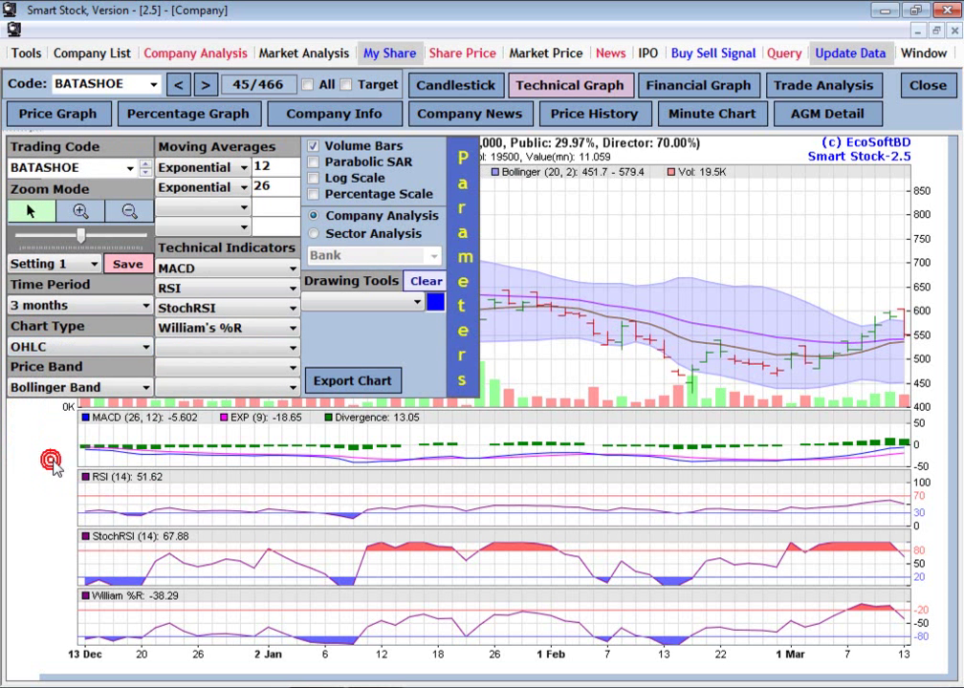
# Step: Try the Typical Price and Weighted Close chart types on BATASHOE's technical graph
pyautogui.click(88, 347)
pyautogui.click(50, 471)
pyautogui.click(95, 346)
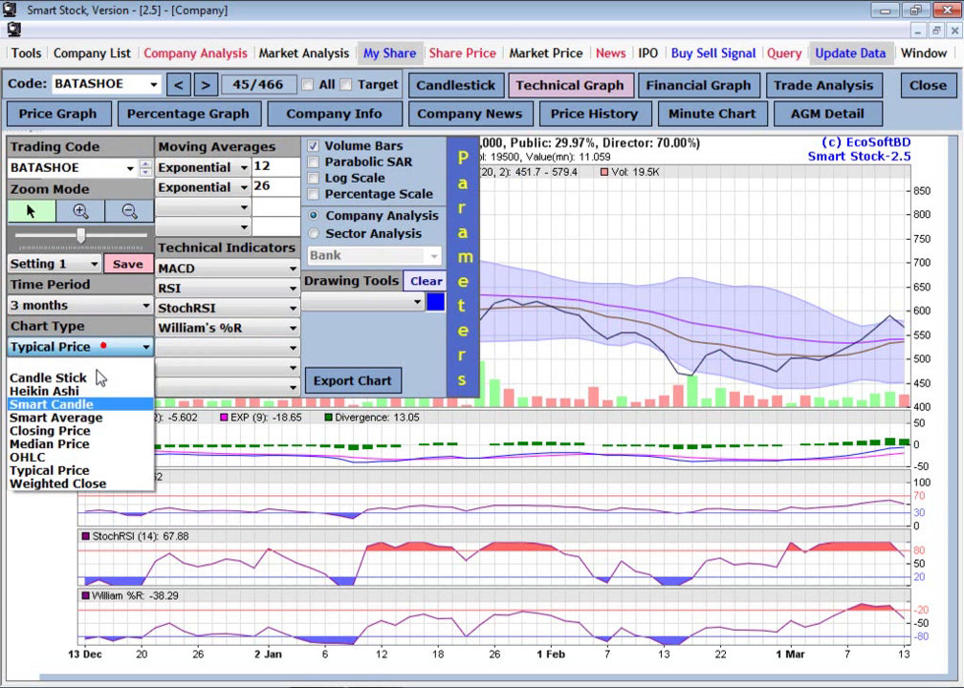
pyautogui.click(57, 482)
# Step: Show the technical graph as a Heikin Ashi chart, then as a Smart Candle chart
pyautogui.click(108, 355)
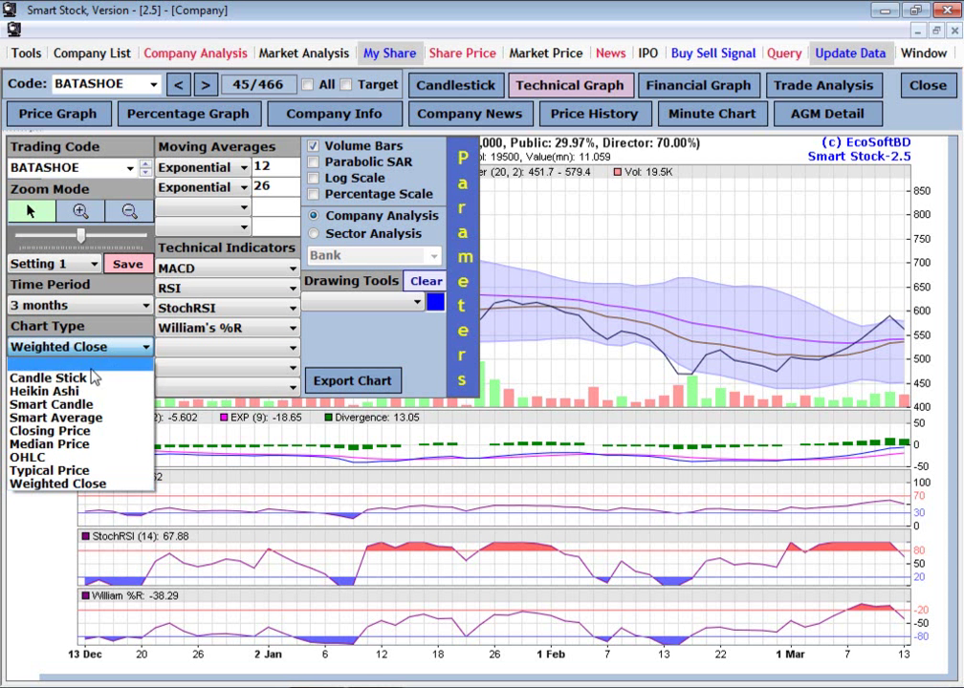
pyautogui.click(43, 392)
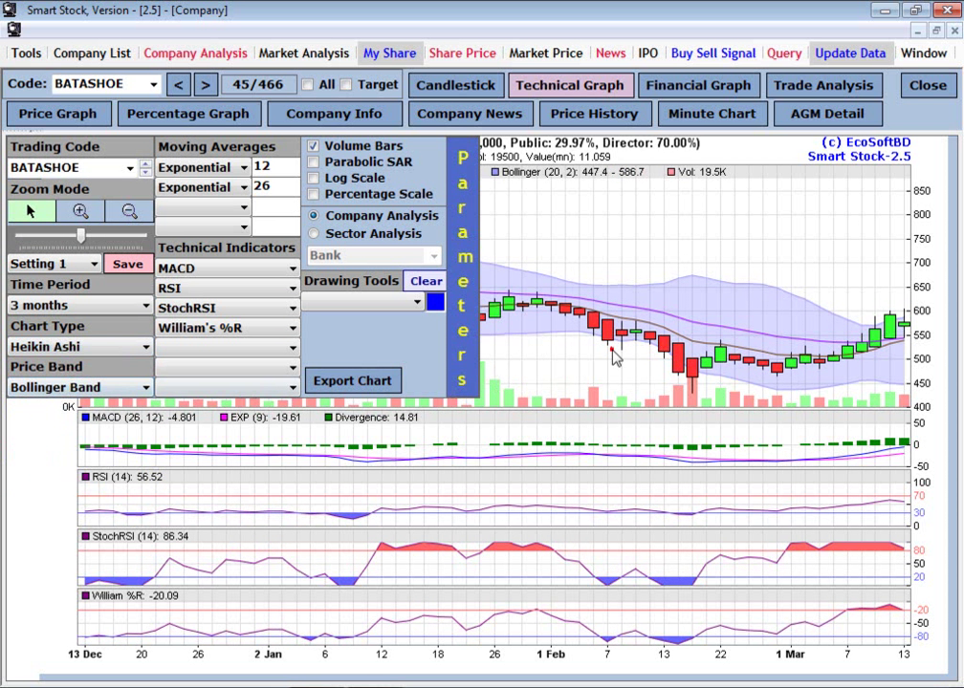
pyautogui.moveTo(3, 316)
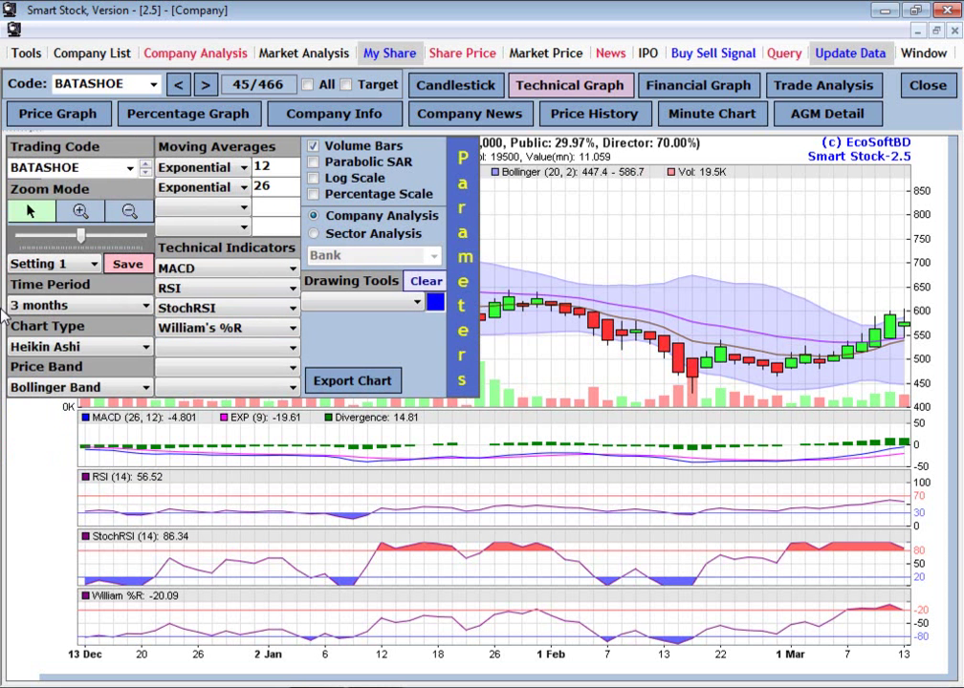
pyautogui.click(75, 348)
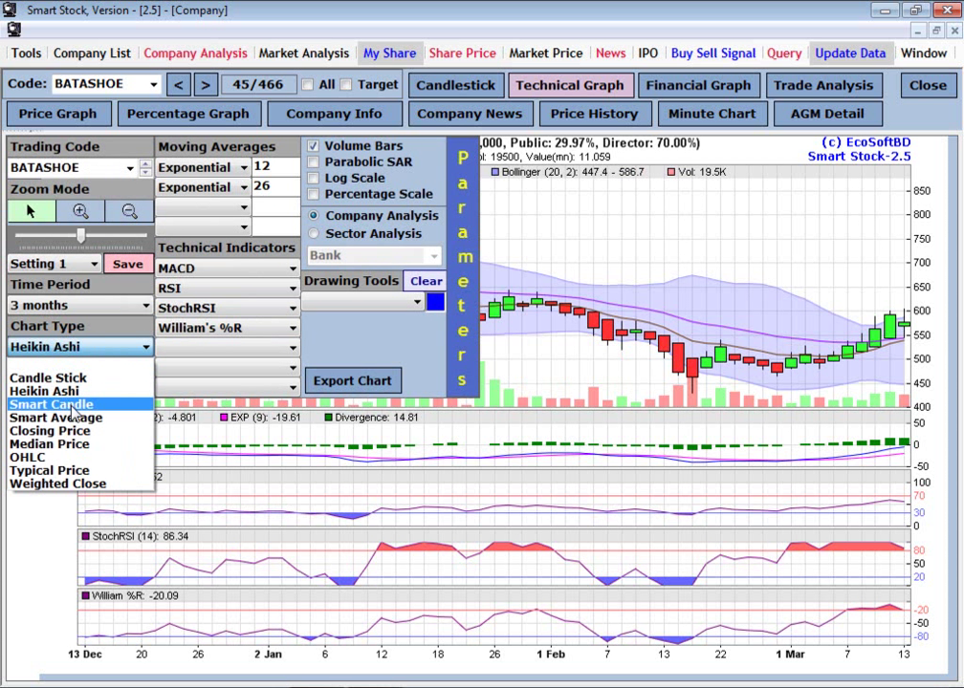
pyautogui.click(72, 406)
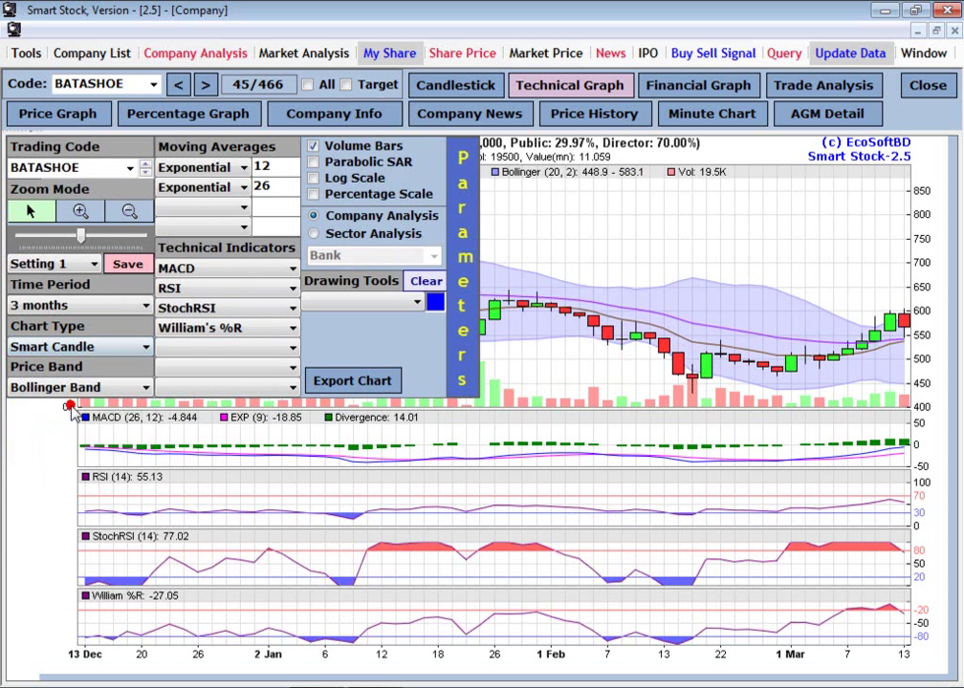
# Step: Alternate the technical graph between the Smart Average and Smart Candle chart types, ending on Smart Average
pyautogui.click(112, 346)
pyautogui.click(81, 421)
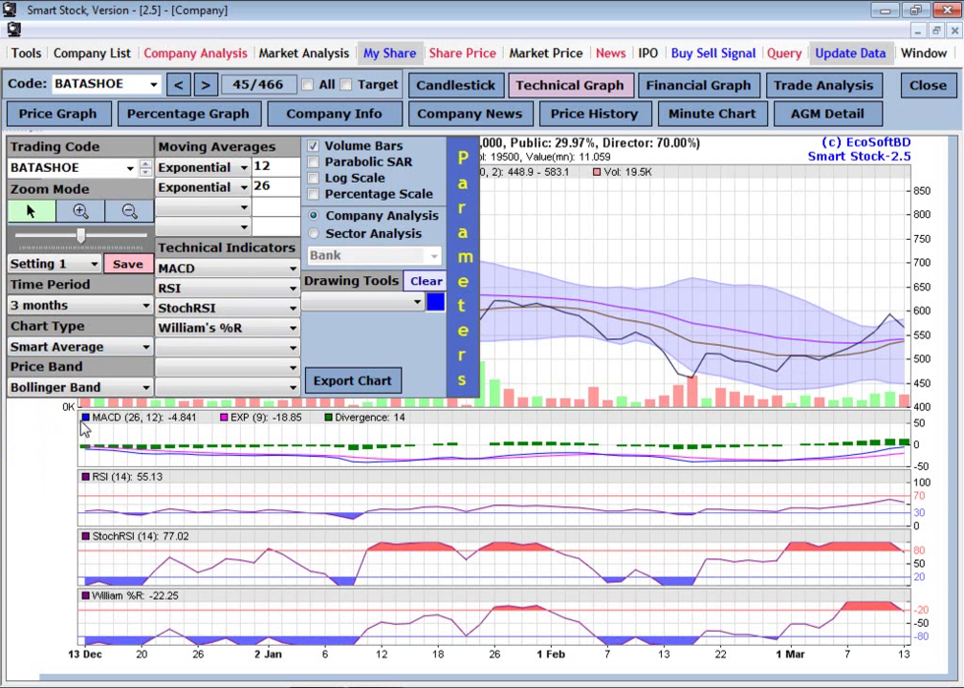
pyautogui.click(96, 347)
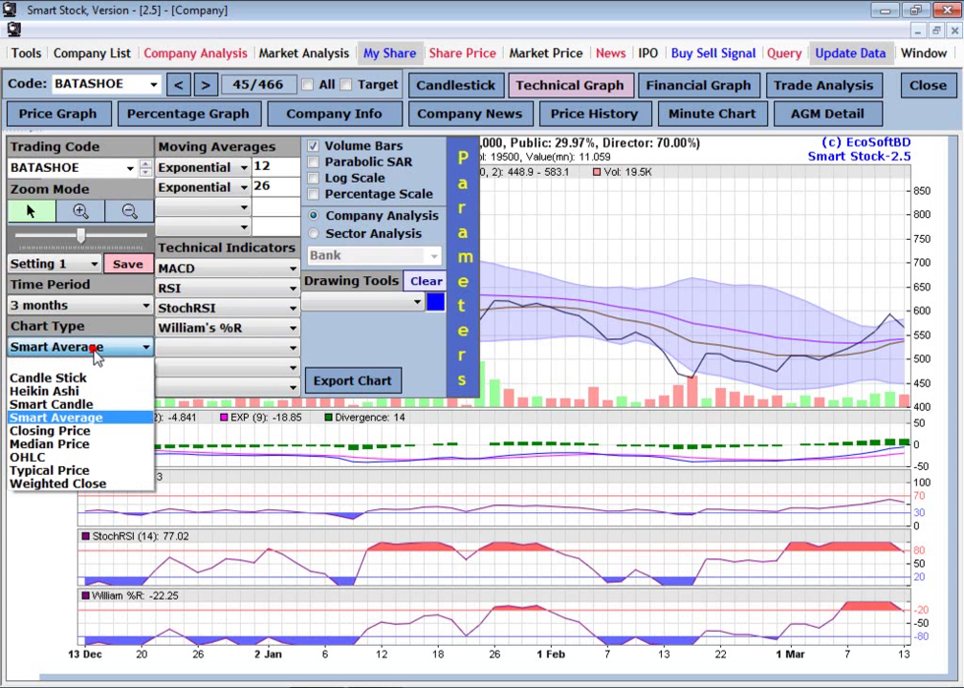
pyautogui.click(96, 405)
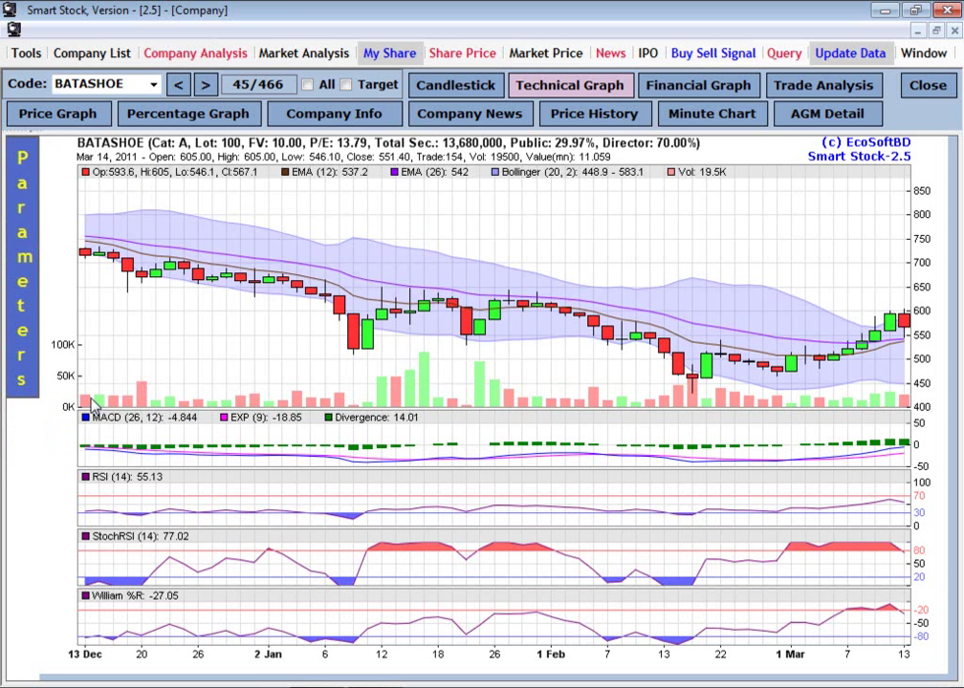
pyautogui.click(71, 350)
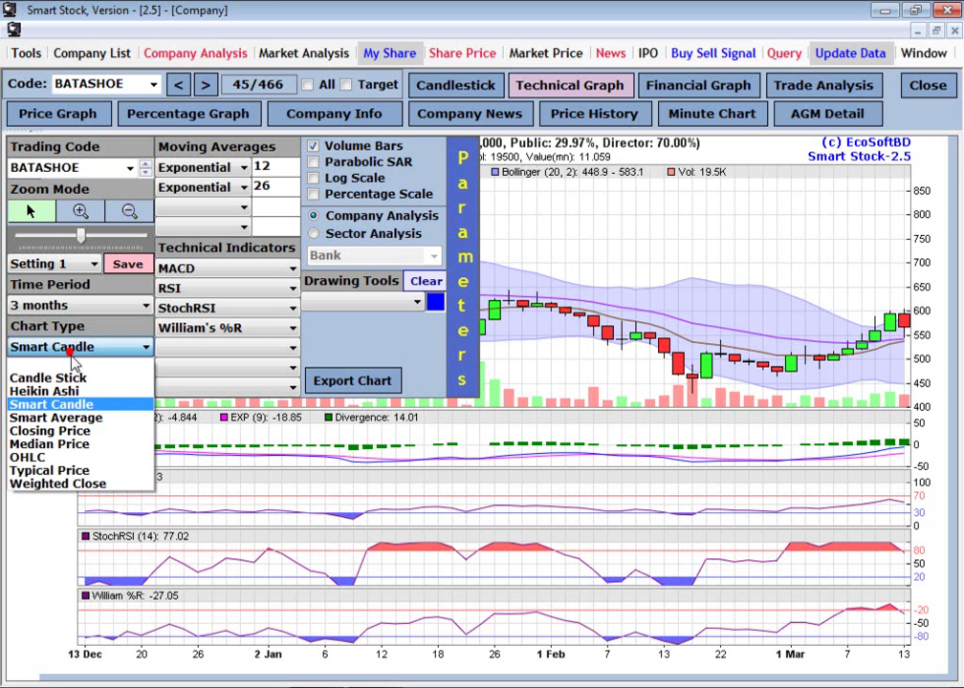
pyautogui.click(57, 418)
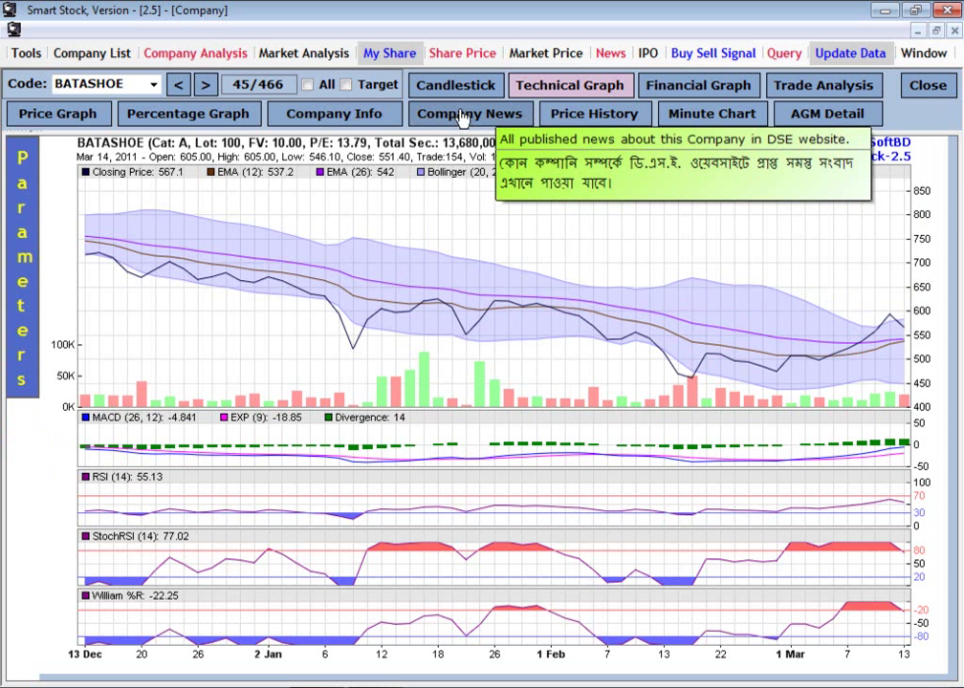
# Step: Load BATASHOE's price history for 26-Oct-10 to 28-Feb-11
pyautogui.click(605, 116)
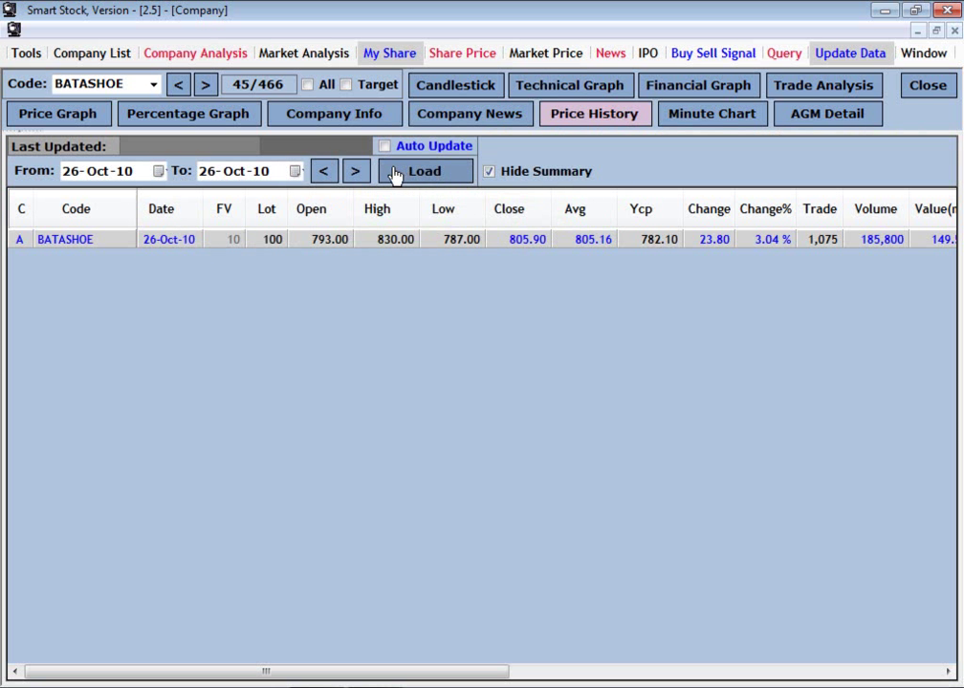
pyautogui.click(293, 171)
pyautogui.click(394, 197)
pyautogui.click(394, 198)
pyautogui.click(393, 198)
pyautogui.click(394, 198)
pyautogui.click(245, 287)
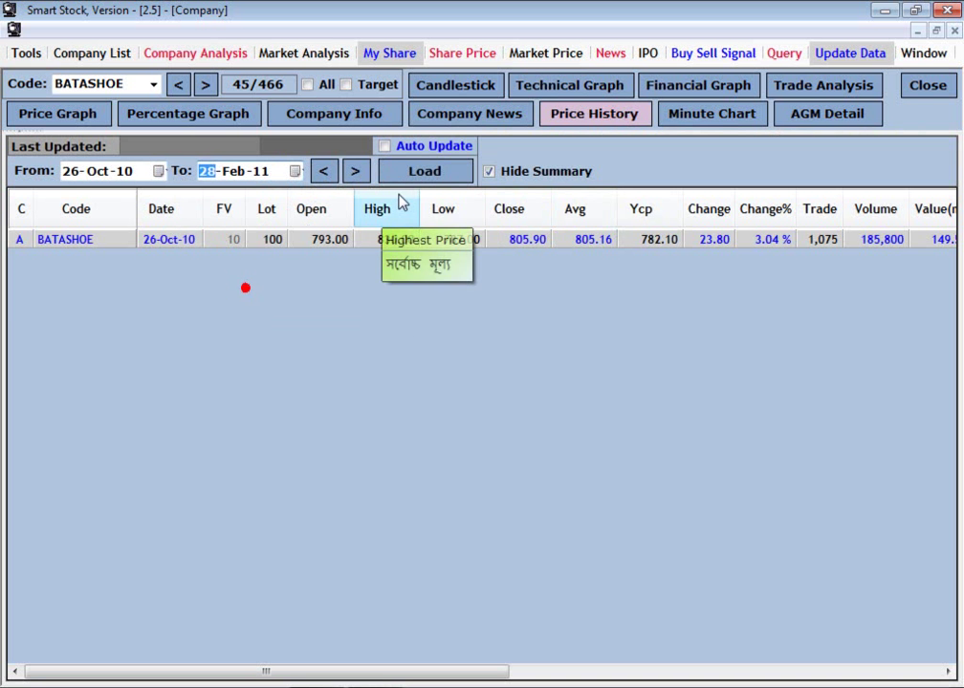
pyautogui.click(400, 174)
pyautogui.click(442, 314)
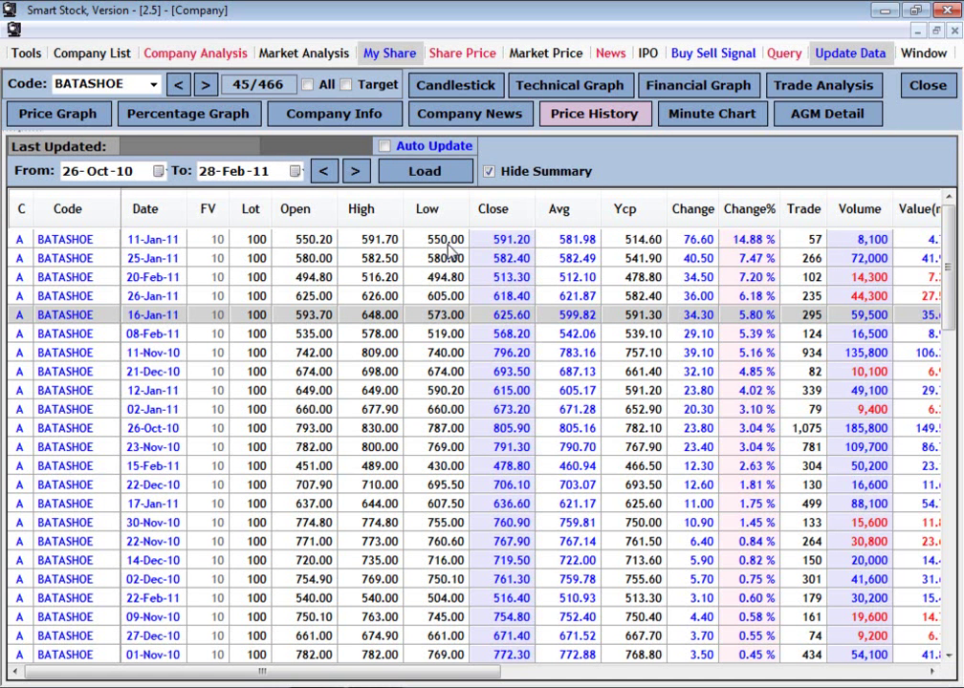
# Step: Examine the average price column for several trading days in the price history
pyautogui.moveTo(577, 217)
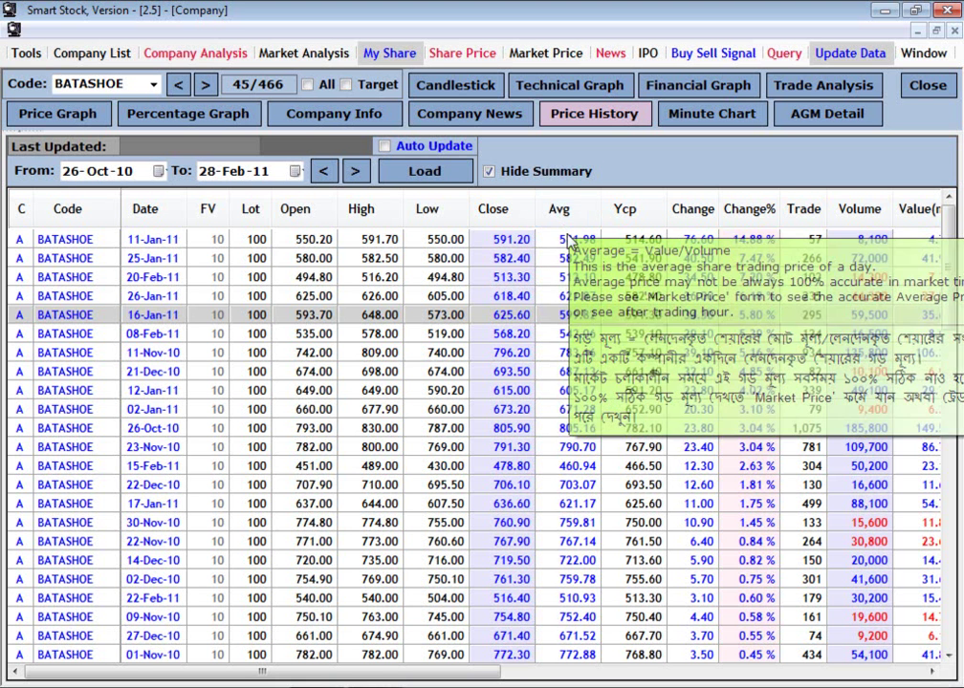
pyautogui.click(567, 238)
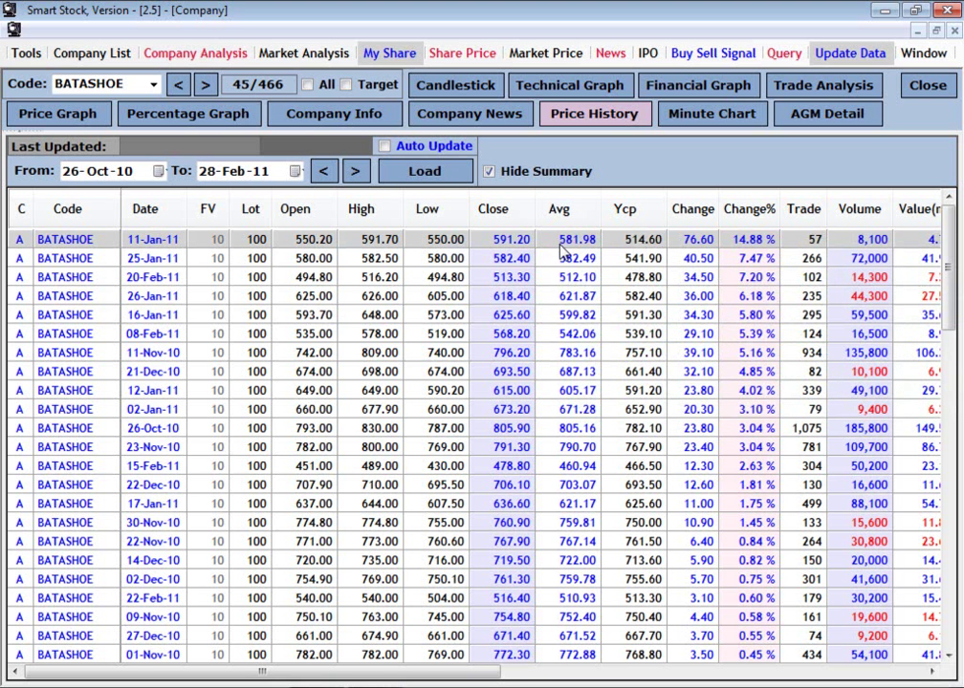
pyautogui.moveTo(568, 225)
pyautogui.click(570, 277)
pyautogui.click(574, 447)
pyautogui.click(577, 484)
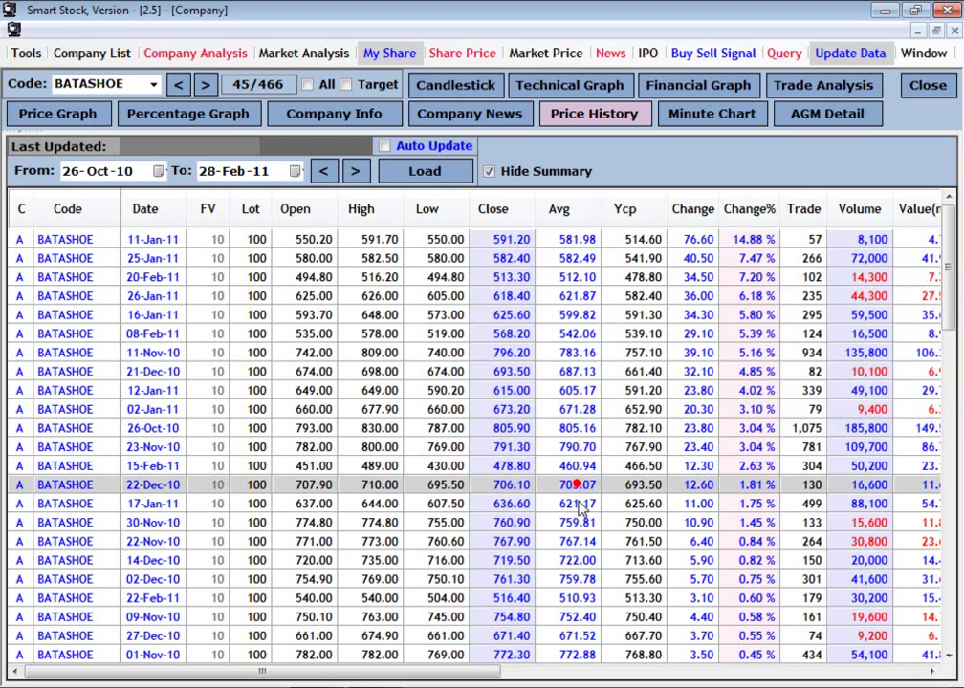
# Step: Return to BATASHOE's technical graph and set its chart type to Closing Price
pyautogui.click(575, 89)
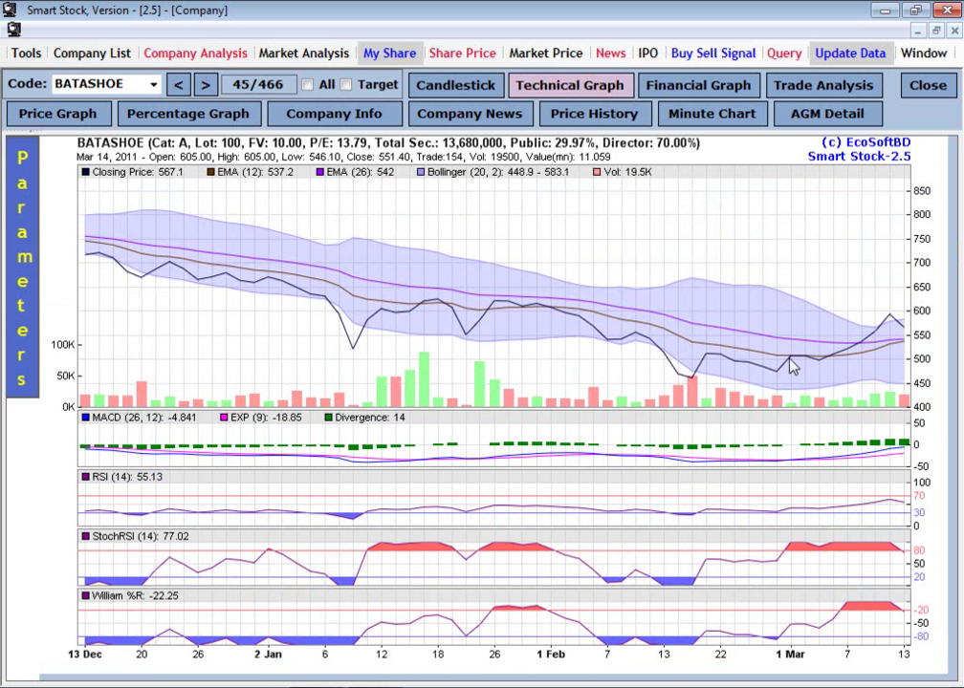
pyautogui.moveTo(22, 287)
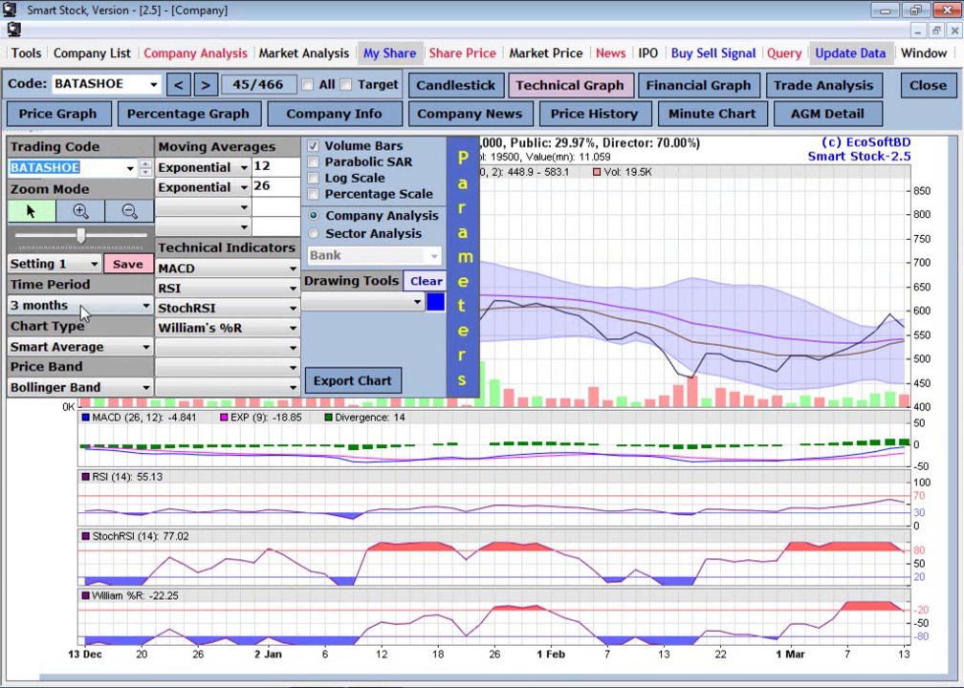
pyautogui.click(76, 348)
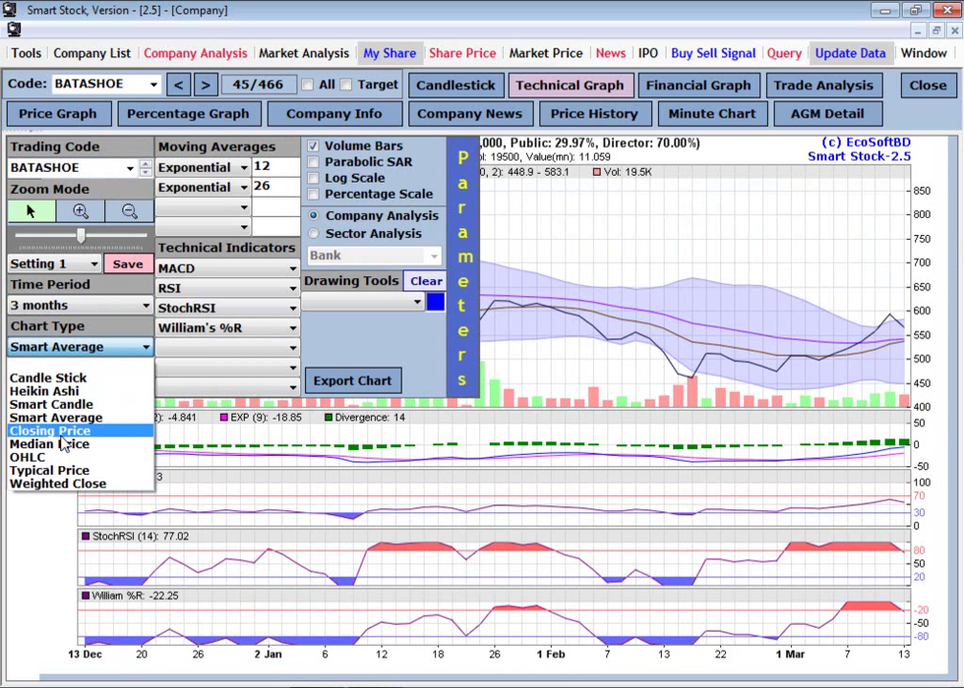
pyautogui.click(61, 437)
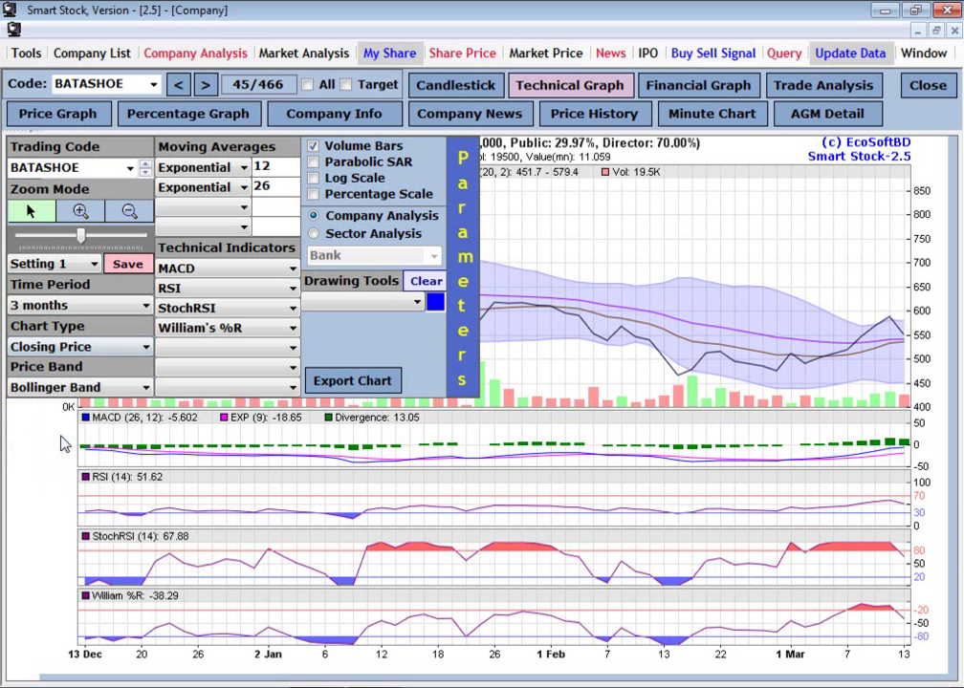
# Step: Show the graph as Smart Average for comparison, then set the chart type to Smart Candle
pyautogui.click(57, 348)
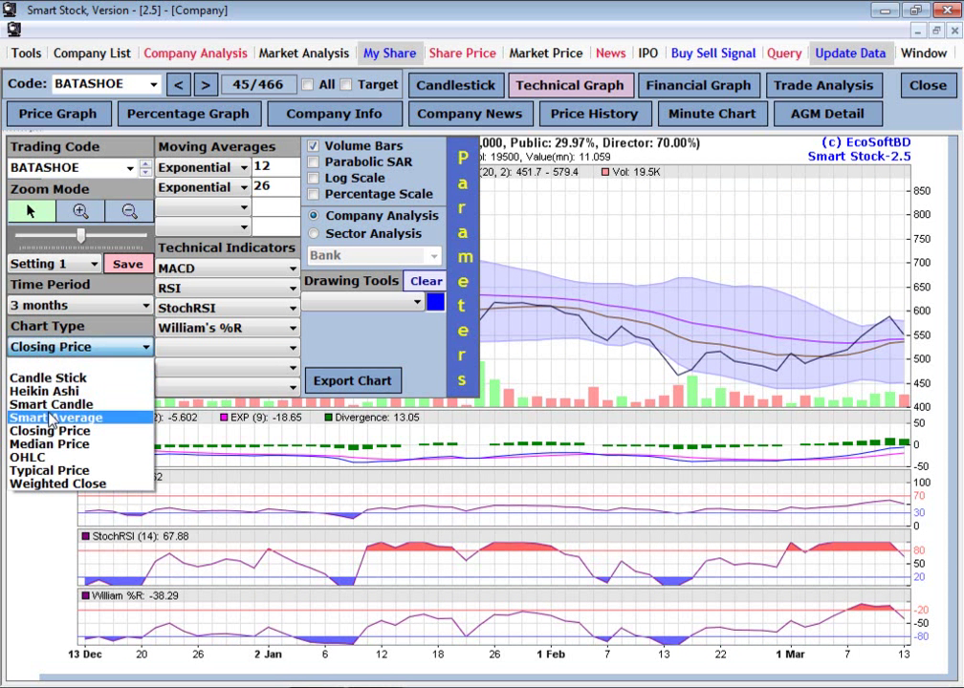
pyautogui.click(48, 417)
pyautogui.click(81, 350)
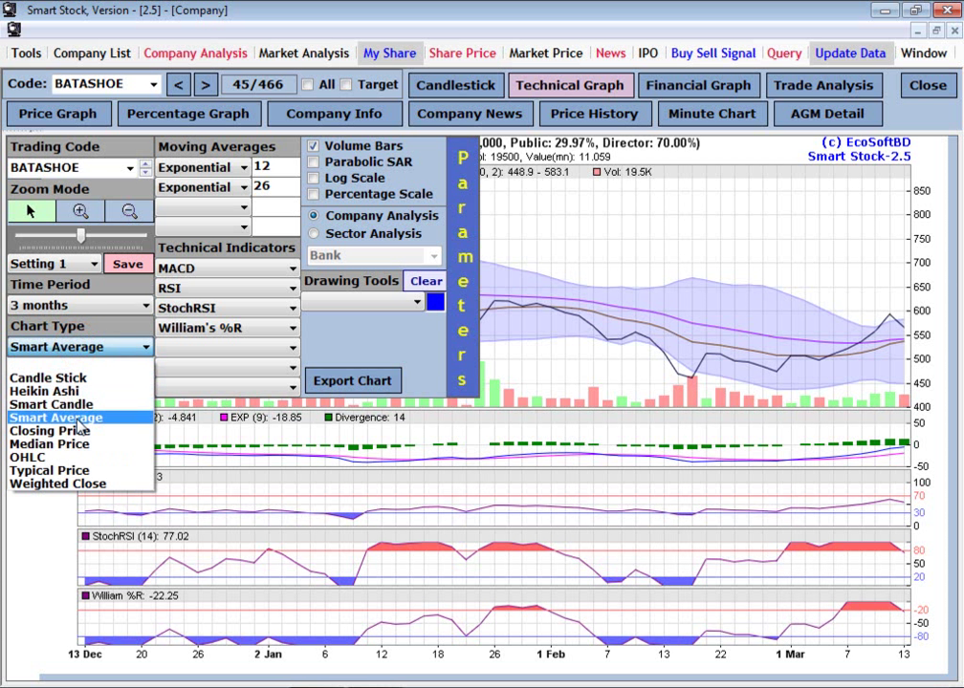
pyautogui.click(78, 418)
pyautogui.click(77, 347)
pyautogui.click(57, 406)
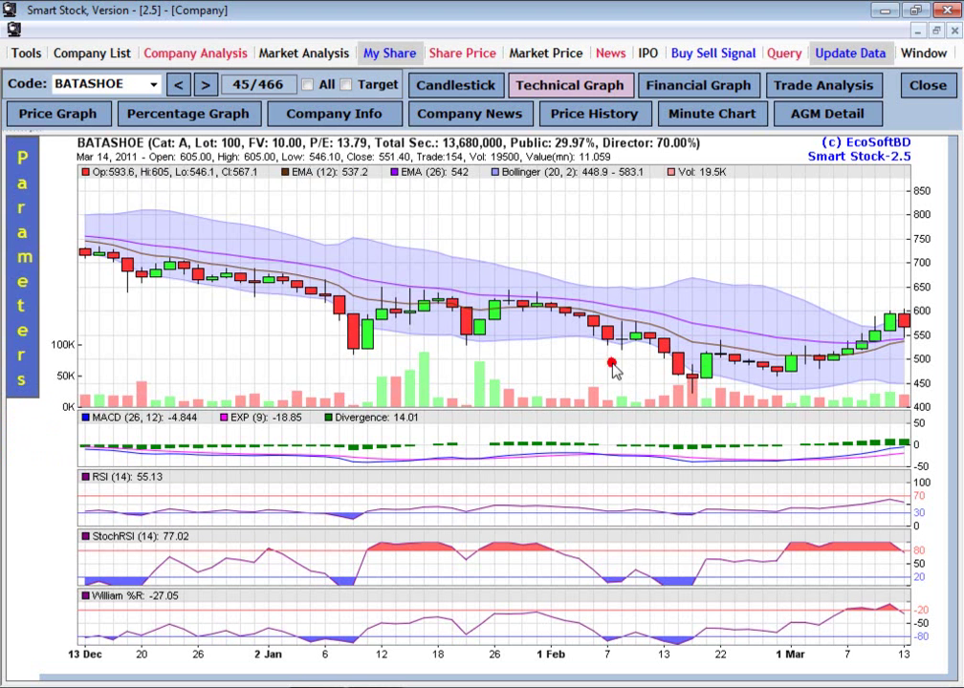
# Step: Remove the William's %R and StochRSI indicators from the technical graph
pyautogui.moveTo(31, 338)
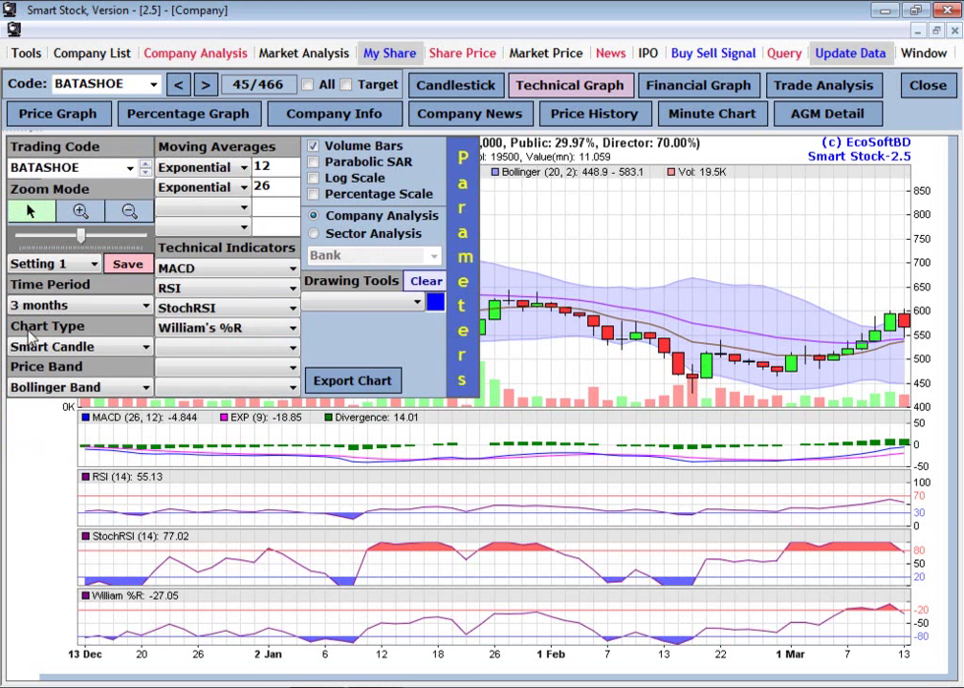
pyautogui.click(213, 327)
pyautogui.scroll(2, 243, 253)
pyautogui.click(242, 7)
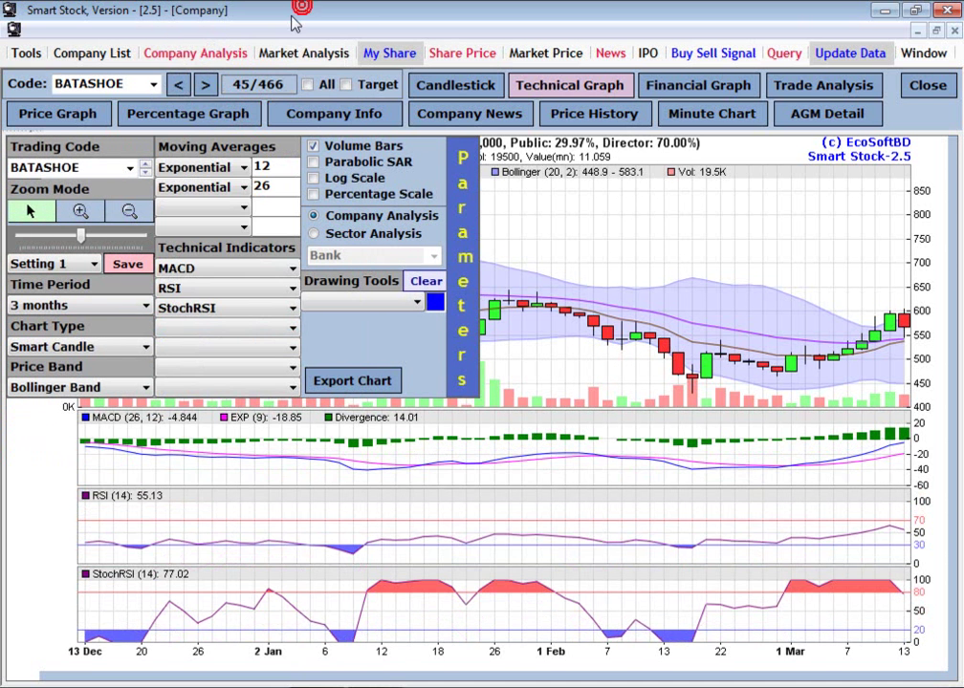
pyautogui.click(225, 308)
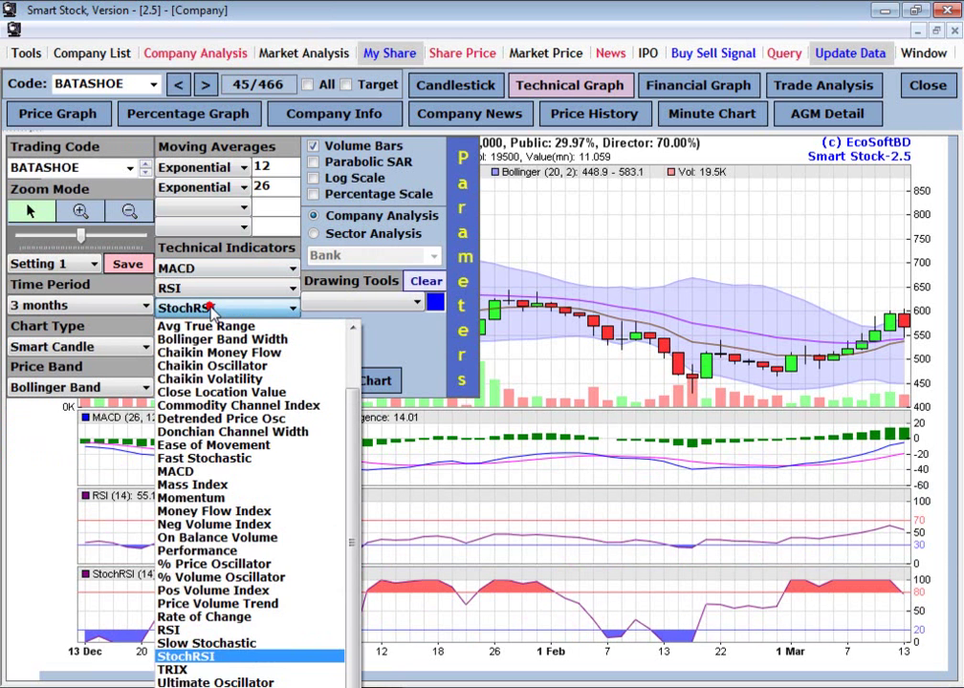
pyautogui.scroll(5, 219, 329)
pyautogui.click(219, 328)
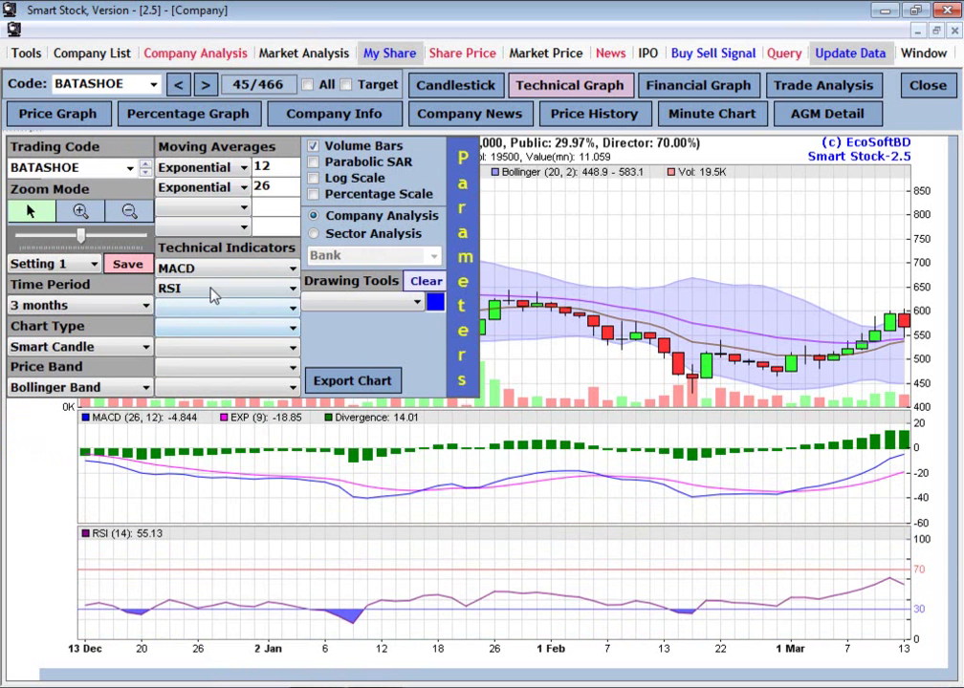
# Step: Remove the RSI and MACD indicators from the technical graph
pyautogui.click(212, 289)
pyautogui.scroll(1, 210, 285)
pyautogui.click(215, 308)
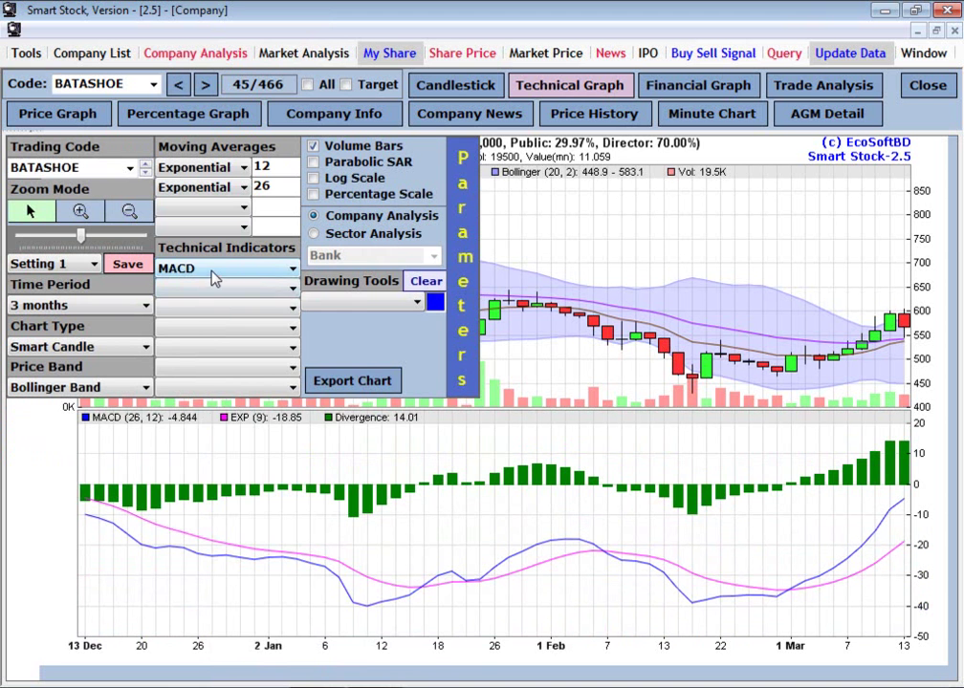
pyautogui.click(215, 273)
pyautogui.scroll(2, 212, 316)
pyautogui.click(215, 287)
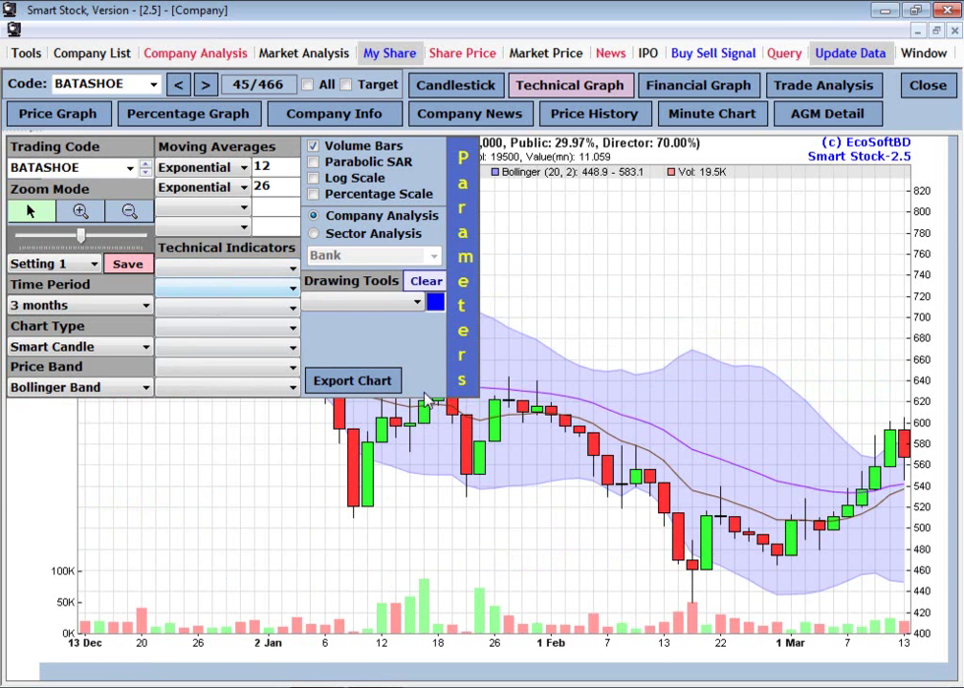
pyautogui.click(683, 307)
# Step: Remove the Bollinger Band and clear the 12 and 26 periods of the two exponential moving averages
pyautogui.click(105, 382)
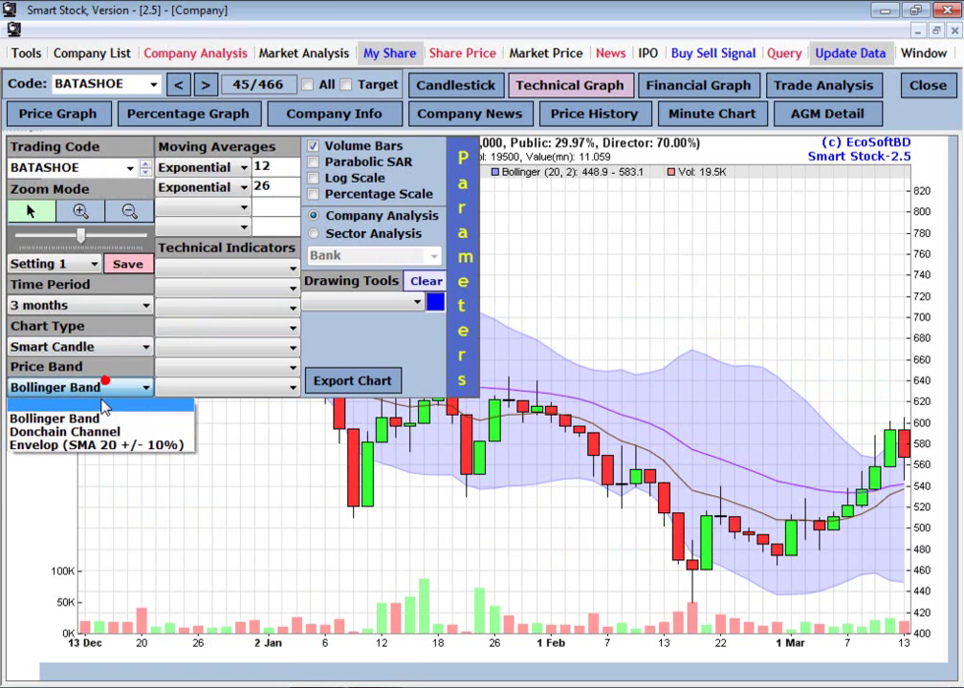
pyautogui.click(105, 405)
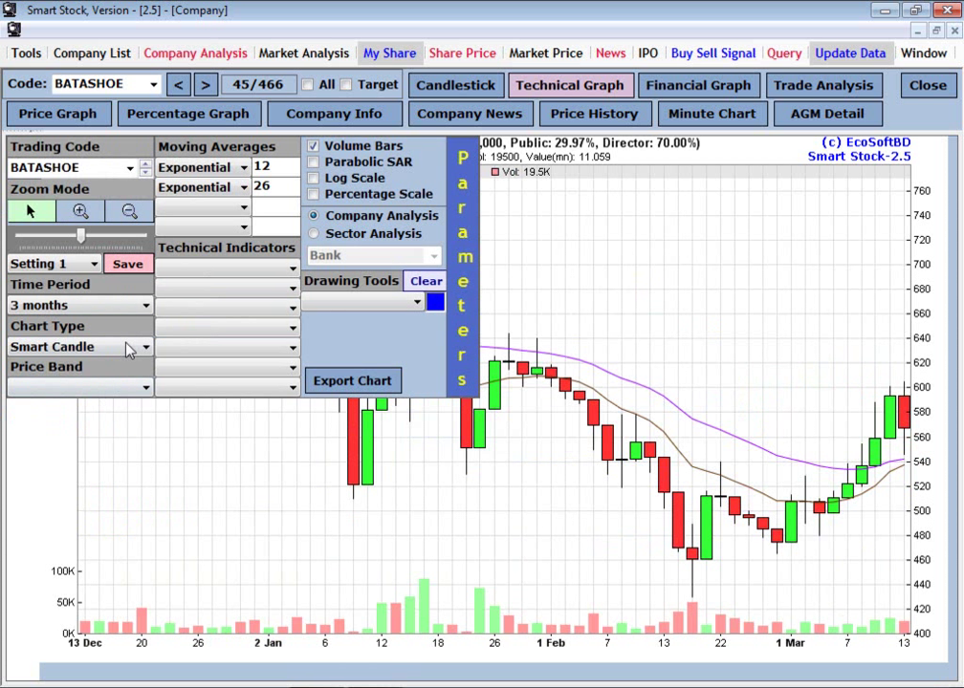
pyautogui.moveTo(284, 170); pyautogui.dragTo(244, 170)
pyautogui.press('BackSpace')
pyautogui.doubleClick(260, 187)
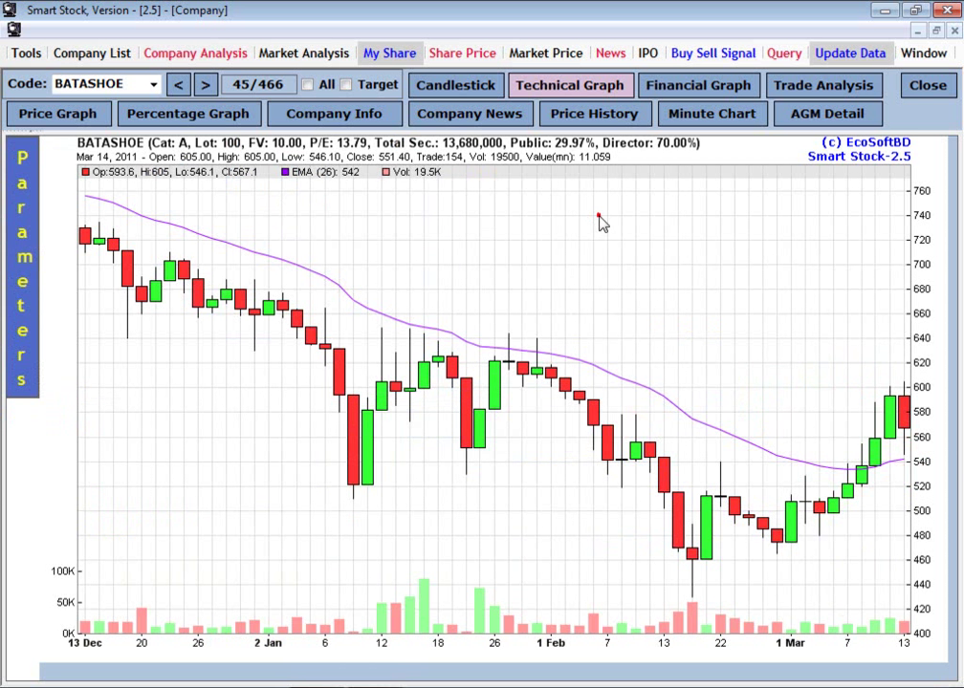
# Step: Remove the first exponential moving average from the technical graph
pyautogui.moveTo(23, 258)
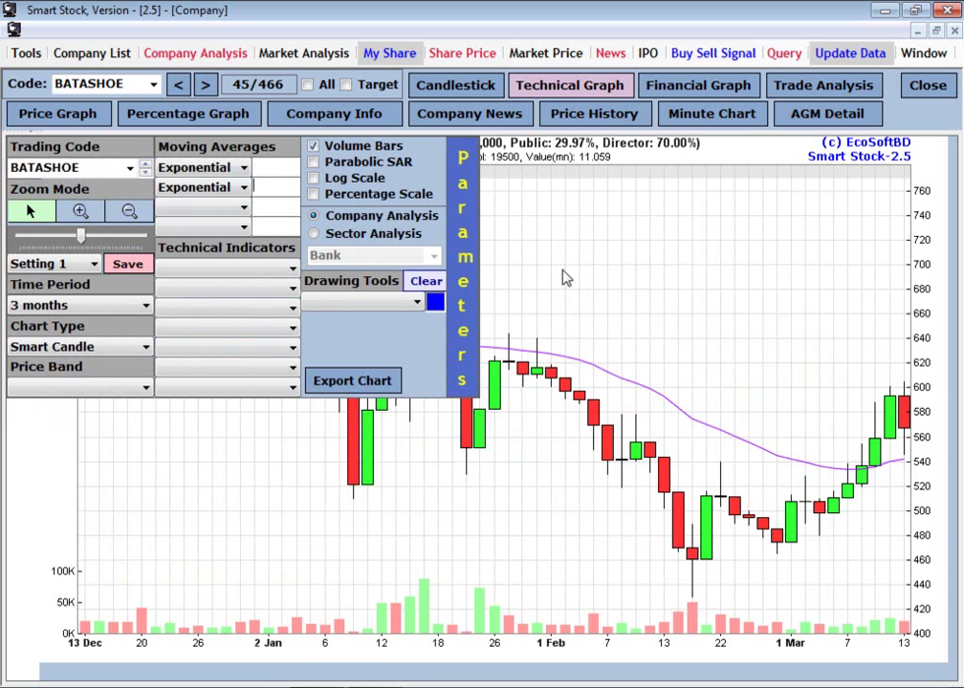
pyautogui.click(204, 168)
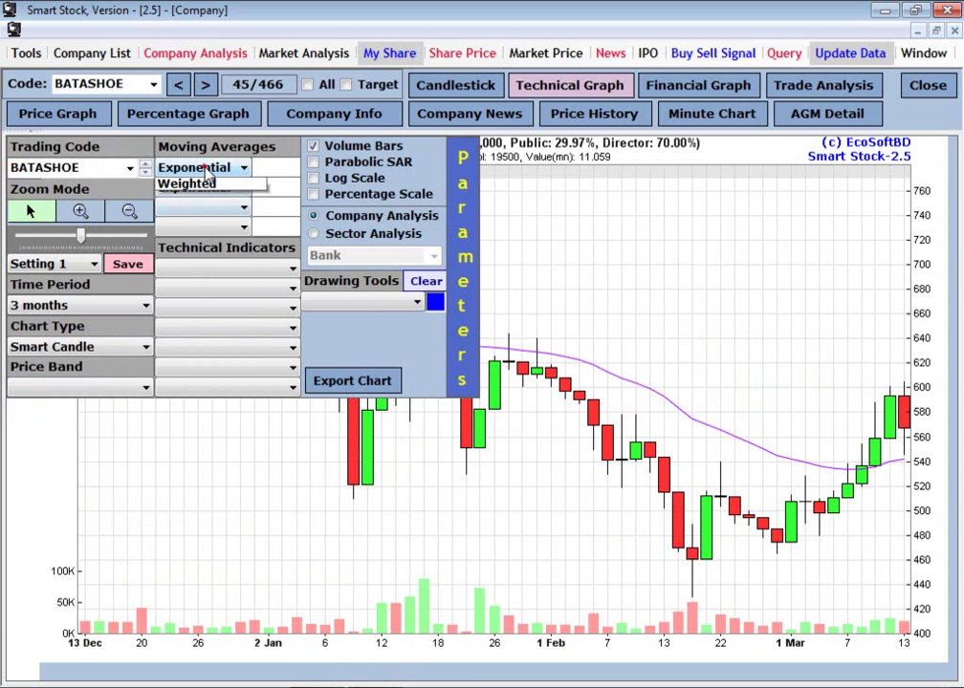
pyautogui.click(174, 180)
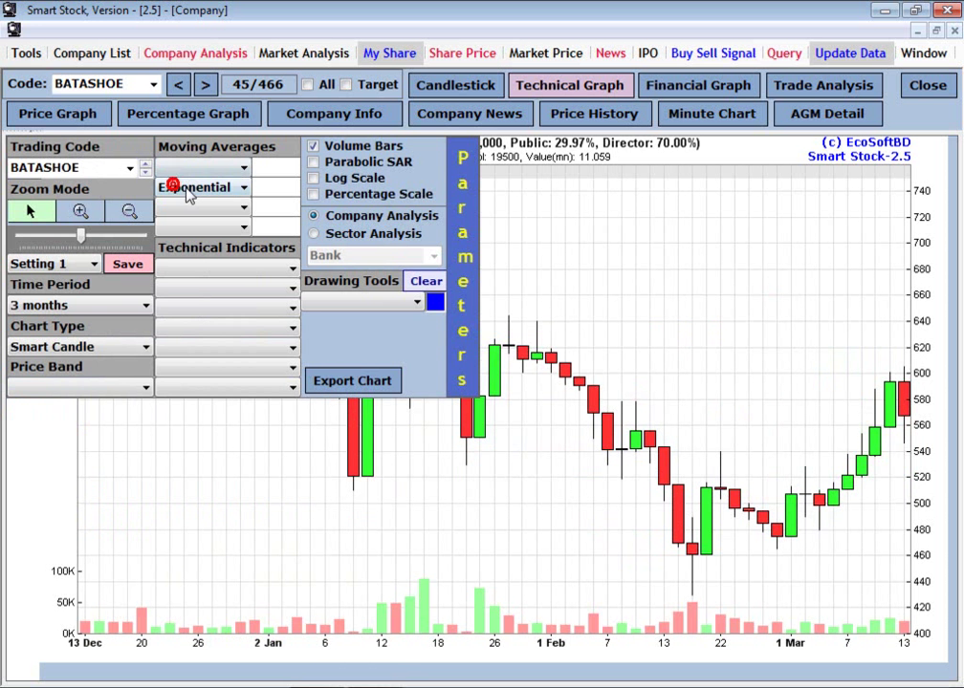
pyautogui.click(657, 234)
# Step: Show the graph as Candle Stick for comparison, then return the chart type to Smart Candle
pyautogui.moveTo(21, 304)
pyautogui.click(46, 348)
pyautogui.click(40, 374)
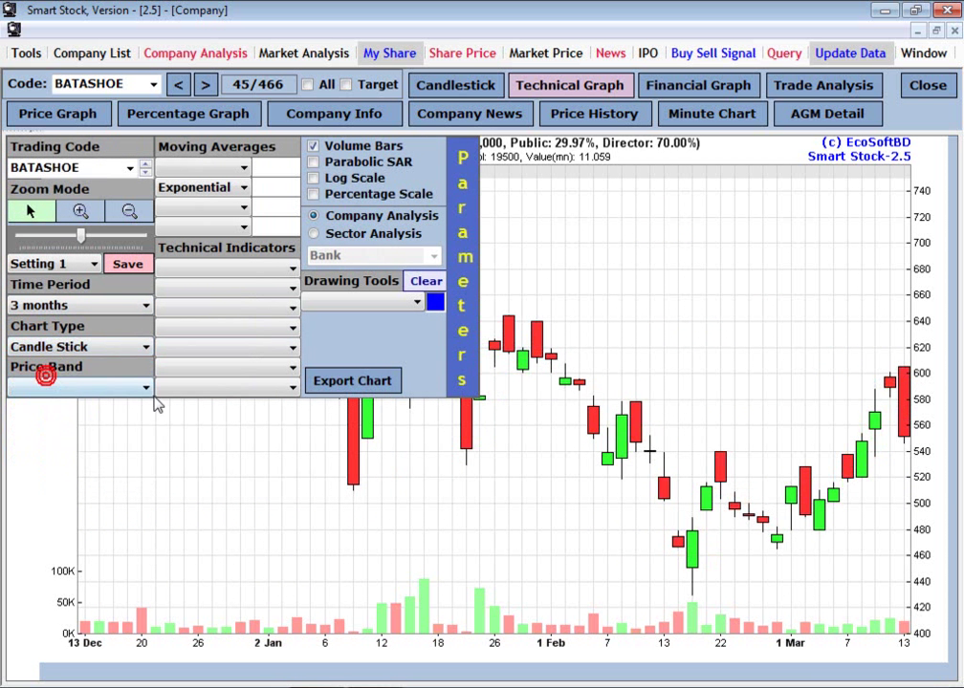
pyautogui.click(765, 362)
pyautogui.moveTo(695, 580)
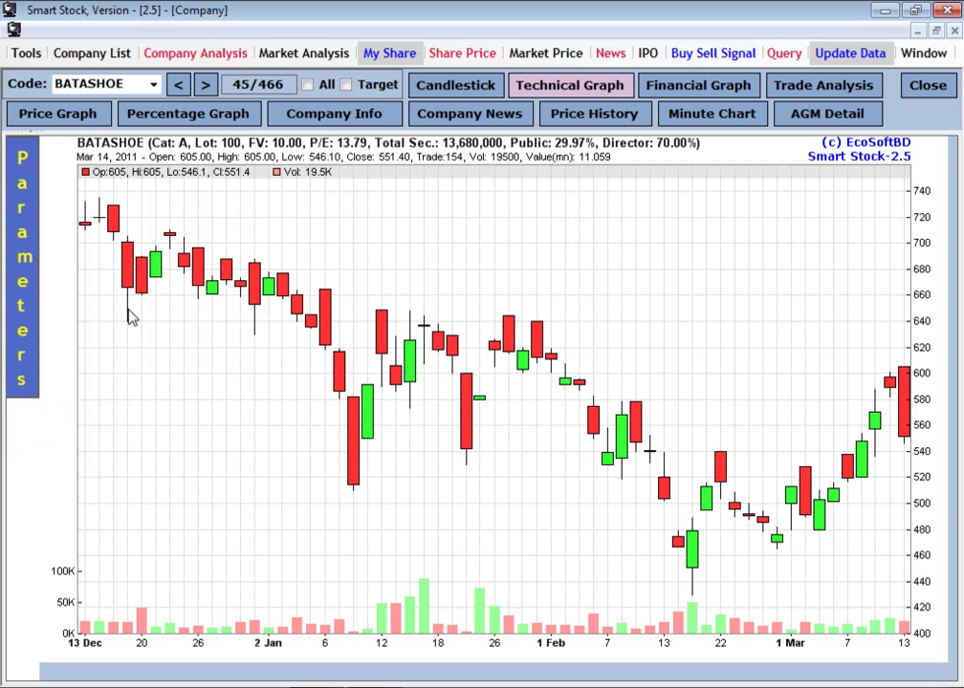
pyautogui.click(23, 316)
pyautogui.click(145, 347)
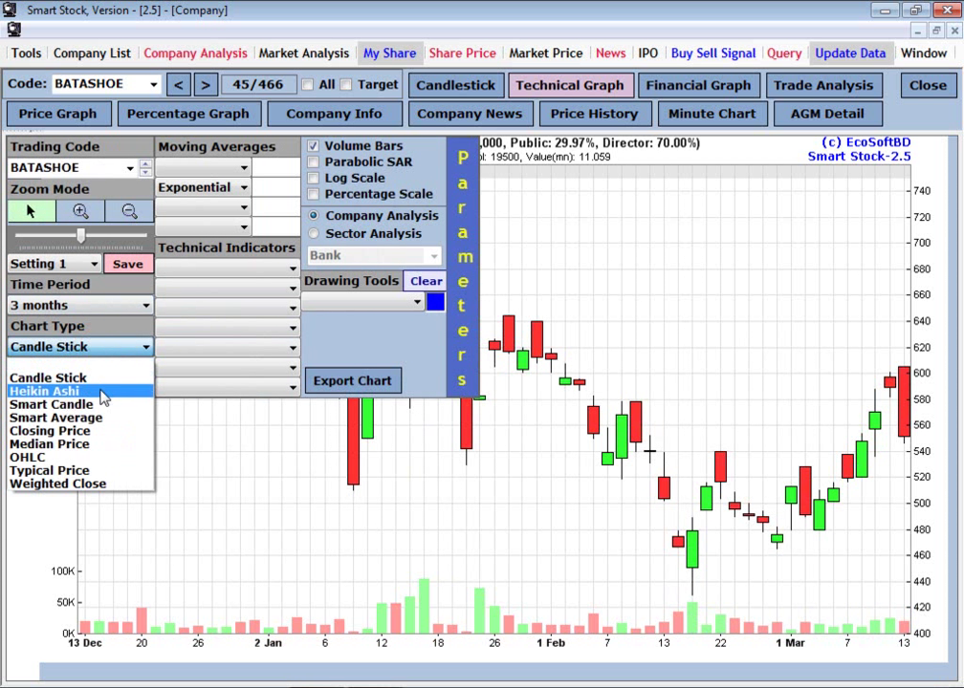
pyautogui.click(102, 405)
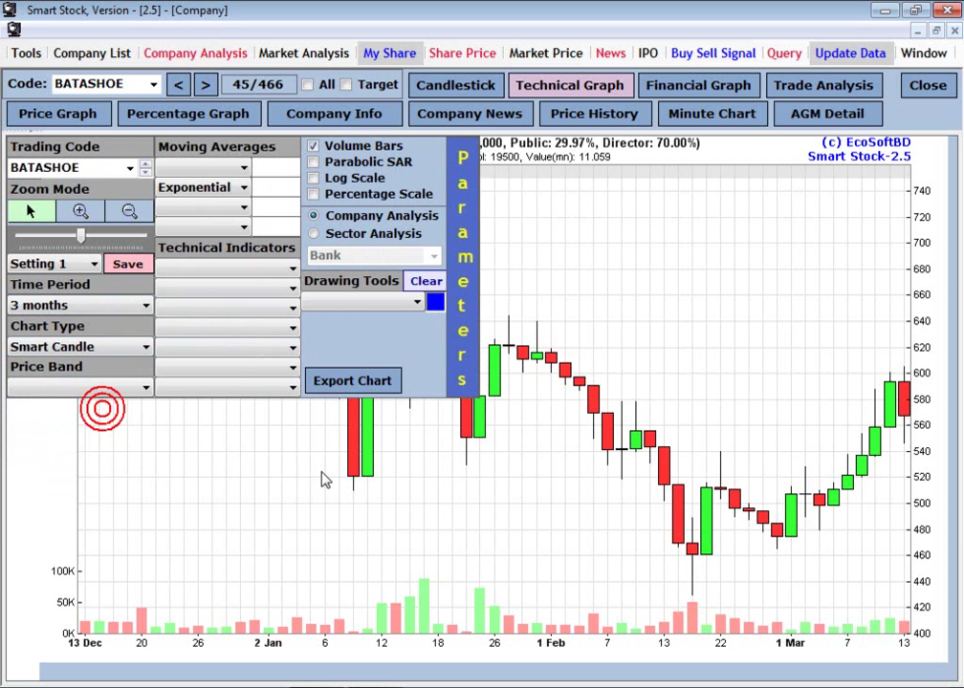
pyautogui.click(558, 519)
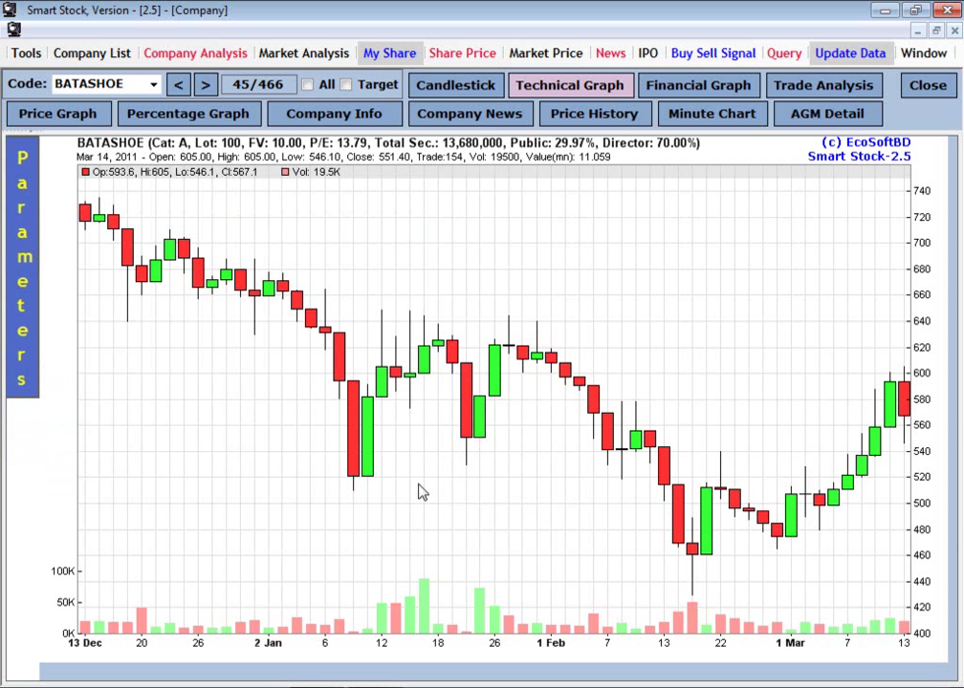
# Step: Switch the chart type to Smart Average, then set it back to Smart Candle
pyautogui.click(21, 345)
pyautogui.click(65, 349)
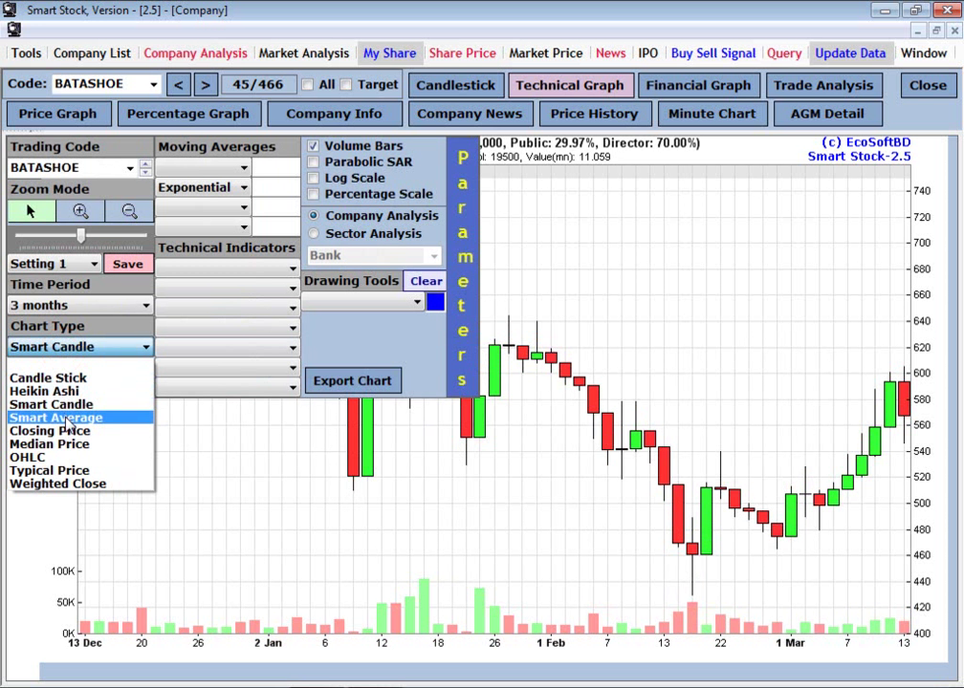
pyautogui.click(65, 419)
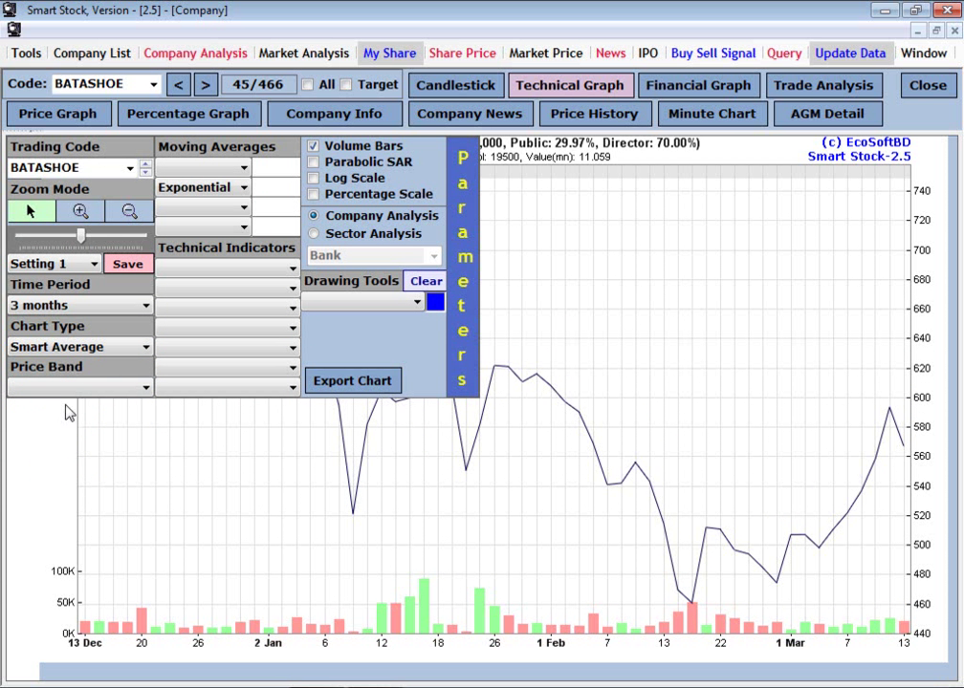
pyautogui.click(58, 347)
pyautogui.click(48, 402)
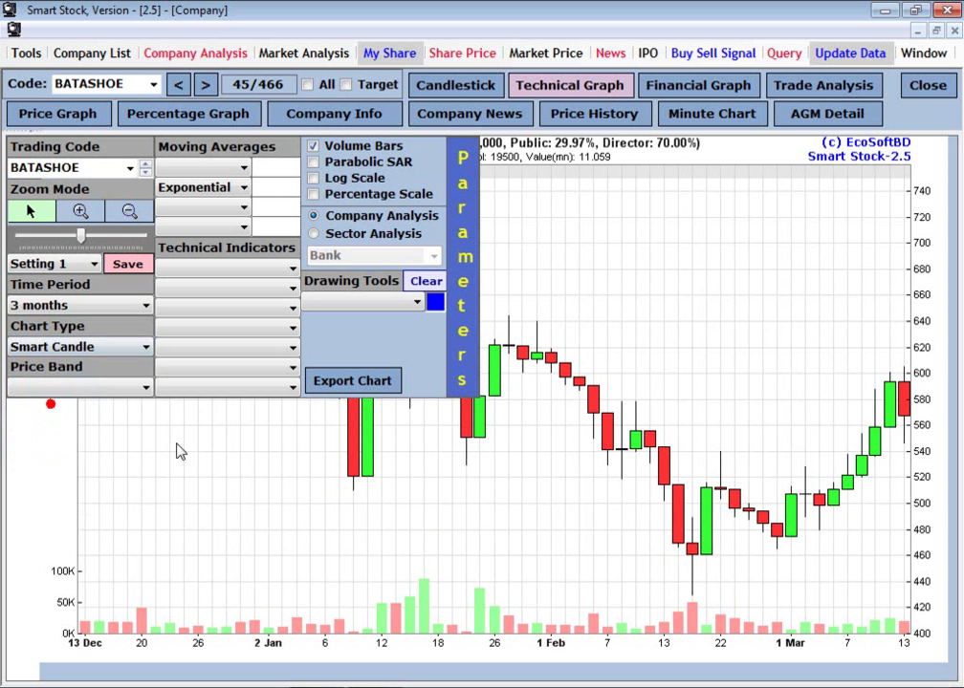
pyautogui.click(503, 528)
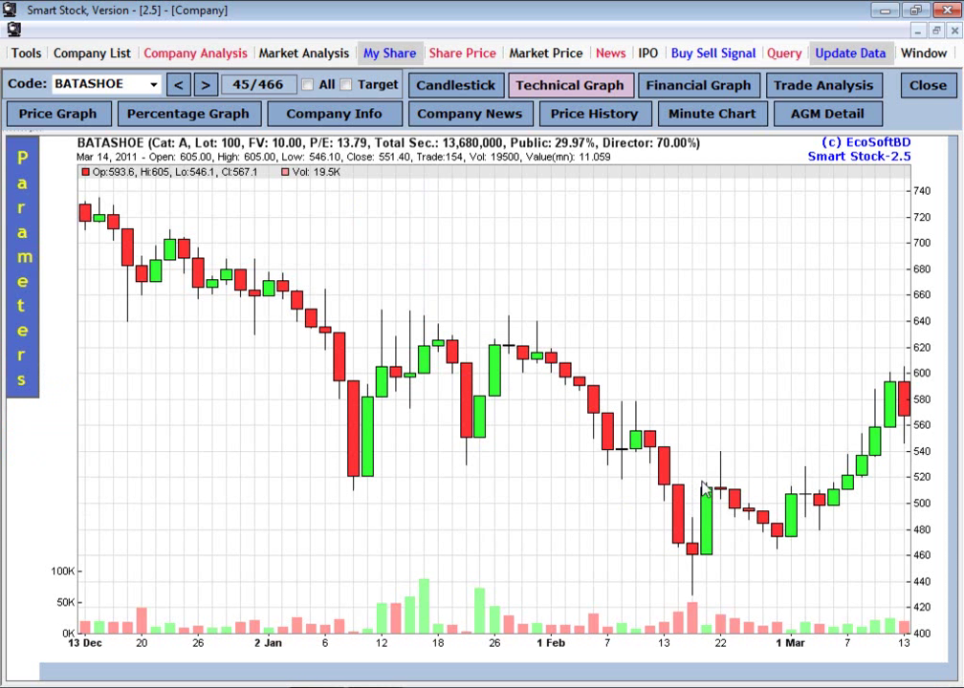
# Step: Examine the price details of the Smart Candle bars around the mid-February low
pyautogui.click(701, 561)
pyautogui.click(698, 557)
pyautogui.click(707, 564)
pyautogui.moveTo(691, 564)
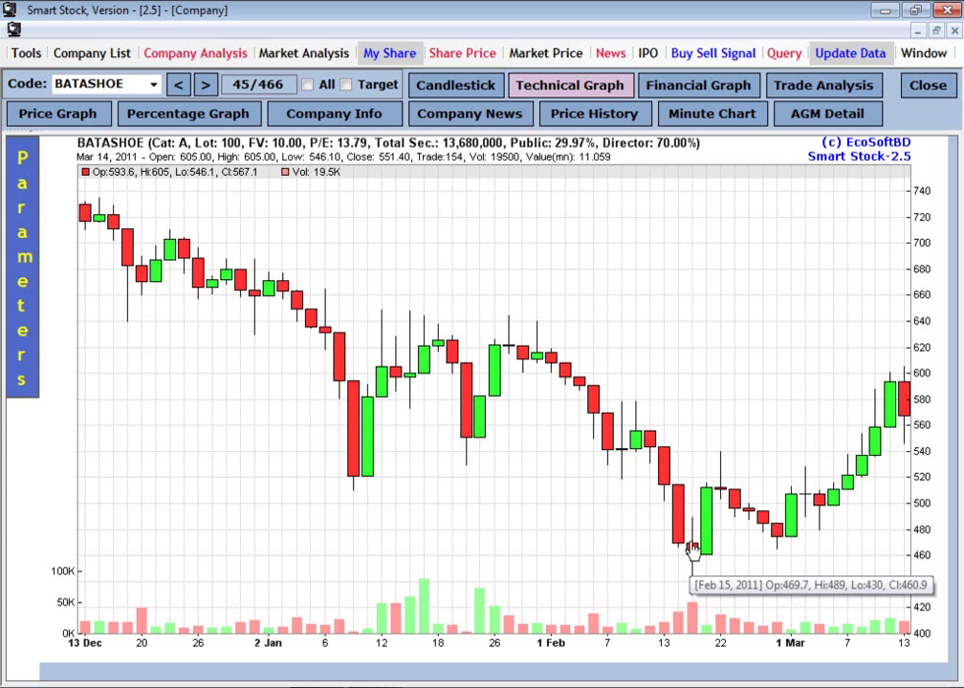
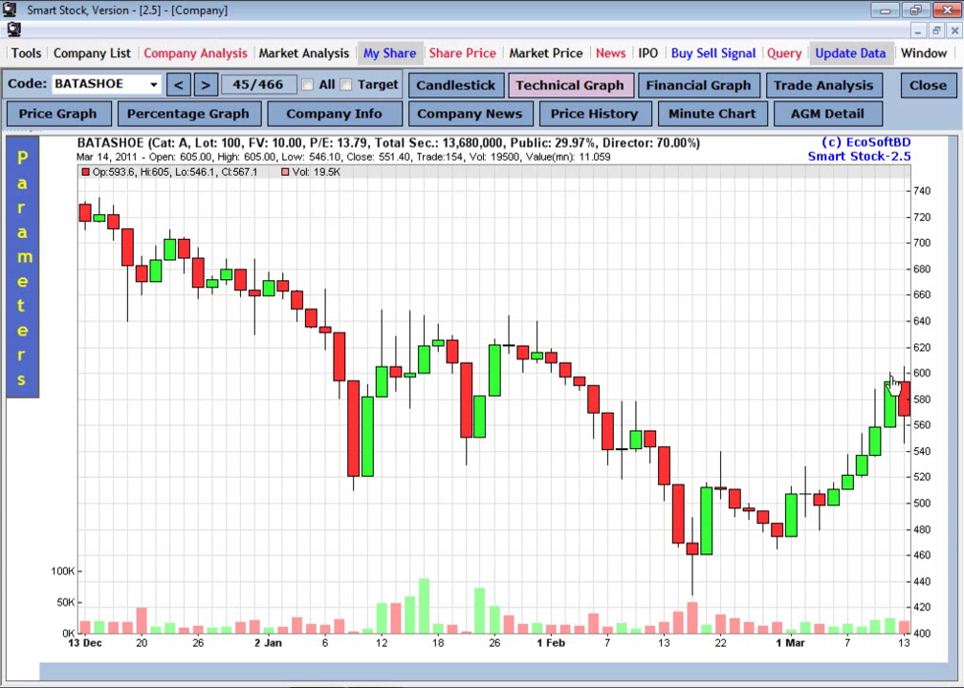
# Step: Show the graph as Heikin Ashi and with no chart type, then set the chart type to Candle Stick
pyautogui.moveTo(4, 325)
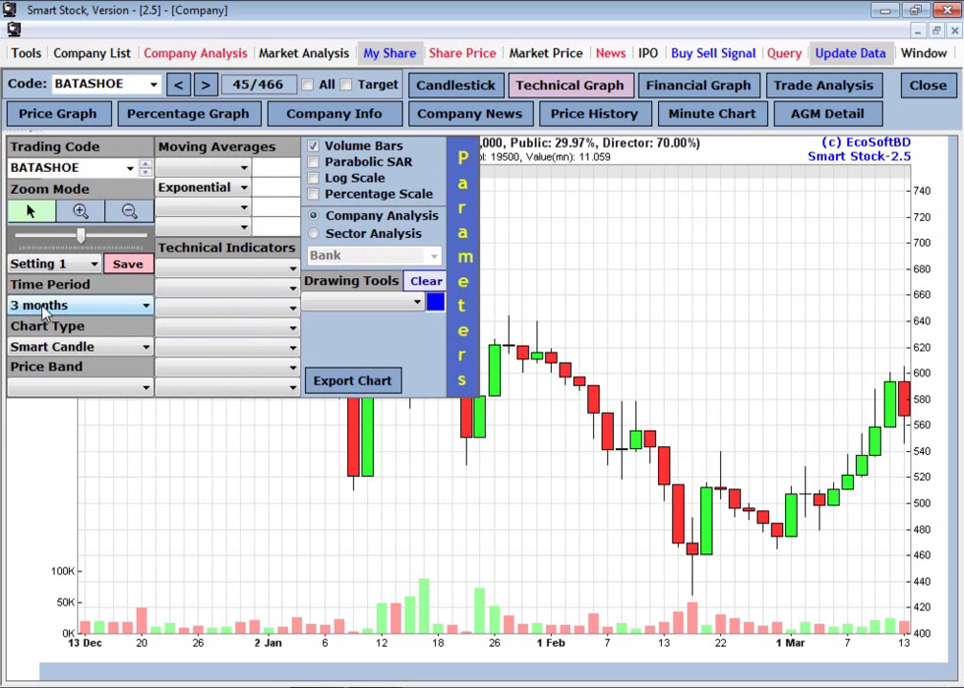
pyautogui.click(60, 348)
pyautogui.click(79, 390)
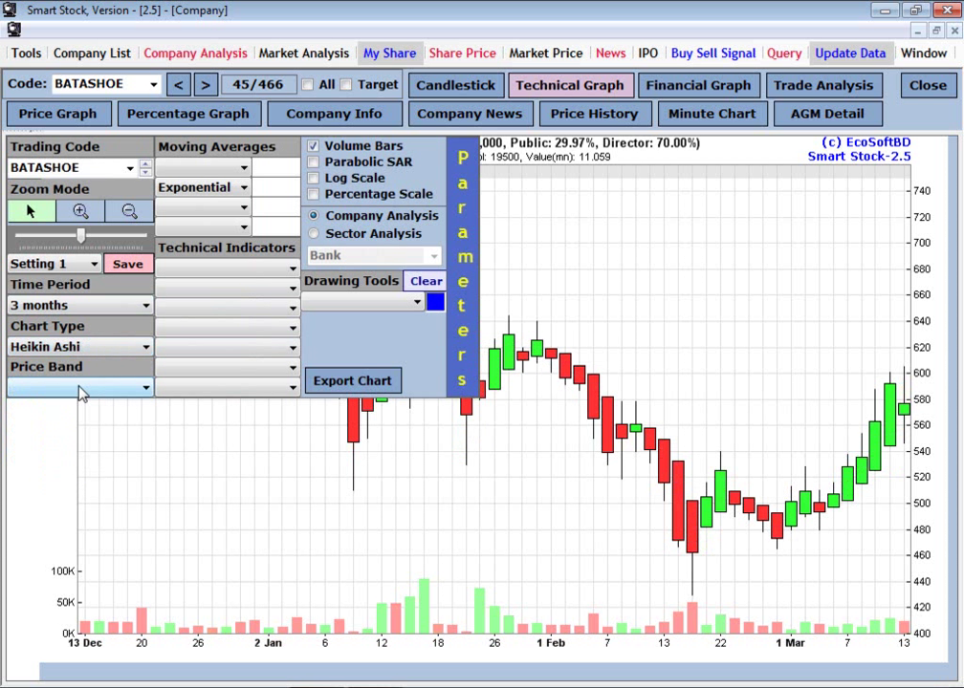
pyautogui.click(48, 349)
pyautogui.click(44, 361)
pyautogui.click(71, 347)
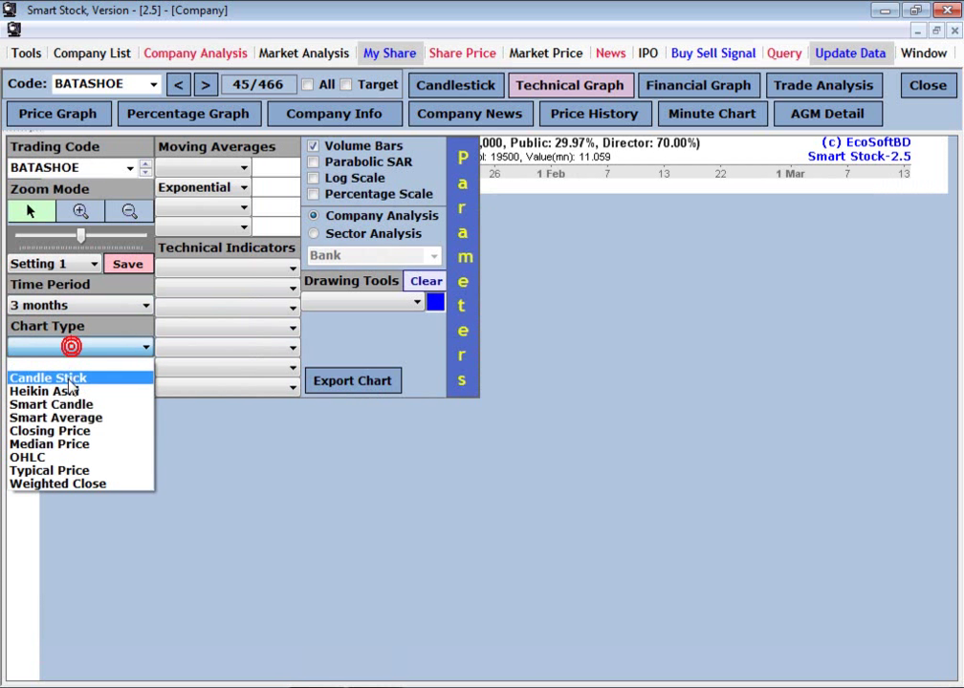
pyautogui.click(73, 378)
# Step: Try the Bollinger Band and Envelop (SMA 20 +/- 10%) price bands, then set the price band to Donchain Channel
pyautogui.click(97, 387)
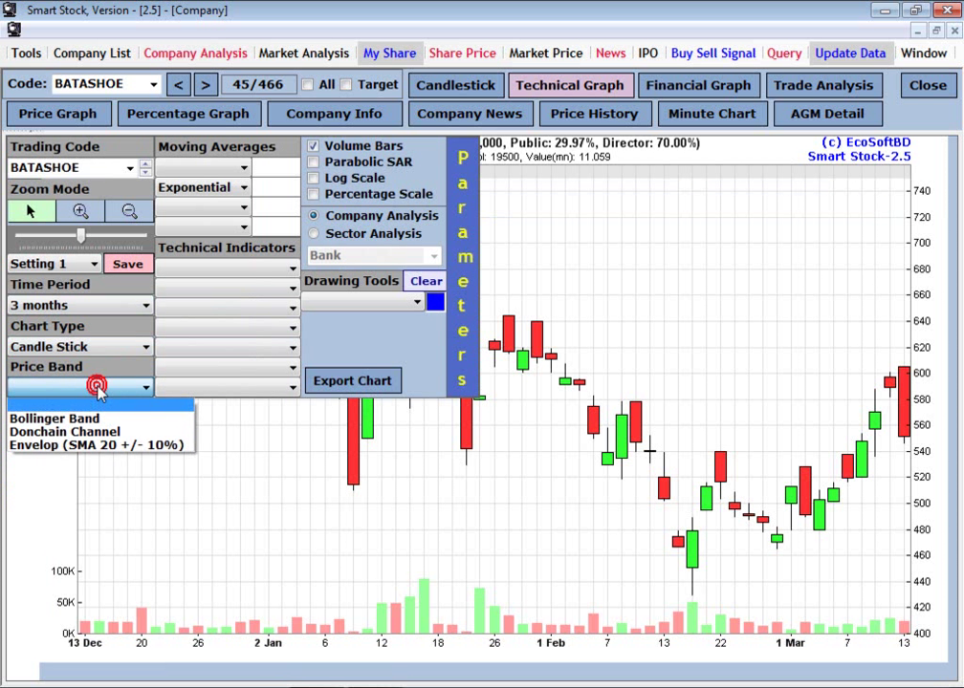
pyautogui.click(95, 417)
pyautogui.click(102, 392)
pyautogui.click(96, 444)
pyautogui.moveTo(9, 366)
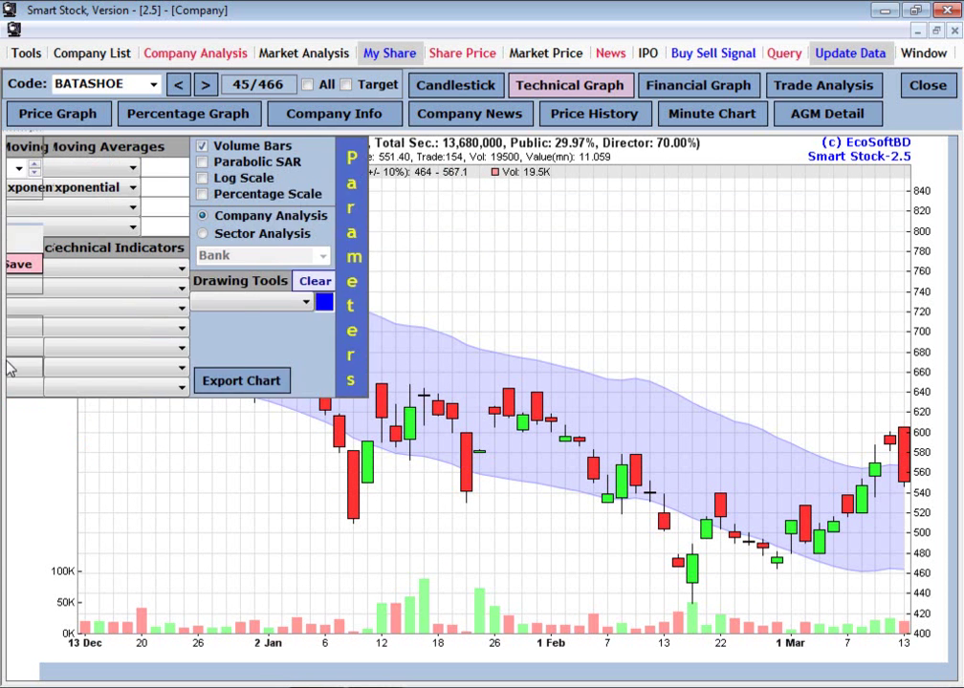
pyautogui.click(52, 389)
pyautogui.click(56, 432)
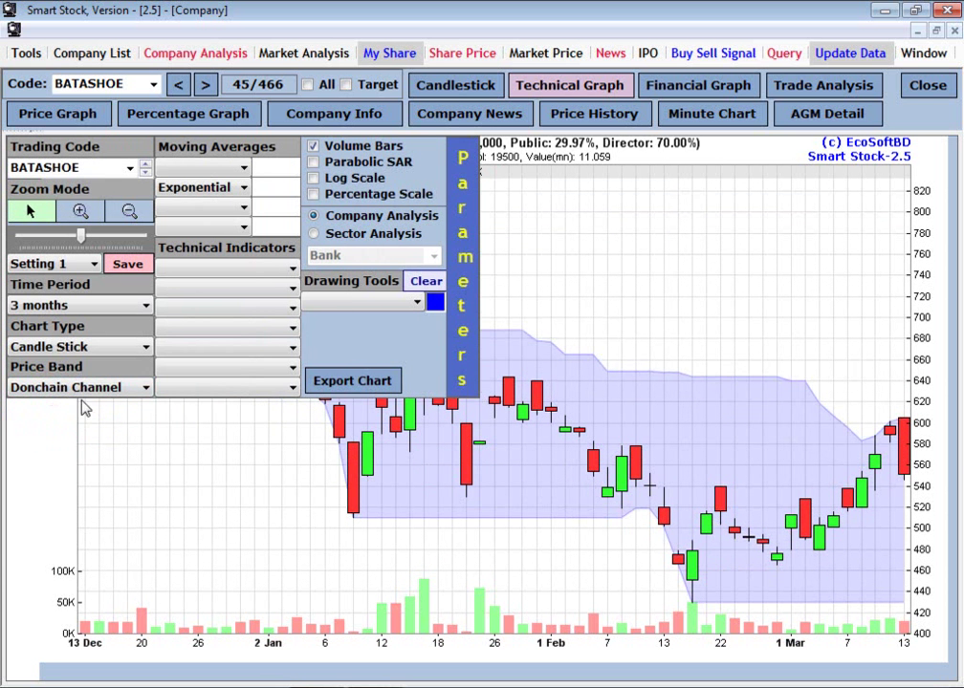
pyautogui.moveTo(33, 382)
pyautogui.click(43, 399)
pyautogui.click(42, 398)
# Step: Set up two exponential moving averages with periods 25 and 13
pyautogui.click(199, 168)
pyautogui.click(191, 202)
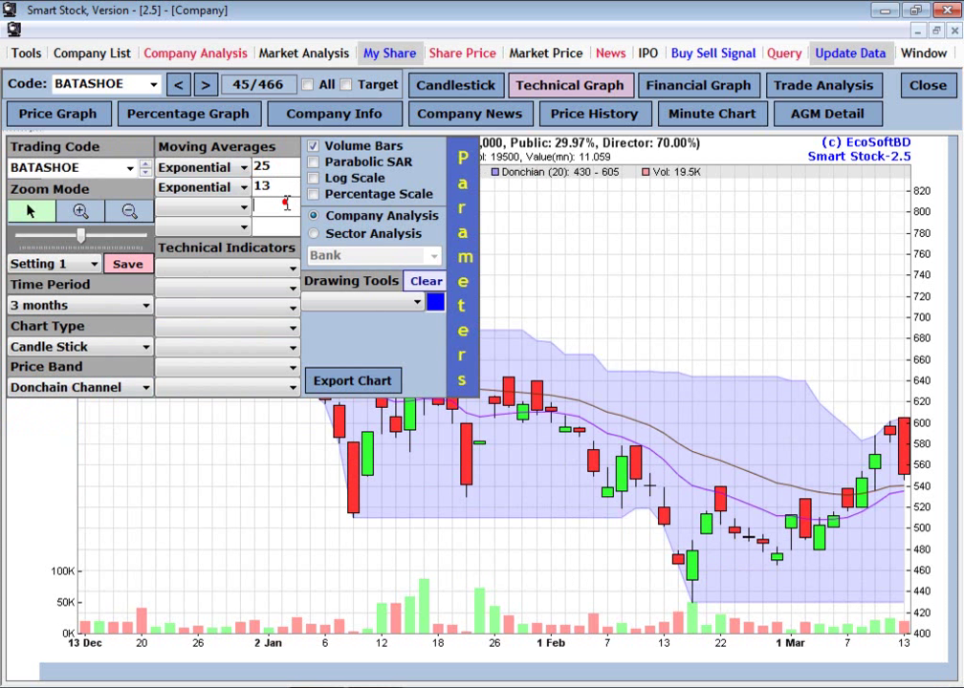
pyautogui.click(225, 207)
pyautogui.click(228, 210)
pyautogui.click(226, 228)
pyautogui.click(226, 230)
# Step: Add the MACD and RSI technical indicators to the graph
pyautogui.click(248, 269)
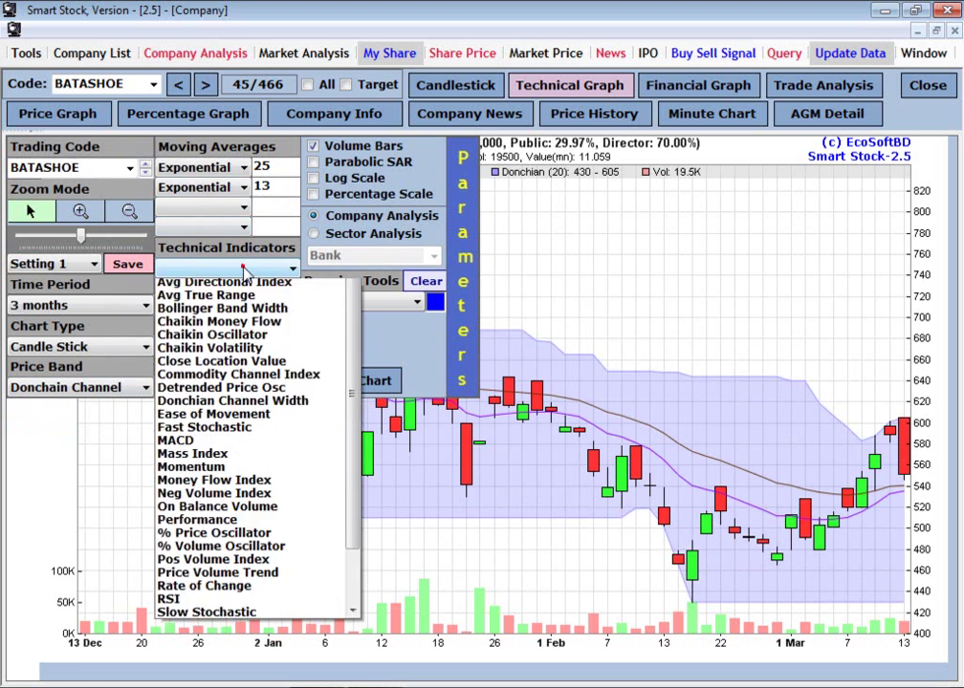
pyautogui.click(238, 498)
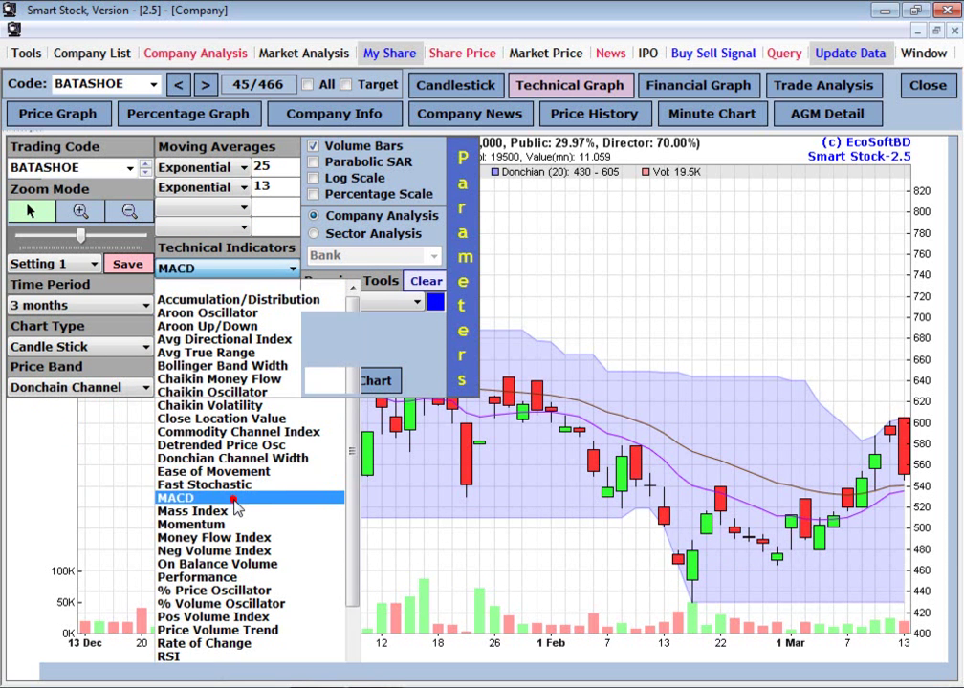
pyautogui.click(253, 285)
pyautogui.scroll(-2, 254, 449)
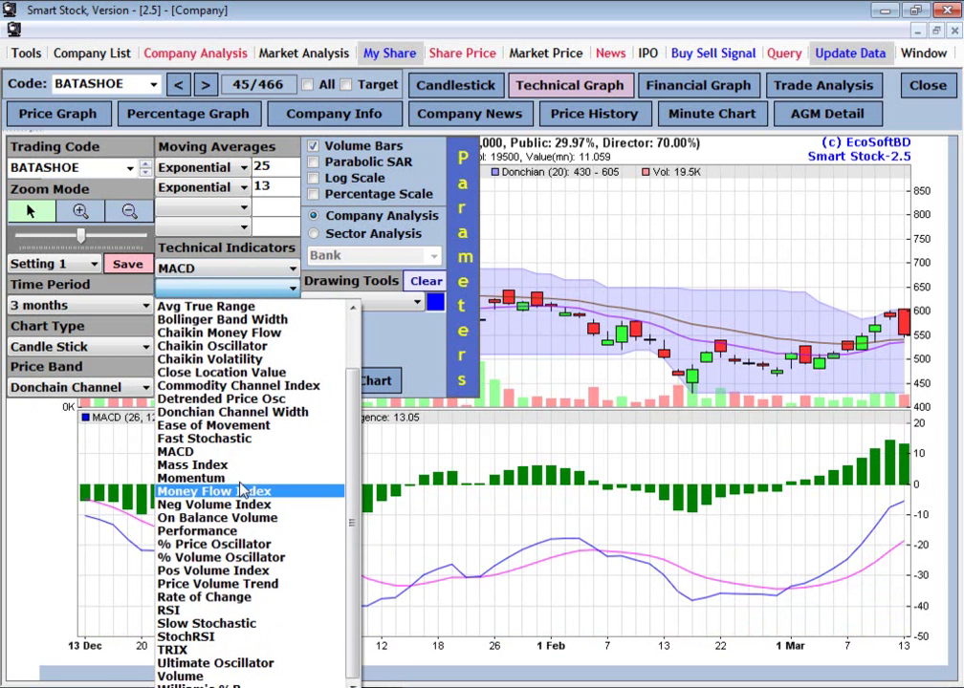
pyautogui.click(240, 612)
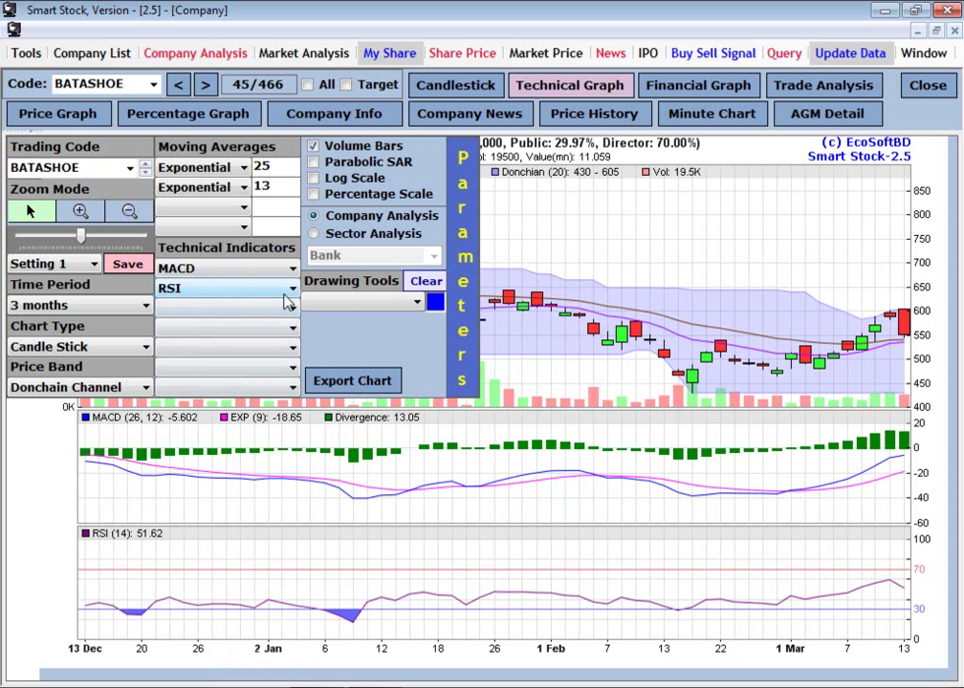
# Step: Enable Parabolic SAR, Log Scale and Percentage Scale and hide the volume bars
pyautogui.click(350, 167)
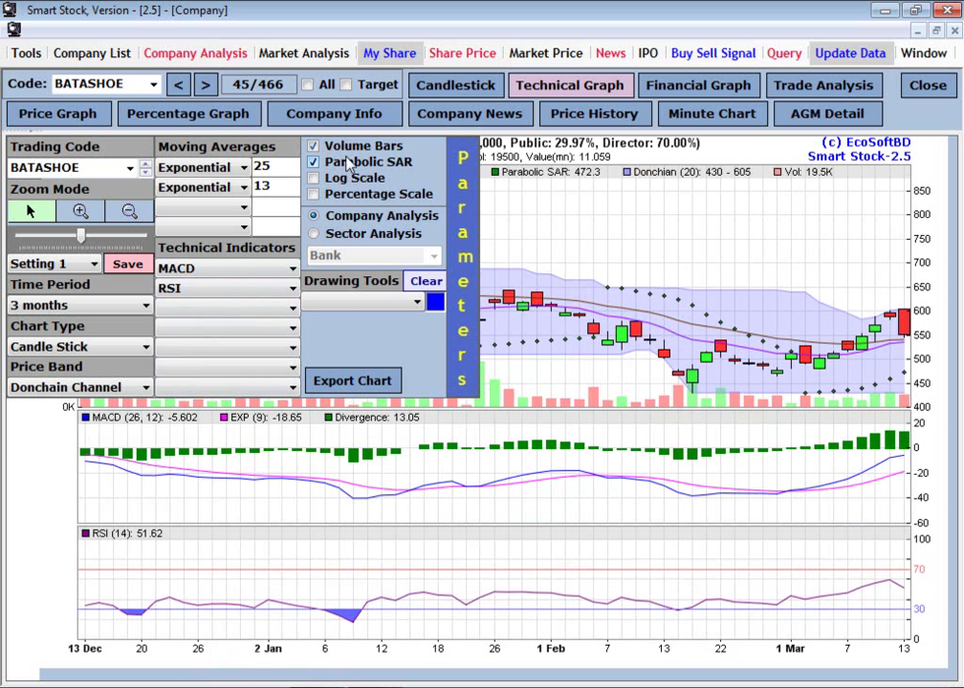
pyautogui.click(345, 147)
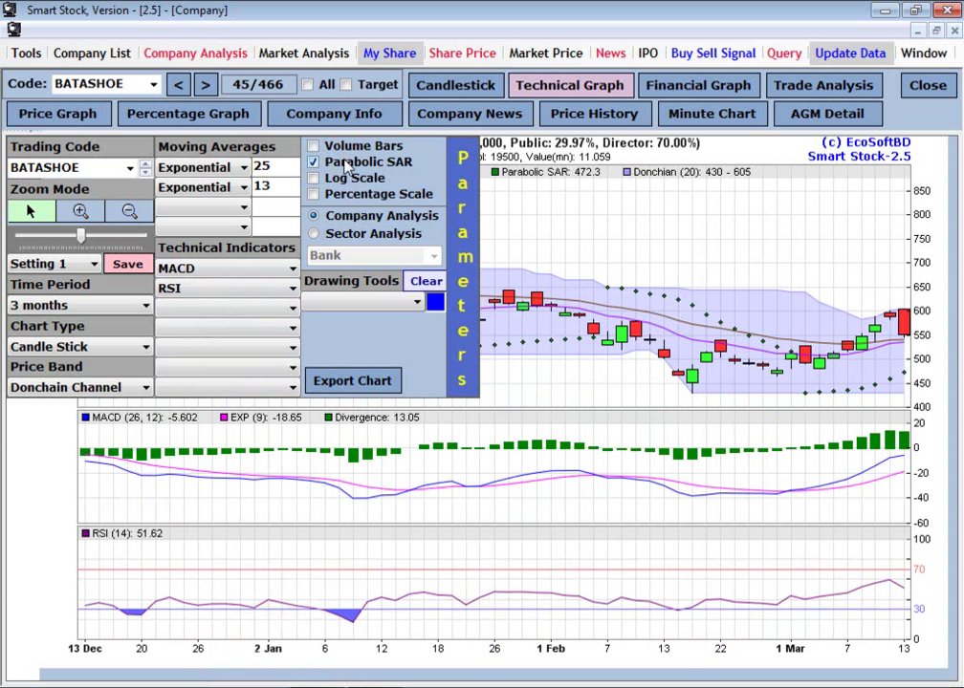
pyautogui.click(346, 178)
pyautogui.click(356, 193)
# Step: Disable Parabolic SAR, Log Scale and Percentage Scale and show the volume bars again
pyautogui.click(355, 163)
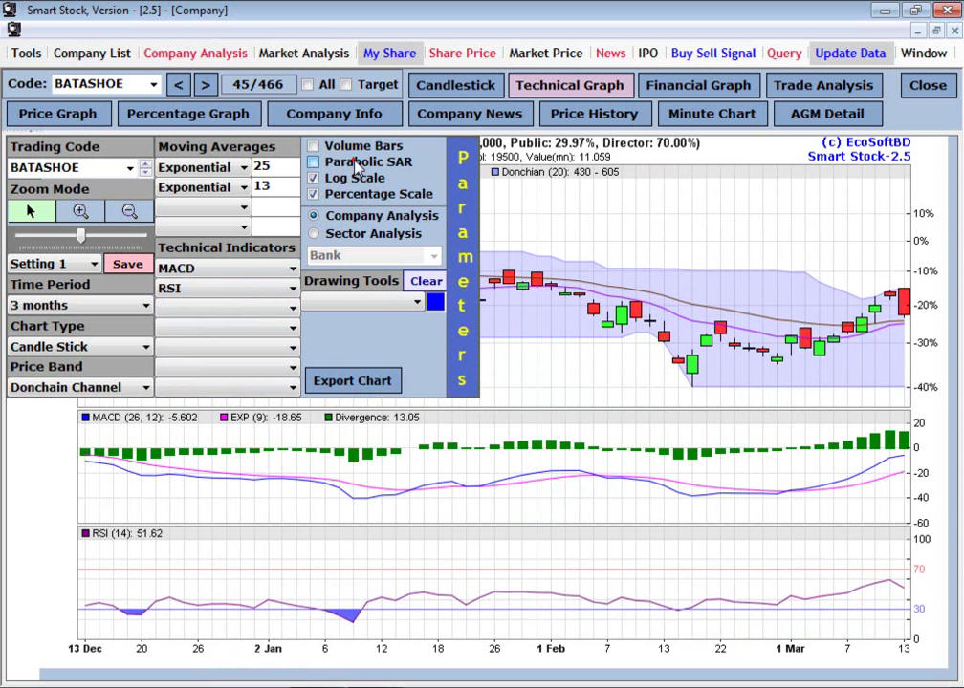
pyautogui.click(355, 163)
pyautogui.click(346, 178)
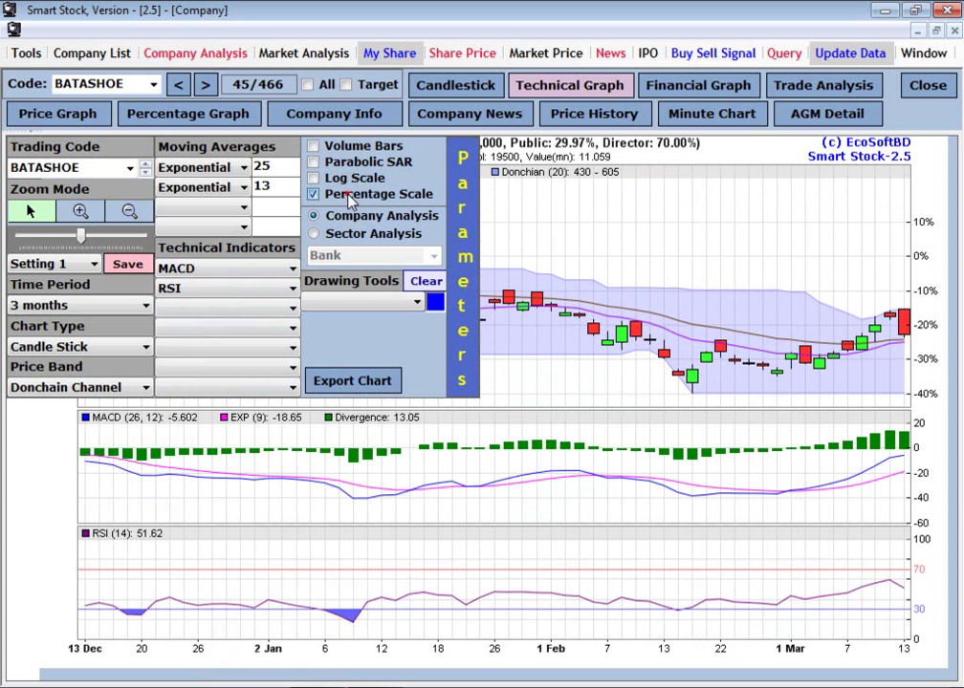
pyautogui.click(352, 193)
pyautogui.click(342, 146)
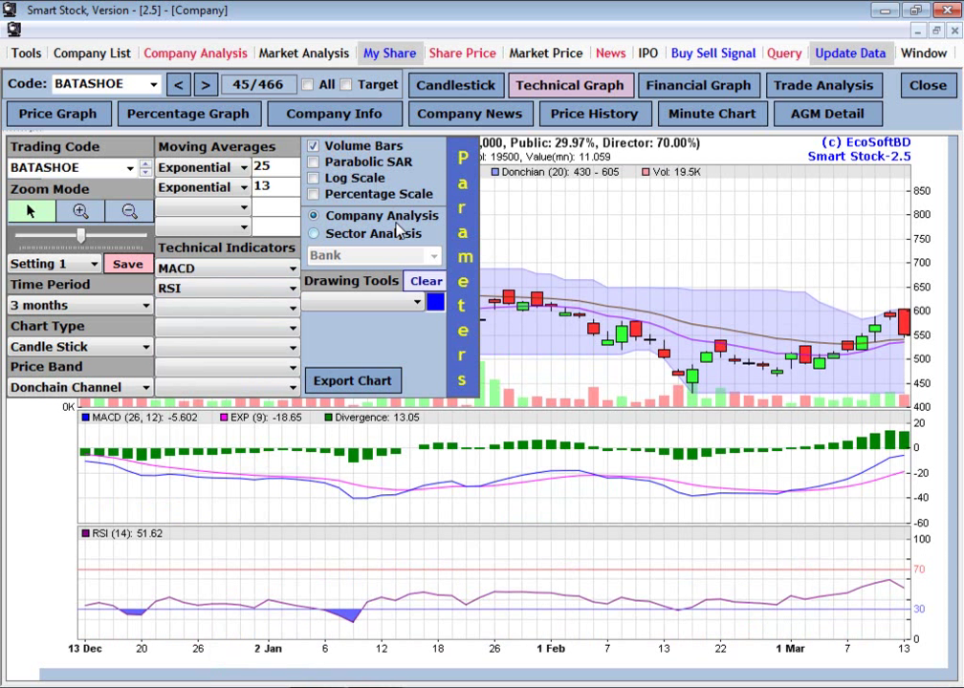
# Step: Switch the graph from company to Sector Analysis and display the Bank sector
pyautogui.click(330, 235)
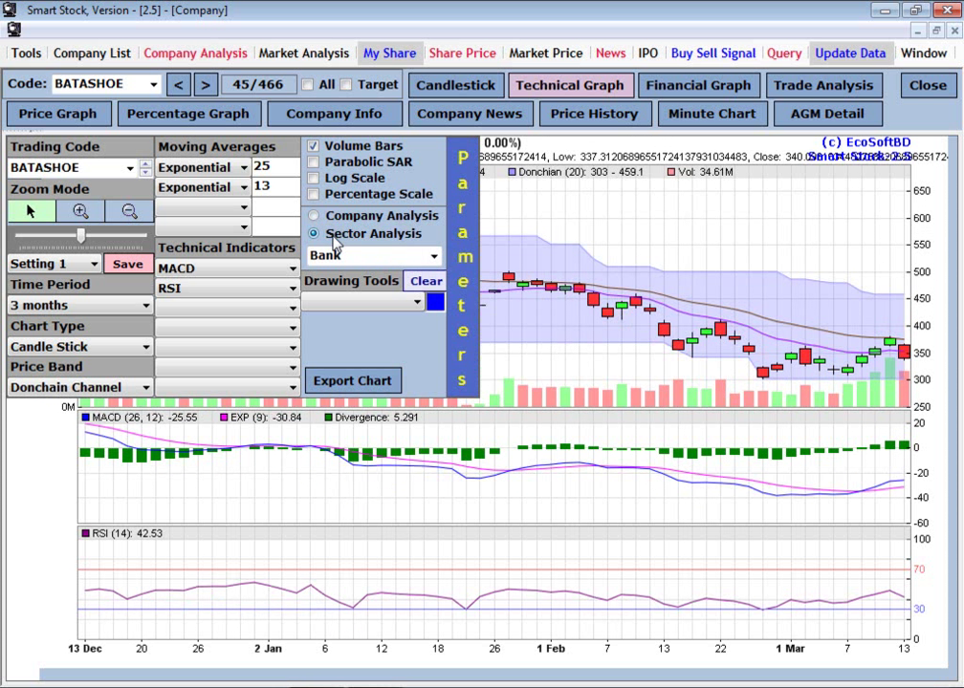
pyautogui.click(433, 257)
pyautogui.click(325, 271)
pyautogui.click(474, 306)
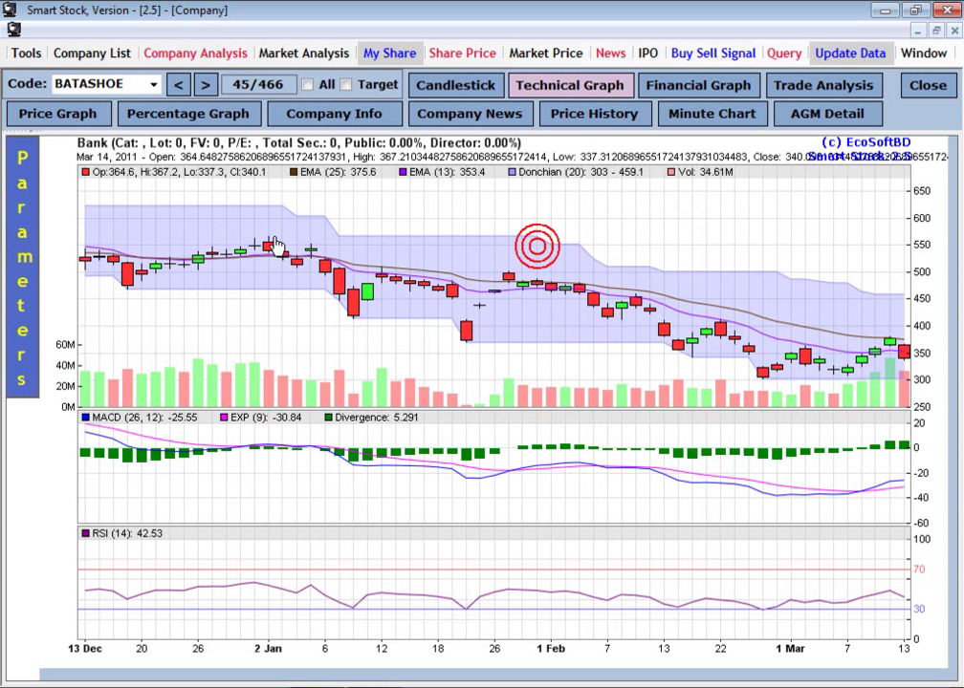
# Step: Change the analysed sector to Engineering
pyautogui.click(21, 260)
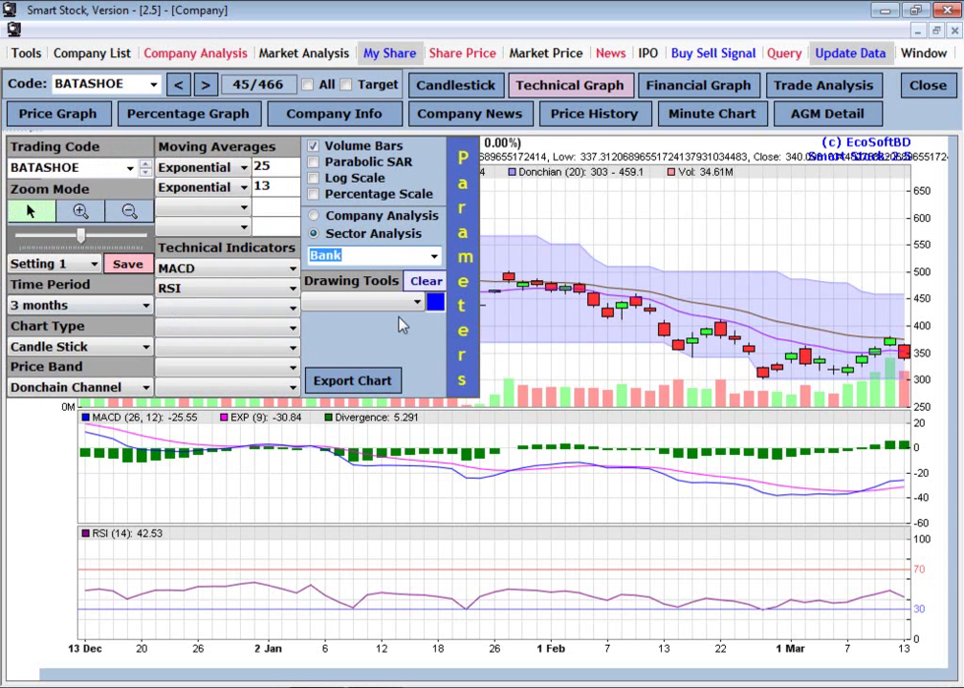
pyautogui.click(434, 256)
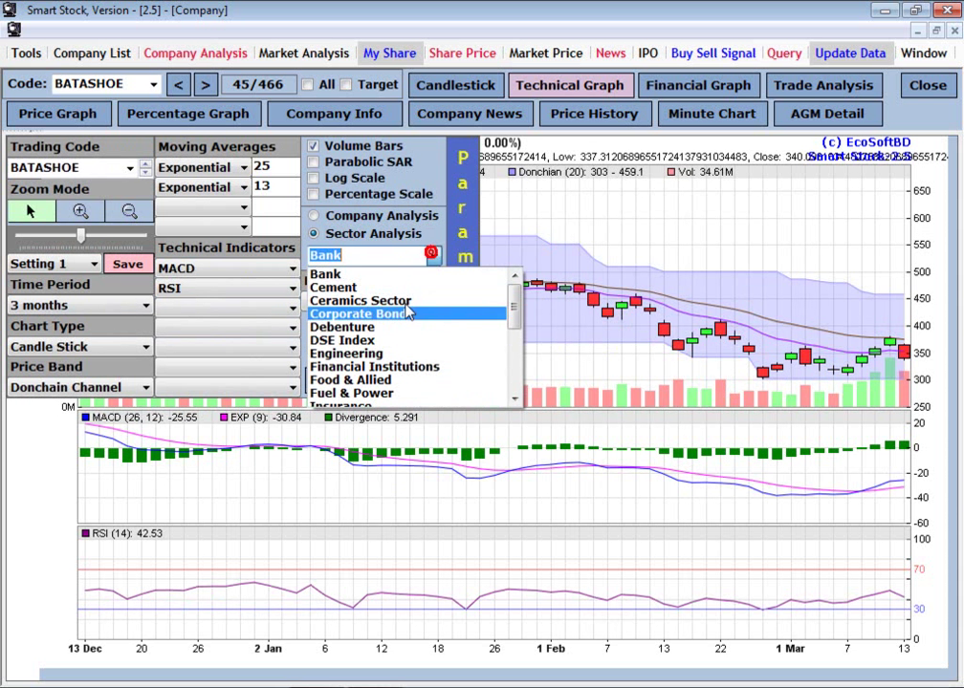
pyautogui.click(392, 351)
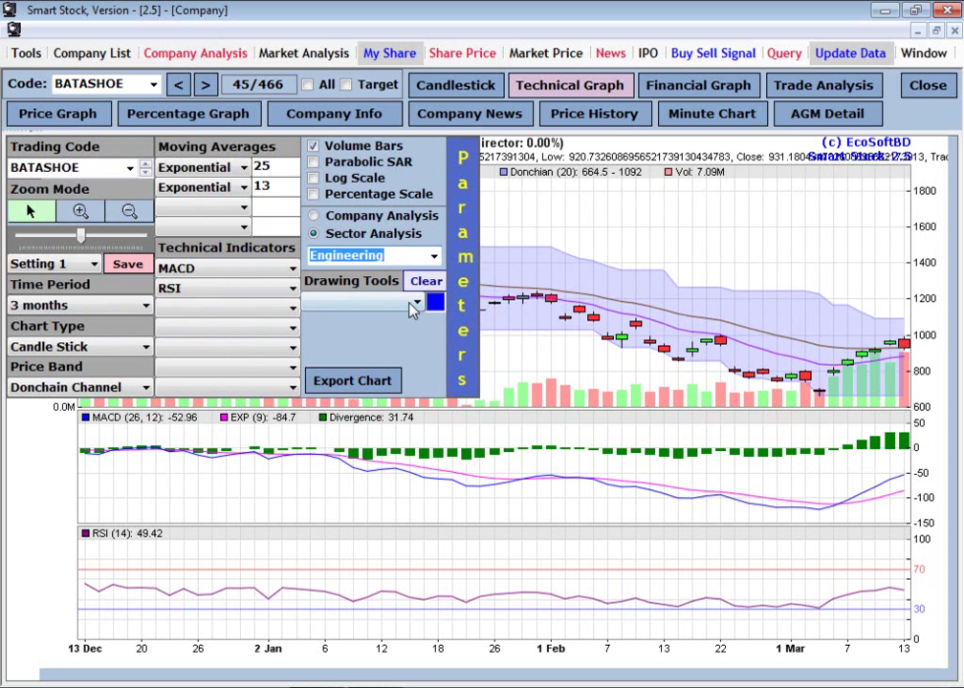
# Step: Return to Company Analysis and clear the MACD and RSI indicators and the Donchian Channel price band
pyautogui.click(346, 220)
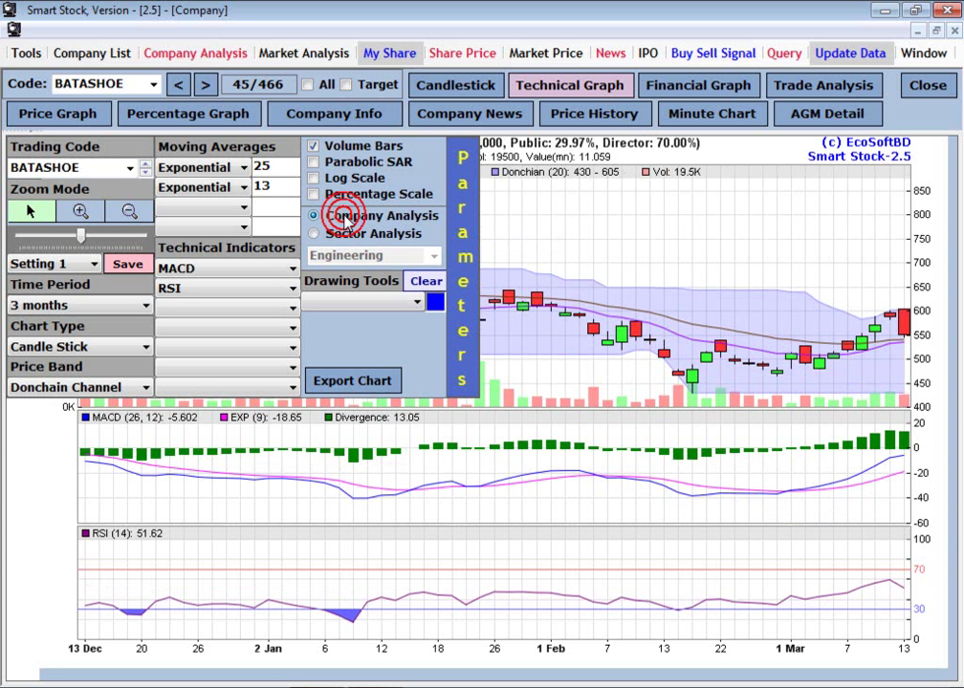
pyautogui.click(196, 289)
pyautogui.scroll(3, 220, 316)
pyautogui.click(222, 304)
pyautogui.click(225, 269)
pyautogui.scroll(3, 225, 382)
pyautogui.click(227, 285)
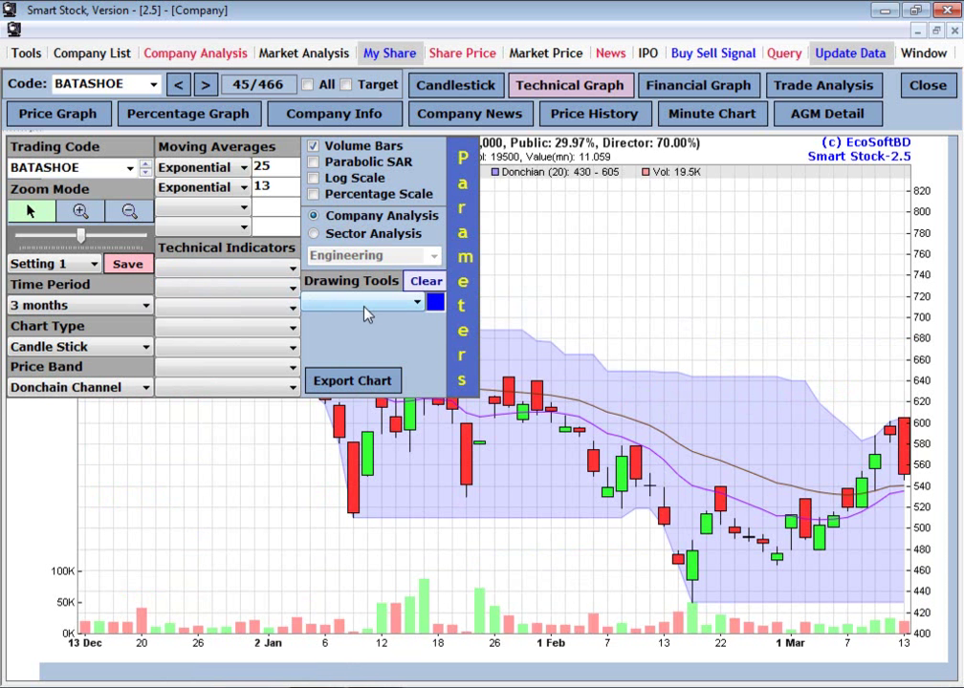
pyautogui.click(97, 387)
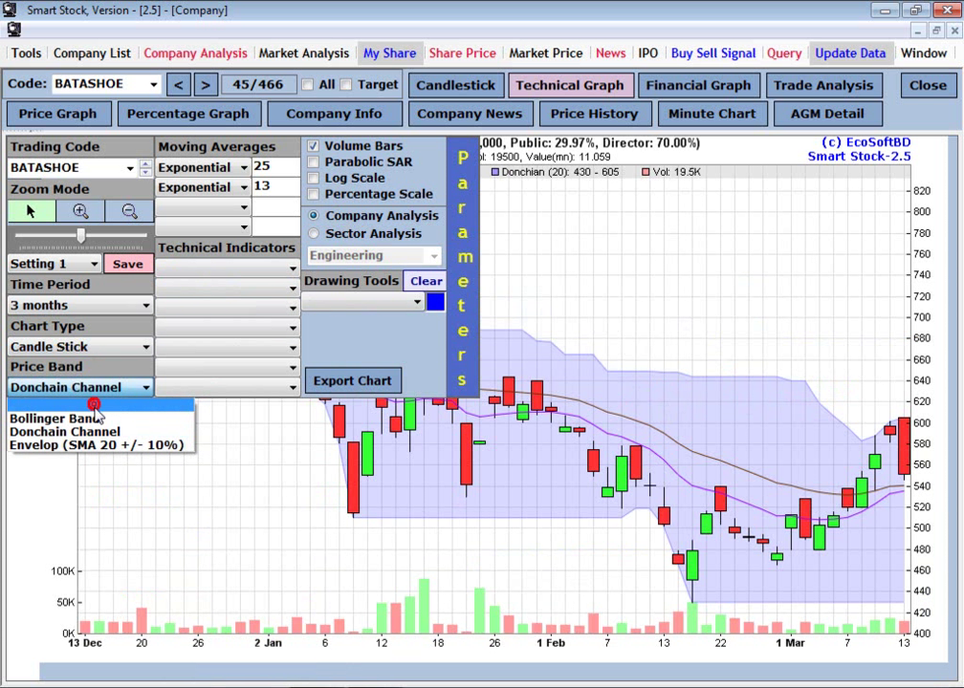
pyautogui.click(94, 407)
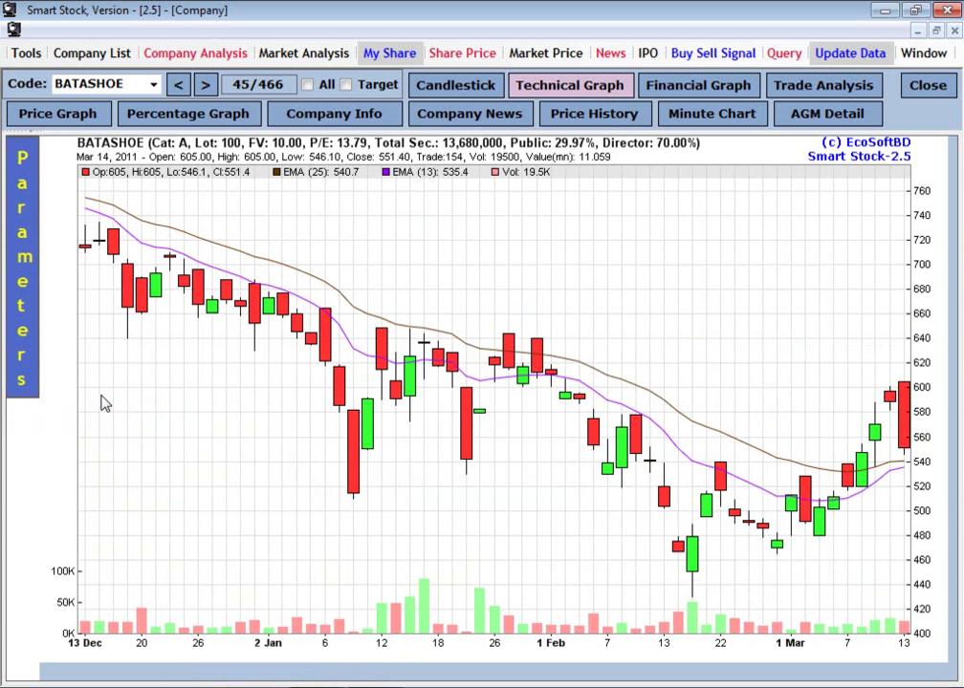
# Step: Chart the BEXIMCO trading code and set its chart type to Heikin Ashi
pyautogui.moveTo(48, 349)
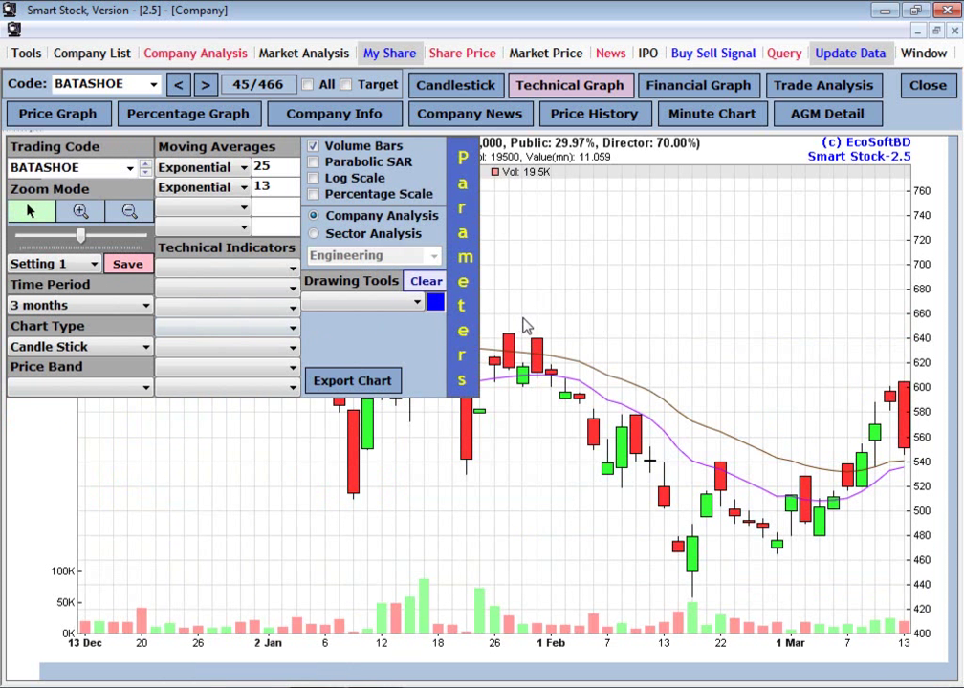
pyautogui.click(84, 166)
pyautogui.write('bexIMCO')
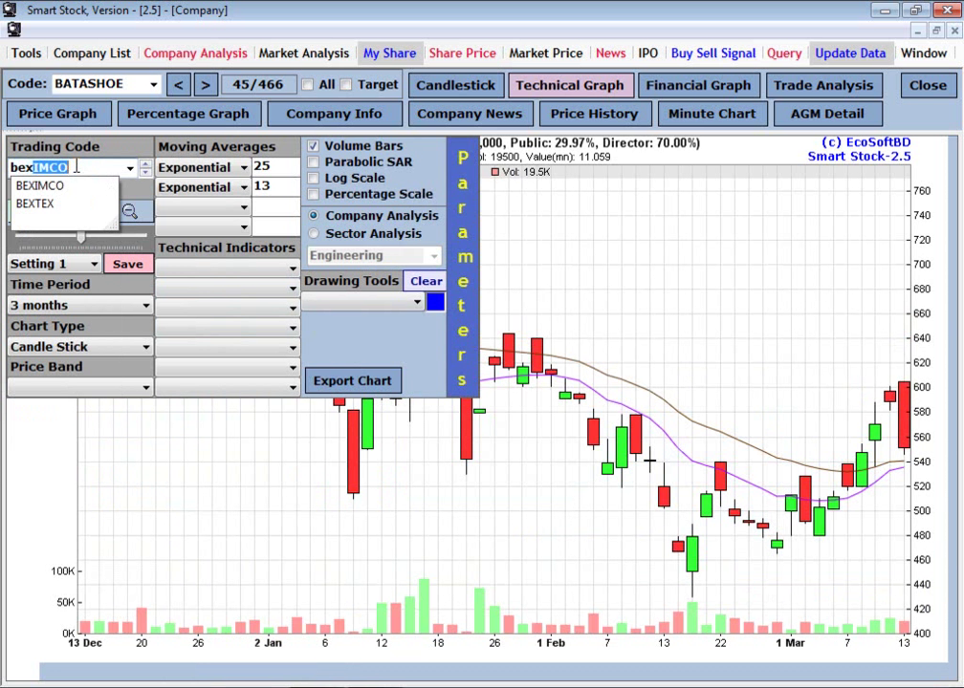
pyautogui.press('Return')
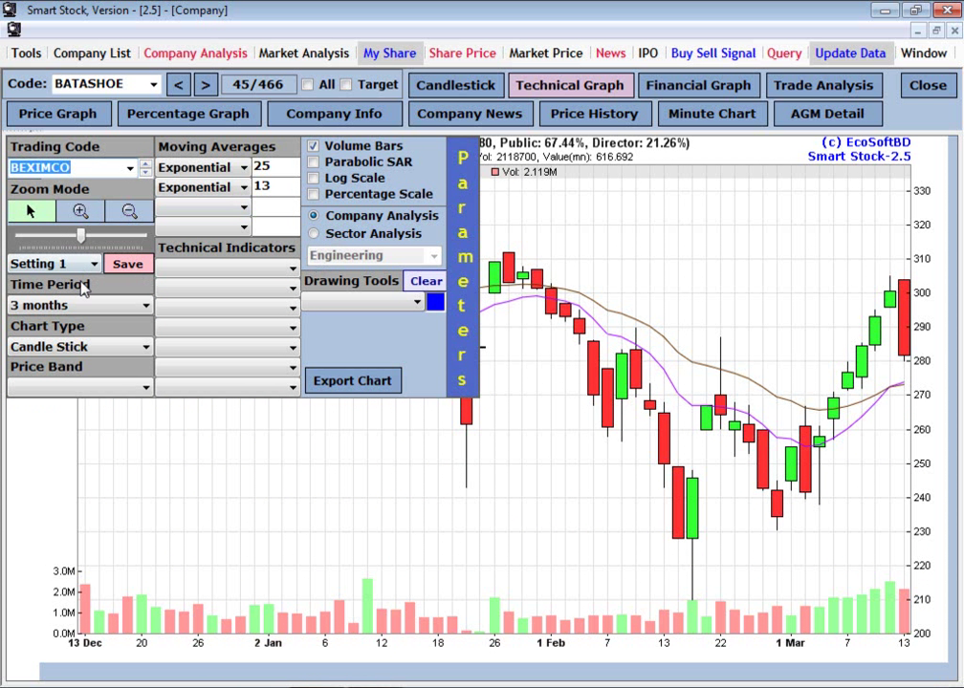
pyautogui.click(76, 346)
pyautogui.click(76, 389)
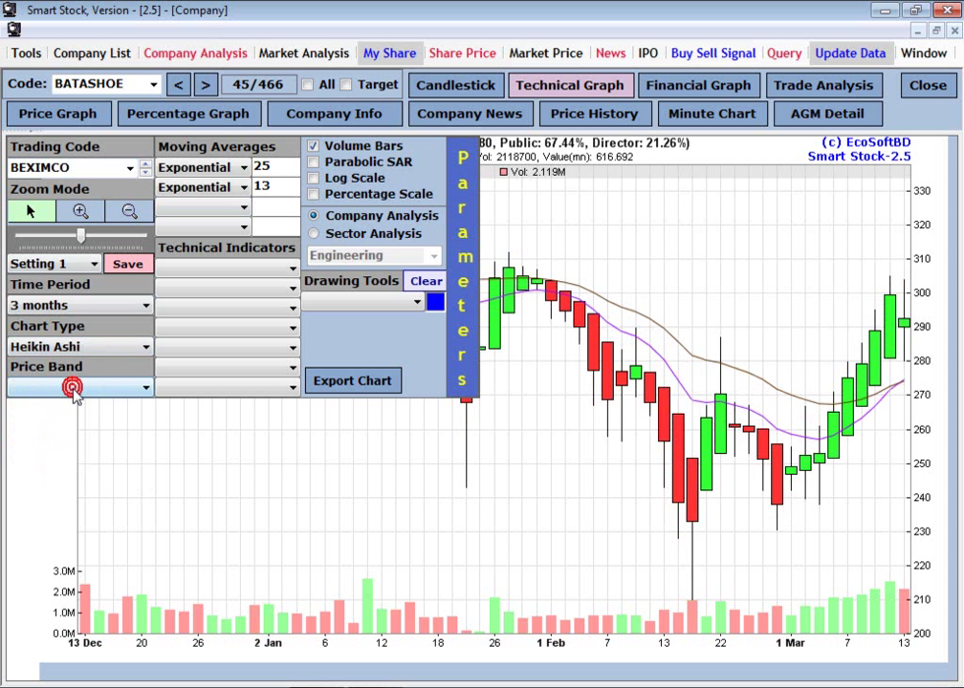
# Step: Draw blue Support & Resistance lines at about 233, 307, 320, 269 and 270 across the BEXIMCO candles' highs and lows
pyautogui.click(363, 302)
pyautogui.click(364, 301)
pyautogui.click(363, 301)
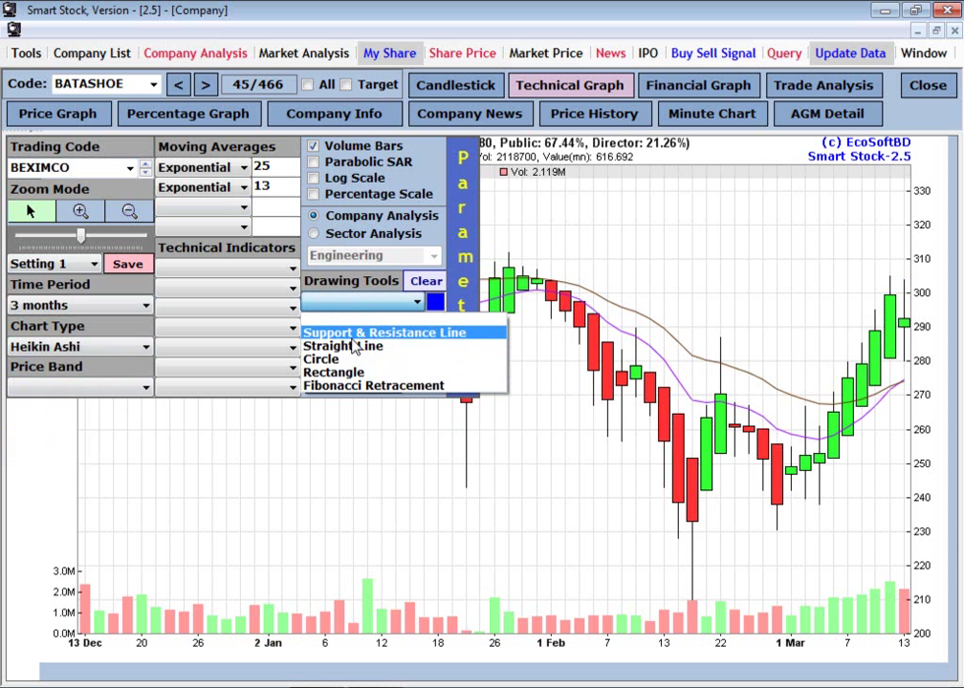
pyautogui.click(351, 334)
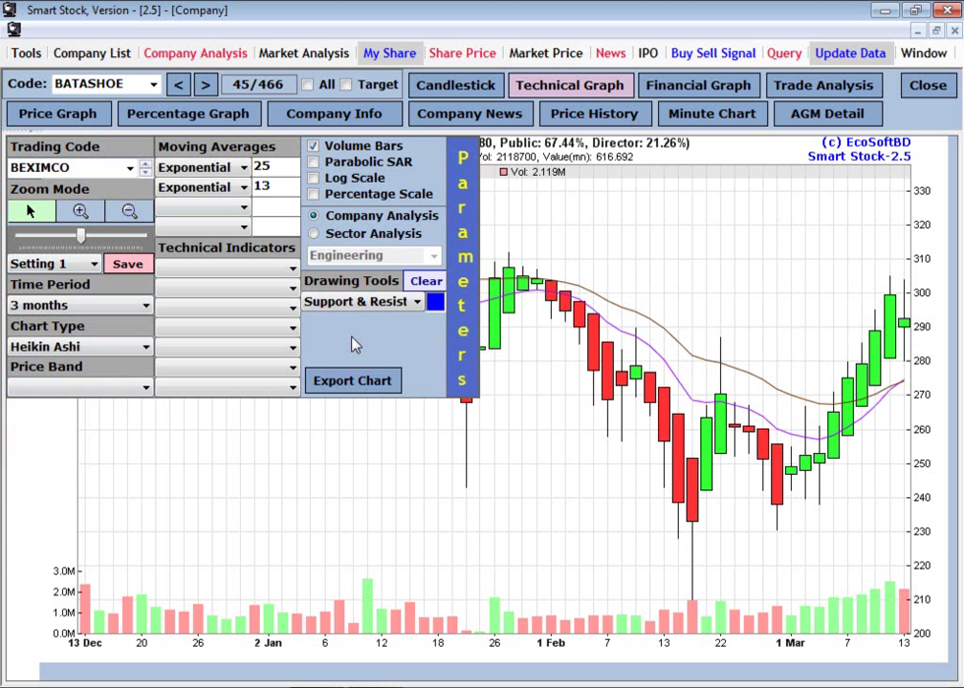
pyautogui.click(379, 453)
pyautogui.moveTo(453, 521); pyautogui.dragTo(906, 536)
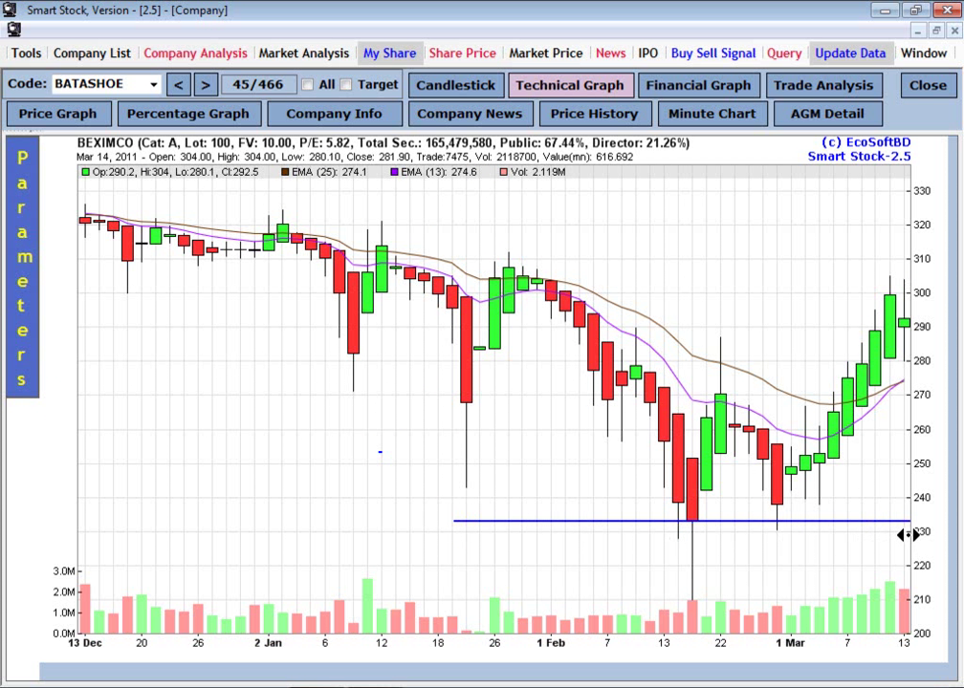
pyautogui.moveTo(456, 270)
pyautogui.mouseDown()
pyautogui.moveTo(671, 277)
pyautogui.moveTo(914, 318)
pyautogui.mouseUp()
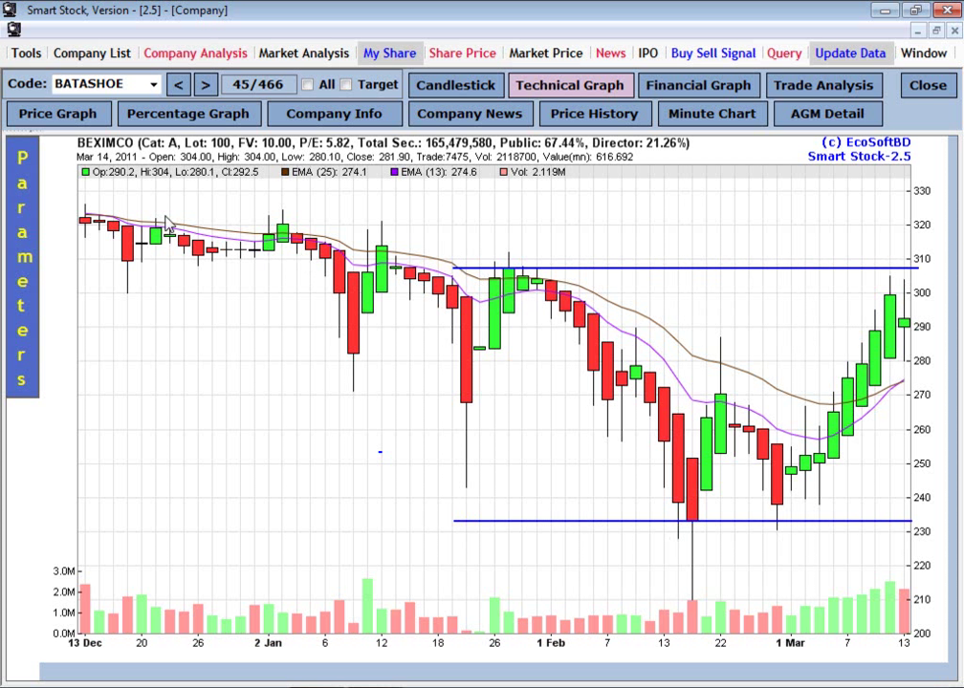
pyautogui.moveTo(192, 226); pyautogui.dragTo(408, 226)
pyautogui.moveTo(353, 400); pyautogui.dragTo(531, 401)
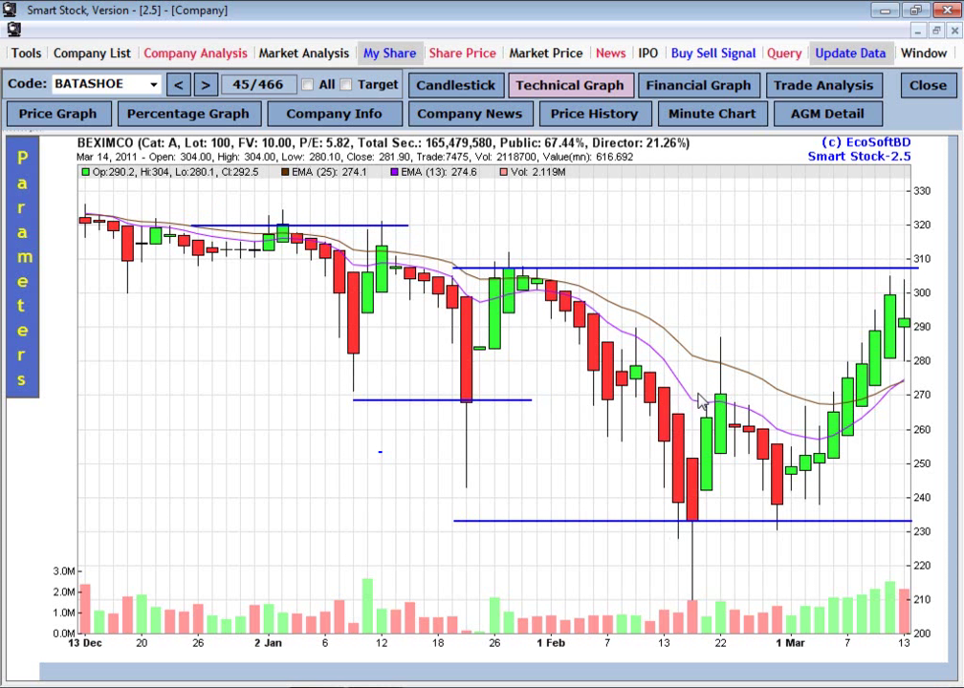
pyautogui.moveTo(691, 393); pyautogui.dragTo(790, 393)
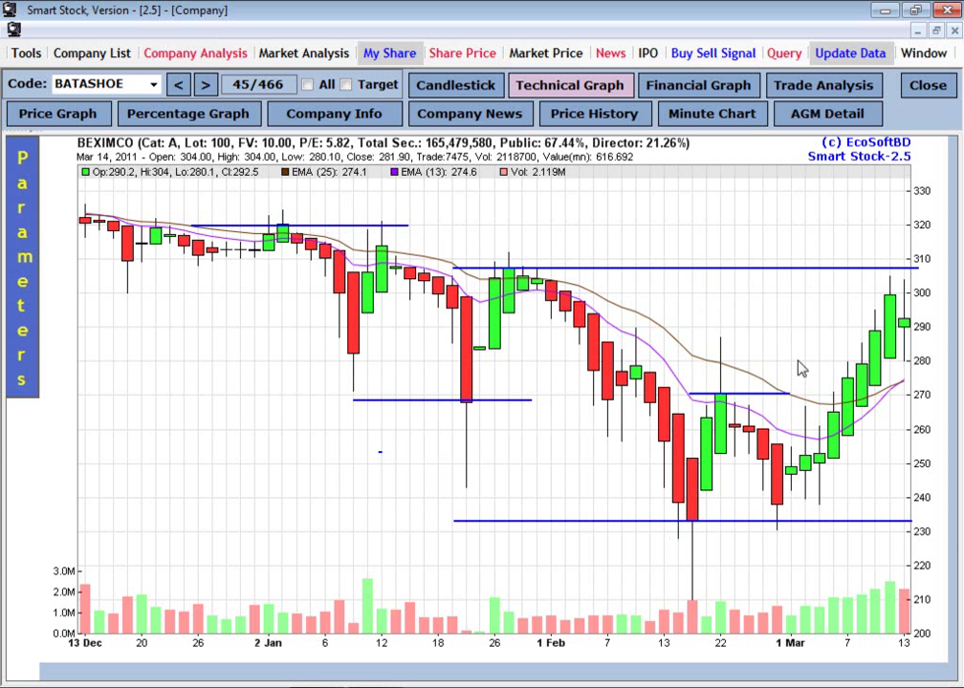
# Step: Set the drawing colour to red and add support and resistance lines at about 297 and 248 near the March candles
pyautogui.moveTo(23, 267)
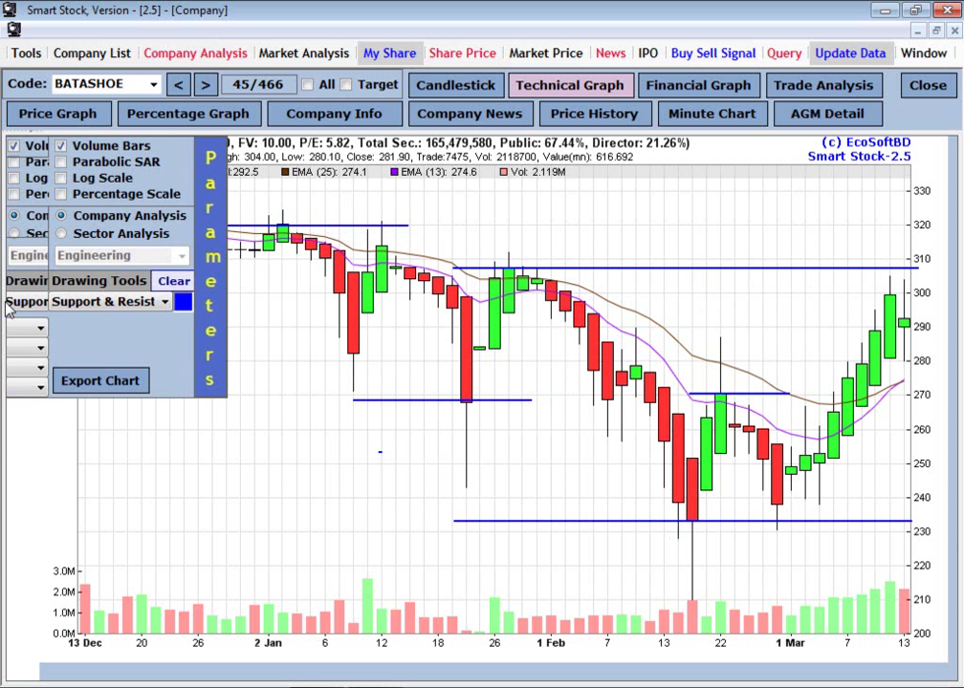
pyautogui.click(442, 303)
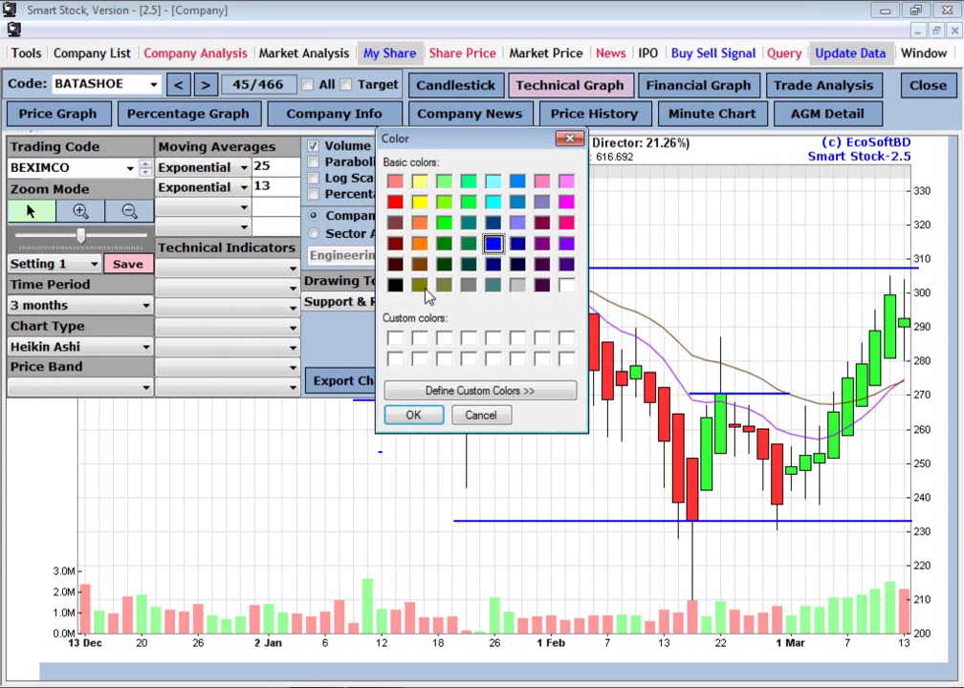
pyautogui.click(394, 203)
pyautogui.click(413, 415)
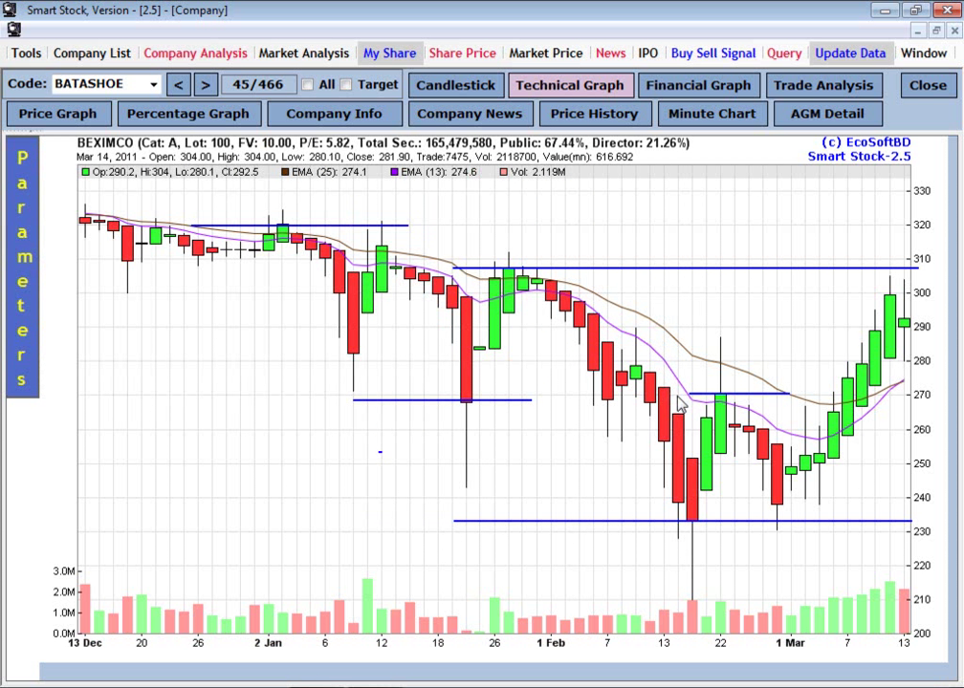
pyautogui.moveTo(846, 304); pyautogui.dragTo(927, 304)
pyautogui.moveTo(742, 469); pyautogui.dragTo(859, 470)
# Step: Clear the drawn lines and draw three red Straight Line trend lines along the January decline, the February decline and the March rise
pyautogui.moveTo(23, 263)
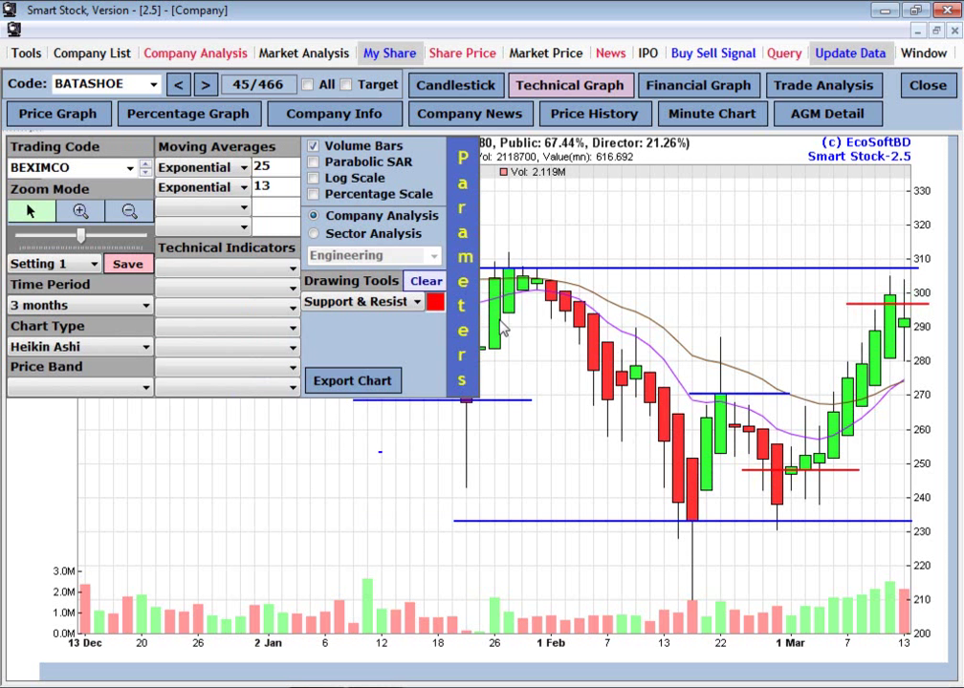
pyautogui.click(427, 279)
pyautogui.click(392, 303)
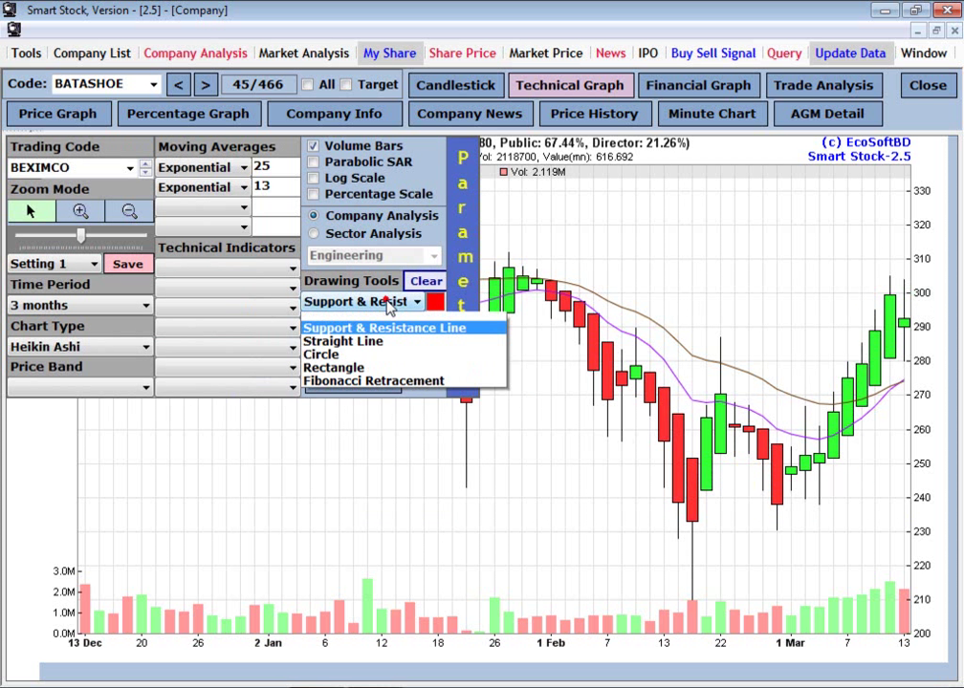
pyautogui.click(369, 350)
pyautogui.click(594, 487)
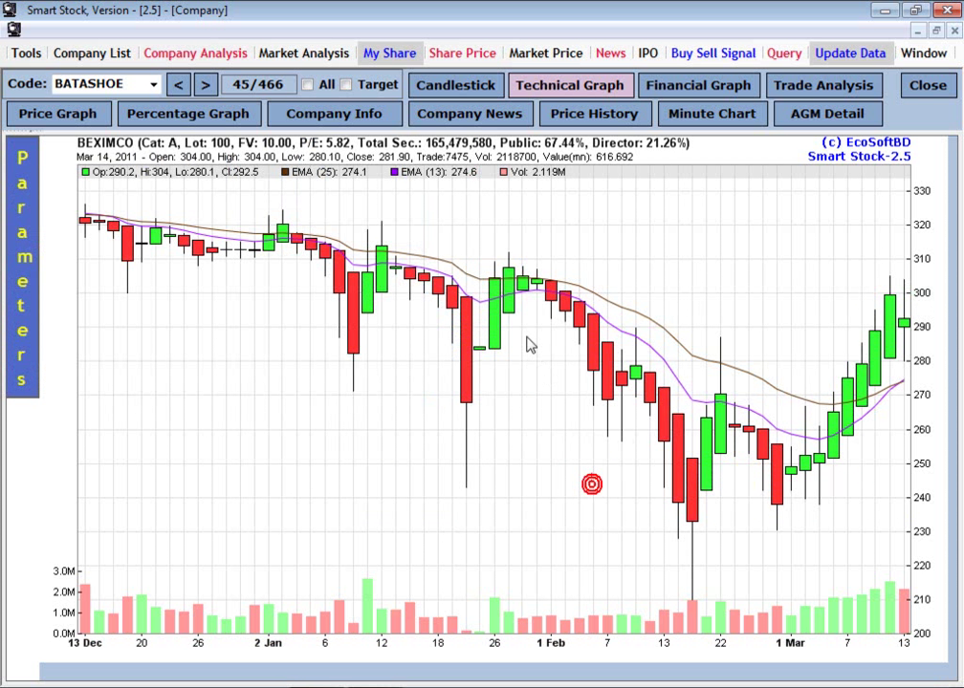
pyautogui.moveTo(466, 252)
pyautogui.mouseDown()
pyautogui.moveTo(564, 328)
pyautogui.moveTo(721, 478)
pyautogui.mouseUp()
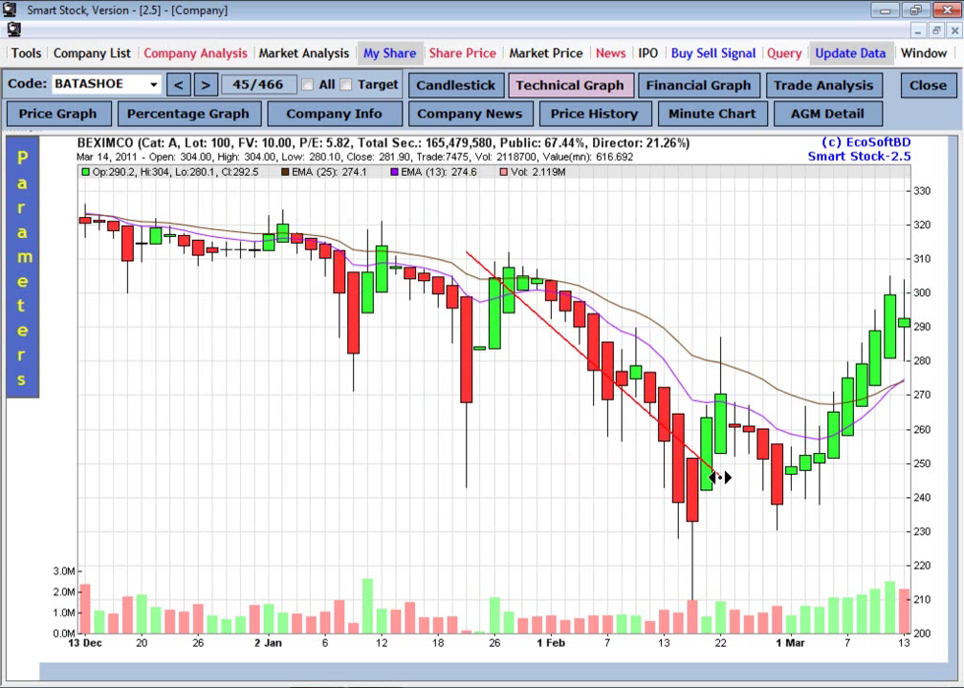
pyautogui.moveTo(770, 500)
pyautogui.mouseDown()
pyautogui.moveTo(813, 459)
pyautogui.moveTo(910, 287)
pyautogui.mouseUp()
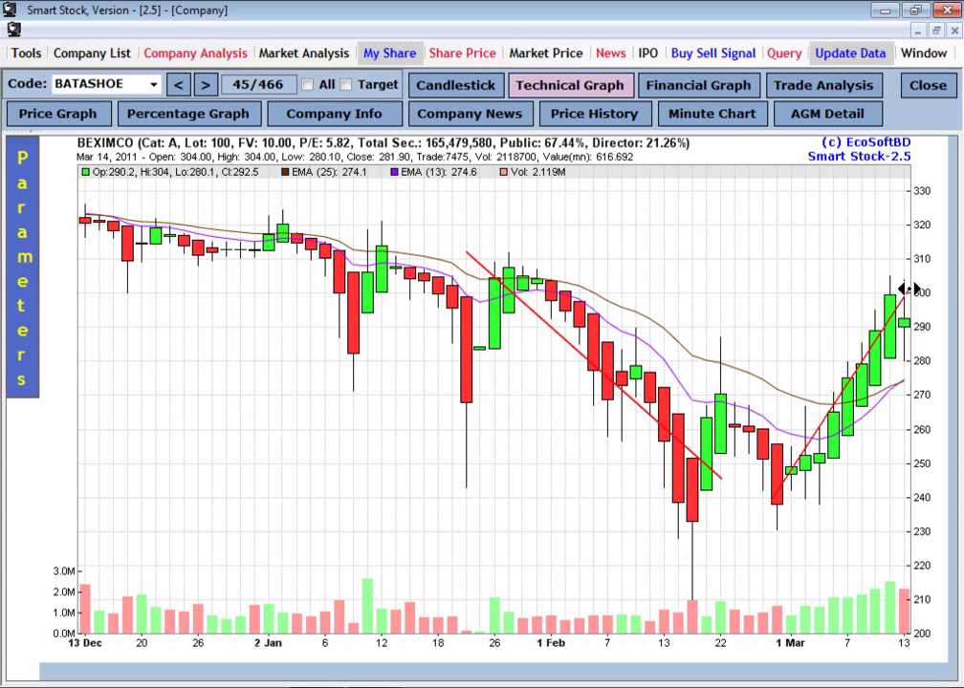
pyautogui.moveTo(246, 231)
pyautogui.mouseDown()
pyautogui.moveTo(478, 329)
pyautogui.moveTo(501, 349)
pyautogui.mouseUp()
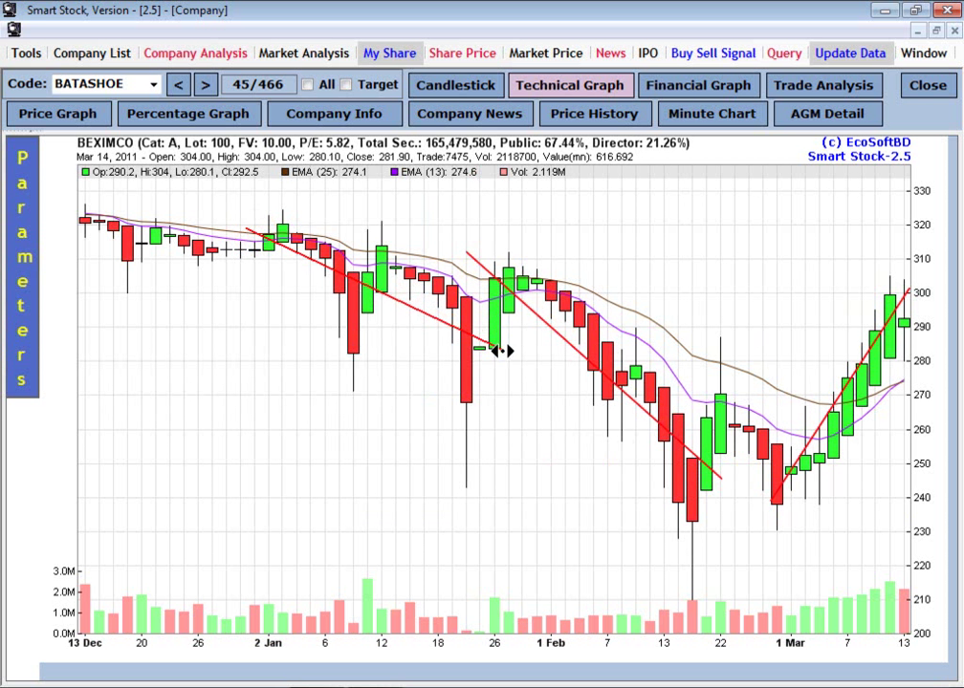
# Step: Clear the trend lines and draw a red circle around the candles from late January to about 22 February
pyautogui.click(22, 267)
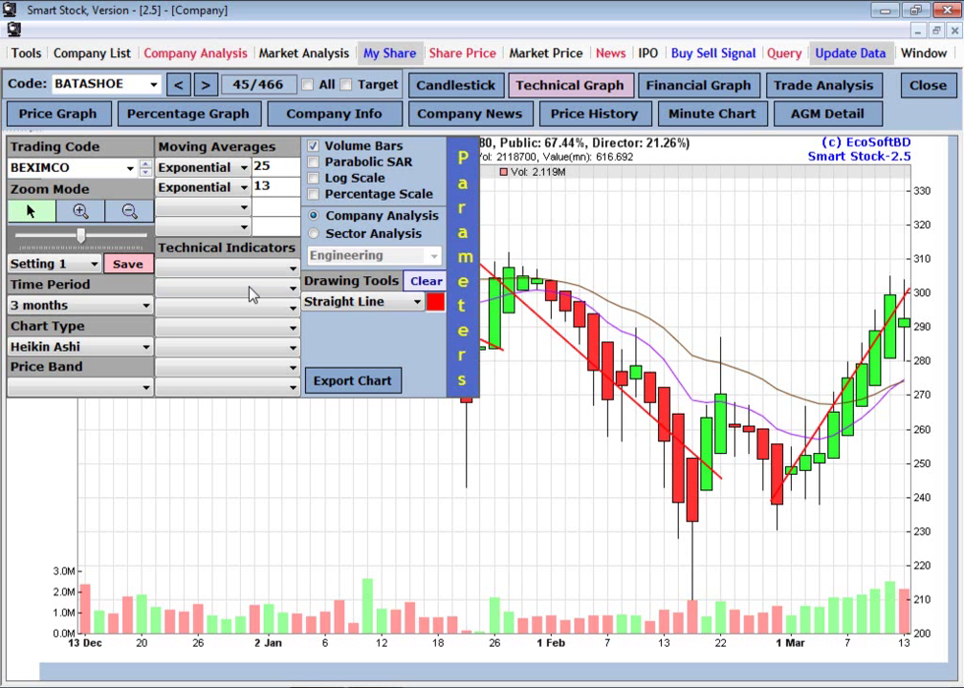
pyautogui.click(425, 280)
pyautogui.click(396, 302)
pyautogui.click(376, 356)
pyautogui.moveTo(518, 225)
pyautogui.mouseDown()
pyautogui.moveTo(626, 301)
pyautogui.moveTo(727, 431)
pyautogui.mouseUp()
# Step: Draw a red rectangle around the January candles from about 328 down to 253, and clear all drawings from the chart
pyautogui.moveTo(17, 296)
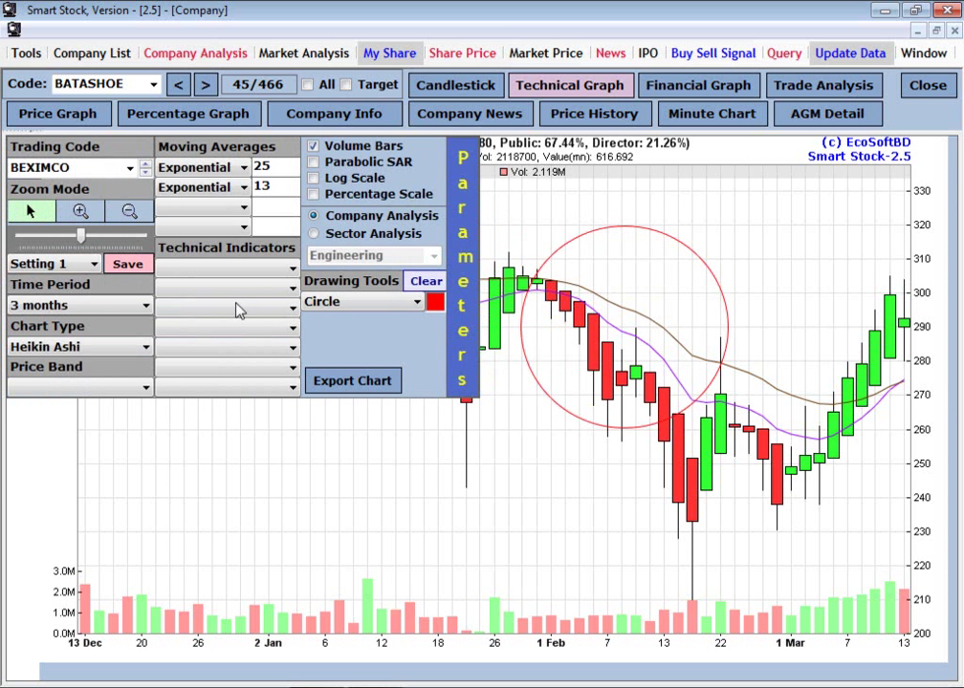
pyautogui.click(417, 301)
pyautogui.click(379, 371)
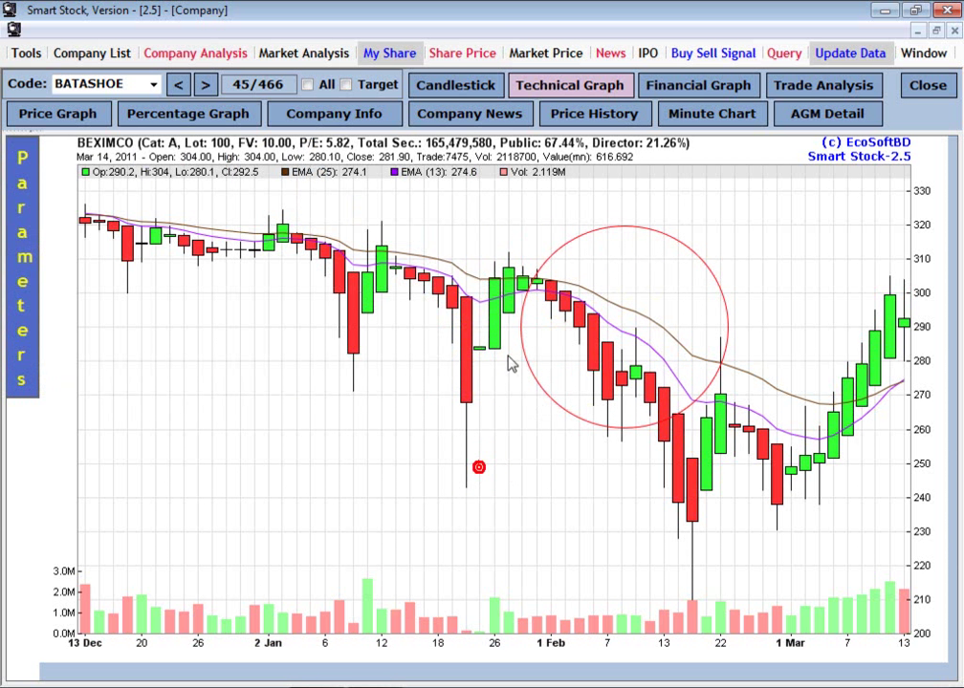
pyautogui.moveTo(280, 197); pyautogui.dragTo(517, 453)
pyautogui.moveTo(2, 316)
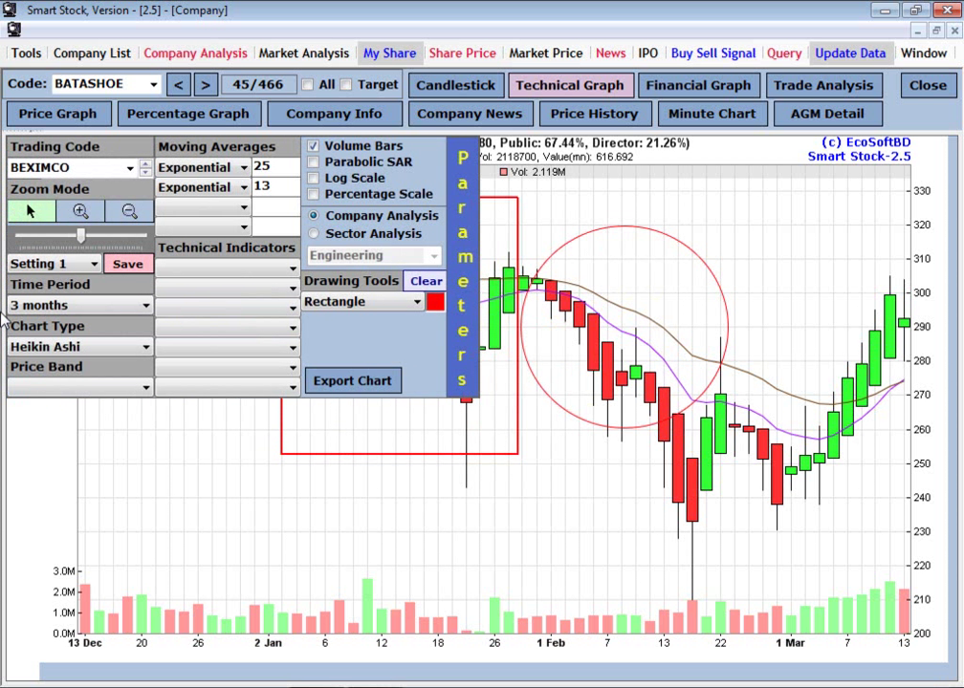
pyautogui.click(426, 281)
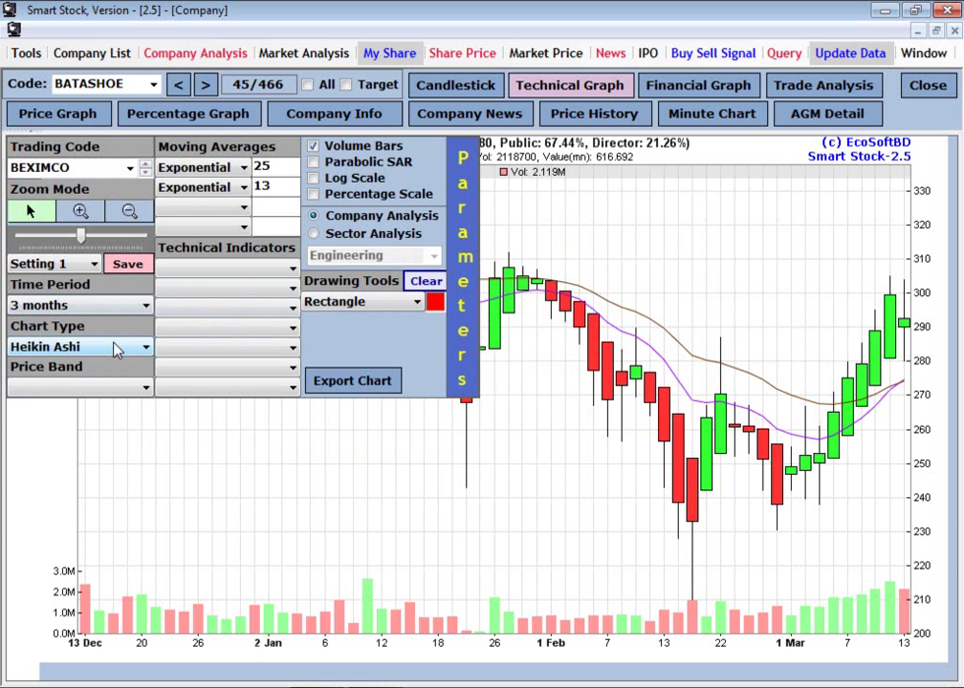
# Step: Add the Fast Stochastic indicator and frame the late January to mid-February decline across both panes with a red rectangle
pyautogui.click(246, 271)
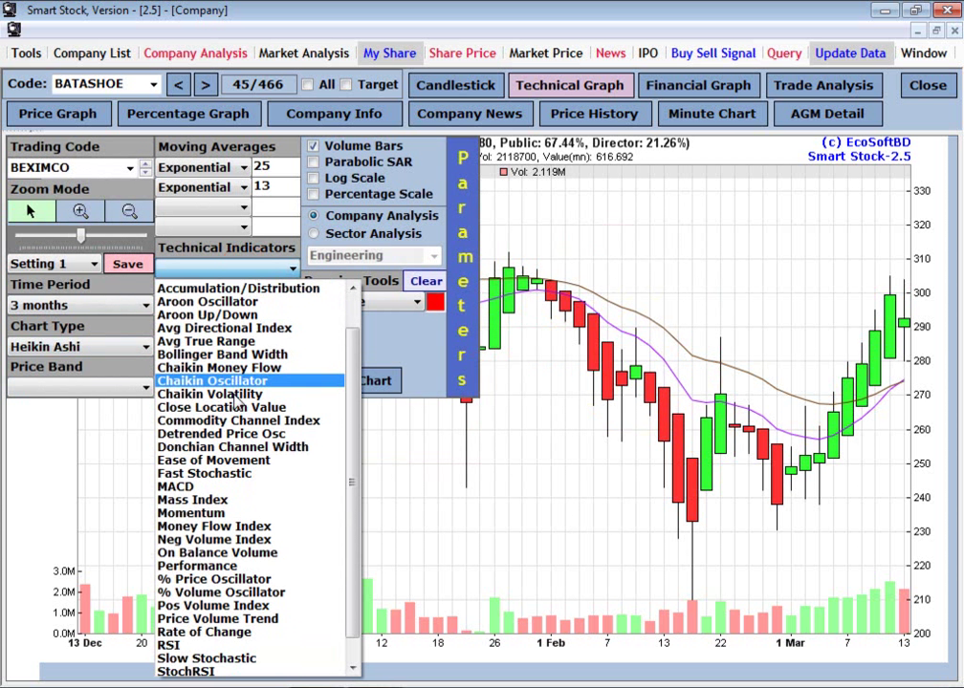
pyautogui.scroll(-2, 238, 398)
pyautogui.click(205, 418)
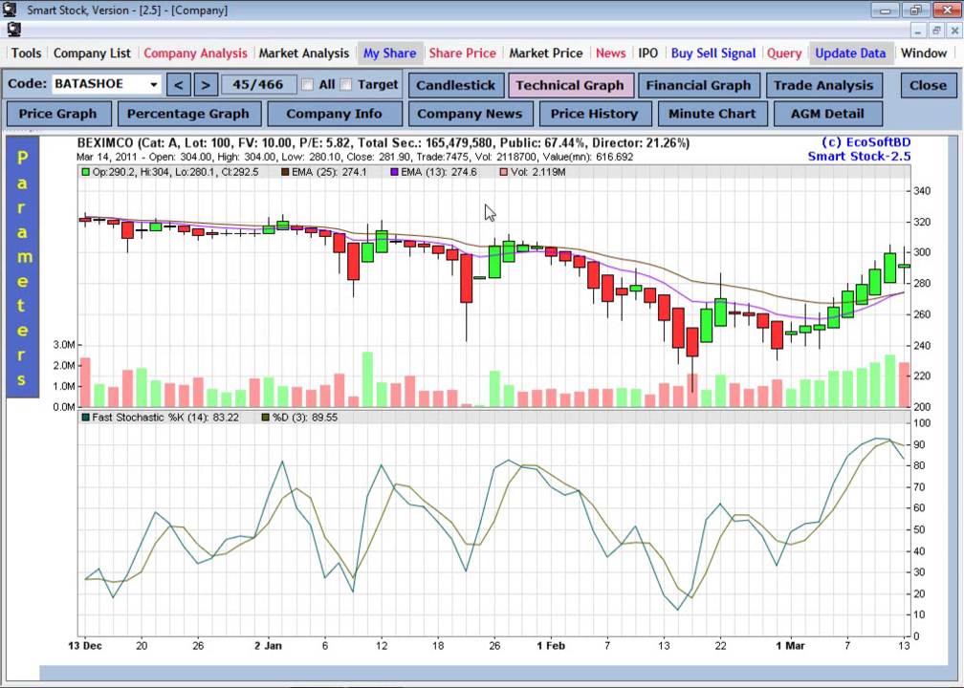
pyautogui.moveTo(491, 195); pyautogui.dragTo(693, 630)
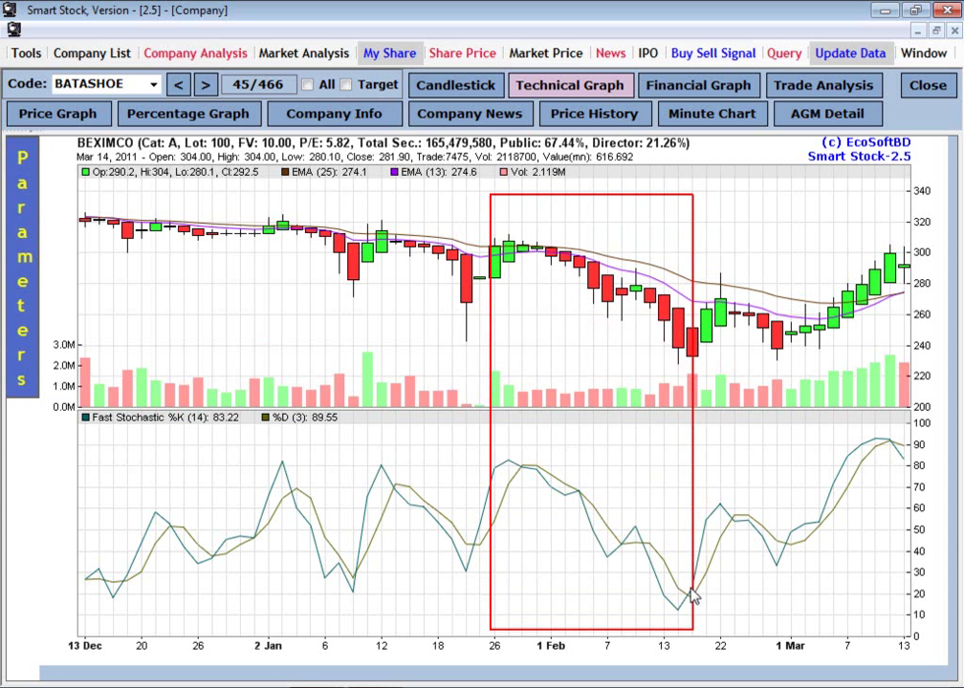
# Step: Clear the rectangle and remove the Fast Stochastic indicator from the graph
pyautogui.click(23, 222)
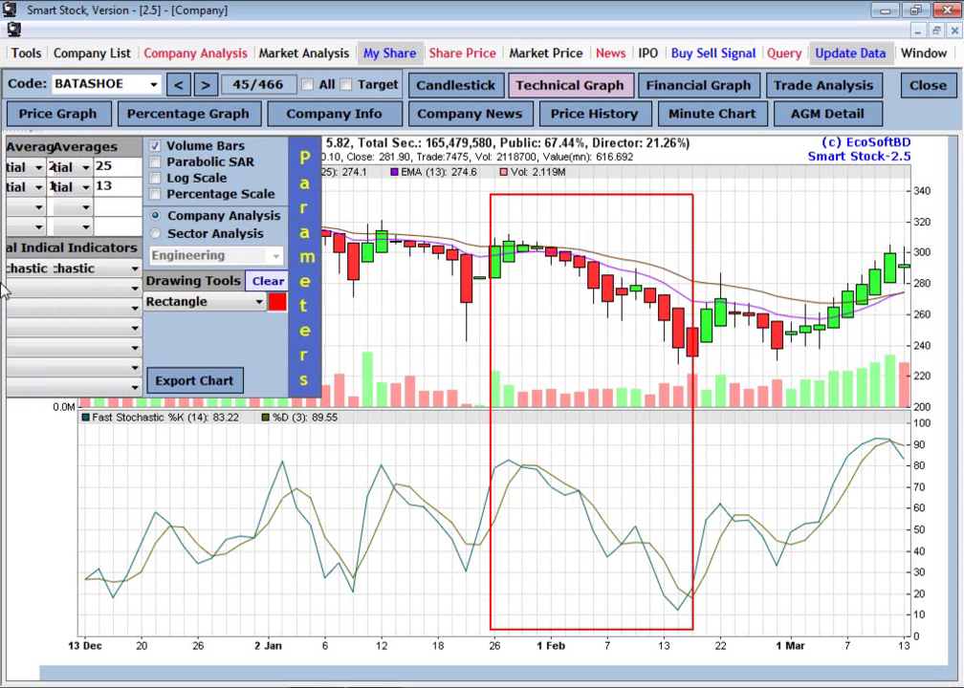
pyautogui.click(421, 284)
pyautogui.click(417, 302)
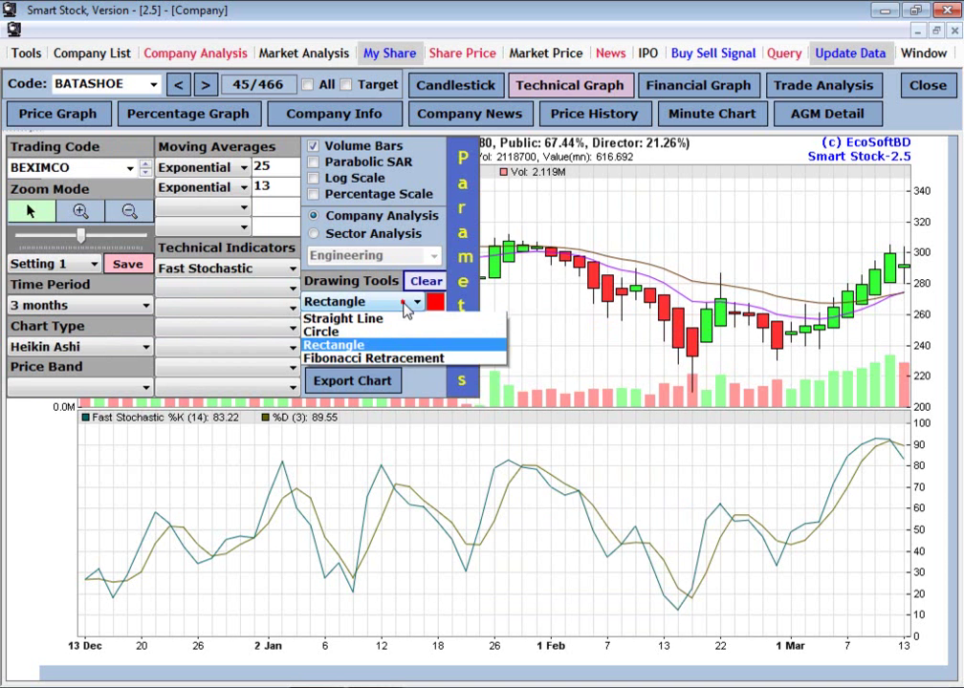
pyautogui.click(335, 372)
pyautogui.click(278, 269)
pyautogui.scroll(3, 220, 382)
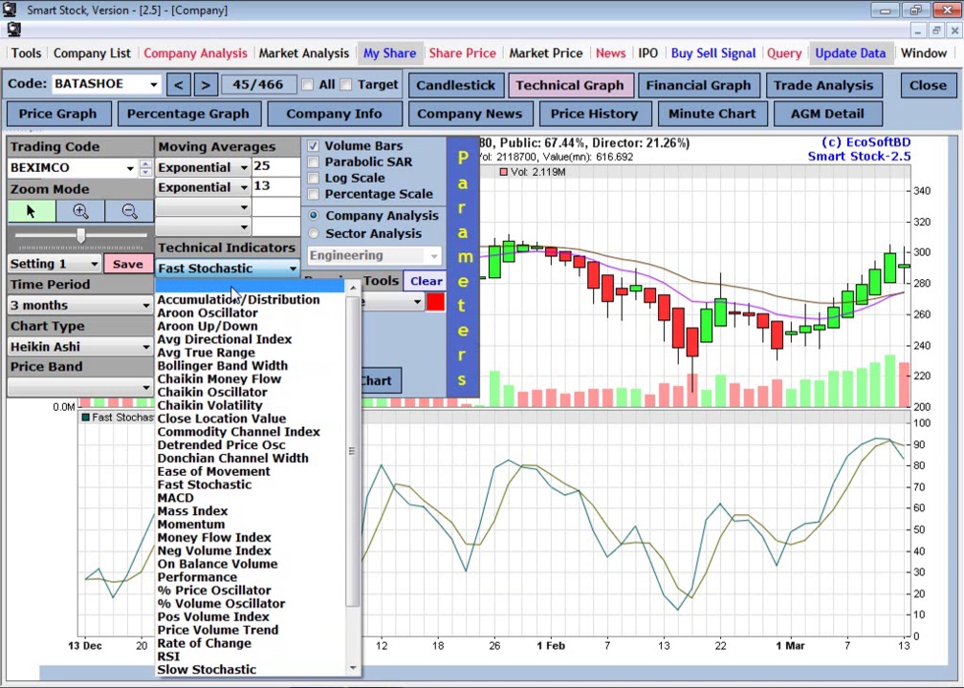
pyautogui.click(229, 284)
# Step: Draw Fibonacci retracements from the late January high near 307 and the March high near 300 down to about 233, and clear them
pyautogui.click(361, 304)
pyautogui.click(366, 387)
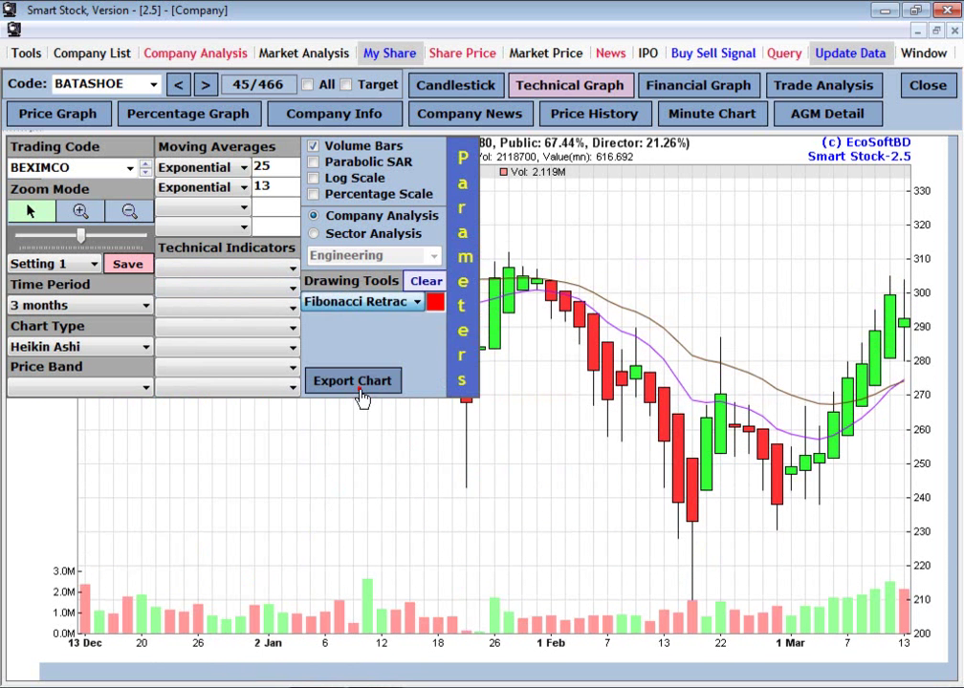
pyautogui.moveTo(517, 282); pyautogui.dragTo(682, 519)
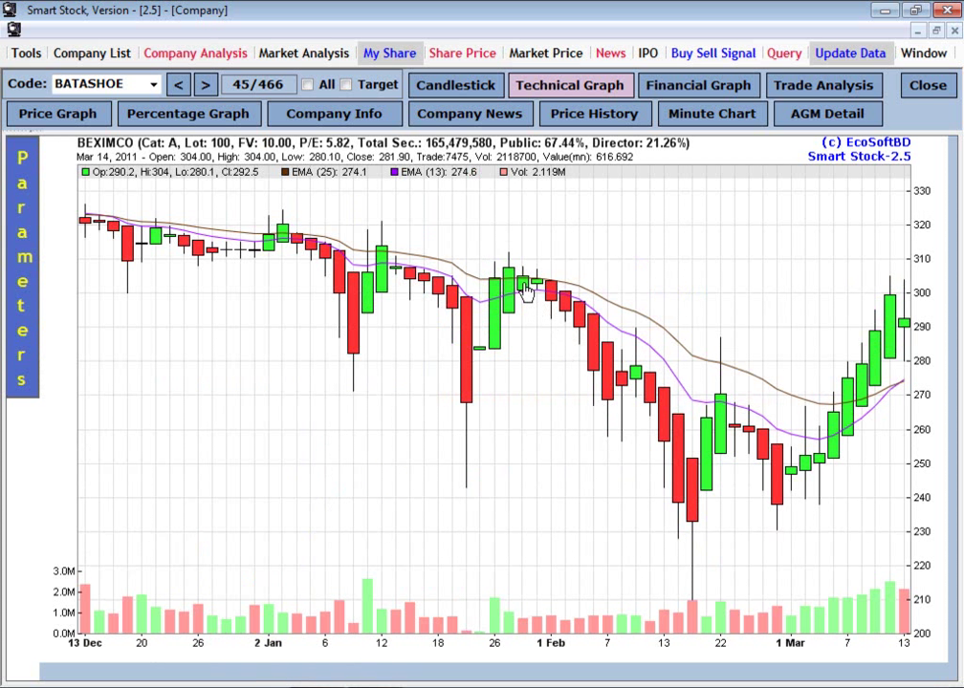
pyautogui.moveTo(510, 272)
pyautogui.mouseDown()
pyautogui.moveTo(611, 295)
pyautogui.moveTo(699, 520)
pyautogui.mouseUp()
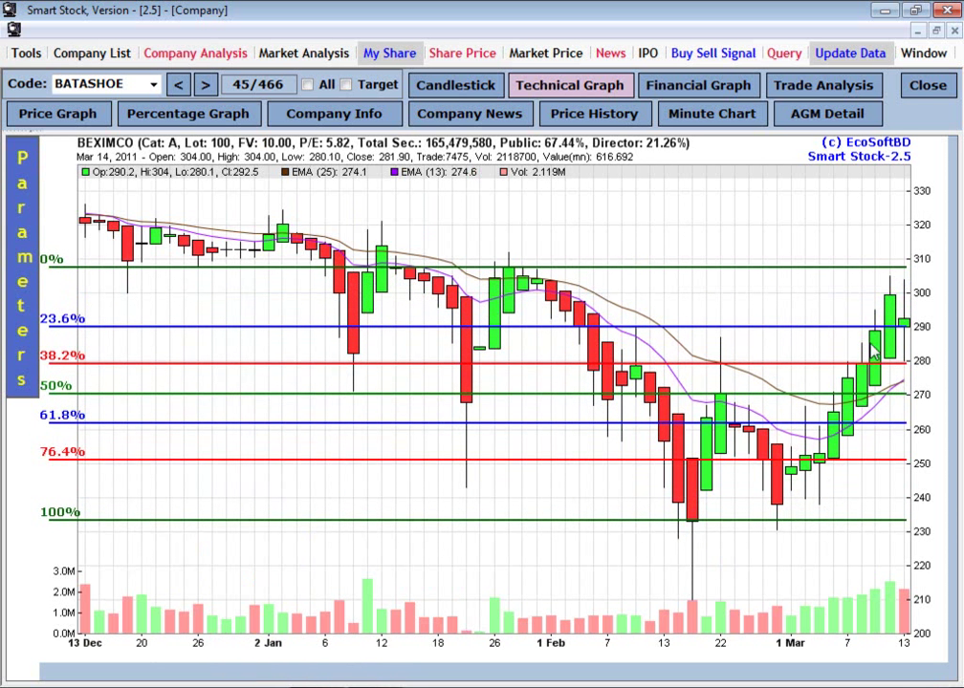
pyautogui.moveTo(893, 298); pyautogui.dragTo(845, 521)
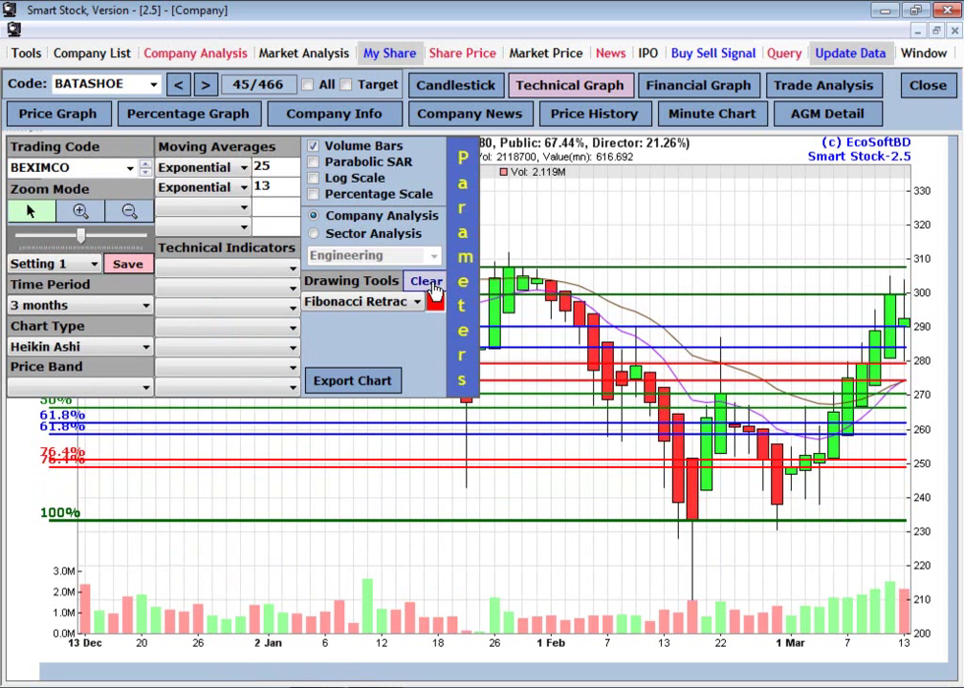
pyautogui.click(427, 283)
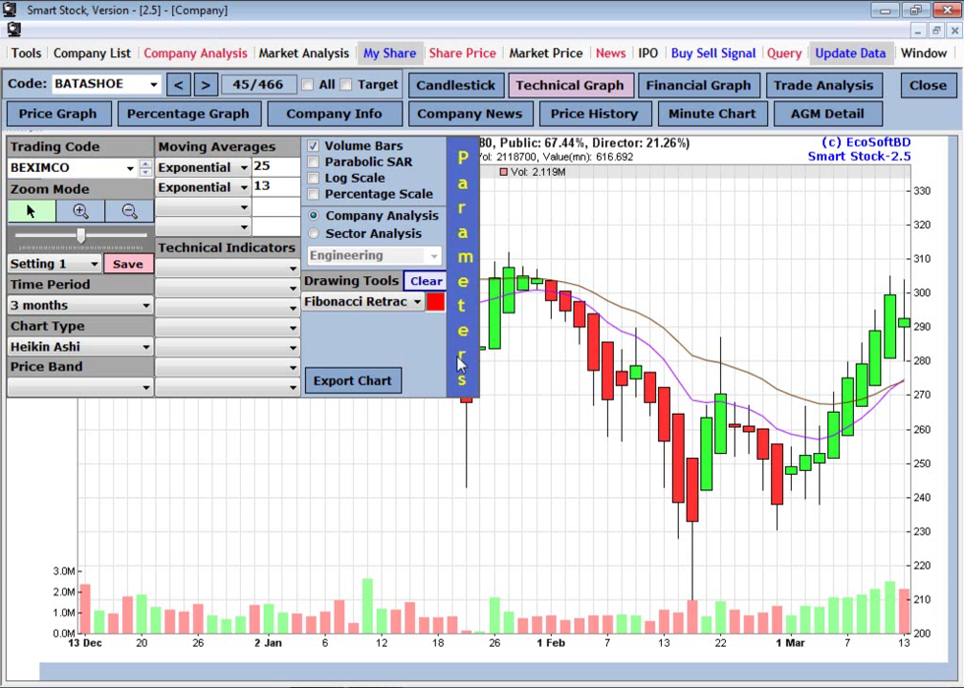
# Step: Start exporting the chart as a PNG image and cancel the save
pyautogui.click(352, 380)
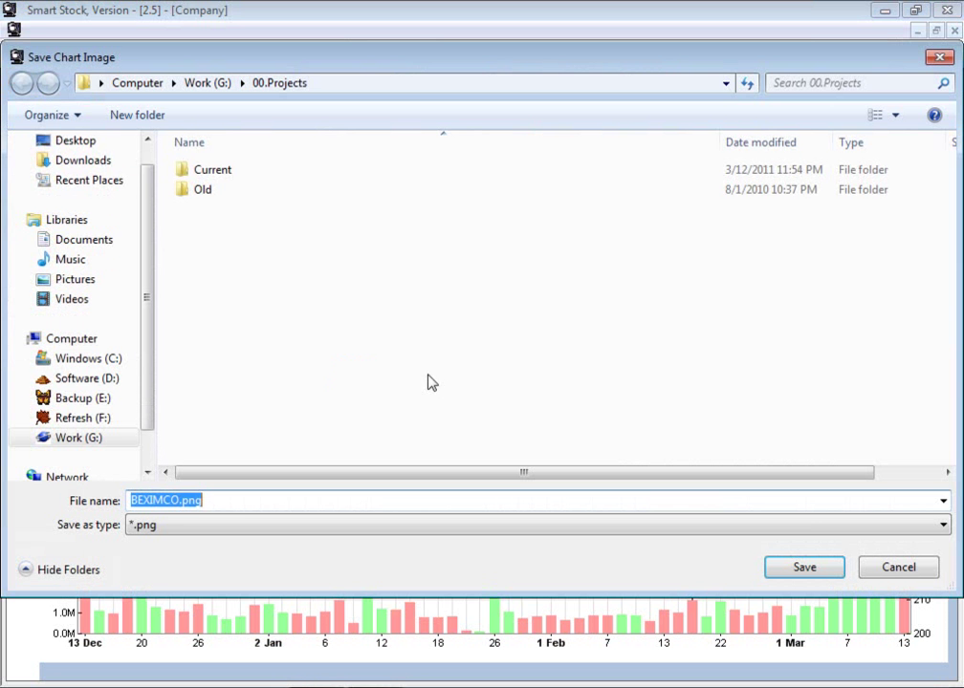
pyautogui.click(898, 574)
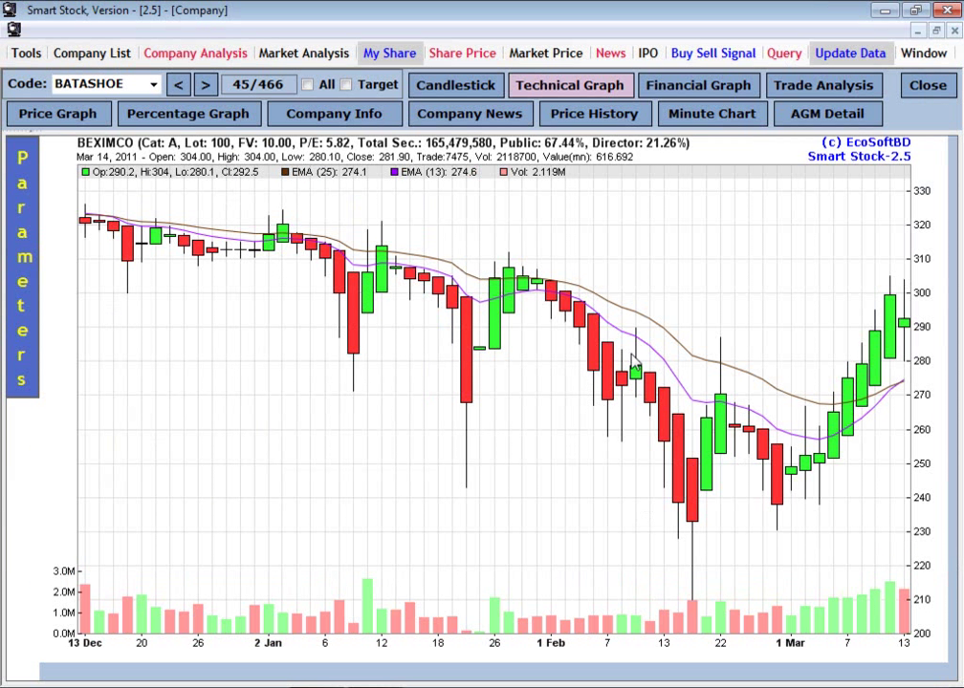
# Step: Load the saved chart parameters Setting 2, Setting 3 and Setting 8 one after another
pyautogui.moveTo(5, 292)
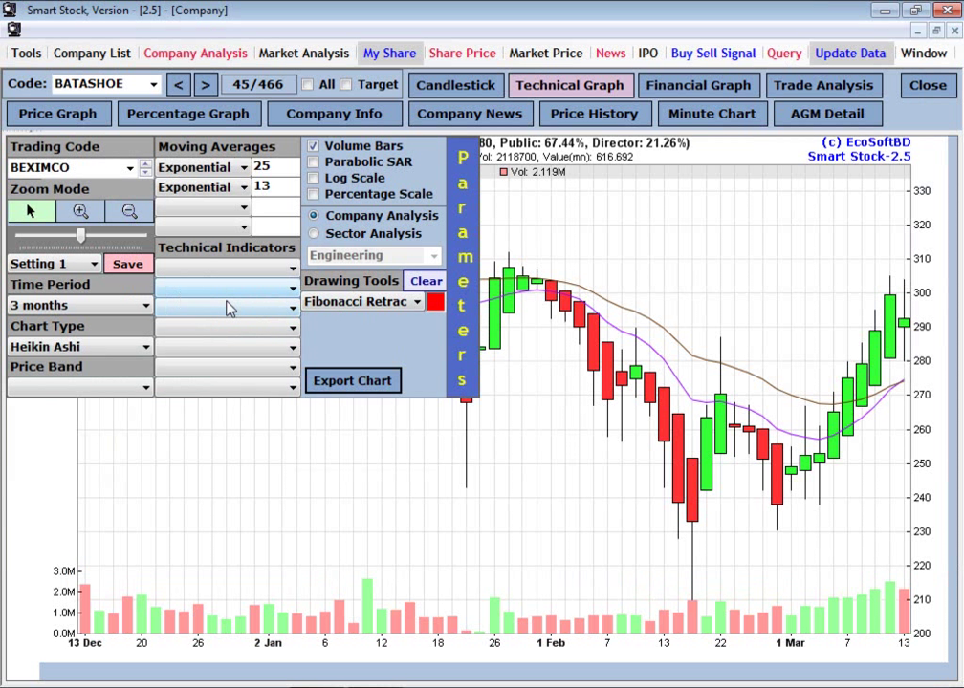
pyautogui.click(65, 268)
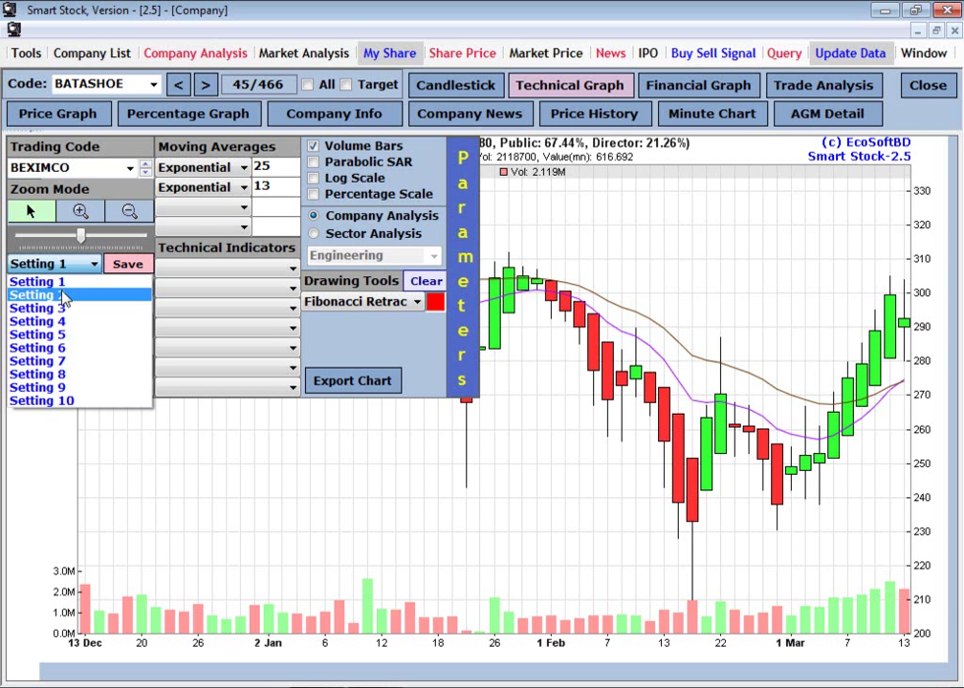
pyautogui.click(64, 296)
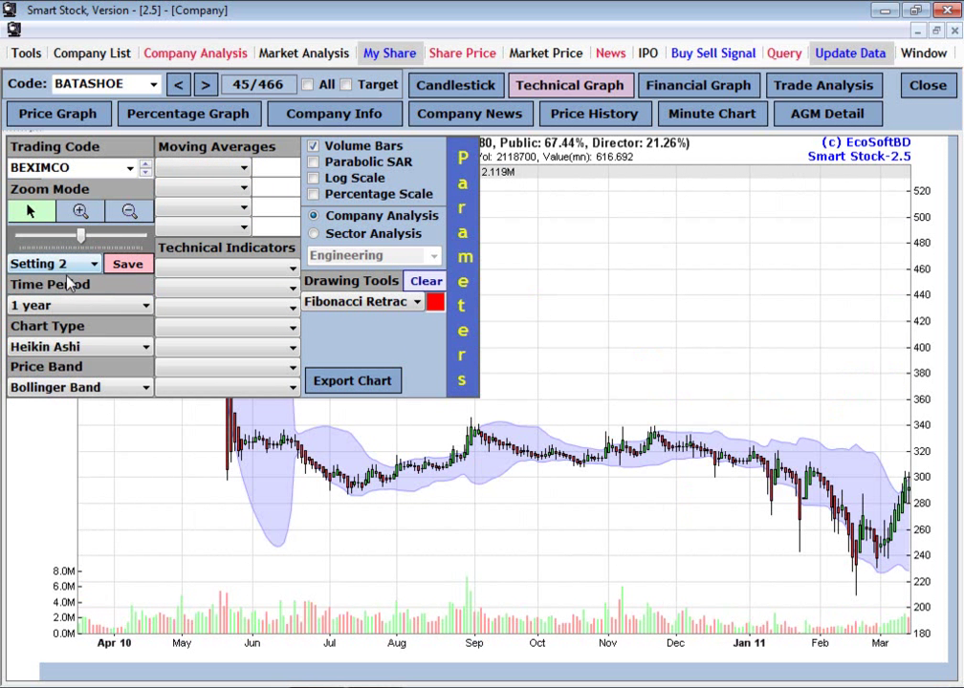
pyautogui.click(65, 270)
pyautogui.click(73, 308)
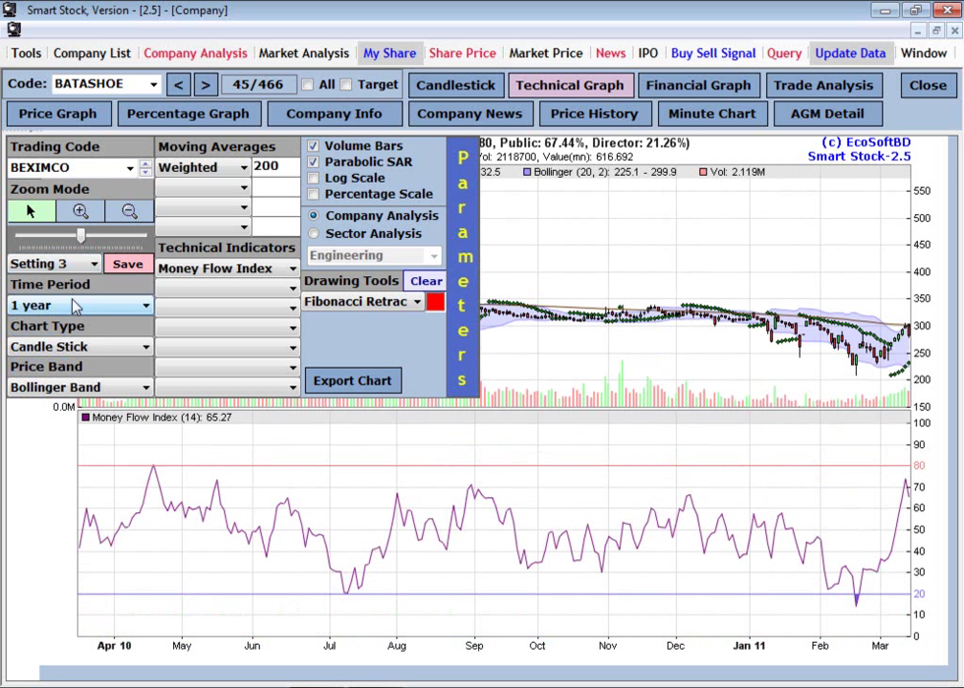
pyautogui.click(84, 270)
pyautogui.click(72, 377)
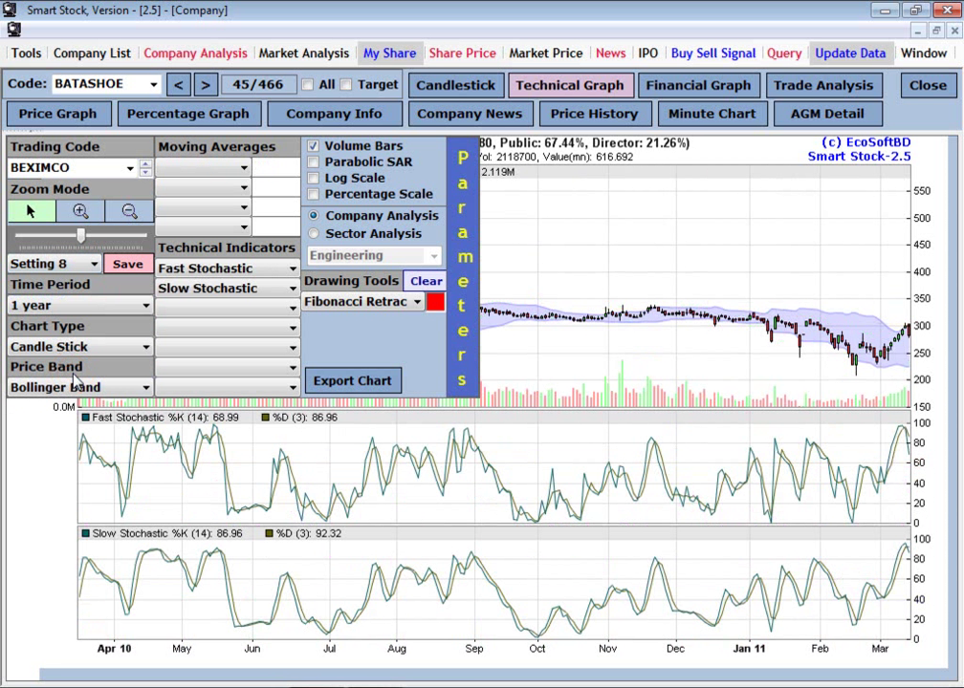
# Step: Look at the moving average types without choosing one and save the current chart parameters under Setting 8
pyautogui.click(216, 230)
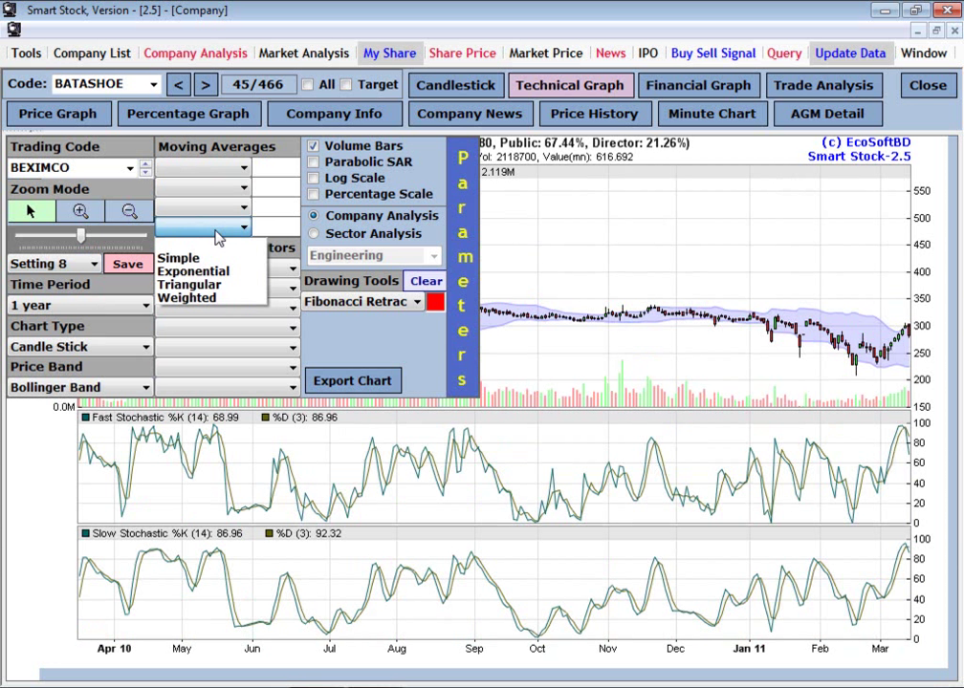
pyautogui.click(216, 229)
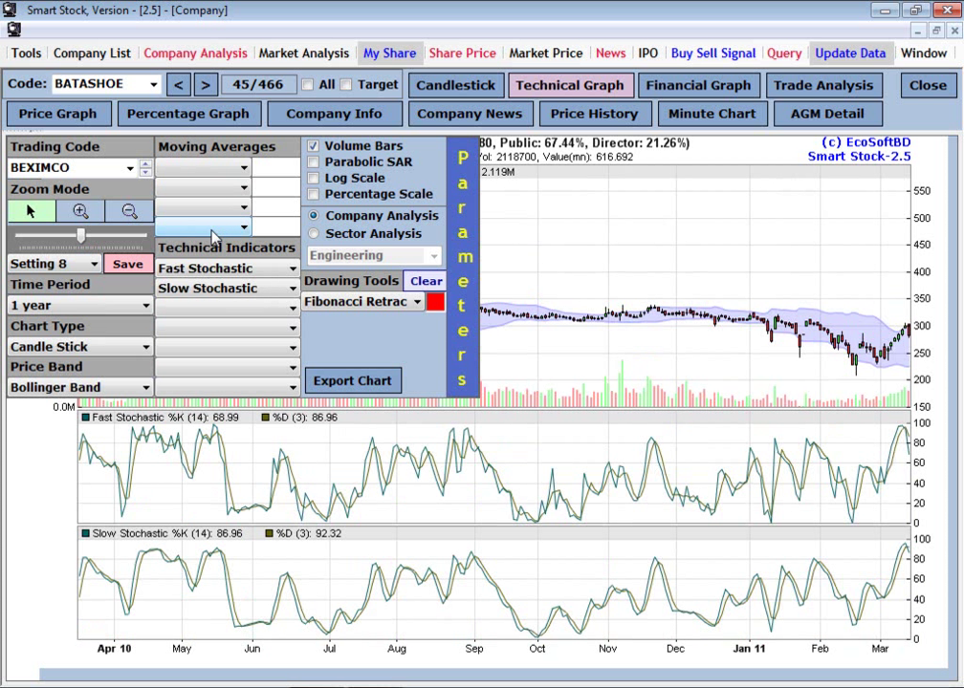
pyautogui.click(127, 265)
pyautogui.click(574, 420)
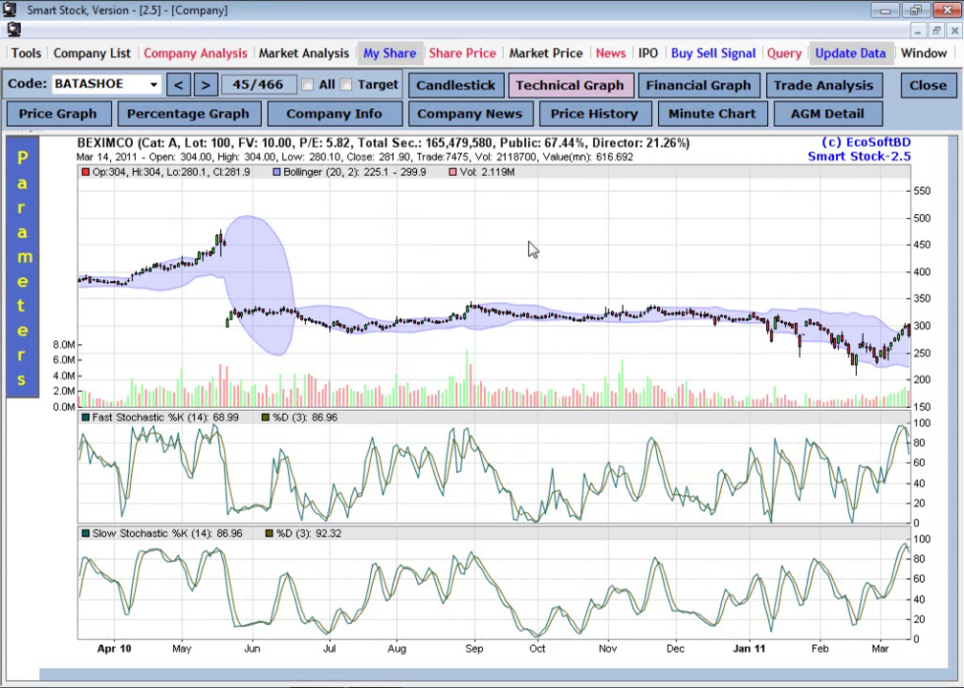
# Step: Open the financial graphs and switch the company code to PADMAOIL
pyautogui.click(729, 87)
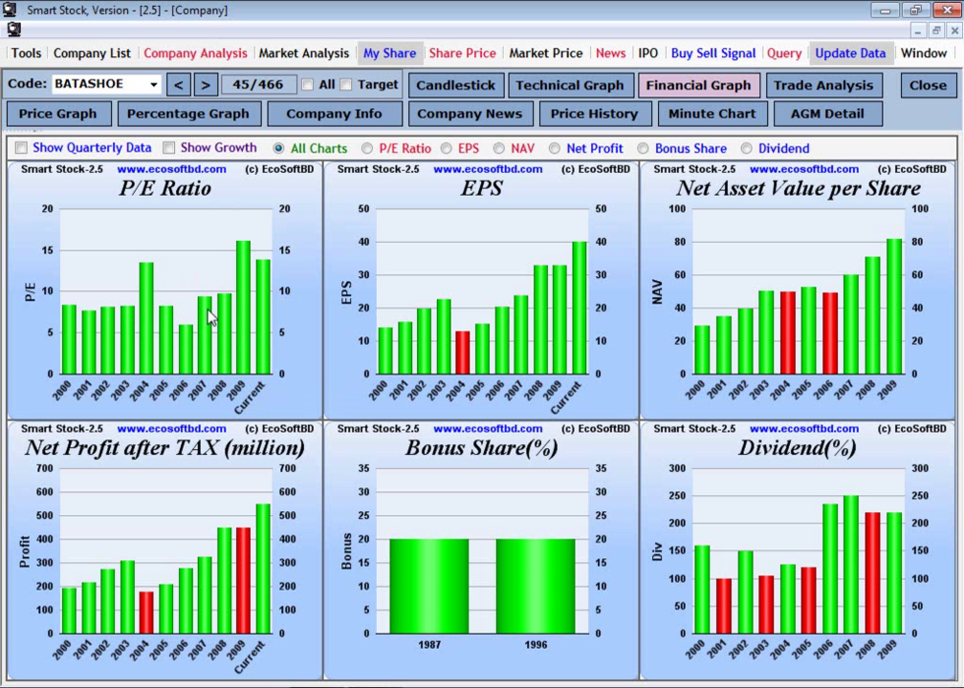
pyautogui.click(122, 79)
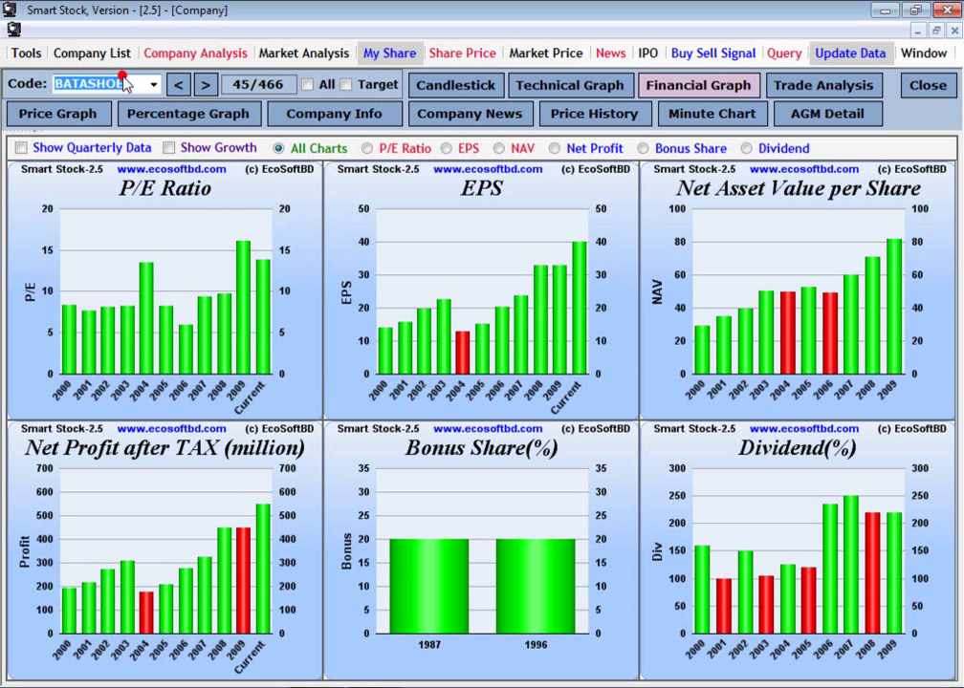
pyautogui.write('padMACEM')
pyautogui.press('Down')
pyautogui.press('Return')
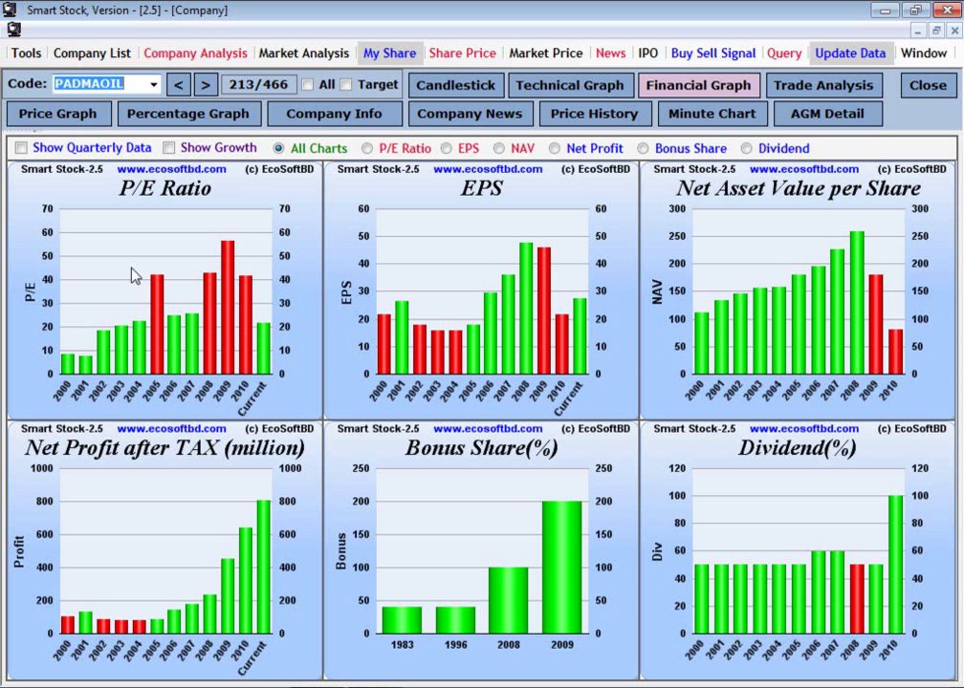
# Step: Switch the financial graphs to company code BOC
pyautogui.moveTo(218, 272)
pyautogui.write('boc')
pyautogui.press('Return')
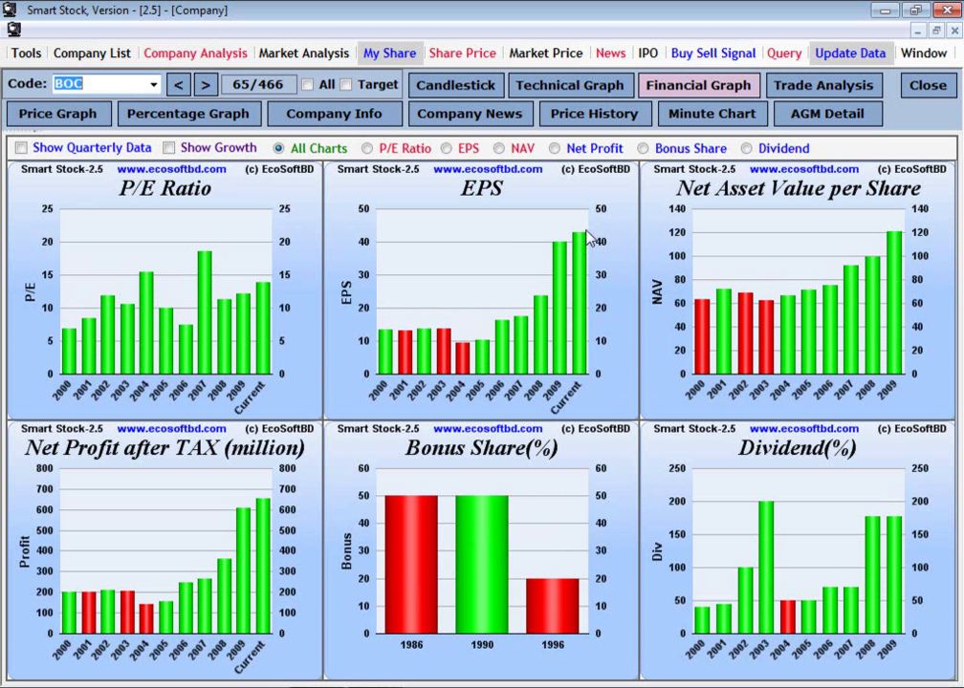
# Step: Examine the Q3 EPS row in BOC's company information and return to its financial graphs
pyautogui.click(390, 119)
pyautogui.click(757, 670)
pyautogui.click(729, 530)
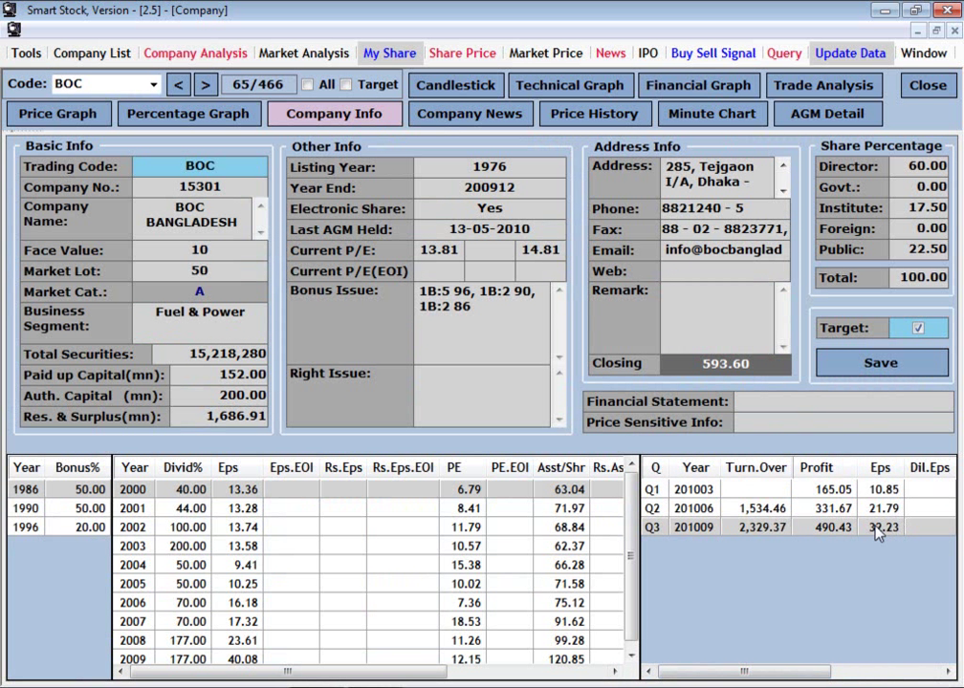
pyautogui.click(681, 86)
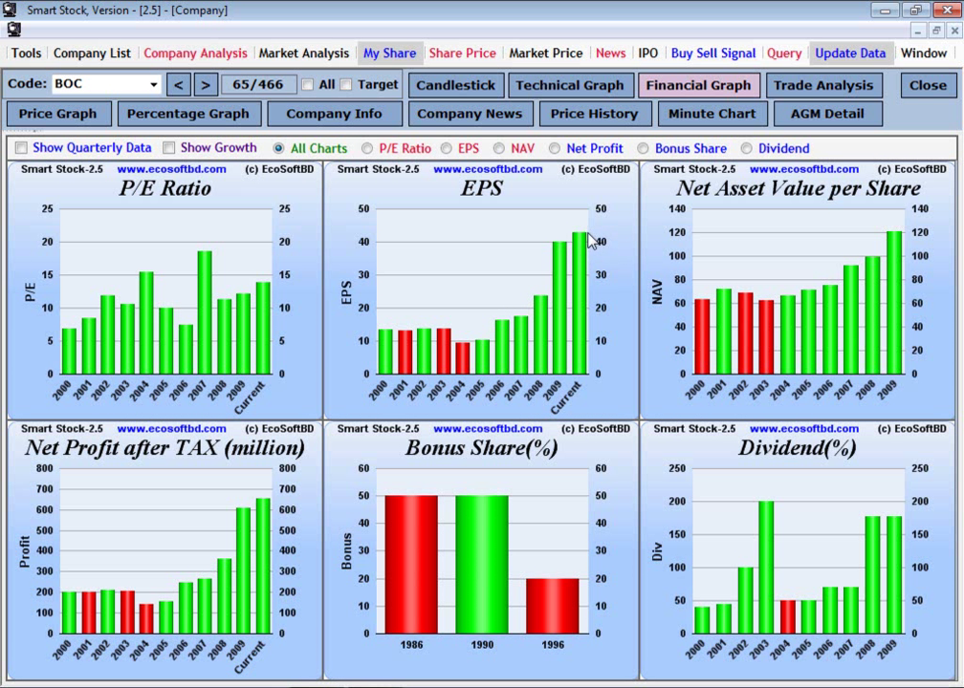
# Step: Show growth figures on BOC's financial charts and display the P/E Ratio chart on its own
pyautogui.moveTo(765, 320)
pyautogui.click(205, 151)
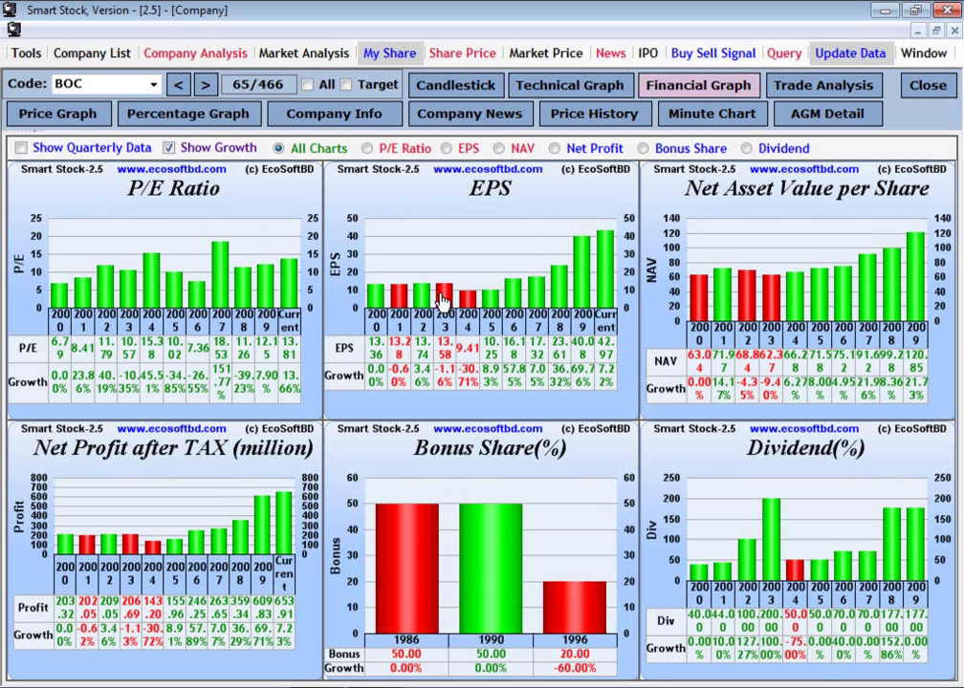
pyautogui.moveTo(442, 302)
pyautogui.click(392, 148)
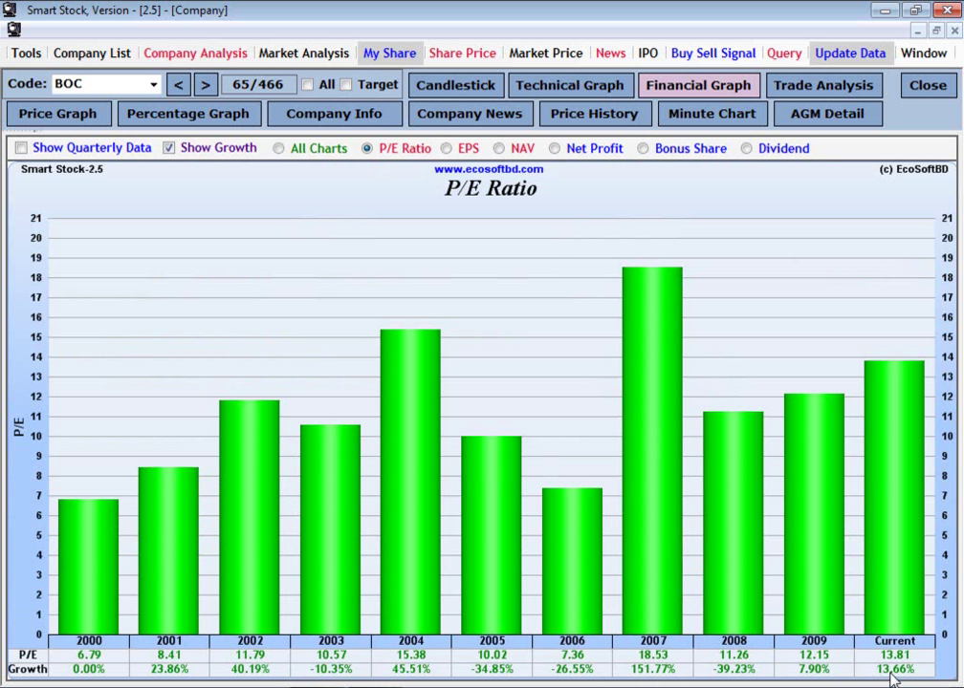
# Step: View the EPS, NAV, Net Profit, Bonus Share and Dividend charts one at a time and return to all charts
pyautogui.click(450, 149)
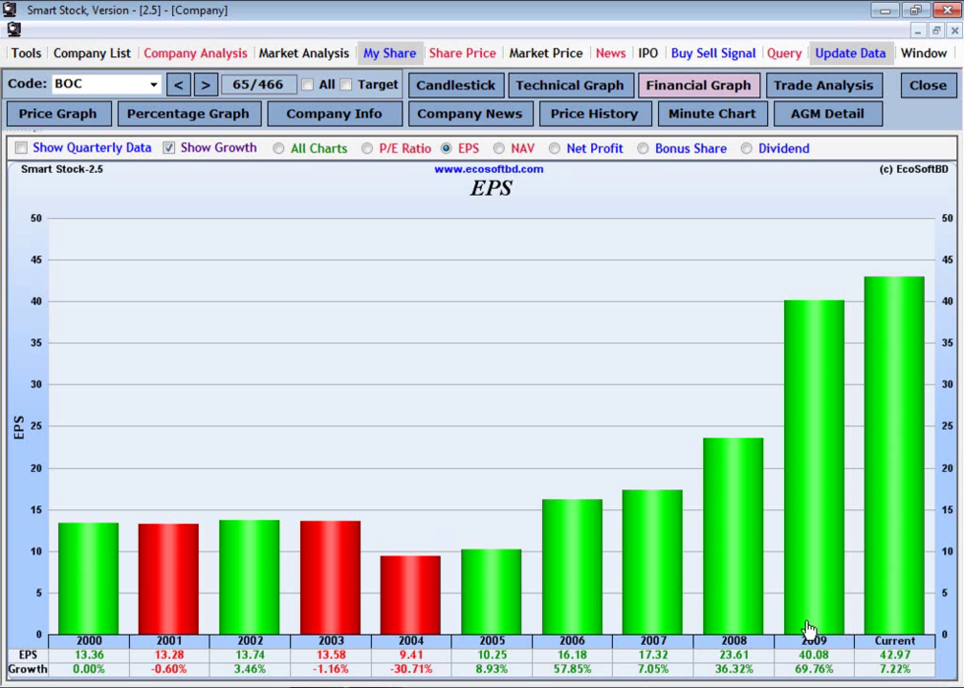
pyautogui.click(521, 150)
pyautogui.click(578, 148)
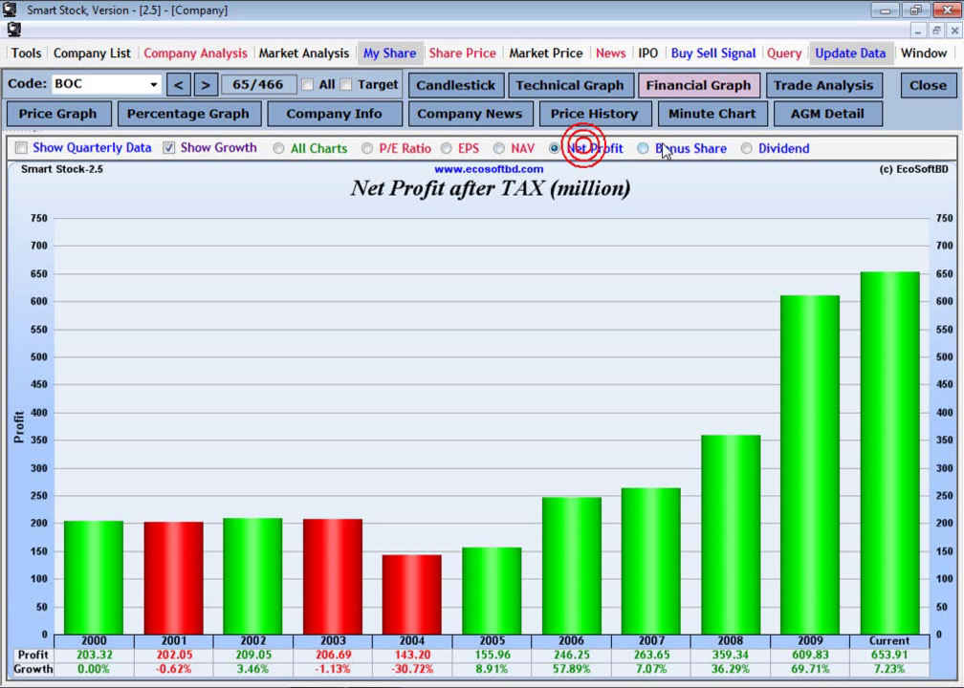
pyautogui.click(661, 146)
pyautogui.click(768, 153)
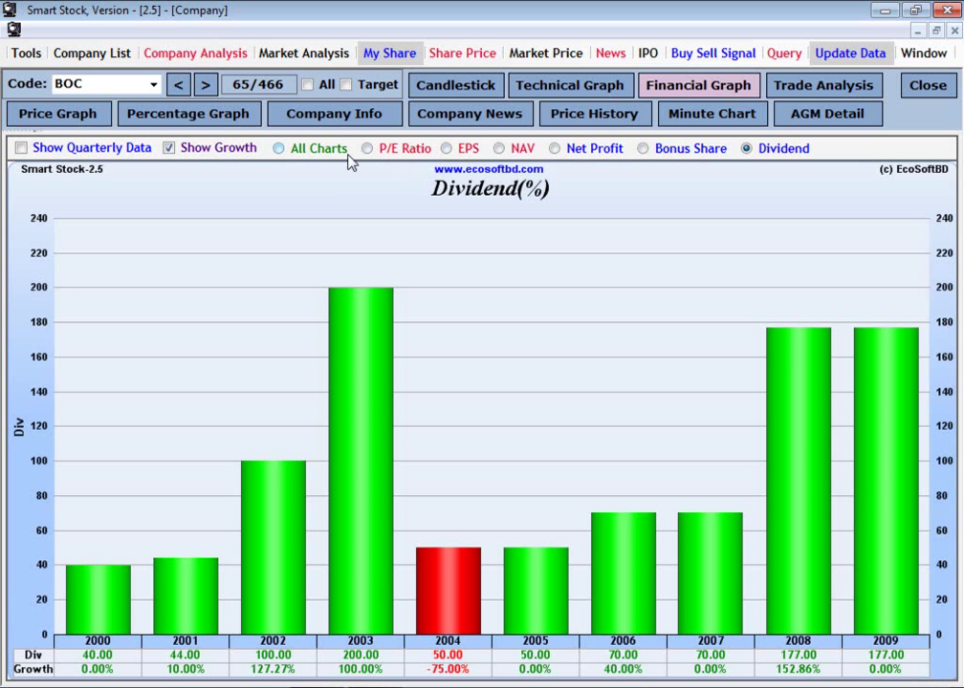
pyautogui.click(318, 150)
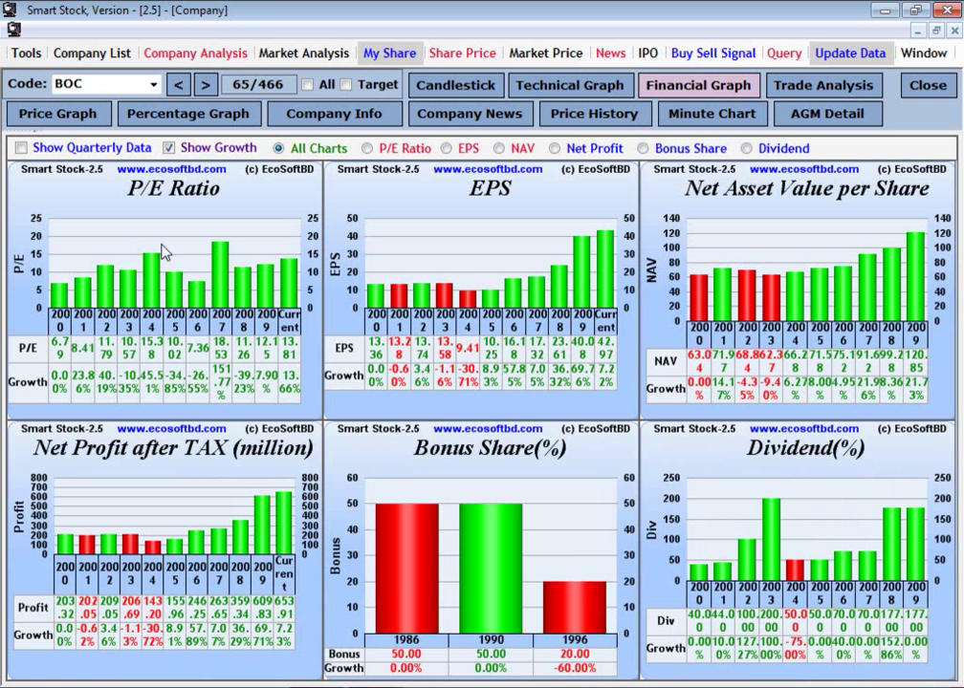
# Step: Show the quarterly data charts for BOC, switch back to the yearly charts, and show the quarterly data again
pyautogui.click(85, 156)
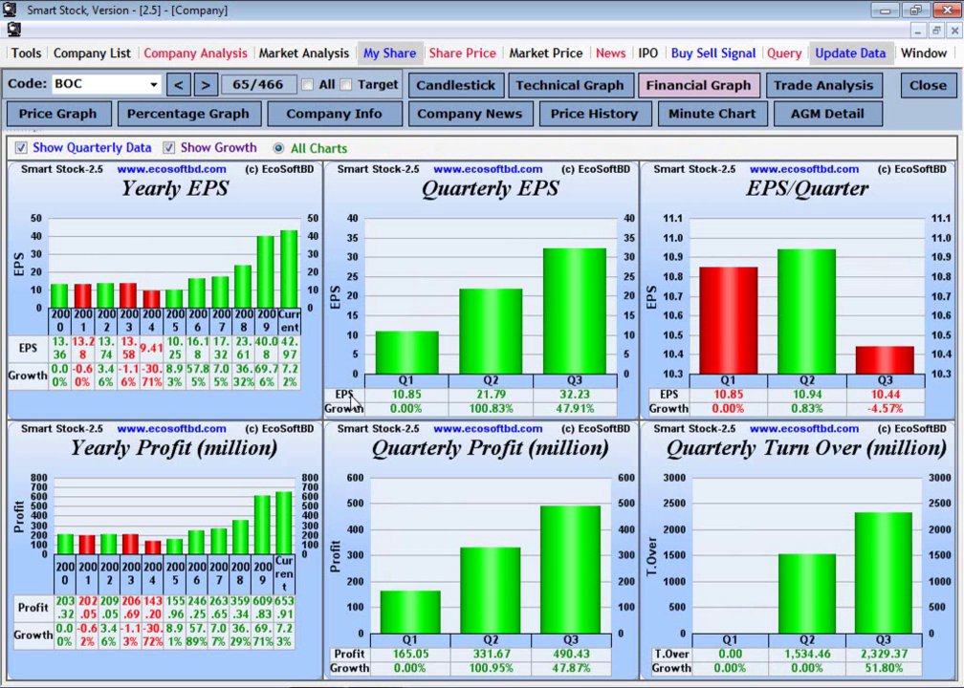
pyautogui.click(84, 149)
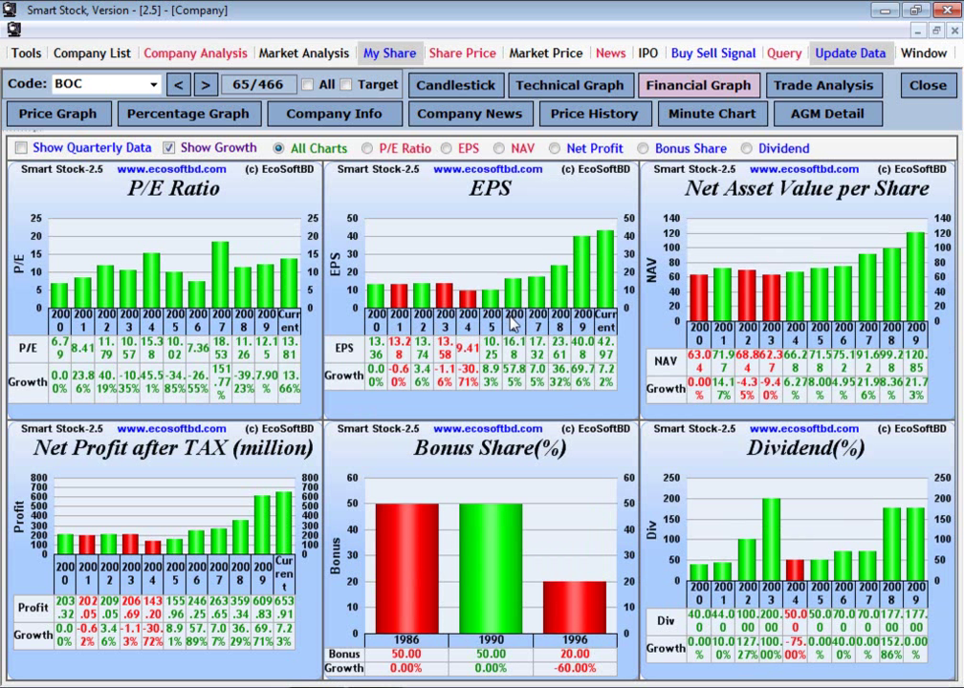
pyautogui.moveTo(595, 253)
pyautogui.click(21, 148)
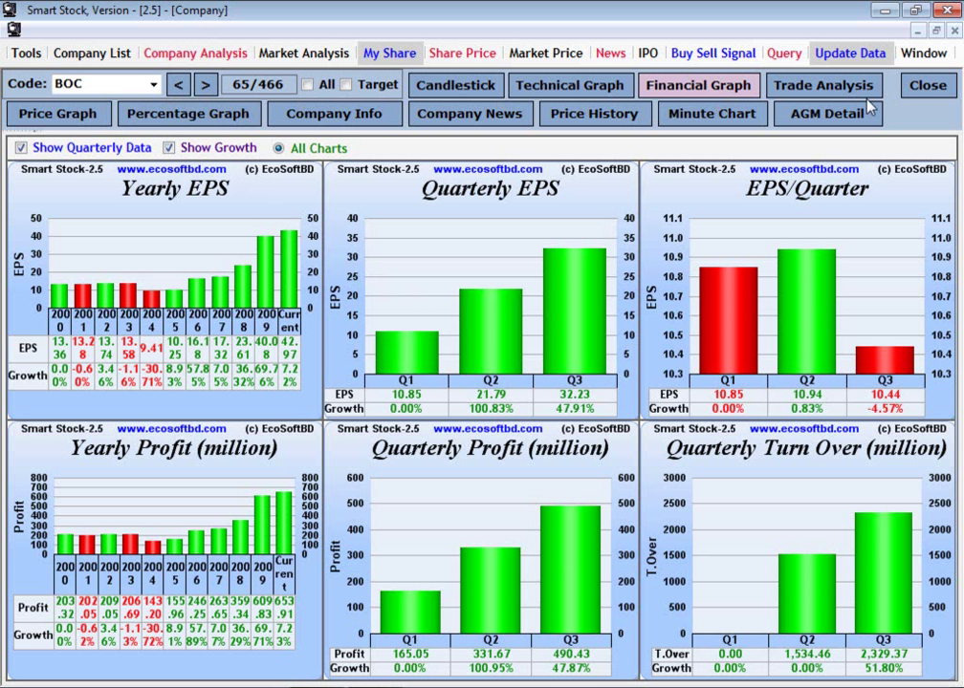
# Step: Open the Bank sector's company list and display the financial graphs for DUTCHBANGL
pyautogui.click(95, 53)
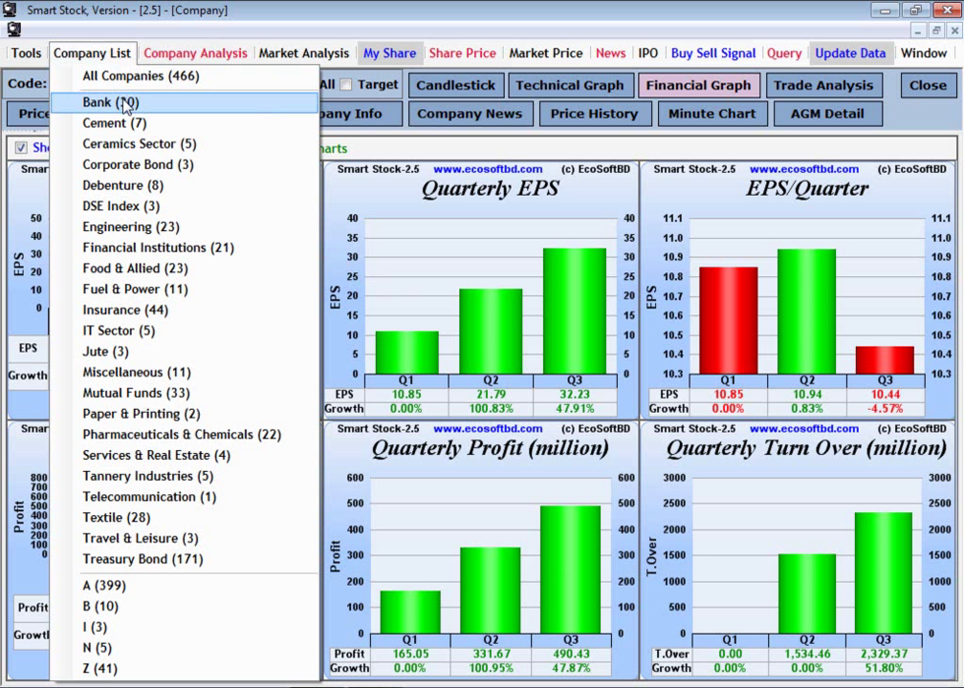
pyautogui.click(125, 103)
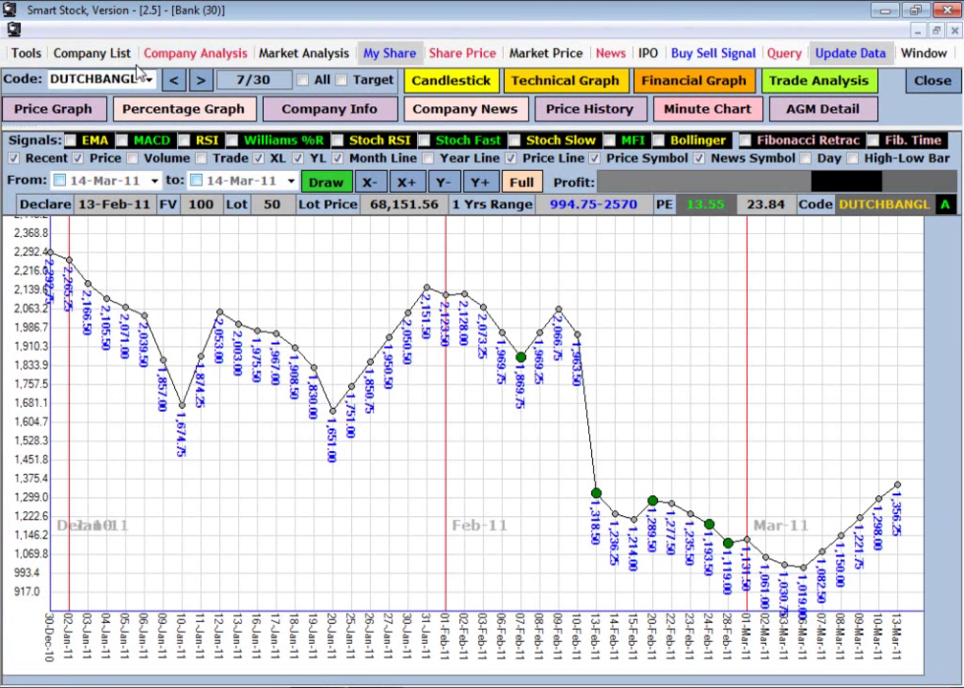
pyautogui.click(144, 78)
pyautogui.click(143, 78)
pyautogui.click(684, 86)
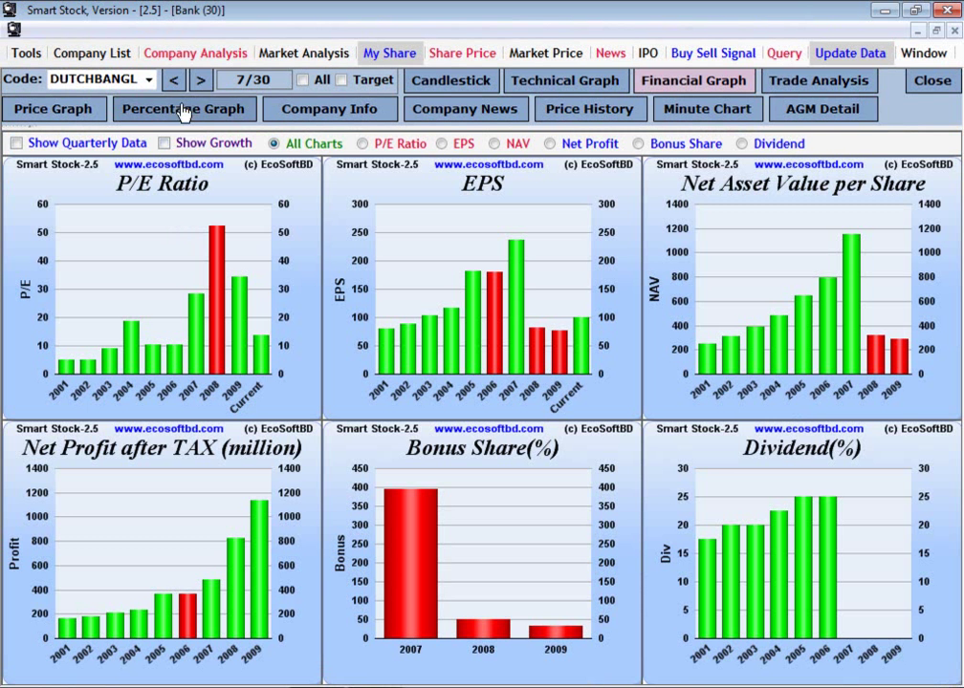
# Step: Select ABBANK and page forward through the Bank sector companies' financial graphs up to ICBIBANK
pyautogui.click(150, 79)
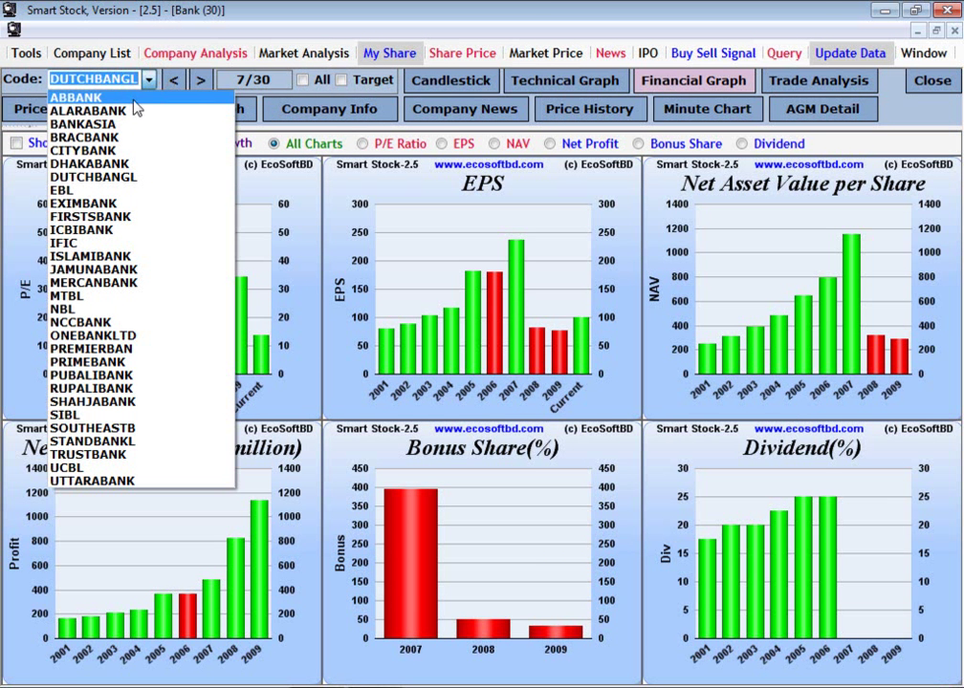
pyautogui.click(105, 97)
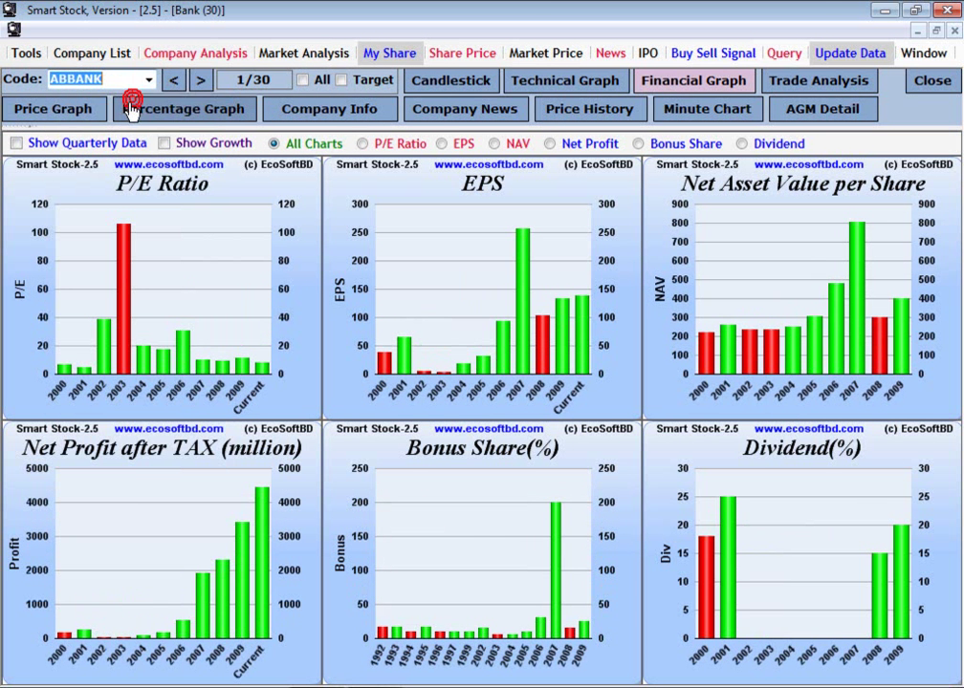
pyautogui.click(202, 82)
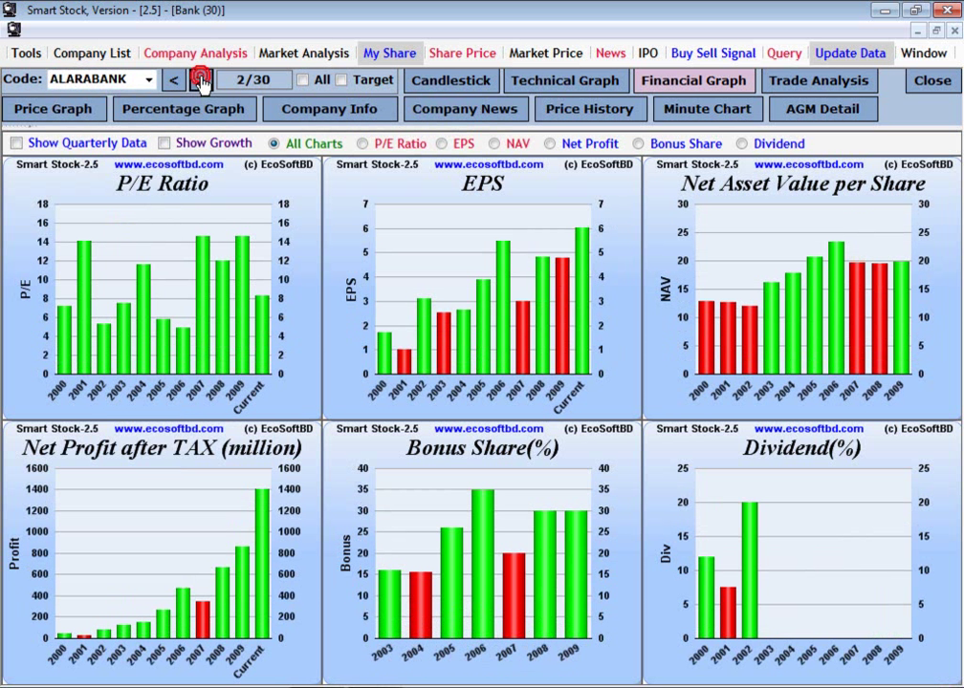
pyautogui.click(202, 81)
pyautogui.click(202, 81)
pyautogui.click(202, 81)
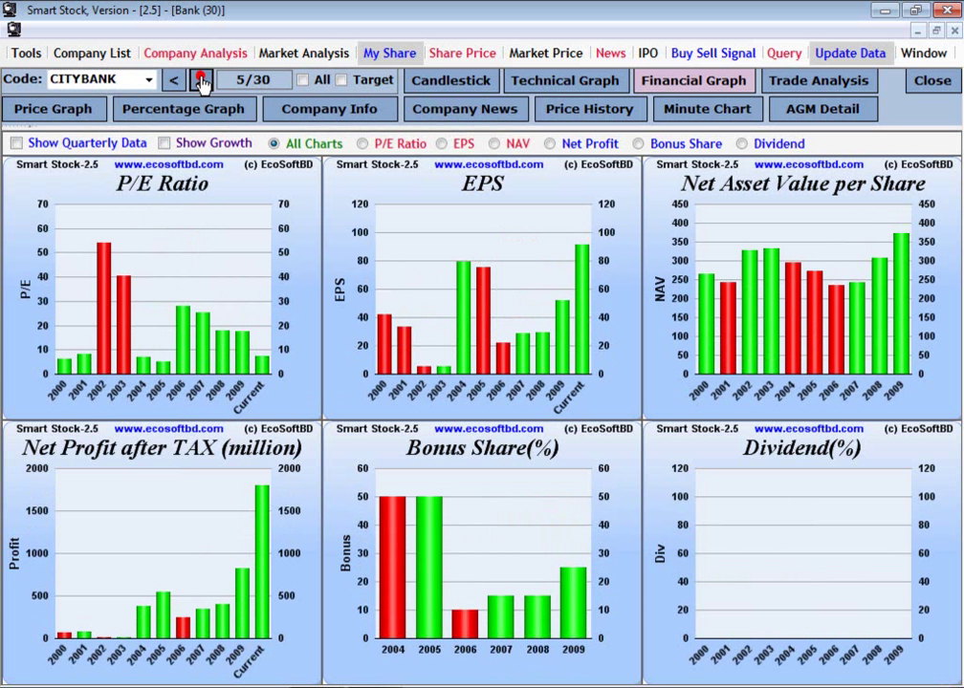
pyautogui.click(202, 82)
pyautogui.click(202, 81)
pyautogui.click(201, 81)
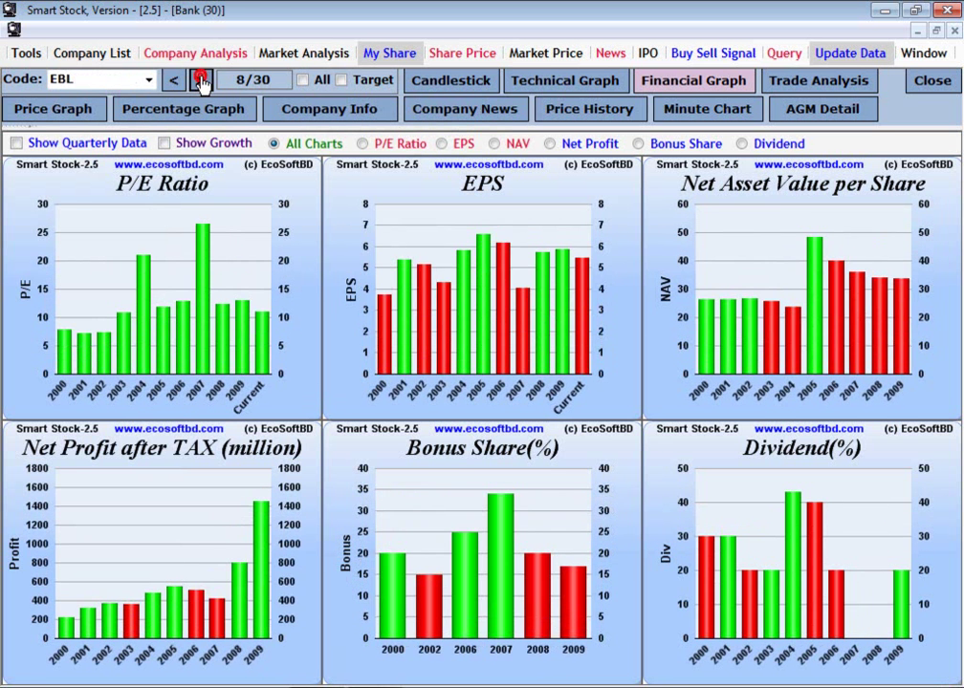
pyautogui.click(202, 82)
pyautogui.click(202, 81)
pyautogui.click(201, 81)
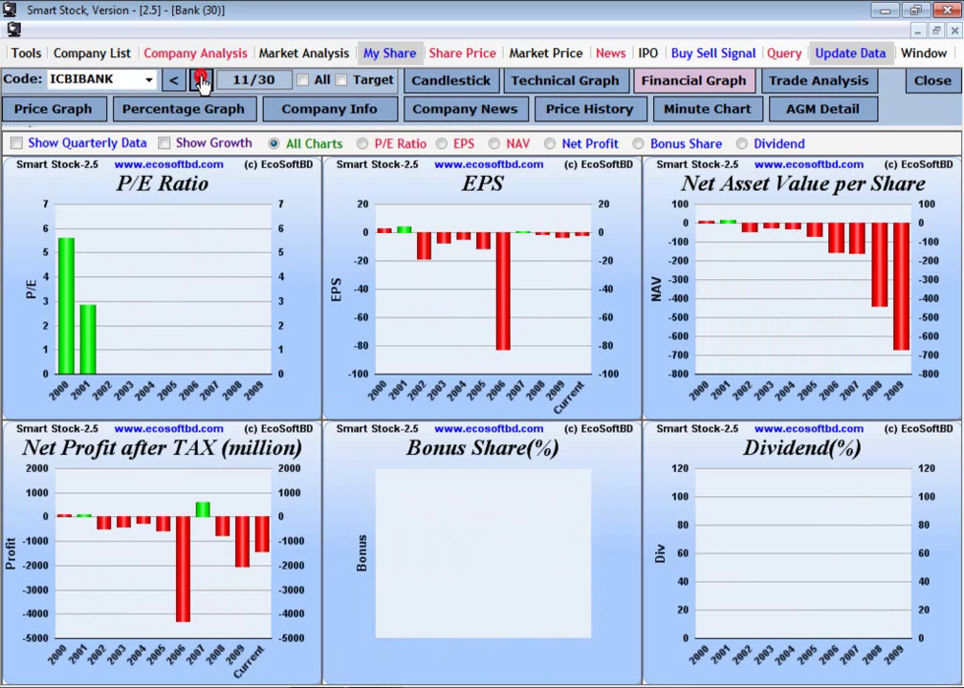
# Step: Step through the banks' financial charts from ICBIBANK to MTBL
pyautogui.click(202, 81)
pyautogui.click(202, 82)
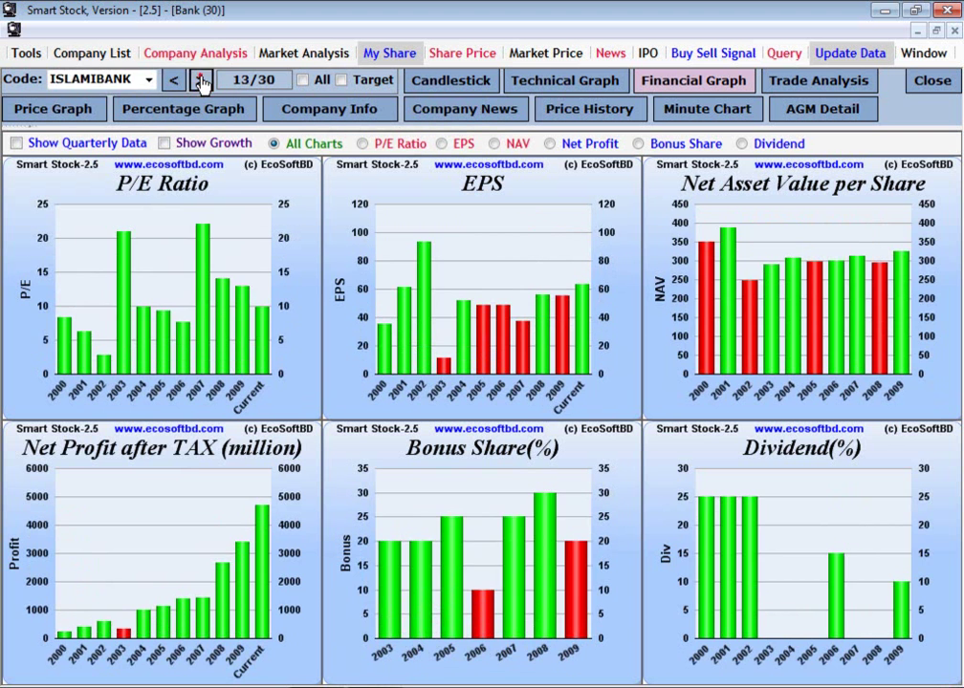
pyautogui.click(202, 81)
pyautogui.click(202, 81)
pyautogui.click(202, 81)
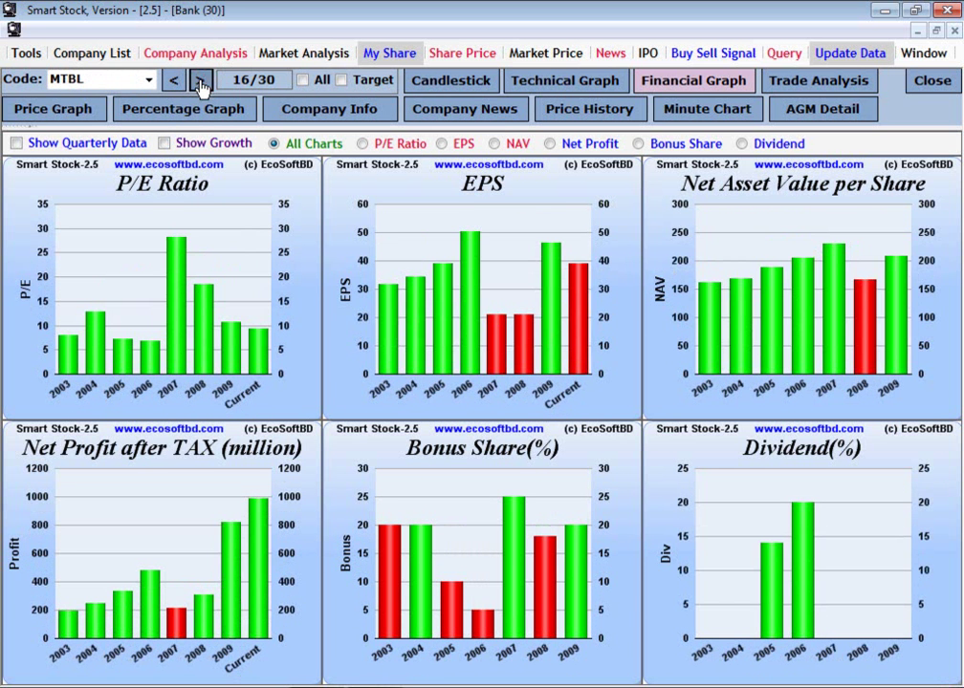
# Step: Show quarterly data in the financial charts and step through the banks from MTBL to ONEBANKLTD
pyautogui.click(118, 143)
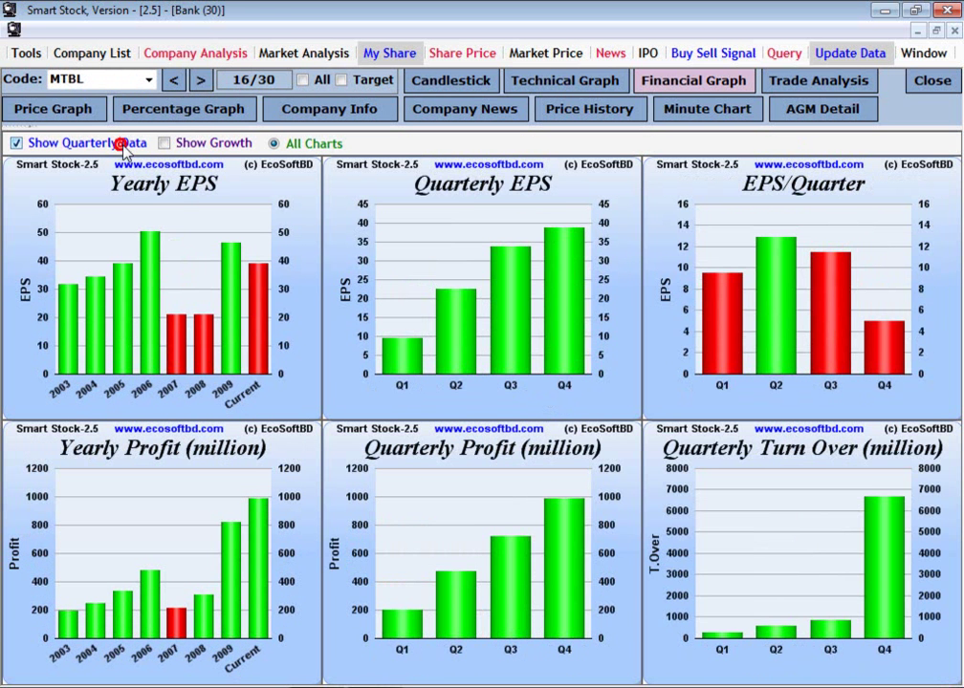
pyautogui.click(202, 81)
pyautogui.click(202, 81)
pyautogui.click(201, 82)
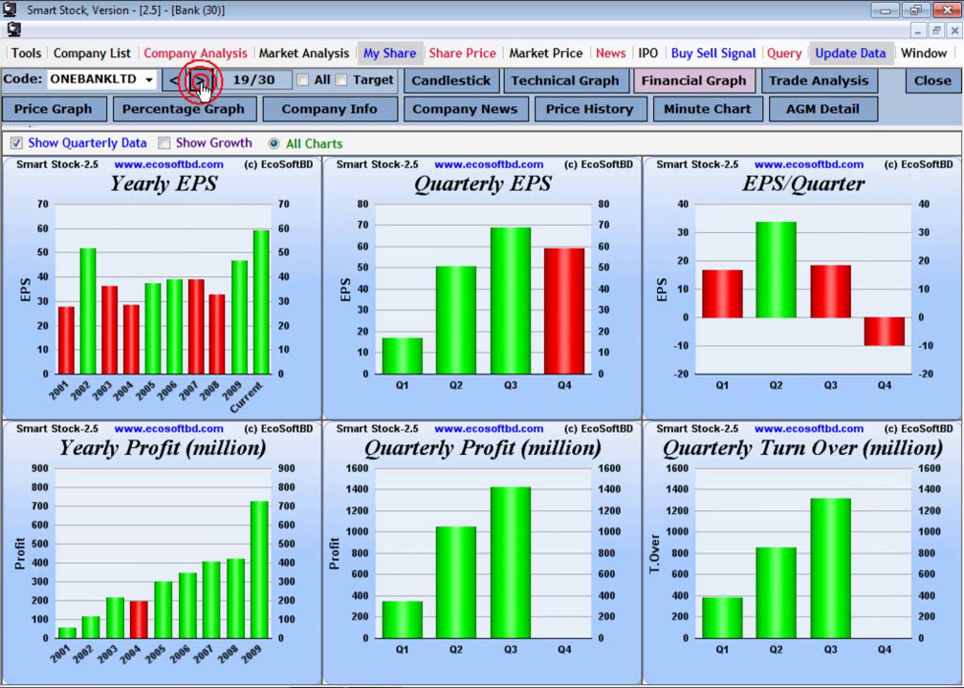
# Step: Switch from quarterly data to the single Net Profit chart and step through the banks from ONEBANKLTD to UCBL
pyautogui.click(121, 143)
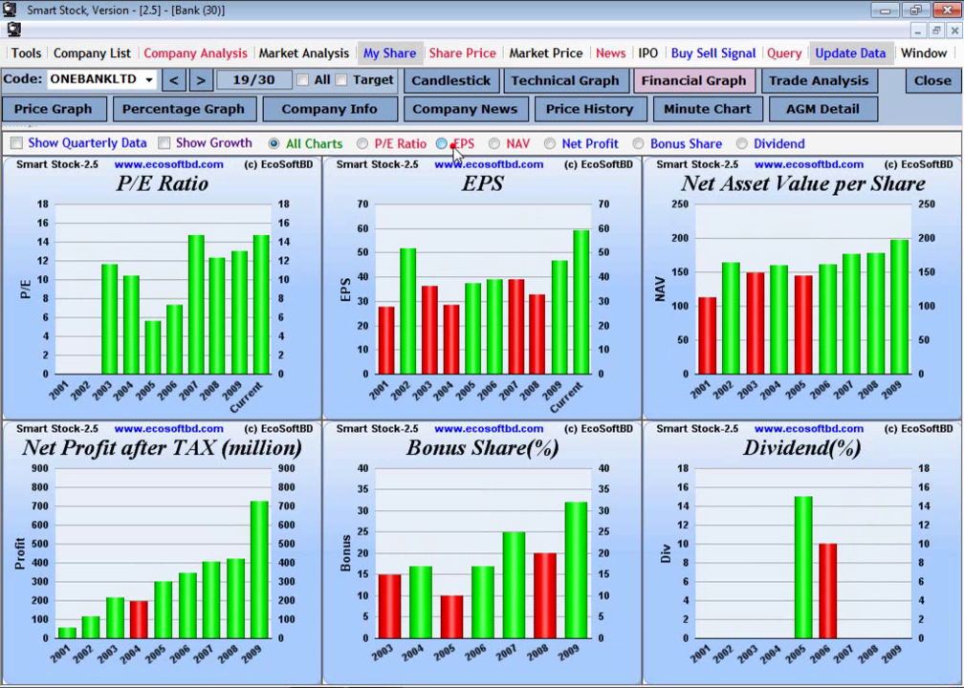
pyautogui.click(581, 145)
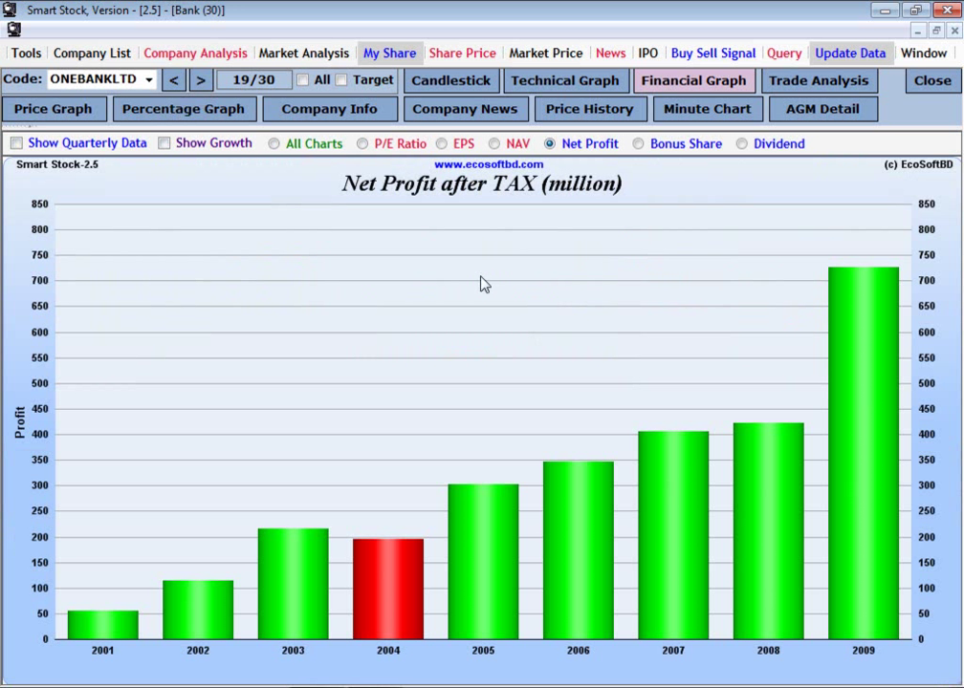
pyautogui.click(201, 82)
pyautogui.click(202, 82)
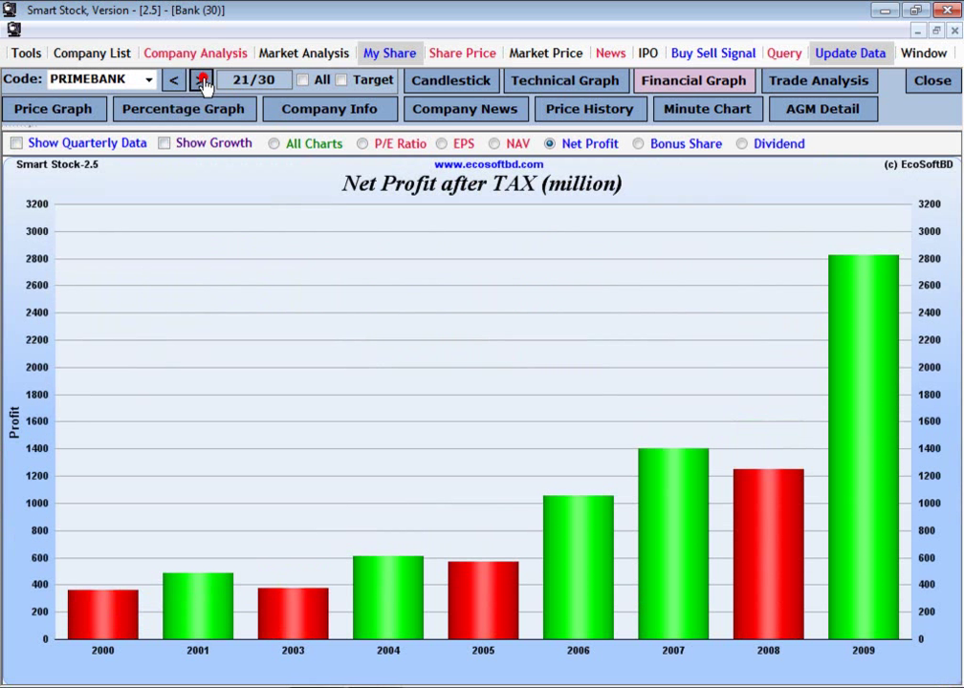
pyautogui.click(202, 81)
pyautogui.click(202, 82)
pyautogui.click(202, 81)
pyautogui.click(202, 82)
pyautogui.click(202, 82)
pyautogui.click(202, 81)
pyautogui.click(202, 82)
pyautogui.click(202, 82)
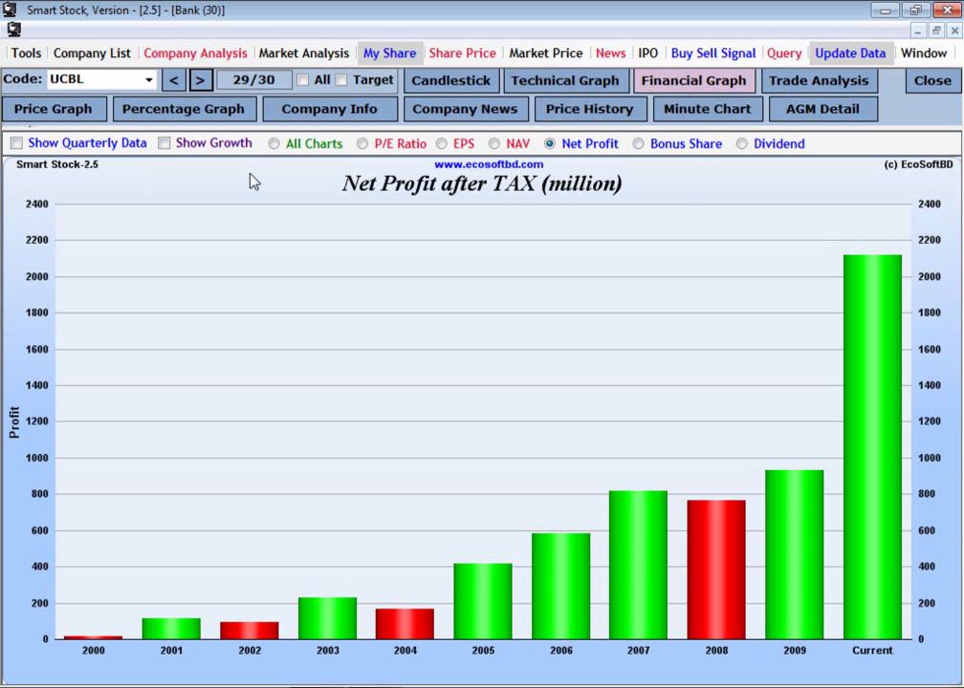
# Step: Display all financial charts for UCBL and open its Trade Analysis charts
pyautogui.click(304, 145)
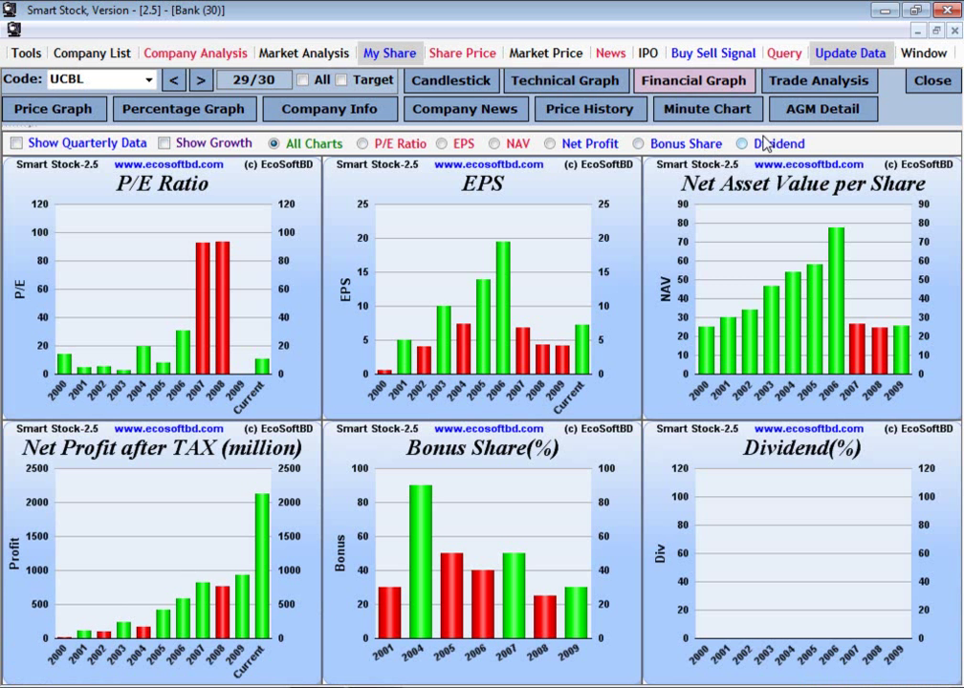
pyautogui.click(820, 83)
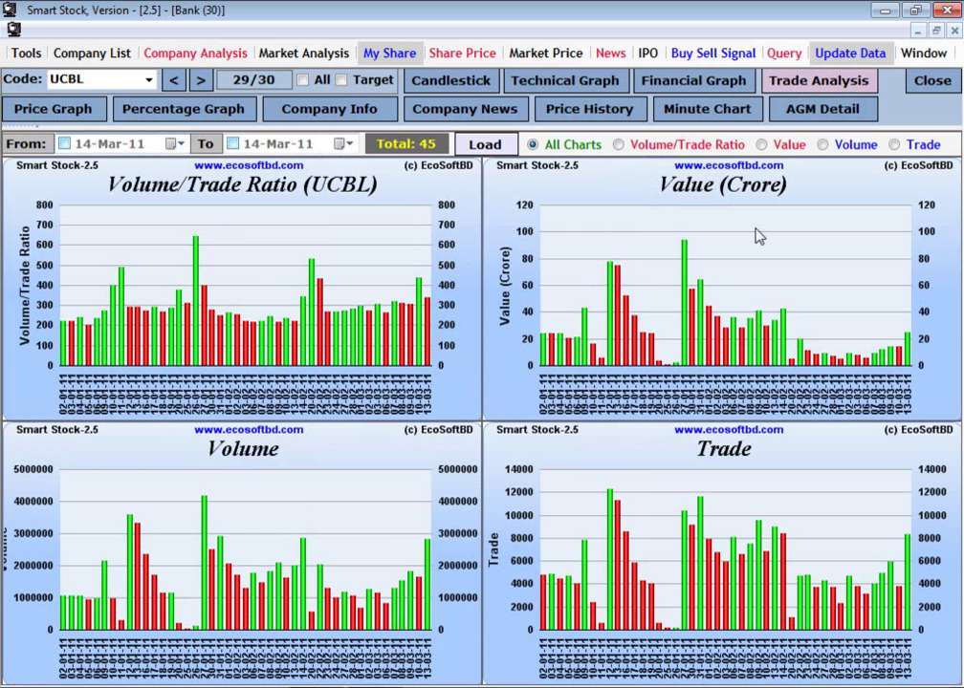
pyautogui.moveTo(704, 340)
# Step: Try to load the code bextex in the Bank window, and close that window
pyautogui.click(96, 80)
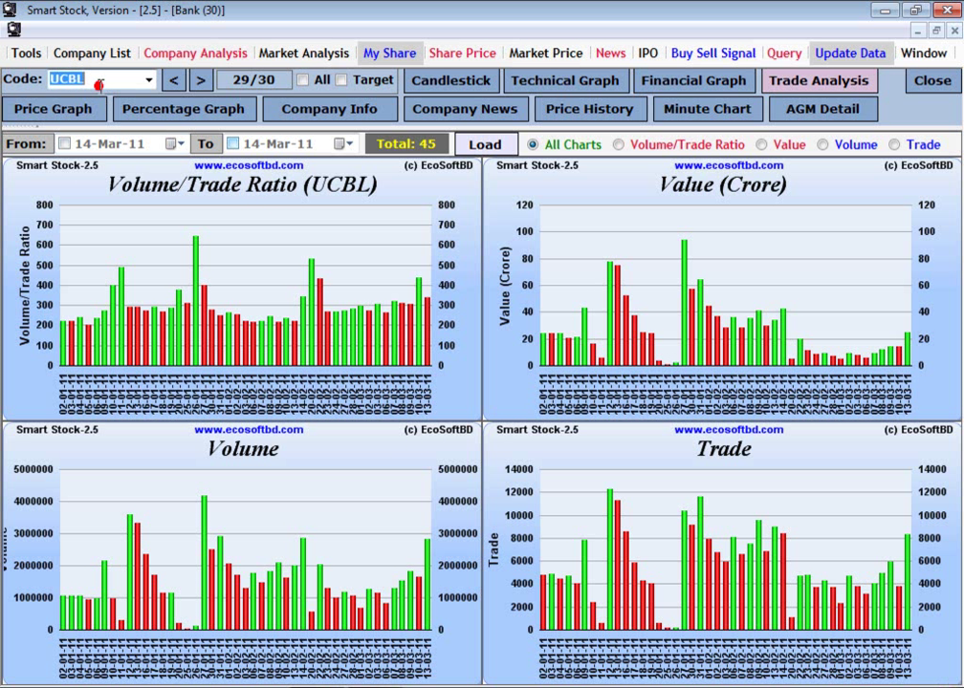
pyautogui.write('bextex')
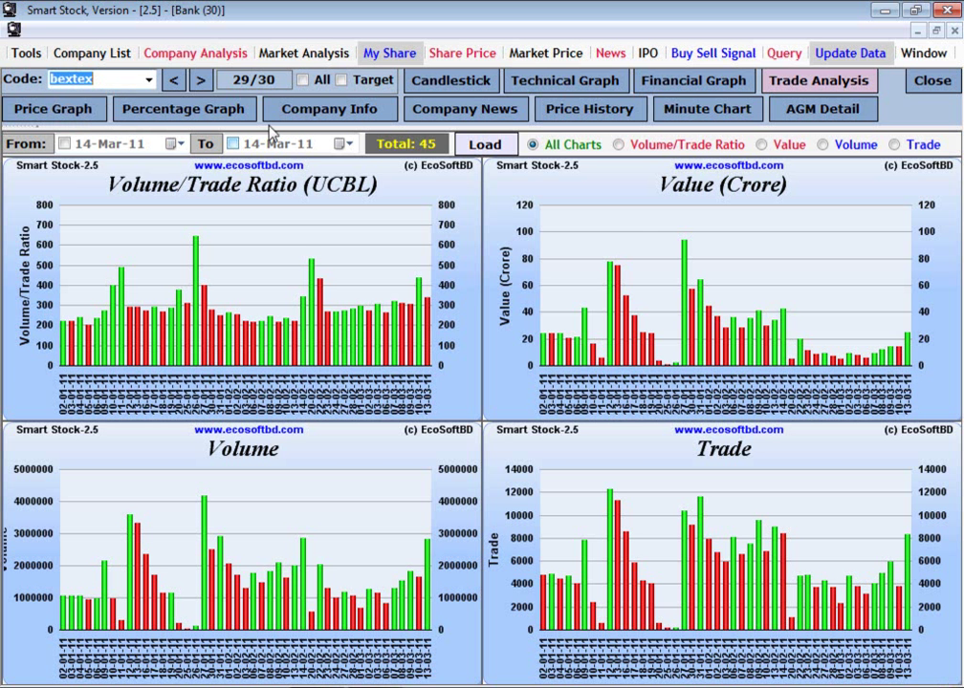
pyautogui.click(930, 80)
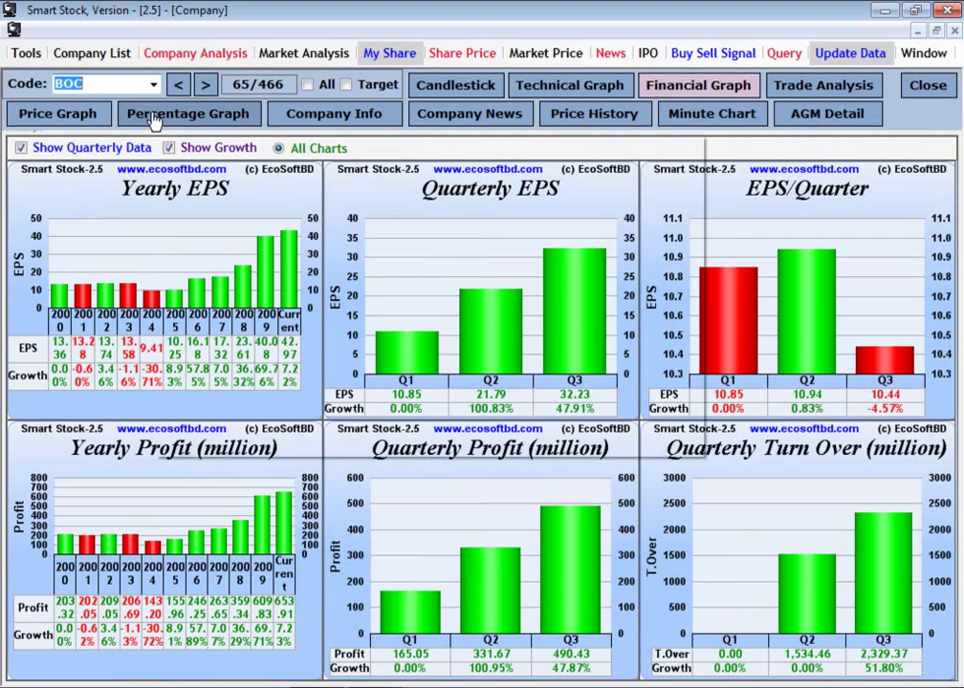
# Step: Load BEXTEX in the Company window and open its Trade Analysis charts
pyautogui.write('bextEX')
pyautogui.press('Return')
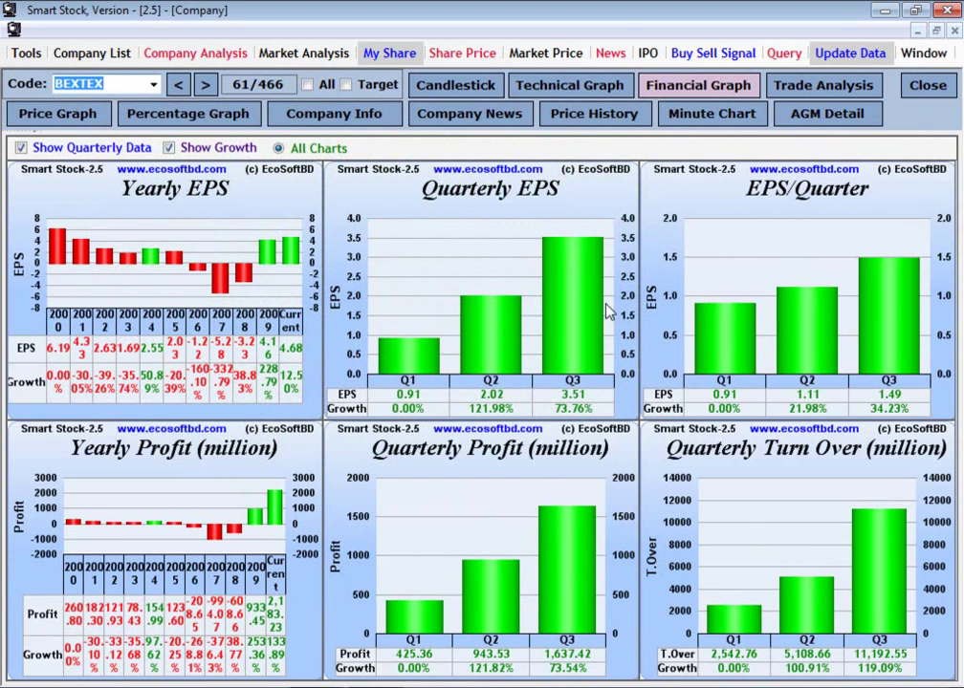
pyautogui.click(799, 85)
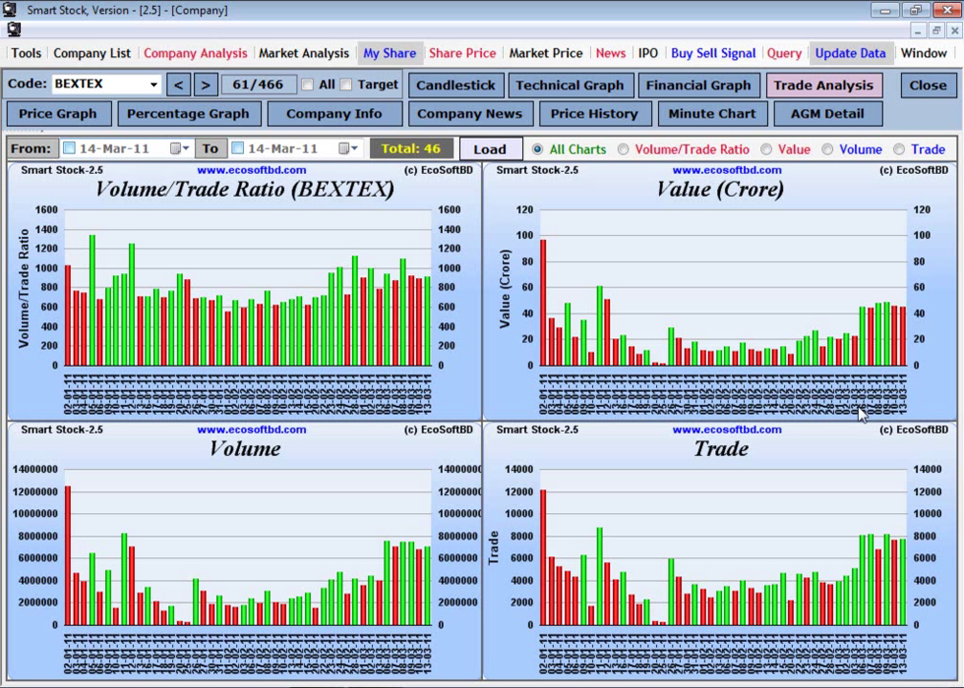
pyautogui.moveTo(856, 345)
pyautogui.moveTo(387, 280)
# Step: View BEXTEX's Volume/Trade Ratio, Value and Trade charts one at a time, ending on the Value chart
pyautogui.click(661, 154)
pyautogui.click(767, 150)
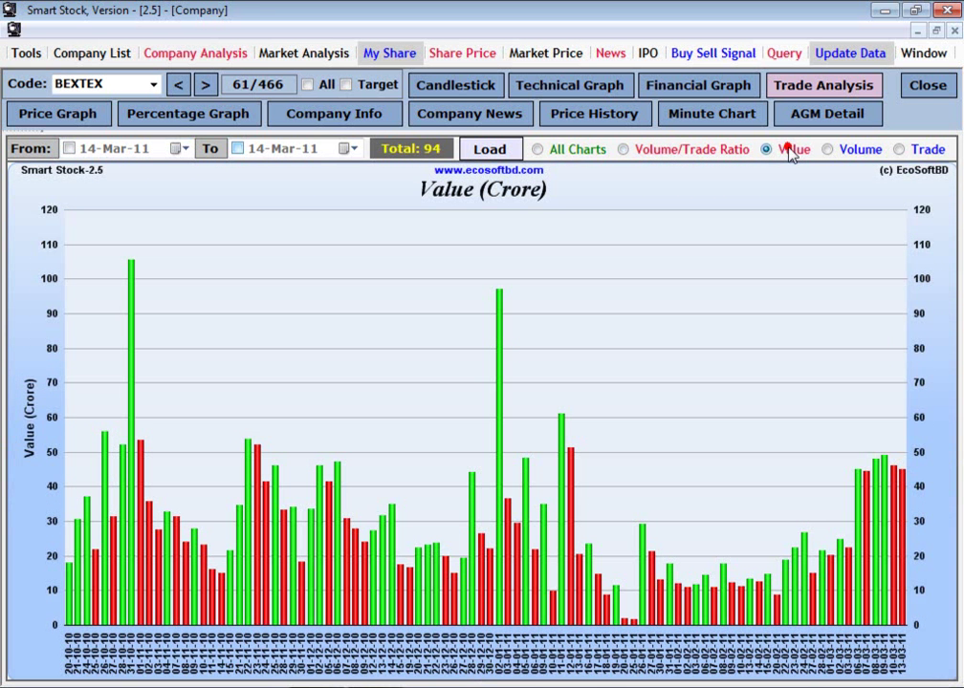
pyautogui.click(901, 150)
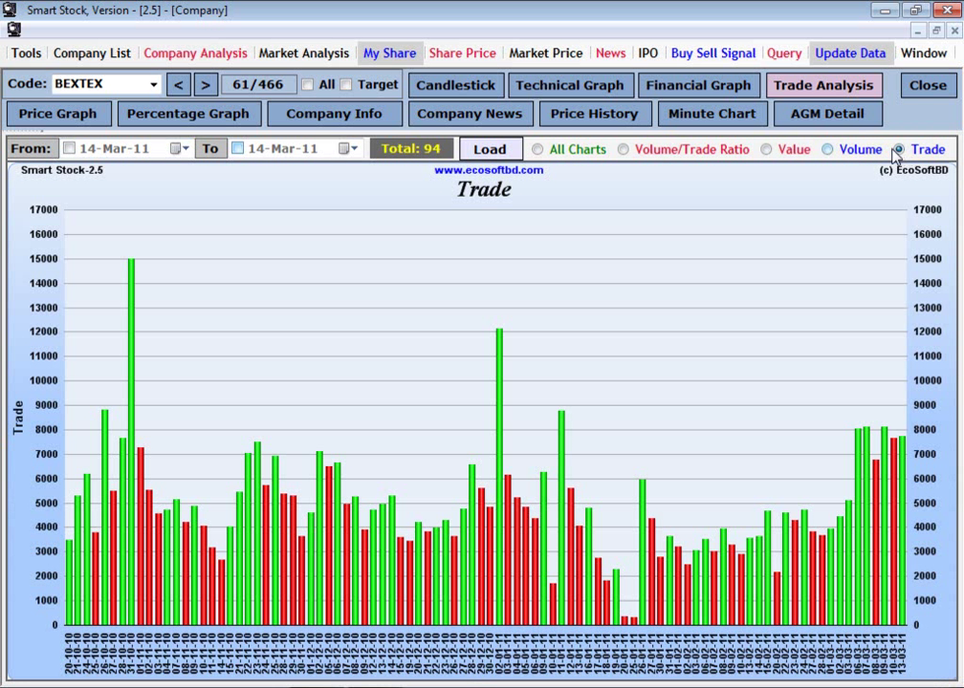
pyautogui.click(769, 151)
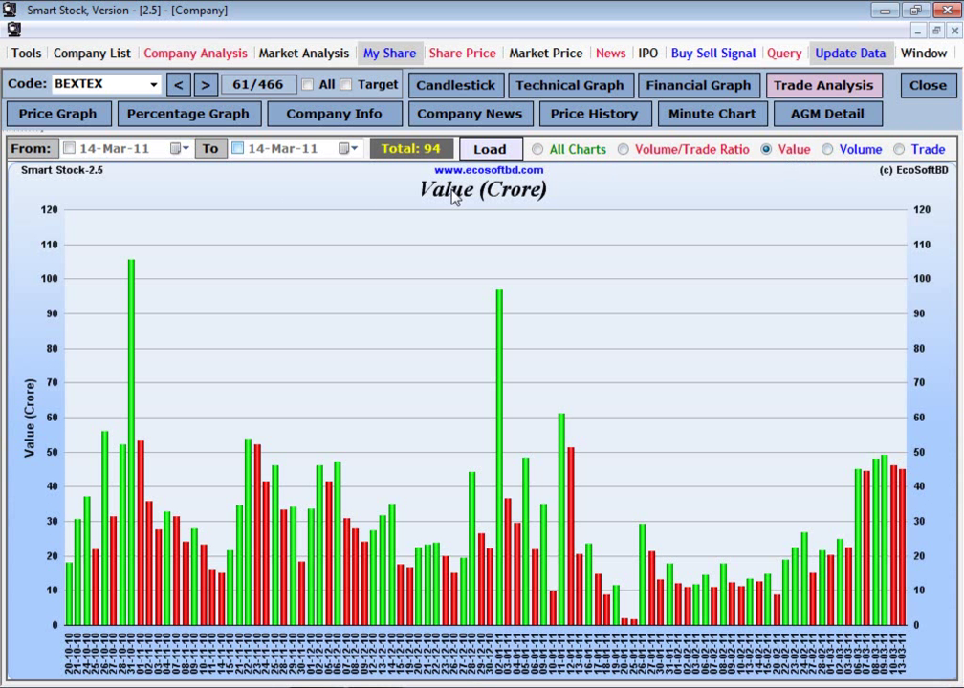
# Step: Set the start date of the trade analysis to 01-Oct-10 and reload the Value chart
pyautogui.click(180, 150)
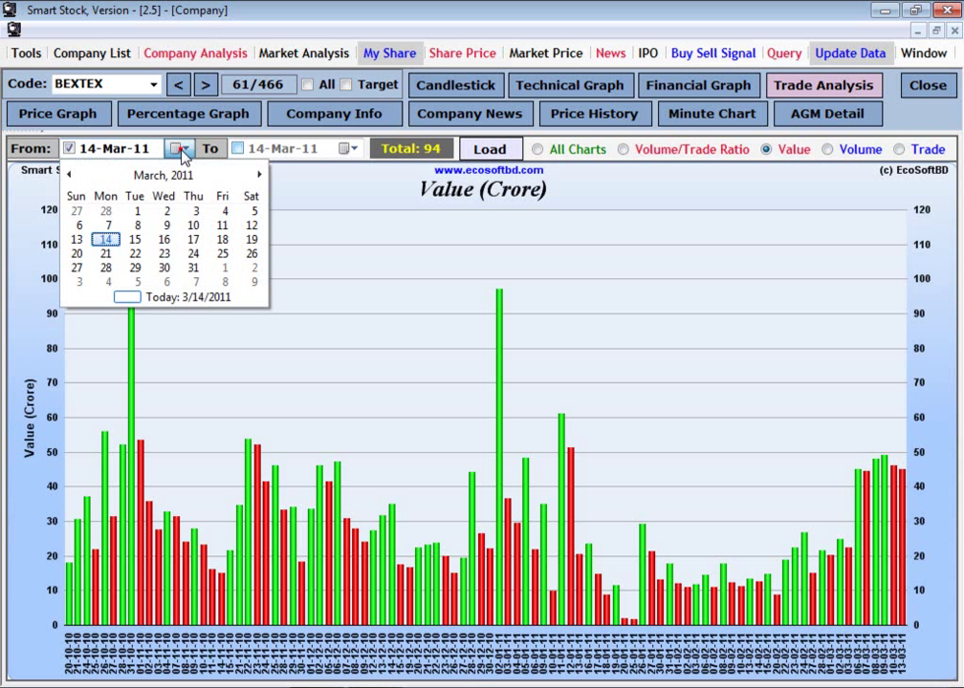
pyautogui.click(68, 175)
pyautogui.click(69, 175)
pyautogui.click(69, 175)
pyautogui.click(69, 175)
pyautogui.click(69, 175)
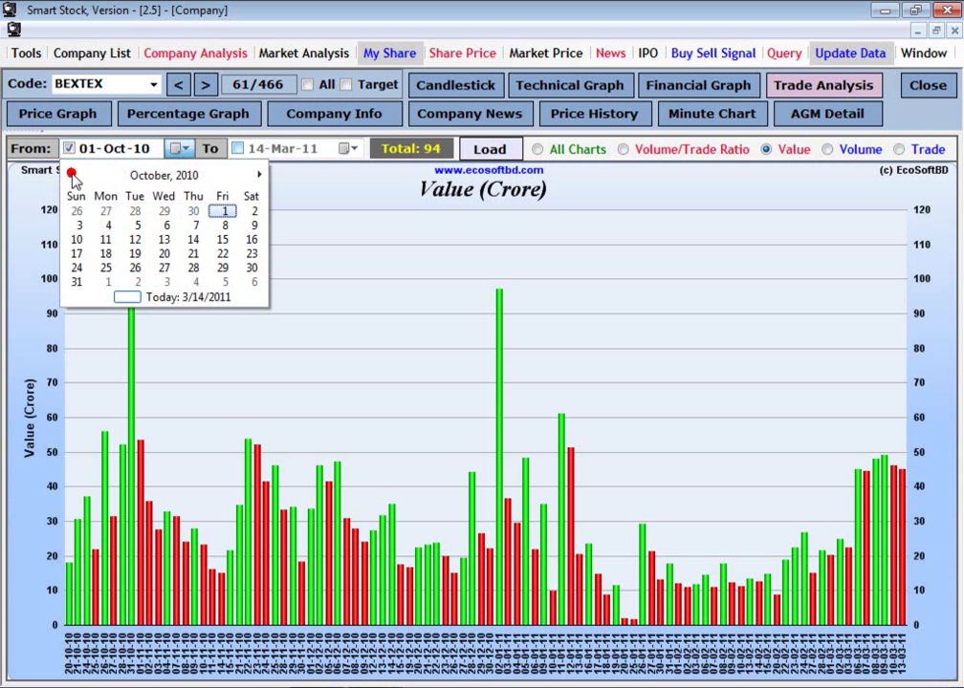
pyautogui.click(223, 210)
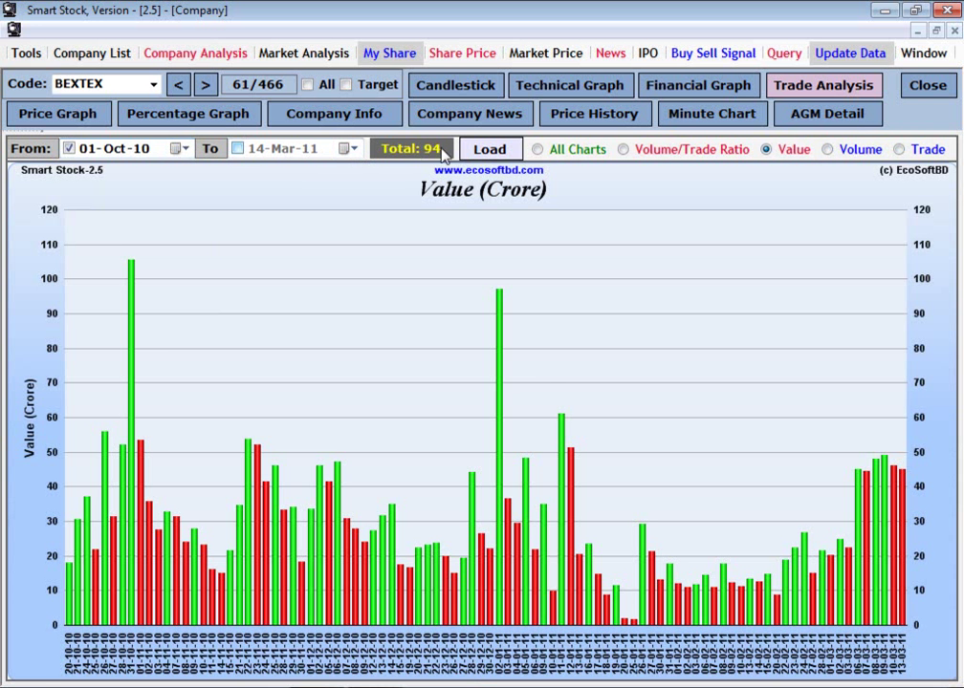
pyautogui.click(469, 151)
# Step: Set the end date of the trade analysis to 31-Dec-10 and reload the Value chart
pyautogui.click(352, 150)
pyautogui.click(237, 175)
pyautogui.click(237, 175)
pyautogui.click(237, 175)
pyautogui.click(237, 175)
pyautogui.click(237, 175)
pyautogui.click(237, 175)
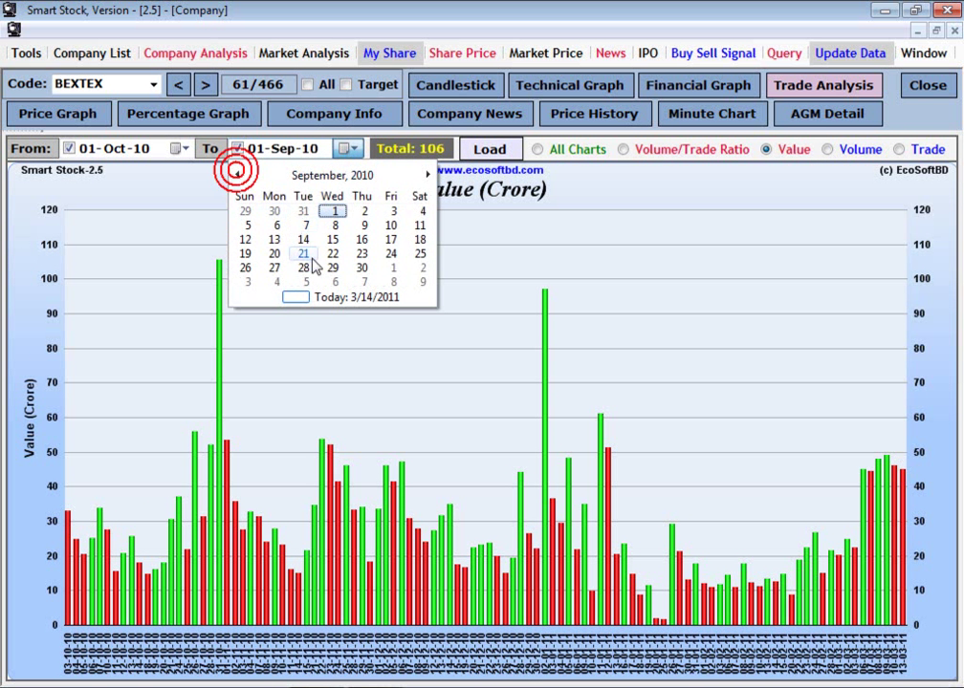
pyautogui.click(428, 175)
pyautogui.click(428, 175)
pyautogui.click(427, 175)
pyautogui.click(387, 267)
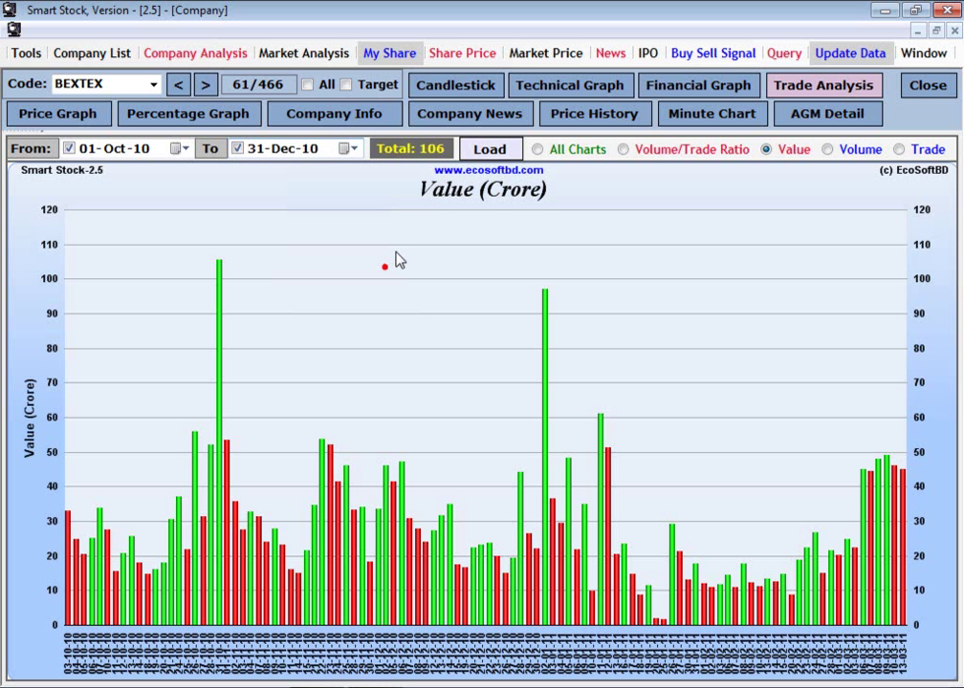
pyautogui.click(489, 149)
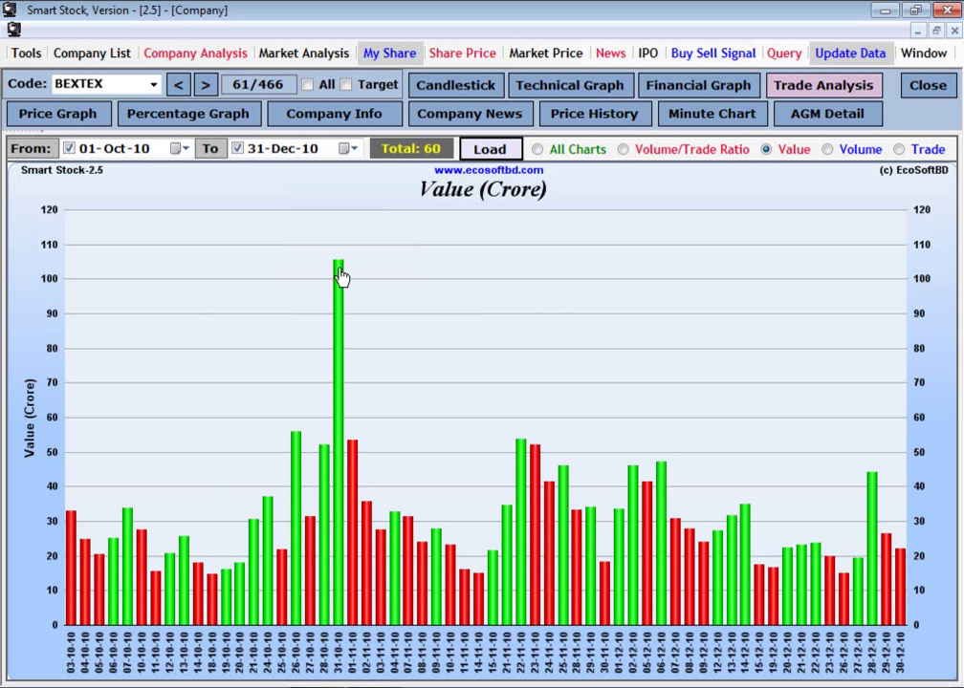
# Step: View the Volume, Trade and Volume/Trade Ratio charts for the chosen period, and return to all charts together
pyautogui.click(828, 150)
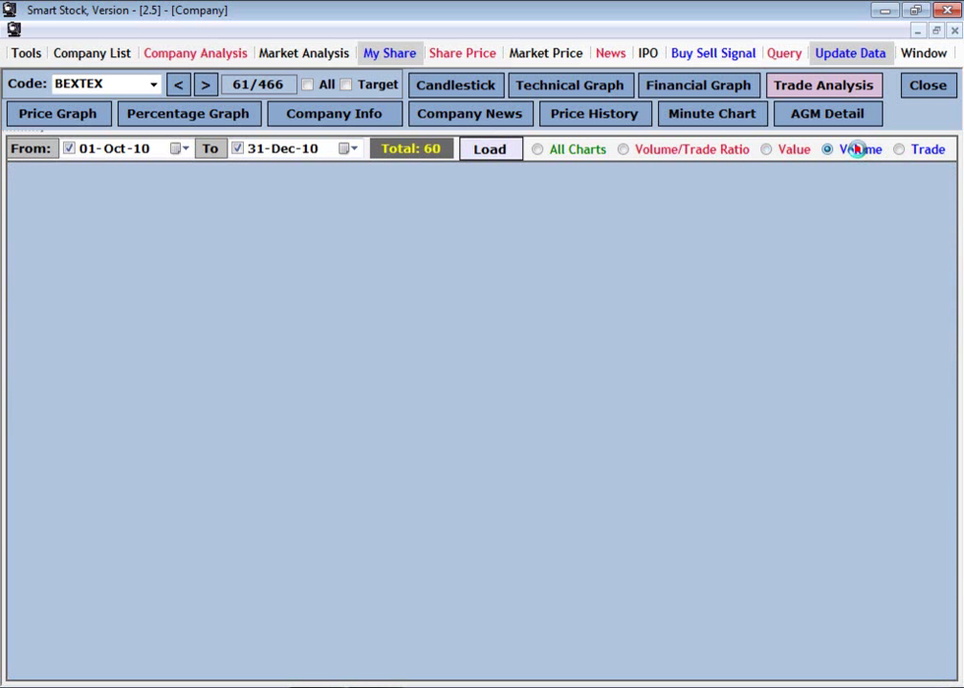
pyautogui.click(904, 152)
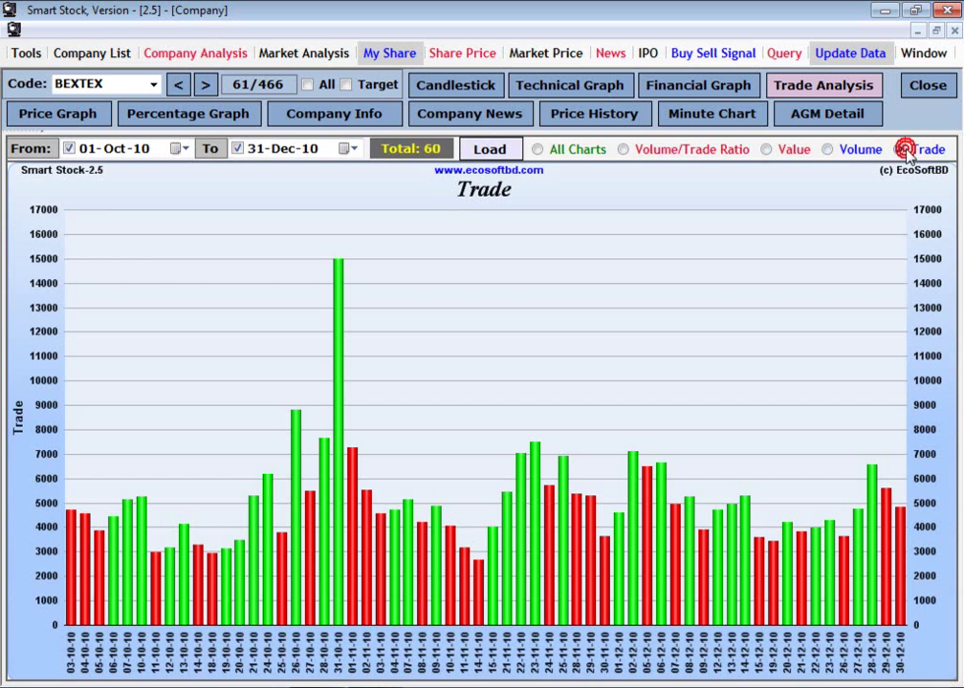
pyautogui.click(685, 149)
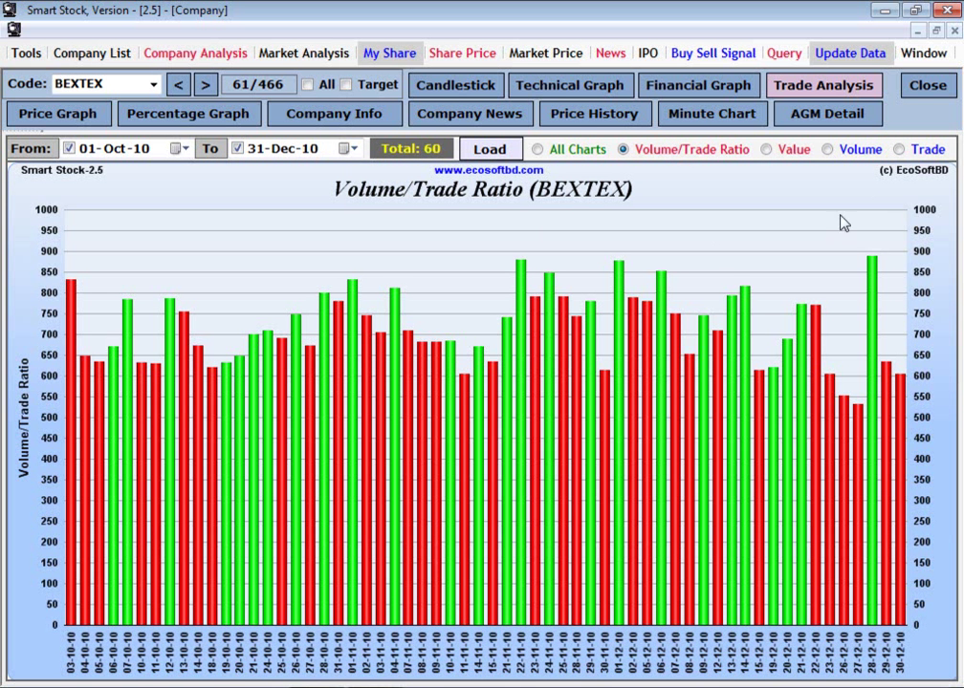
pyautogui.click(572, 150)
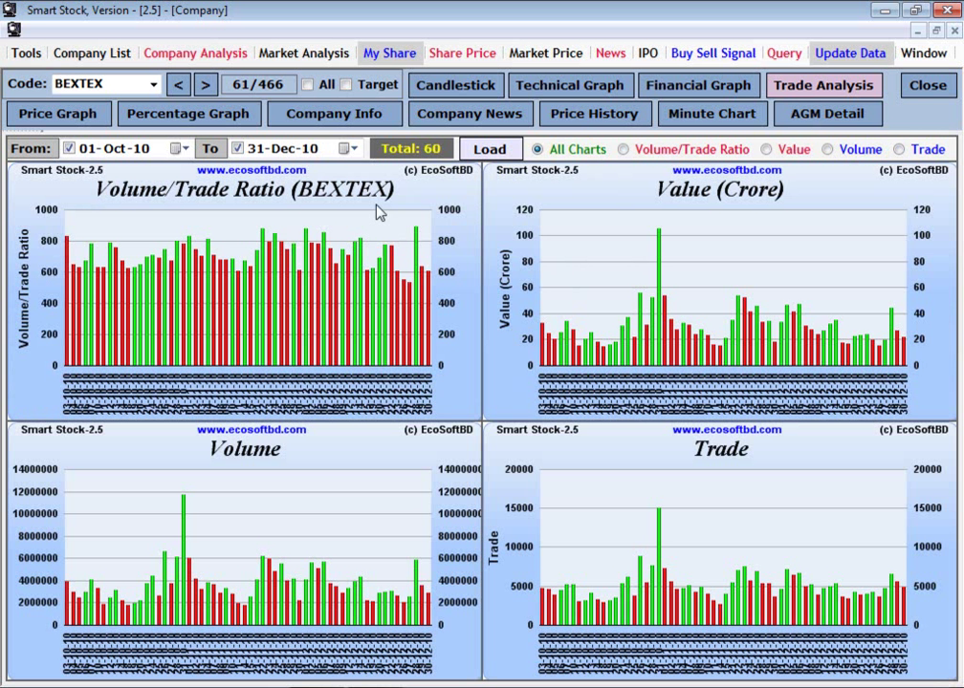
pyautogui.click(195, 53)
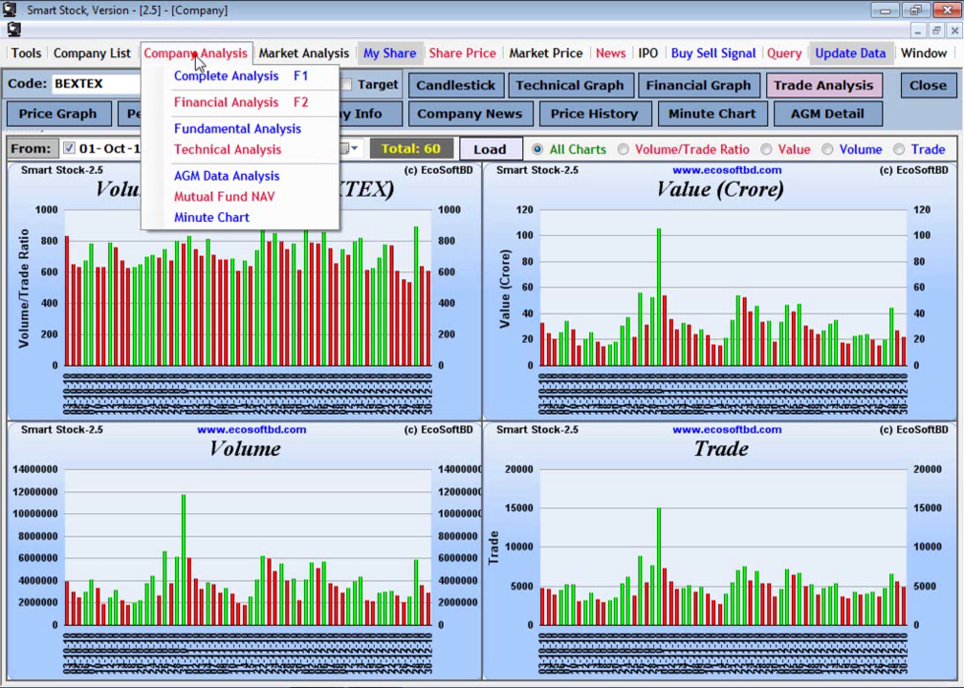
pyautogui.click(513, 303)
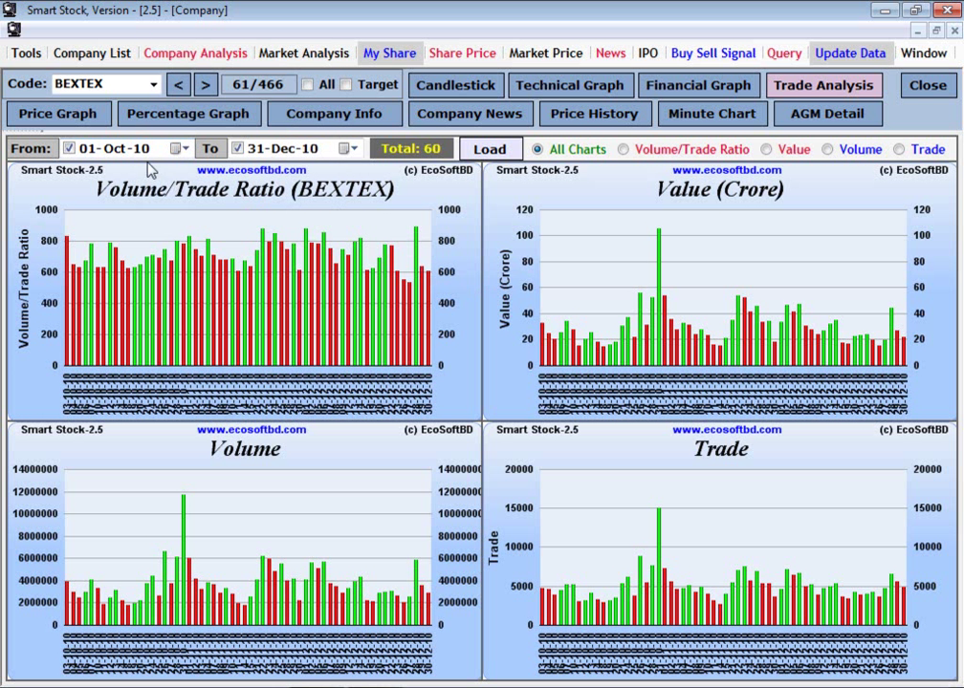
# Step: Look through BEXTEX's price graph, percentage graph, company info, news, price history, minute chart and AGM details
pyautogui.click(67, 113)
pyautogui.click(178, 111)
pyautogui.click(375, 115)
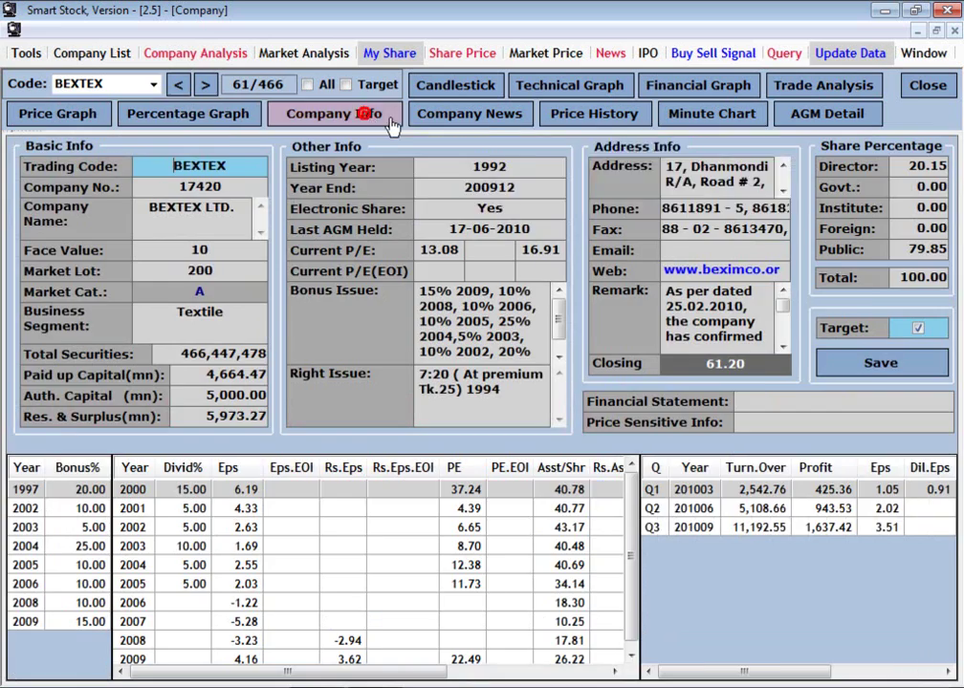
pyautogui.click(522, 115)
pyautogui.click(575, 114)
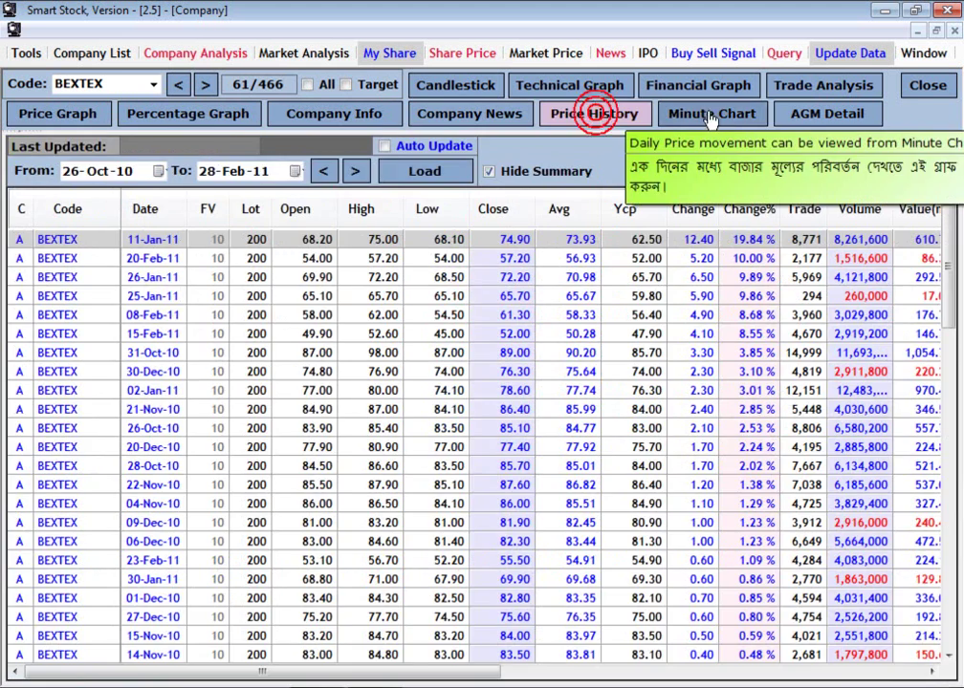
pyautogui.click(731, 117)
pyautogui.click(838, 116)
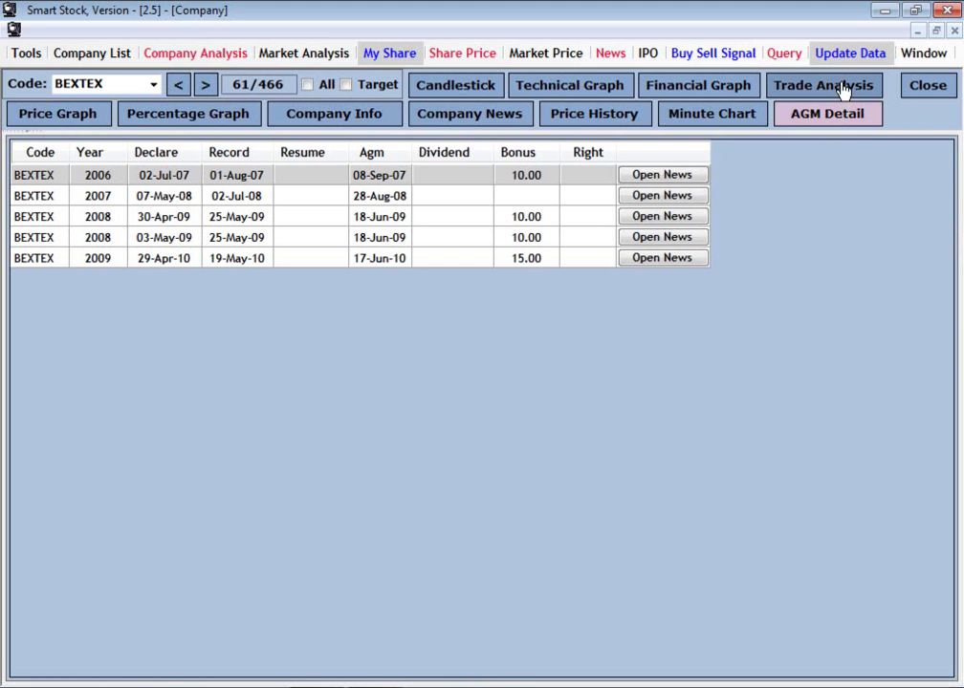
# Step: Revisit BEXTEX's Trade Analysis and Financial Graph views, and open its Technical Graph
pyautogui.click(839, 87)
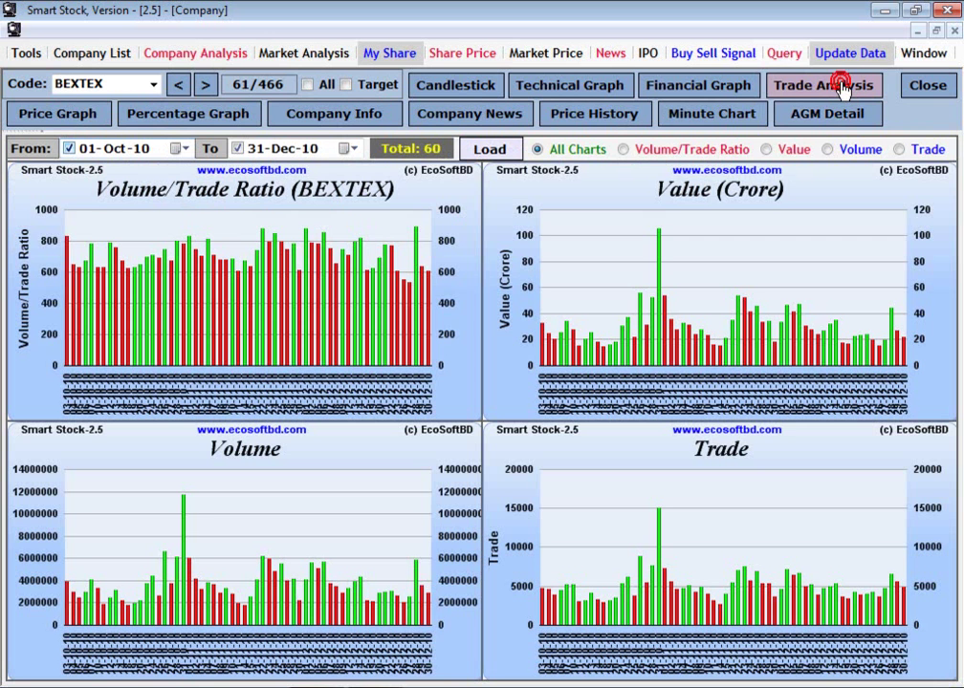
pyautogui.click(729, 84)
pyautogui.click(557, 87)
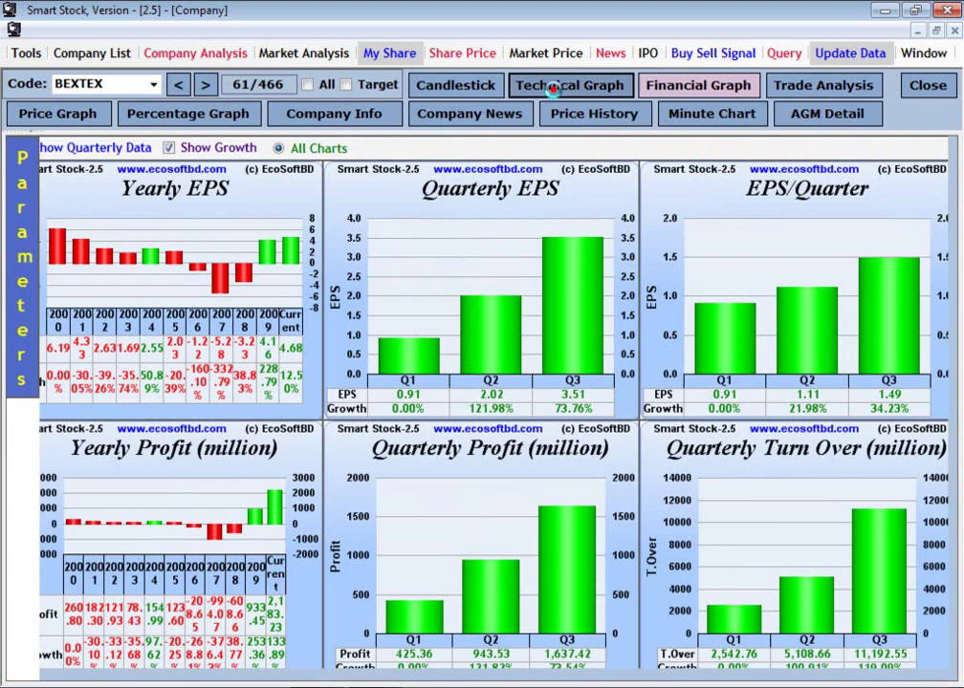
# Step: Open the AGM Detail view and switch the company to SIBL
pyautogui.click(457, 86)
pyautogui.click(808, 115)
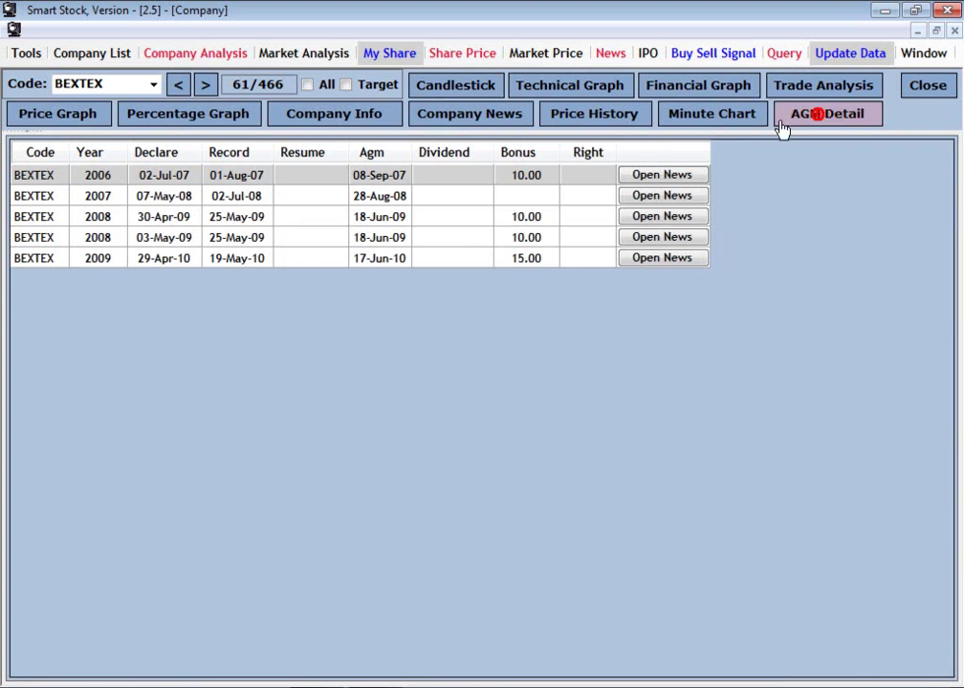
pyautogui.click(88, 83)
pyautogui.write('sibl')
pyautogui.press('Return')
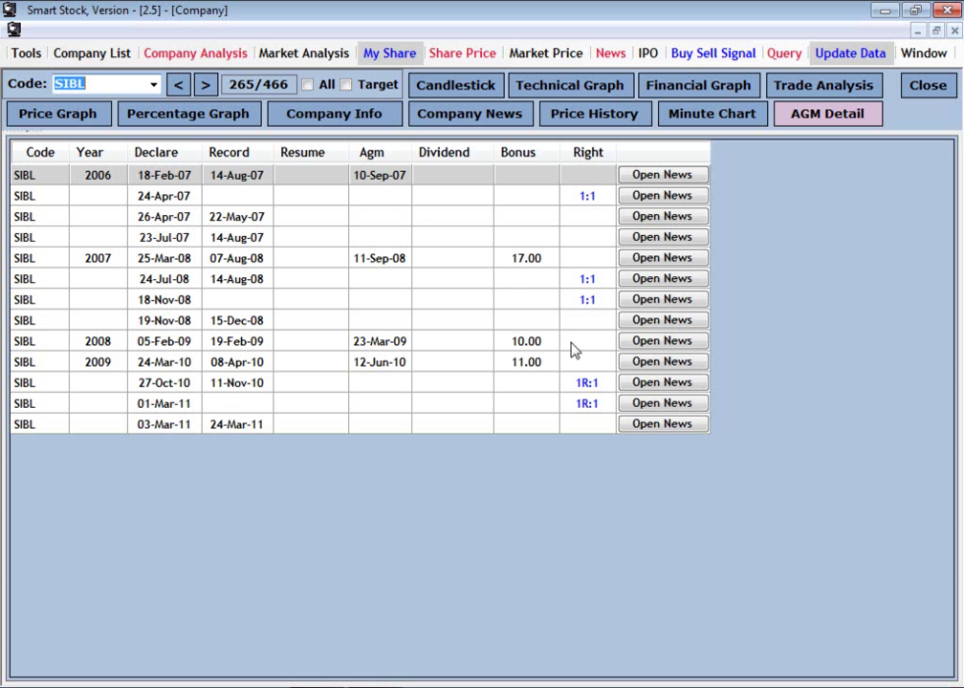
# Step: Examine SIBL's right-issue entries in the AGM details, including the 27-Oct-10, 01-Mar-11 and 24-Apr-07 declarations
pyautogui.click(585, 409)
pyautogui.click(584, 389)
pyautogui.click(583, 403)
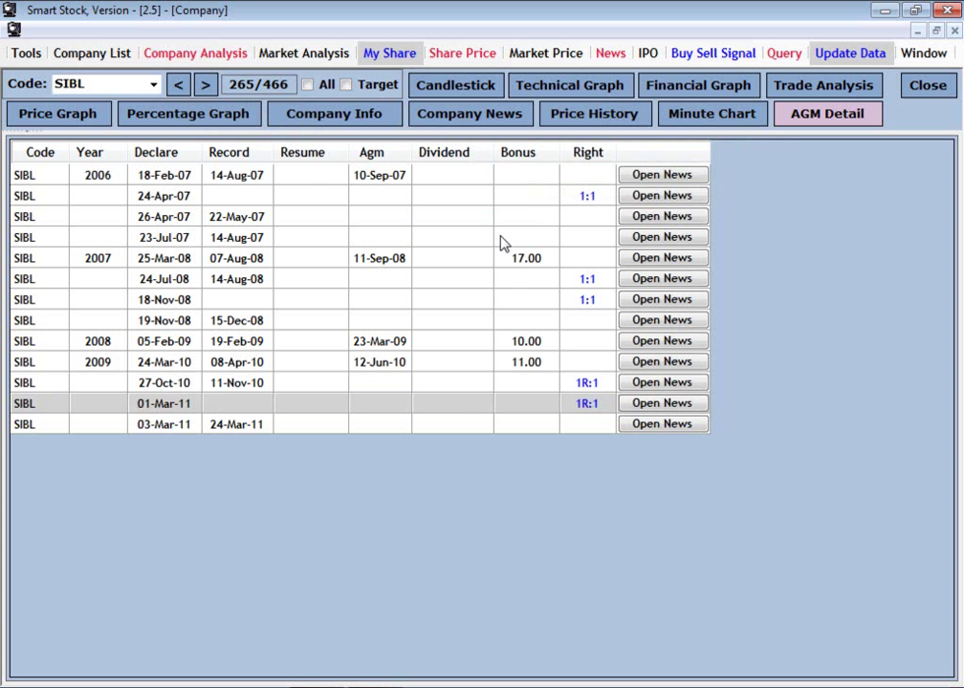
pyautogui.click(213, 54)
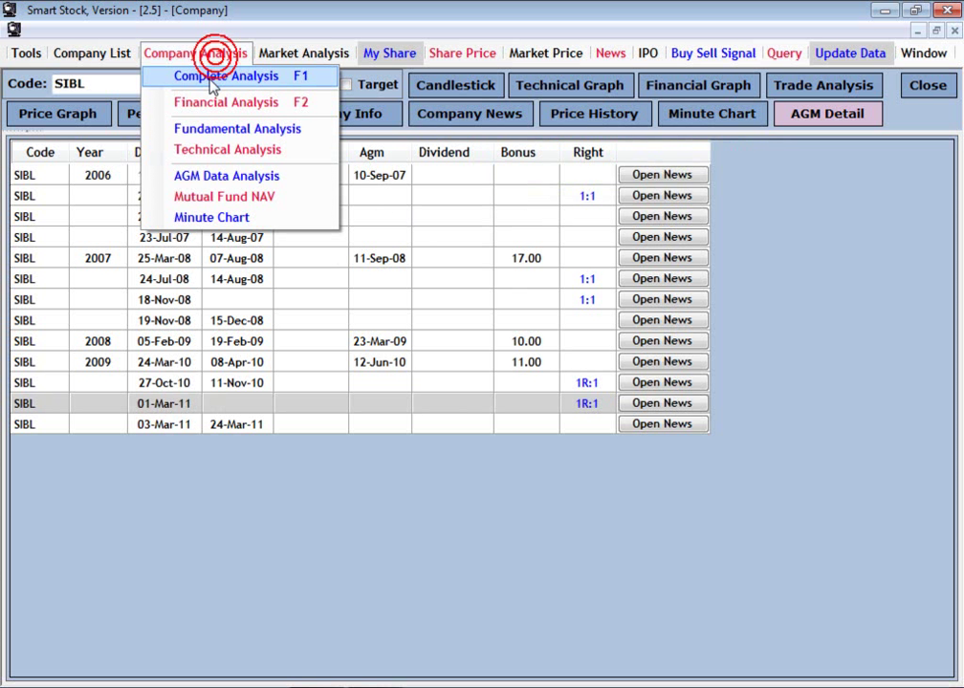
pyautogui.click(425, 195)
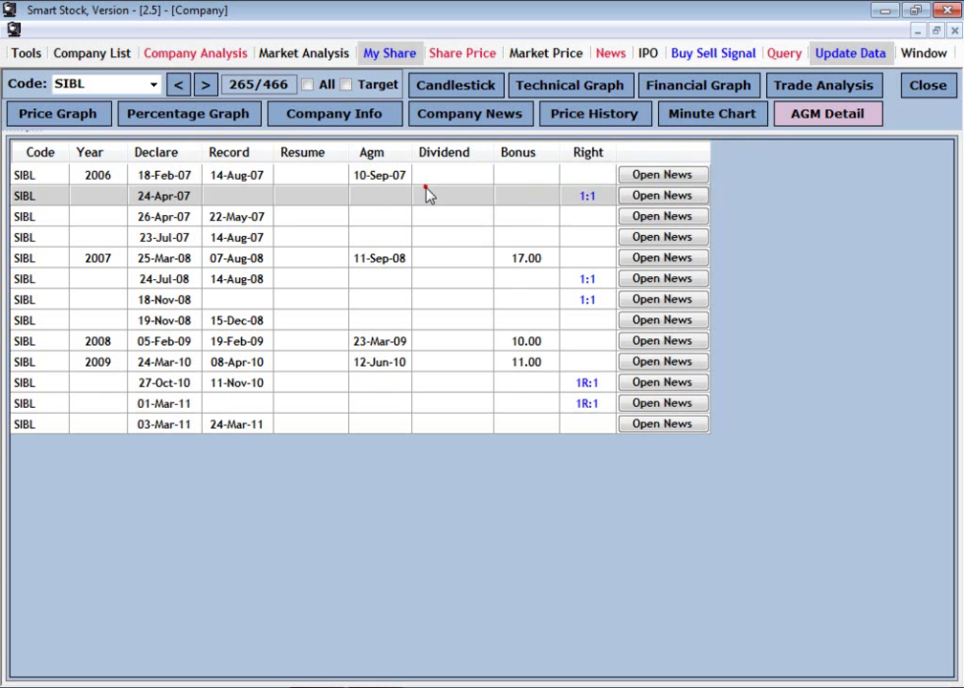
# Step: Look through SIBL's percentage graph, company info, news, price history, minute chart and AGM details, ending with its trade analysis
pyautogui.click(187, 118)
pyautogui.click(325, 113)
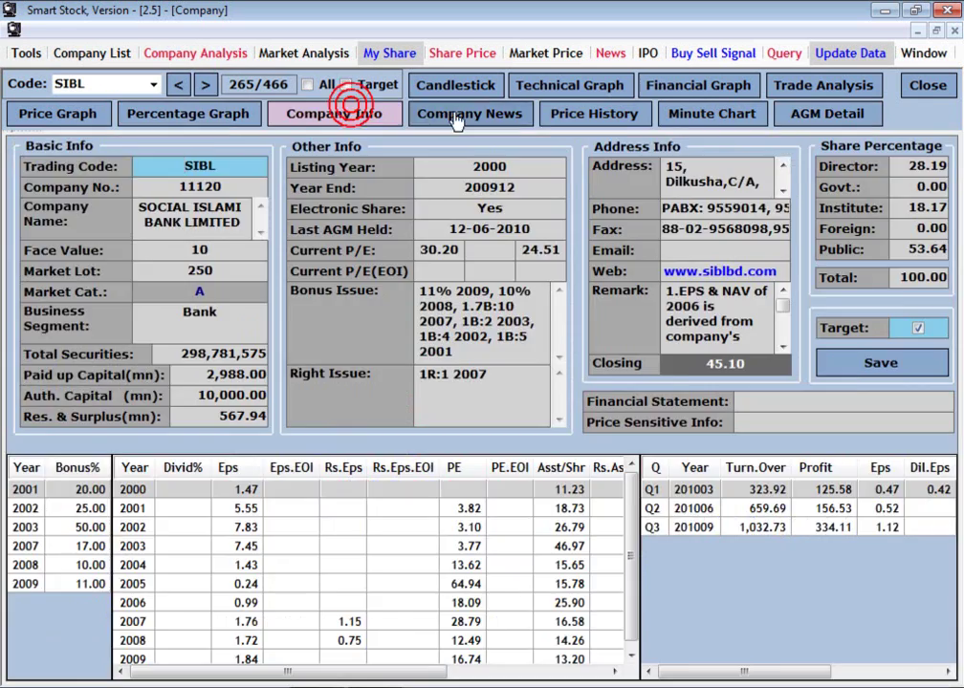
pyautogui.click(452, 112)
pyautogui.click(595, 112)
pyautogui.click(717, 115)
pyautogui.click(828, 117)
pyautogui.click(825, 83)
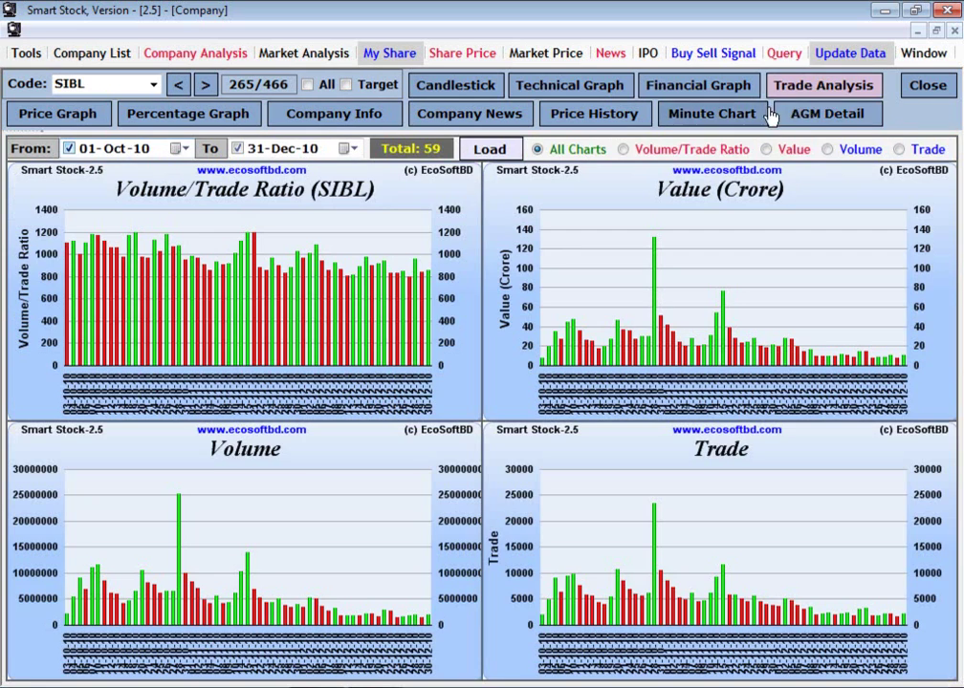
# Step: Open SIBL's price graph and enlarge the stretch from mid-September 2010 to March 2011
pyautogui.click(79, 115)
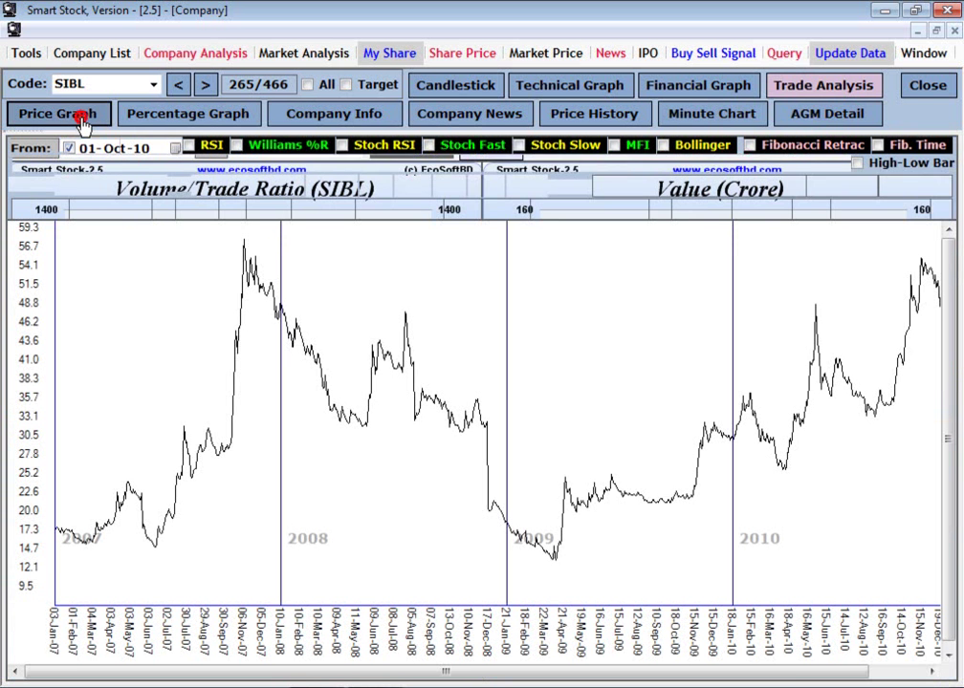
pyautogui.moveTo(545, 681); pyautogui.dragTo(704, 680)
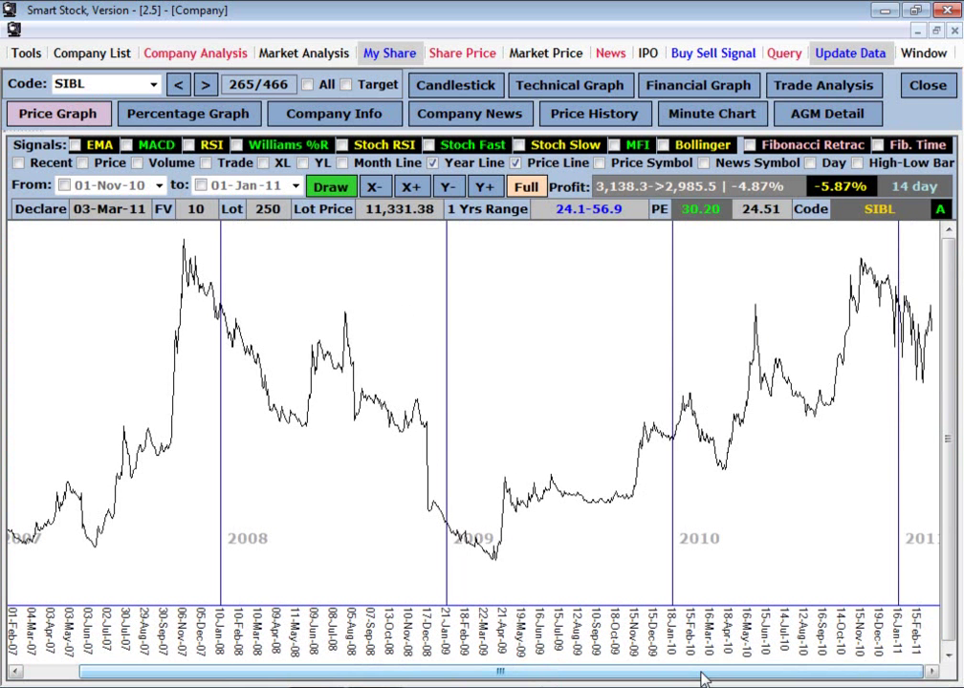
pyautogui.moveTo(717, 234); pyautogui.dragTo(956, 524)
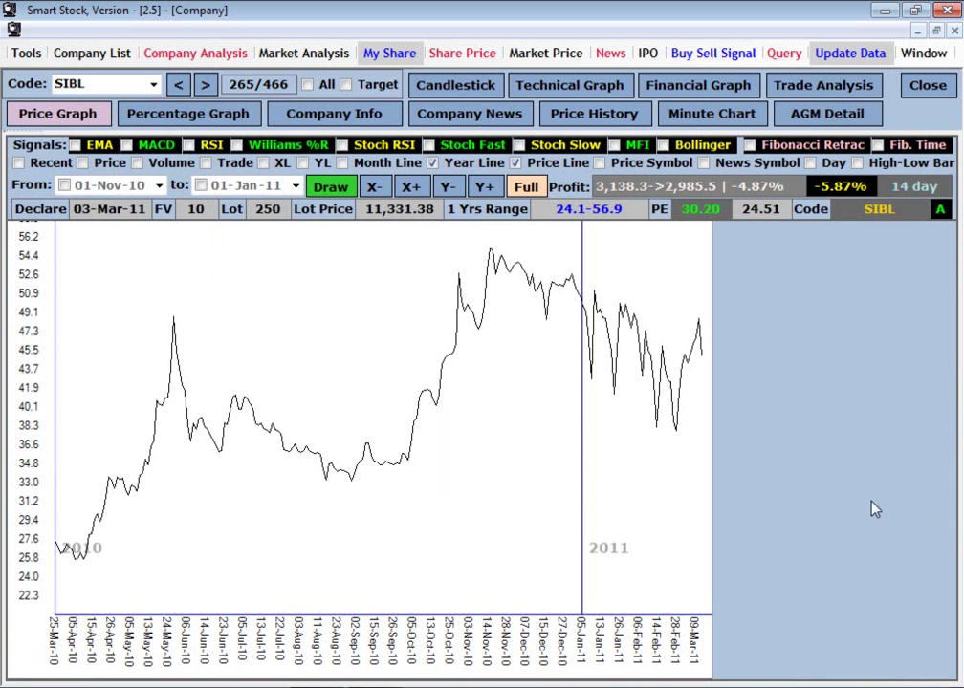
pyautogui.moveTo(379, 253); pyautogui.dragTo(948, 524)
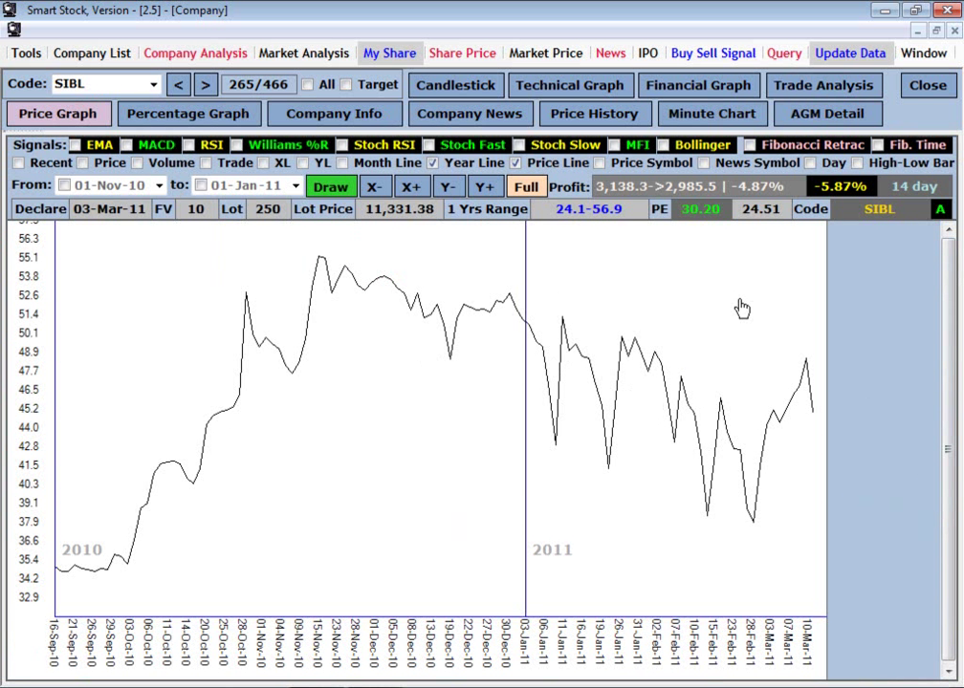
# Step: Step forward two companies from SIBL on the price graph, and close the company window
pyautogui.click(202, 85)
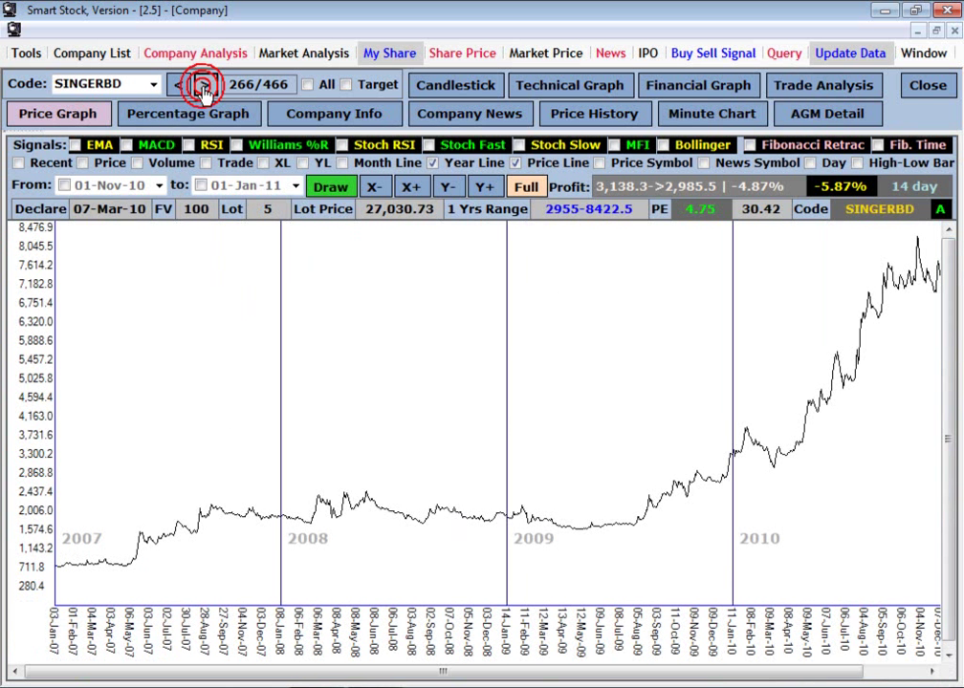
pyautogui.click(203, 85)
pyautogui.click(925, 85)
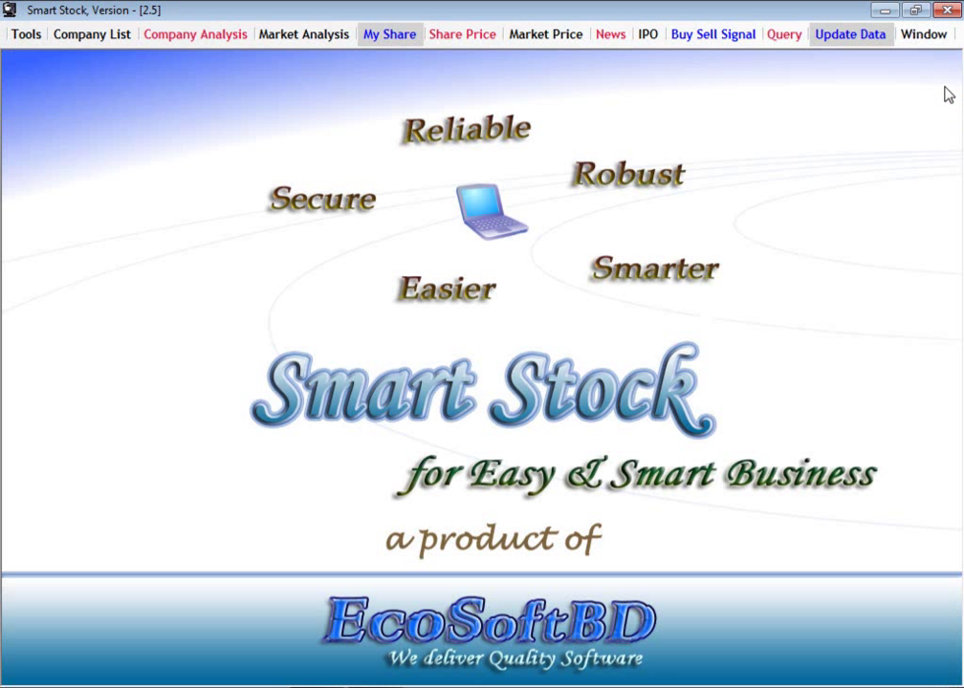
# Step: Open the Financial Analysis company list and display the yearly and quarterly figures of 8THICB
pyautogui.click(193, 35)
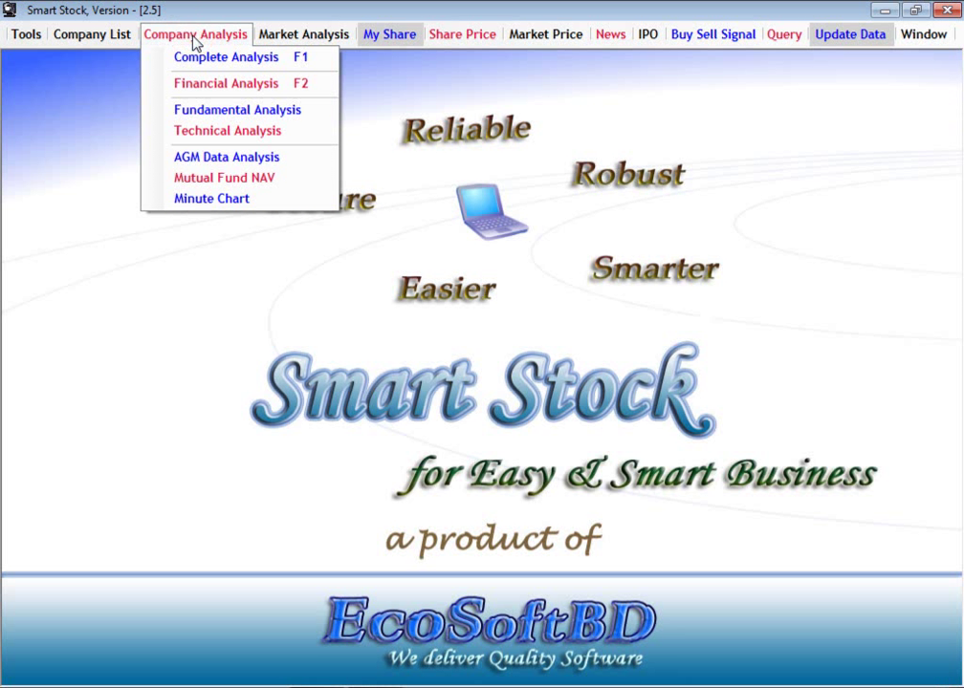
pyautogui.click(235, 86)
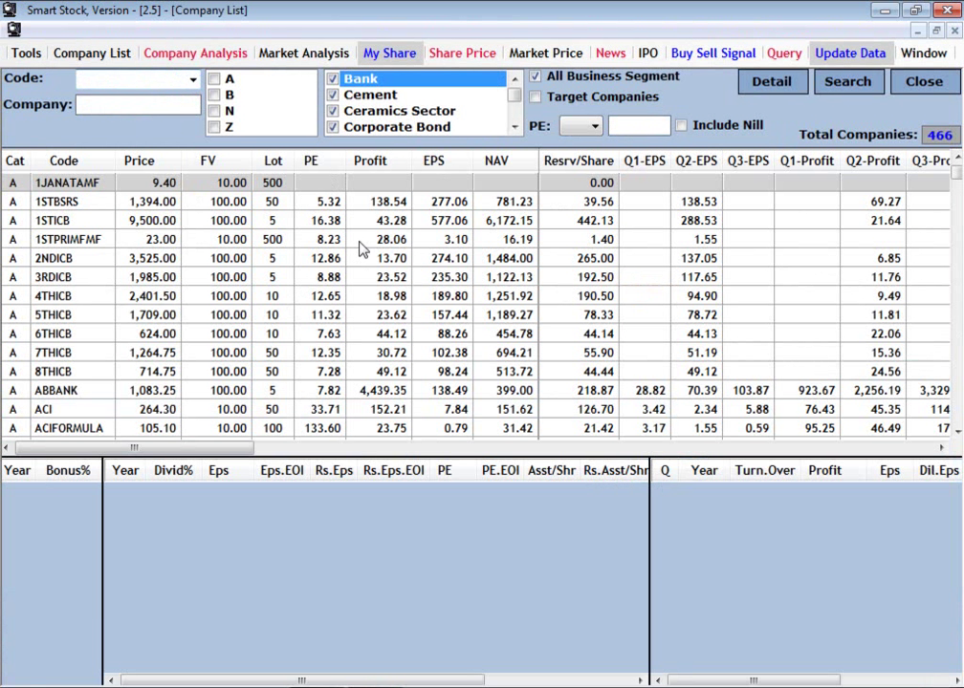
pyautogui.click(502, 318)
pyautogui.click(507, 373)
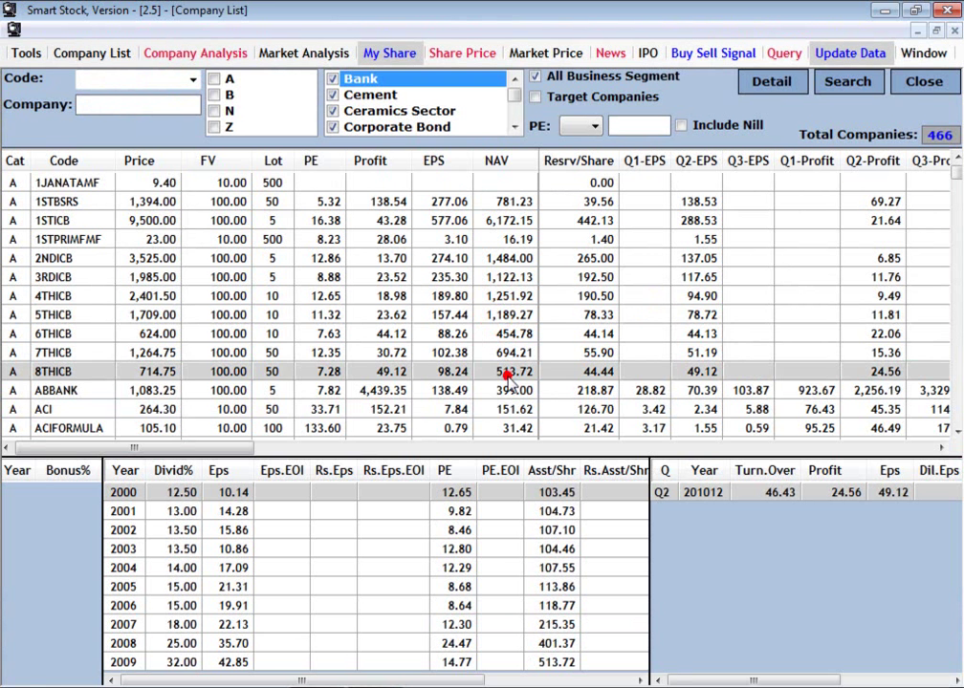
pyautogui.scroll(-1, 524, 368)
pyautogui.scroll(1, 527, 349)
pyautogui.moveTo(162, 448); pyautogui.dragTo(200, 457)
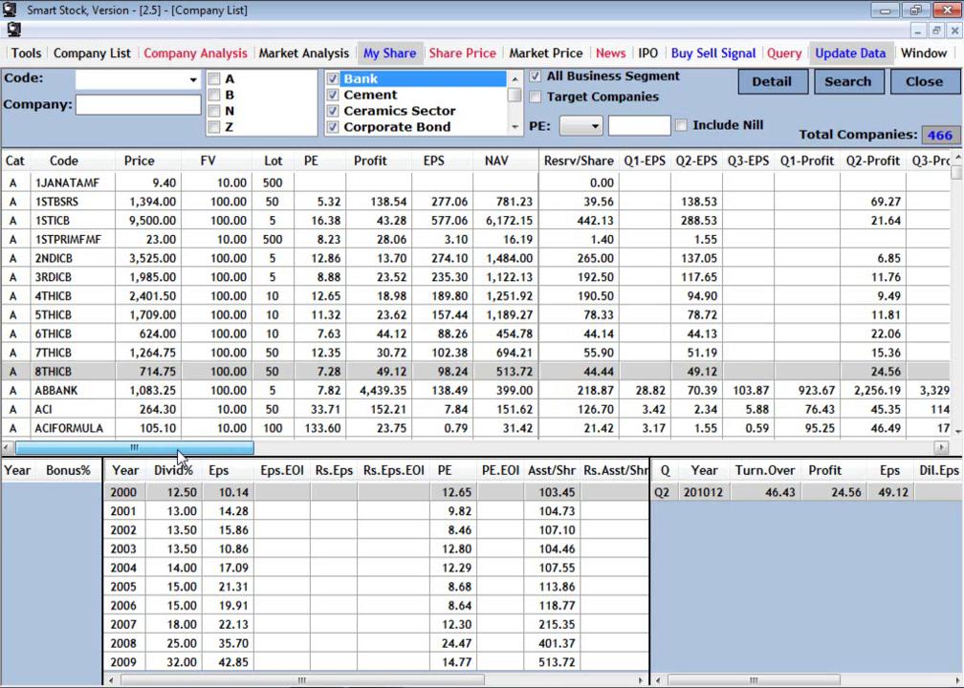
# Step: Select ABBANK in the company list and review its bonus history, yearly figures and quarterly figures
pyautogui.scroll(-1, 338, 381)
pyautogui.click(332, 330)
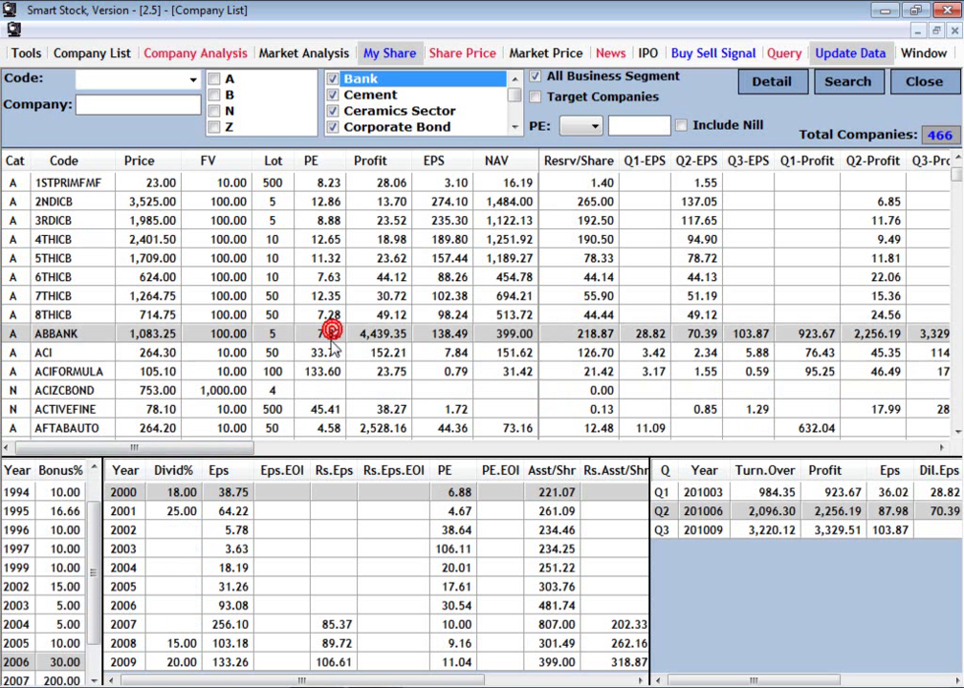
pyautogui.click(88, 529)
pyautogui.click(405, 533)
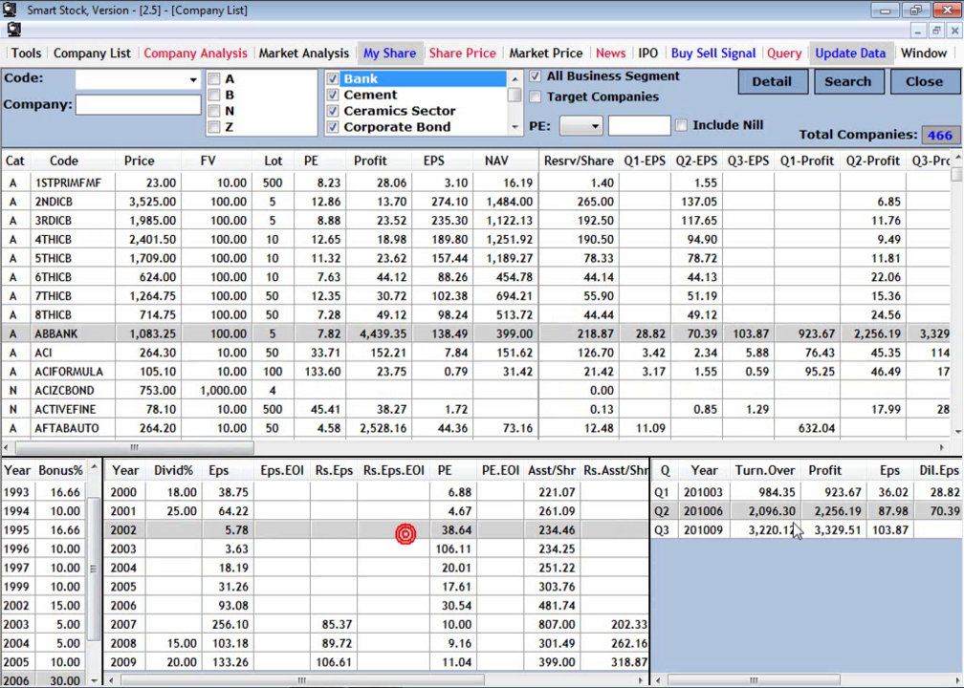
pyautogui.click(790, 532)
pyautogui.moveTo(761, 680)
pyautogui.mouseDown()
pyautogui.moveTo(870, 683)
pyautogui.moveTo(751, 682)
pyautogui.mouseUp()
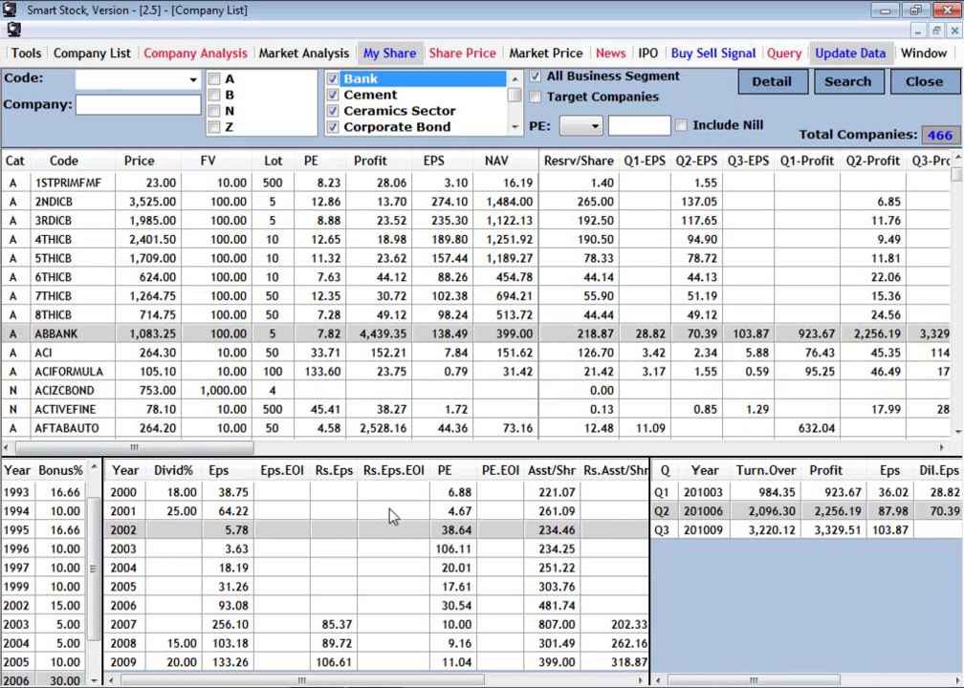
# Step: Browse the figures of ACI, ACIFORMULA, ACIZCBOND, ACTIVEFINE, 8THICB and ABBANK in the list, ending on ACI
pyautogui.click(381, 353)
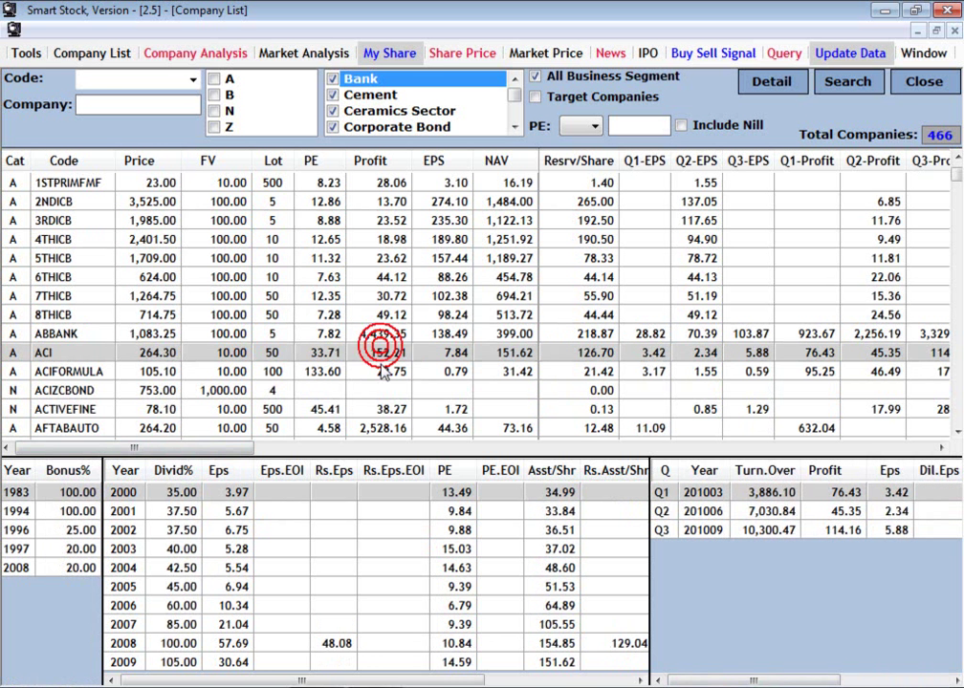
pyautogui.click(380, 371)
pyautogui.click(379, 391)
pyautogui.click(371, 408)
pyautogui.click(371, 352)
pyautogui.click(363, 318)
pyautogui.click(361, 333)
pyautogui.press('Down')
pyautogui.press('Down')
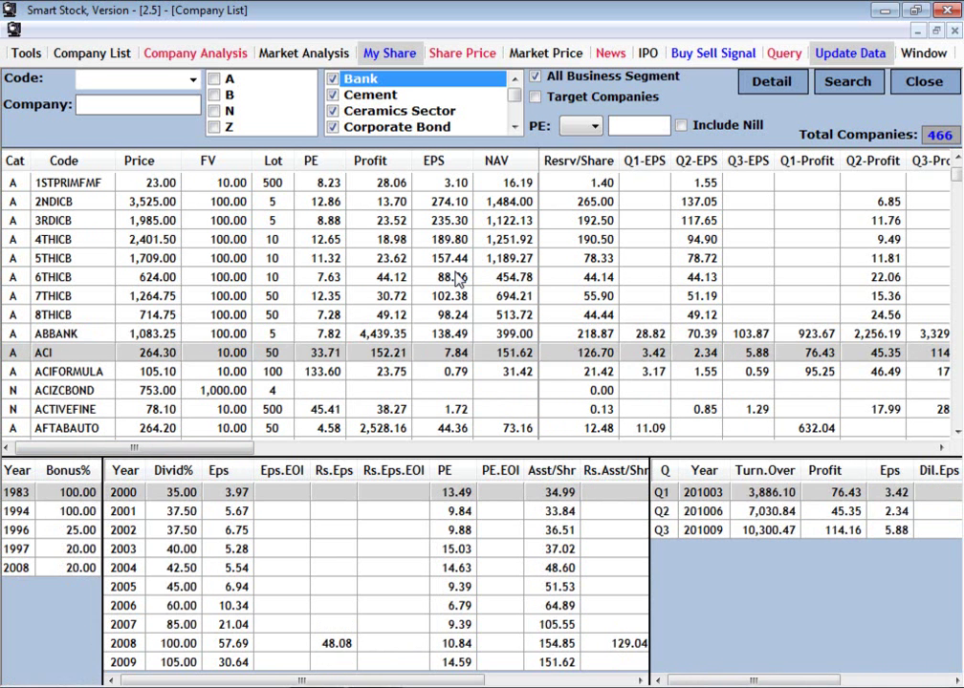
pyautogui.press('Up')
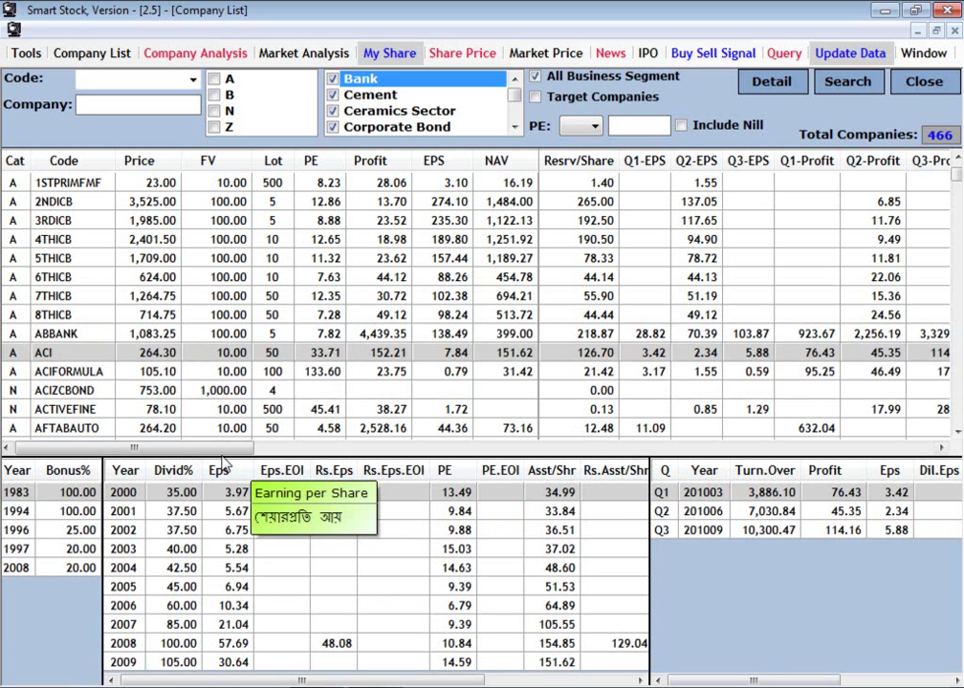
# Step: Display the figures of 4THICB, followed by those of 1STBSRS near the start of the list
pyautogui.click(374, 237)
pyautogui.scroll(1, 495, 260)
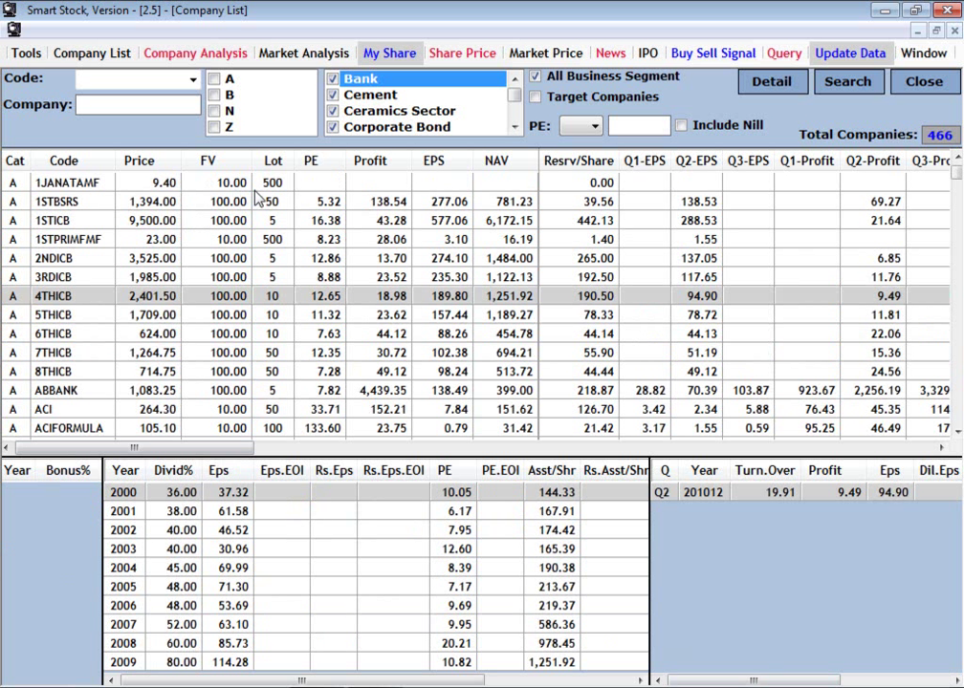
pyautogui.click(323, 203)
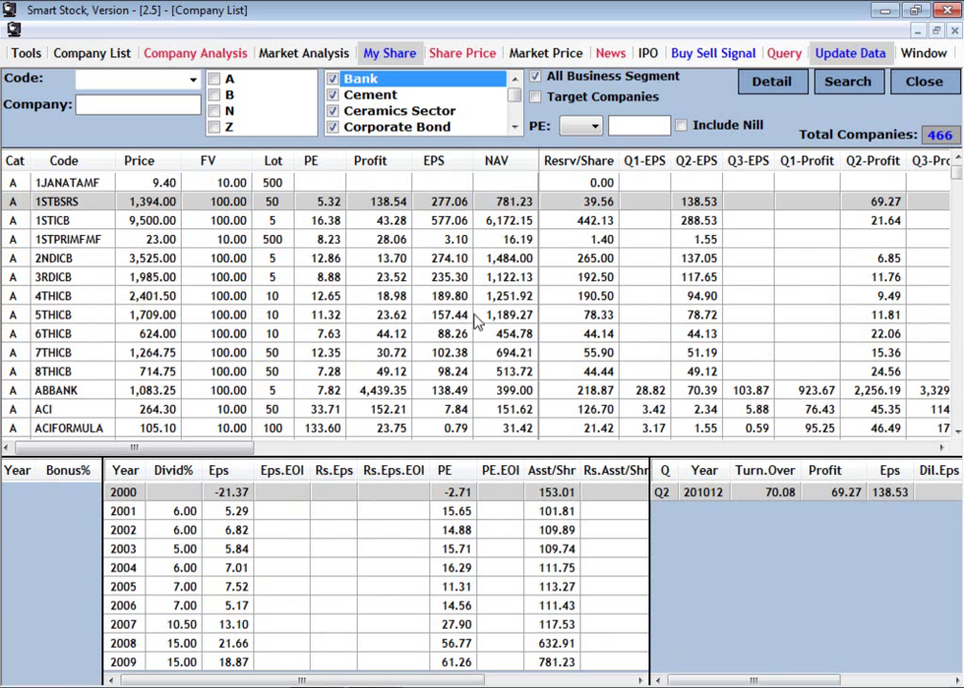
# Step: Examine the list's columns from quarterly EPS and profit through capital, shareholding, AGM and period-end dates to the company name
pyautogui.click(278, 446)
pyautogui.click(268, 444)
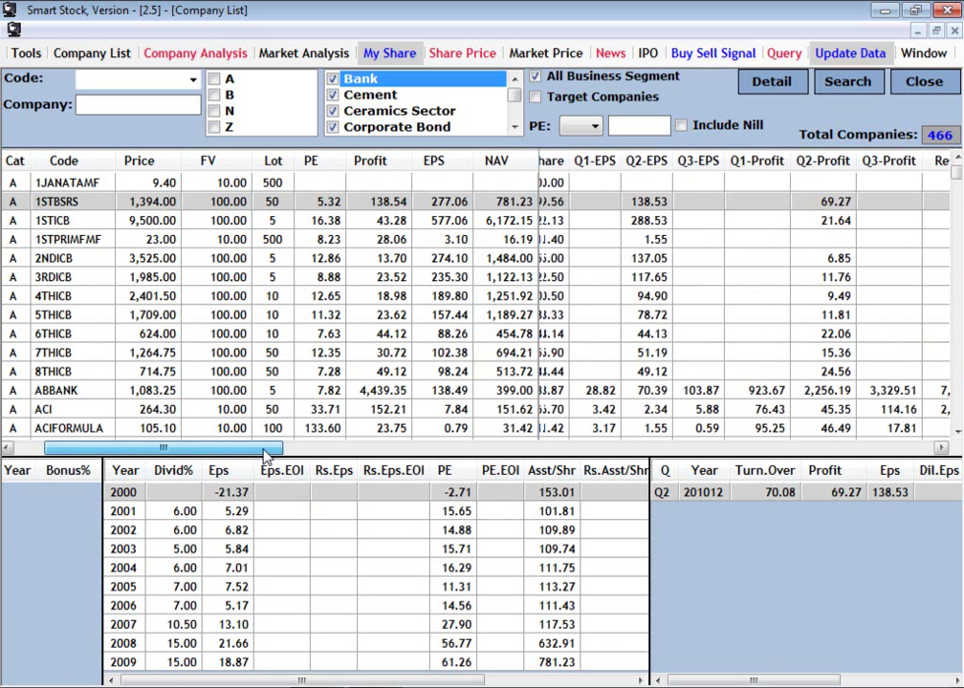
pyautogui.moveTo(225, 452); pyautogui.dragTo(270, 454)
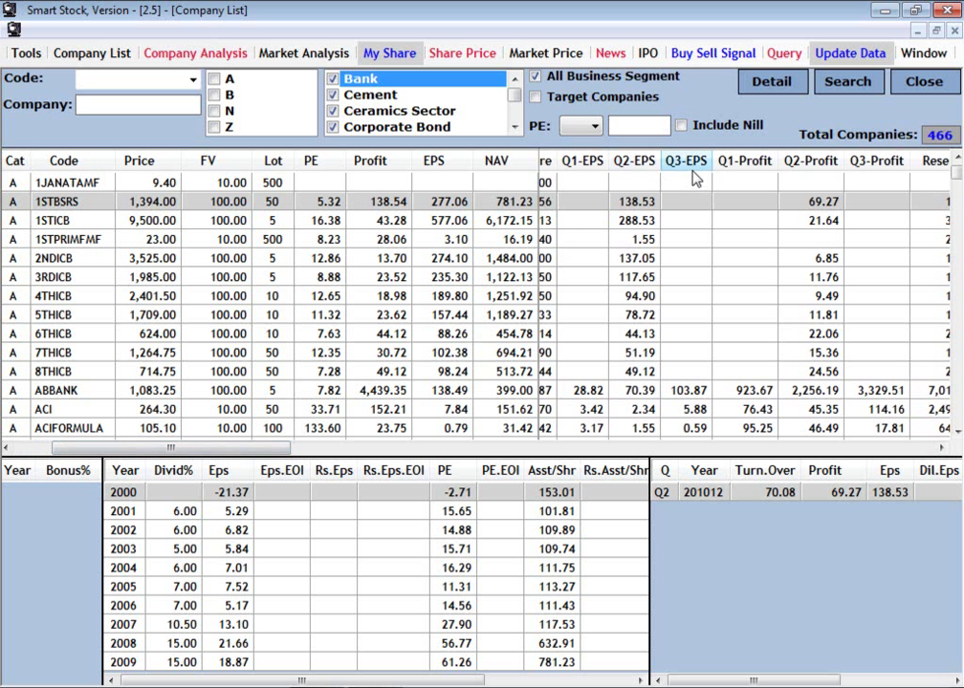
pyautogui.moveTo(261, 449); pyautogui.dragTo(472, 448)
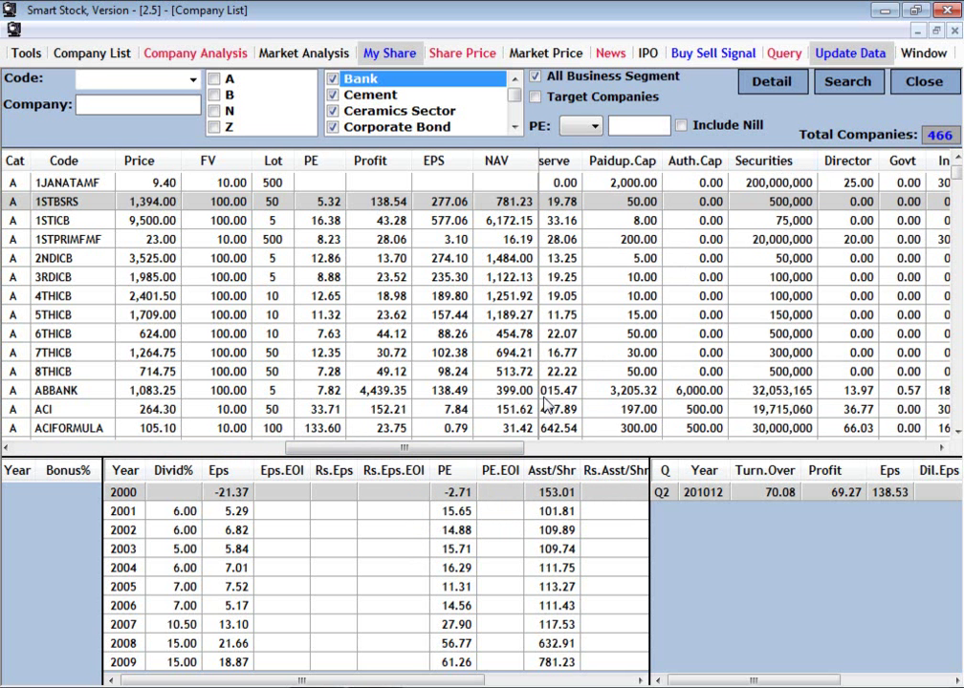
pyautogui.moveTo(389, 447); pyautogui.dragTo(523, 448)
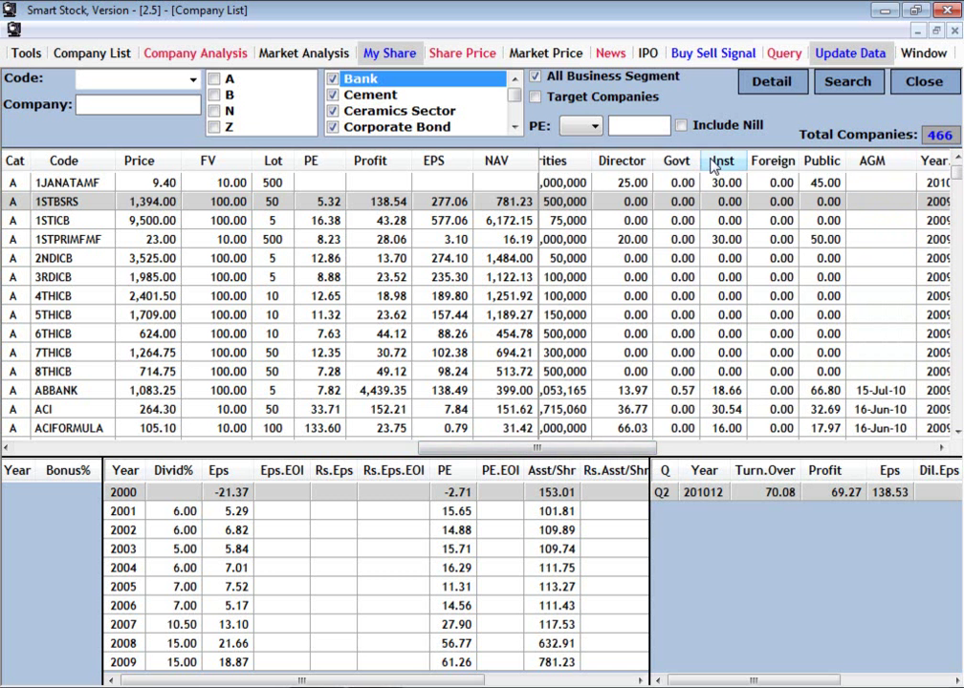
pyautogui.moveTo(611, 448); pyautogui.dragTo(699, 564)
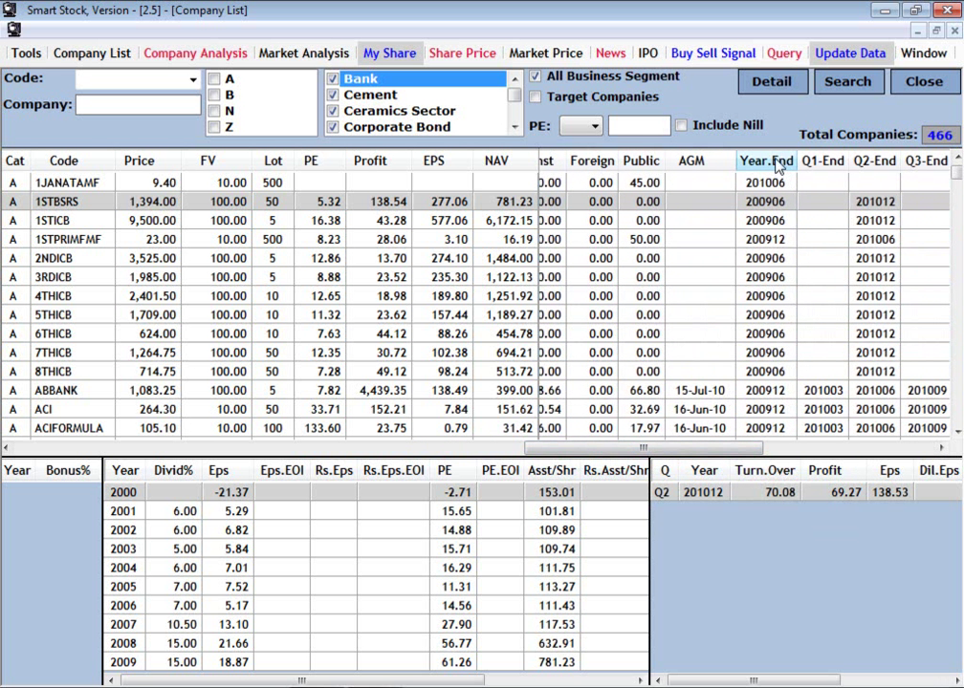
pyautogui.moveTo(668, 451); pyautogui.dragTo(753, 465)
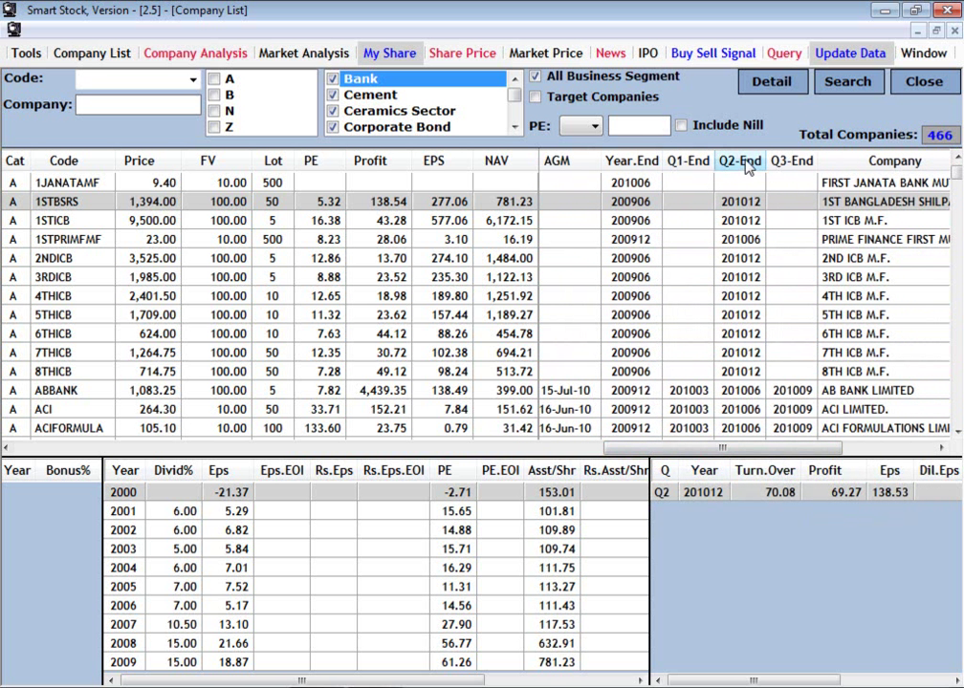
pyautogui.moveTo(736, 451); pyautogui.dragTo(112, 432)
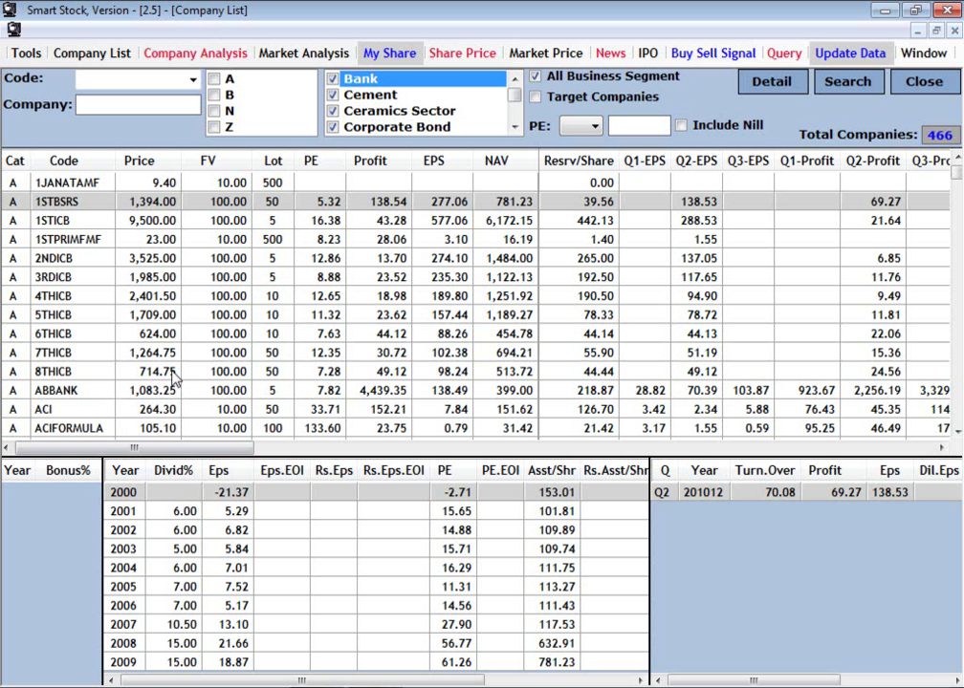
# Step: Recheck the Reserve, paid-up capital and Securities columns, and return to the 1STBSRS row at the first columns
pyautogui.moveTo(53, 446); pyautogui.dragTo(284, 421)
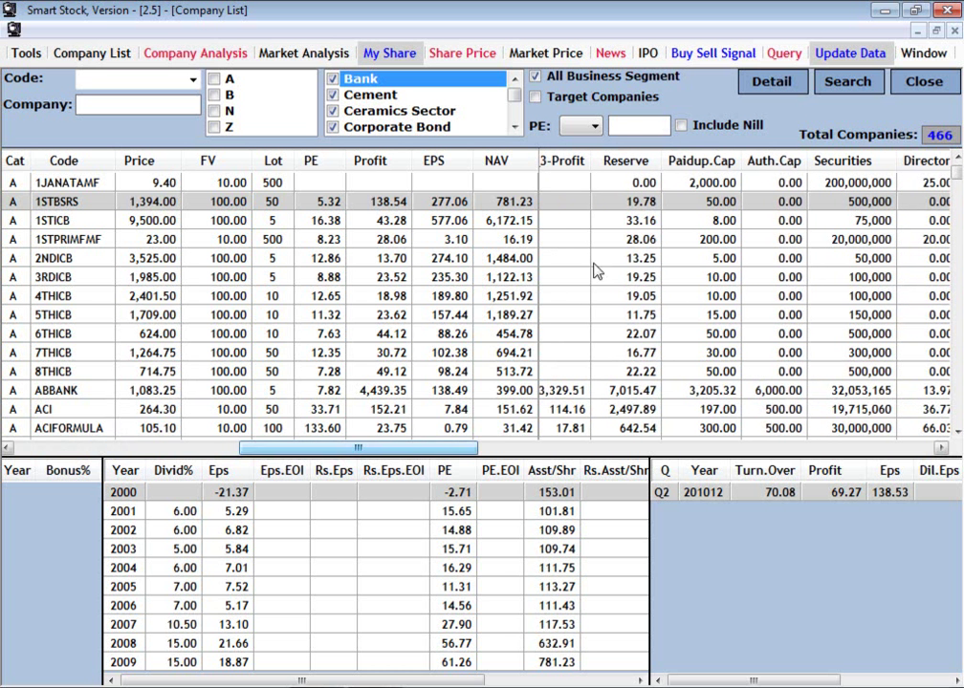
pyautogui.moveTo(400, 454); pyautogui.dragTo(110, 450)
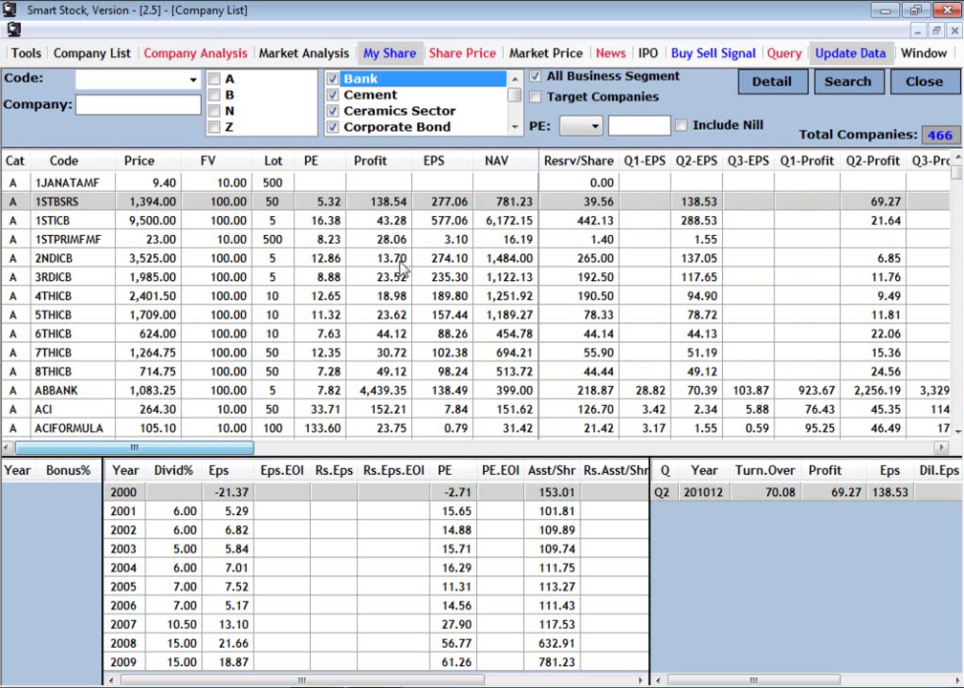
pyautogui.click(365, 219)
pyautogui.click(368, 205)
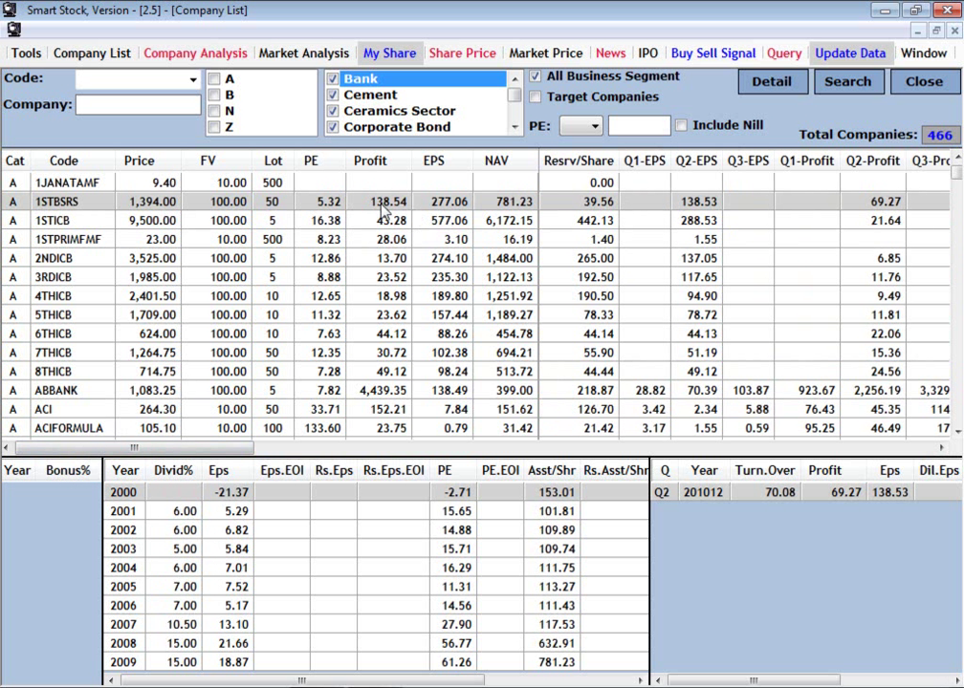
# Step: Sort the company list by Profit in descending order
pyautogui.click(369, 186)
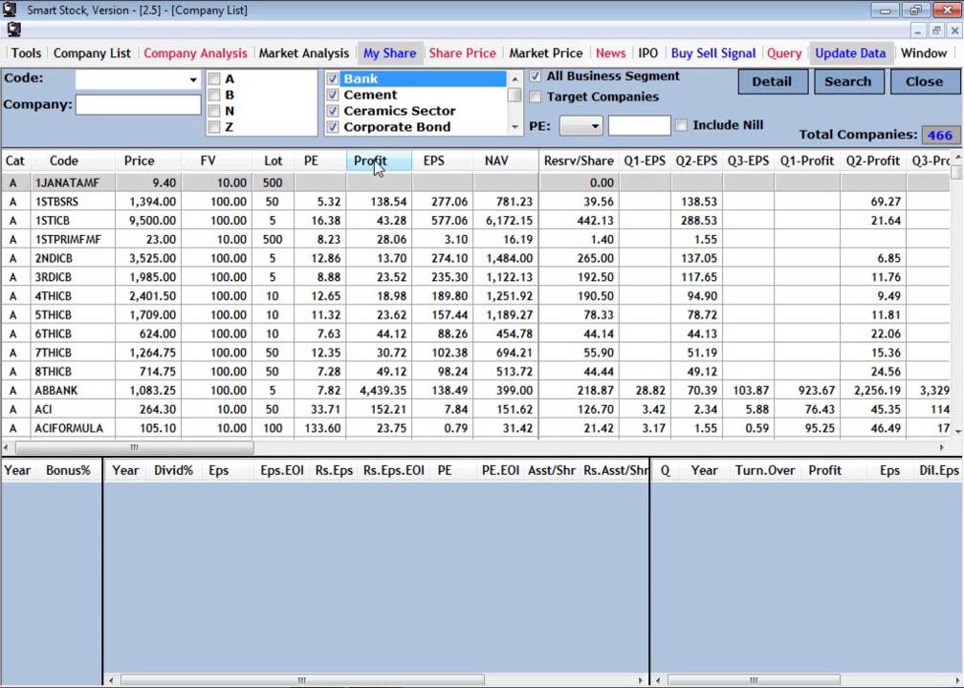
pyautogui.click(375, 164)
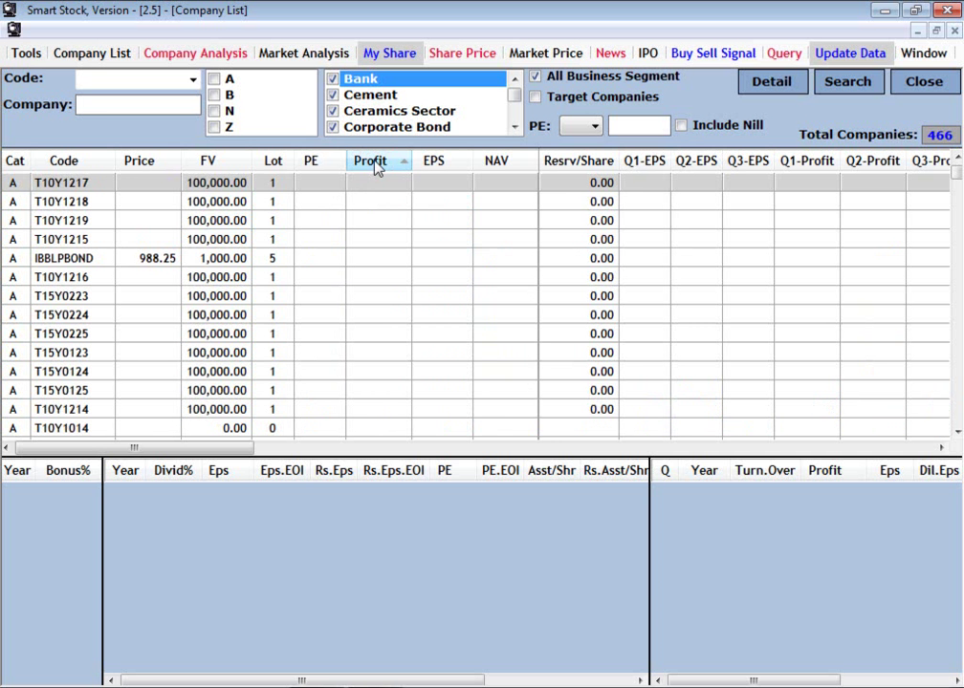
pyautogui.click(375, 165)
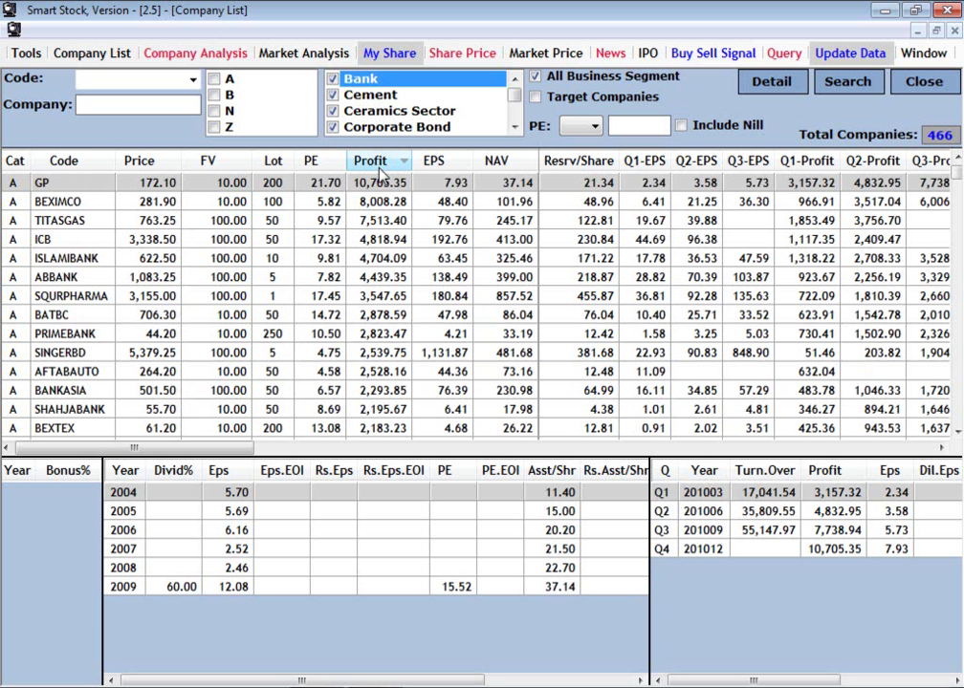
pyautogui.click(385, 209)
pyautogui.click(383, 189)
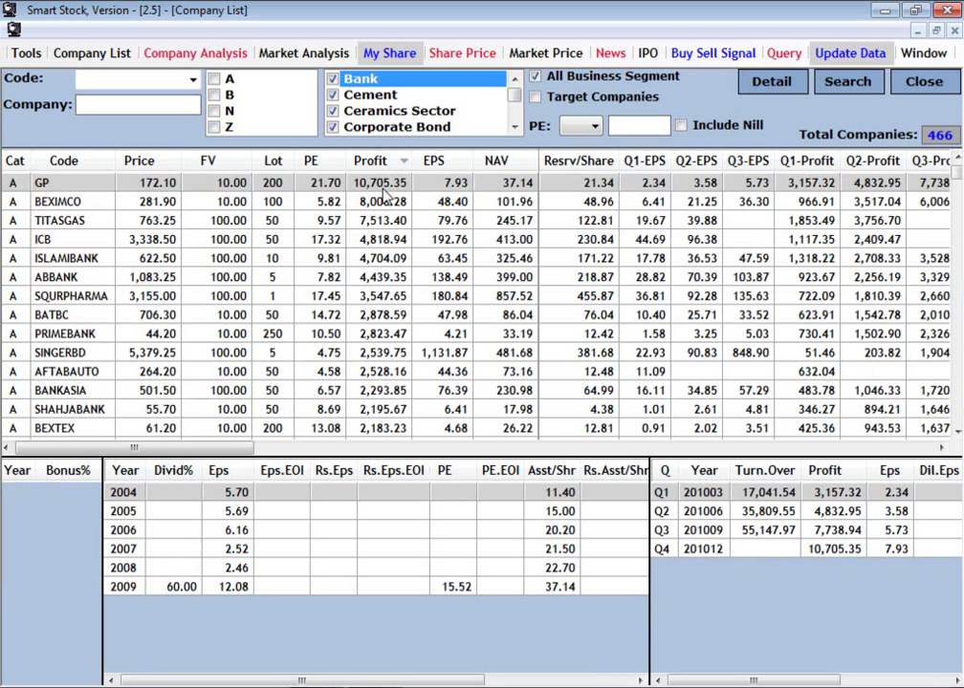
# Step: Browse the figures of BEXIMCO, TITASGAS, ICB, ISLAMIBANK and ABBANK in the profit-sorted list
pyautogui.click(371, 201)
pyautogui.click(372, 220)
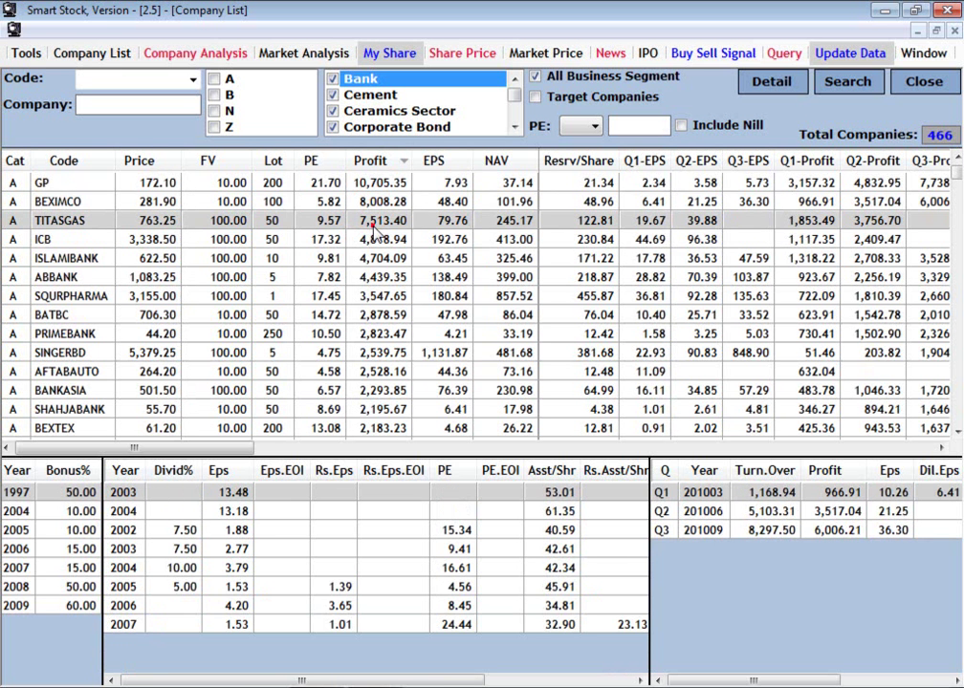
pyautogui.click(373, 239)
pyautogui.click(377, 258)
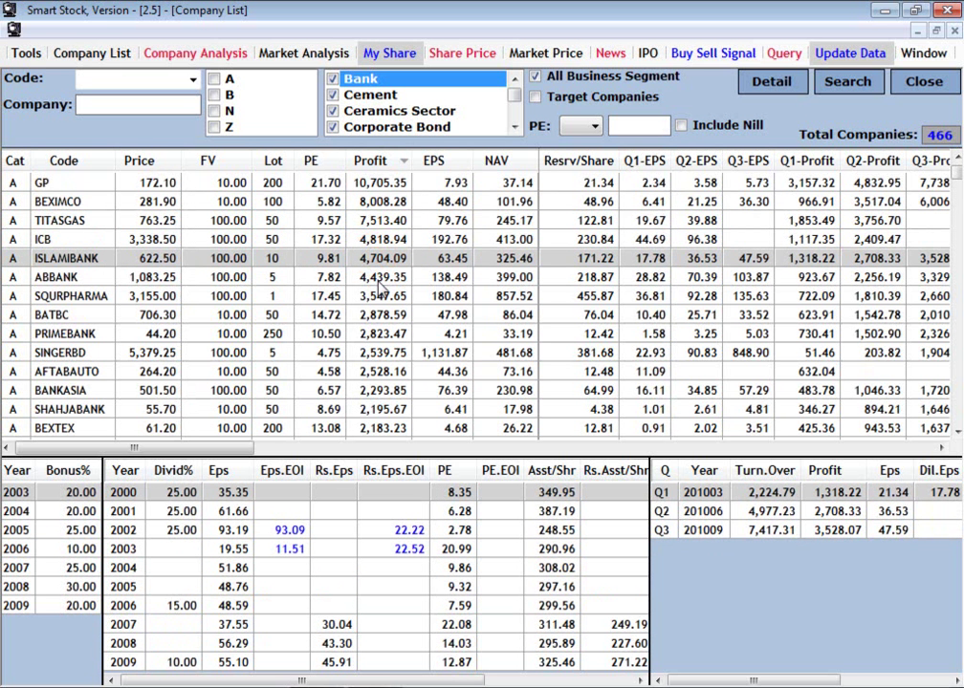
pyautogui.click(378, 277)
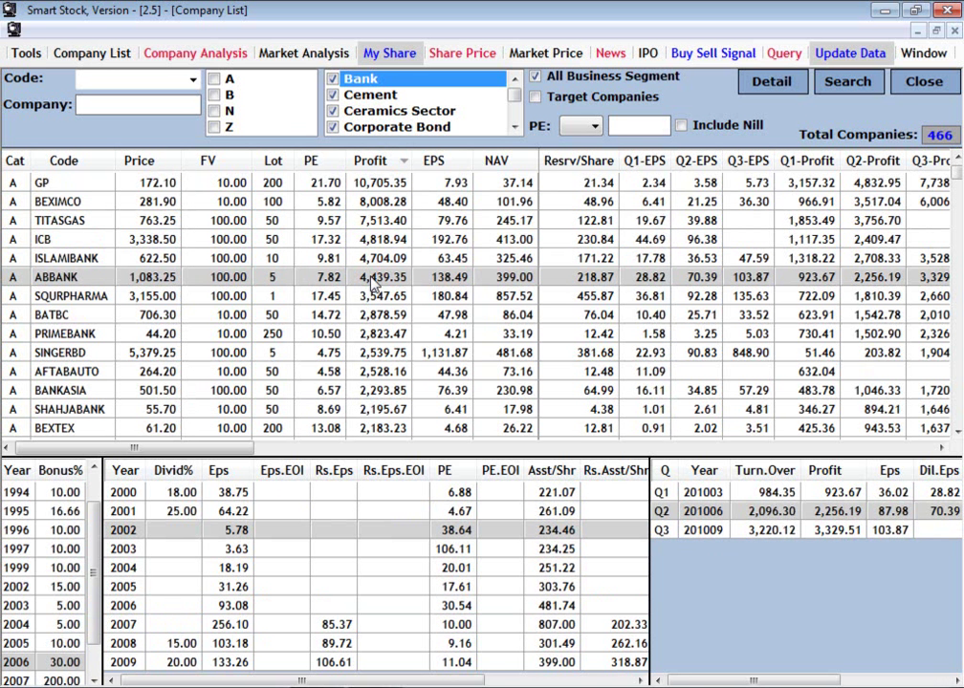
# Step: Sort the list by EPS in descending order and view the figures of 1STICB, RENATA, 1STBSRS and GEMINISEA
pyautogui.click(449, 165)
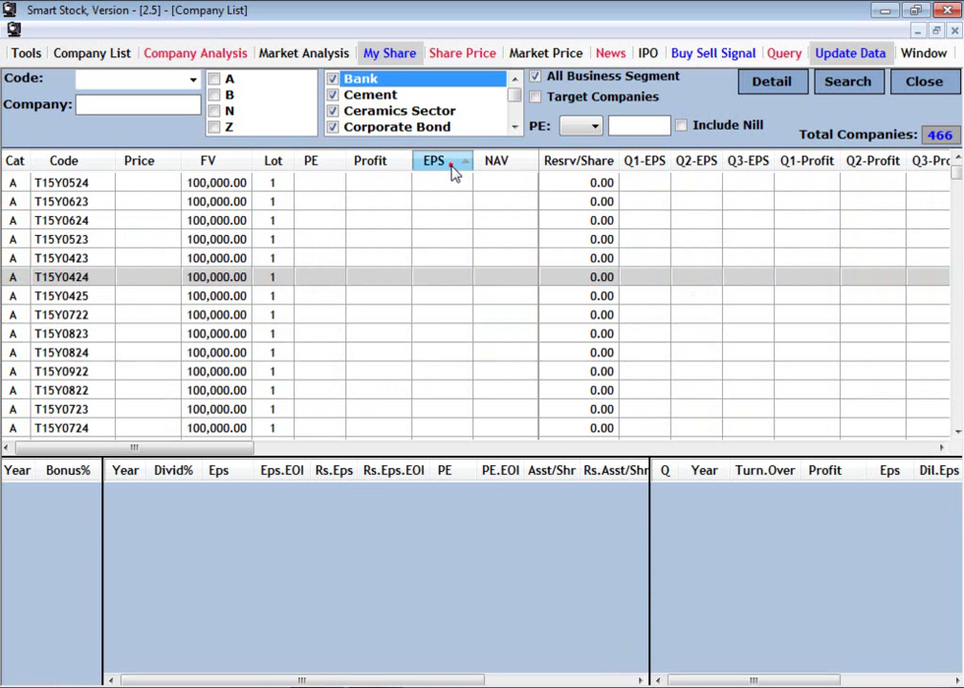
pyautogui.click(453, 165)
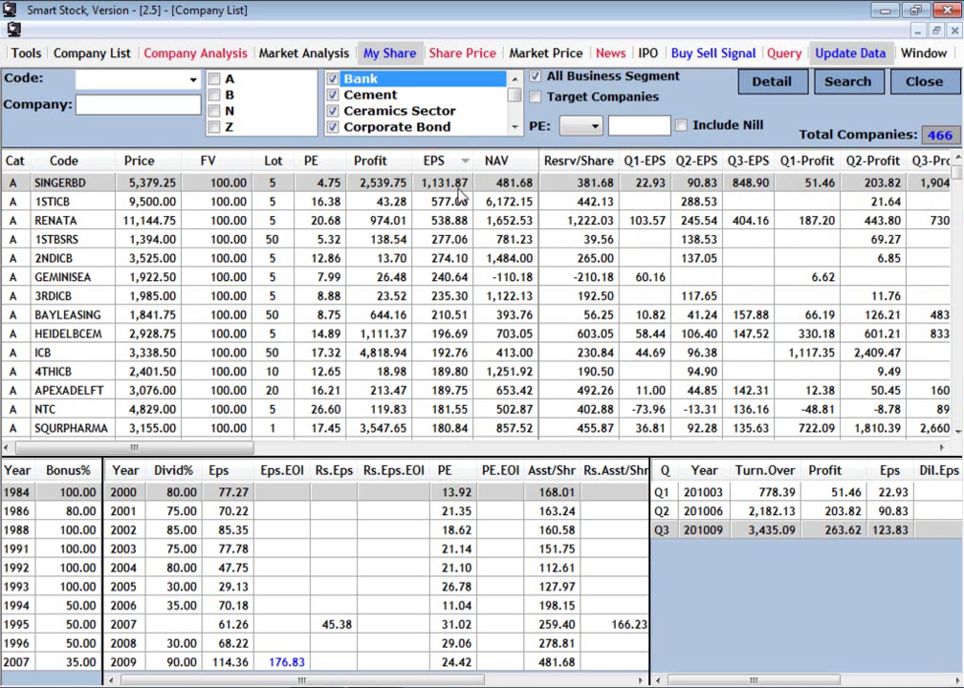
pyautogui.click(441, 202)
pyautogui.click(432, 221)
pyautogui.click(441, 241)
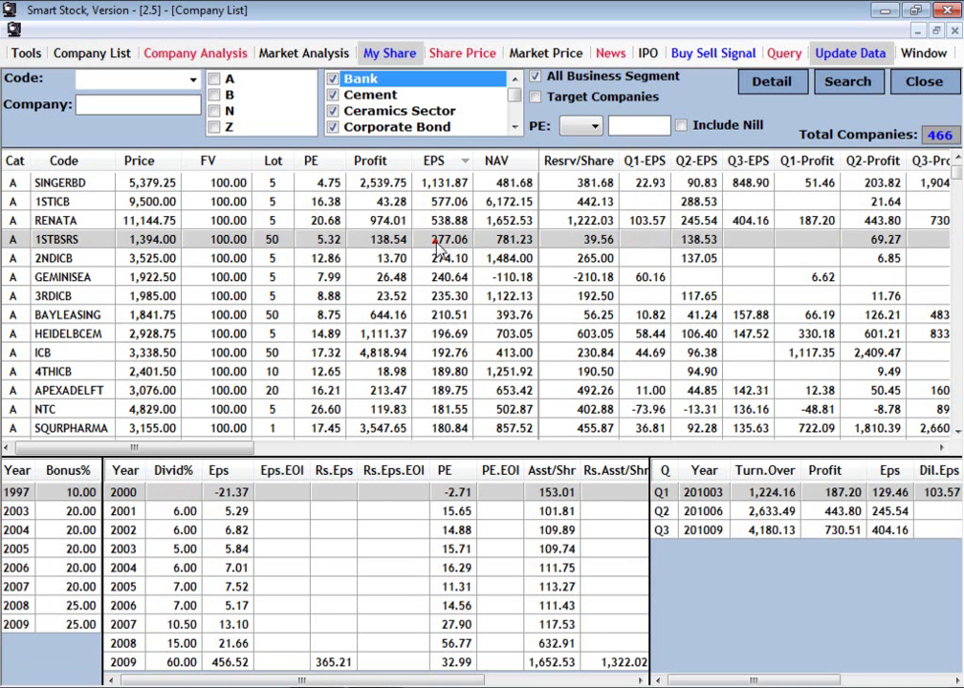
pyautogui.click(440, 274)
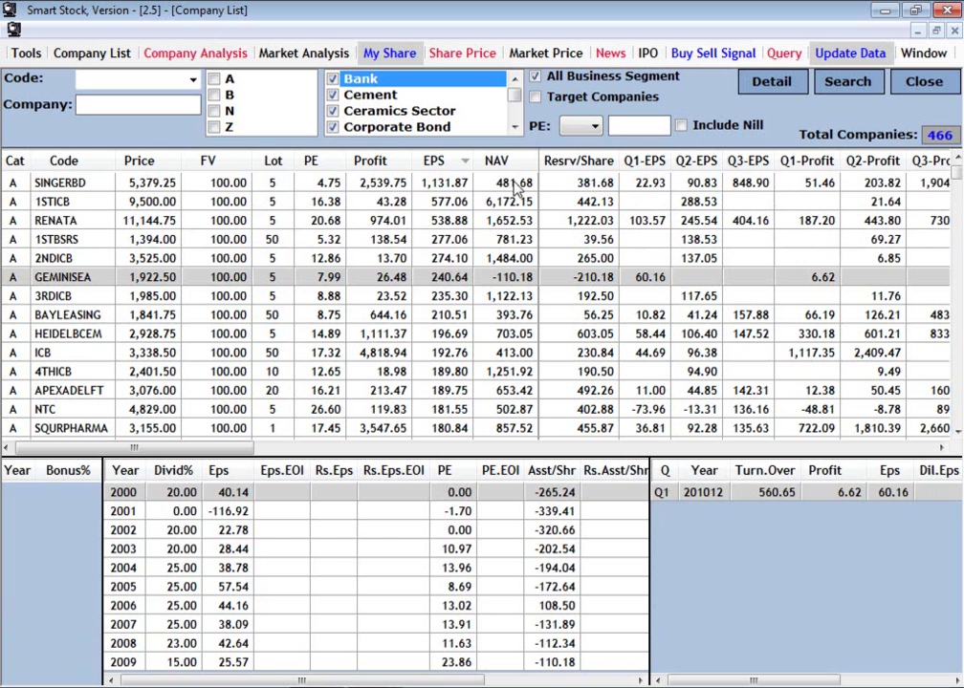
# Step: Sort the list by NAV in descending order and view the figures of ENGINEER and SONALIANSH
pyautogui.click(507, 162)
pyautogui.click(507, 162)
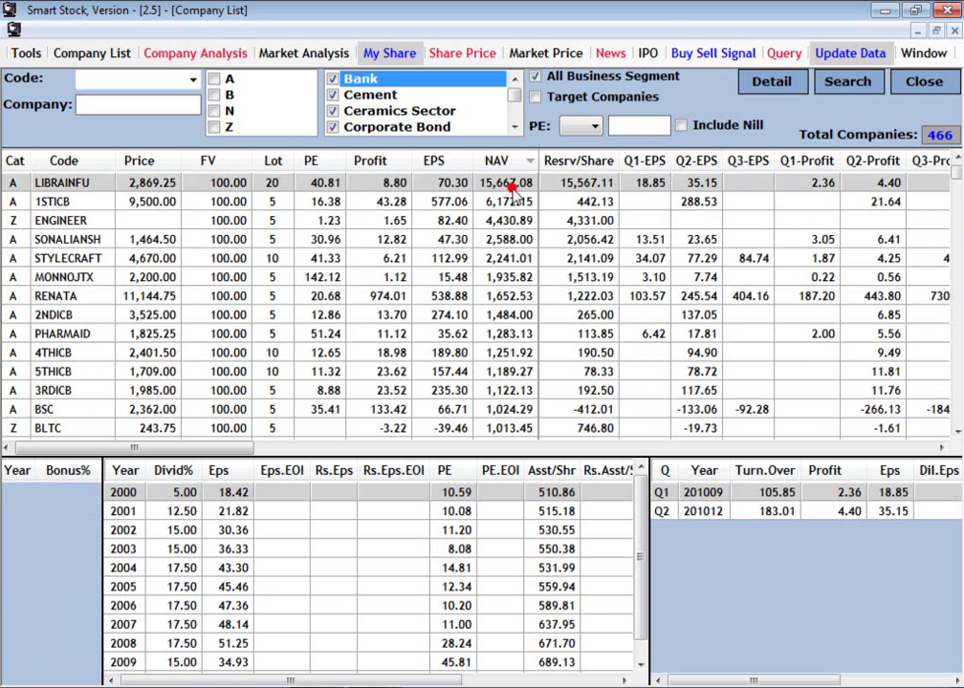
pyautogui.click(508, 221)
pyautogui.click(500, 238)
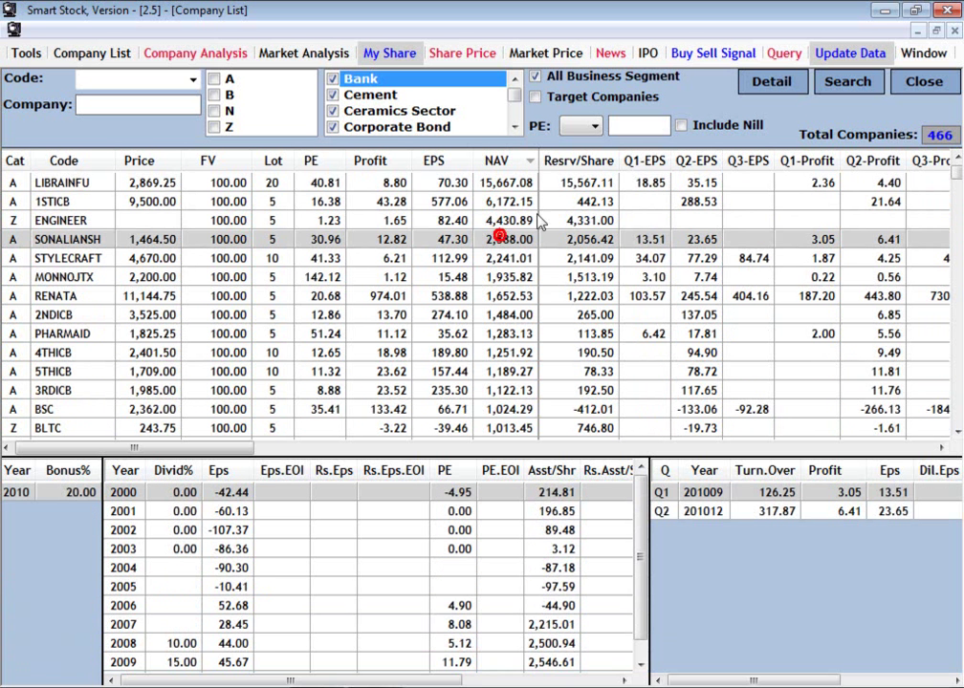
# Step: Sort the list in descending order by reserve per share, followed by Q1-EPS
pyautogui.click(580, 162)
pyautogui.click(579, 161)
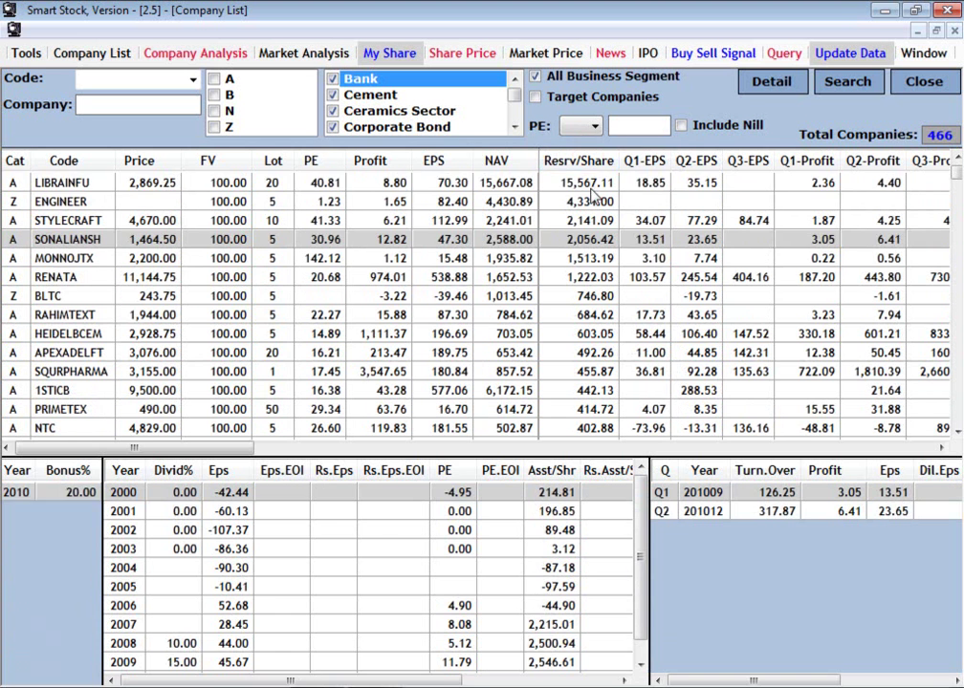
pyautogui.click(626, 187)
pyautogui.click(646, 160)
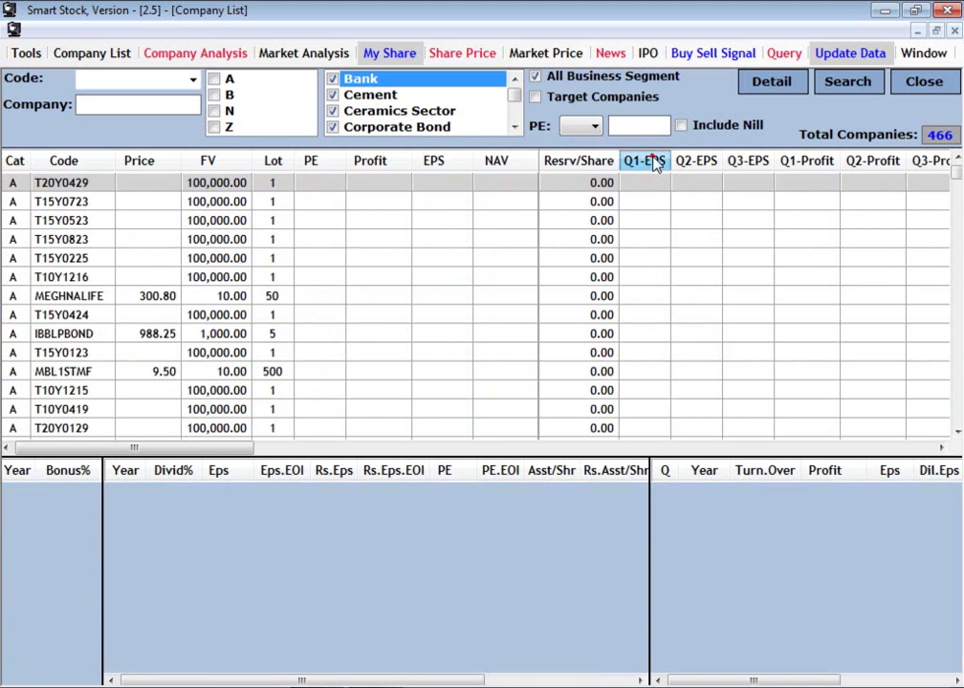
pyautogui.click(654, 162)
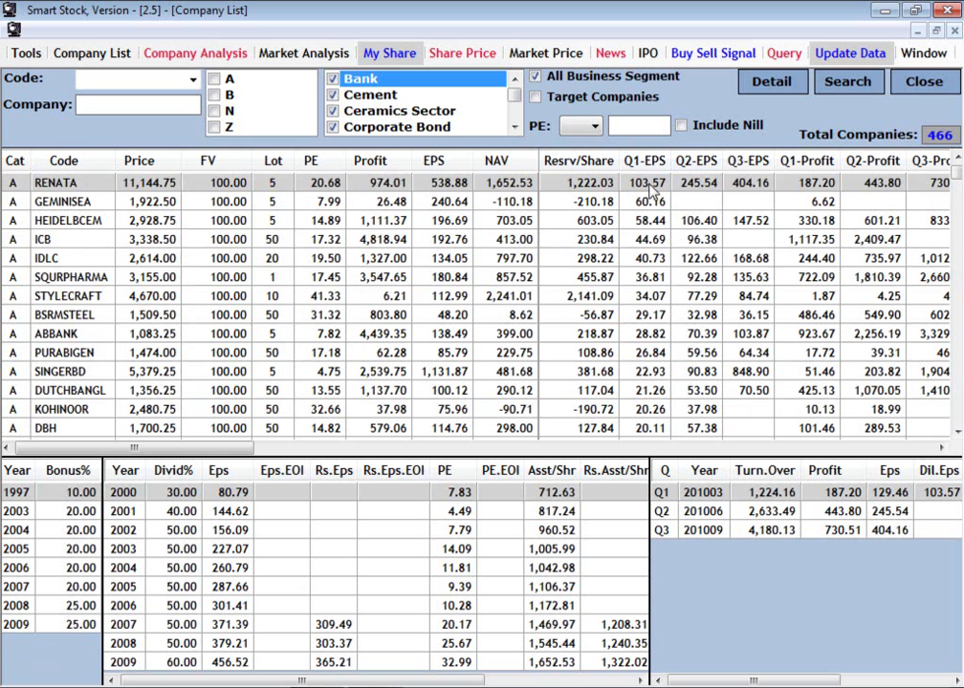
# Step: Sort the list by Reserve in descending order and view the figures of ISLAMIBANK, TITASGAS, SQURPHARMA and BEXIMCO
pyautogui.moveTo(247, 447); pyautogui.dragTo(431, 450)
pyautogui.click(692, 162)
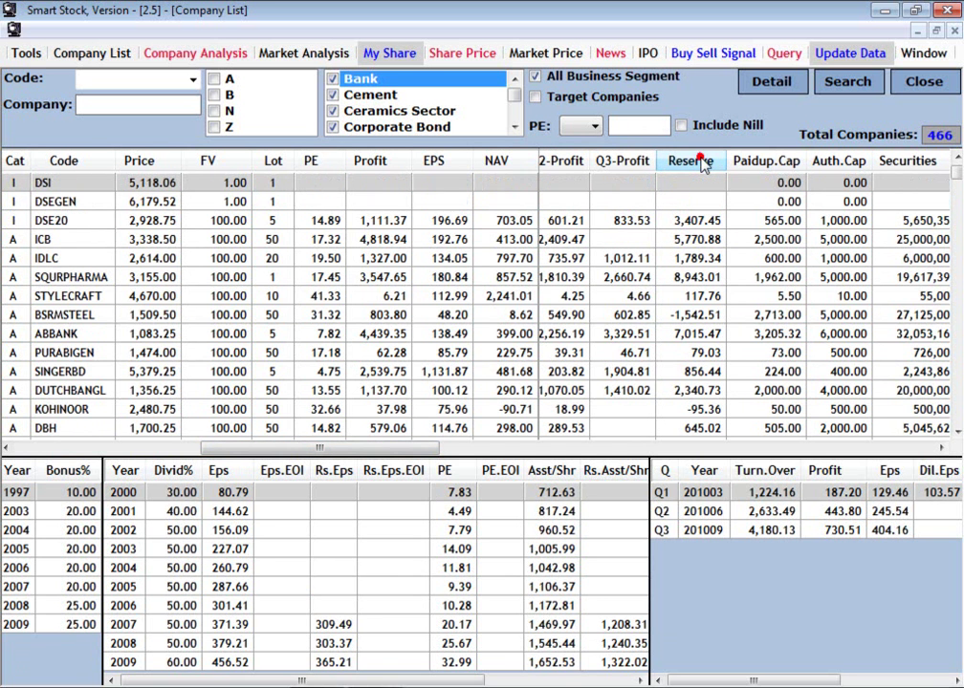
pyautogui.click(692, 162)
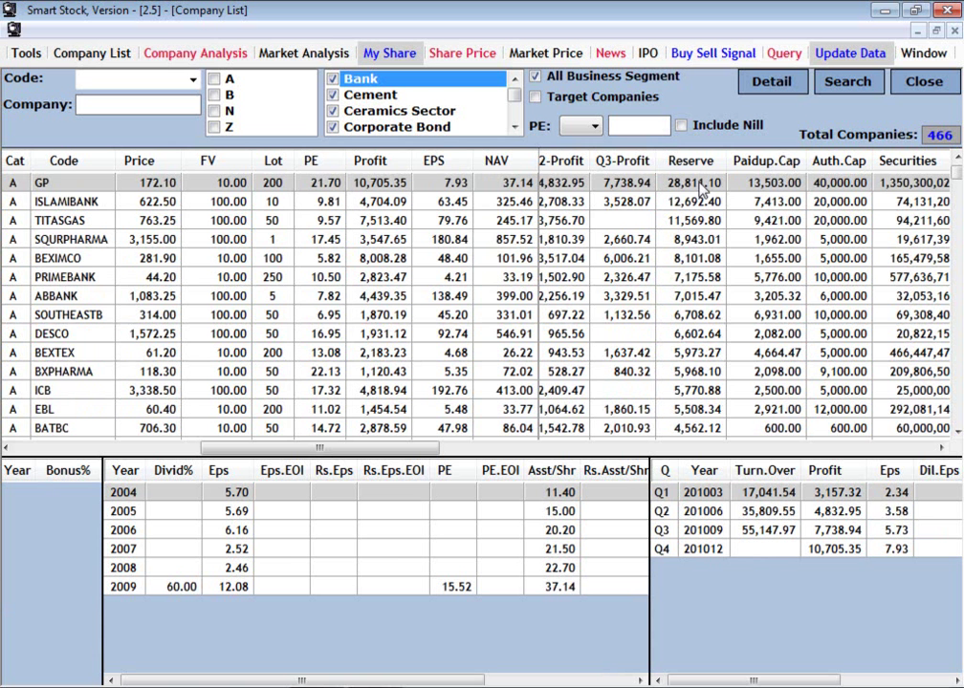
pyautogui.click(699, 201)
pyautogui.click(697, 220)
pyautogui.click(697, 239)
pyautogui.click(697, 258)
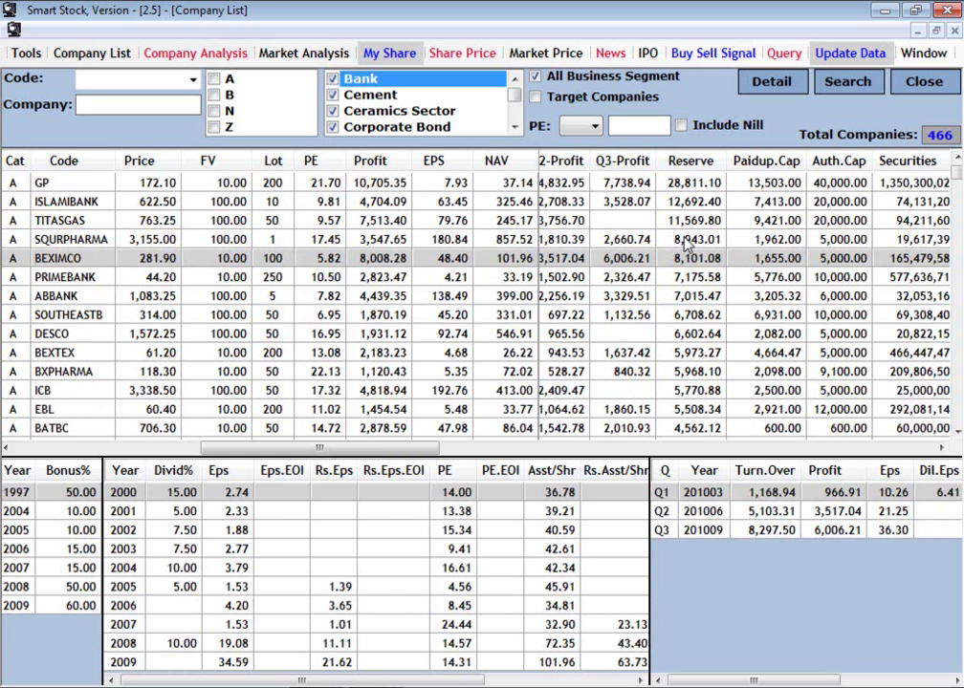
# Step: Sort the list in descending order by paid-up capital, authorised capital and Securities in turn
pyautogui.hscroll(1, 574, 306)
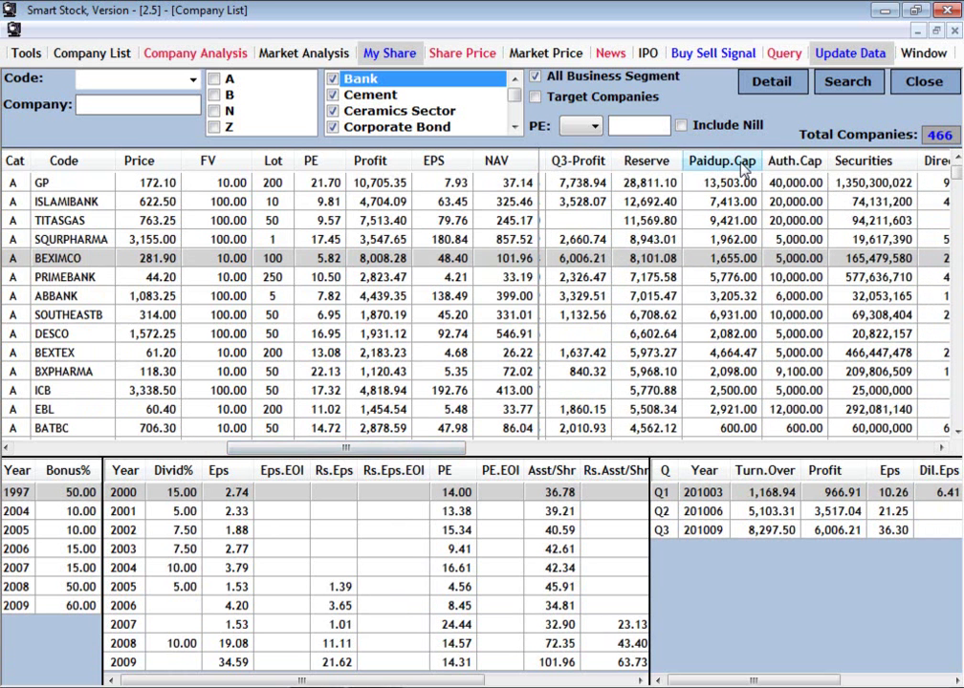
pyautogui.click(742, 164)
pyautogui.click(744, 165)
pyautogui.click(808, 162)
pyautogui.click(809, 163)
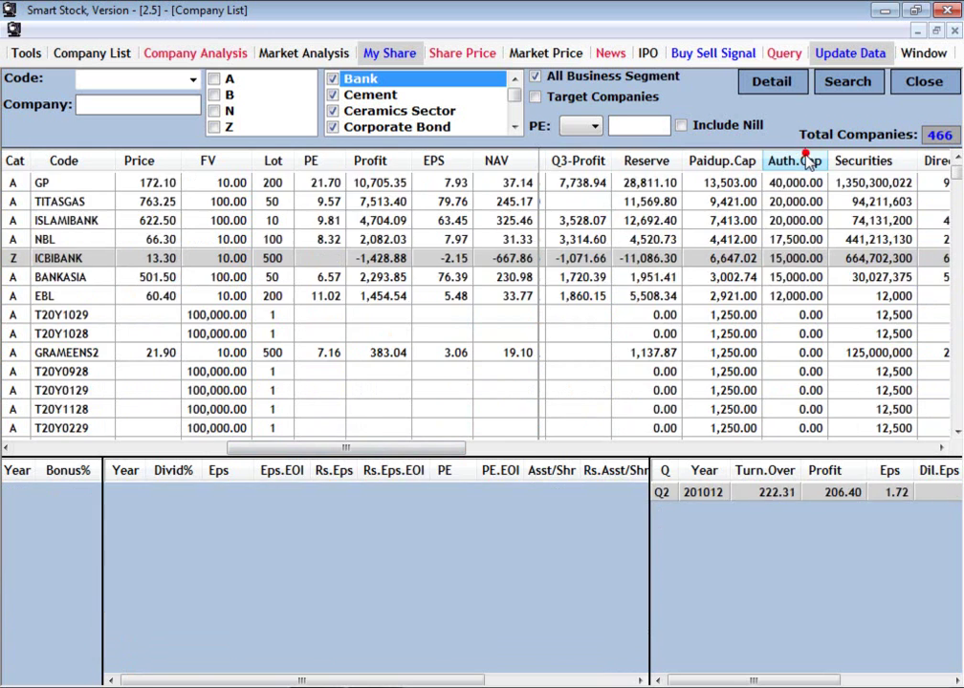
pyautogui.click(872, 163)
pyautogui.click(873, 162)
# Step: Sort the list by Director shareholding in descending order and view the figures of BERGERPBL, TBL, NHFIL, MARICO and GP
pyautogui.moveTo(406, 454); pyautogui.dragTo(583, 451)
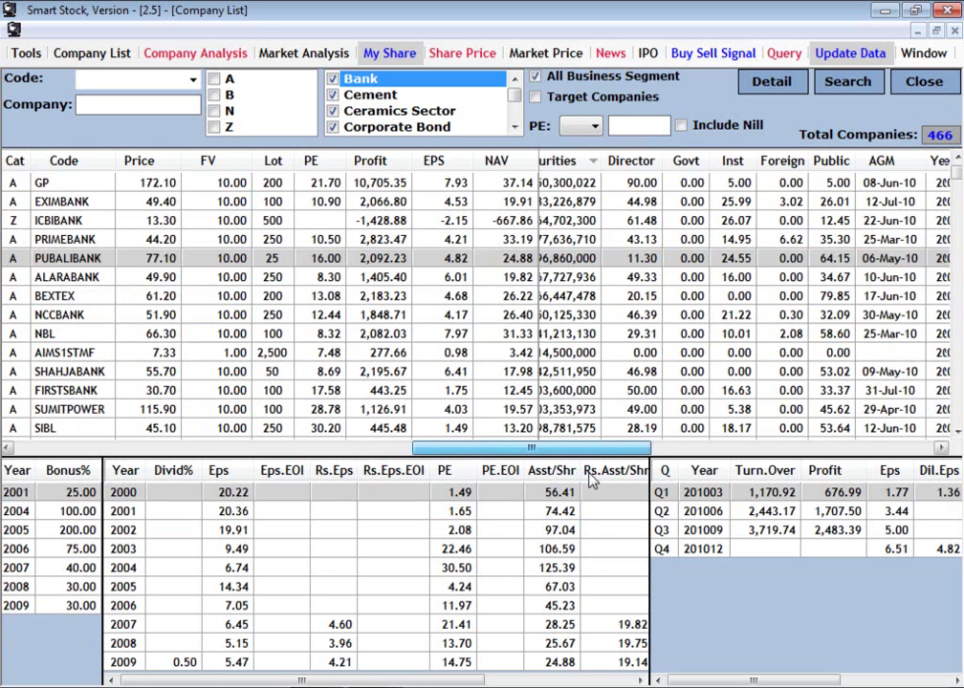
pyautogui.click(635, 163)
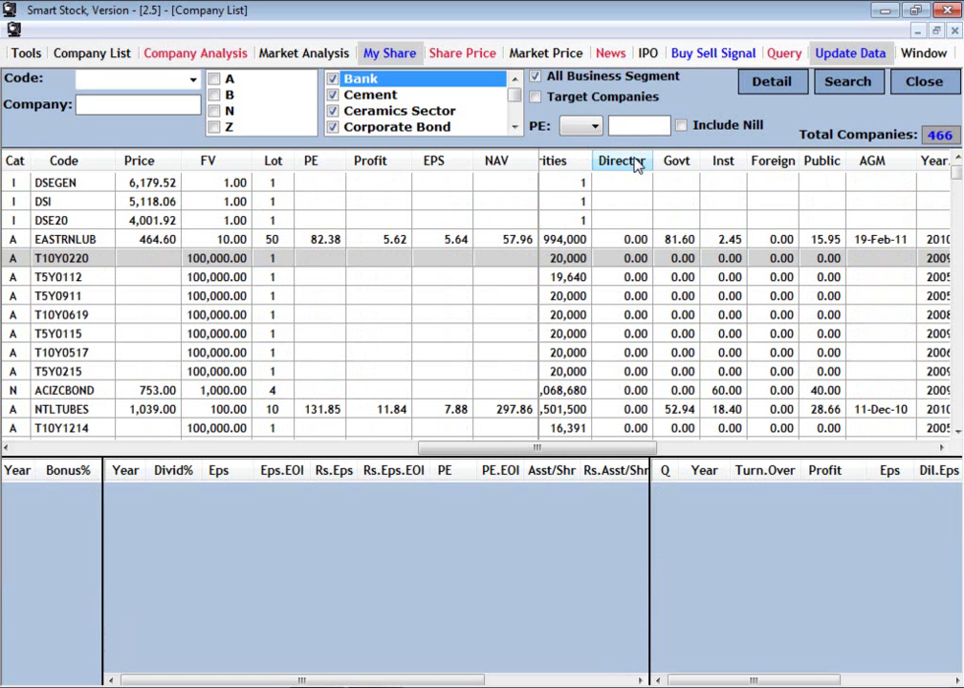
pyautogui.click(635, 163)
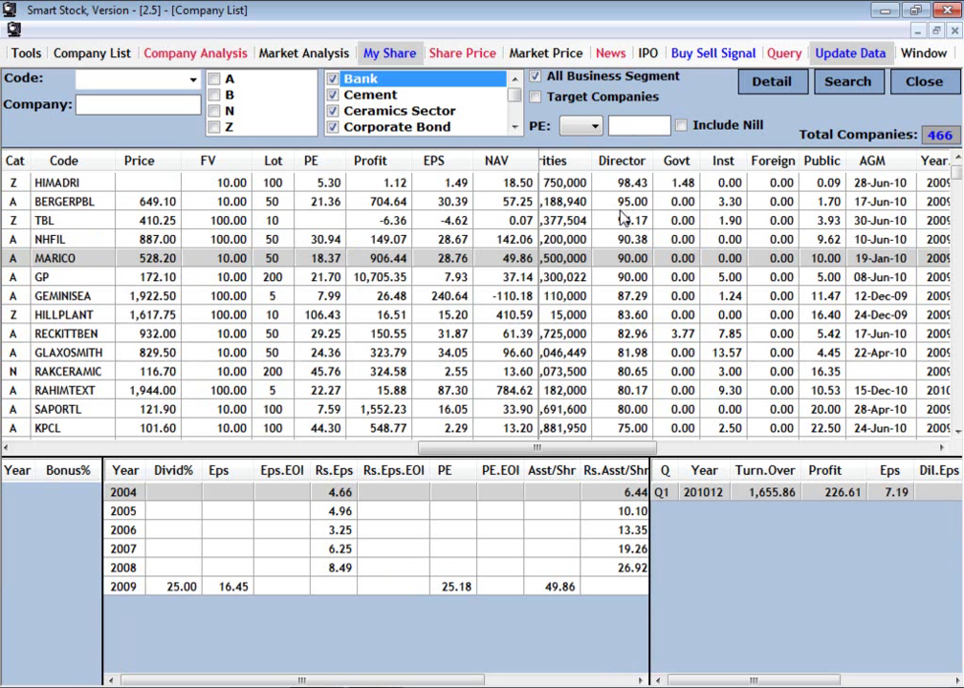
pyautogui.click(624, 201)
pyautogui.click(622, 220)
pyautogui.click(622, 241)
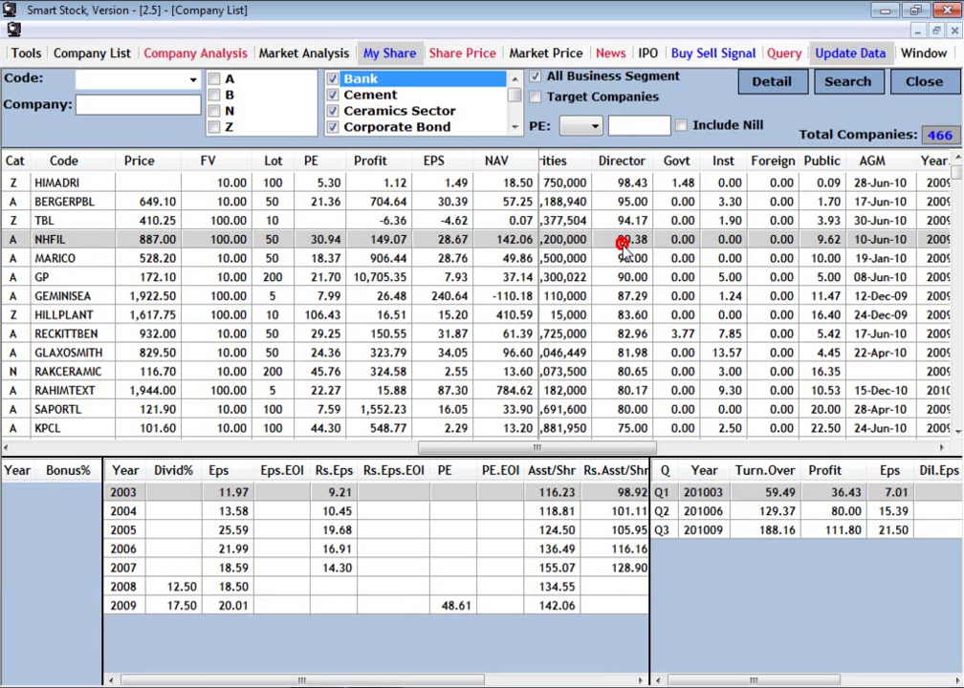
pyautogui.click(622, 258)
pyautogui.click(625, 278)
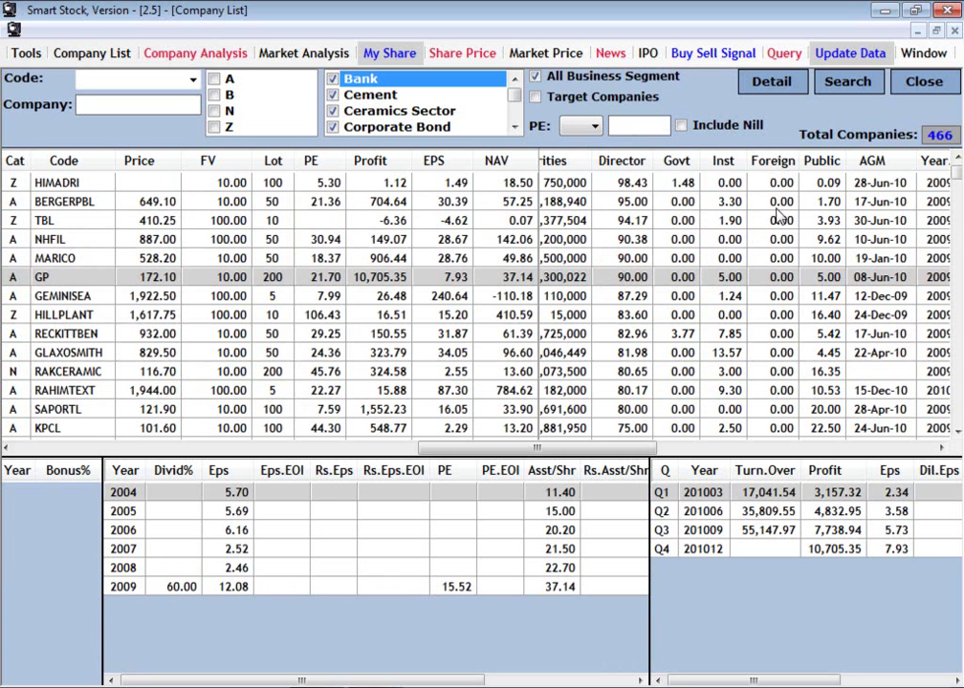
# Step: Sort the list by Public shareholding in descending order and view the figures of IBBLPBOND, ICB1STNRB and ICBISLAMIC
pyautogui.click(819, 159)
pyautogui.click(824, 160)
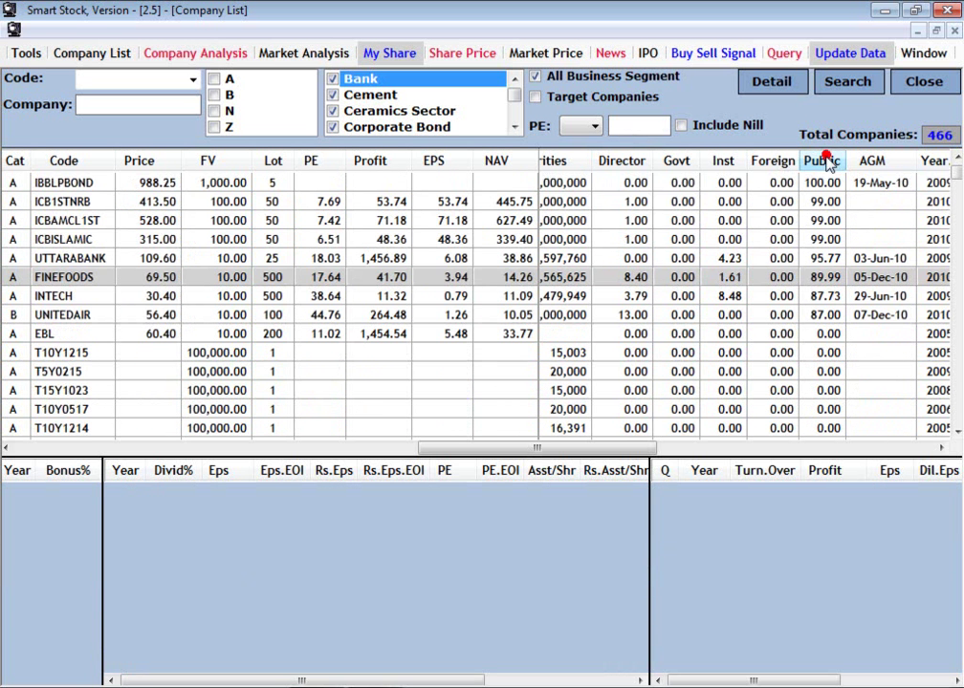
pyautogui.click(819, 182)
pyautogui.click(813, 202)
pyautogui.click(803, 239)
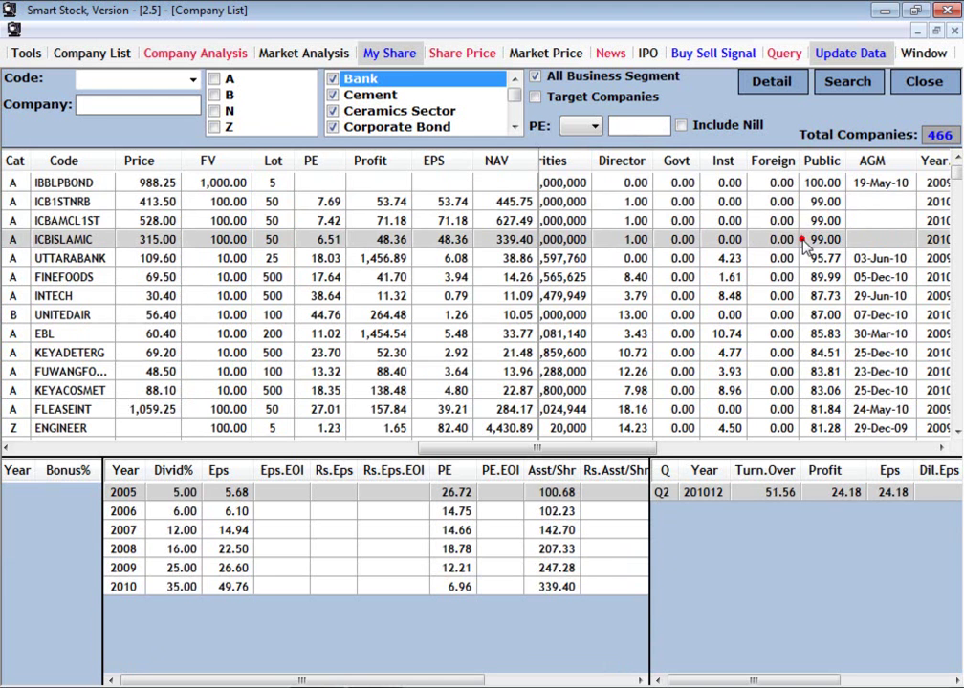
# Step: Move the NAV column so that it stands between Lot and PE
pyautogui.moveTo(573, 449); pyautogui.dragTo(125, 401)
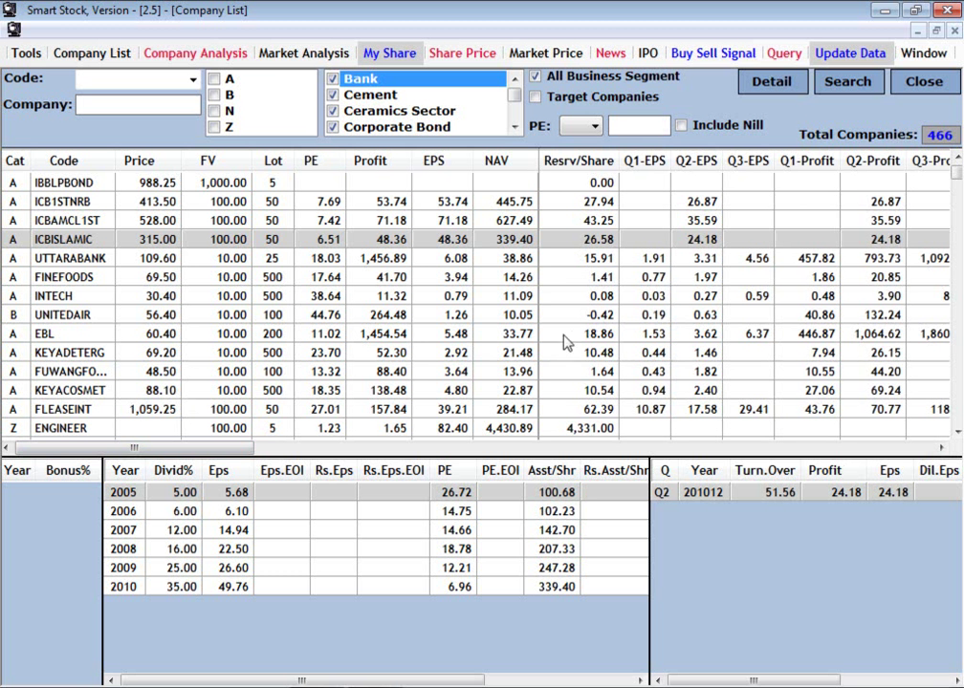
pyautogui.moveTo(224, 448); pyautogui.dragTo(364, 287)
pyautogui.click(507, 167)
pyautogui.click(361, 169)
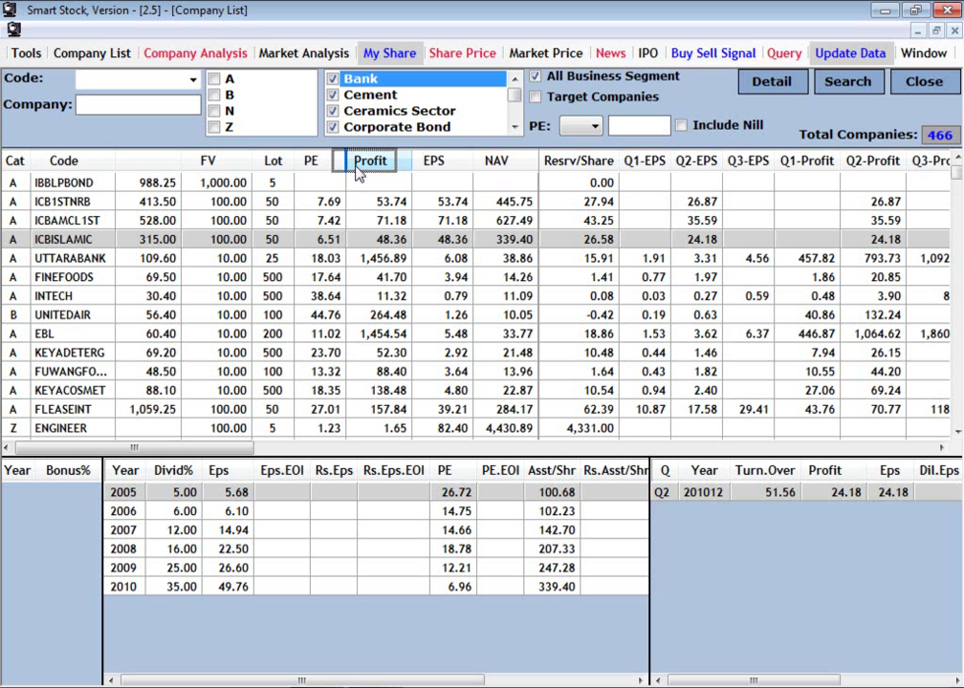
pyautogui.click(330, 170)
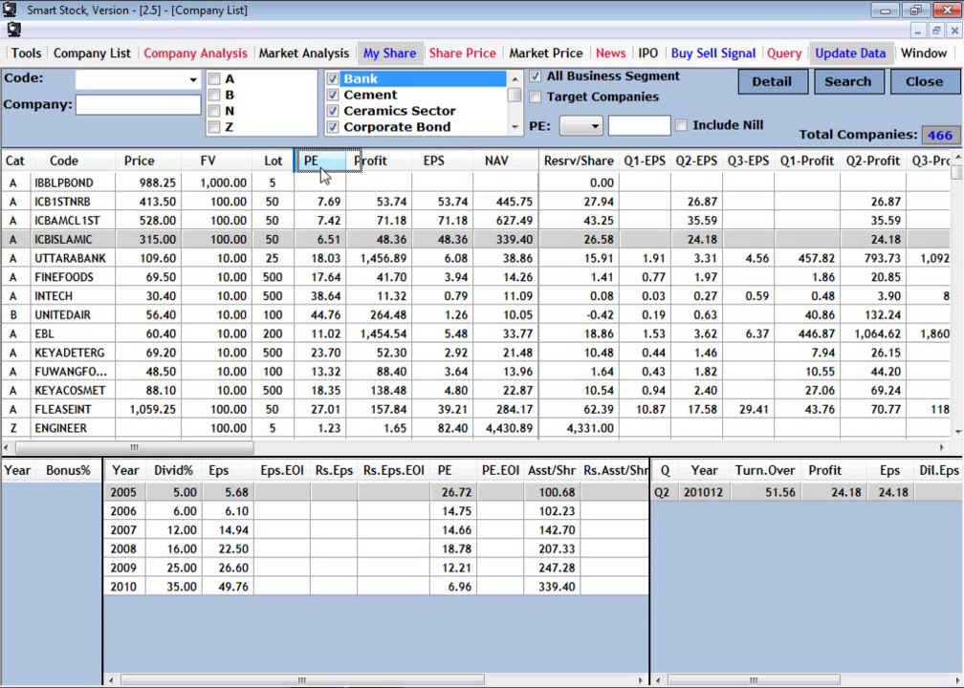
pyautogui.moveTo(323, 172); pyautogui.dragTo(329, 169)
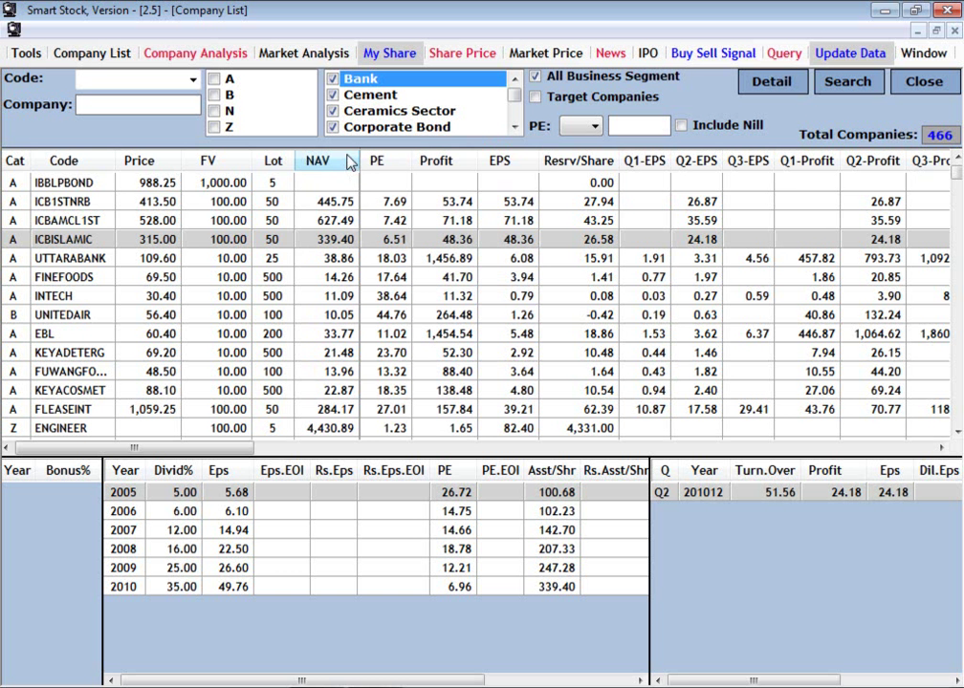
# Step: Display the figures of IBBLPBOND and ICBAMCL1ST, ending on IBBLPBOND
pyautogui.click(338, 184)
pyautogui.click(335, 220)
pyautogui.click(335, 184)
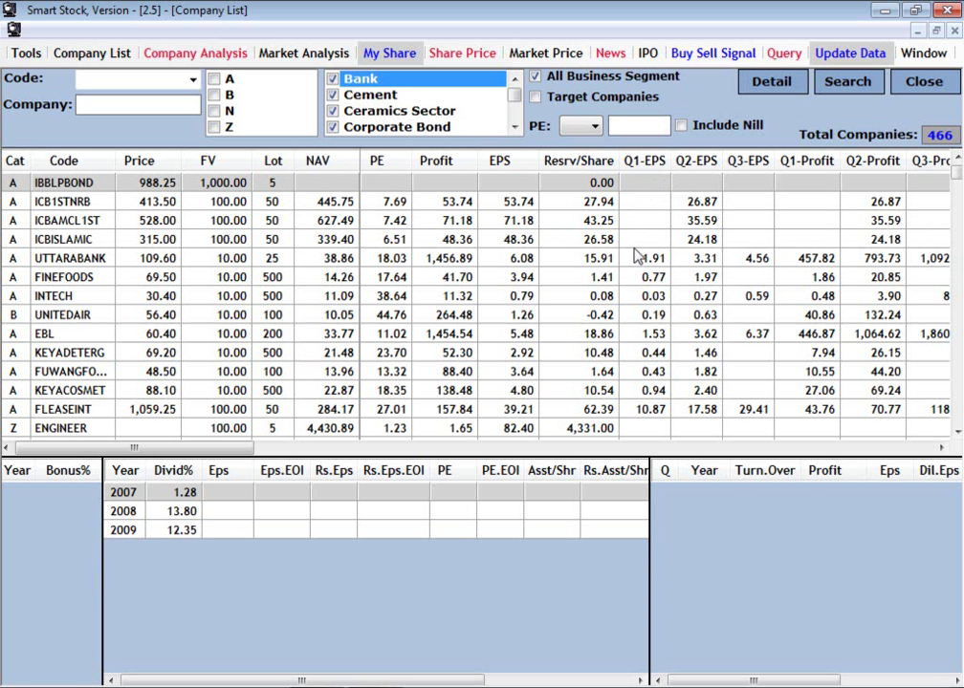
# Step: Move the Reserve column so that it stands between Q1-EPS and Q2-EPS
pyautogui.moveTo(192, 447); pyautogui.dragTo(293, 445)
pyautogui.click(930, 160)
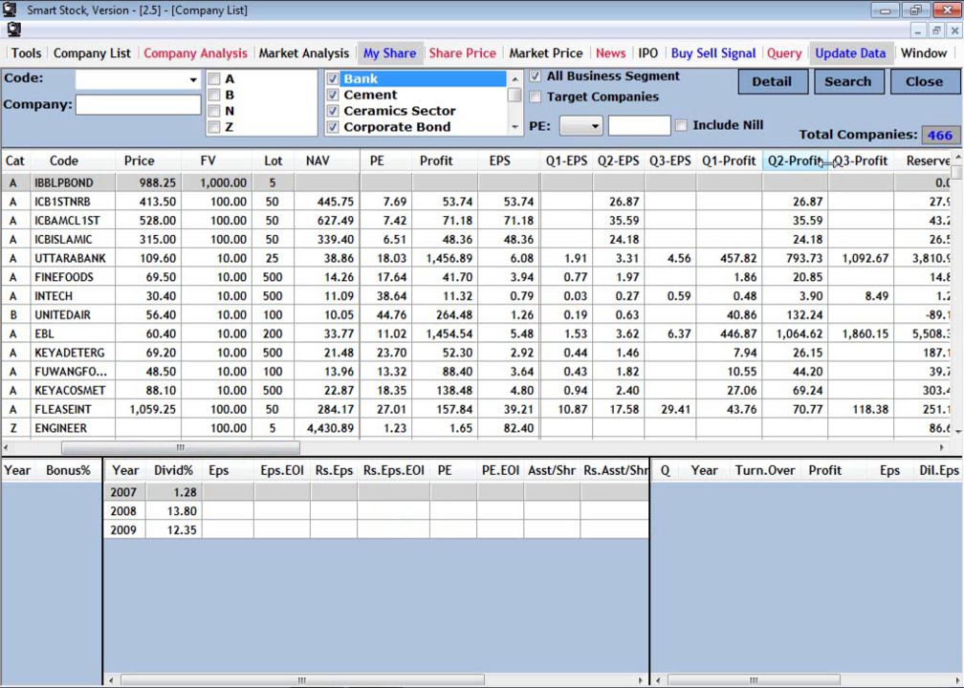
pyautogui.moveTo(911, 161)
pyautogui.mouseDown()
pyautogui.moveTo(682, 180)
pyautogui.moveTo(622, 174)
pyautogui.mouseUp()
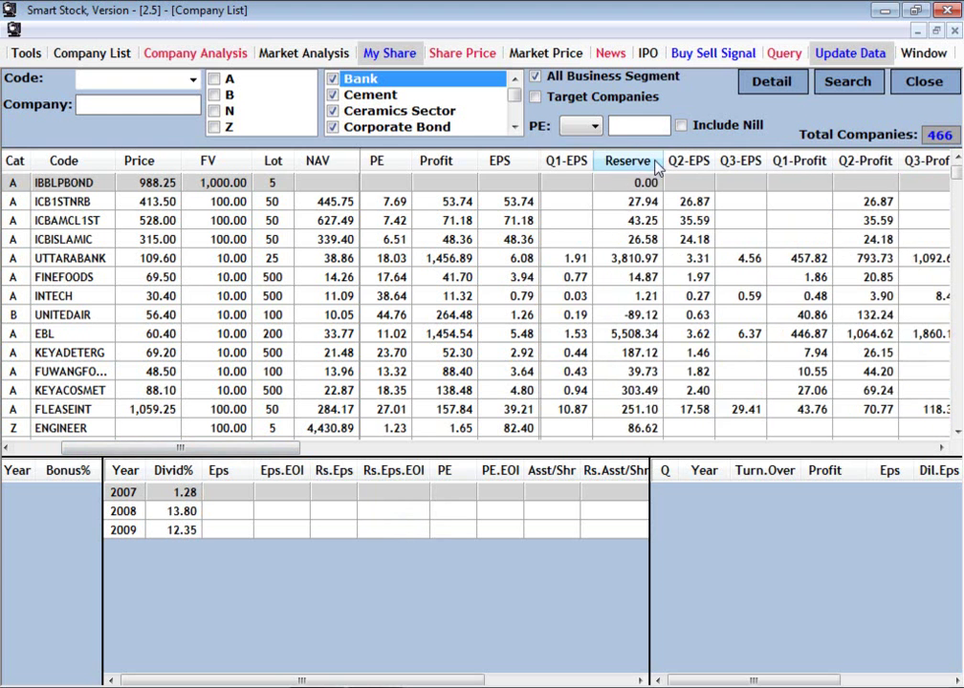
# Step: Close the company list, reopen Financial Analysis and display the figures of 2NDICB
pyautogui.click(924, 82)
pyautogui.click(192, 35)
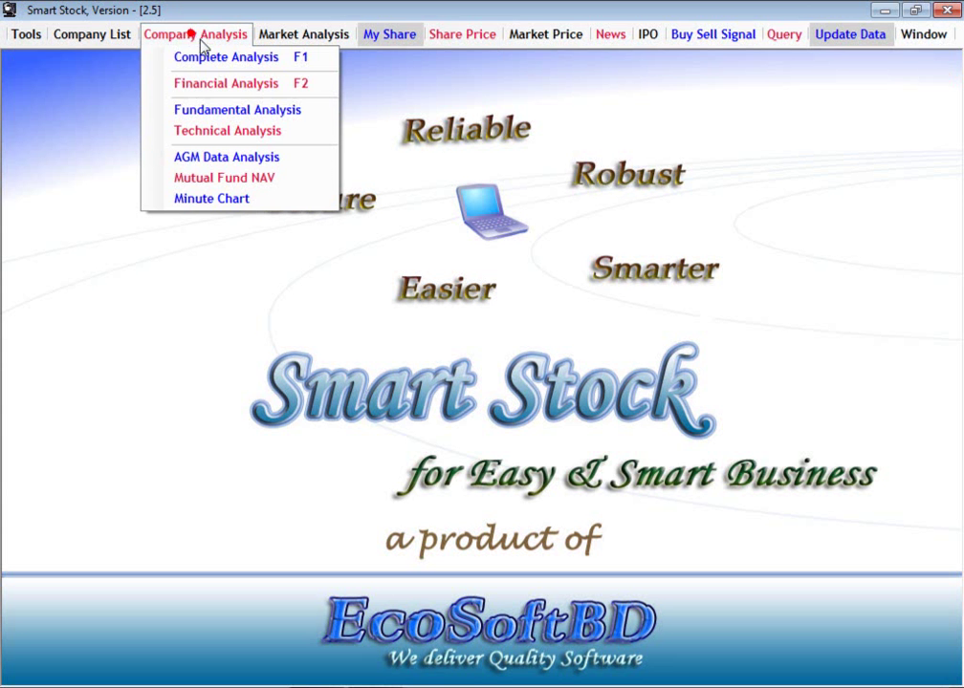
pyautogui.click(219, 86)
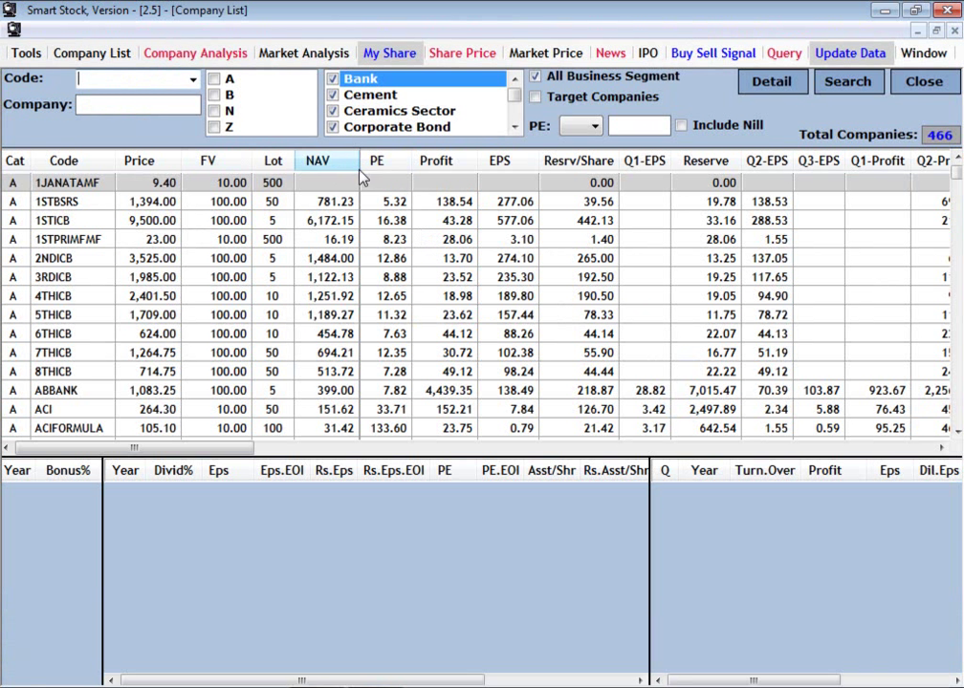
pyautogui.click(723, 201)
pyautogui.click(713, 181)
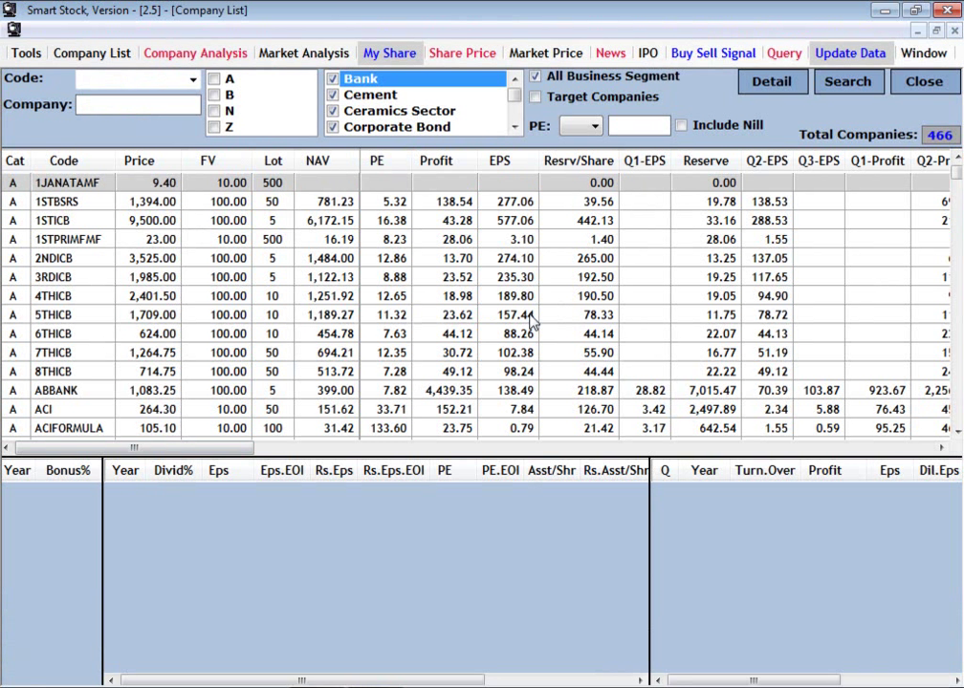
pyautogui.click(610, 259)
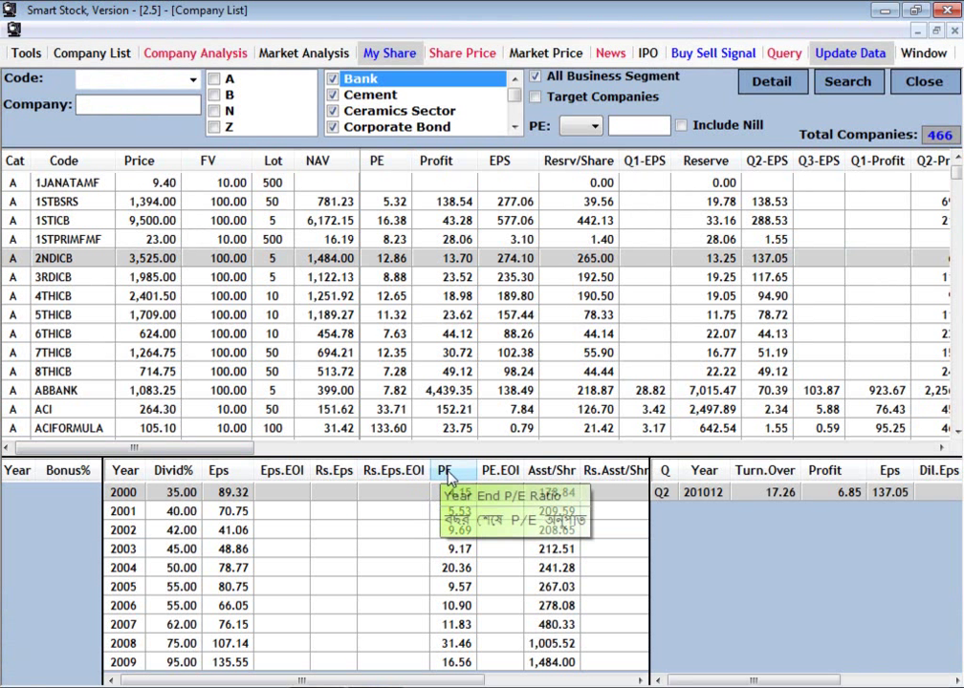
# Step: In the yearly table, move PE directly after Eps and Asst/Shr directly after Rs.Eps, and widen the company list's Resrv/Share column
pyautogui.moveTo(285, 485)
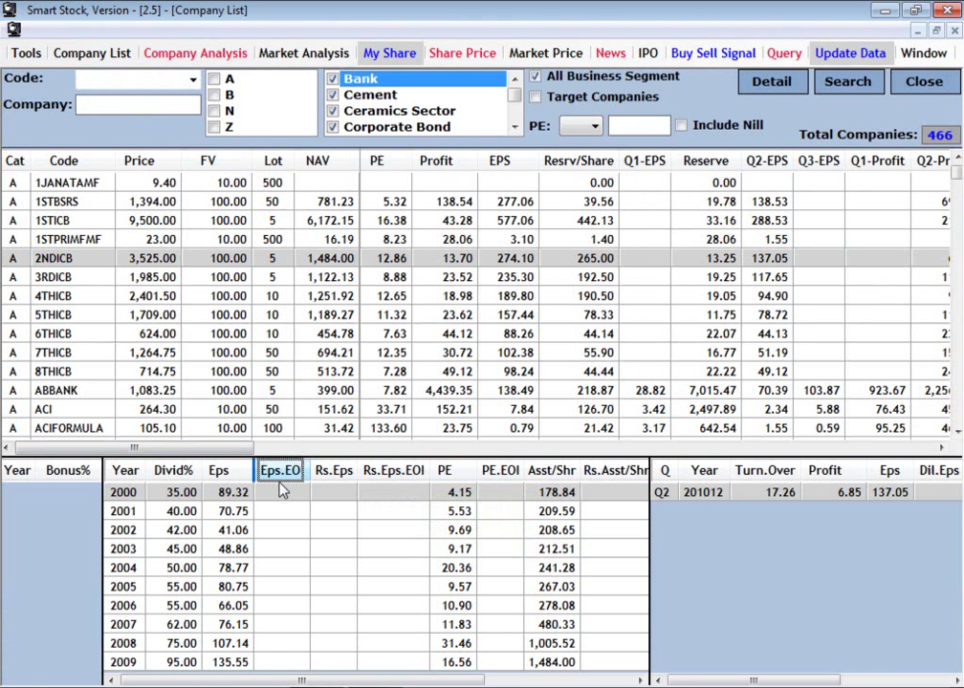
pyautogui.moveTo(552, 470); pyautogui.dragTo(425, 473)
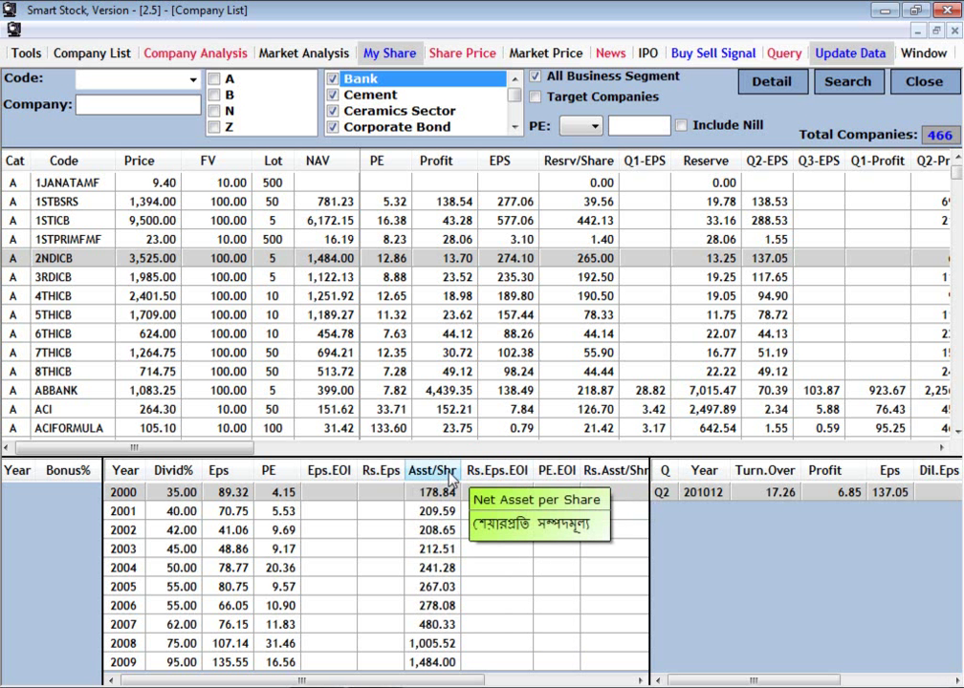
pyautogui.moveTo(617, 163); pyautogui.dragTo(647, 169)
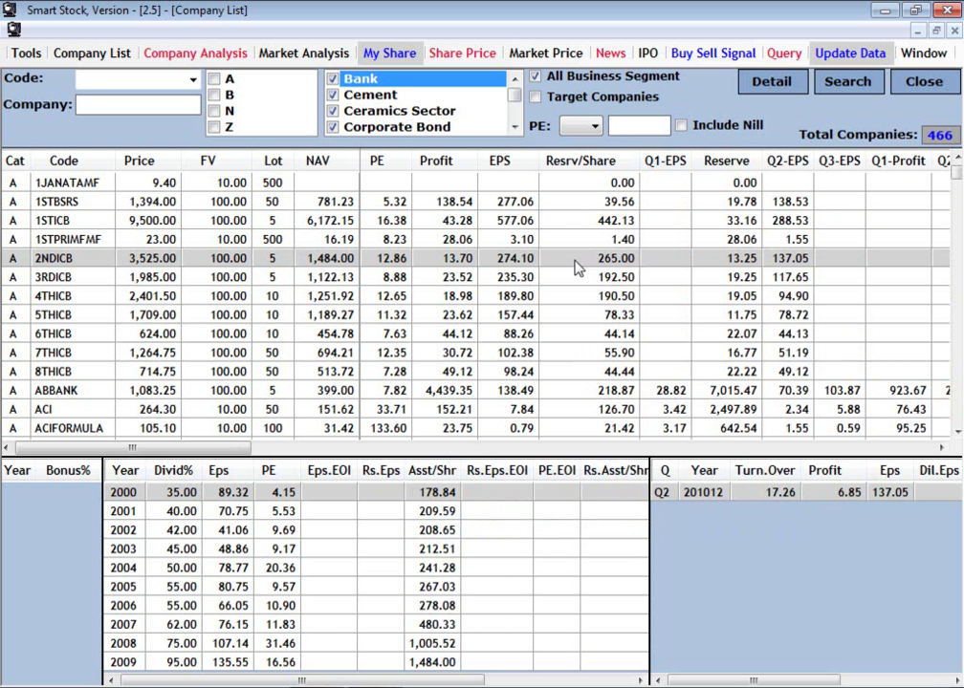
# Step: Display the figures of several companies, including 1STPRIMFMF, 5THICB and 2NDICB, ending on 1STICB
pyautogui.click(626, 187)
pyautogui.click(592, 242)
pyautogui.click(581, 313)
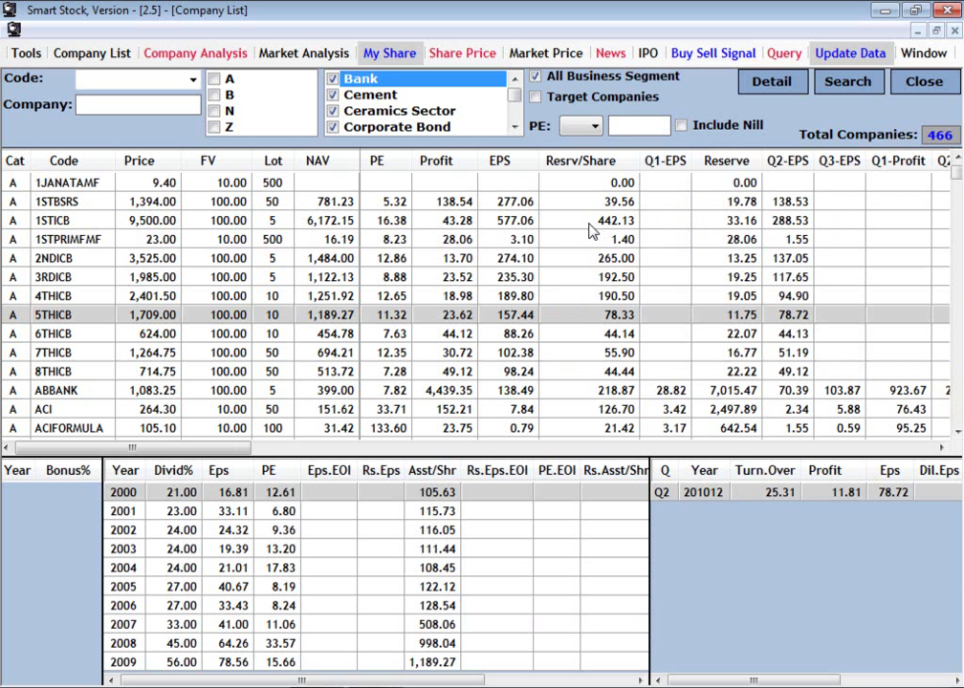
pyautogui.click(526, 257)
pyautogui.click(549, 220)
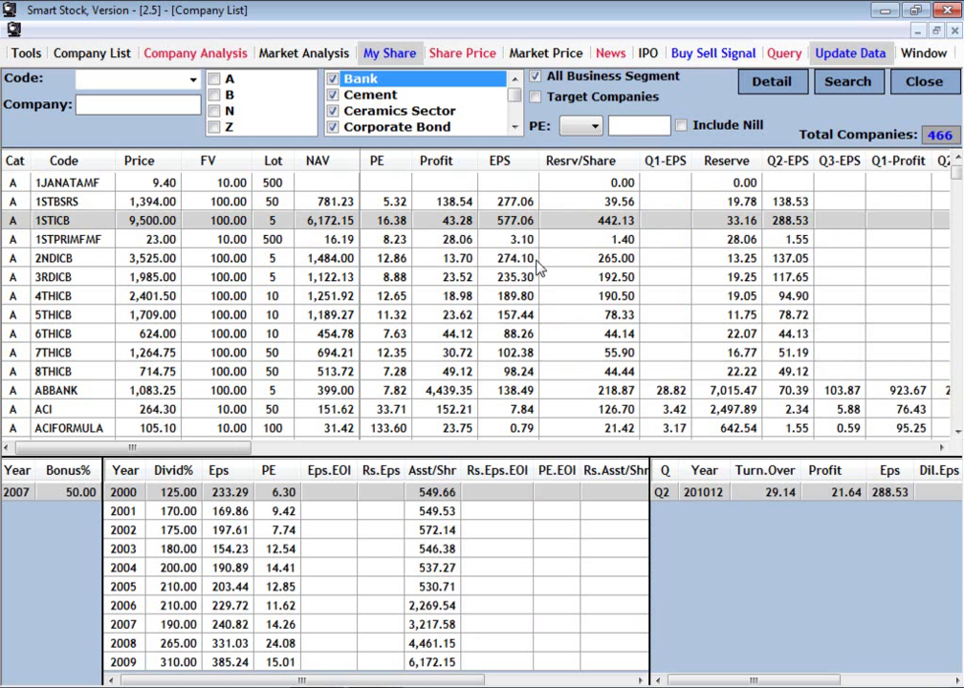
pyautogui.click(536, 259)
pyautogui.click(556, 220)
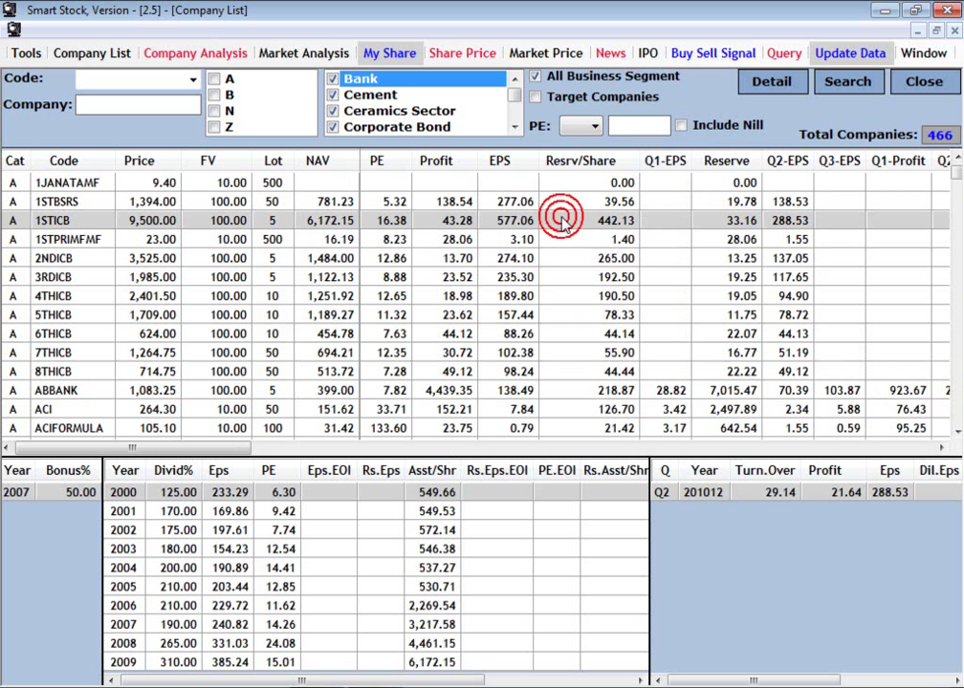
# Step: Select 2NDICB, reset the company table's columns to the default order, and close and reopen Financial Analysis
pyautogui.click(549, 256)
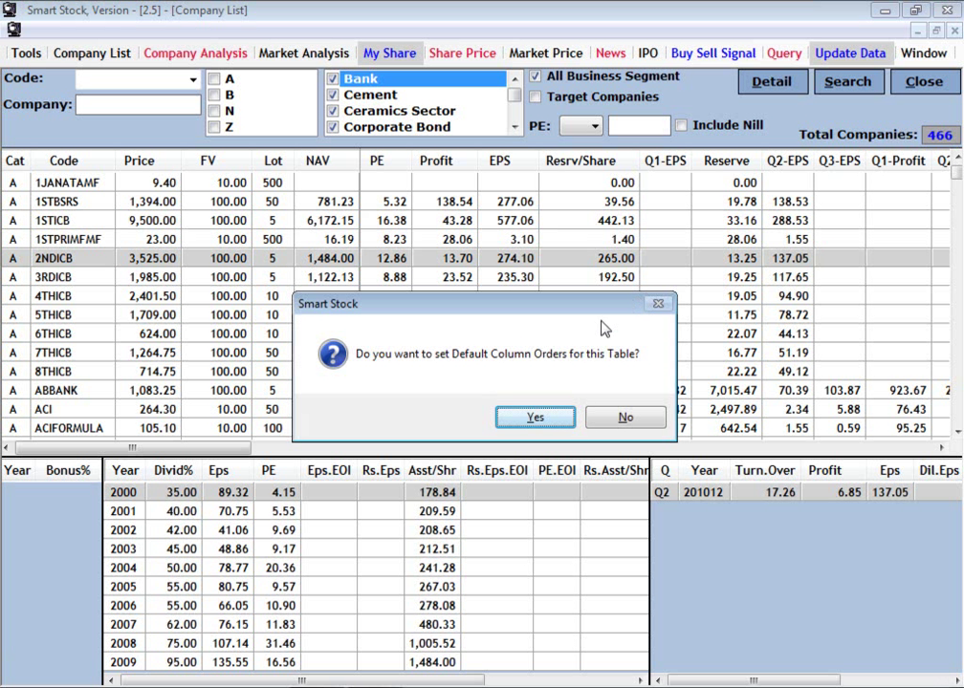
pyautogui.click(543, 421)
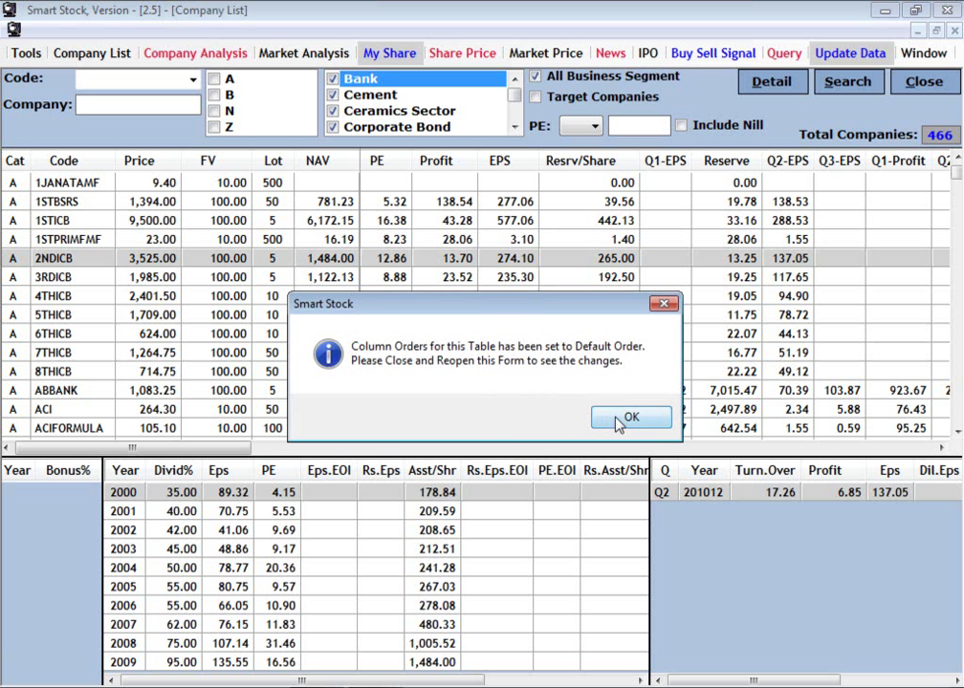
pyautogui.click(627, 417)
pyautogui.click(919, 84)
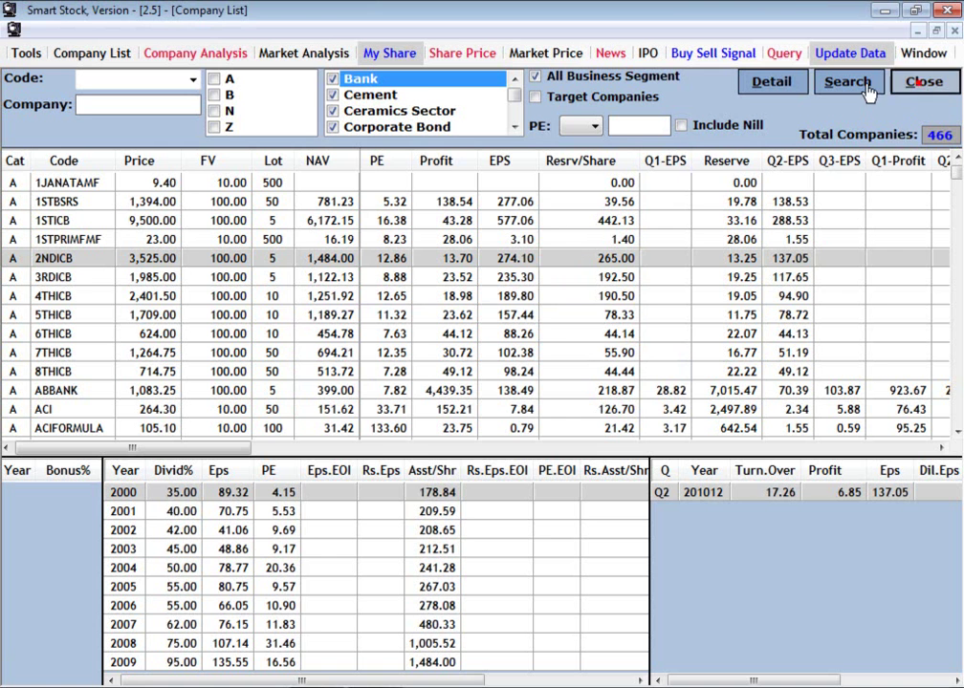
pyautogui.click(196, 34)
pyautogui.click(226, 83)
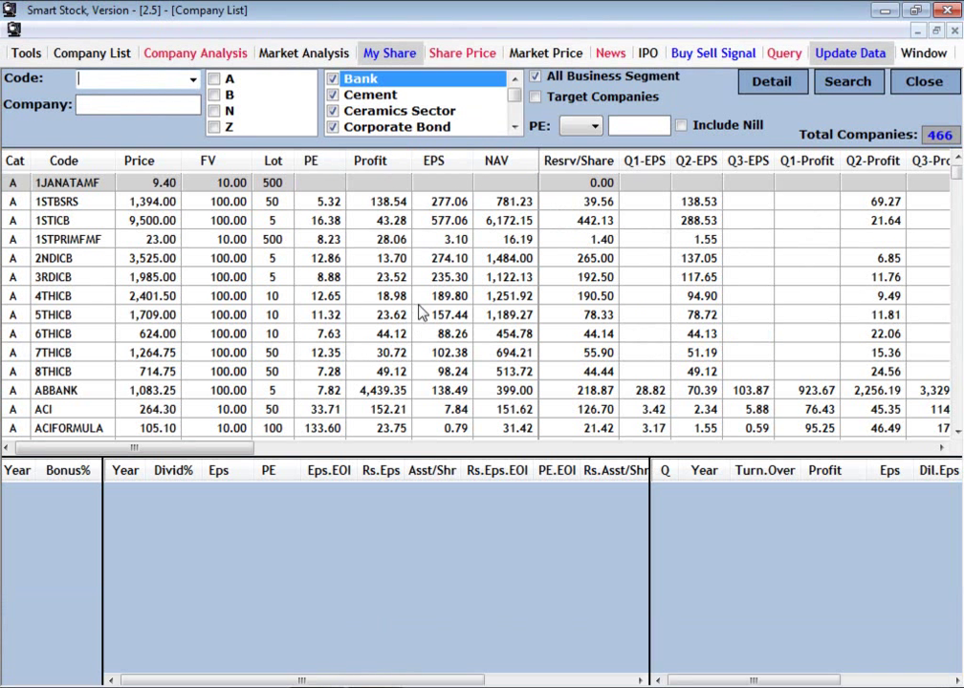
# Step: Display the figures of 4THICB and 2NDICB in the reopened list
pyautogui.click(355, 299)
pyautogui.click(608, 261)
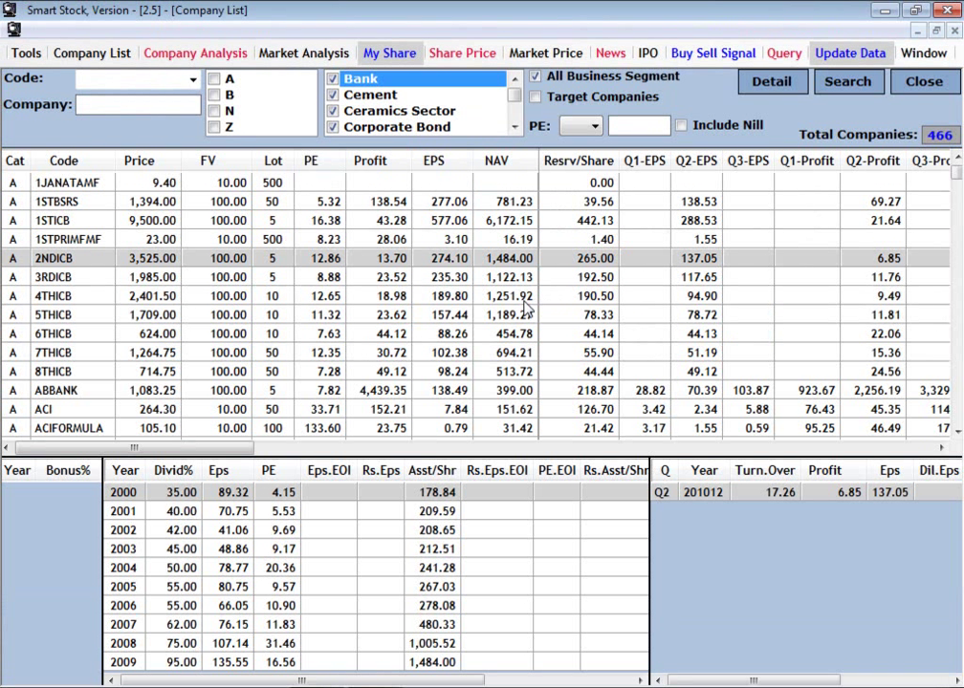
pyautogui.click(209, 447)
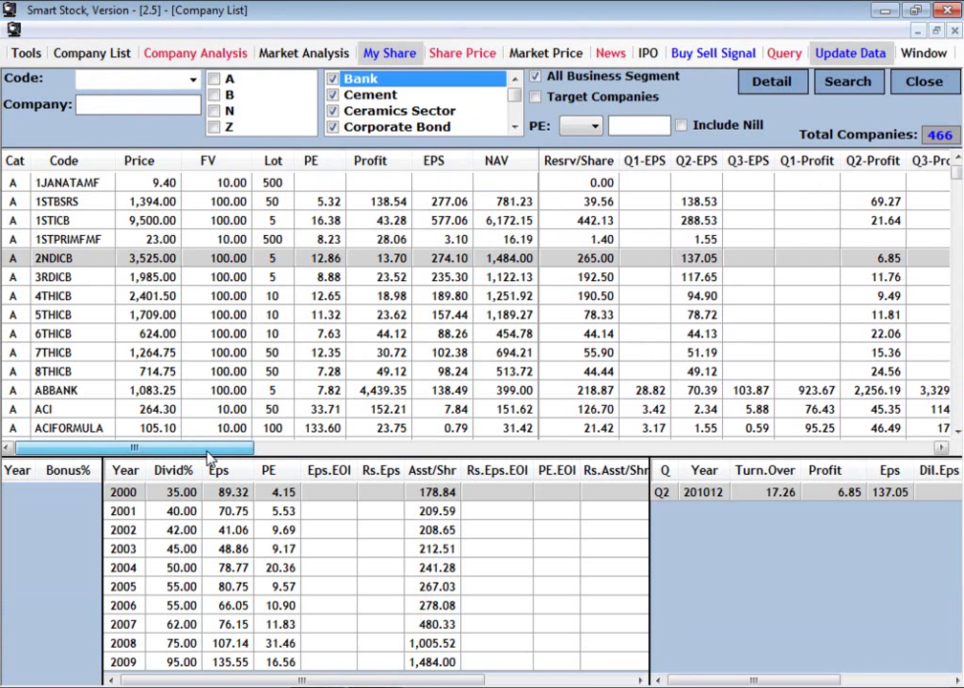
# Step: Search the company list by the code ABBANK
pyautogui.click(134, 84)
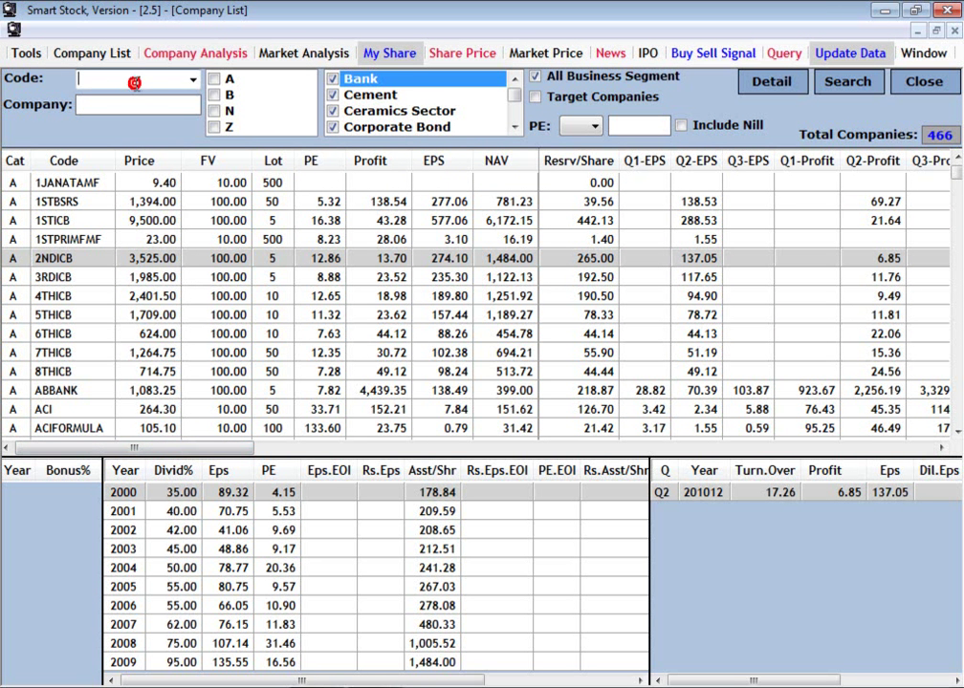
pyautogui.write('ABBANK')
pyautogui.press('Return')
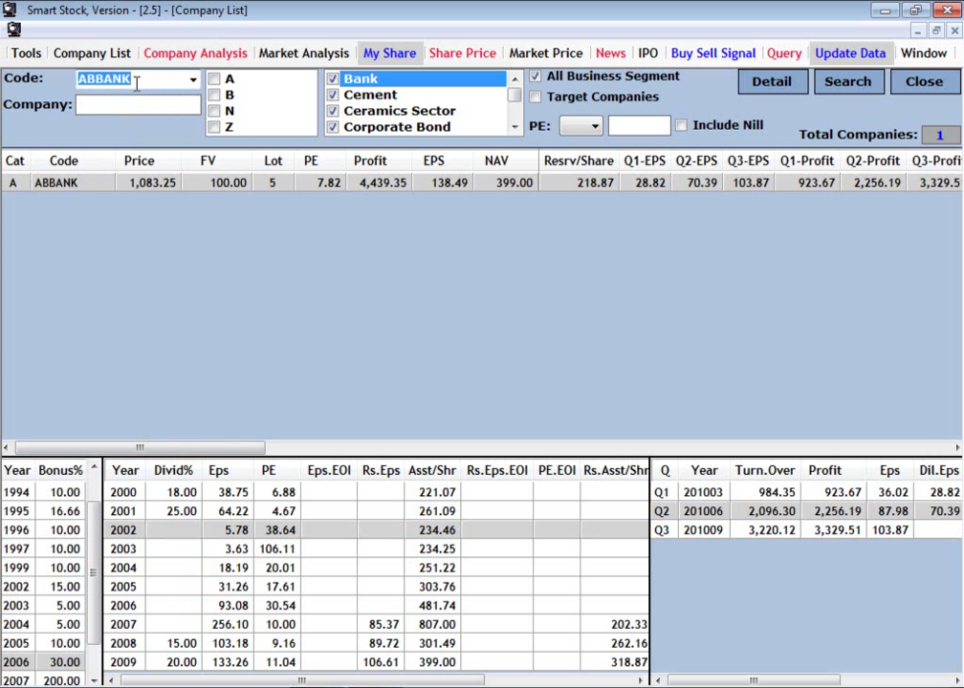
# Step: Clear the code, search for the company name "beximco" and display the figures of BXSYNTH
pyautogui.press('BackSpace')
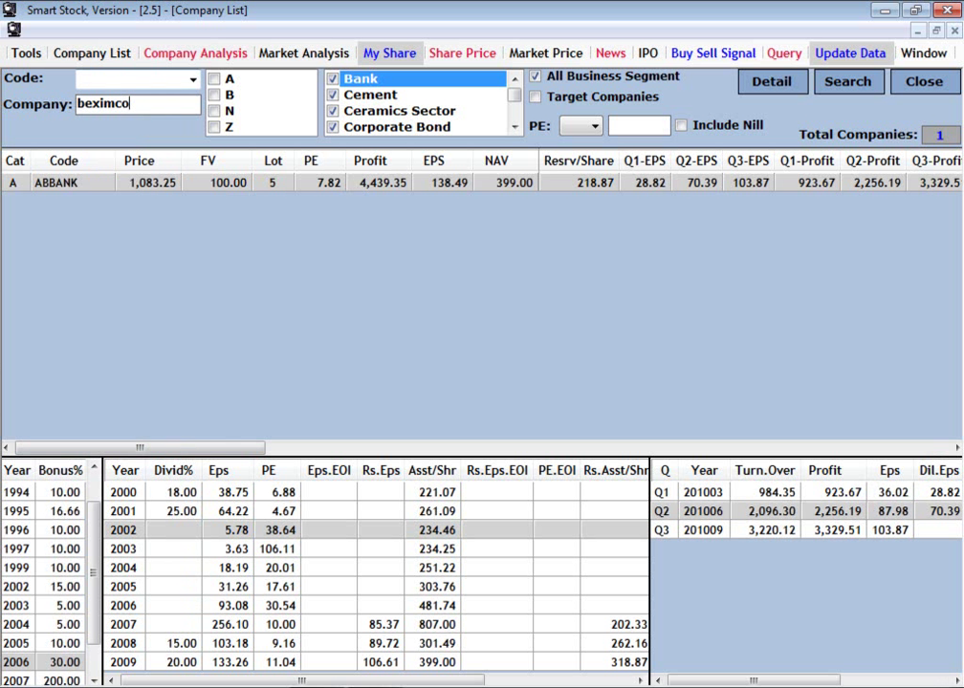
pyautogui.click(845, 84)
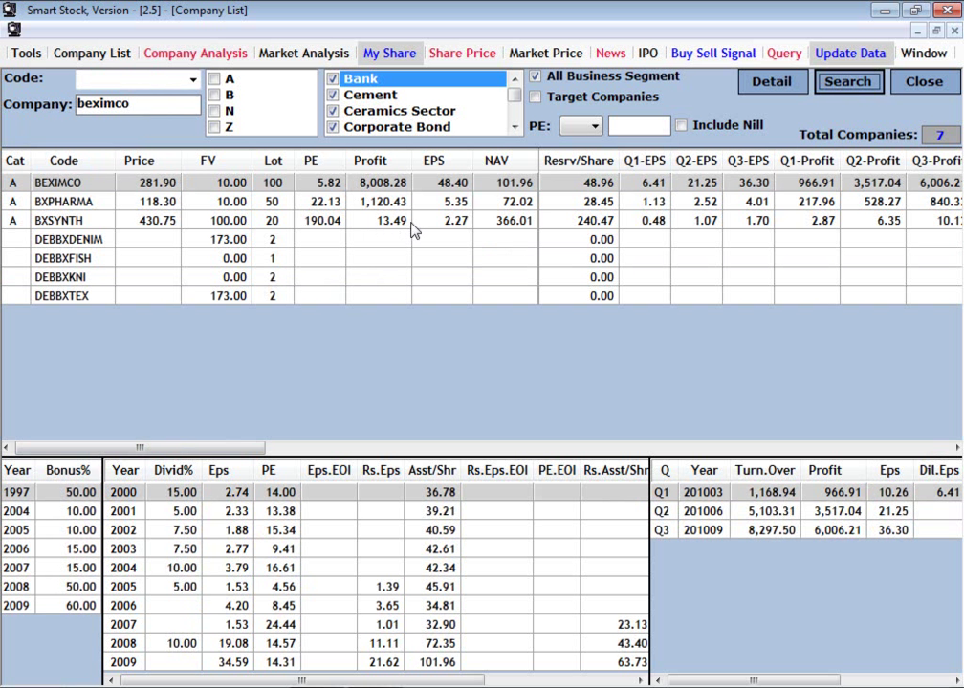
pyautogui.click(409, 226)
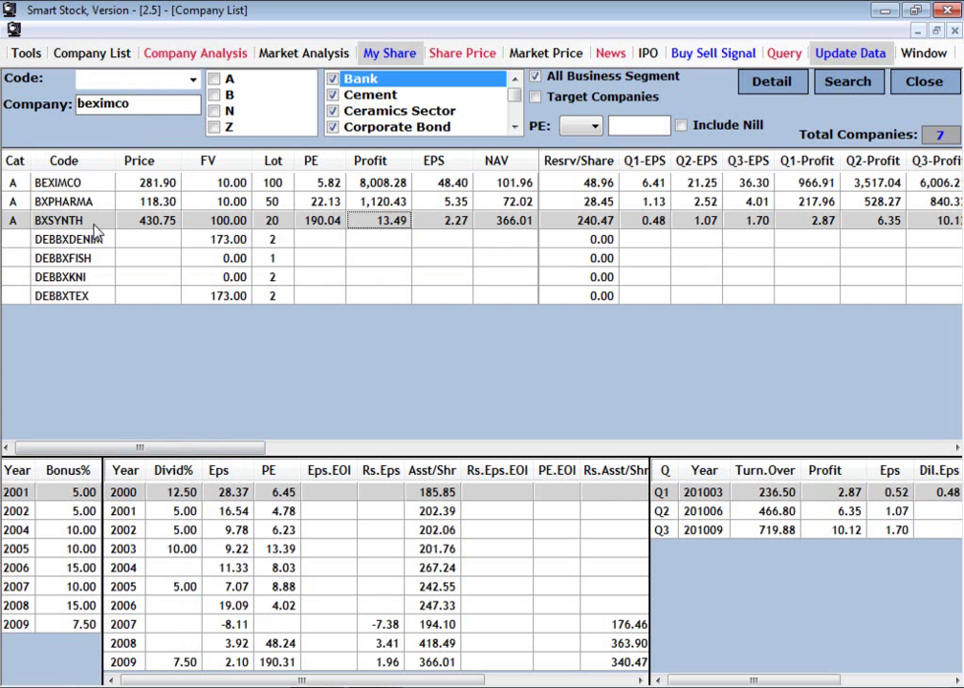
pyautogui.click(142, 448)
# Step: Clear the company name and search again to list all companies
pyautogui.doubleClick(134, 103)
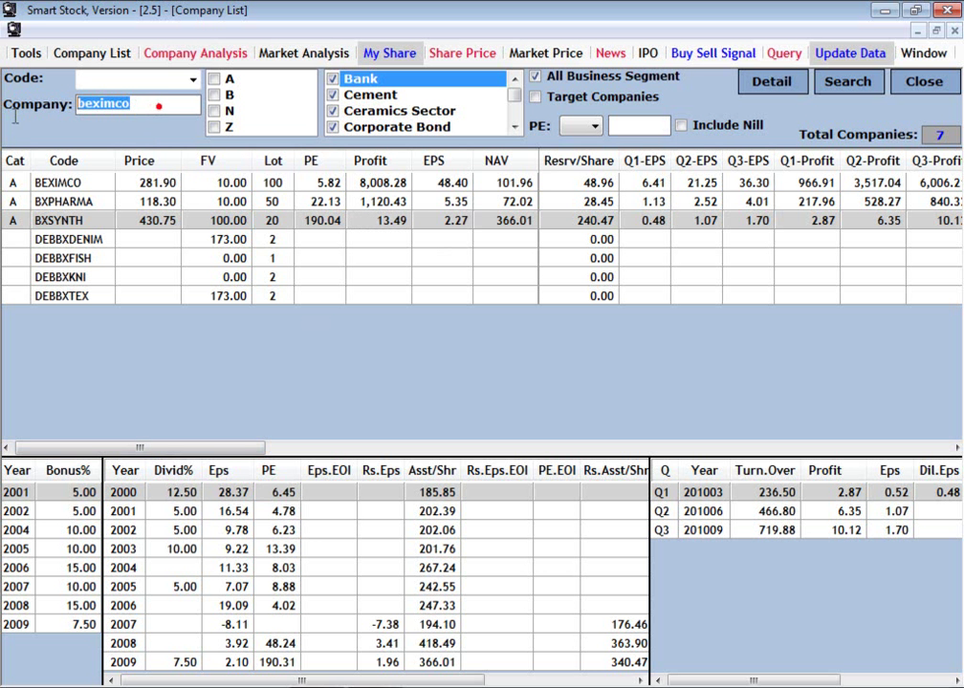
pyautogui.press('BackSpace')
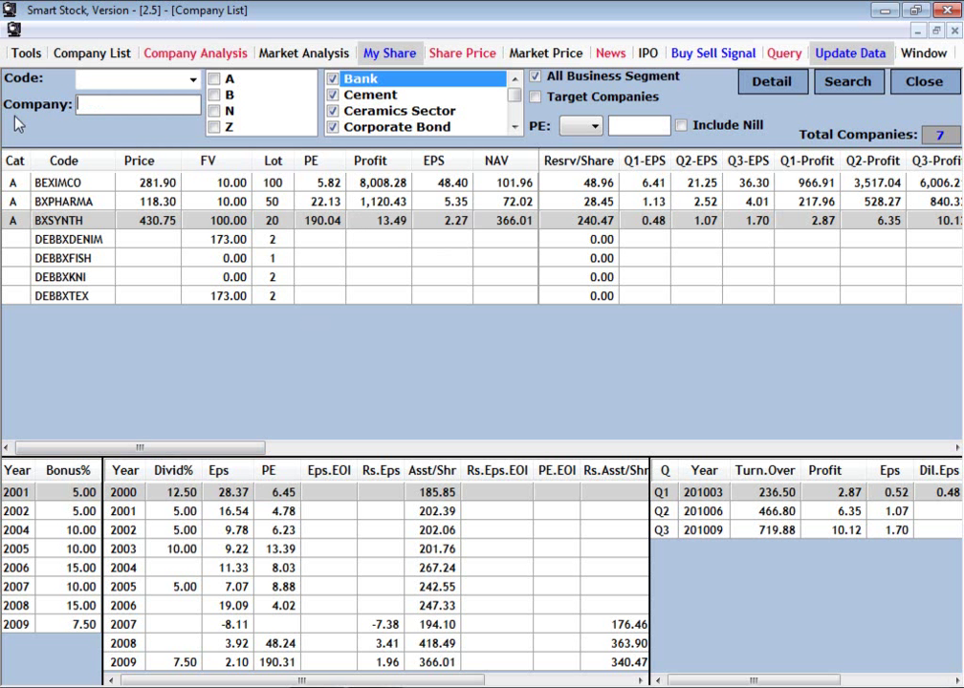
pyautogui.click(839, 82)
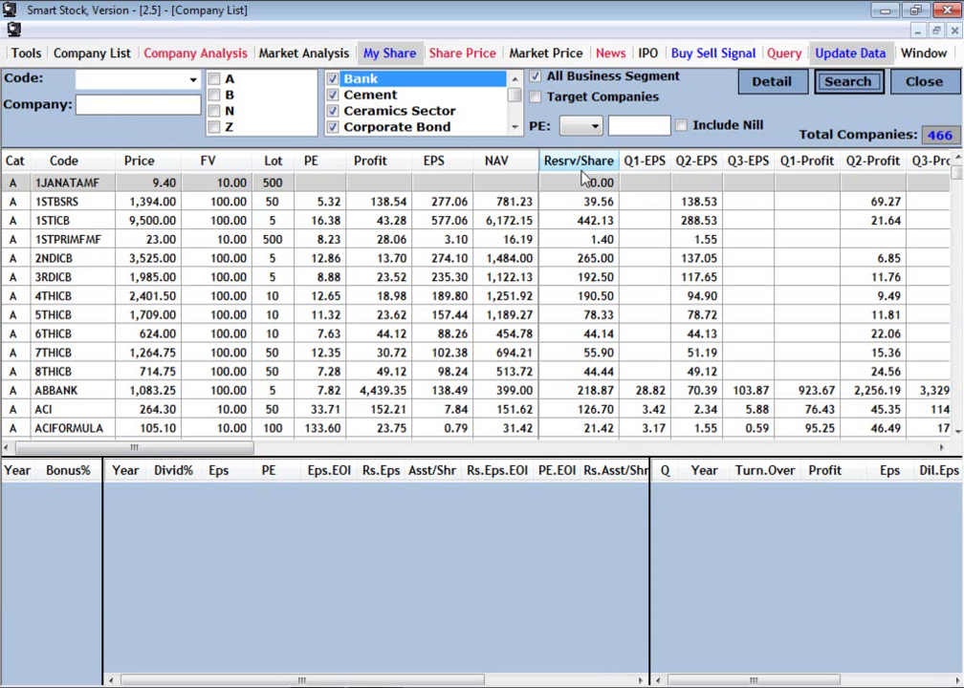
# Step: Set the PE filter to the < condition with the value 30 and search for the matching companies
pyautogui.moveTo(591, 134)
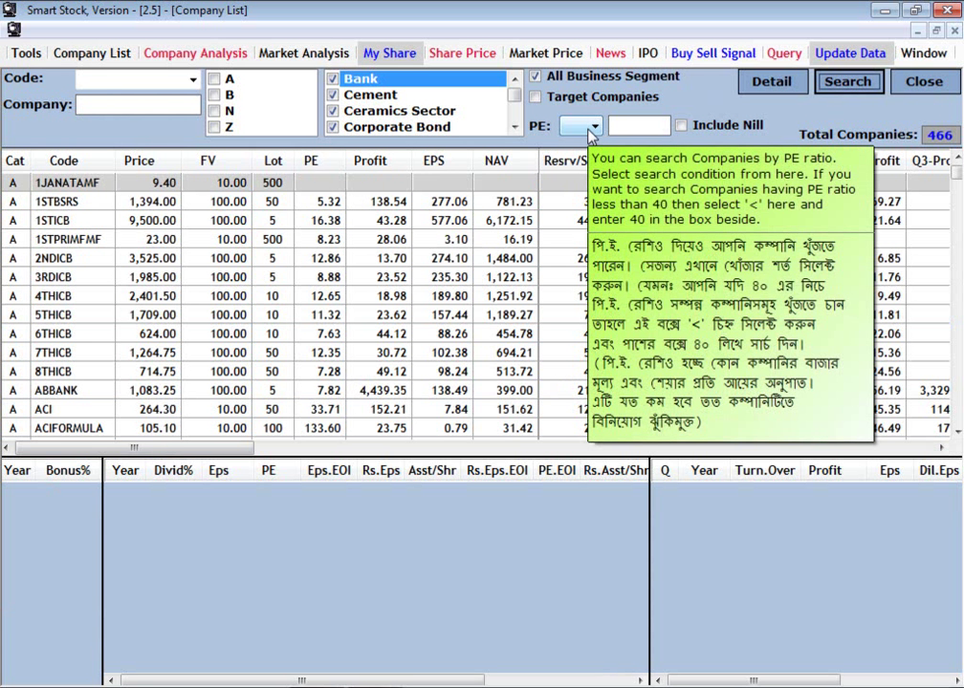
pyautogui.click(585, 128)
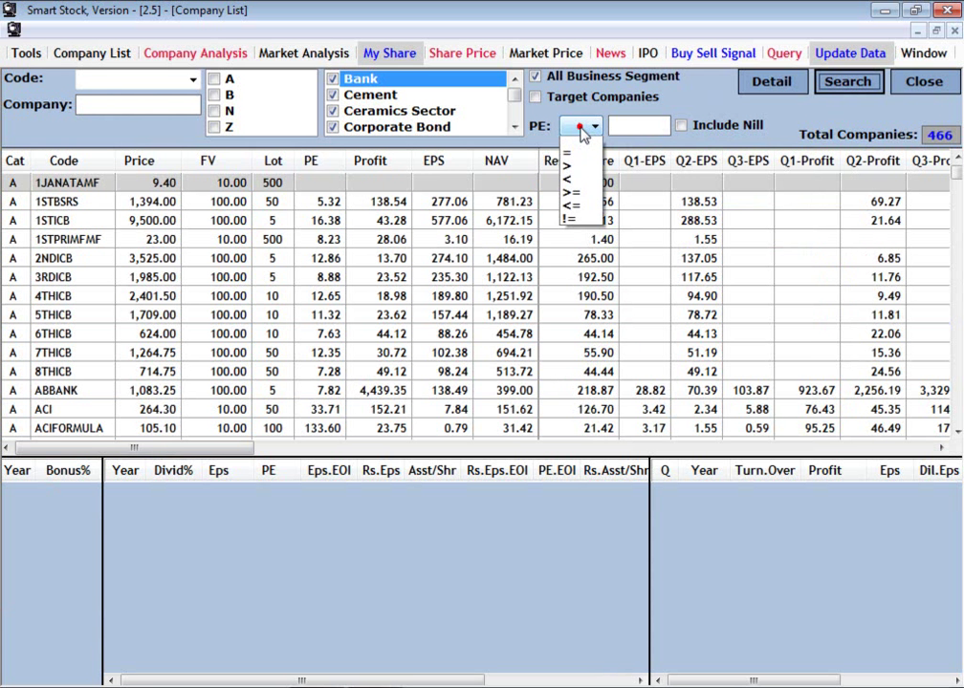
pyautogui.click(585, 129)
pyautogui.click(622, 125)
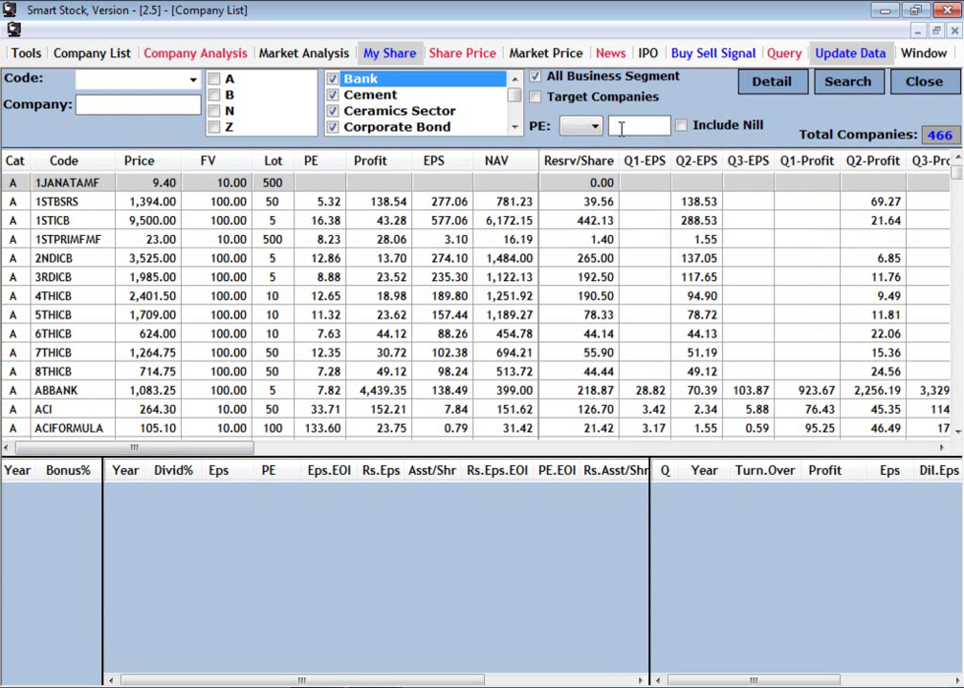
pyautogui.write('30')
pyautogui.click(586, 125)
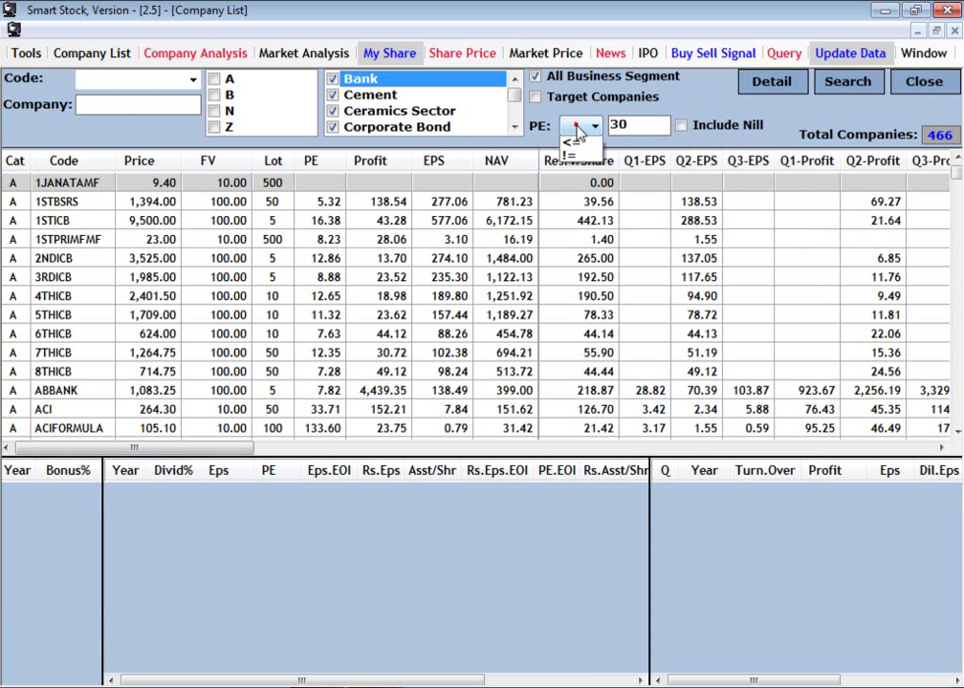
pyautogui.click(573, 189)
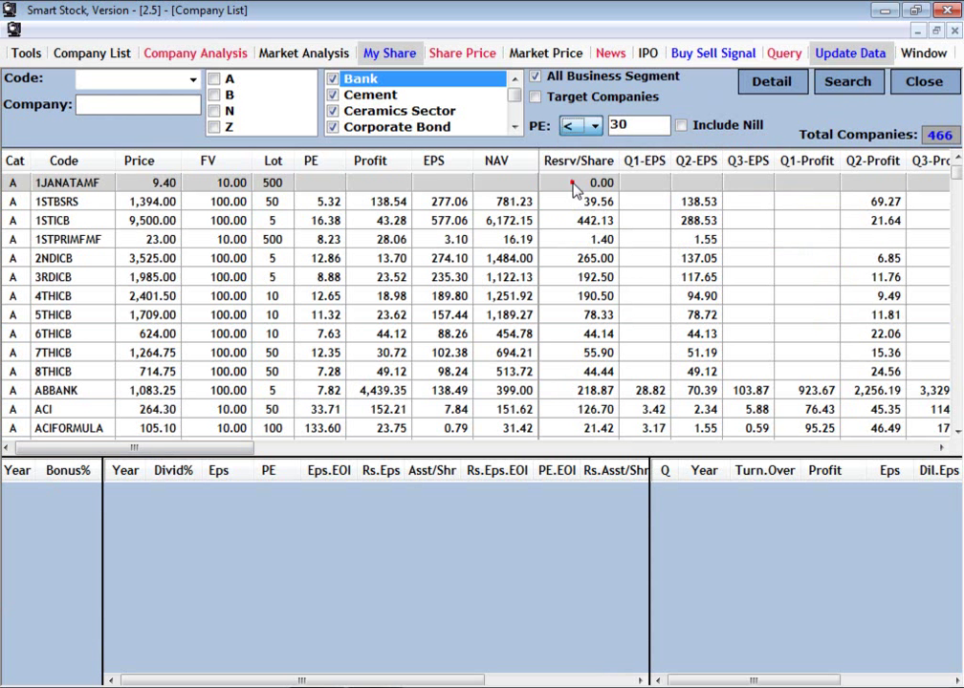
pyautogui.click(571, 128)
pyautogui.click(568, 170)
pyautogui.click(592, 125)
pyautogui.click(576, 183)
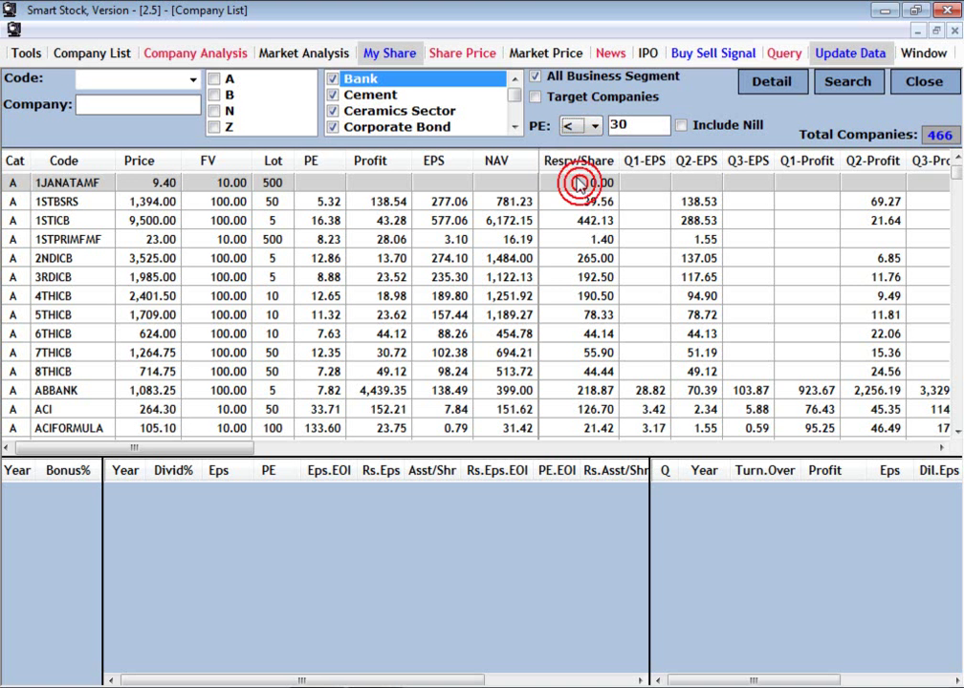
pyautogui.click(842, 96)
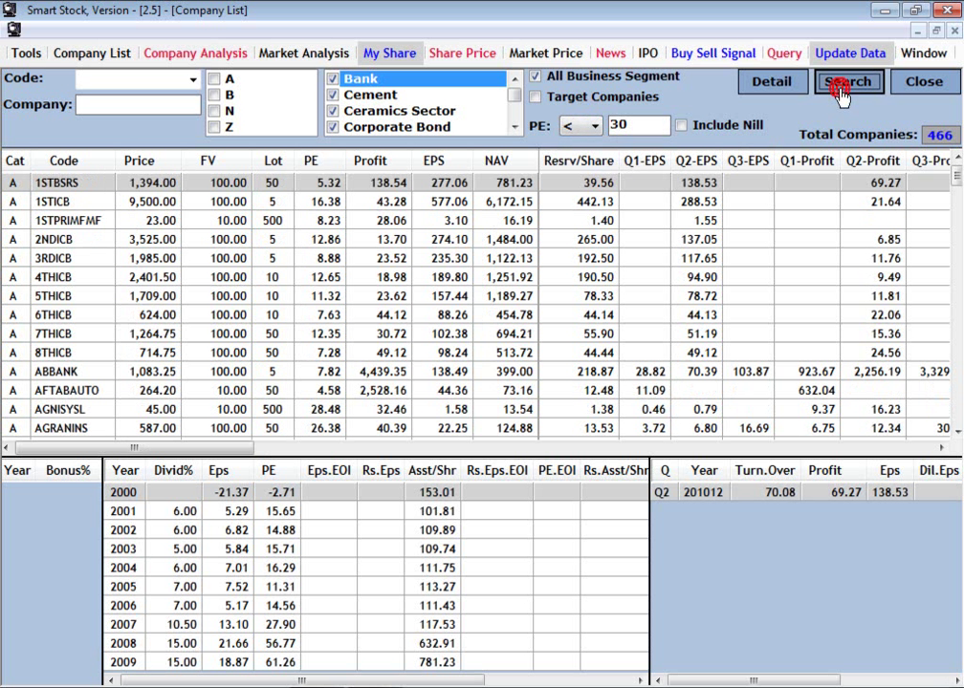
# Step: Sort the filtered companies by PE in ascending order and browse through the list
pyautogui.click(318, 163)
pyautogui.click(328, 166)
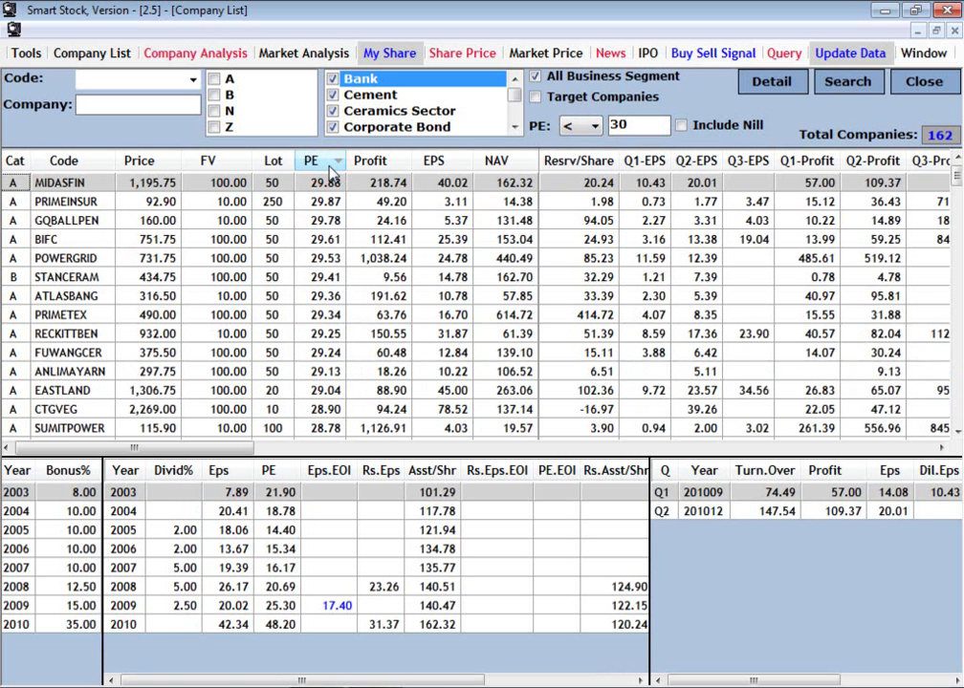
pyautogui.click(328, 168)
pyautogui.click(325, 167)
pyautogui.click(324, 239)
pyautogui.click(318, 297)
pyautogui.scroll(-4, 344, 299)
pyautogui.scroll(-3, 344, 300)
pyautogui.scroll(6, 344, 299)
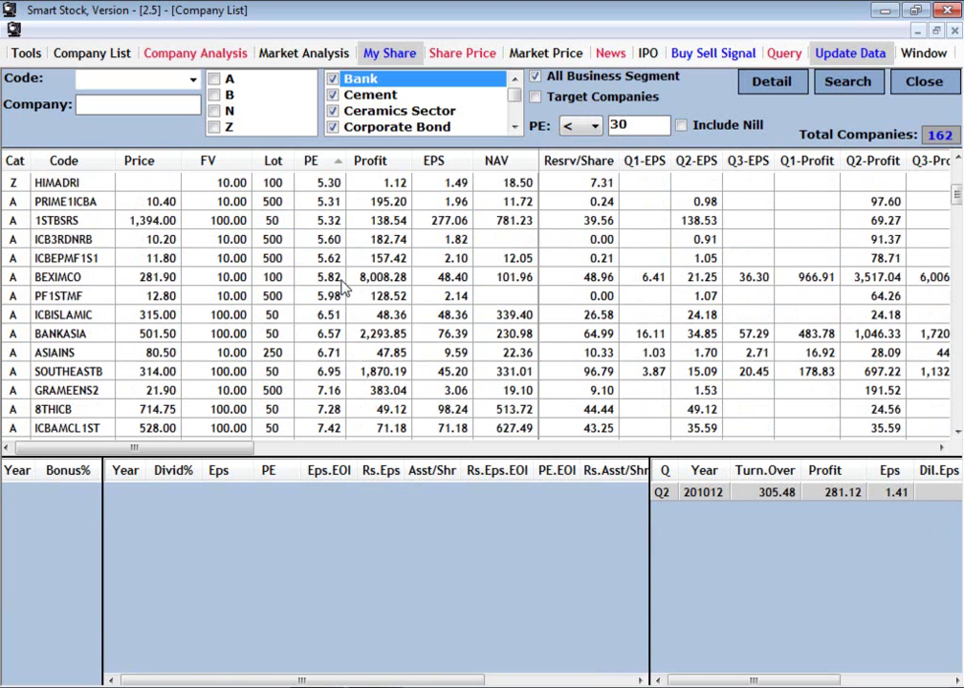
# Step: Clear both the PE value and its condition, and search again for all companies
pyautogui.click(632, 126)
pyautogui.moveTo(579, 133)
pyautogui.press('BackSpace')
pyautogui.click(841, 81)
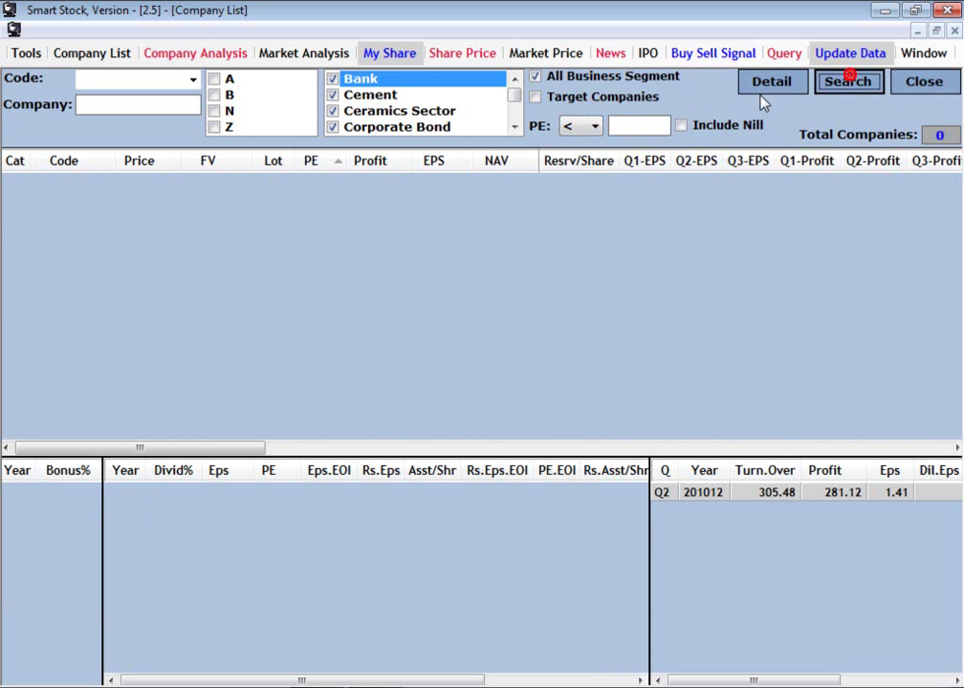
pyautogui.click(596, 127)
pyautogui.click(586, 143)
pyautogui.click(827, 89)
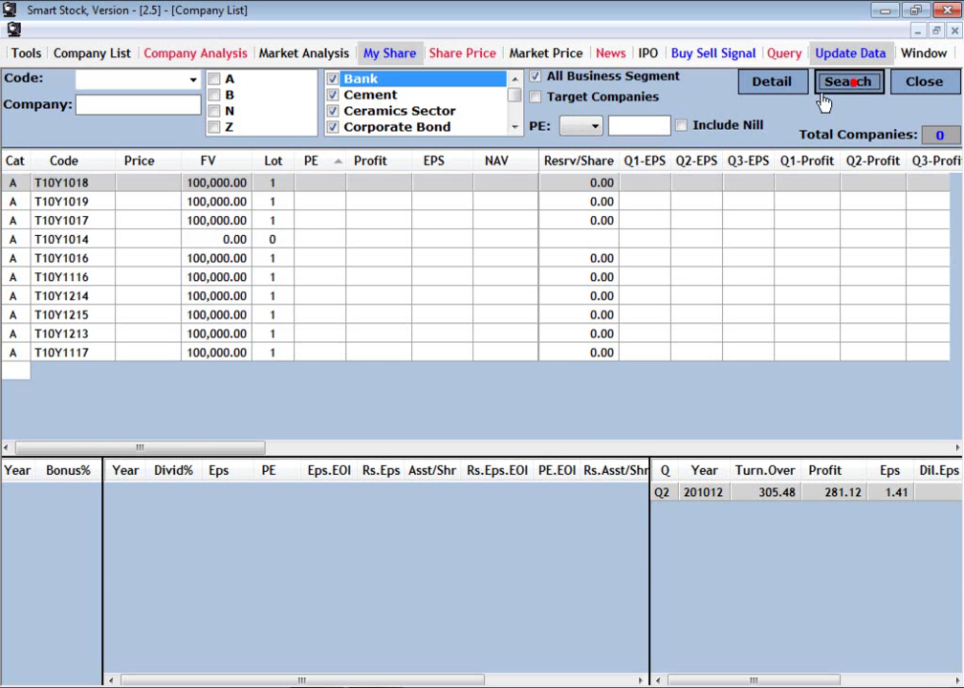
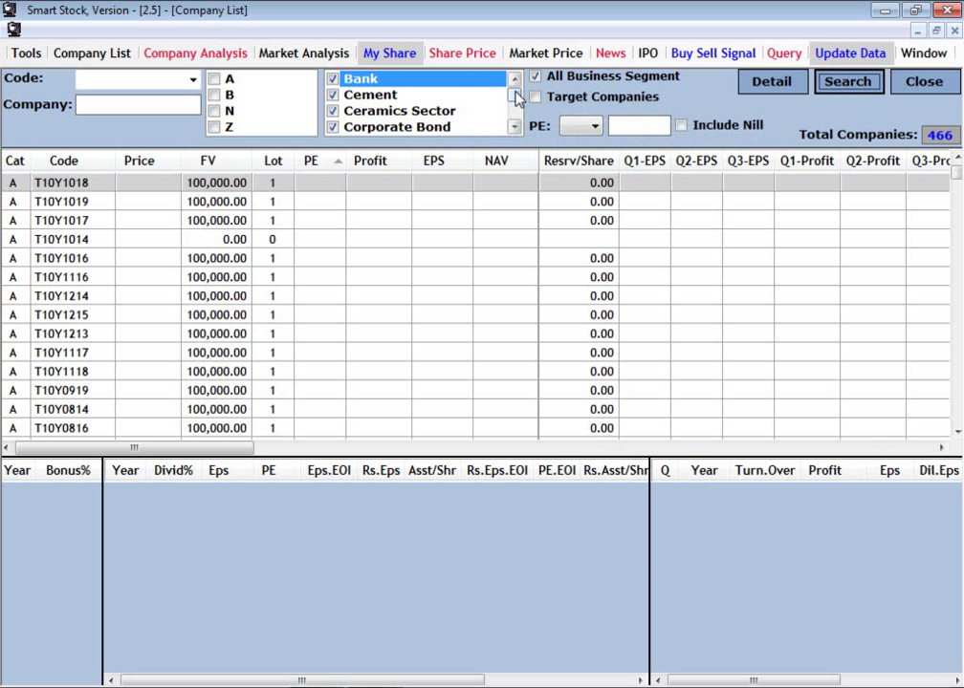
# Step: Limit the business segments to Bank only and search for the matching companies
pyautogui.click(563, 80)
pyautogui.click(333, 80)
pyautogui.click(847, 84)
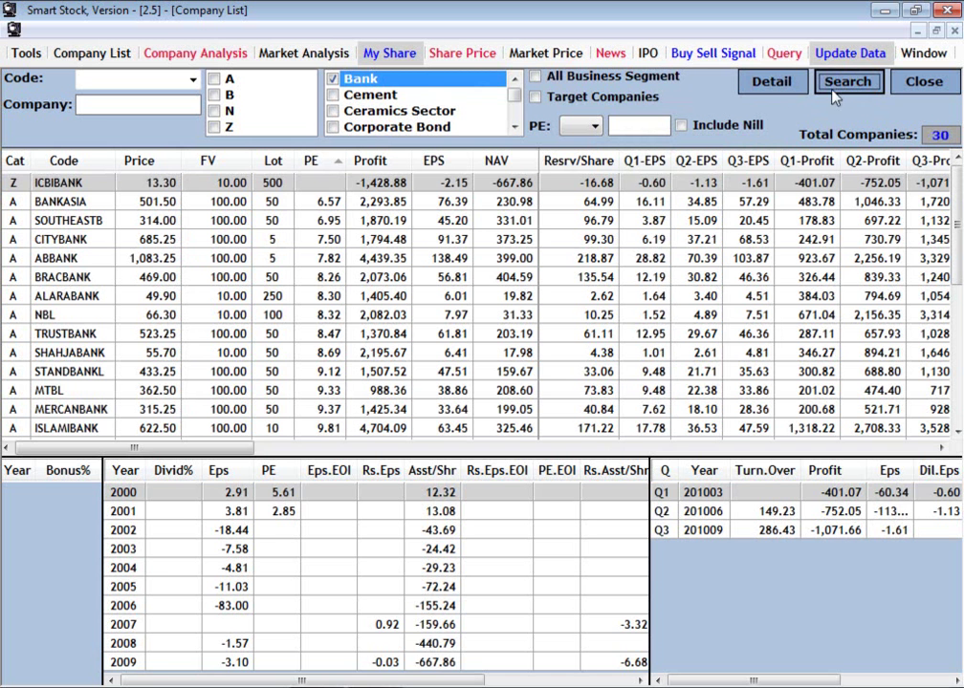
# Step: Browse the bank list and view the yearly and quarterly figures of BANKASIA and ISLAMIBANK
pyautogui.click(210, 204)
pyautogui.scroll(-3, 211, 204)
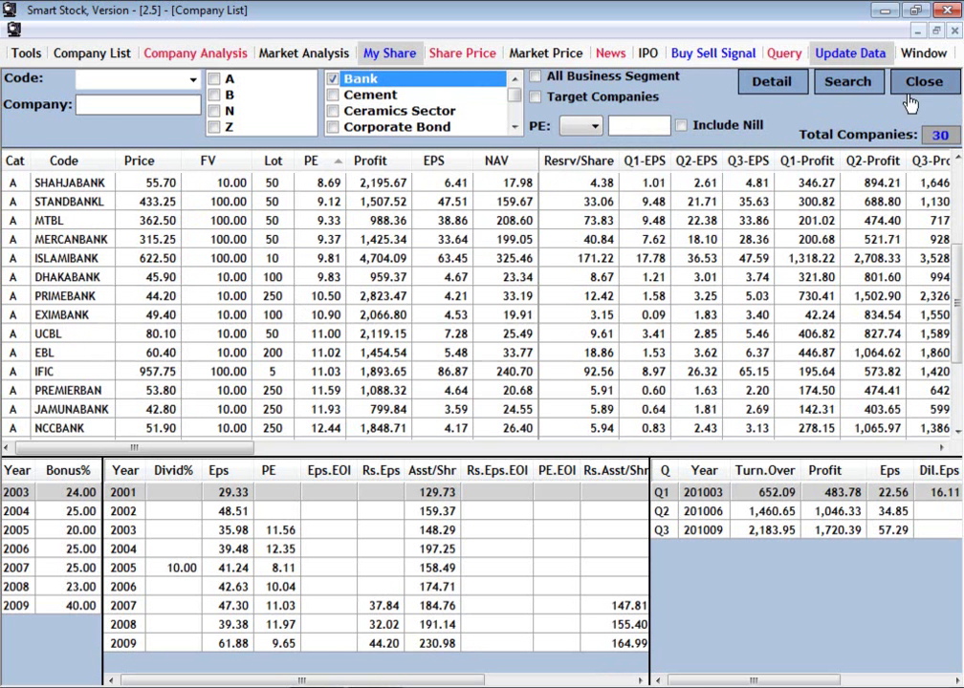
pyautogui.click(491, 258)
pyautogui.scroll(-3, 496, 263)
pyautogui.scroll(5, 494, 260)
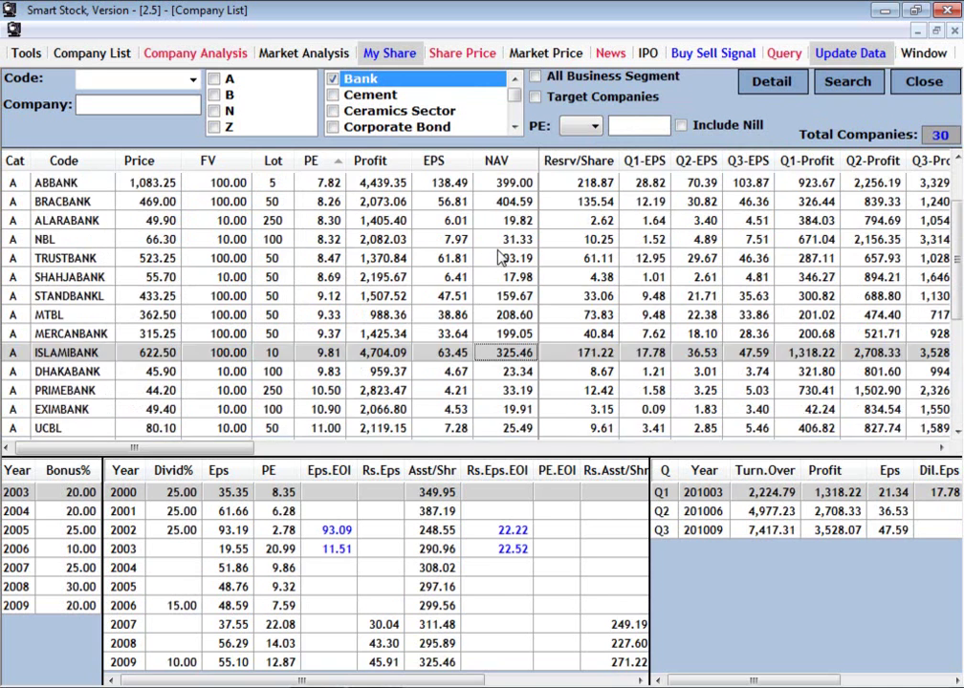
# Step: Sort the banks by PE in ascending order and select BANKASIA to view its figures
pyautogui.click(331, 168)
pyautogui.click(331, 168)
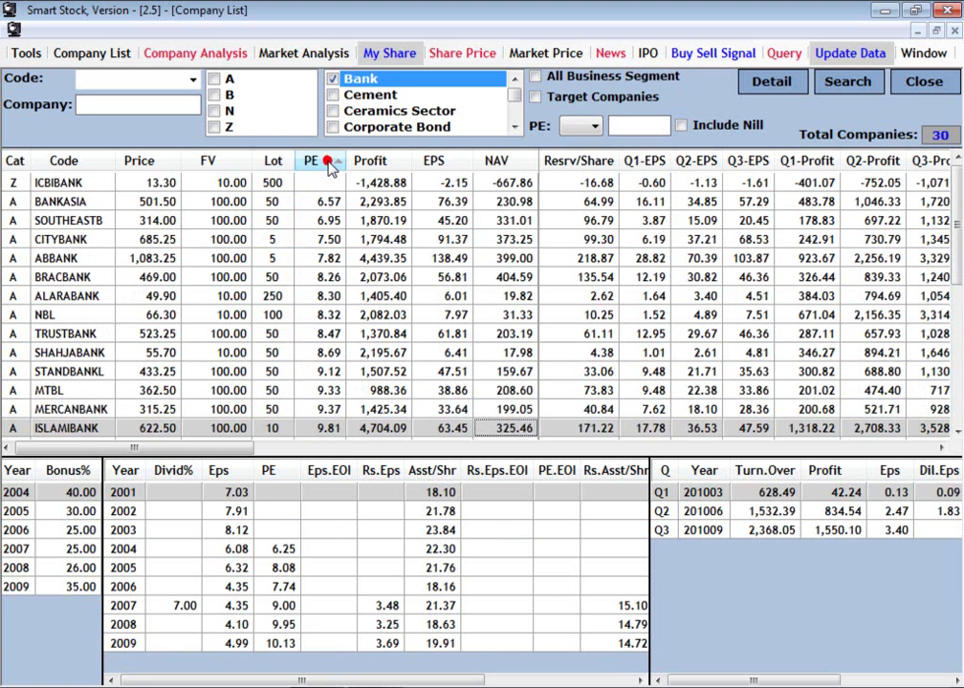
pyautogui.click(328, 212)
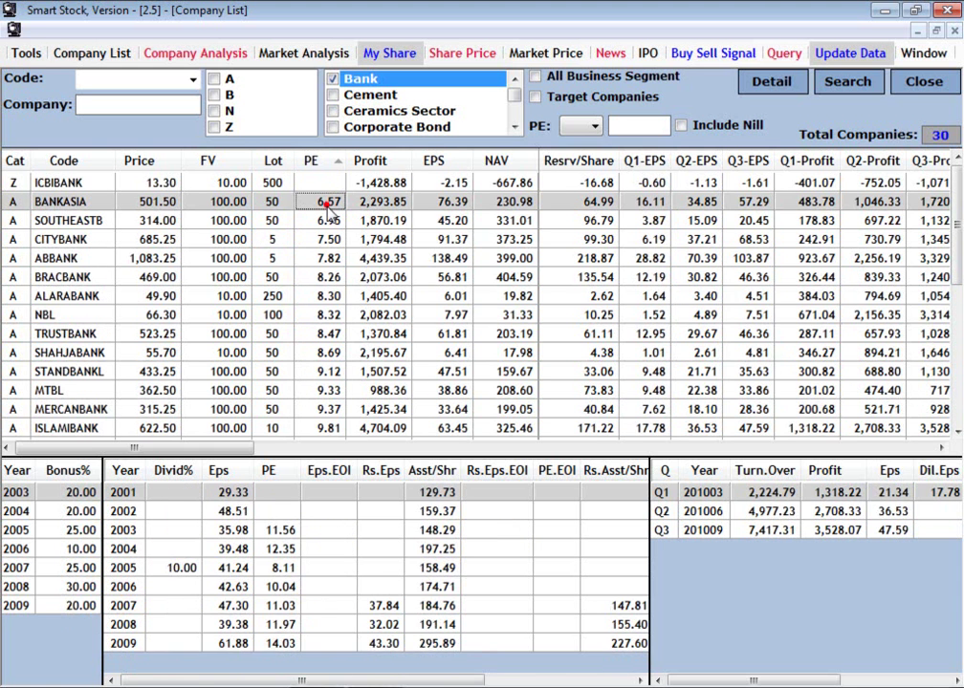
# Step: Sort the bank list by Profit, EPS and NAV in turn, each in descending order
pyautogui.click(394, 163)
pyautogui.click(396, 164)
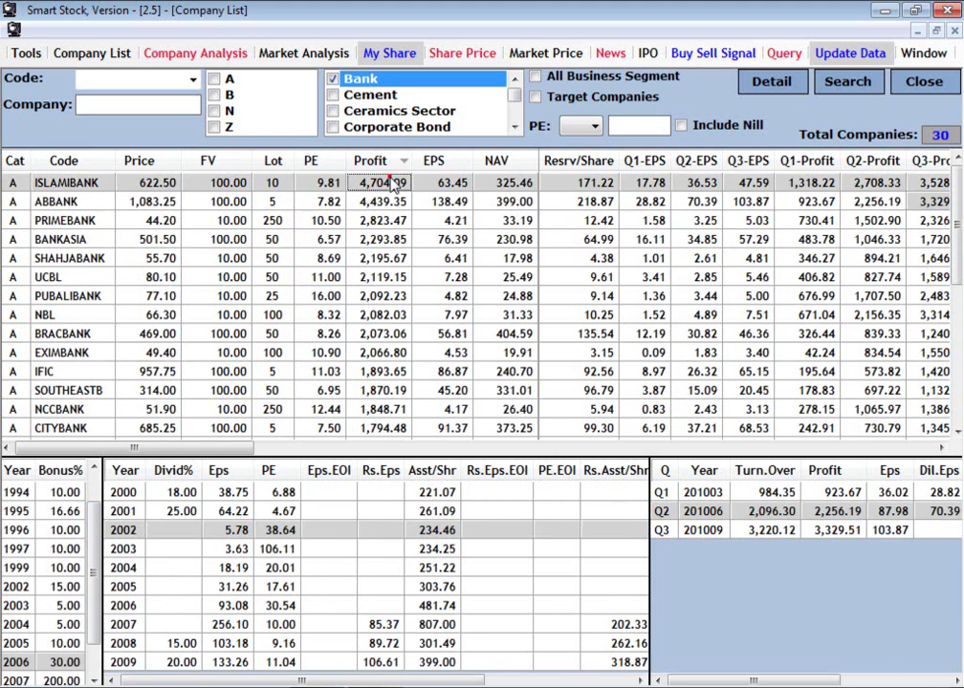
pyautogui.click(437, 162)
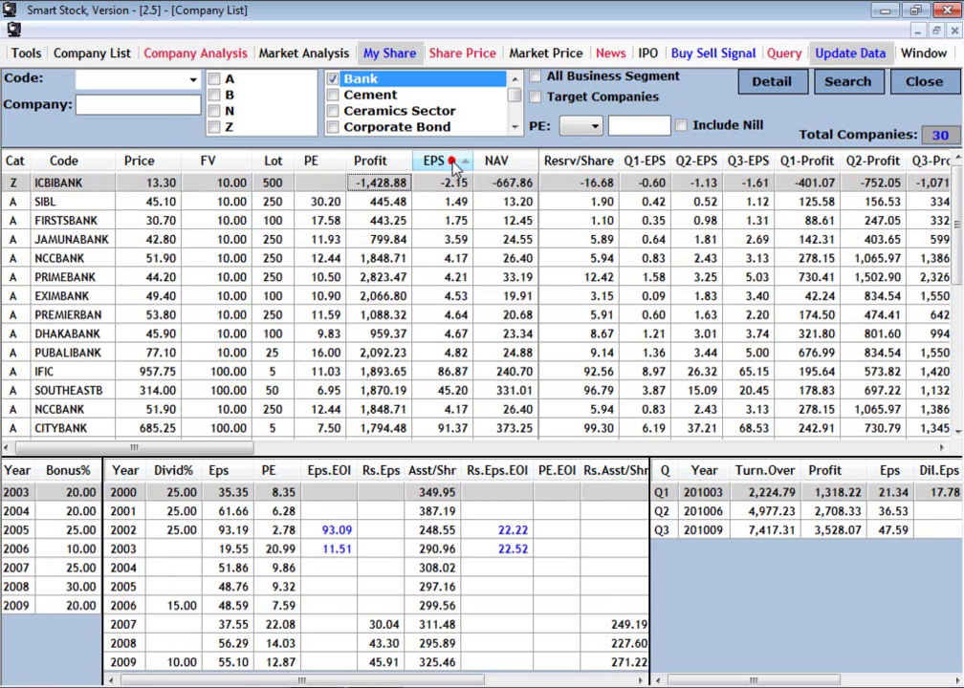
pyautogui.click(465, 163)
pyautogui.click(516, 163)
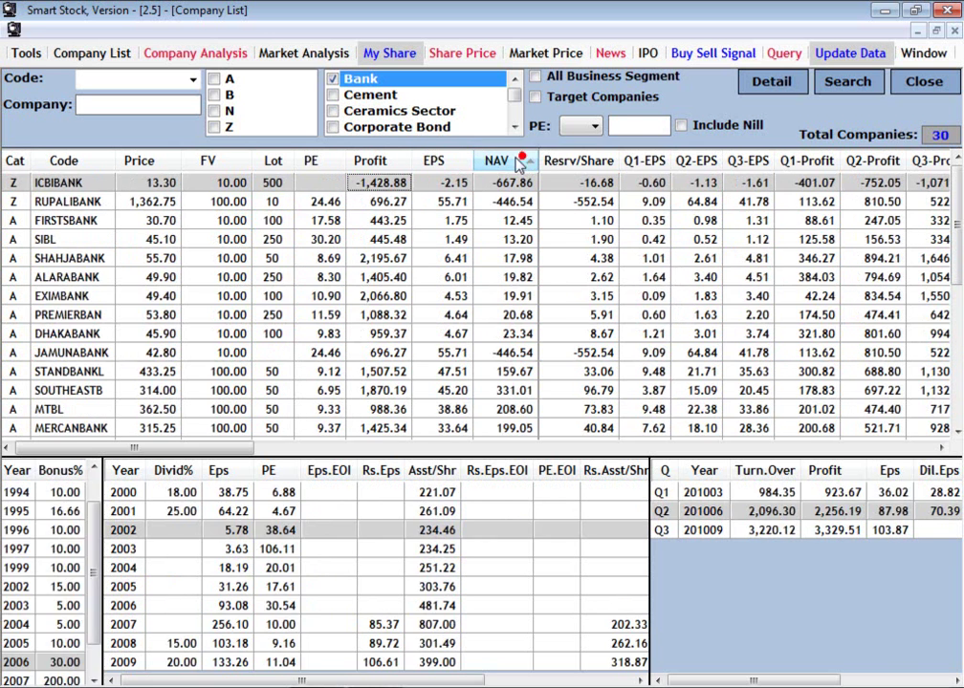
pyautogui.click(516, 162)
# Step: Sort the banks by Reserve in descending order and select SOUTHEASTB to view its figures
pyautogui.moveTo(218, 447); pyautogui.dragTo(396, 459)
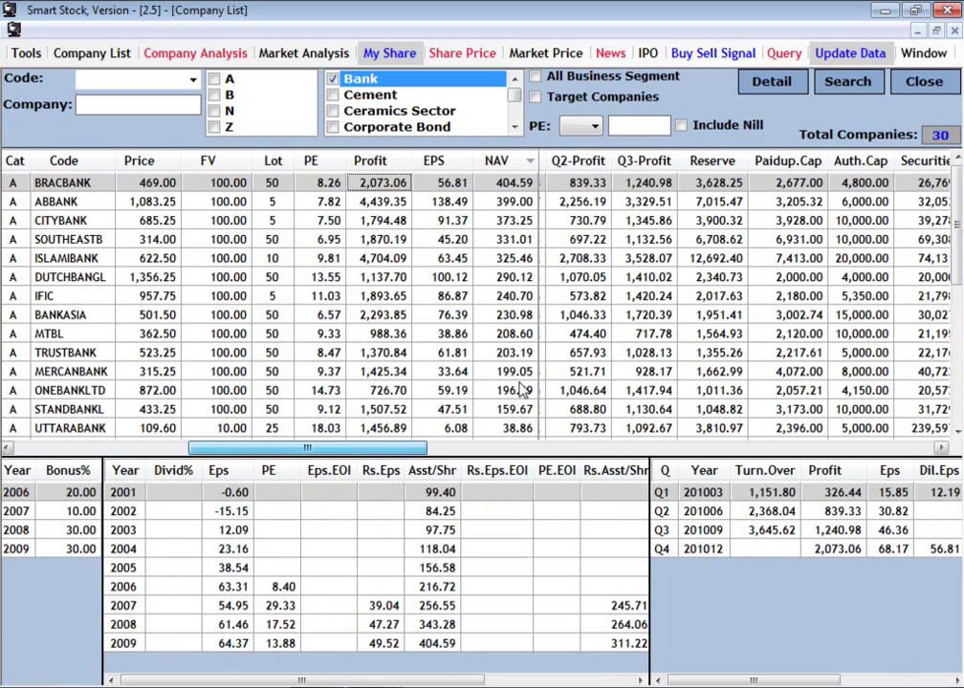
pyautogui.click(726, 160)
pyautogui.click(728, 161)
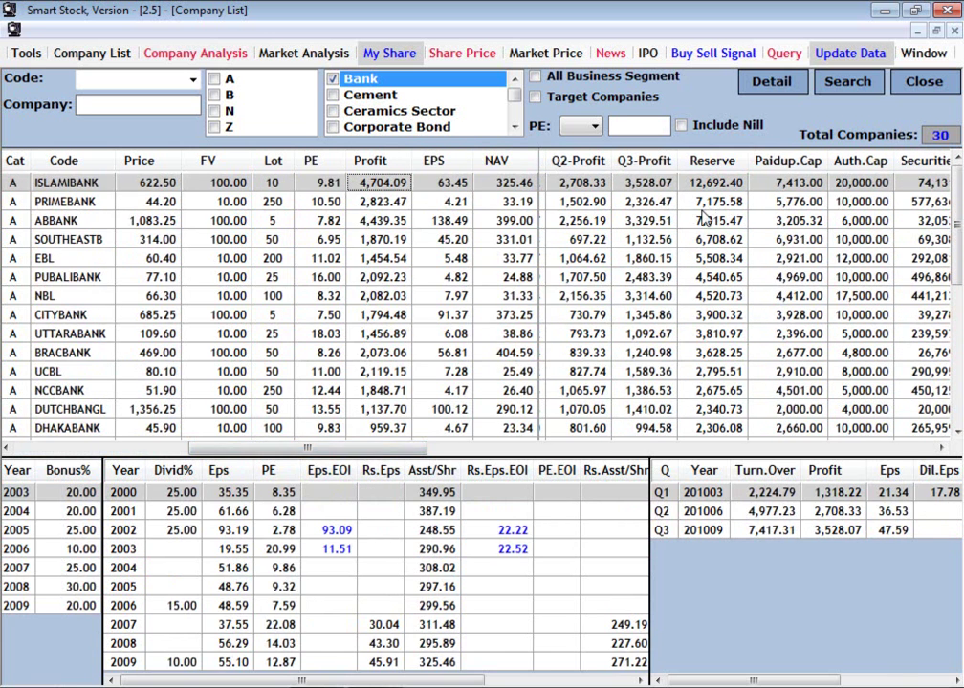
pyautogui.click(716, 239)
# Step: Replace the Bank segment with Fuel & Power and IT Sector, and search for the matching companies
pyautogui.click(332, 79)
pyautogui.moveTo(514, 93); pyautogui.dragTo(513, 102)
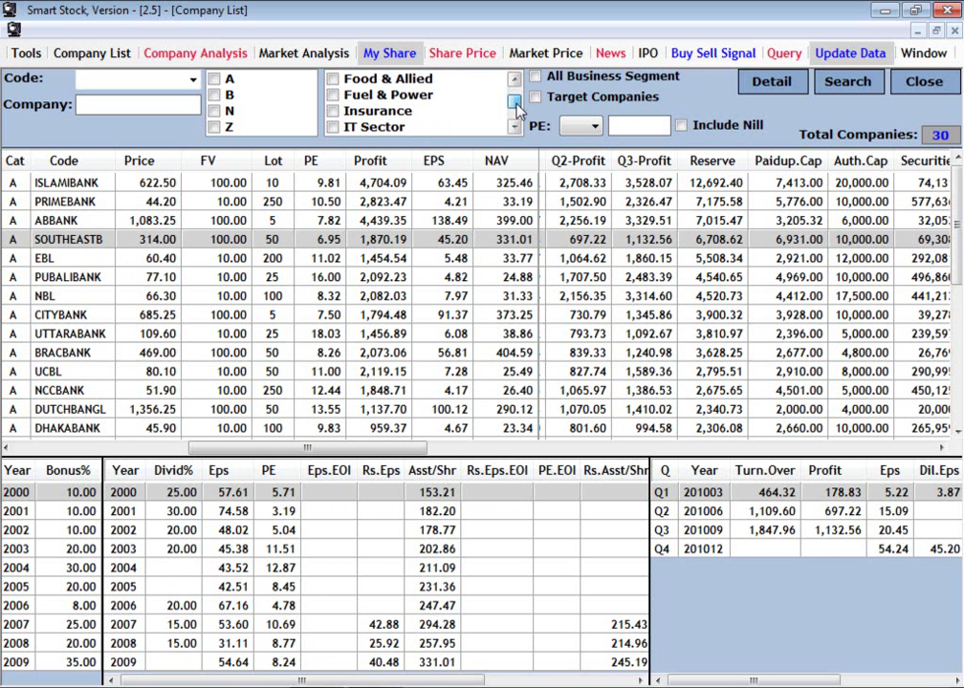
pyautogui.click(437, 95)
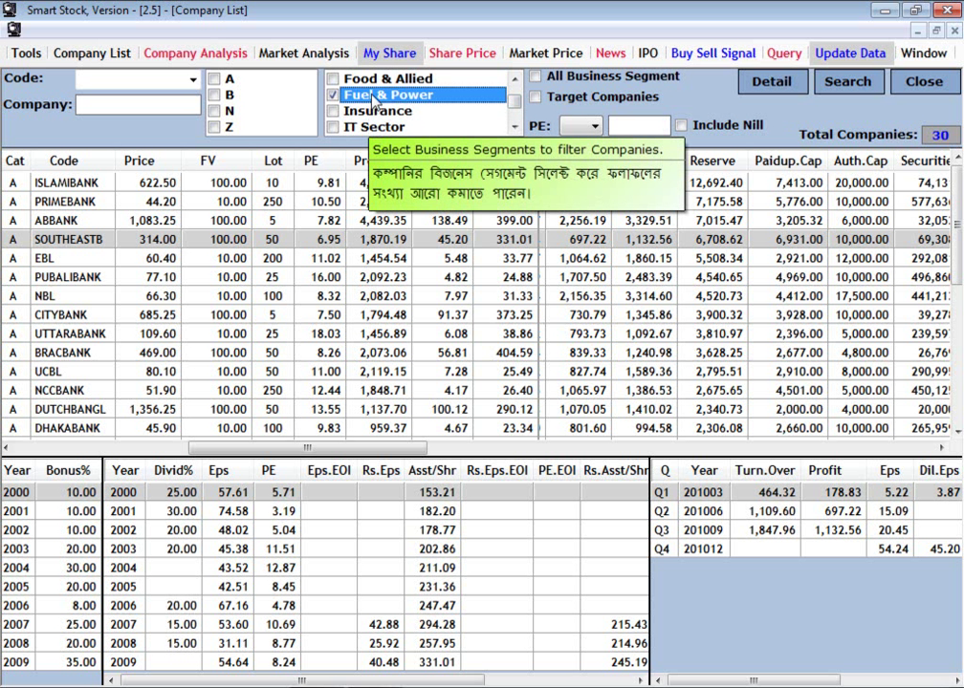
pyautogui.click(382, 127)
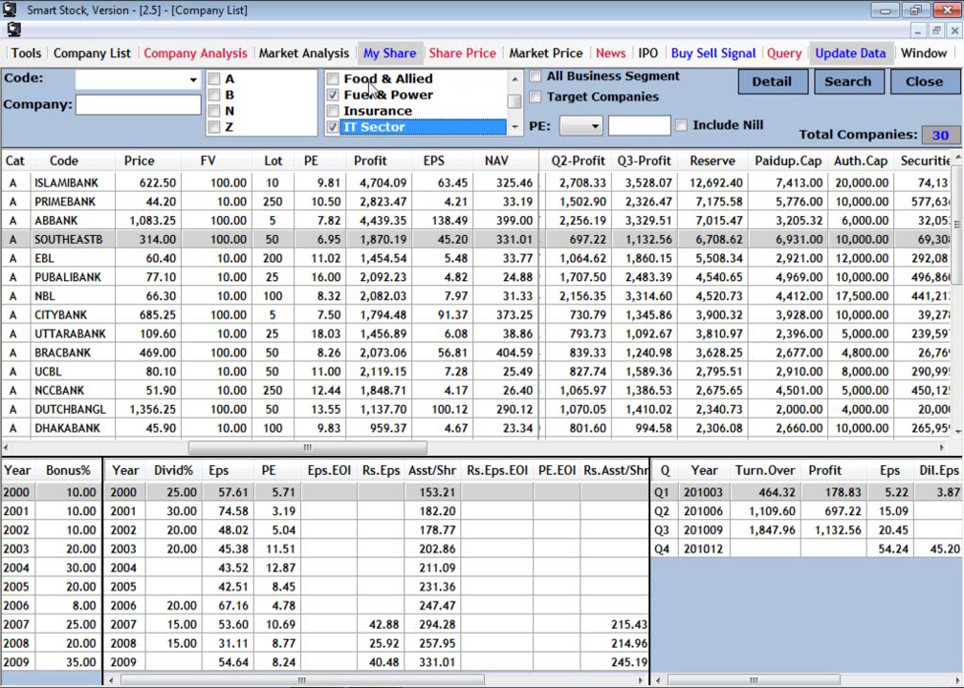
pyautogui.click(849, 83)
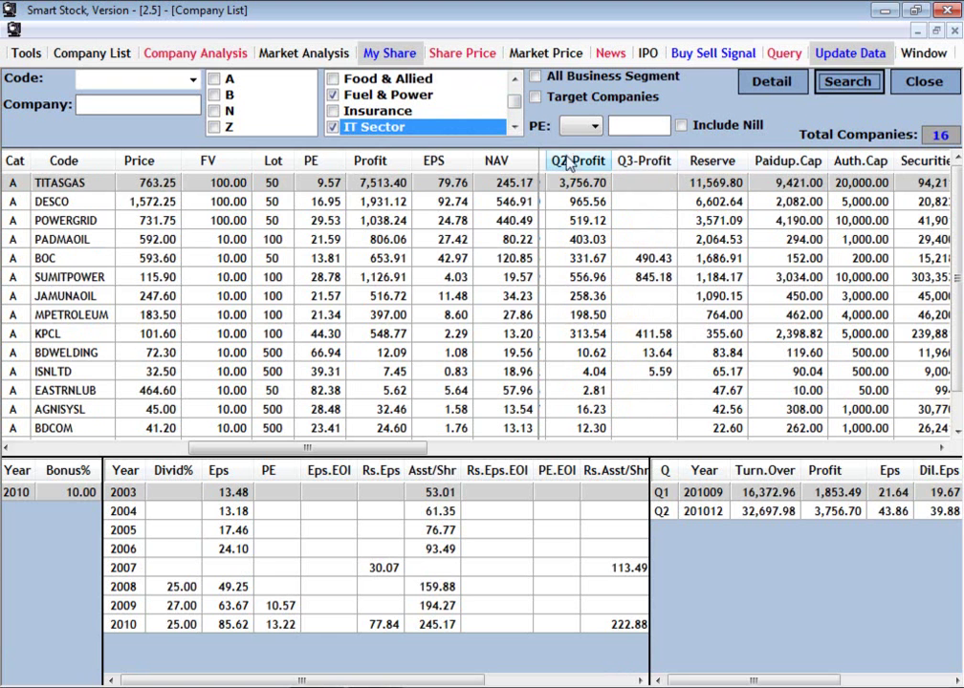
# Step: Sort the Fuel & Power and IT companies by Reserve and by Q2-Profit, both in descending order
pyautogui.click(713, 162)
pyautogui.click(713, 163)
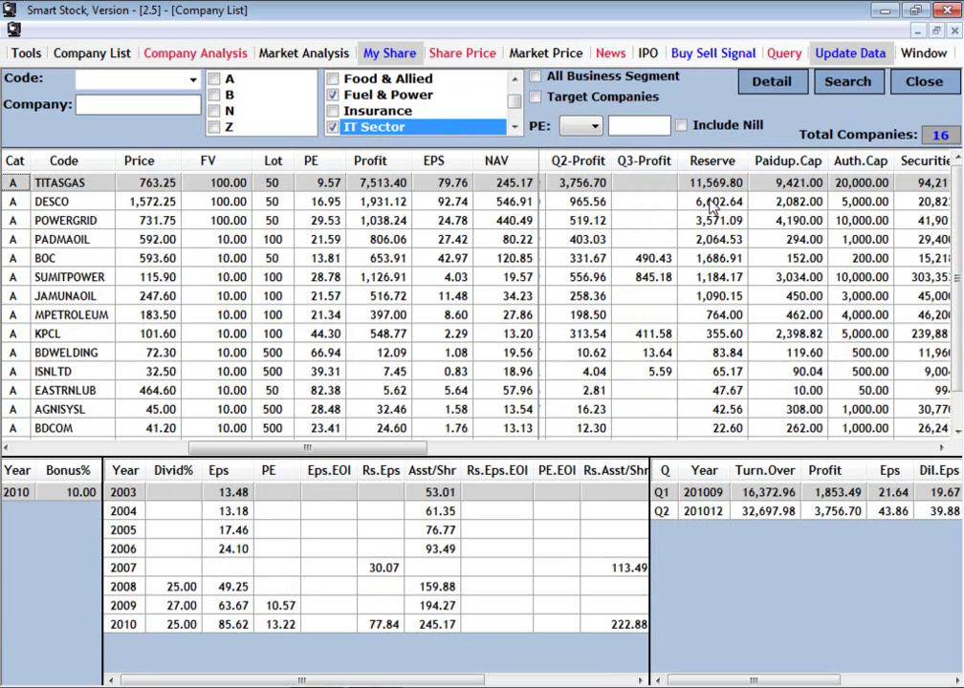
pyautogui.press('Down')
pyautogui.click(568, 162)
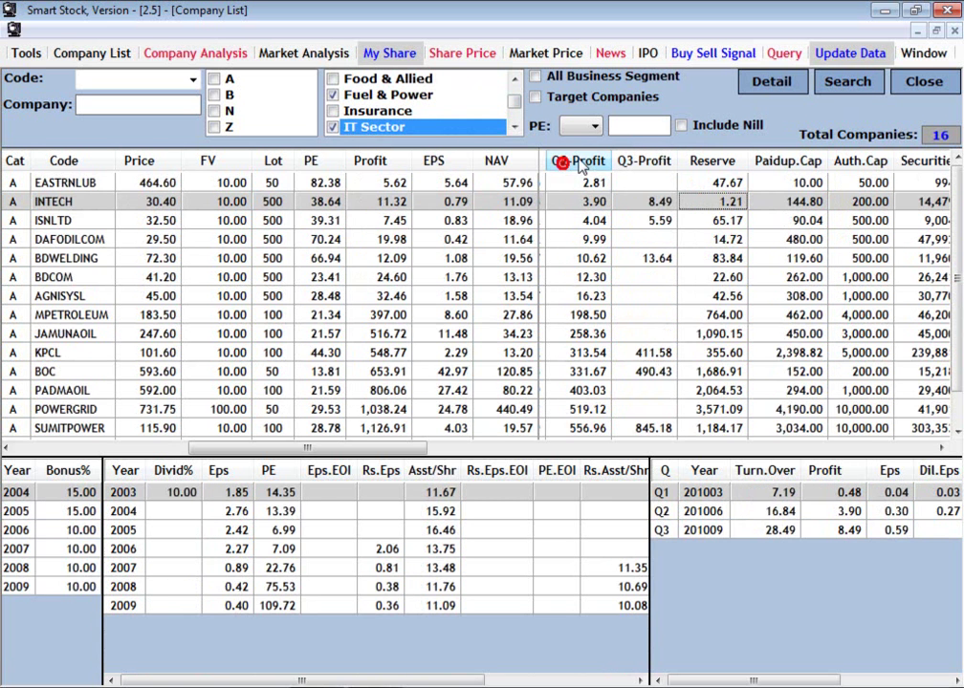
pyautogui.click(568, 162)
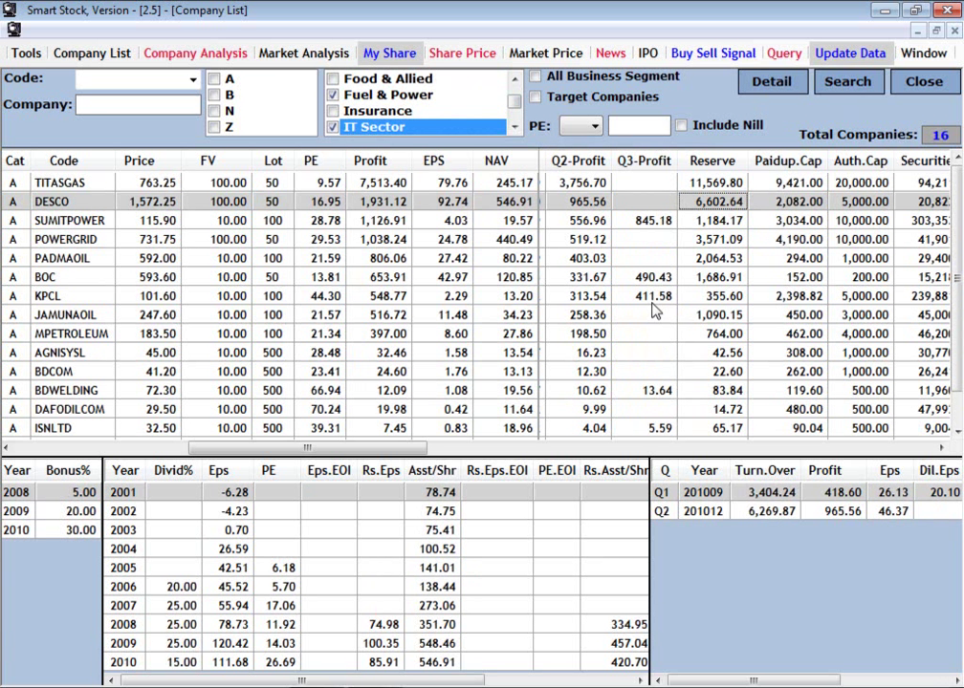
# Step: Open the detail view of AGNISYSL, step through the following companies' price graphs up to EASTRNLUB, and return to the company list
pyautogui.click(773, 80)
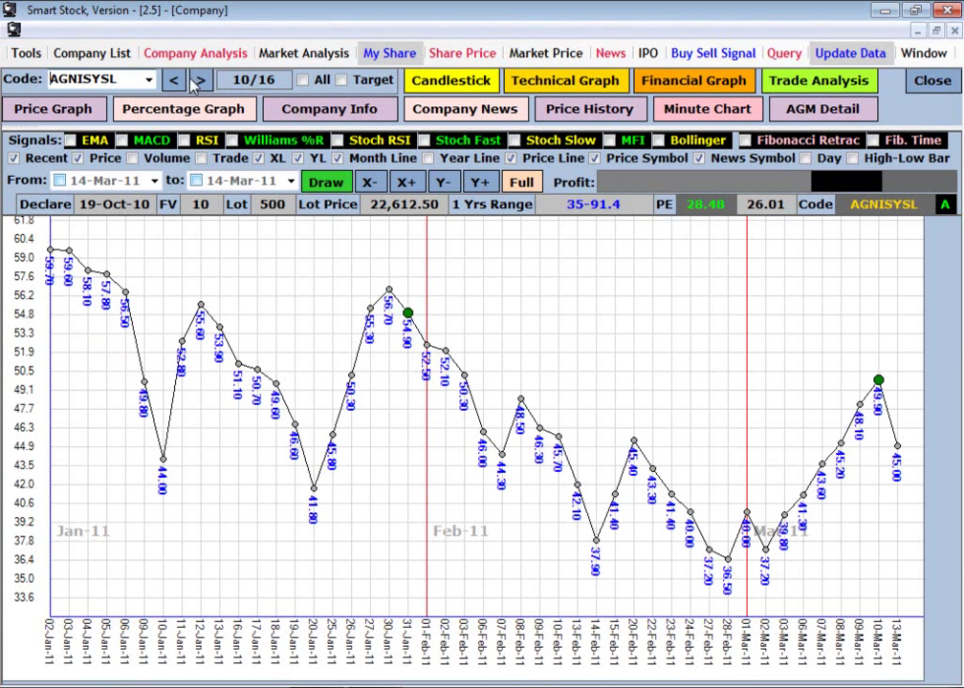
pyautogui.click(148, 79)
pyautogui.click(149, 80)
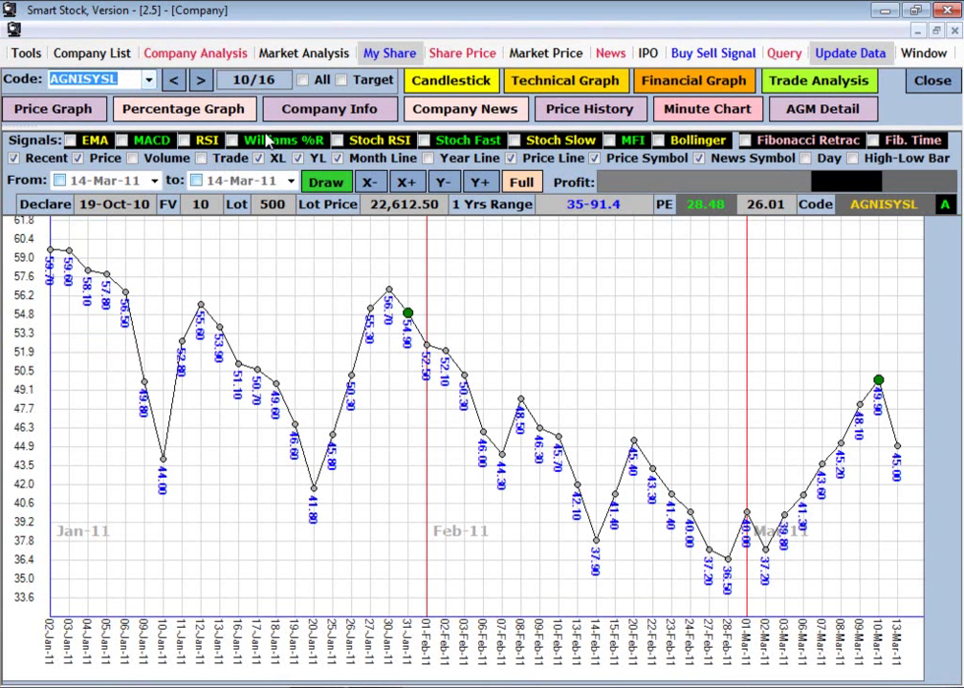
pyautogui.click(200, 80)
pyautogui.click(200, 81)
pyautogui.click(201, 80)
pyautogui.click(202, 81)
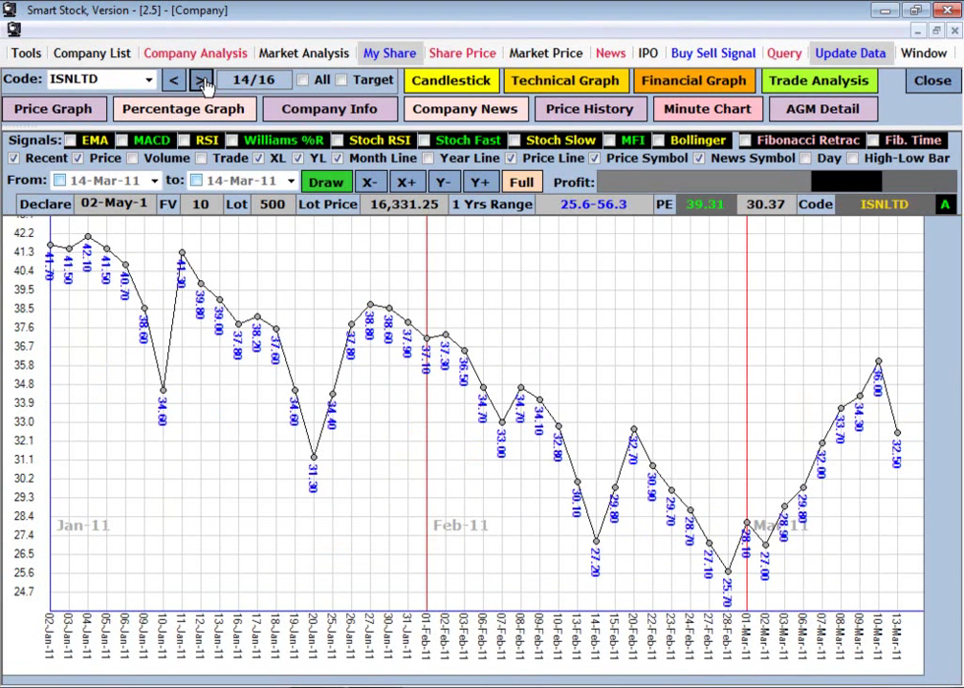
pyautogui.click(203, 82)
pyautogui.click(203, 81)
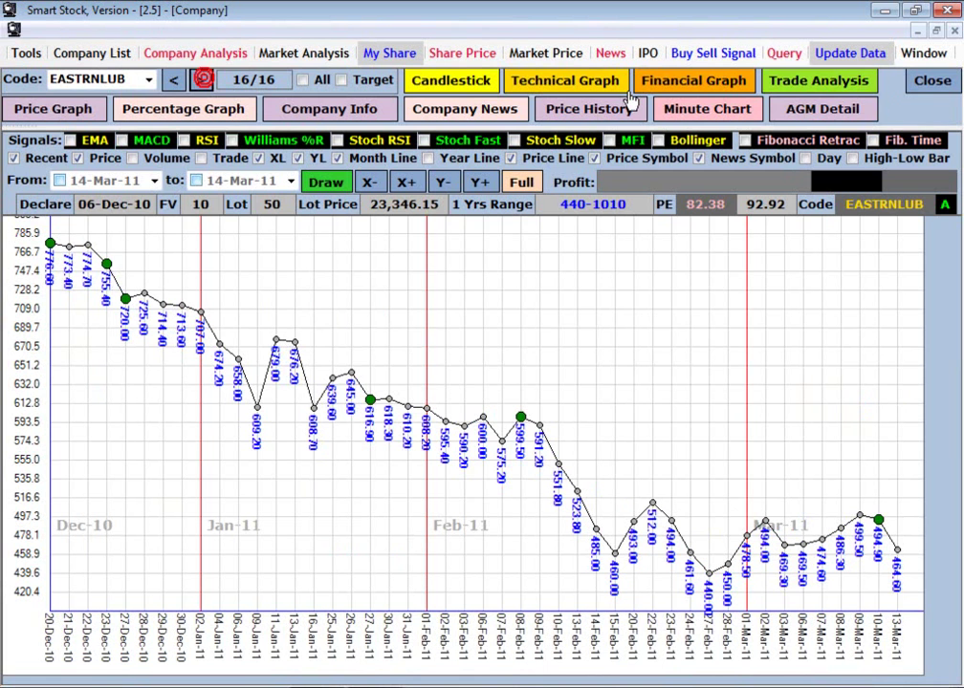
pyautogui.click(932, 82)
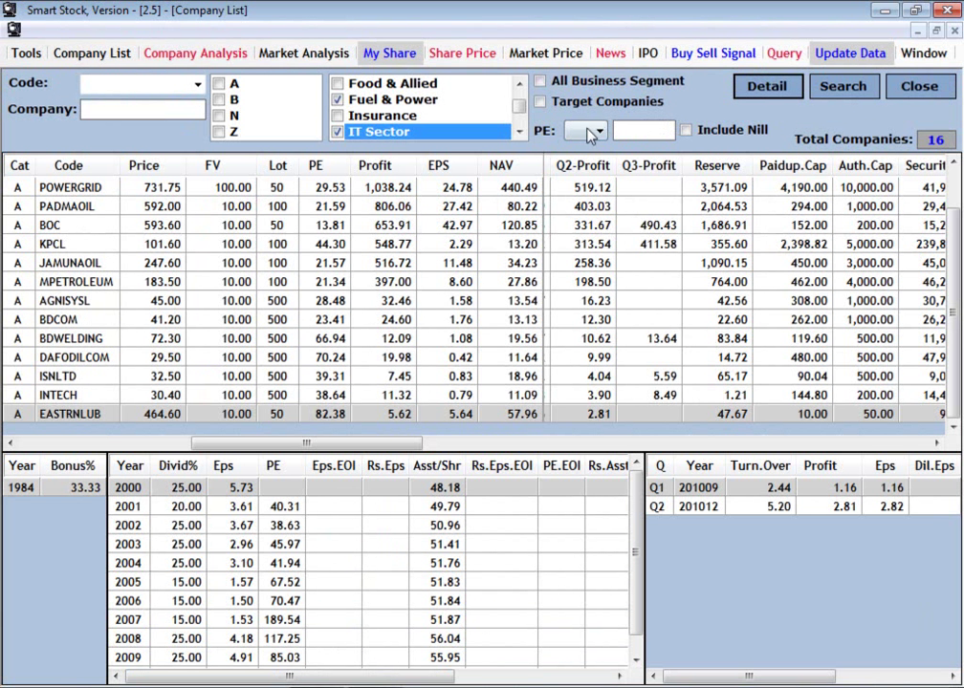
# Step: Enable the Target Companies filter, review the selected target companies by segment, and search the company list again
pyautogui.click(594, 105)
pyautogui.click(387, 54)
pyautogui.click(409, 168)
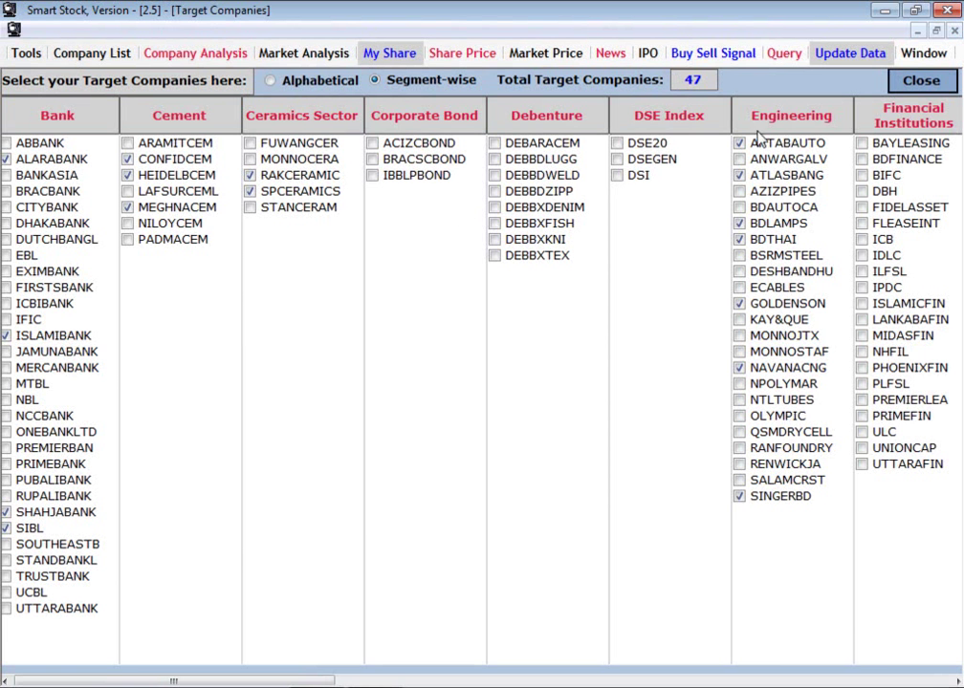
pyautogui.click(889, 89)
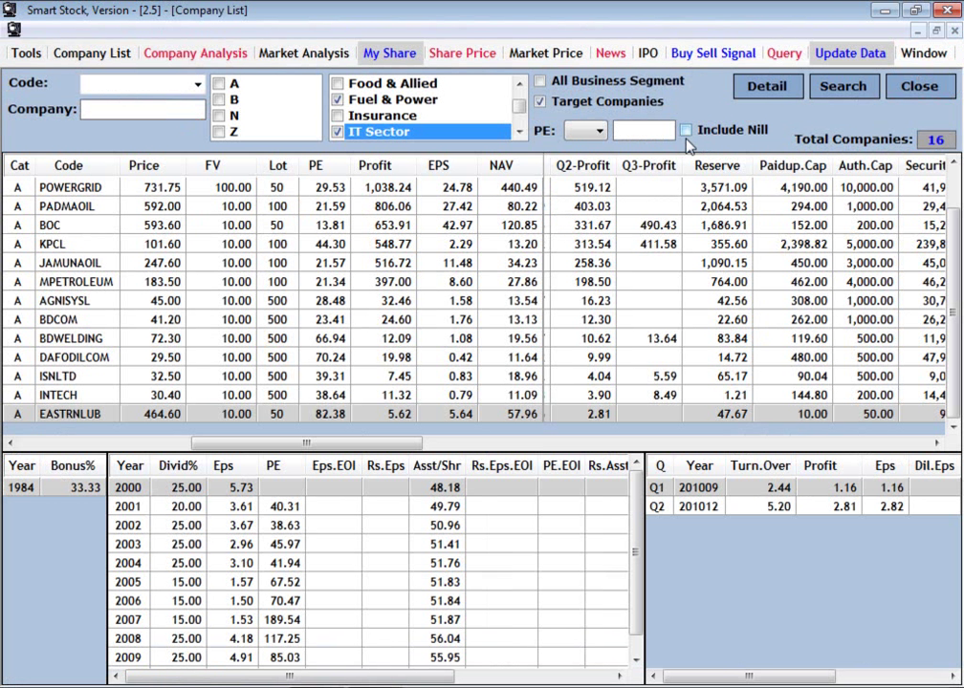
pyautogui.click(835, 86)
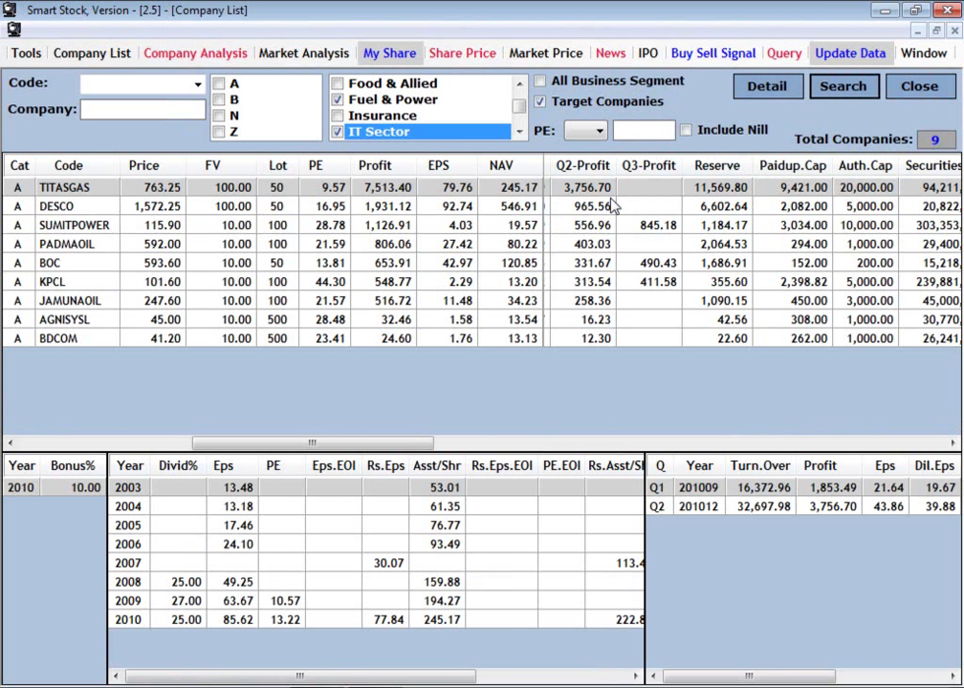
# Step: Search the target companies across all business segments, and again with only the Bank segment selected
pyautogui.click(540, 82)
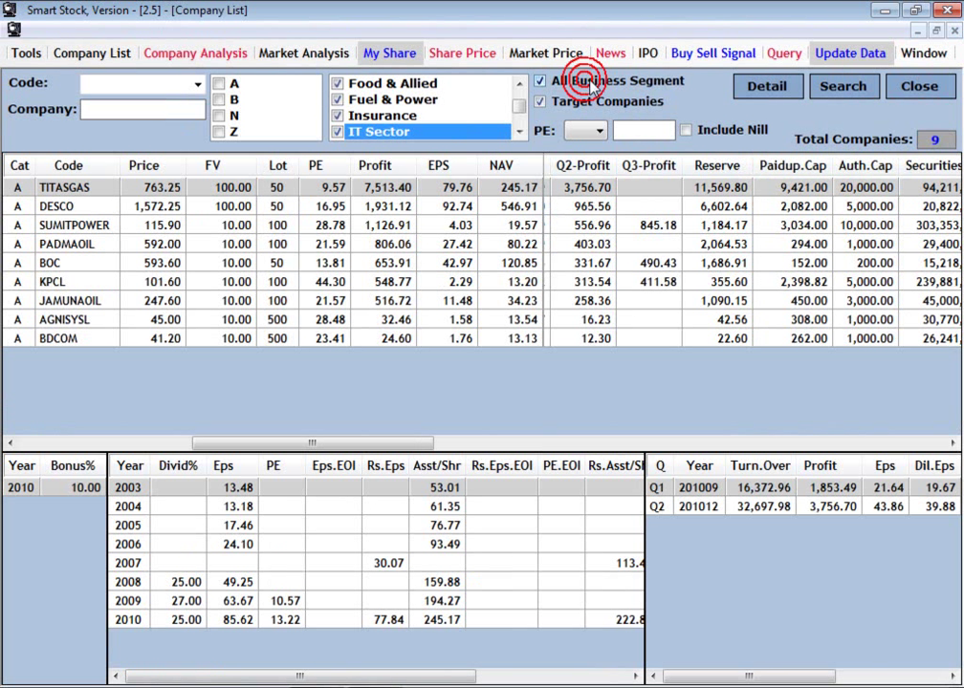
pyautogui.click(843, 87)
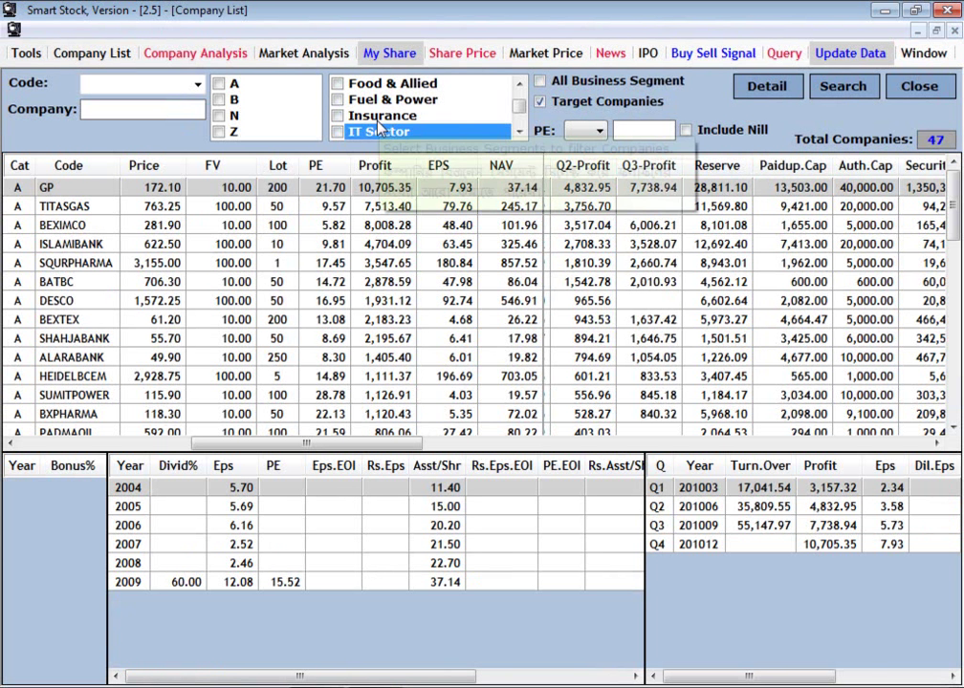
pyautogui.scroll(2, 421, 107)
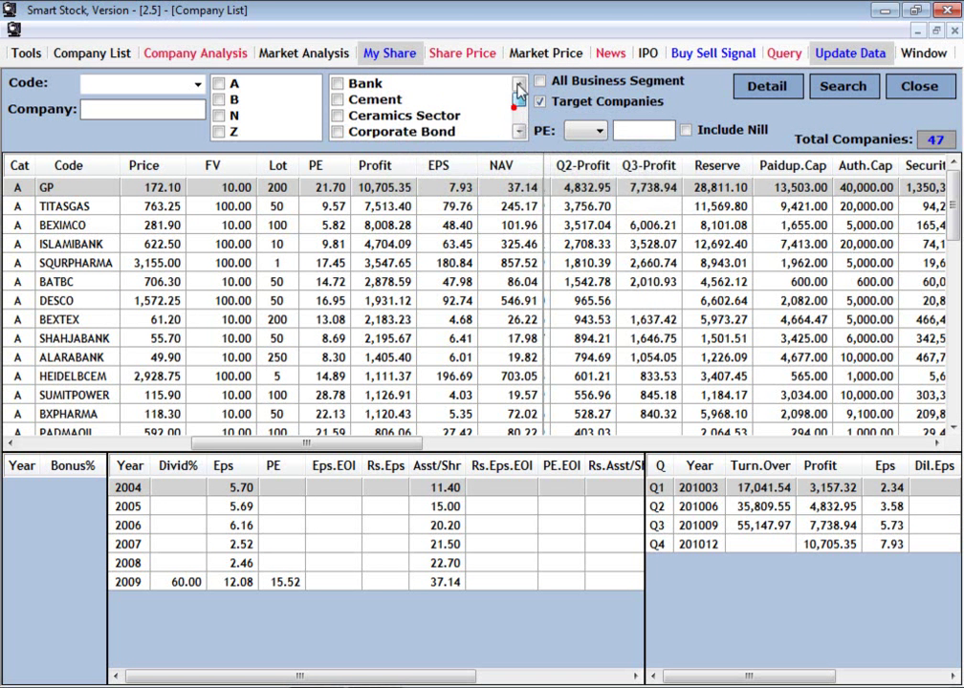
pyautogui.click(368, 85)
pyautogui.click(337, 84)
pyautogui.click(862, 86)
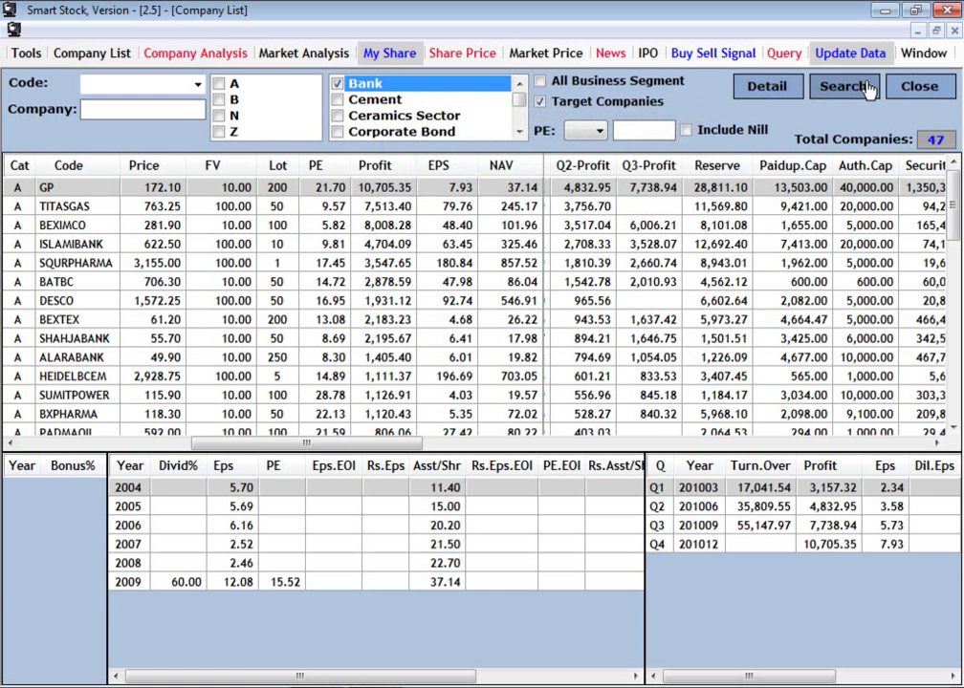
# Step: Deselect Bank, search for all target companies, and turn off the Target Companies filter
pyautogui.click(338, 84)
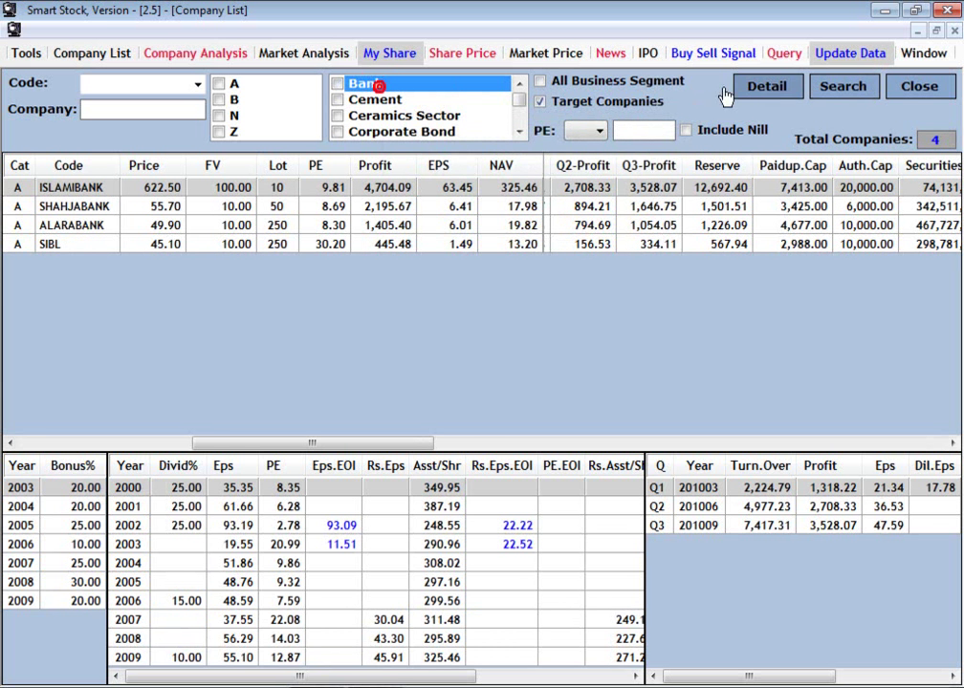
pyautogui.click(840, 86)
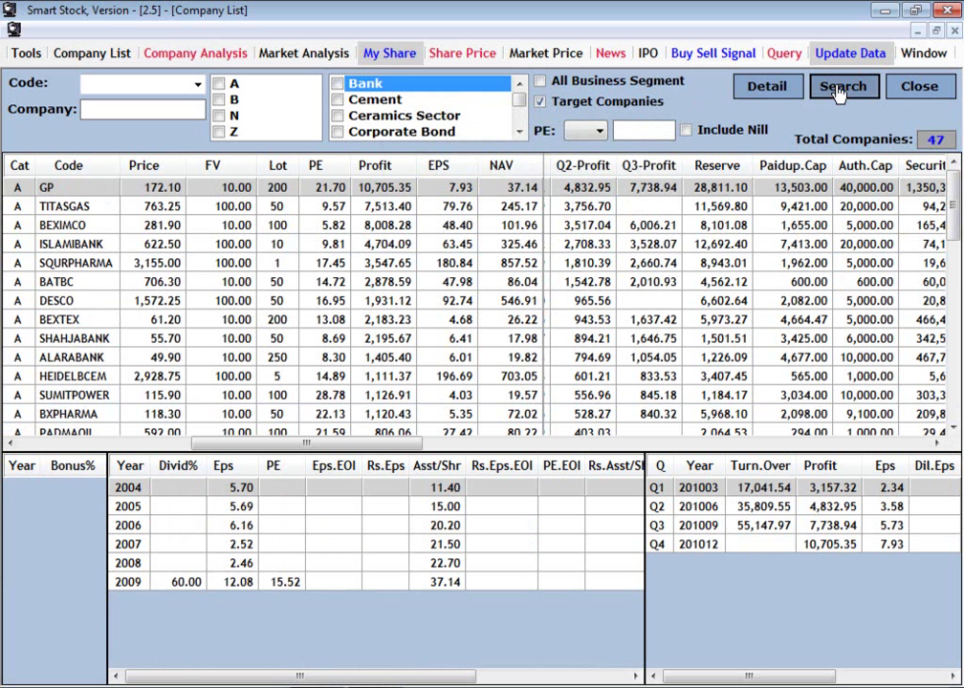
pyautogui.click(541, 101)
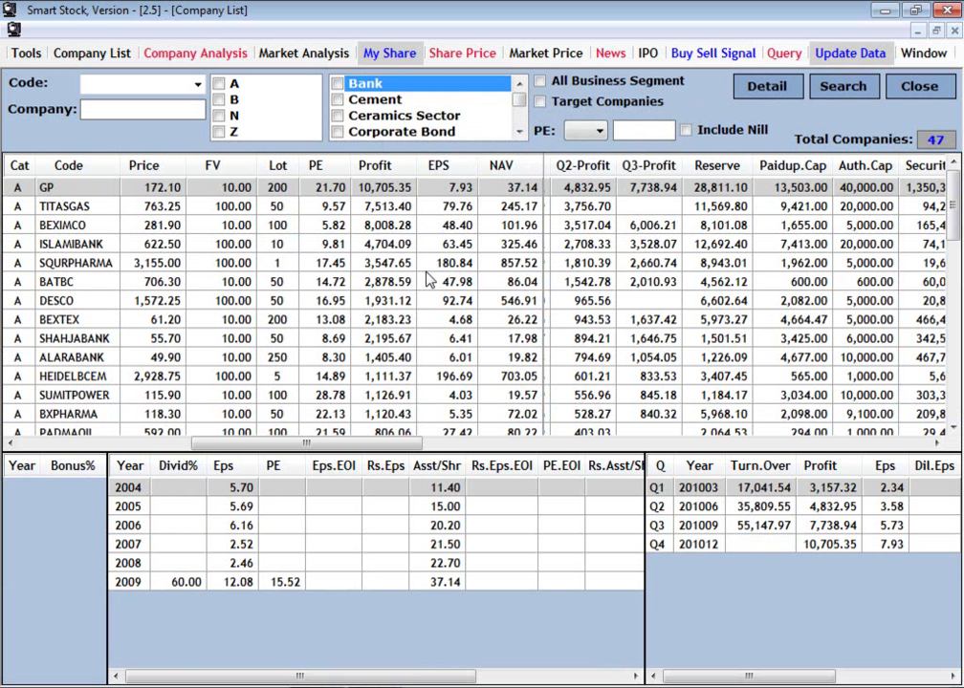
# Step: View the yearly and quarterly figures of DESCO and SQURPHARMA in the company list
pyautogui.moveTo(376, 440); pyautogui.dragTo(207, 440)
pyautogui.click(328, 301)
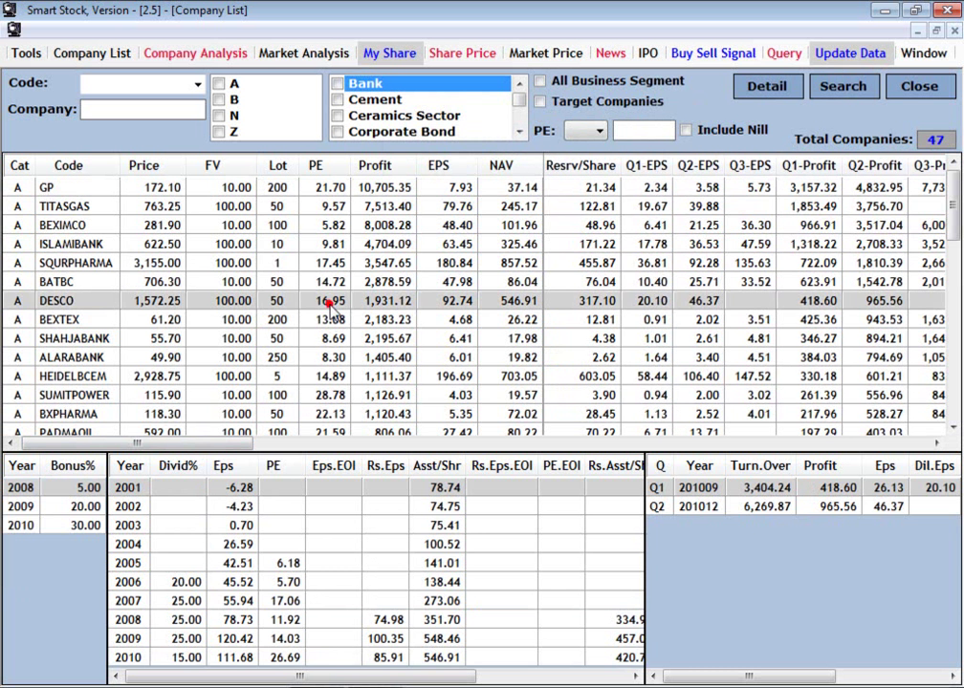
pyautogui.click(220, 269)
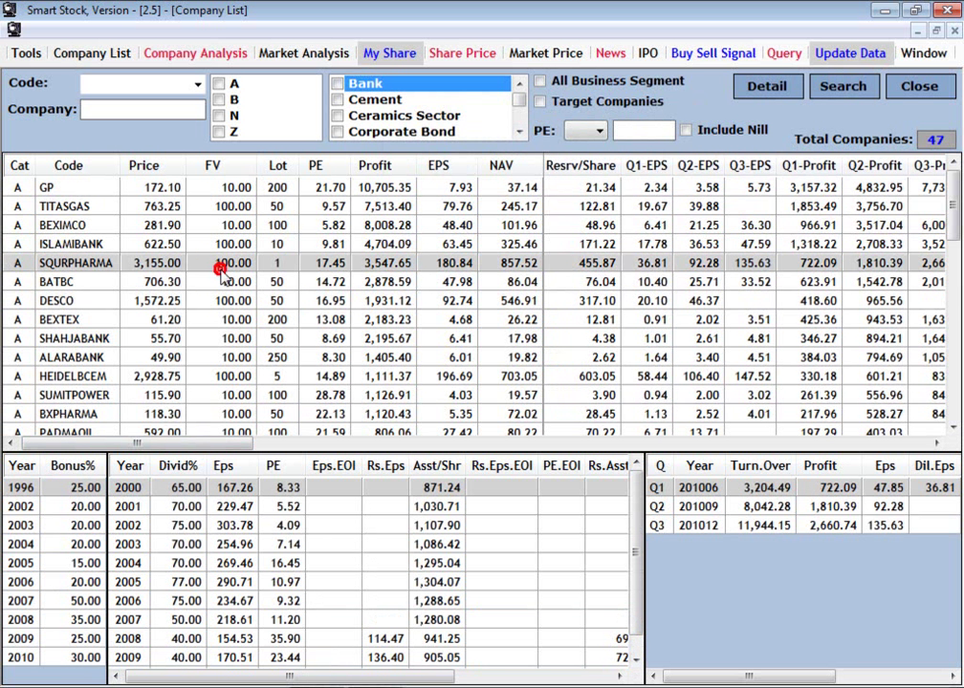
# Step: View the yearly and quarterly figures of SHAHJABANK, BEXTEX, SQURPHARMA, ISLAMIBANK and BEXIMCO
pyautogui.click(244, 338)
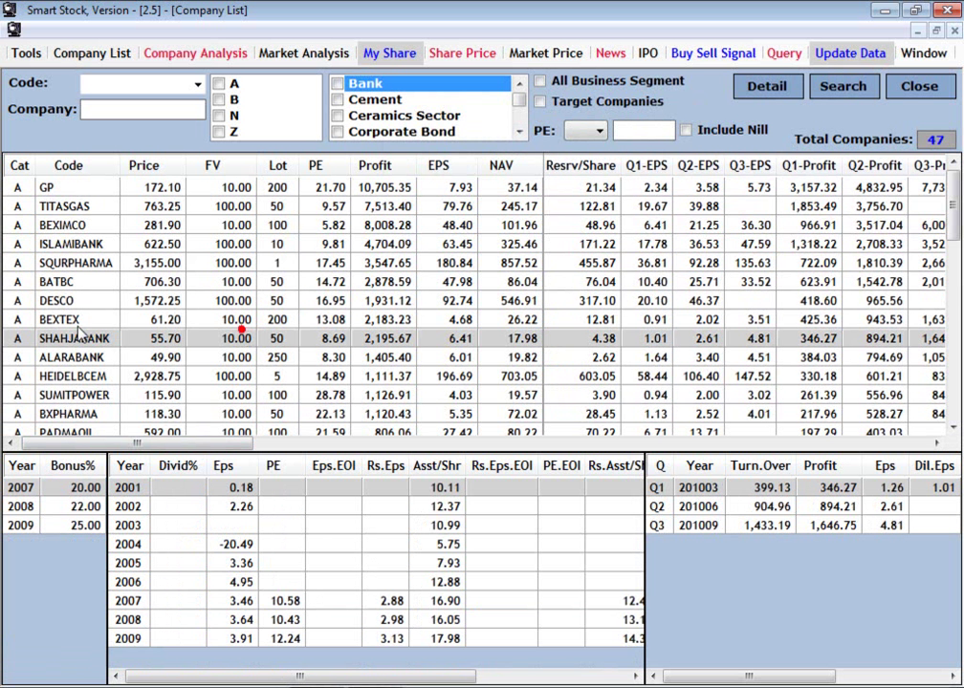
pyautogui.click(44, 320)
pyautogui.click(72, 264)
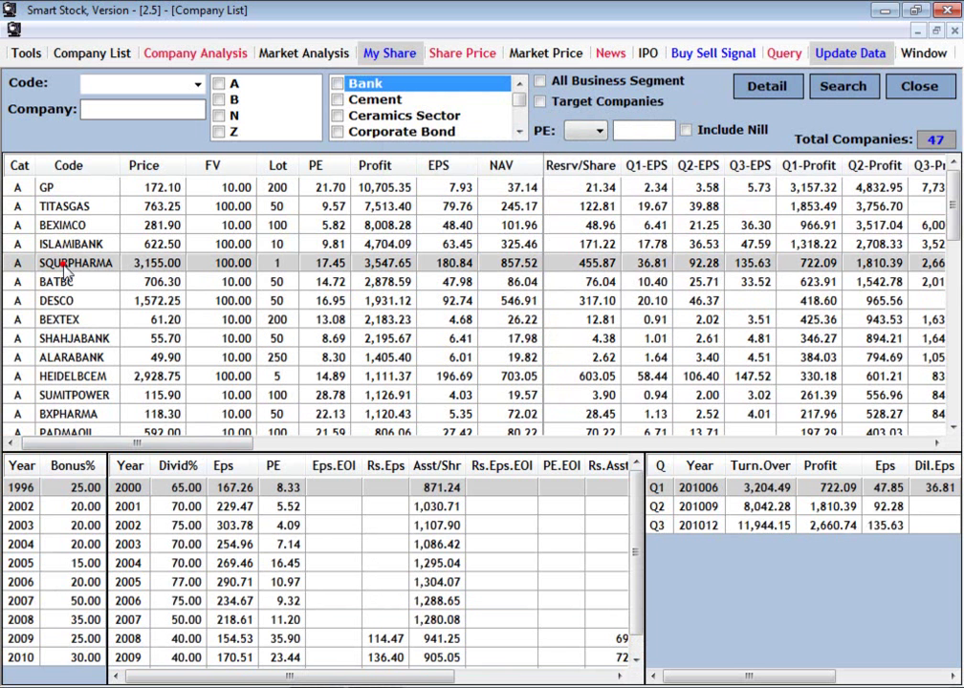
pyautogui.click(65, 244)
pyautogui.click(67, 225)
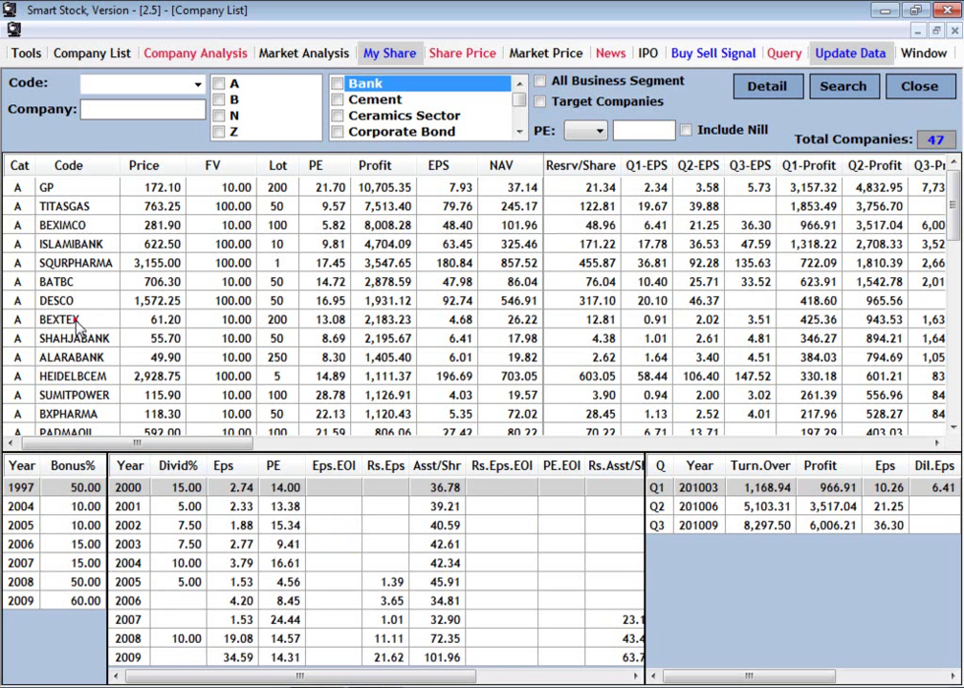
# Step: Open BEXTEX's details, view its percentage graph, info, news, minute chart and AGM detail, and return to the company list
pyautogui.click(144, 320)
pyautogui.doubleClick(480, 327)
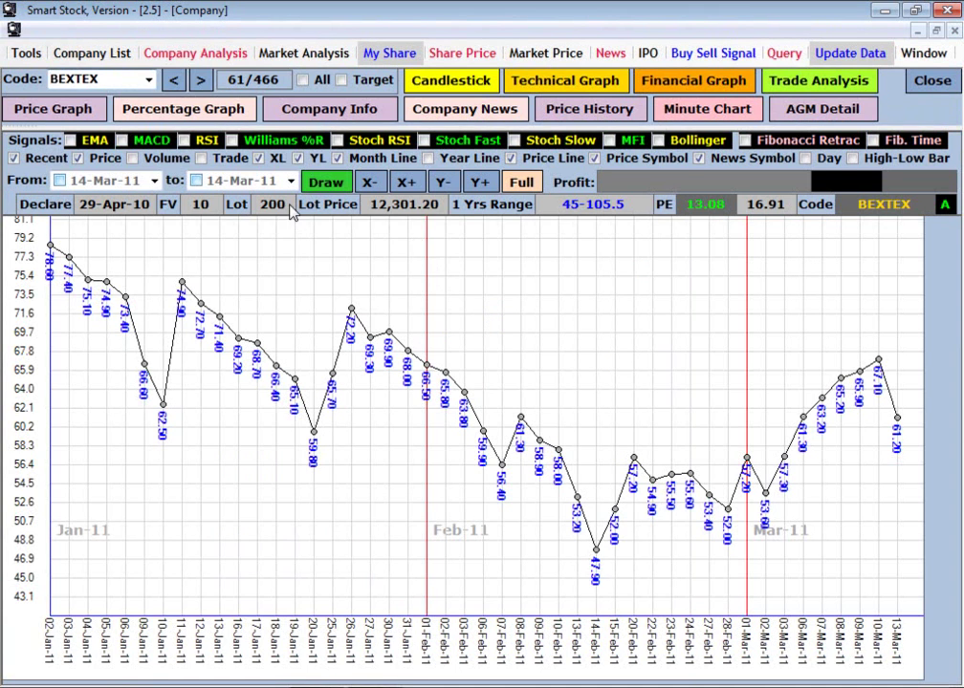
pyautogui.click(218, 122)
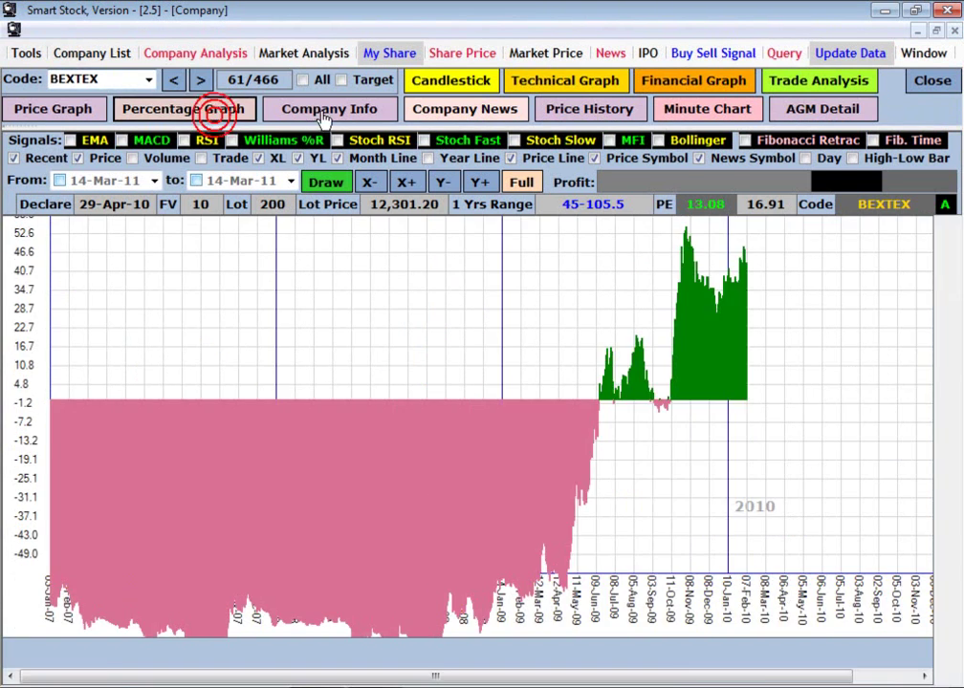
pyautogui.click(329, 109)
pyautogui.click(465, 109)
pyautogui.click(717, 113)
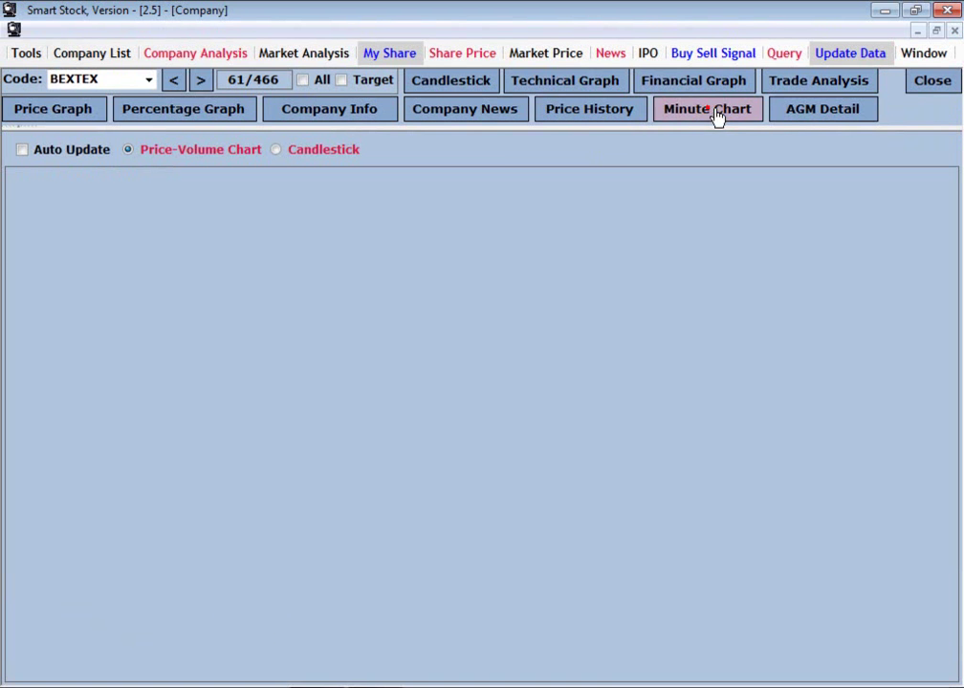
pyautogui.click(791, 120)
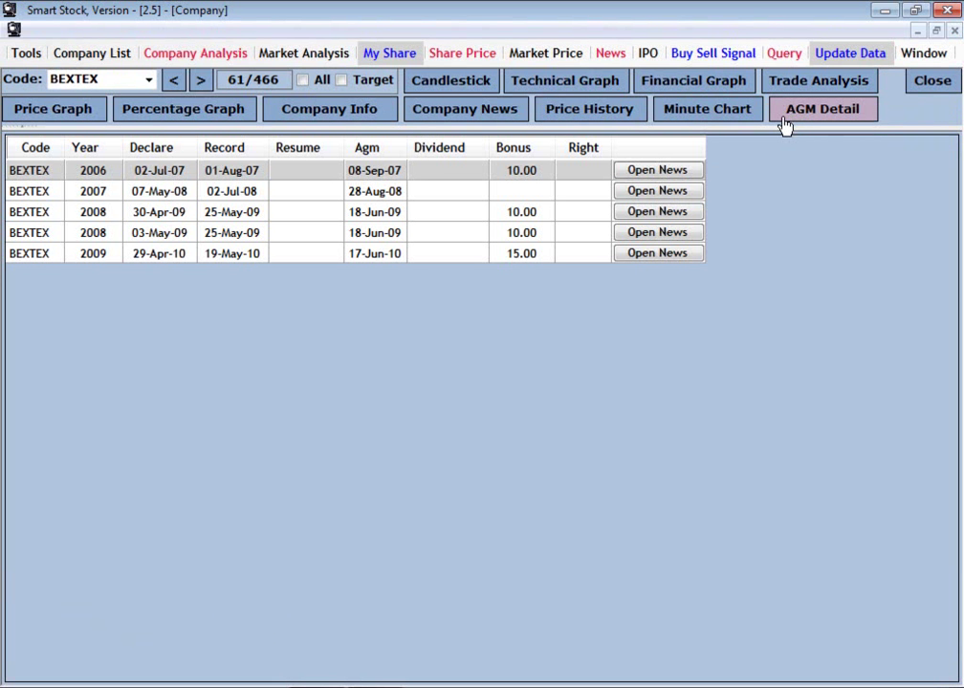
pyautogui.click(931, 82)
pyautogui.click(543, 227)
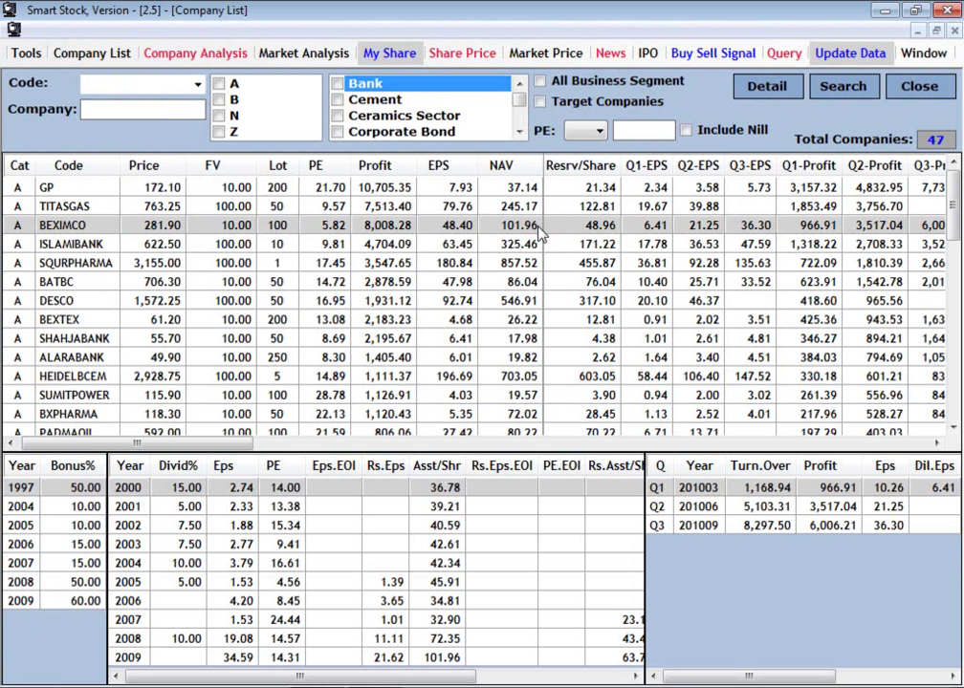
# Step: Close the company list, open Fundamental Analysis, and advance through the companies to the 1STICB charts
pyautogui.click(916, 87)
pyautogui.click(217, 34)
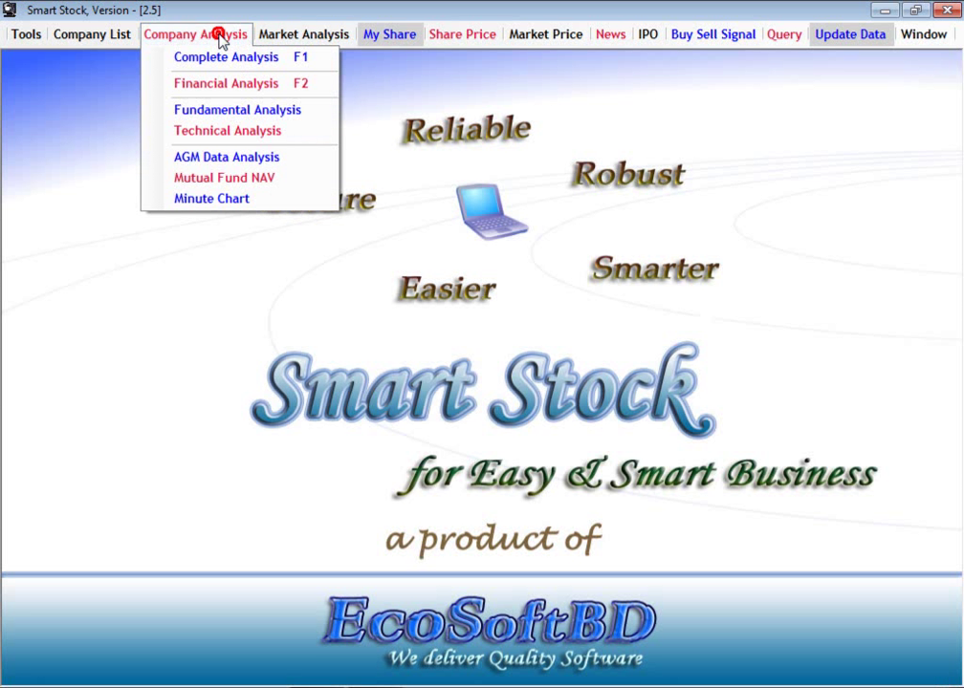
pyautogui.click(294, 118)
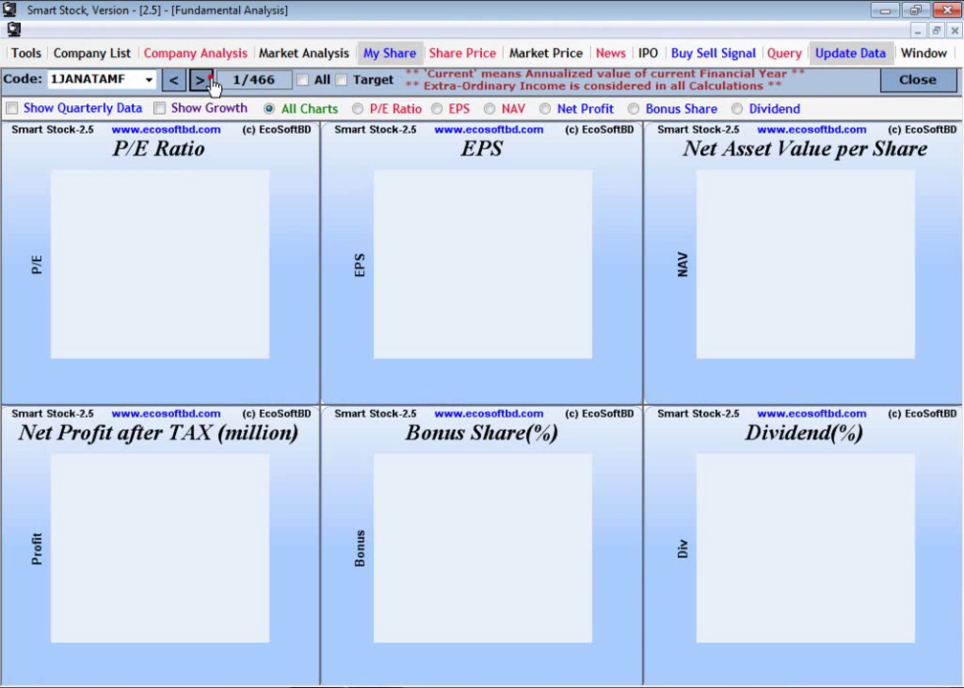
pyautogui.click(200, 81)
pyautogui.click(200, 80)
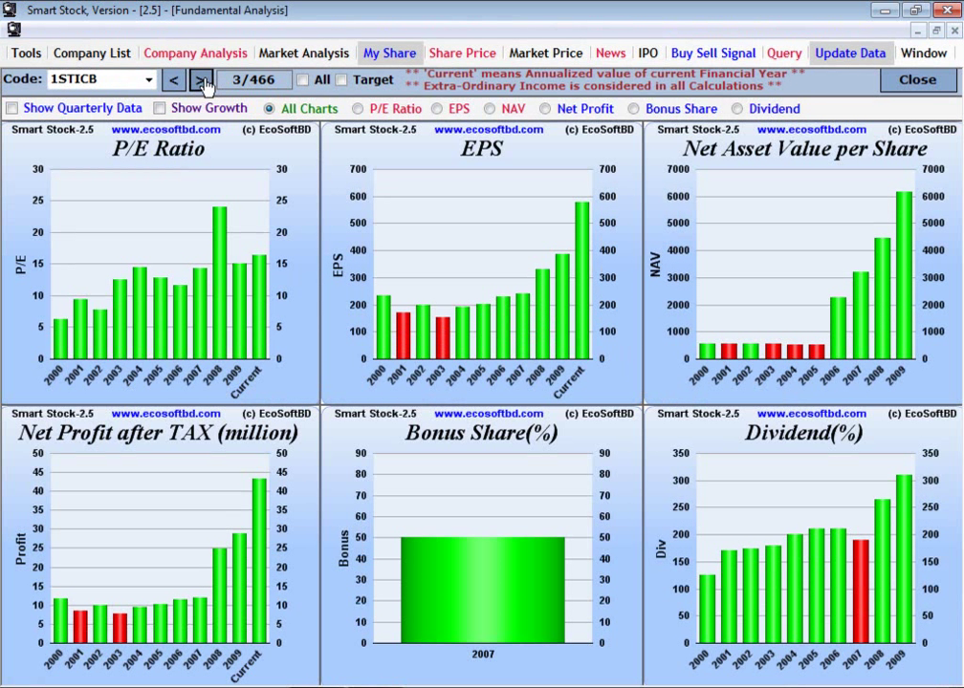
# Step: Select ABBANK in Fundamental Analysis, browse the following companies' charts through ACTIVEFINE, and close the window
pyautogui.click(148, 79)
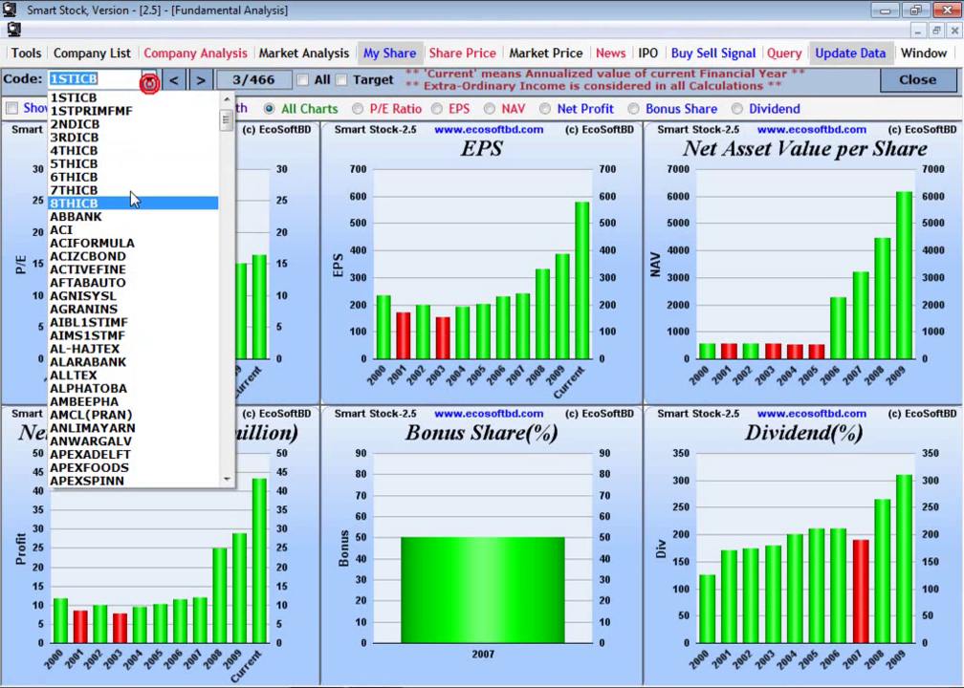
pyautogui.click(116, 218)
pyautogui.click(200, 81)
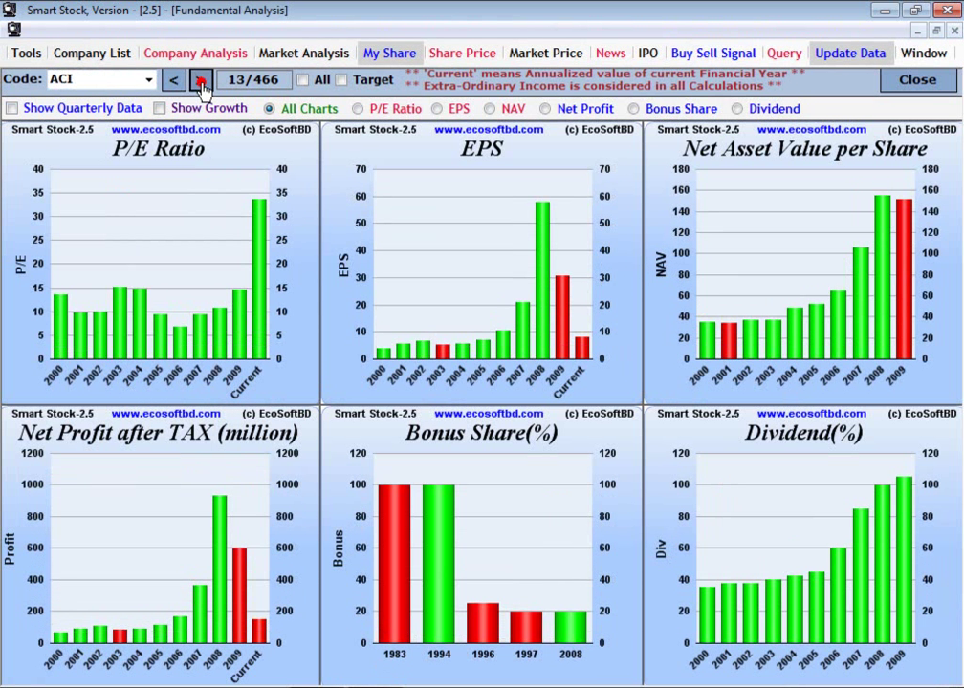
pyautogui.click(200, 80)
pyautogui.click(199, 80)
pyautogui.click(200, 80)
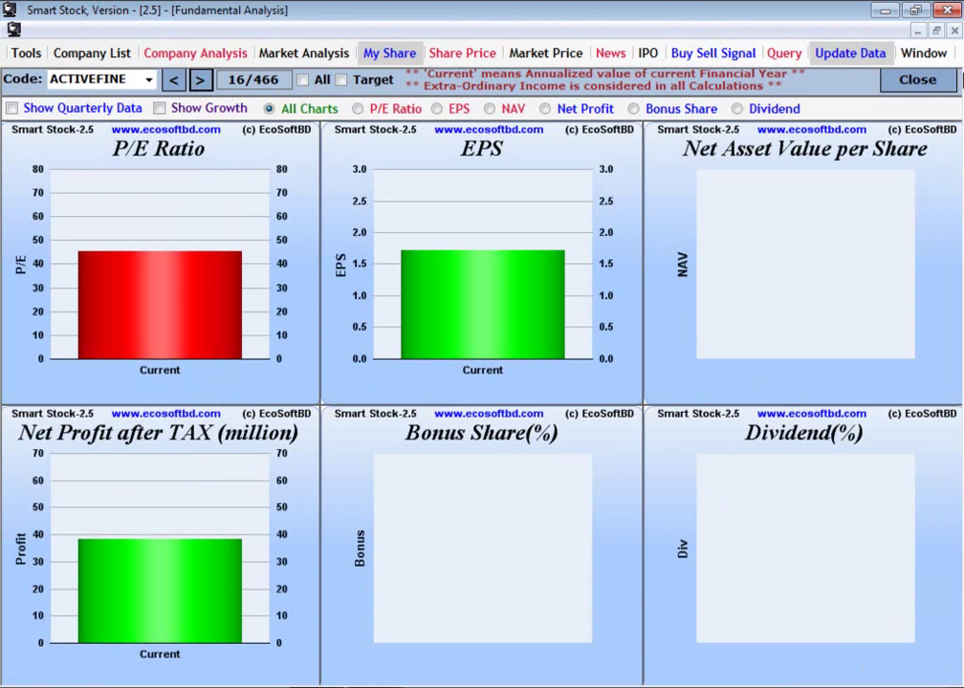
pyautogui.click(917, 79)
# Step: Open Technical Analysis to view the 1JANATAMF chart with its indicators, and close it
pyautogui.click(172, 39)
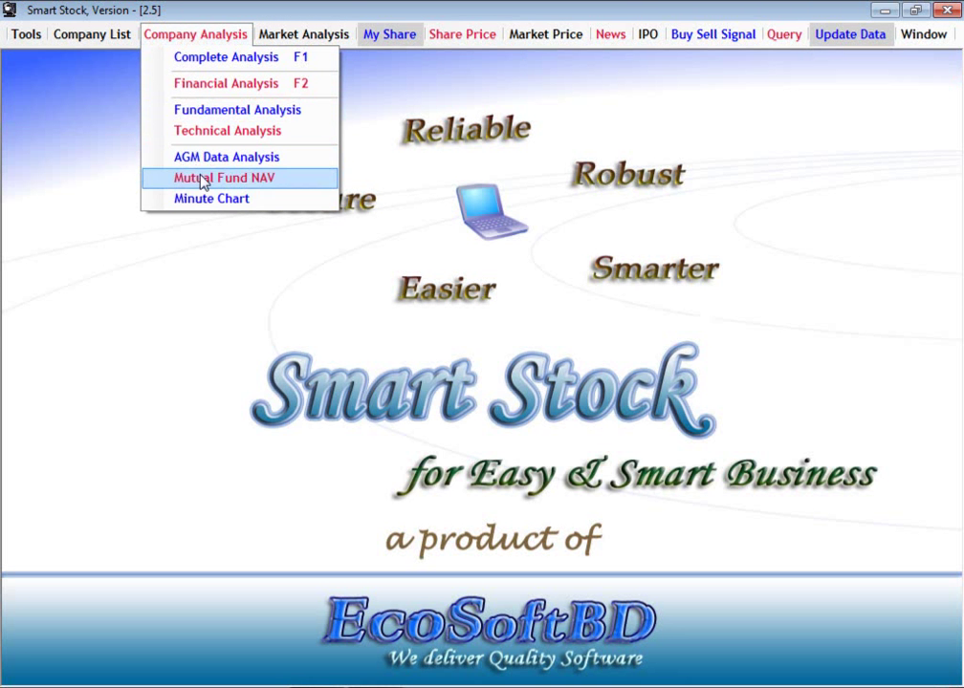
pyautogui.click(201, 138)
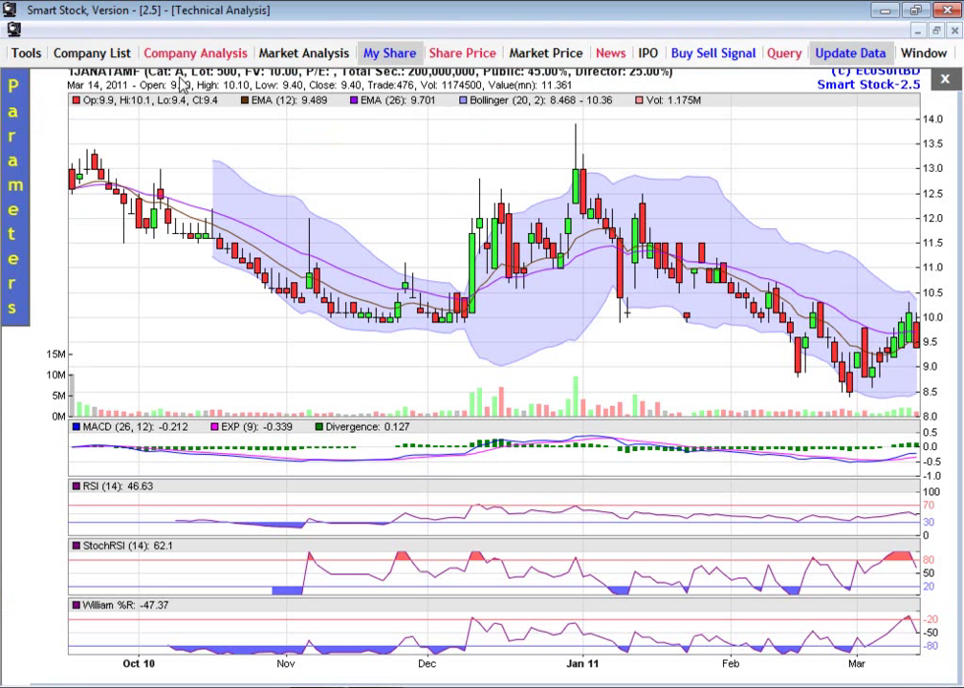
pyautogui.click(947, 80)
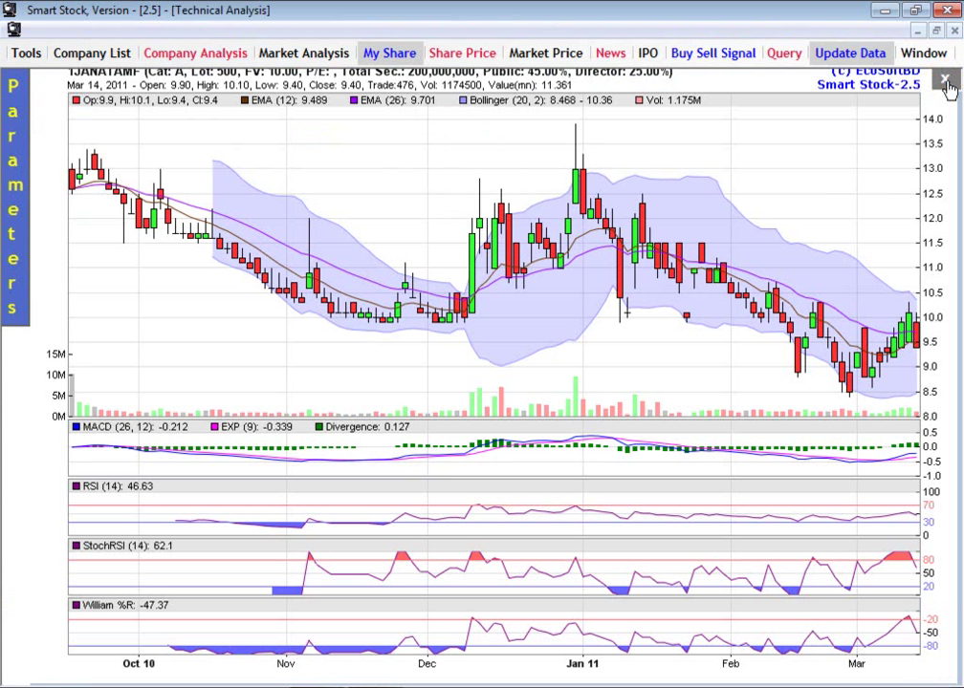
# Step: Open AGM Data Analysis, look through the March declarations from 2007 to 2009, and close the window
pyautogui.click(185, 37)
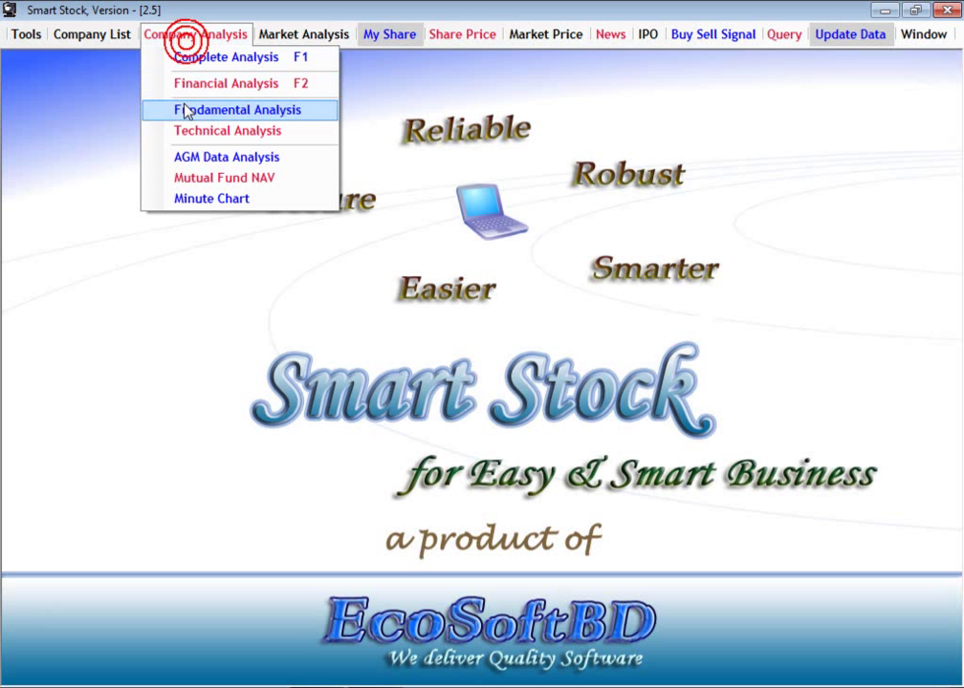
pyautogui.click(189, 163)
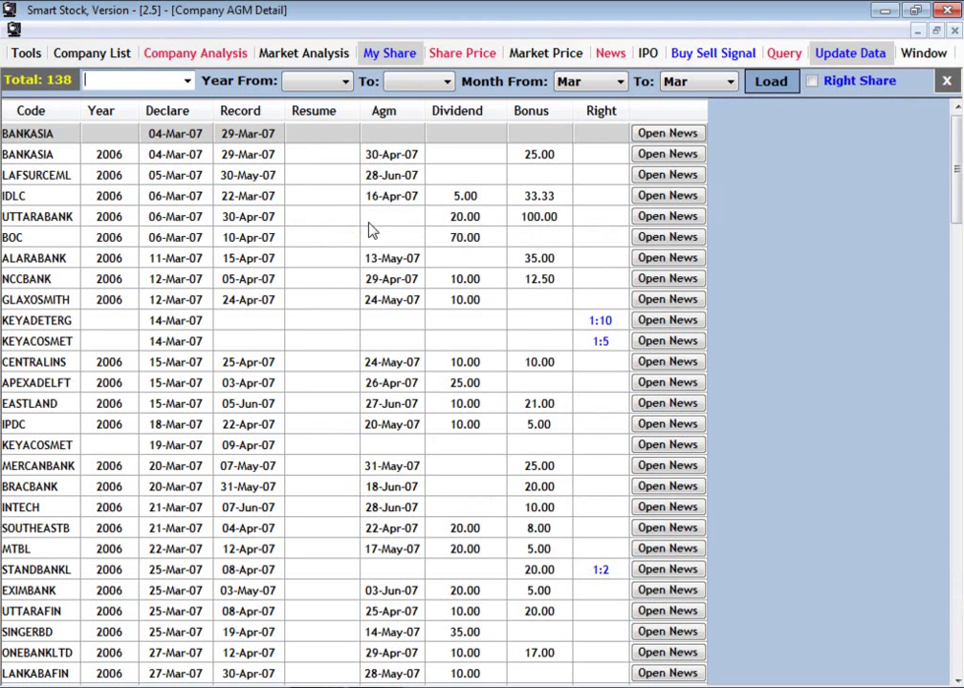
pyautogui.click(485, 220)
pyautogui.scroll(-9, 492, 230)
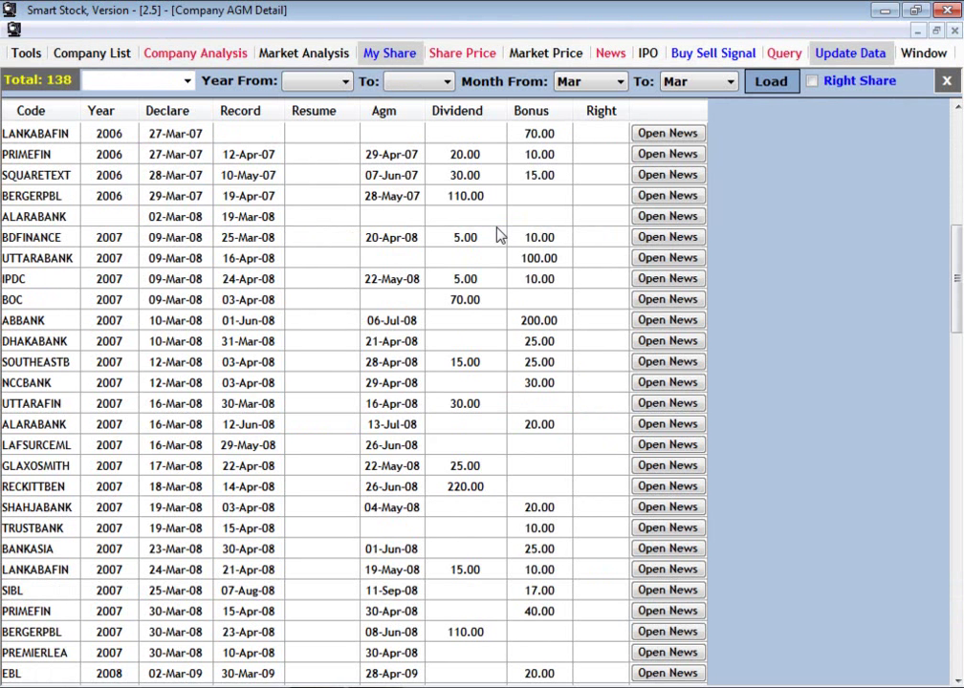
pyautogui.scroll(-8, 499, 235)
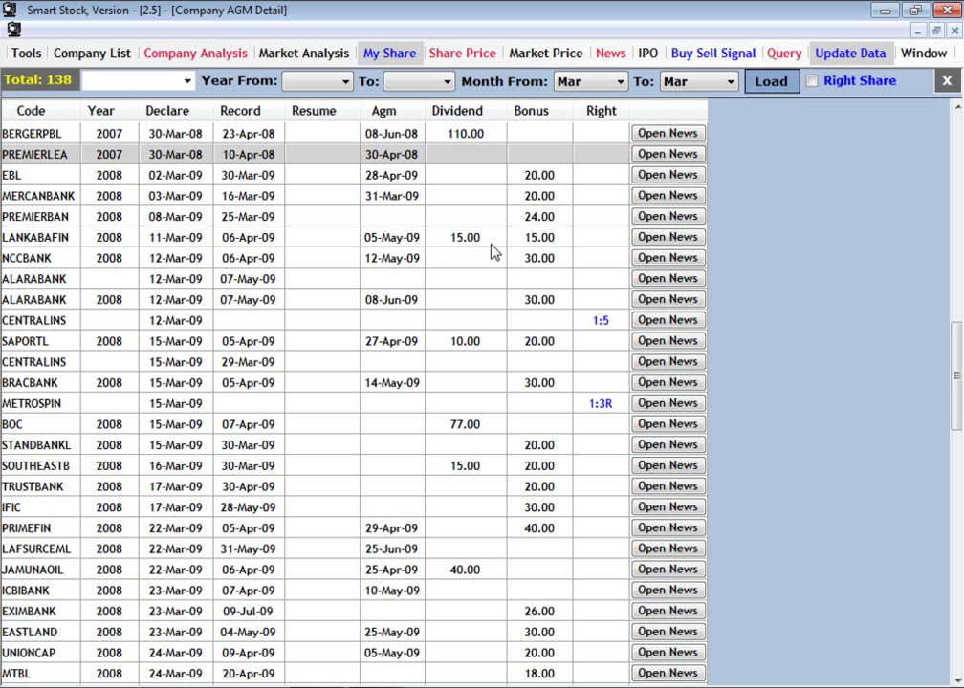
pyautogui.click(483, 302)
pyautogui.scroll(-2, 482, 304)
pyautogui.scroll(-2, 483, 308)
pyautogui.scroll(3, 482, 308)
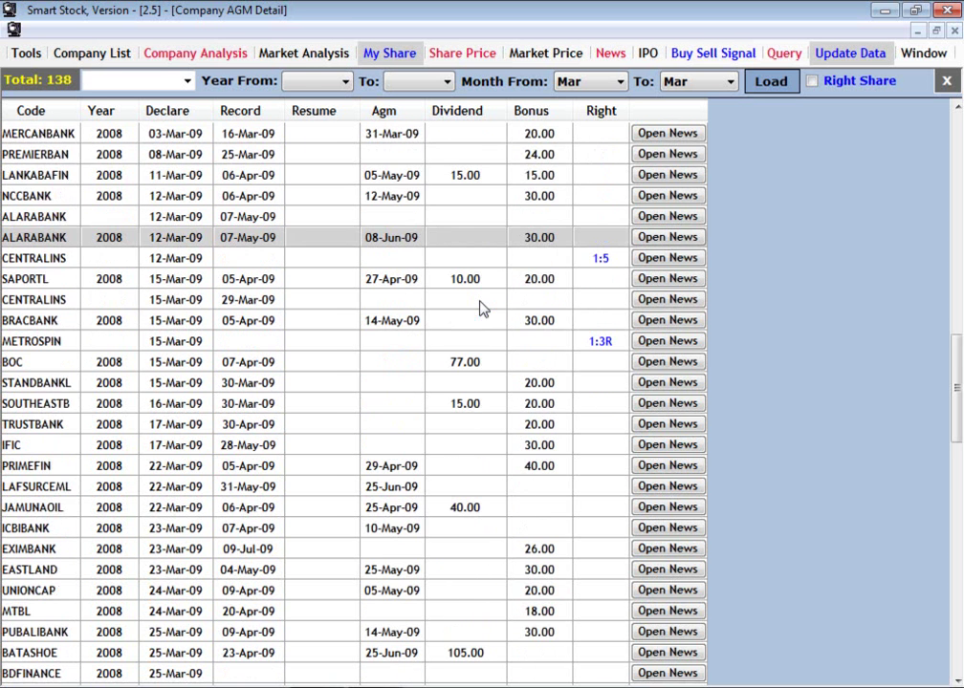
pyautogui.click(946, 81)
# Step: Reopen AGM Data Analysis and look over the first AGM records and their columns
pyautogui.click(230, 39)
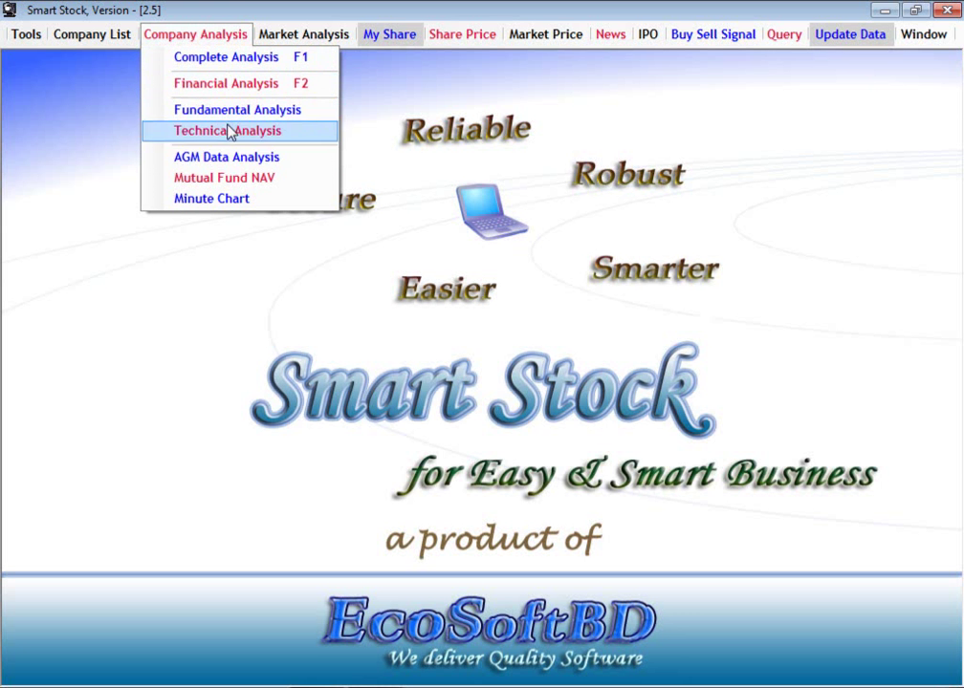
pyautogui.click(226, 157)
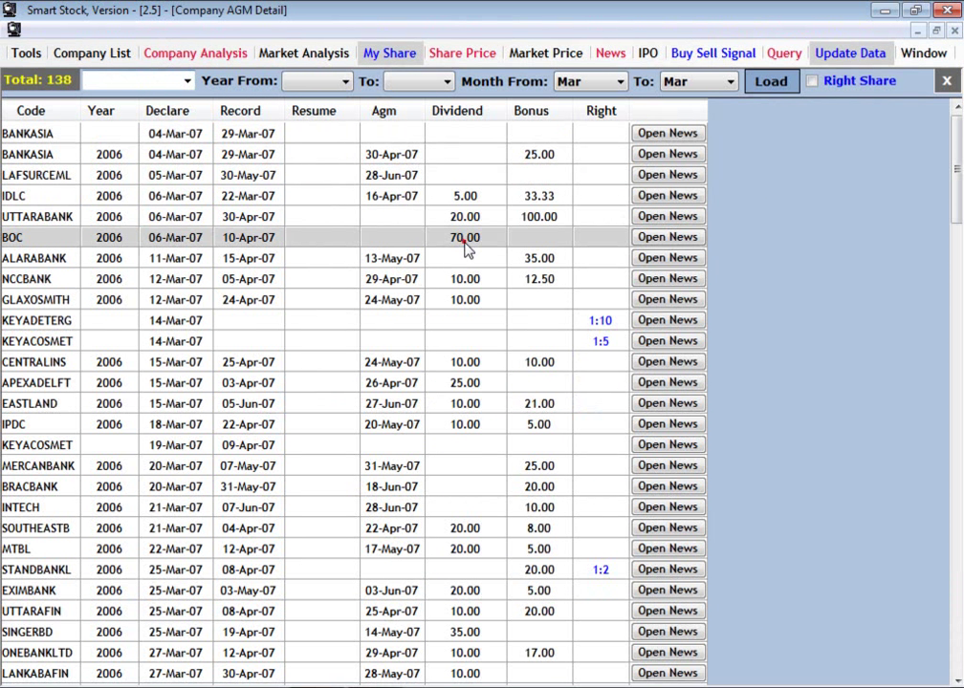
pyautogui.scroll(-6, 469, 249)
pyautogui.scroll(6, 474, 248)
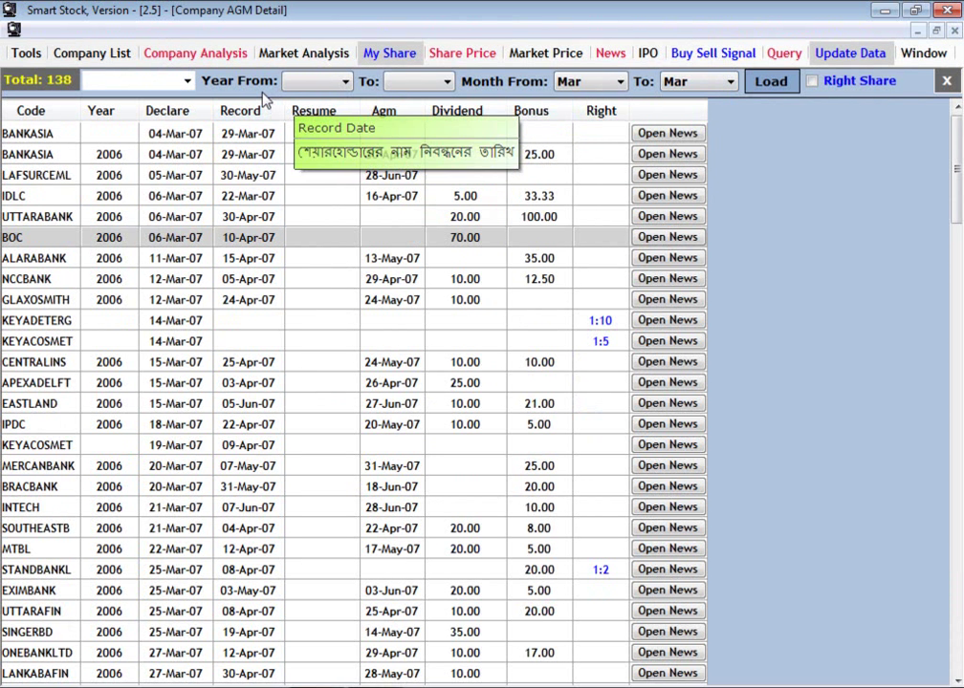
# Step: Examine the choices of the AGM list's year range and starting month filters without changing them
pyautogui.click(345, 83)
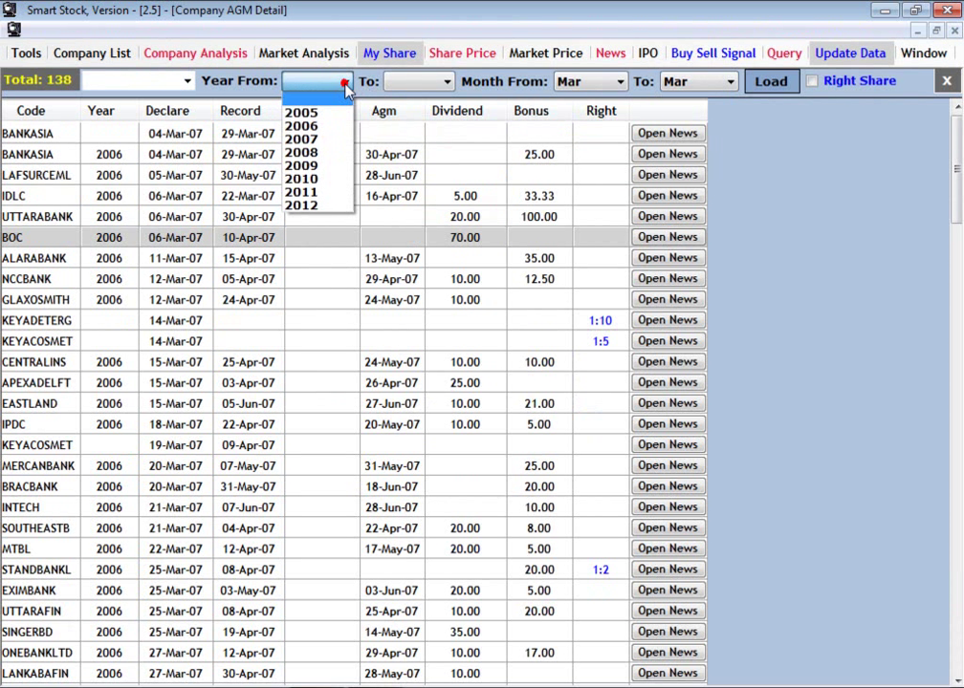
pyautogui.click(314, 82)
pyautogui.click(386, 83)
pyautogui.click(384, 83)
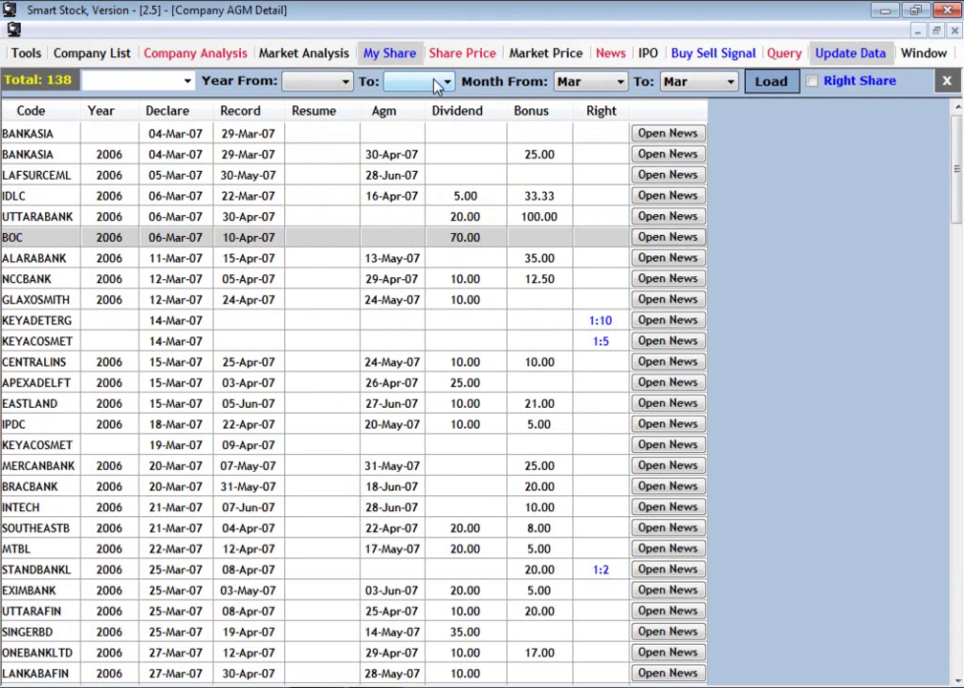
pyautogui.click(345, 81)
pyautogui.click(344, 81)
pyautogui.click(432, 81)
pyautogui.click(430, 82)
pyautogui.click(589, 82)
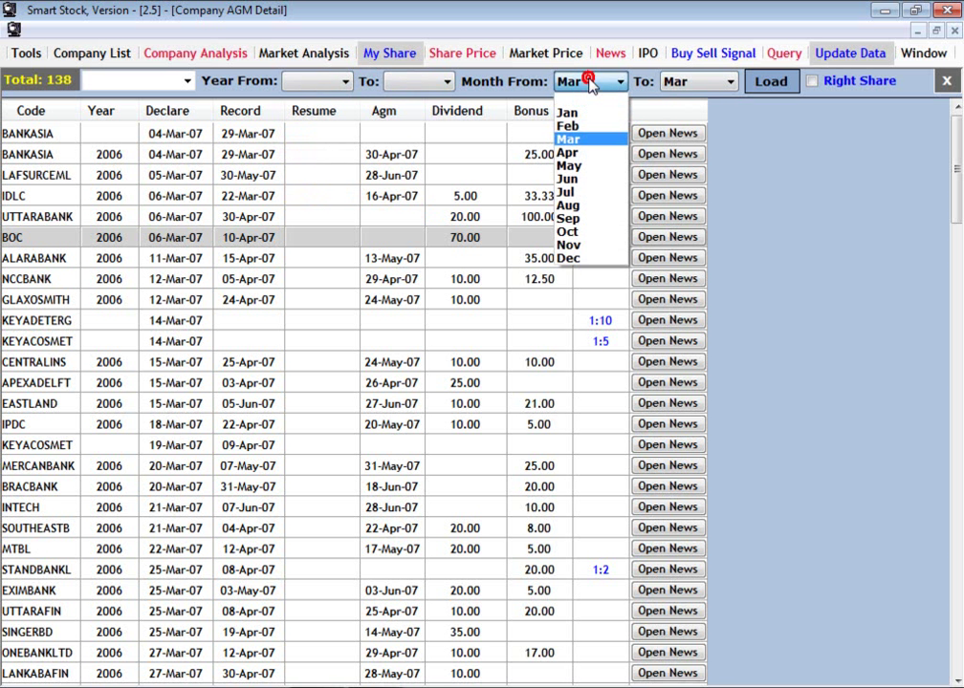
pyautogui.click(589, 83)
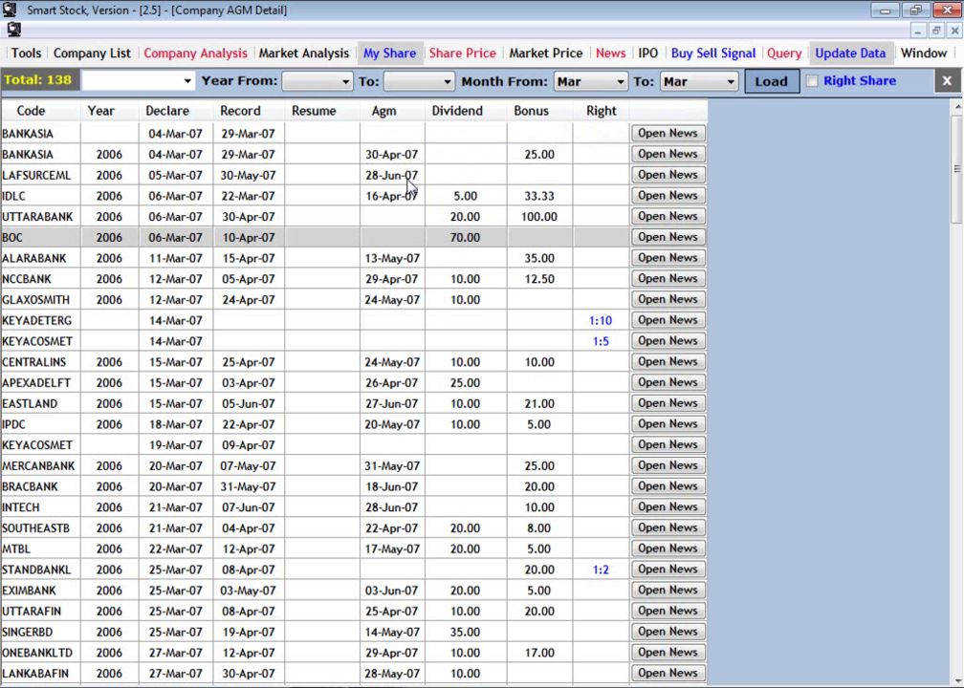
# Step: Look through the AGM list's March declarations year by year and select JAMUNABANK's 02-Mar-11 record
pyautogui.click(441, 363)
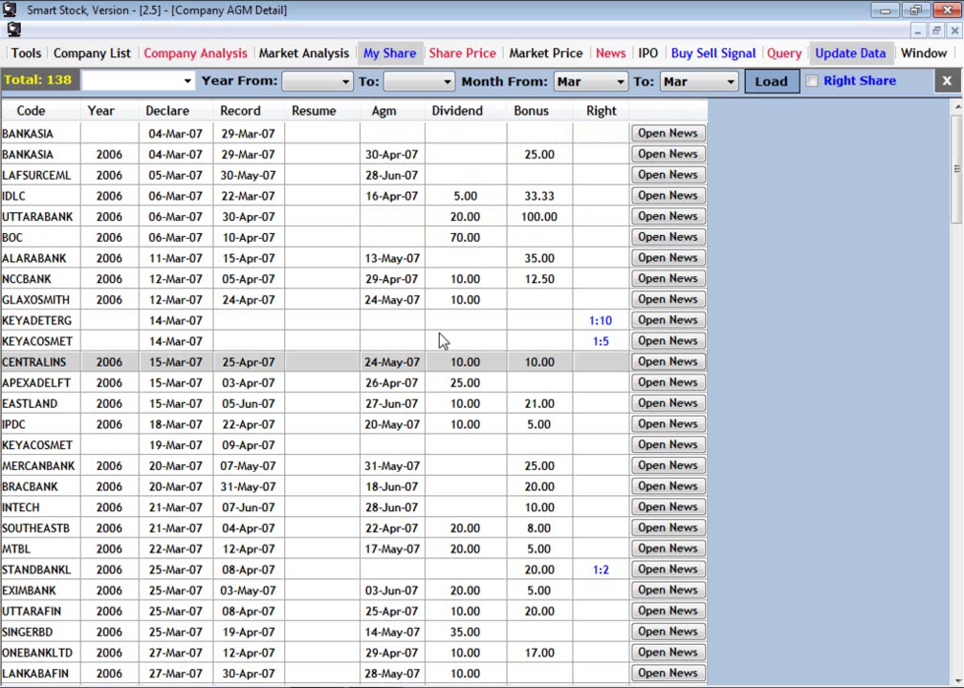
pyautogui.scroll(-2, 441, 341)
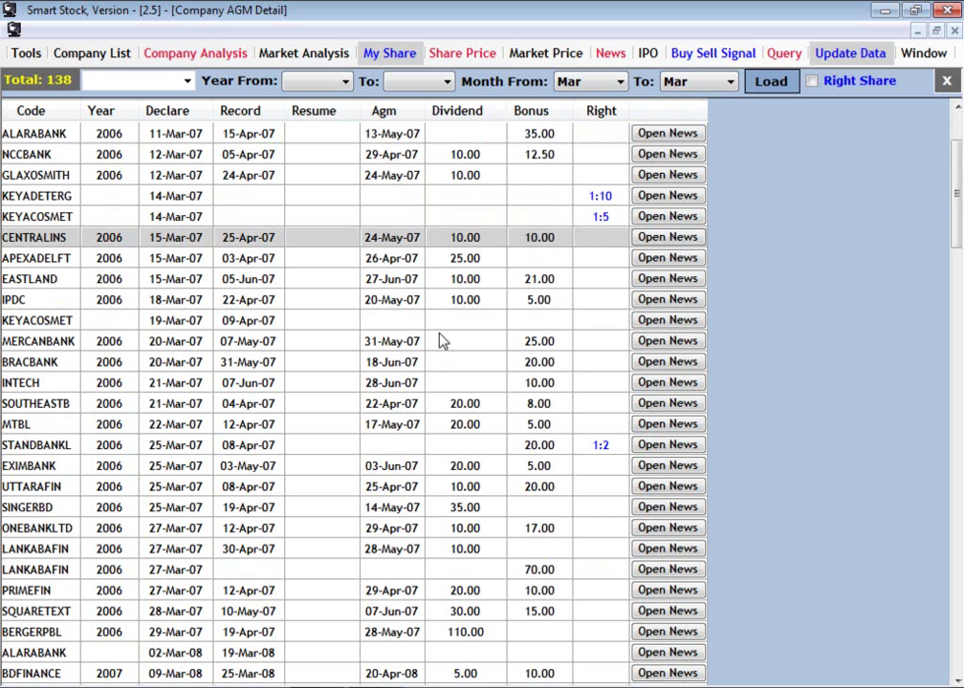
pyautogui.scroll(-2, 441, 340)
pyautogui.scroll(4, 441, 339)
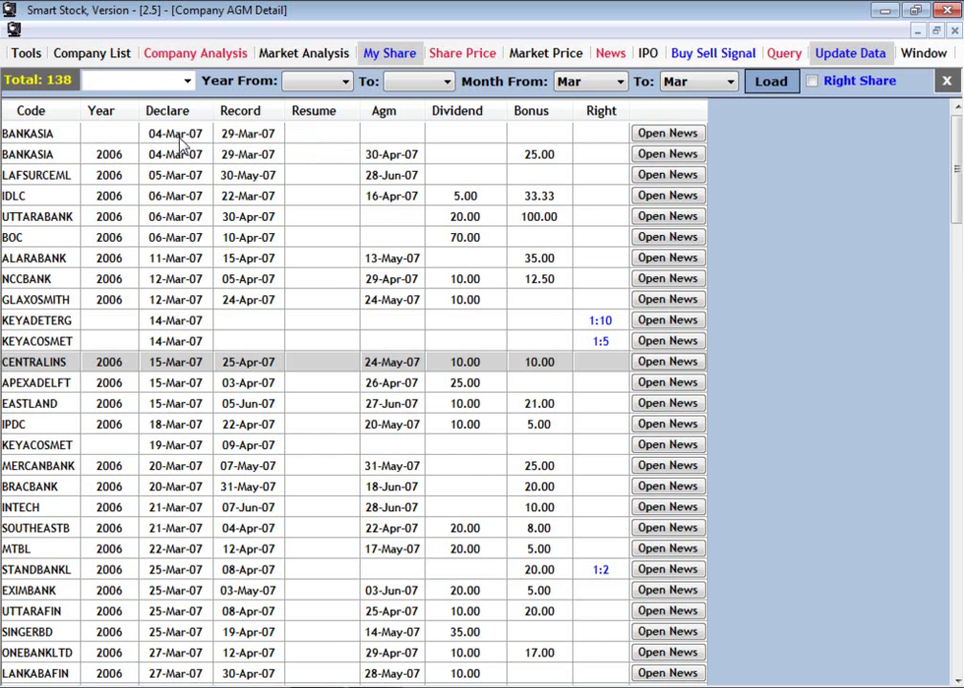
pyautogui.scroll(-10, 196, 319)
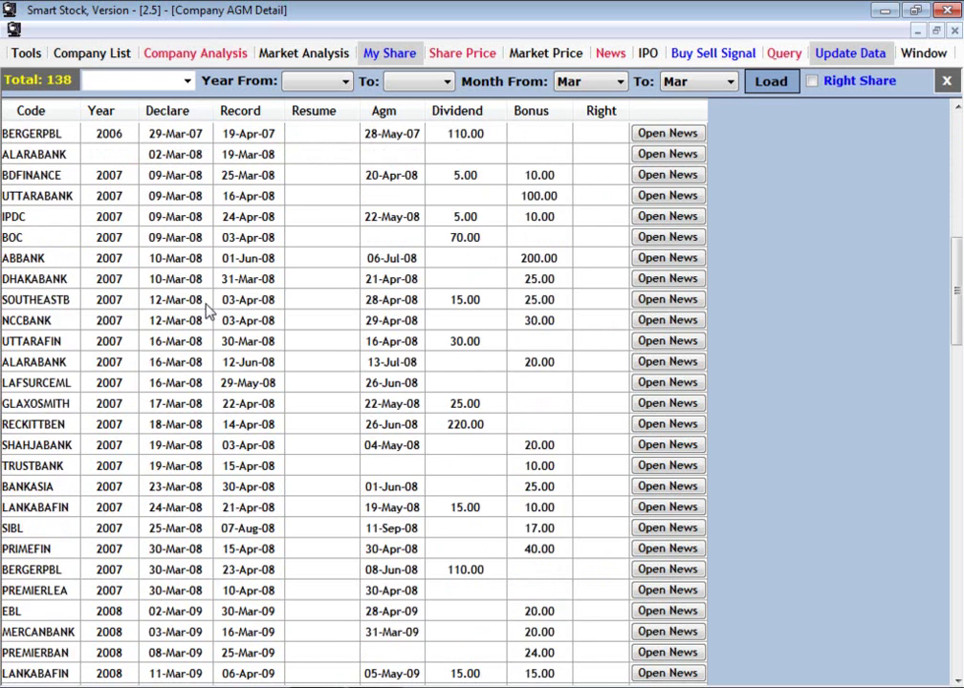
pyautogui.scroll(-16, 204, 314)
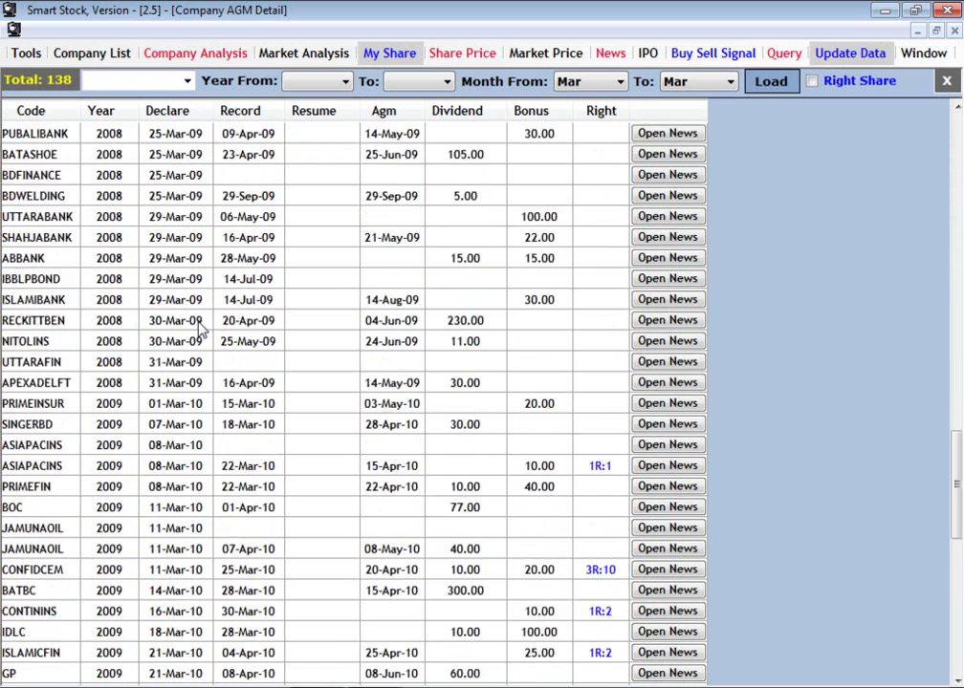
pyautogui.scroll(-11, 200, 328)
pyautogui.click(172, 486)
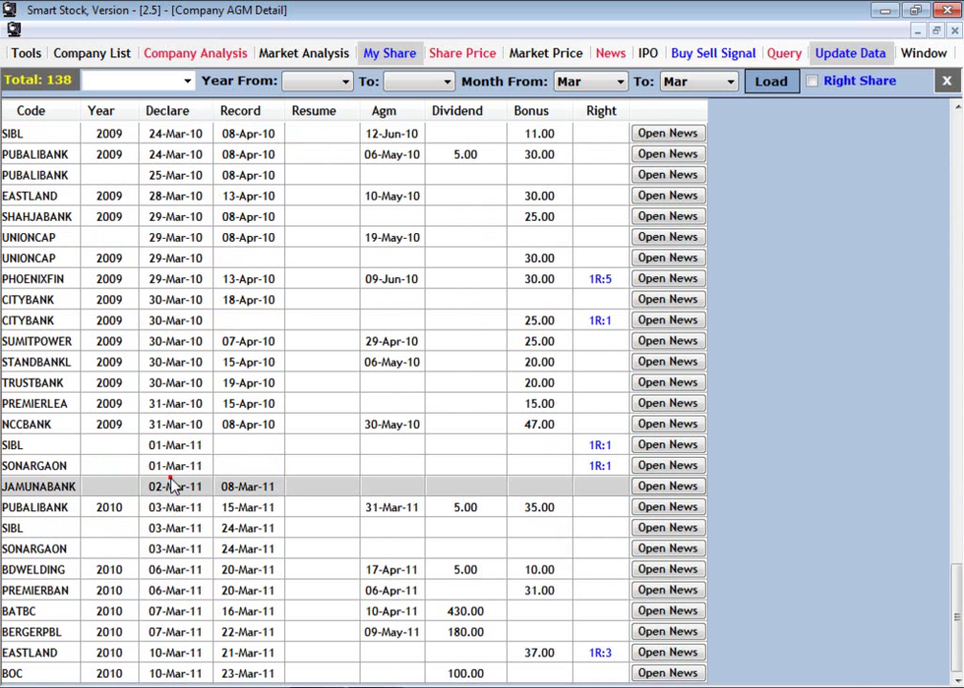
# Step: Look through the March declarations from 2009 to 2011 in the AGM list, comparing dates, dividends, bonuses and right shares
pyautogui.click(182, 443)
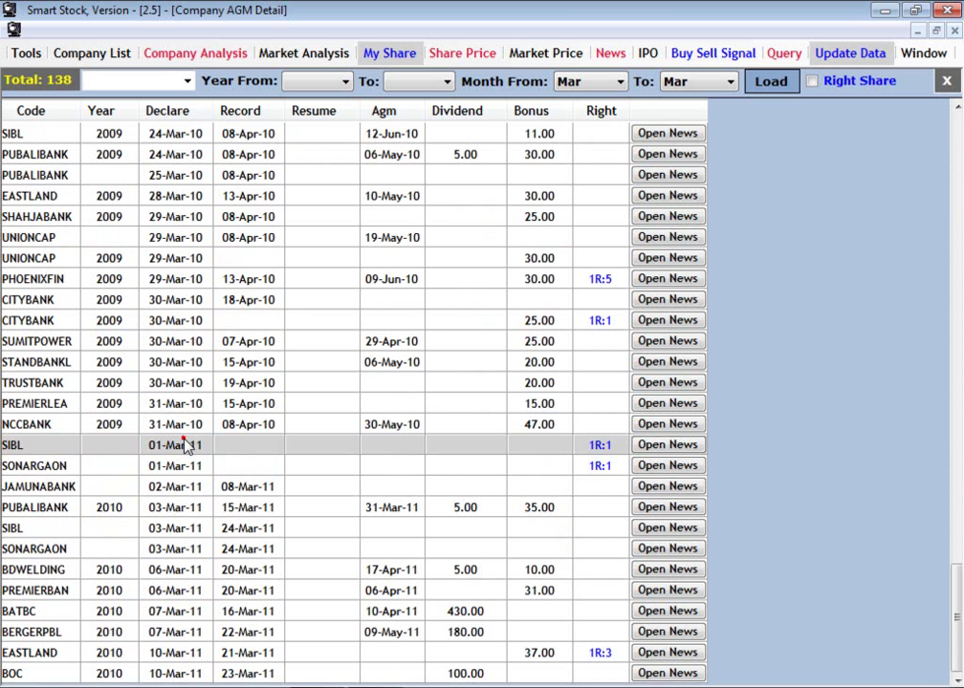
pyautogui.click(442, 280)
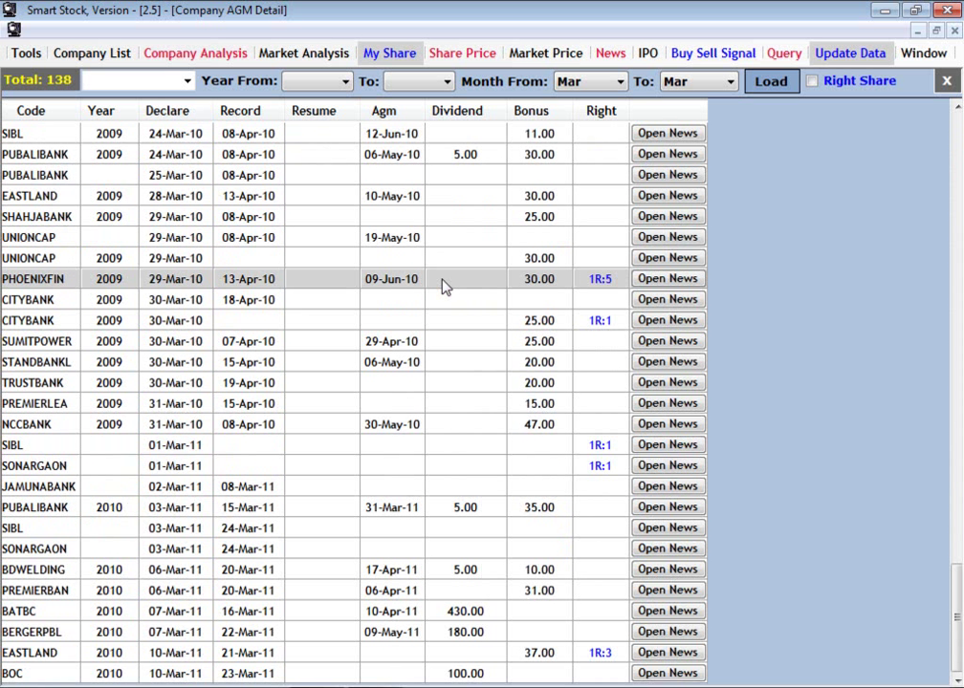
pyautogui.scroll(9, 449, 297)
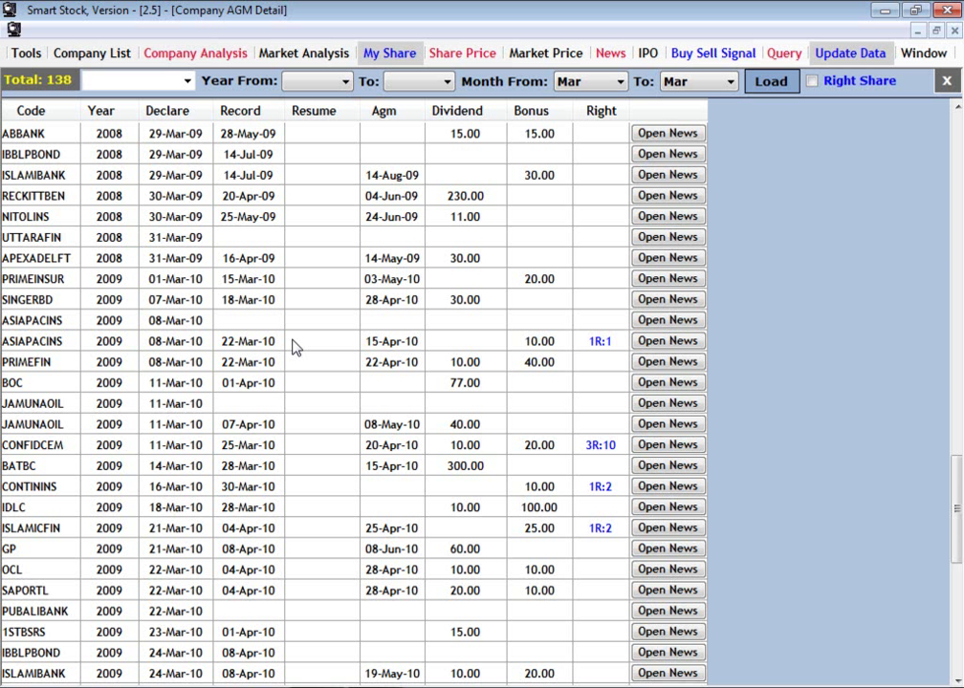
pyautogui.click(373, 299)
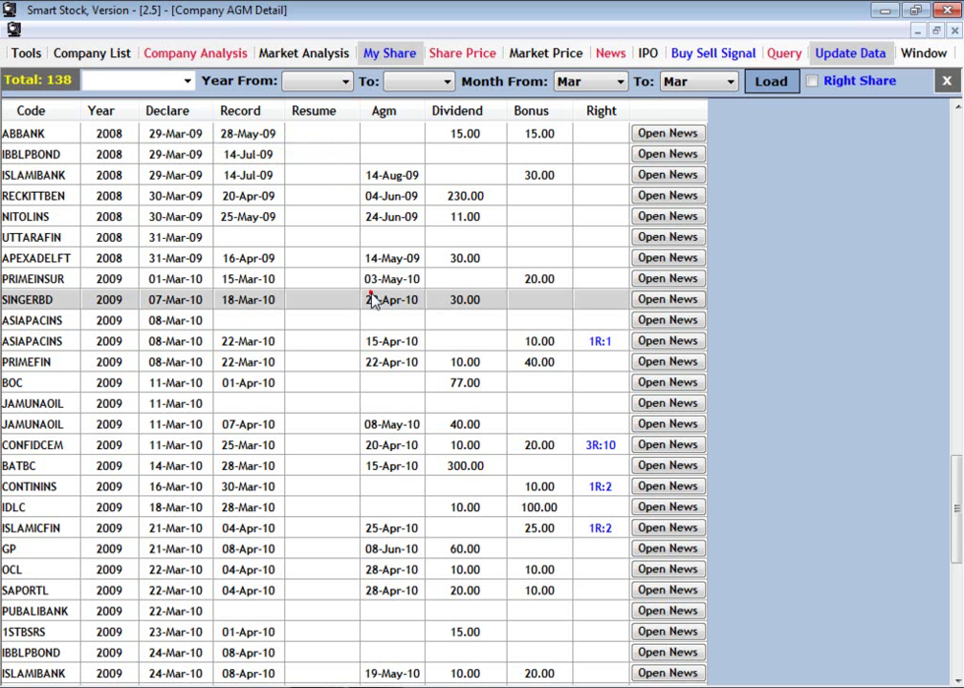
pyautogui.scroll(7, 392, 298)
pyautogui.scroll(6, 482, 185)
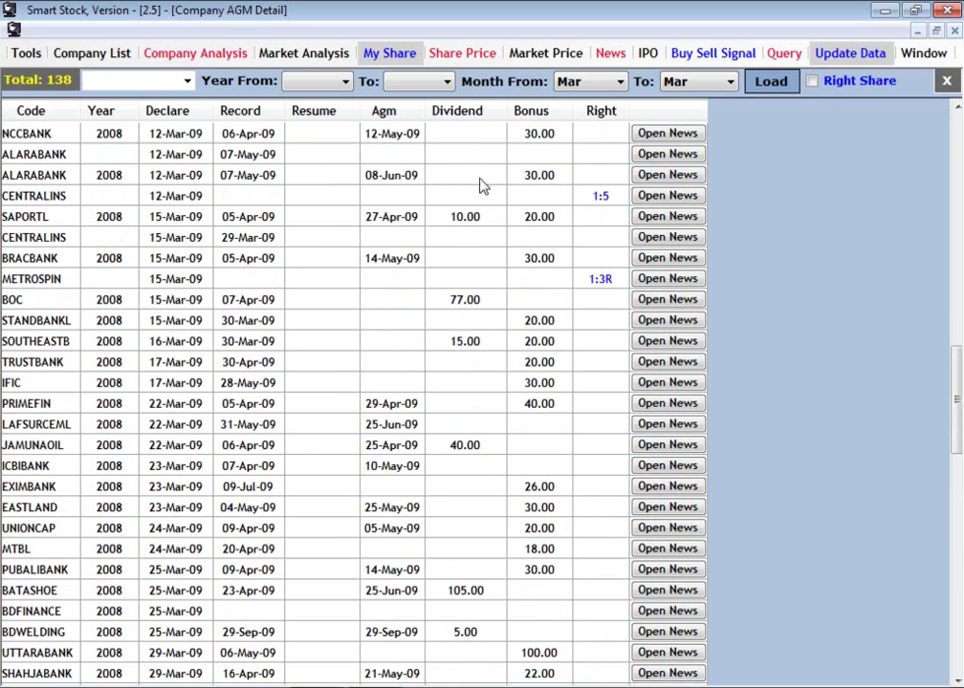
pyautogui.scroll(-3, 478, 200)
pyautogui.scroll(-15, 485, 207)
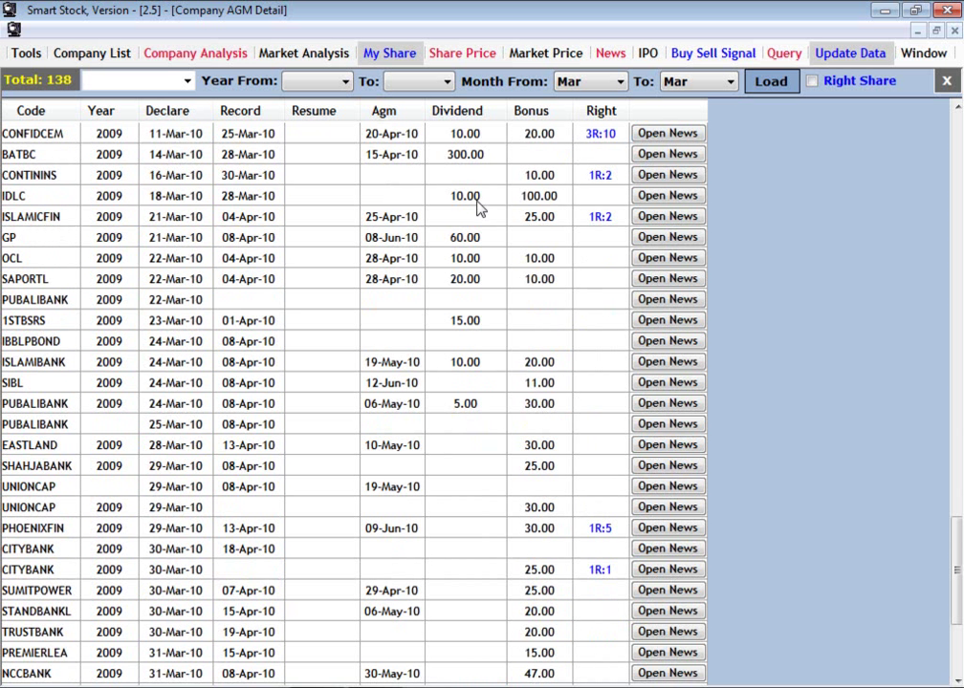
# Step: Limit the AGM list to the year range 2011 to 2011 with the March months kept, and load it
pyautogui.click(336, 83)
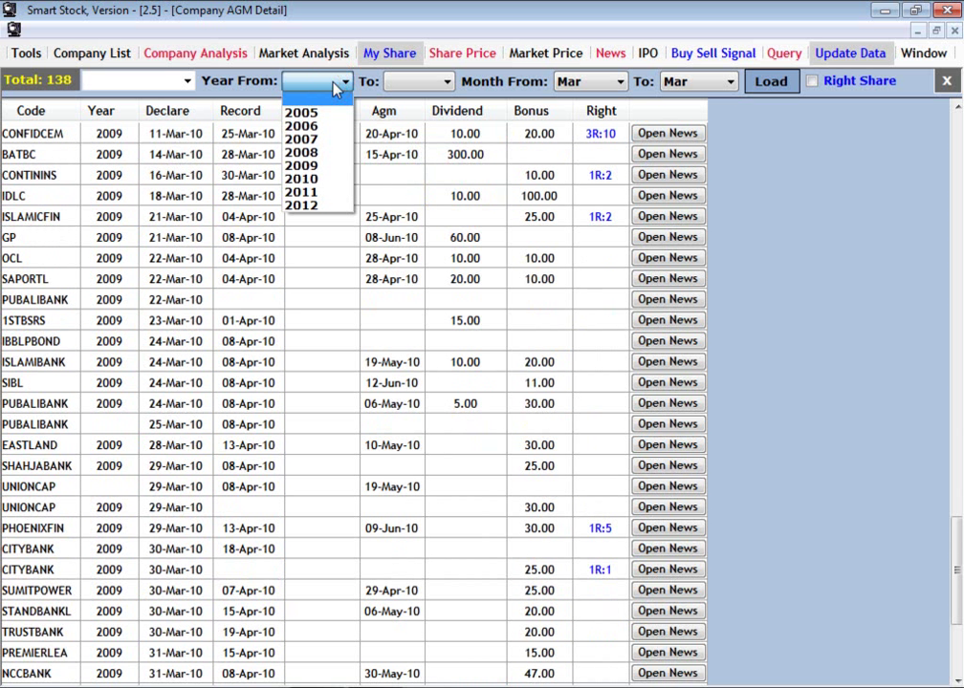
pyautogui.click(333, 194)
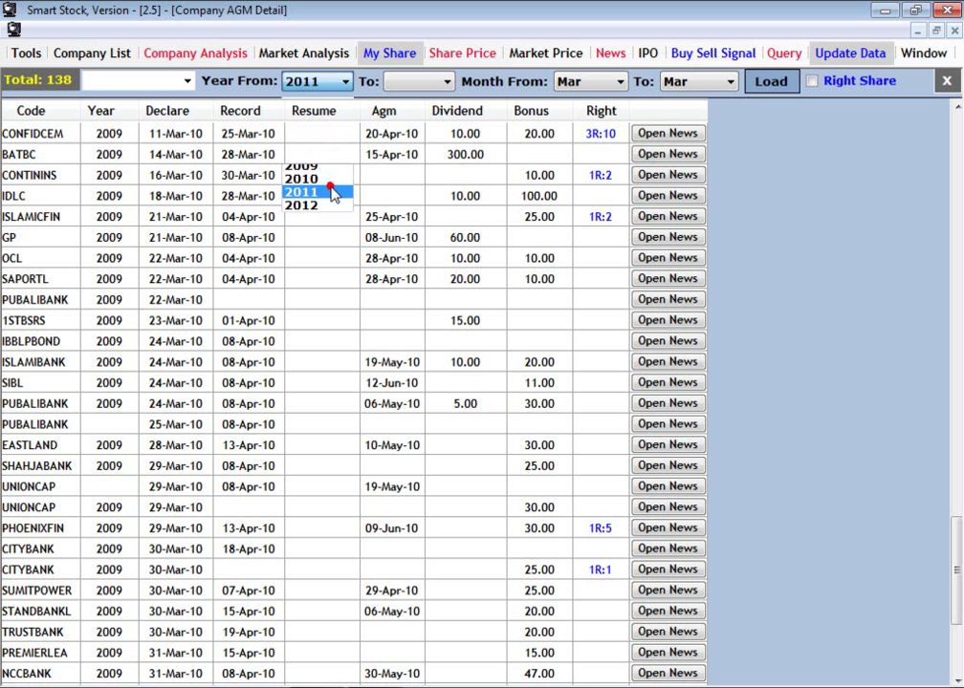
pyautogui.click(417, 84)
pyautogui.click(423, 196)
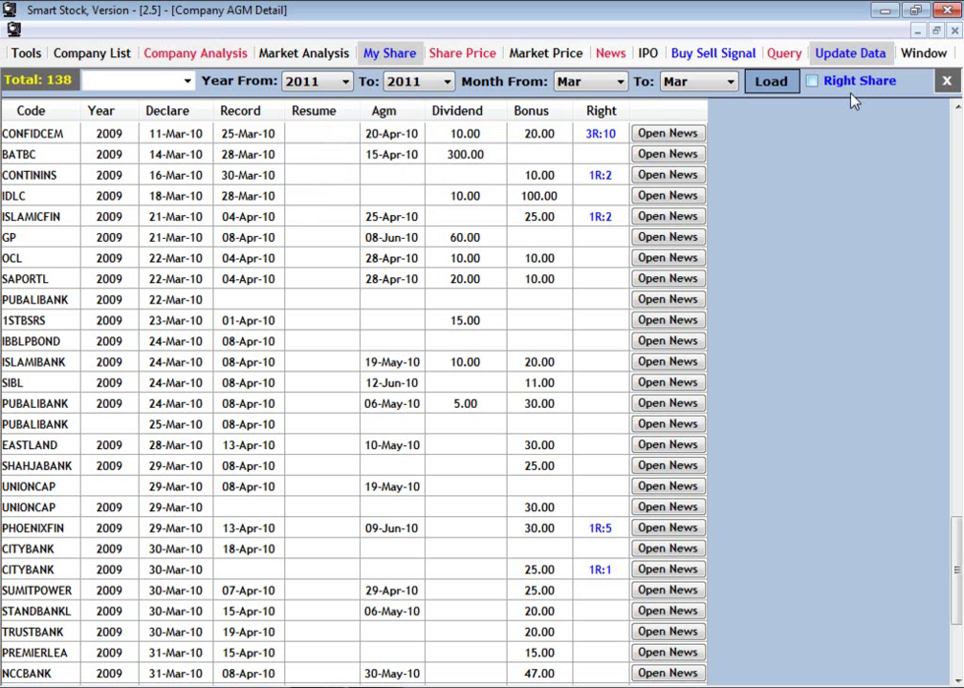
pyautogui.click(769, 85)
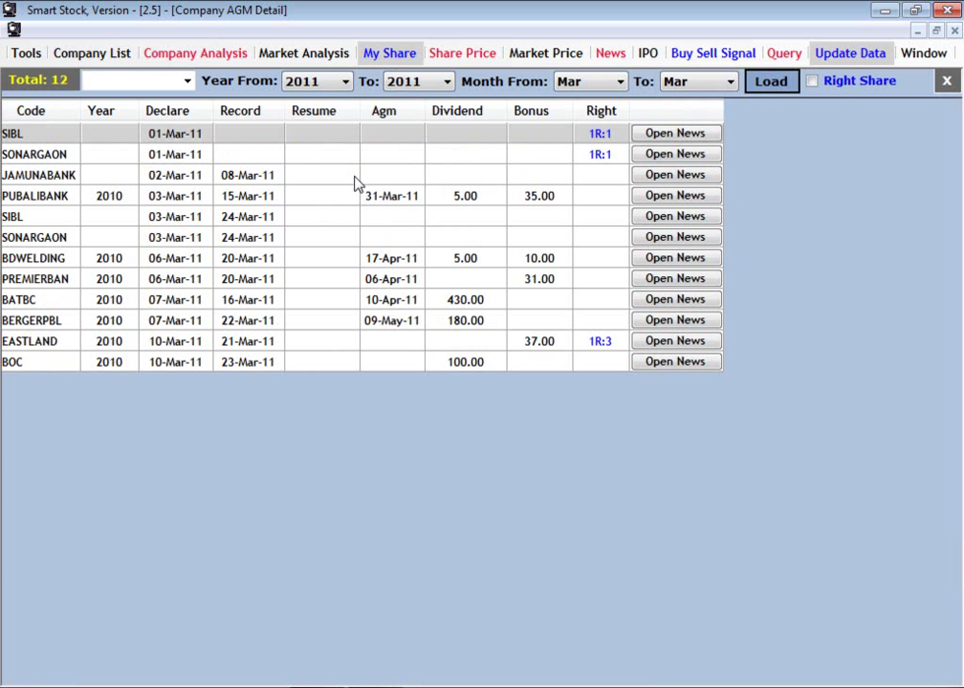
# Step: Set the starting month to Jan, load the January to March 2011 declarations, and look through them
pyautogui.click(594, 84)
pyautogui.click(588, 115)
pyautogui.click(774, 88)
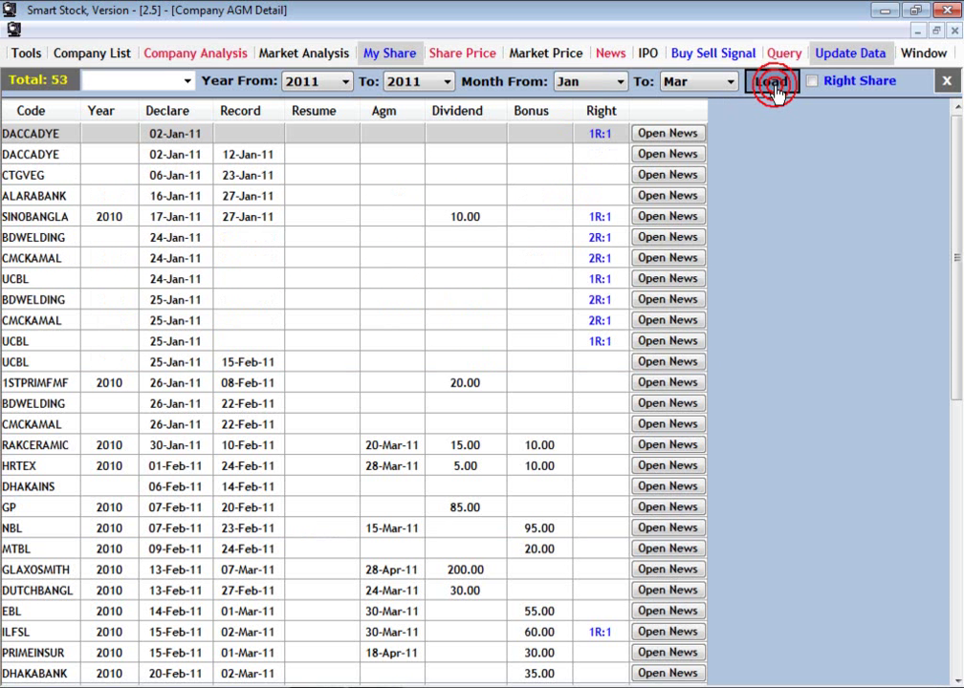
pyautogui.click(351, 189)
pyautogui.scroll(-4, 390, 208)
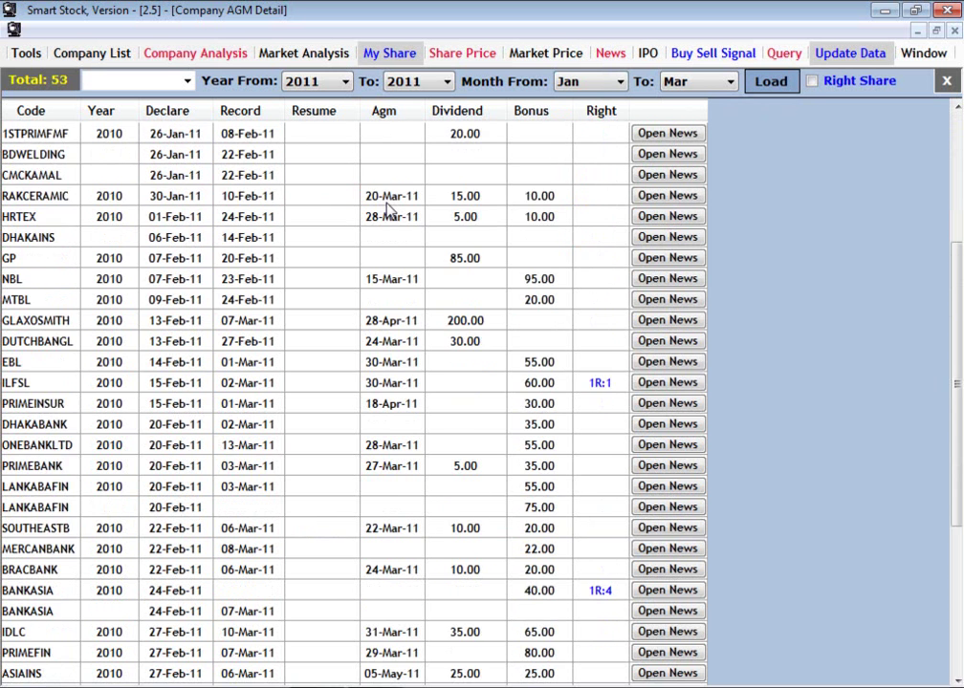
pyautogui.scroll(-5, 390, 208)
pyautogui.scroll(9, 400, 211)
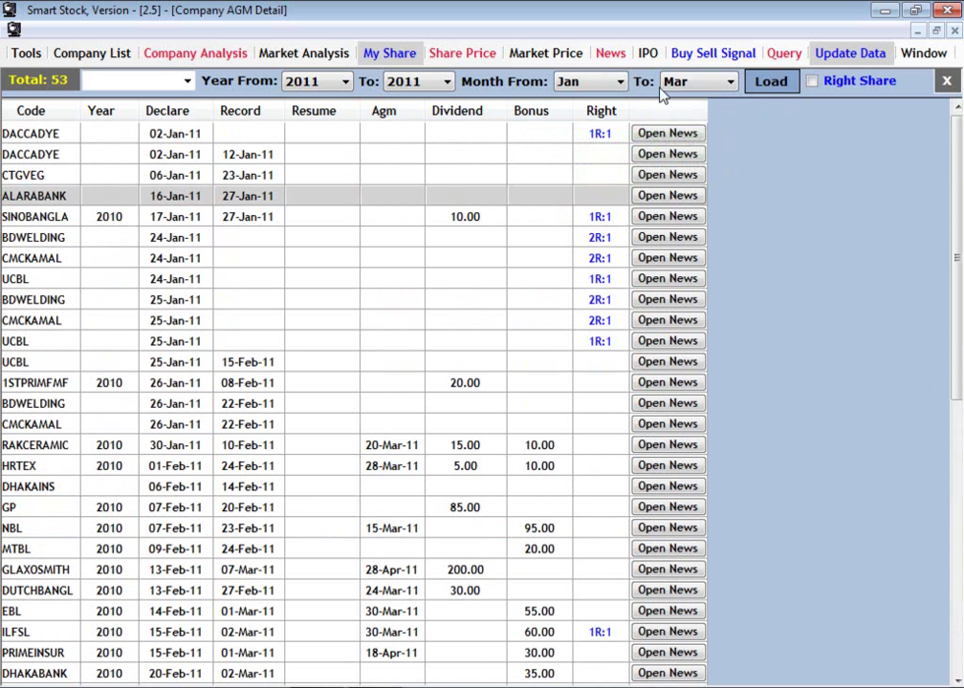
# Step: Set both the starting and ending month to Apr and load the AGM list for 2011
pyautogui.click(603, 84)
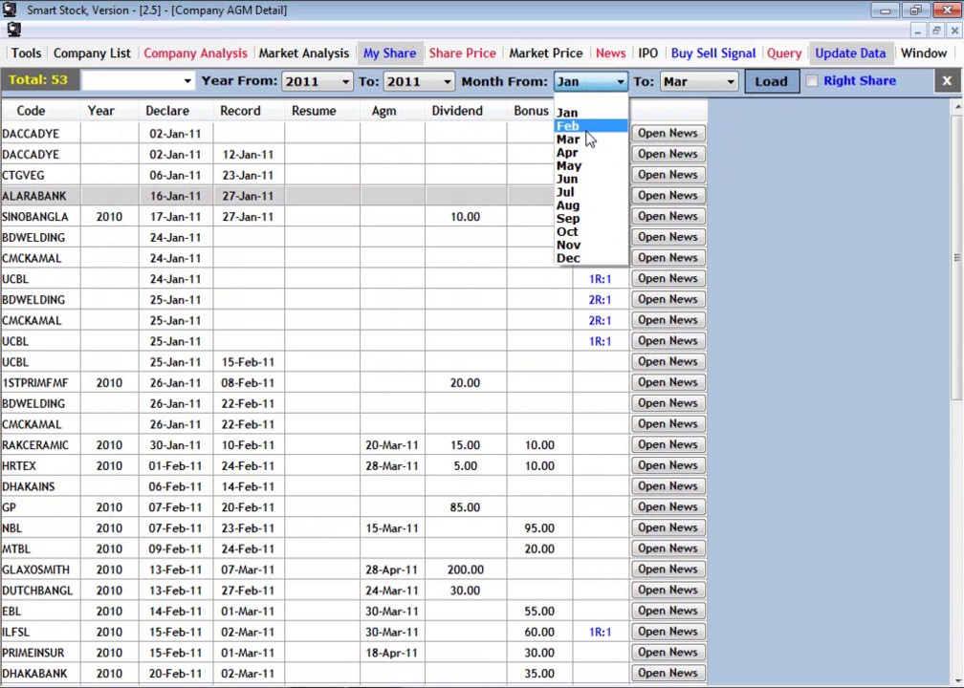
pyautogui.click(568, 154)
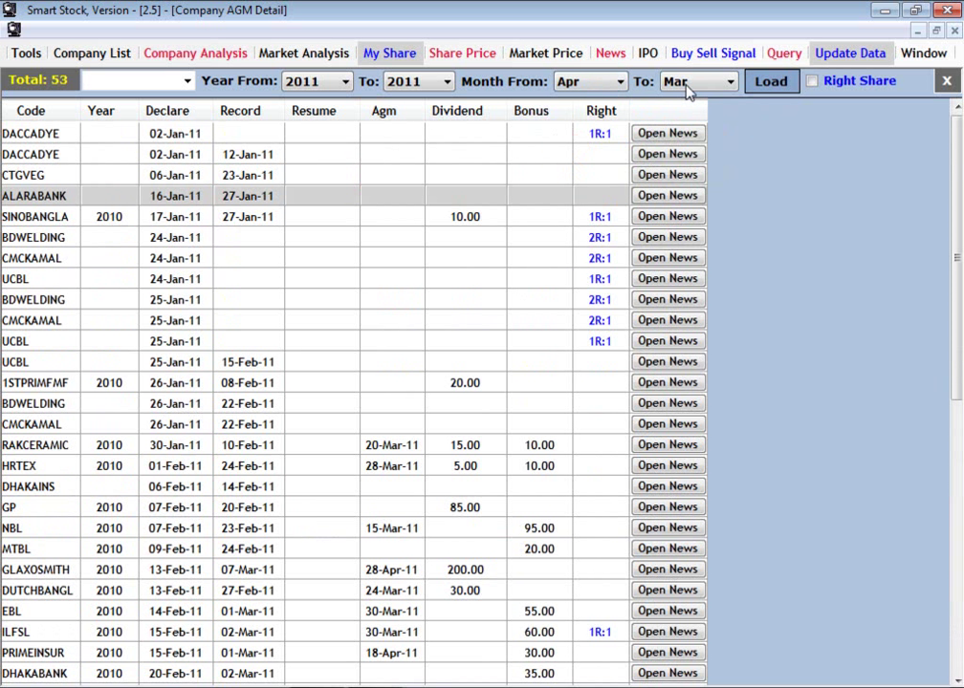
pyautogui.click(691, 86)
pyautogui.click(697, 156)
pyautogui.click(775, 83)
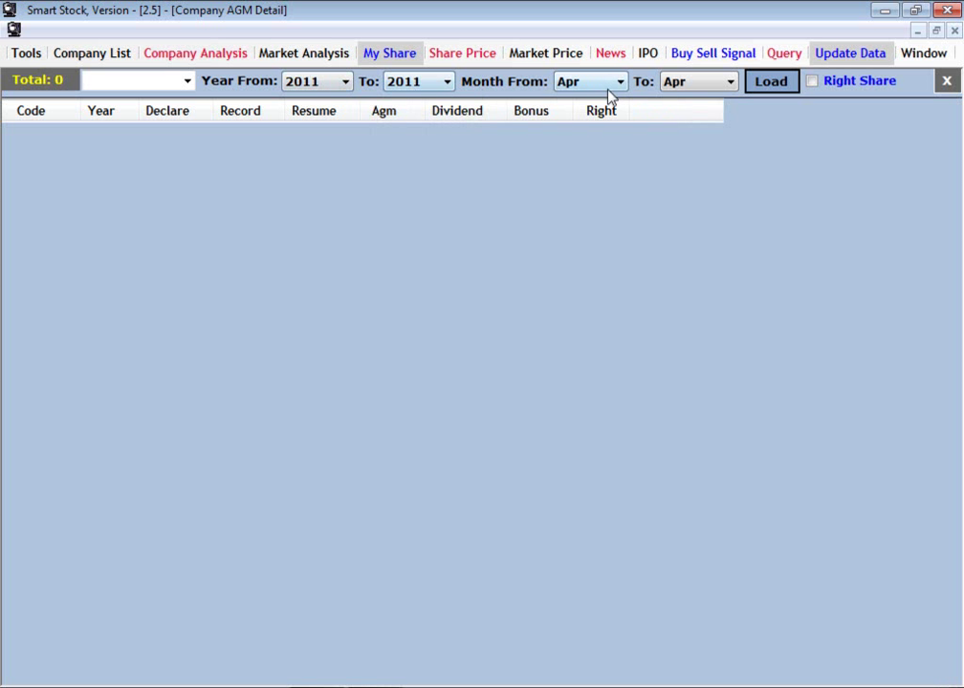
# Step: Clear the starting year filter and reload the April declarations up to 2011
pyautogui.click(336, 84)
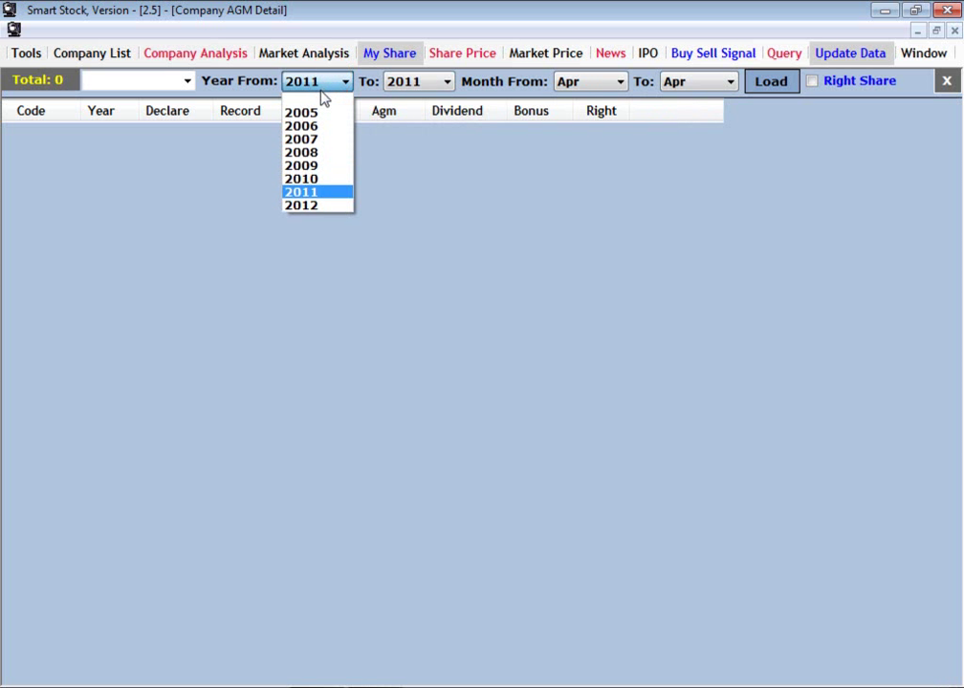
pyautogui.click(320, 100)
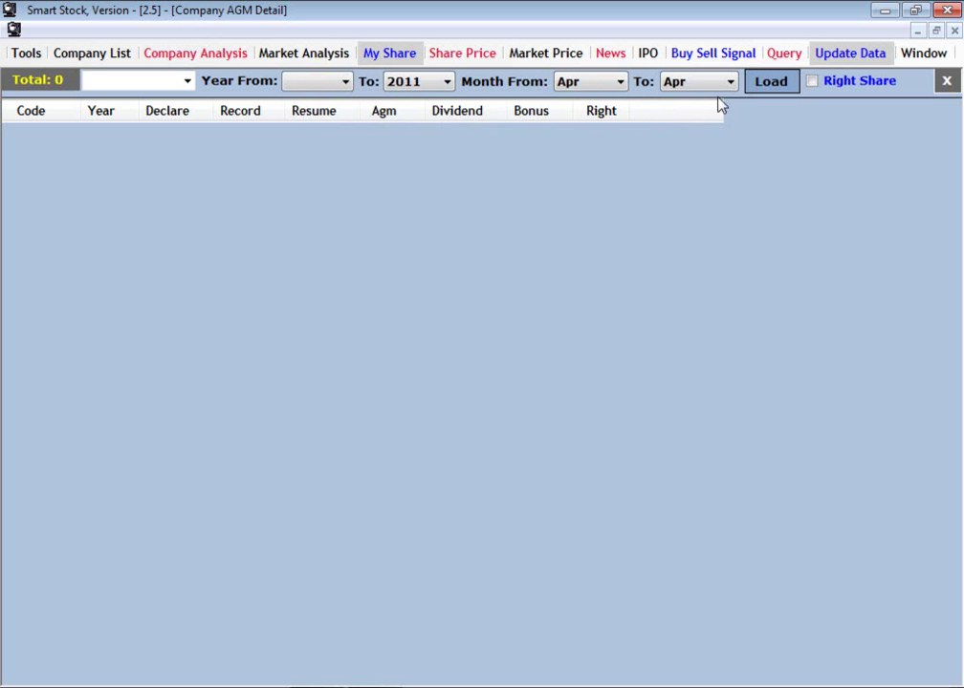
pyautogui.click(768, 84)
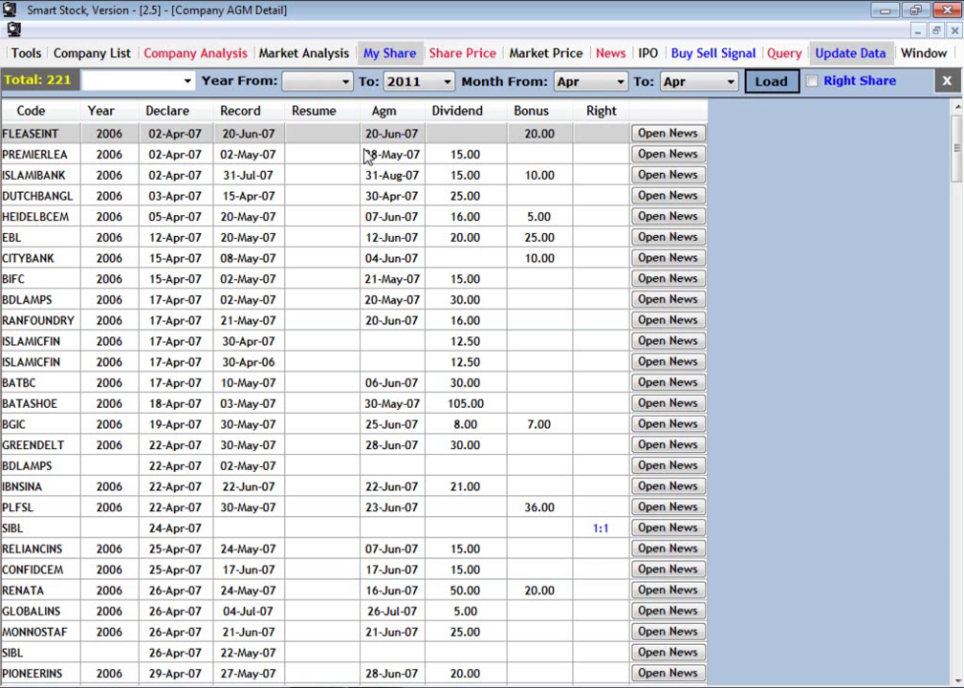
# Step: Look through the April declarations year by year from 2007 to 2010 and return to the start of the list
pyautogui.click(262, 156)
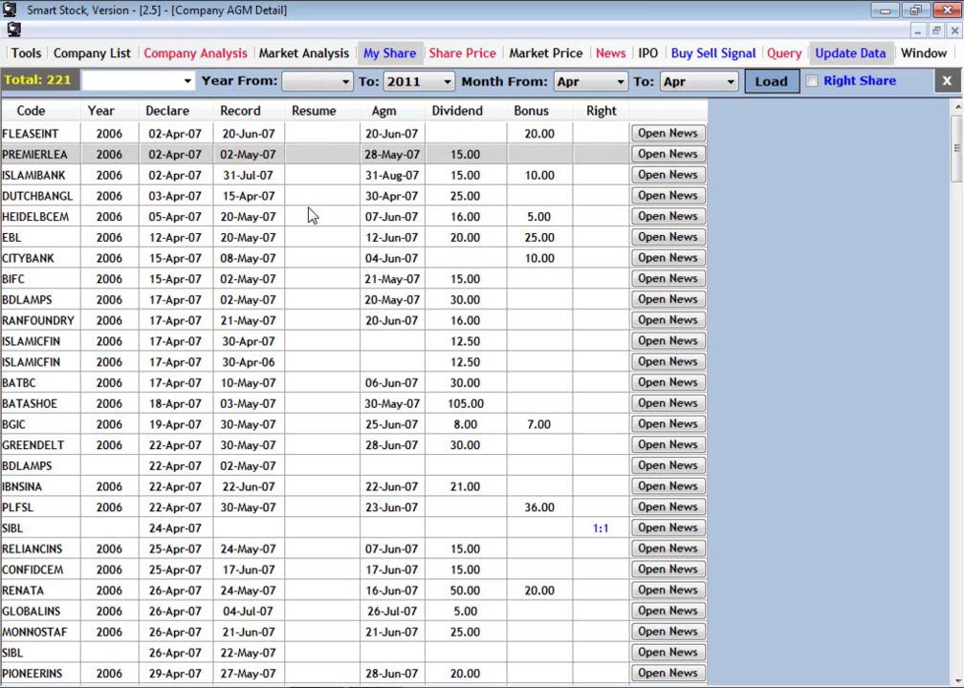
pyautogui.scroll(-3, 294, 220)
pyautogui.scroll(-3, 293, 220)
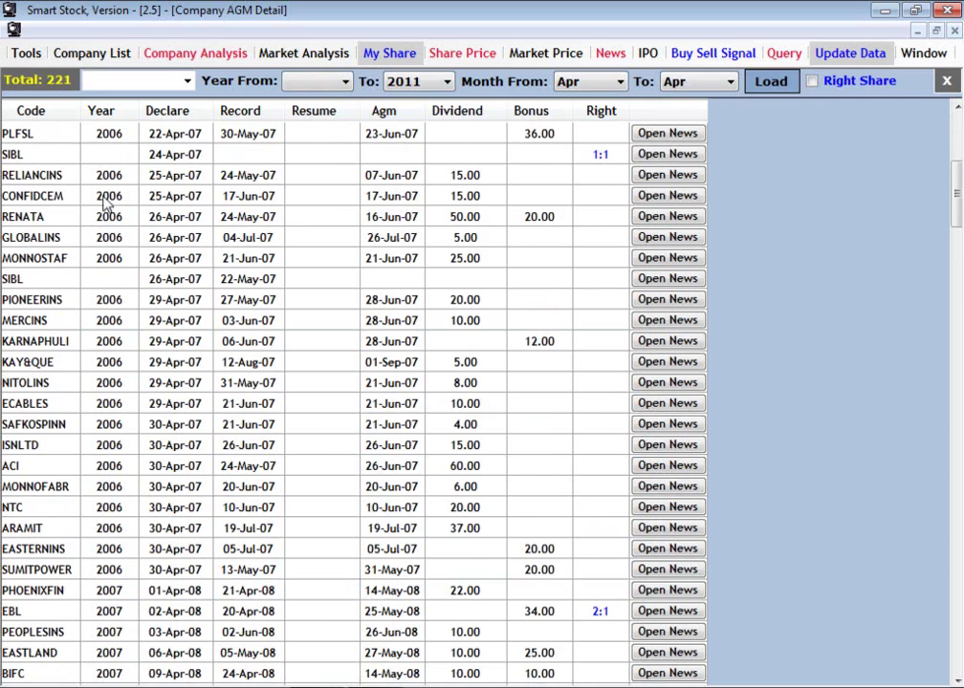
pyautogui.scroll(-8, 204, 207)
pyautogui.scroll(-20, 202, 205)
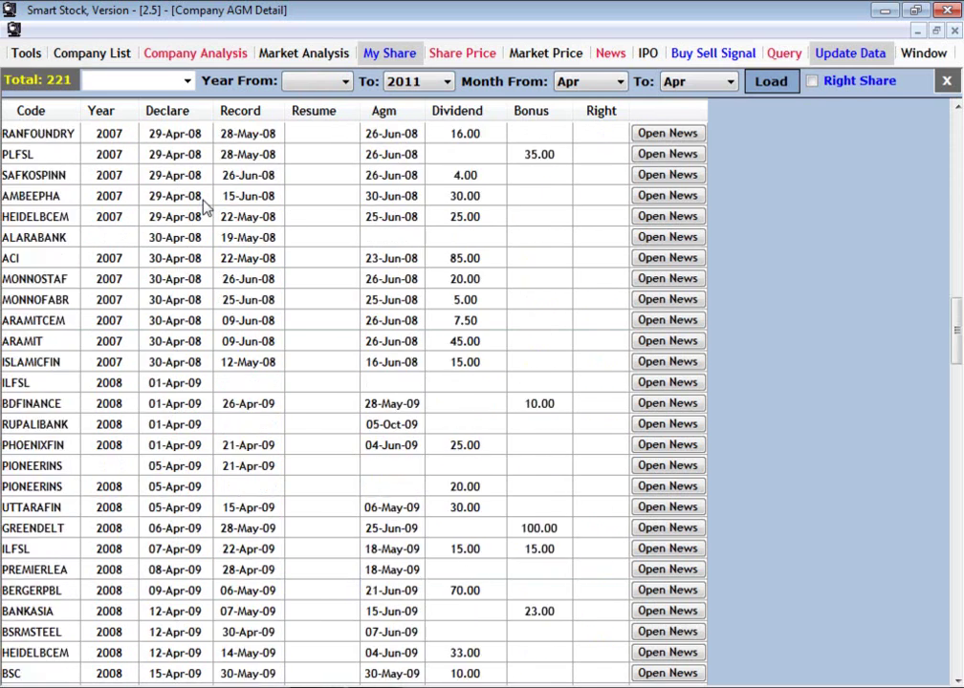
pyautogui.scroll(-20, 203, 216)
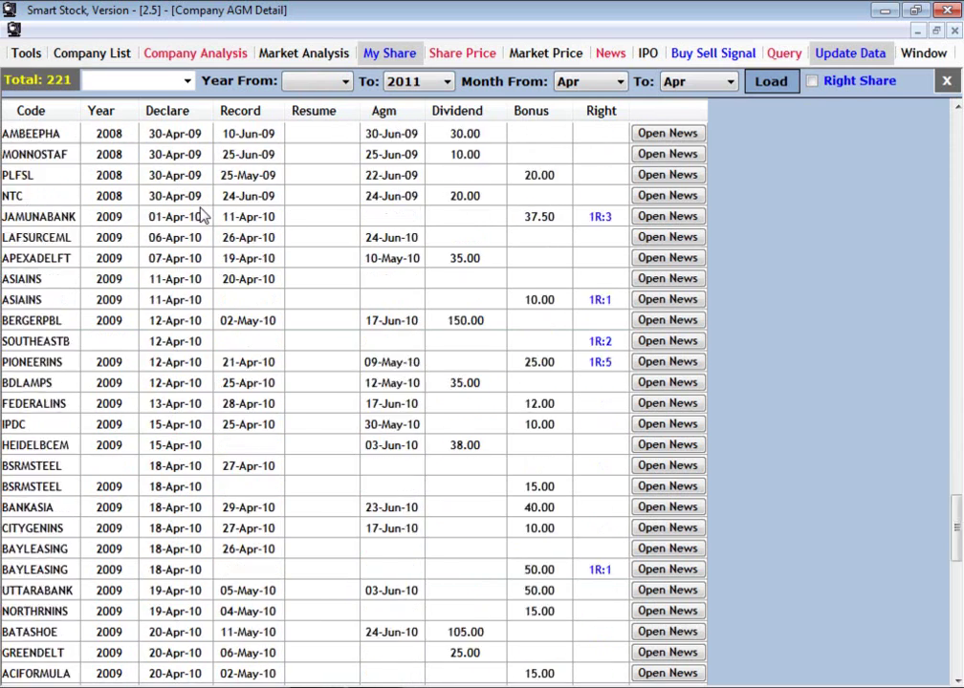
pyautogui.scroll(-3, 202, 216)
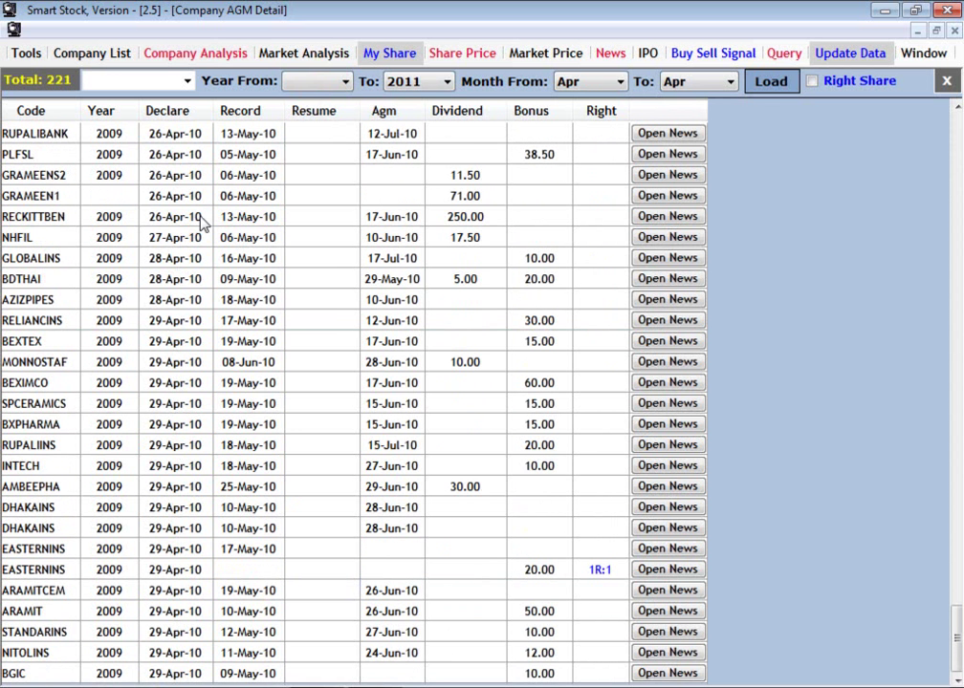
pyautogui.click(196, 402)
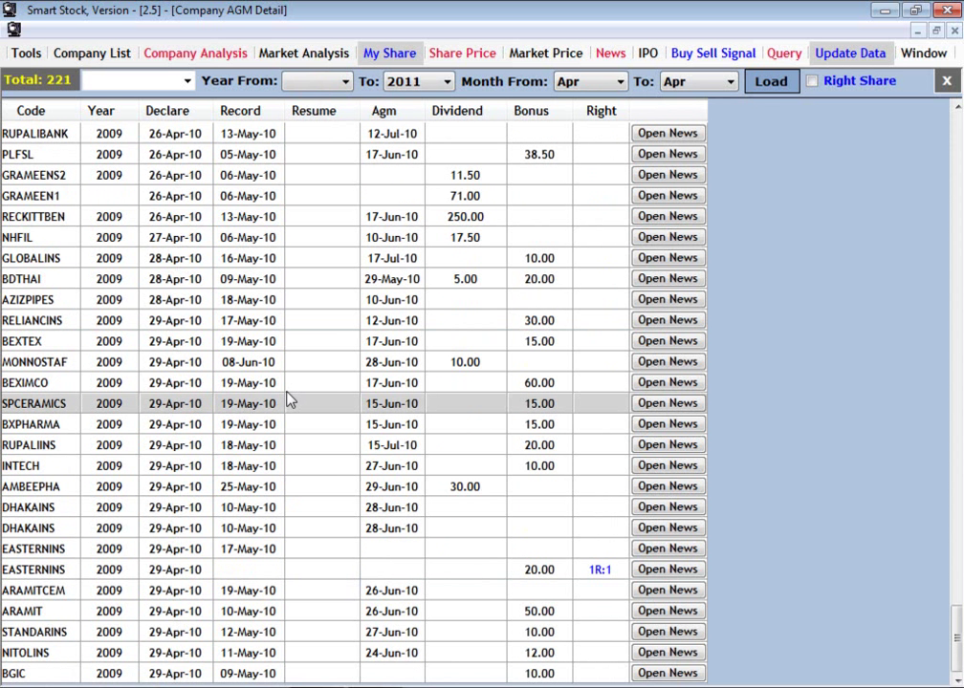
pyautogui.scroll(20, 292, 390)
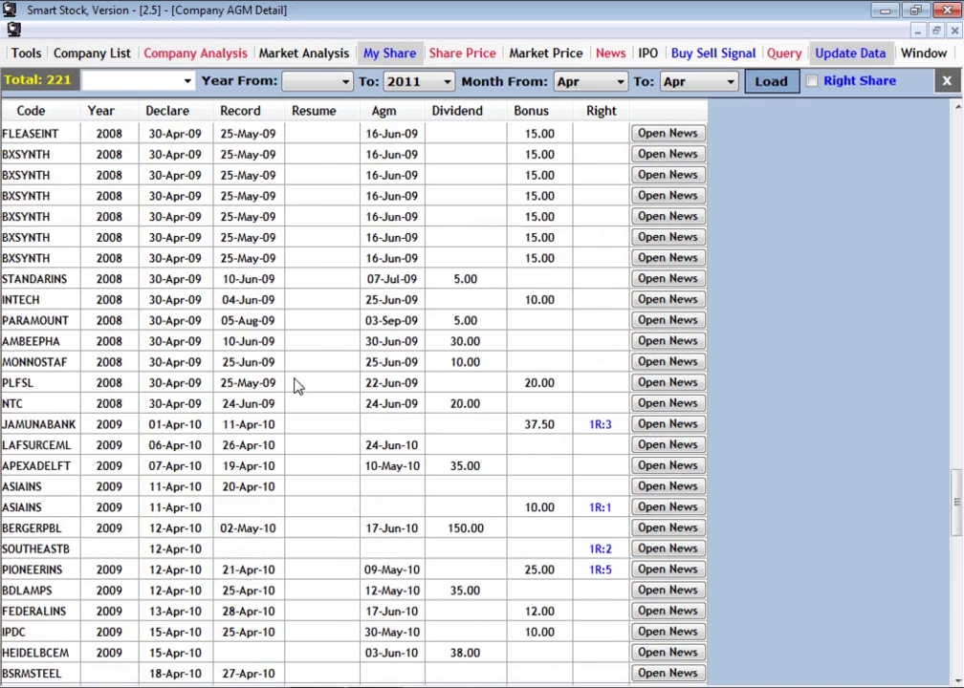
pyautogui.moveTo(960, 371); pyautogui.dragTo(755, 105)
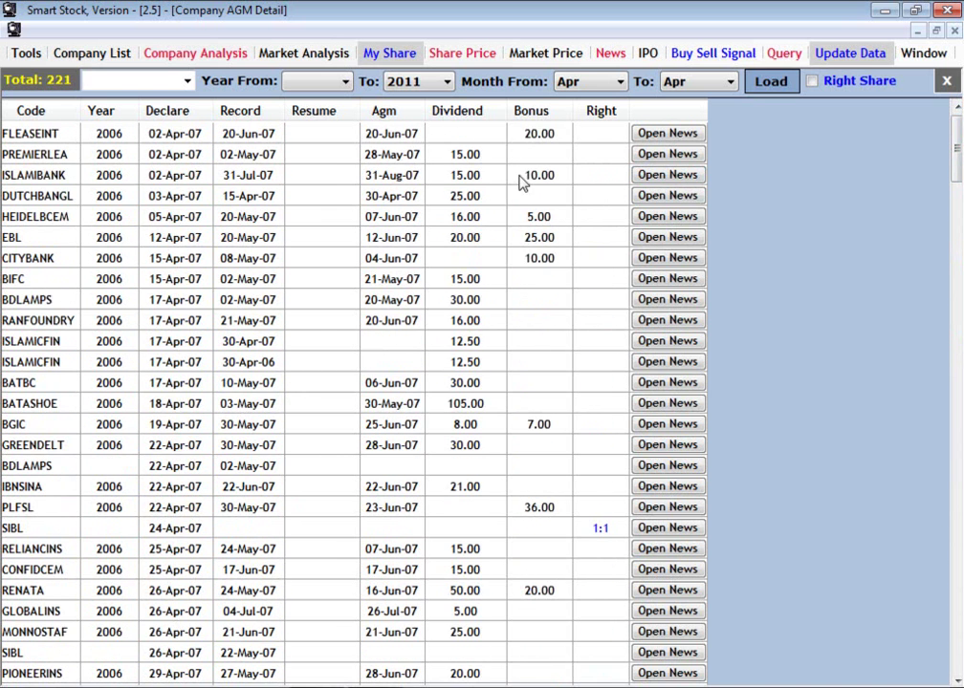
# Step: Restrict the April AGM list to right share declarations and select EBL's 02-Apr-08 record
pyautogui.click(842, 84)
pyautogui.click(561, 179)
pyautogui.click(533, 279)
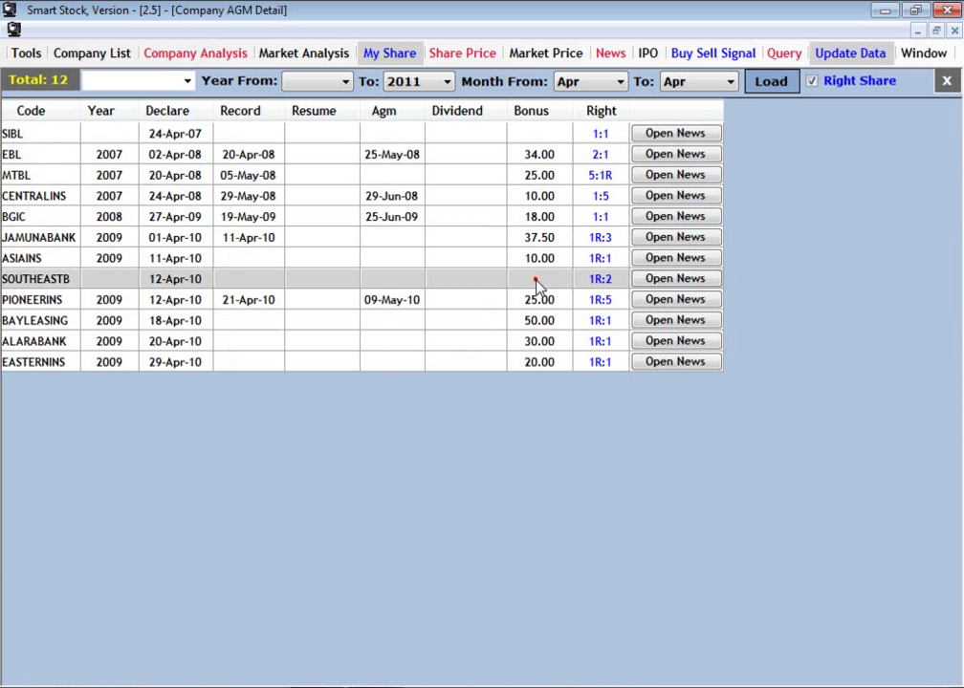
pyautogui.click(528, 320)
pyautogui.click(394, 194)
pyautogui.click(414, 157)
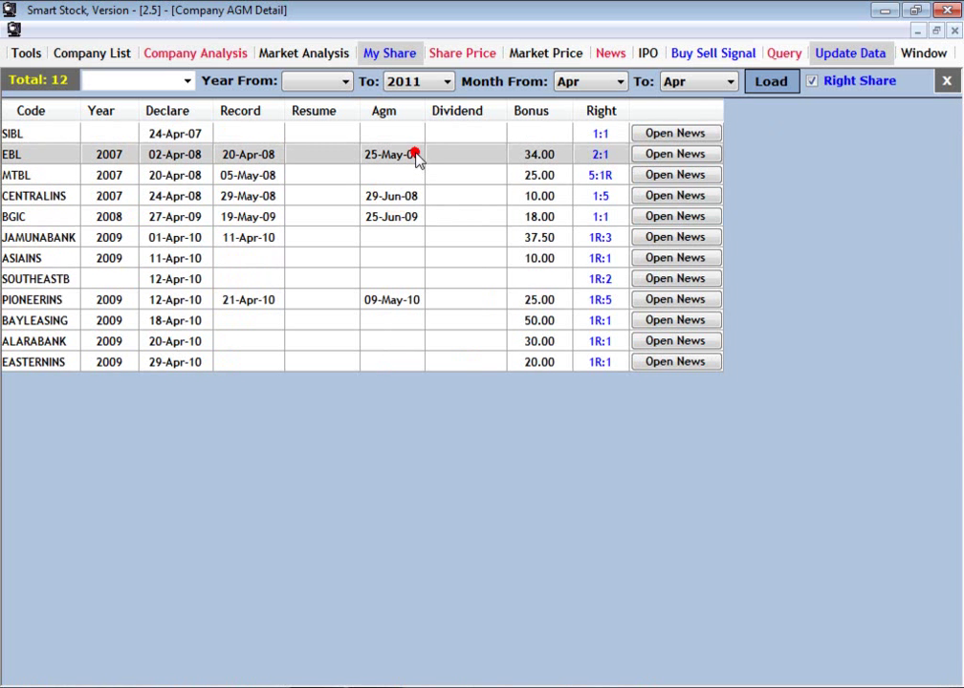
# Step: Open the news for EBL's 02-Apr-08 declaration, read its full text, and close the news window
pyautogui.click(675, 155)
pyautogui.click(790, 123)
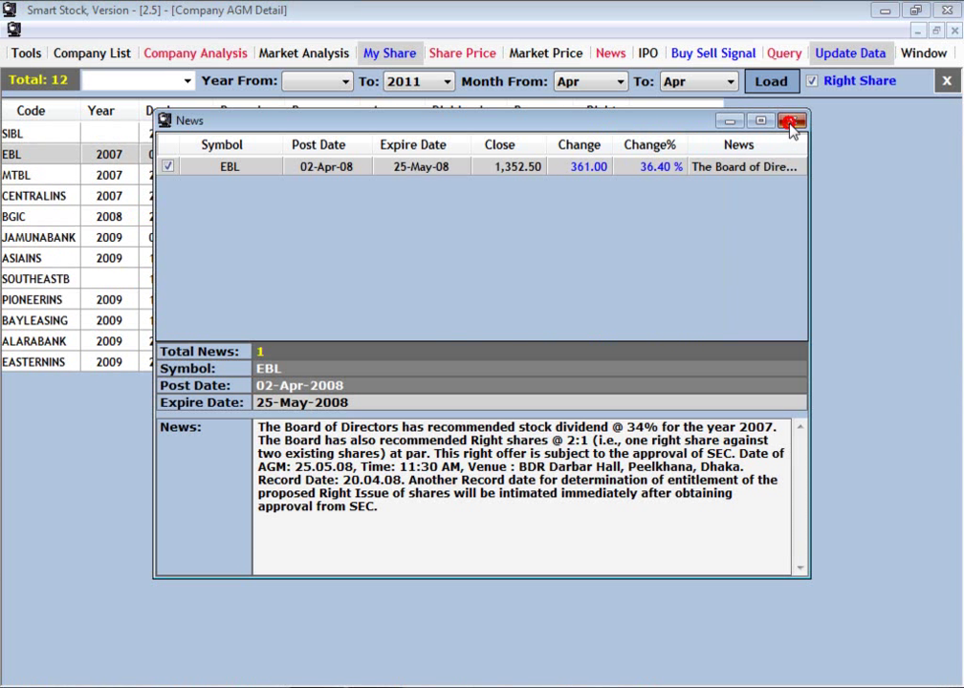
pyautogui.moveTo(395, 507); pyautogui.dragTo(210, 413)
pyautogui.click(428, 525)
pyautogui.click(790, 121)
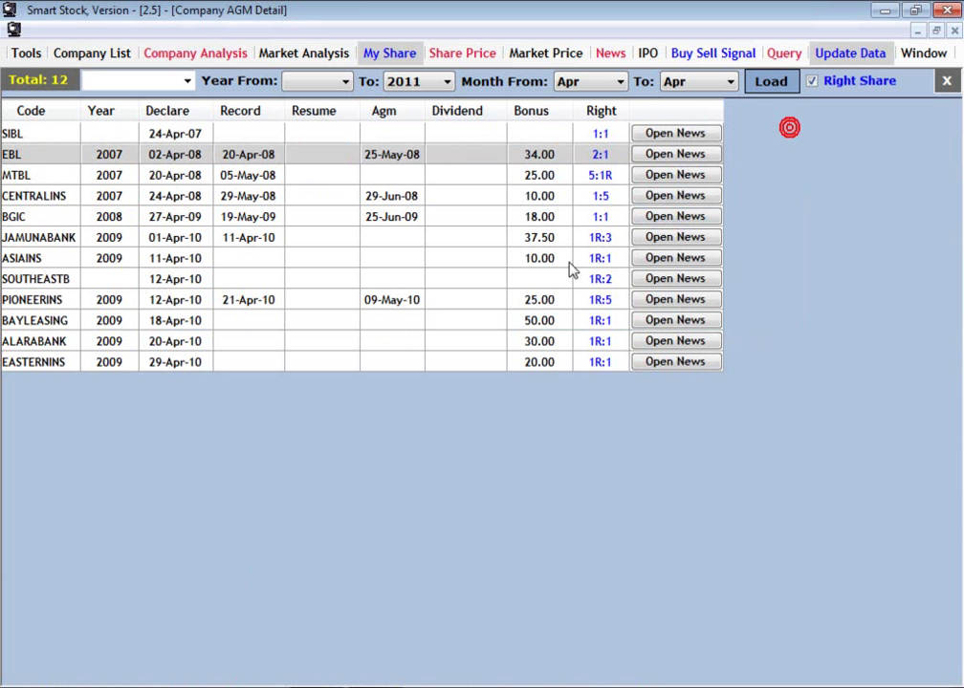
# Step: Read the news for JAMUNABANK's 01-Apr-10 declaration, highlighting its closing sentence, then close it and select the ASIAINS record
pyautogui.click(546, 239)
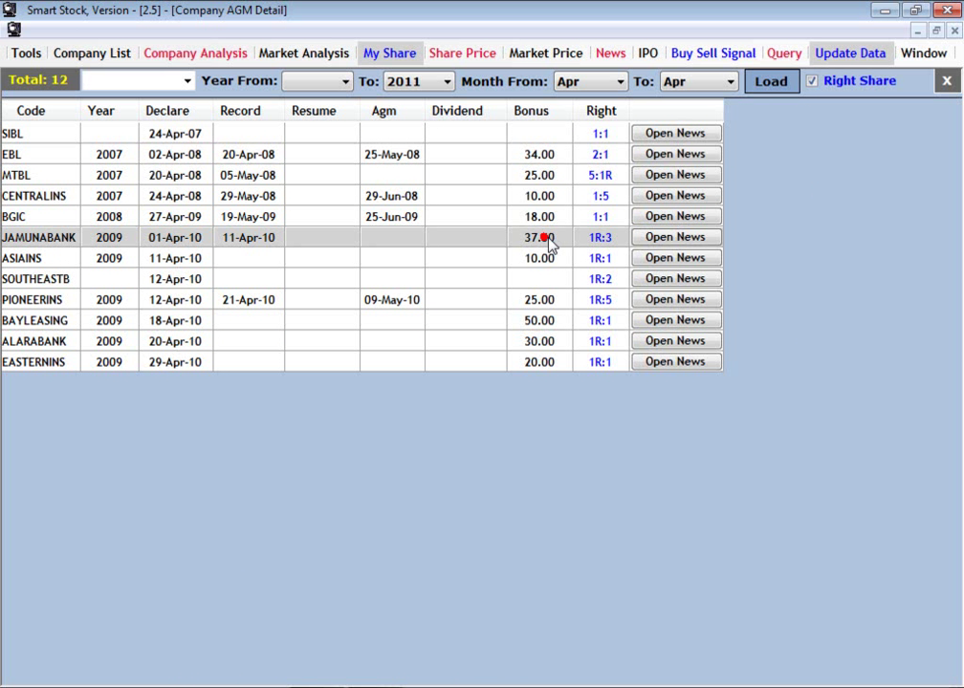
pyautogui.click(667, 241)
pyautogui.moveTo(437, 549); pyautogui.dragTo(513, 520)
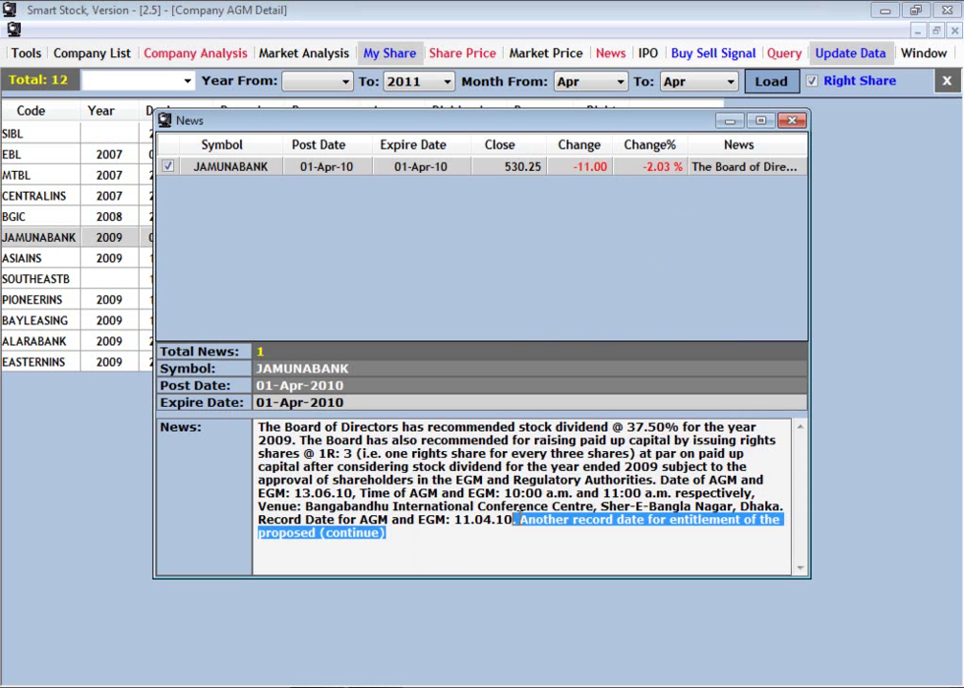
pyautogui.click(790, 121)
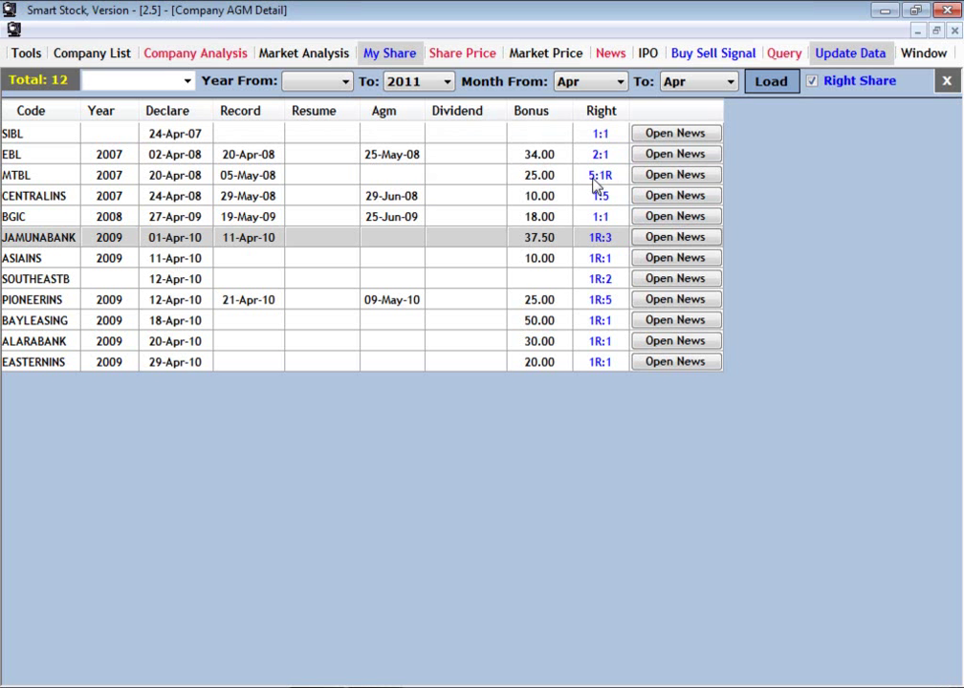
pyautogui.click(606, 256)
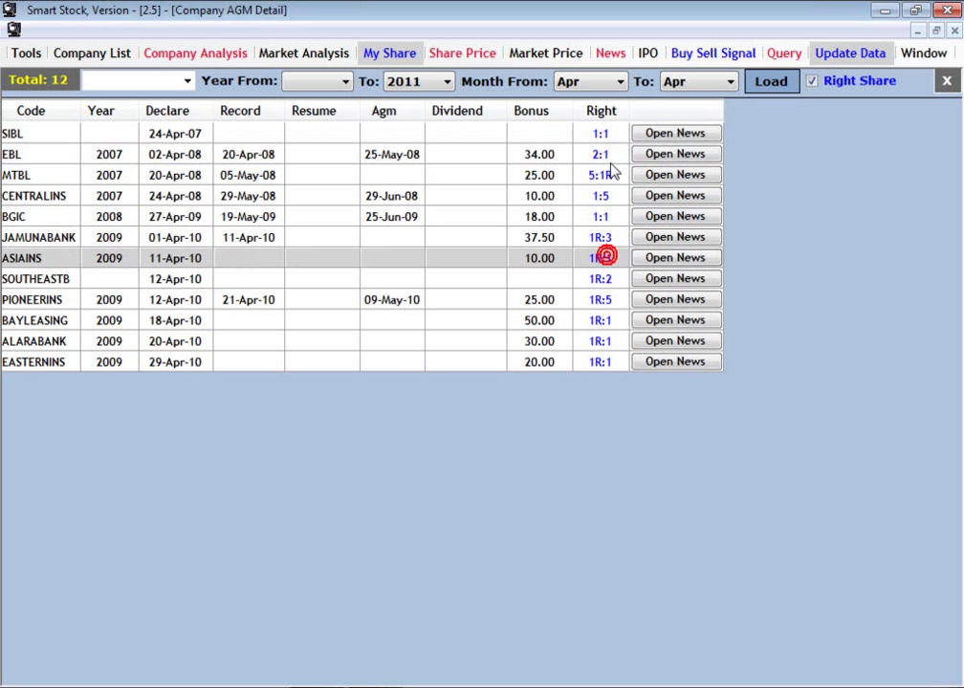
# Step: Read the news for MTBL's 20-Apr-08 declaration, highlighting the phrase about one right share for every five shares, and close it
pyautogui.click(608, 176)
pyautogui.click(647, 178)
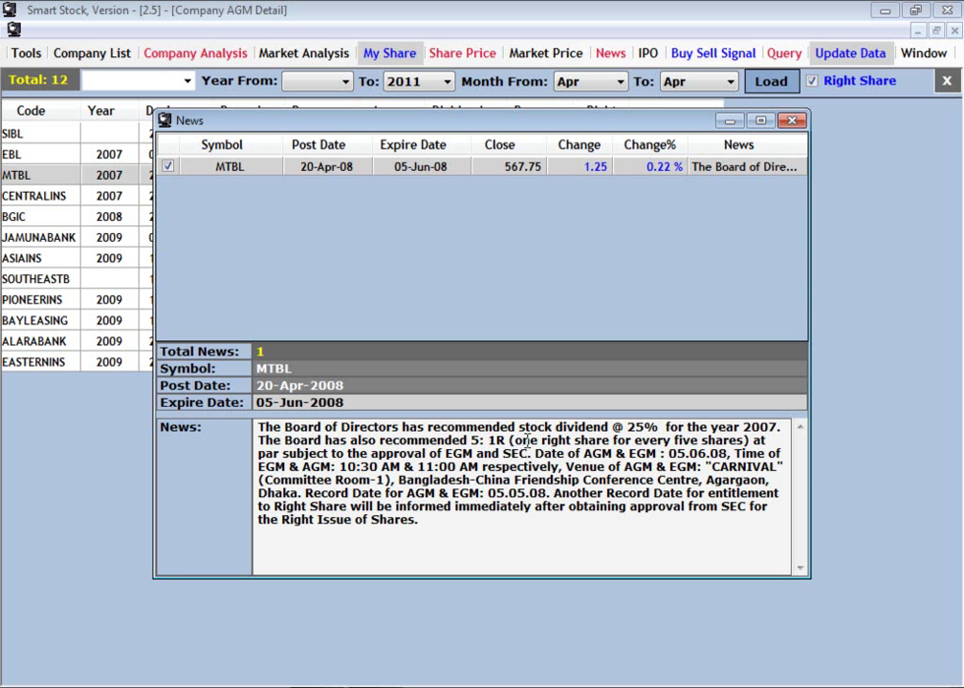
pyautogui.moveTo(518, 440); pyautogui.dragTo(742, 441)
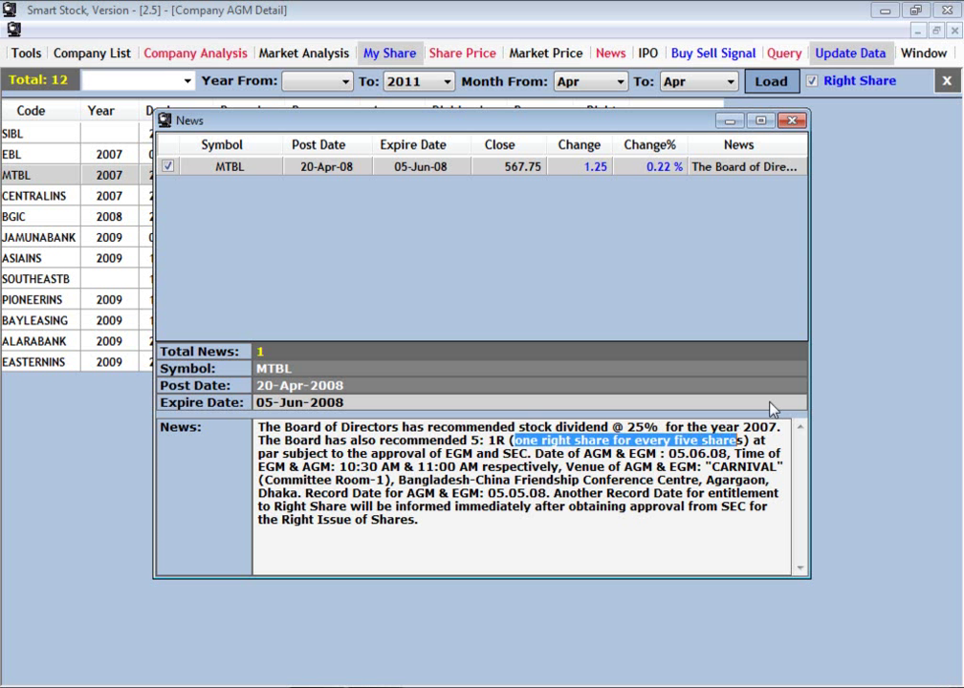
pyautogui.click(789, 120)
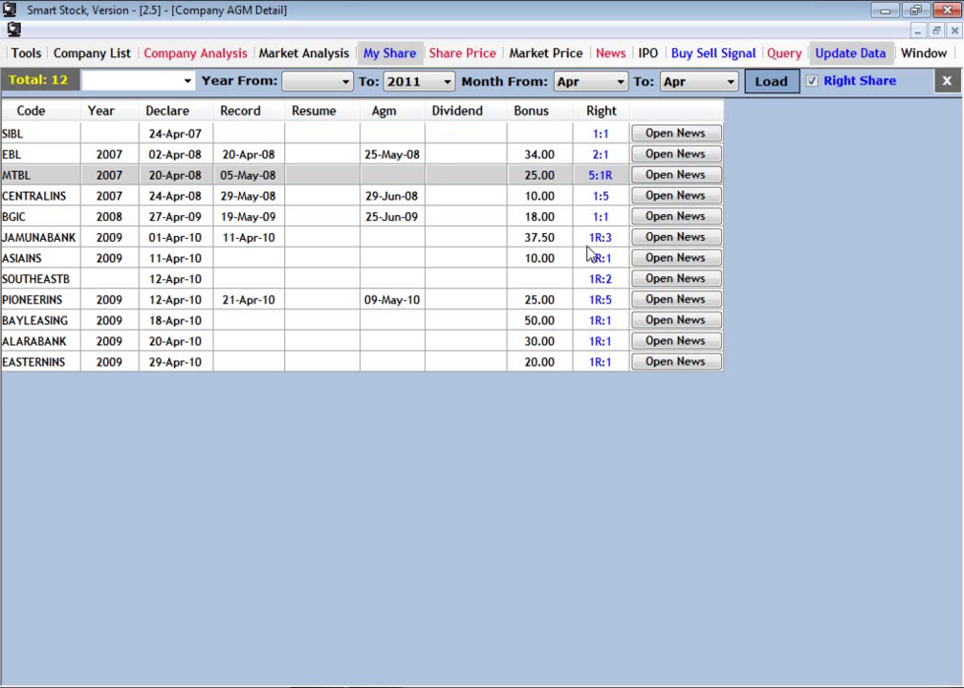
# Step: Open the news for EBL's 02-Apr-08 declaration, highlight the recommended right share ratio in its text, and close the news window
pyautogui.click(599, 137)
pyautogui.click(602, 155)
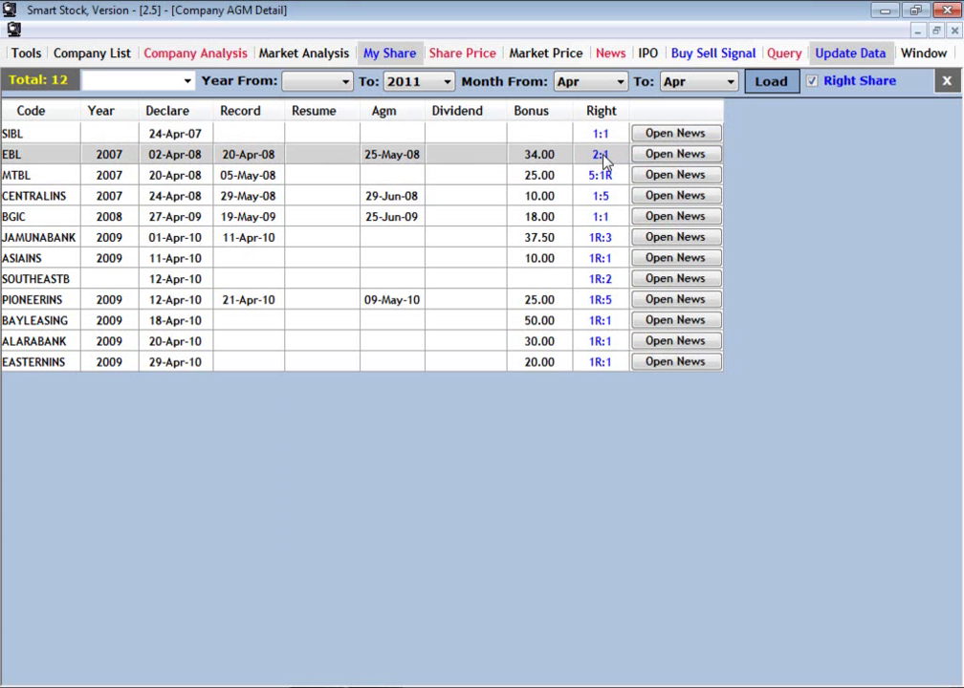
pyautogui.click(645, 154)
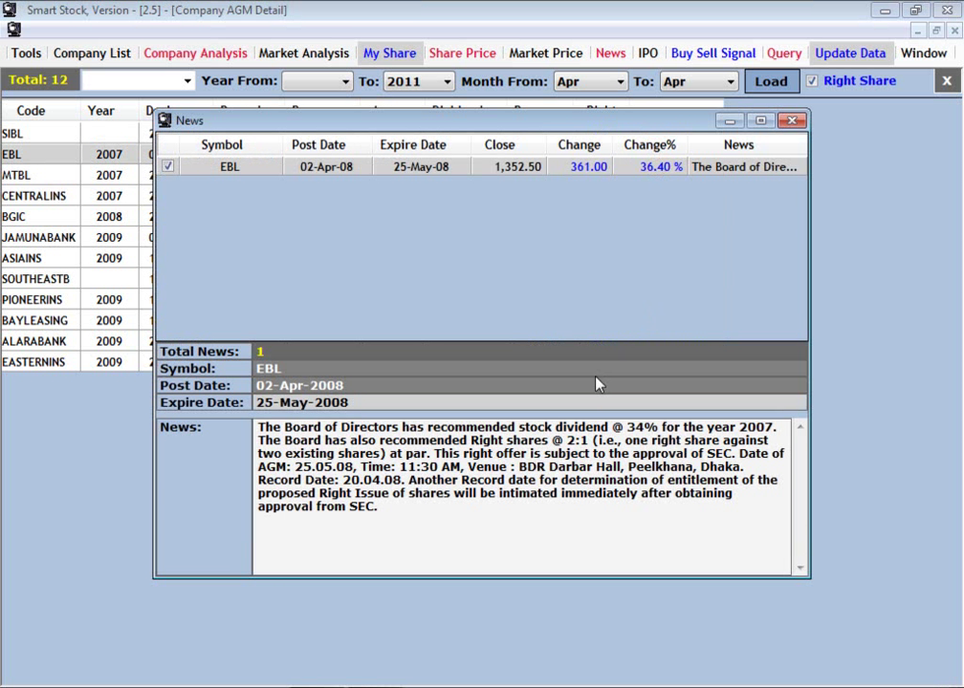
pyautogui.doubleClick(586, 441)
pyautogui.moveTo(567, 442); pyautogui.dragTo(576, 441)
pyautogui.click(791, 119)
# Step: Select the CENTRALINS, EBL and ASIAINS records one after another to compare their AGM dates
pyautogui.click(412, 197)
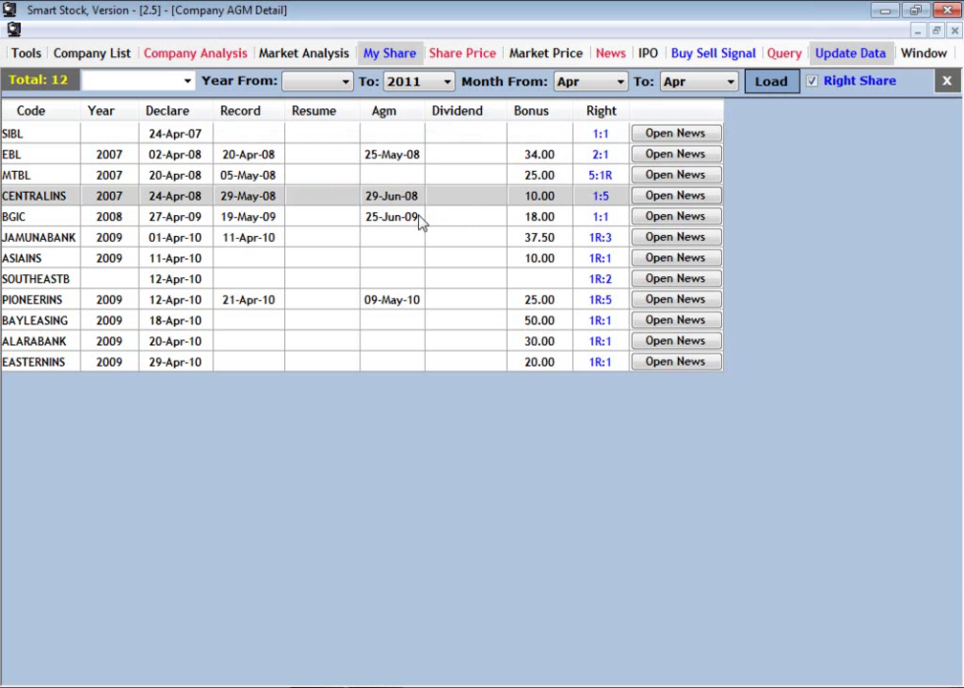
pyautogui.click(409, 154)
pyautogui.click(397, 254)
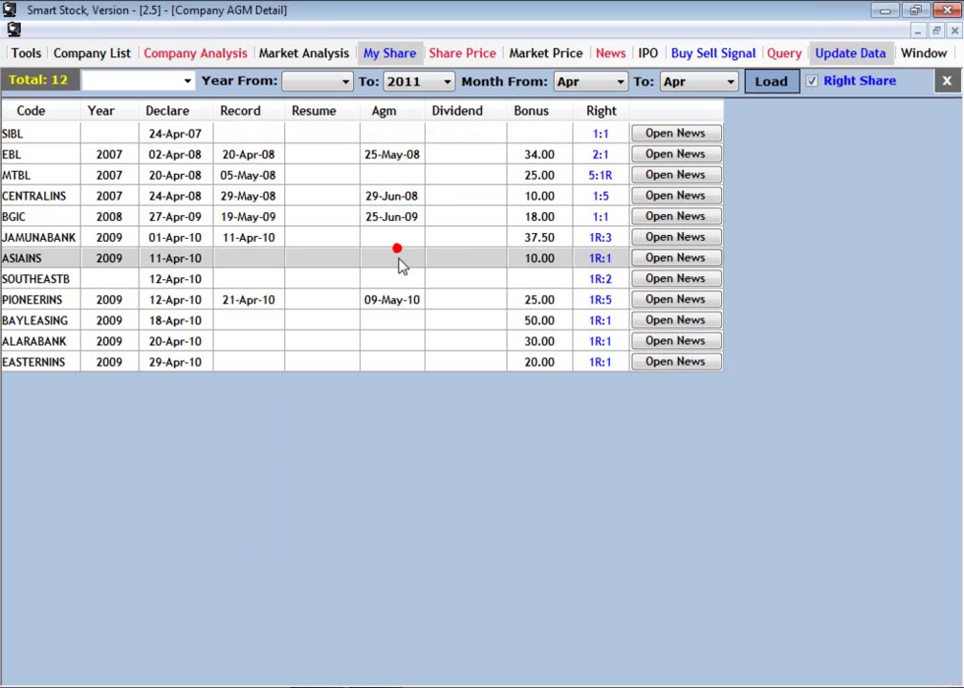
# Step: Open the main News screen, run a news update, and close it to return to the AGM list
pyautogui.click(610, 53)
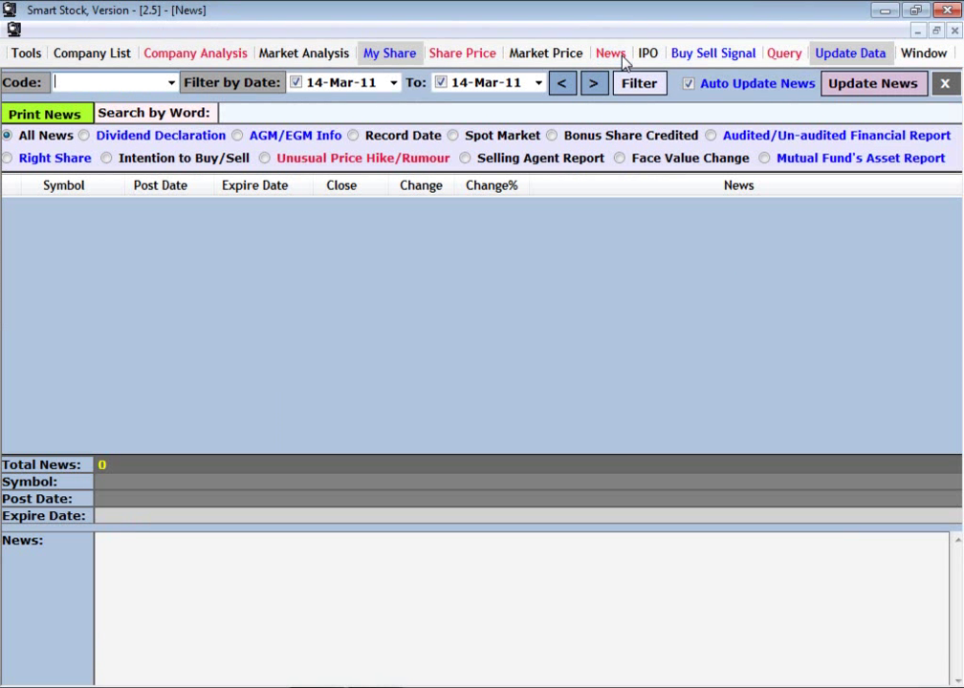
pyautogui.click(858, 84)
pyautogui.click(538, 413)
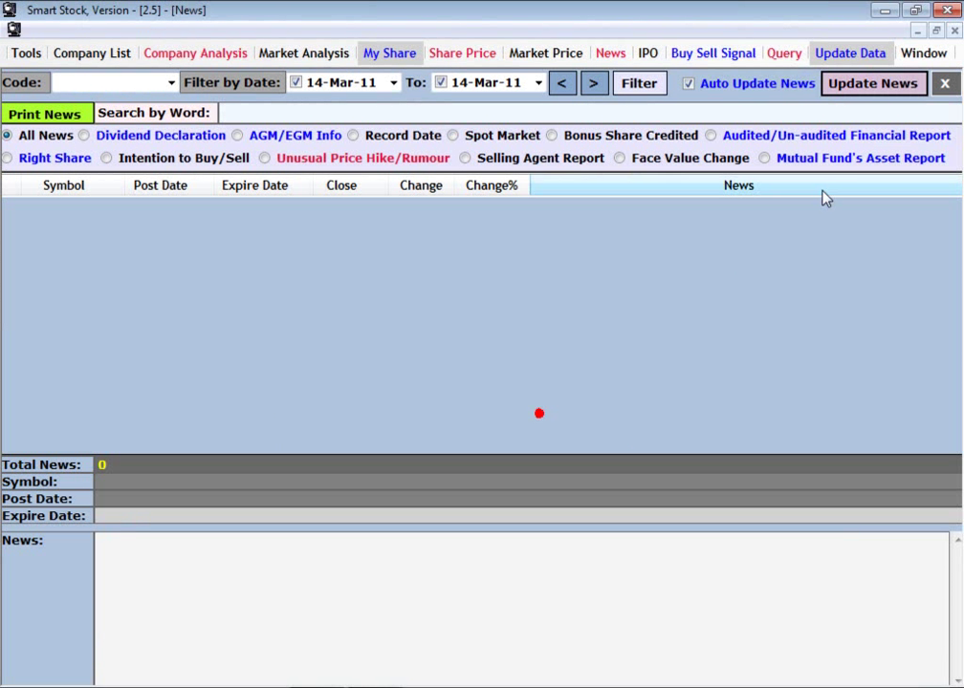
pyautogui.click(943, 85)
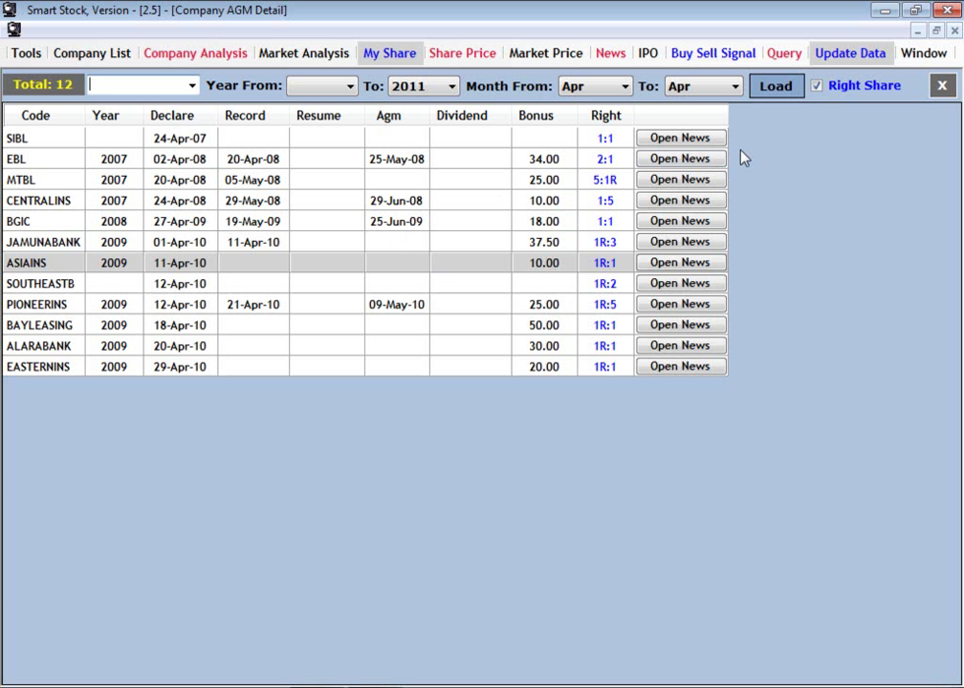
pyautogui.click(942, 87)
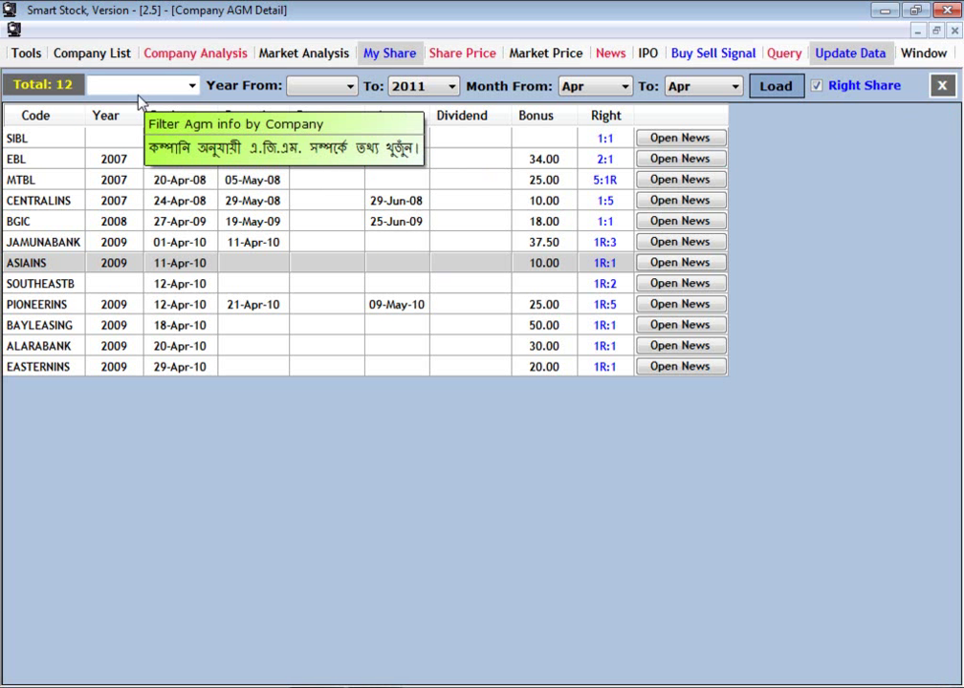
# Step: Filter the AGM data by the company code MARICO
pyautogui.click(192, 86)
pyautogui.click(193, 88)
pyautogui.click(191, 86)
pyautogui.click(129, 266)
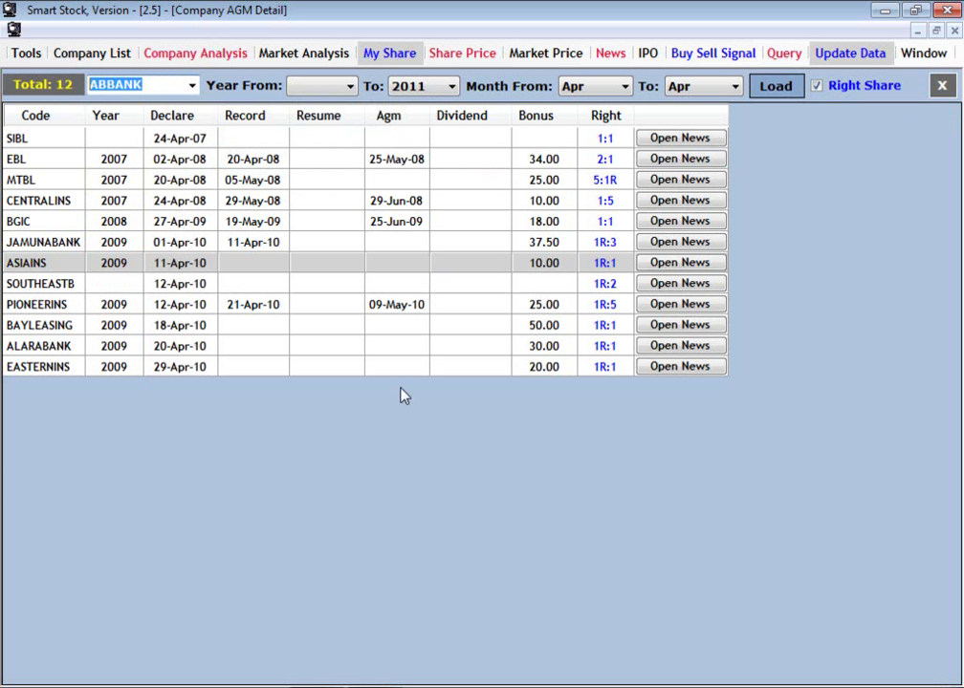
pyautogui.write('marICO')
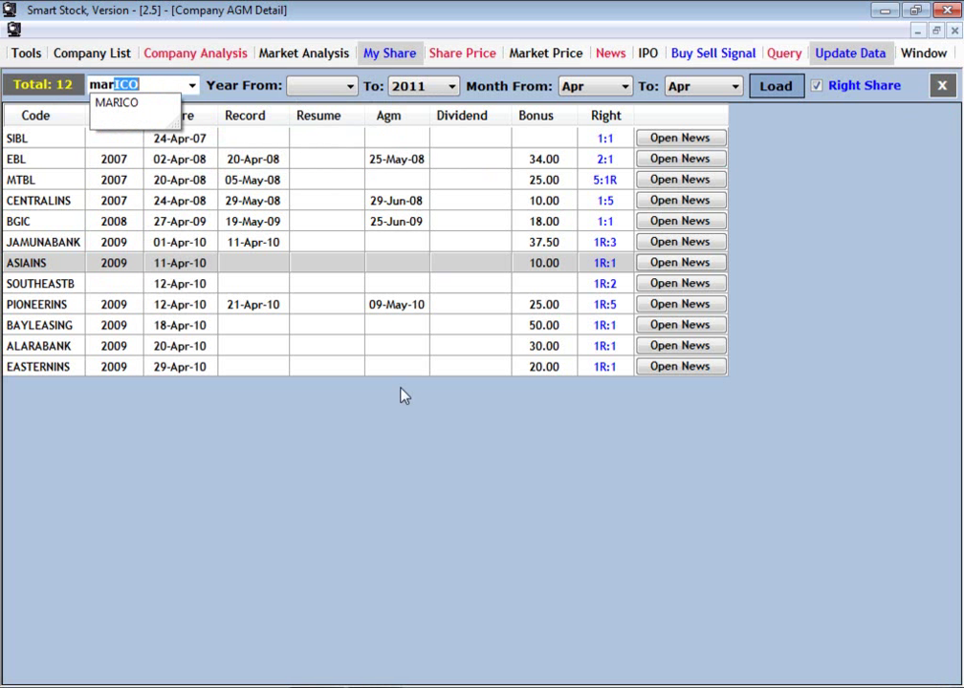
pyautogui.press('Return')
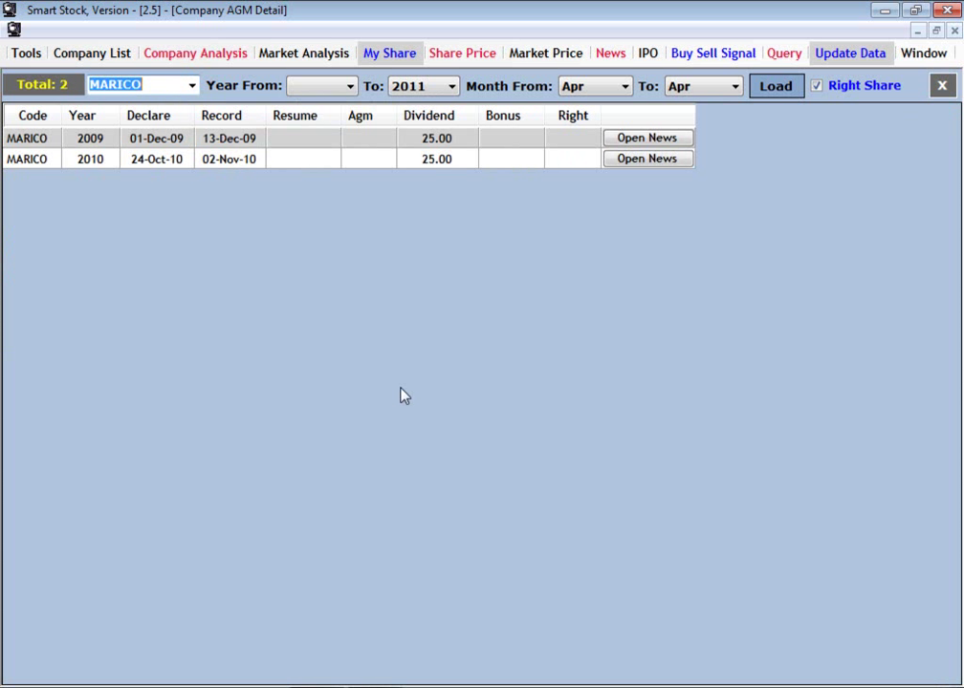
# Step: Show the AGM history of ISLAMIBANK, SIBL and AFTABAUTO in turn by filtering on each company code
pyautogui.write('islAMIBANK')
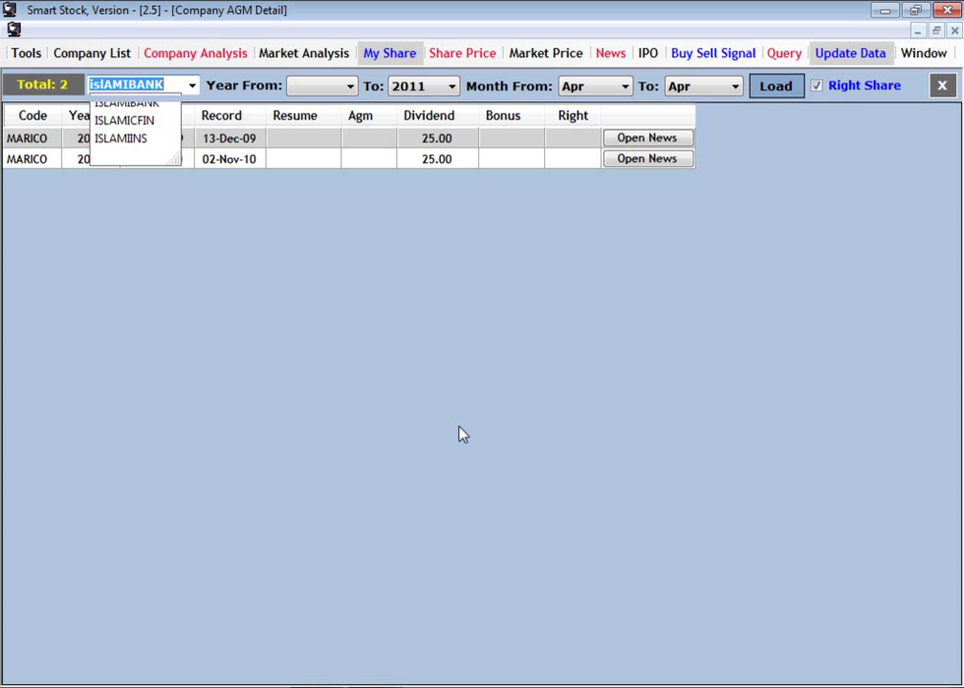
pyautogui.press('Return')
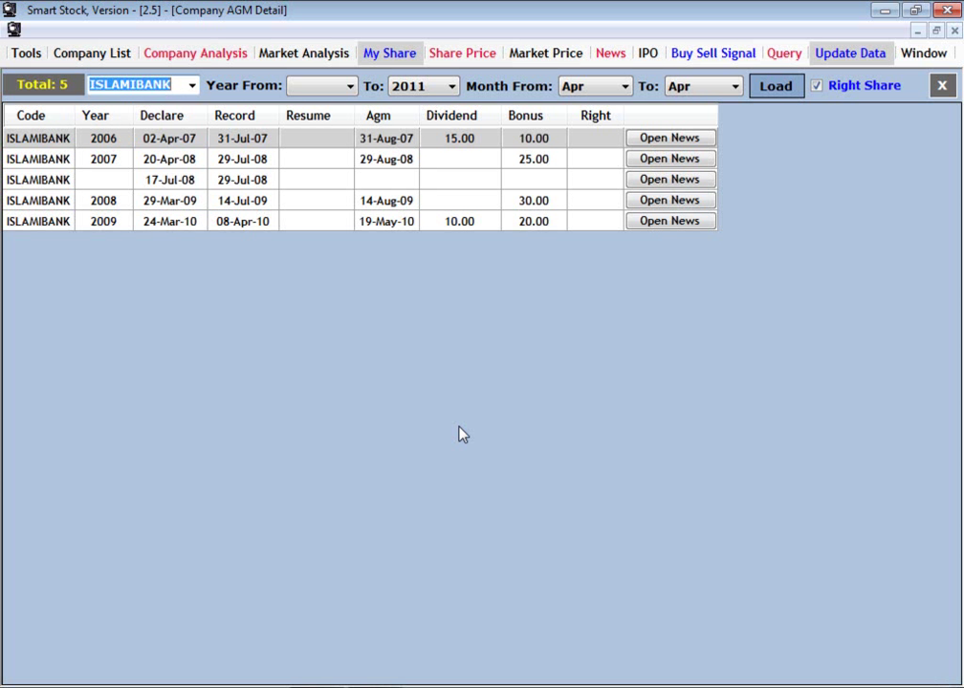
pyautogui.write('siBL')
pyautogui.press('Return')
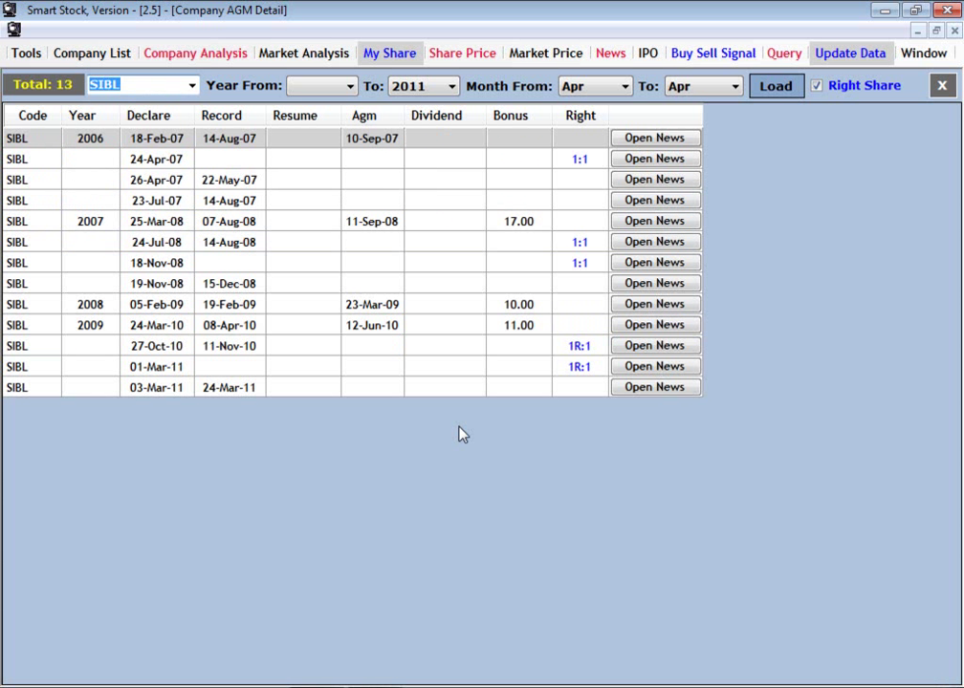
pyautogui.write('aftABAUTO')
pyautogui.press('Return')
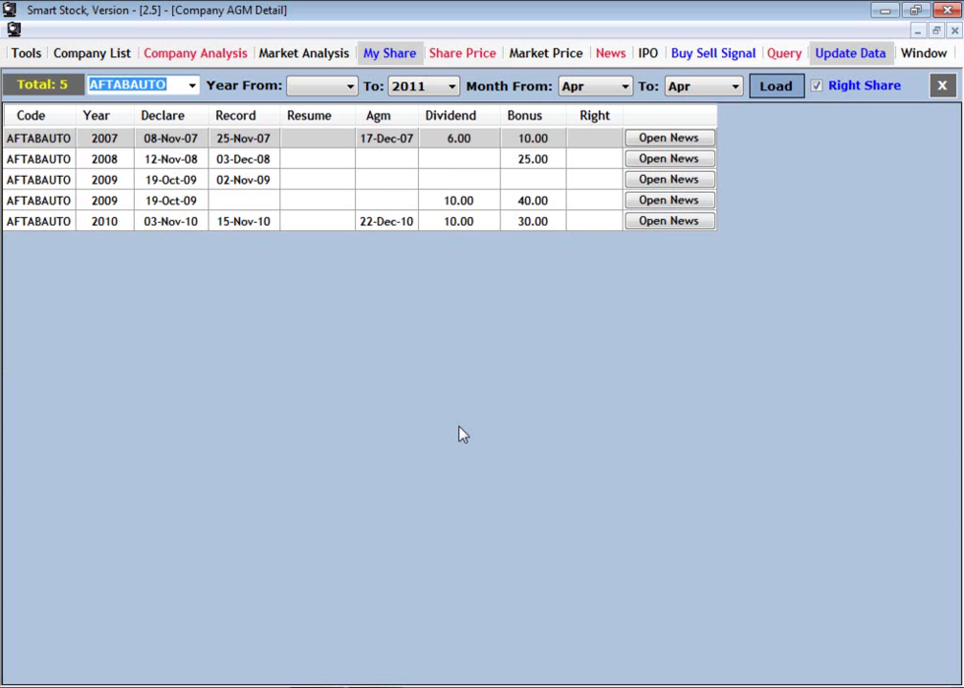
# Step: Close the AGM detail, open the Mutual Fund NAV analysis, and check 1JANATAMF's declarations of 27-Feb-11, 07-Mar-11 and 20-Feb-11
pyautogui.click(942, 85)
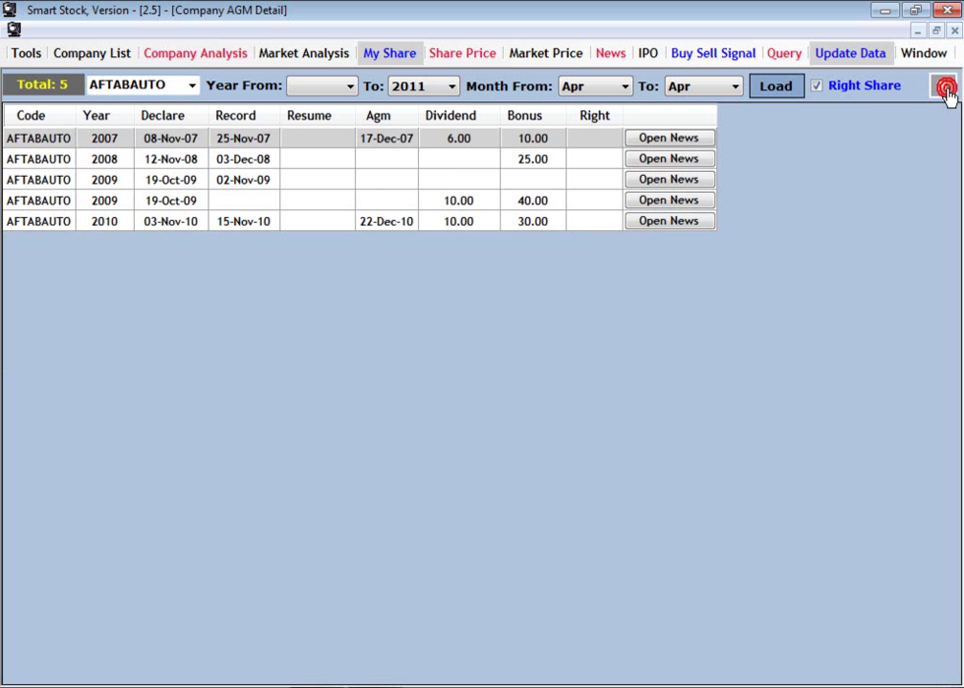
pyautogui.click(168, 36)
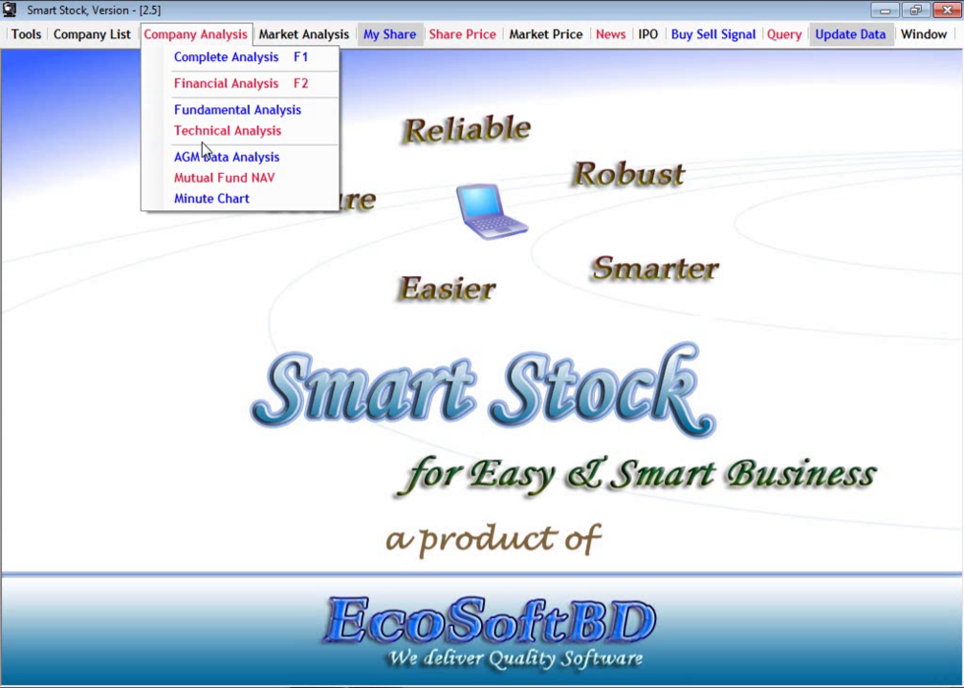
pyautogui.click(267, 187)
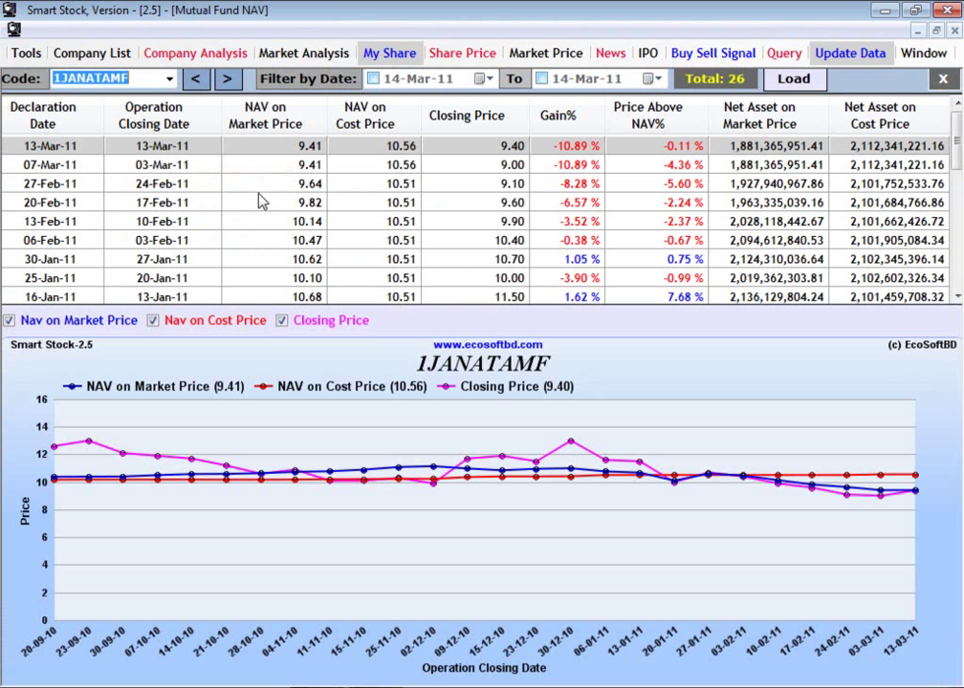
pyautogui.click(449, 185)
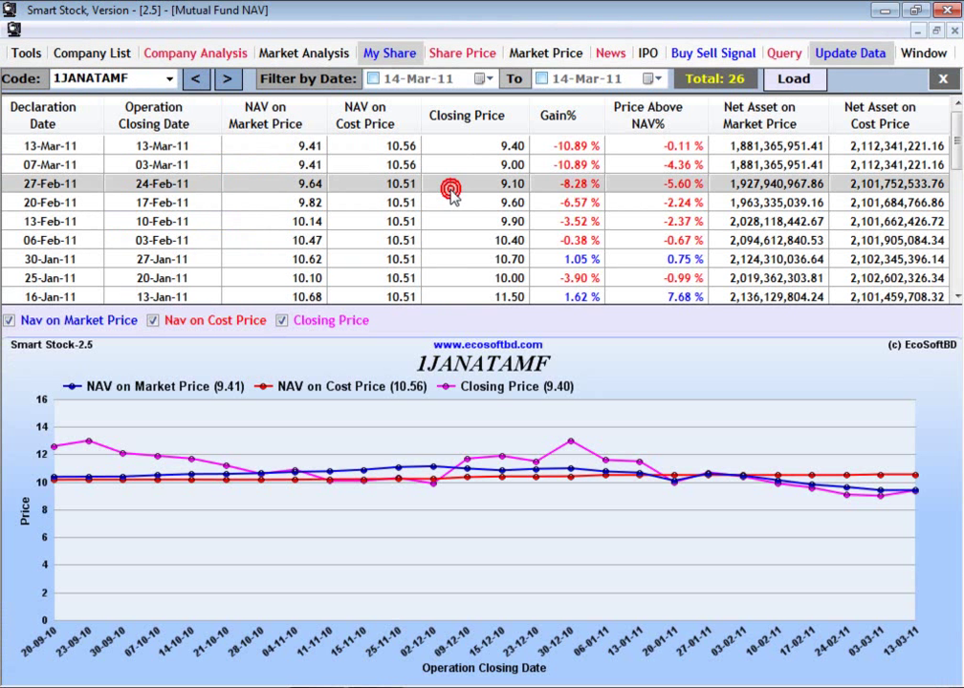
pyautogui.click(440, 165)
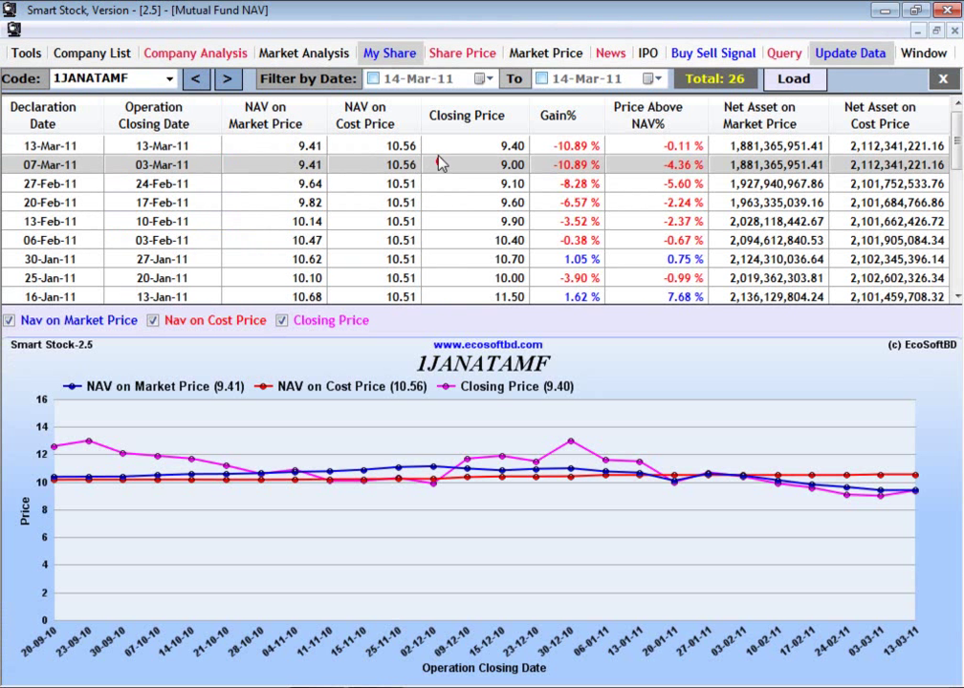
pyautogui.click(433, 203)
# Step: Open the News screen for 1JANATAMF and restrict the list to Mutual Fund's Asset Report items
pyautogui.click(610, 52)
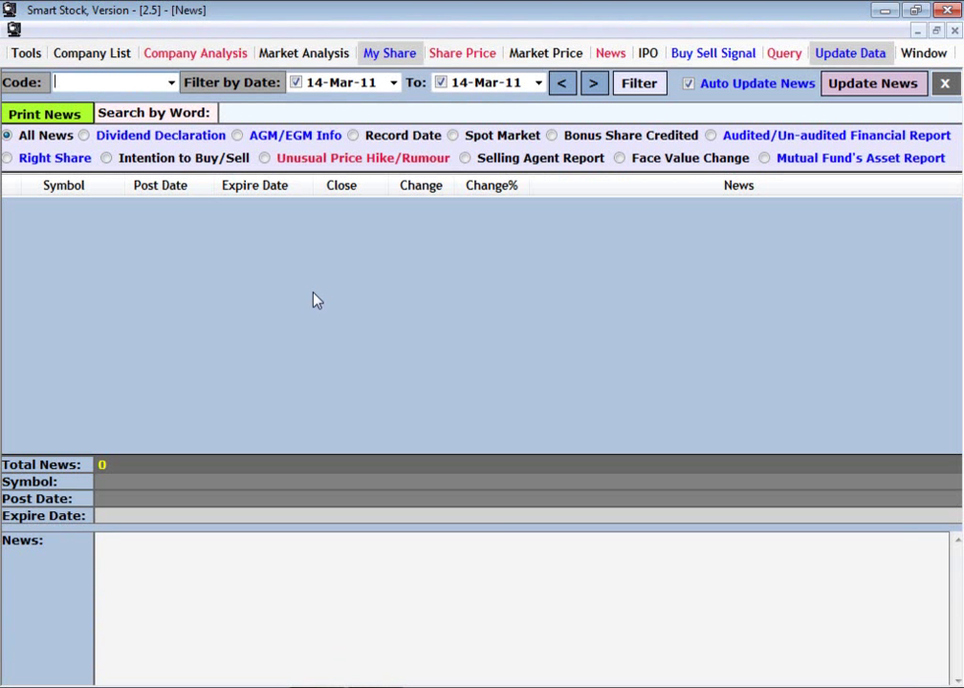
pyautogui.write('1JANATAMF')
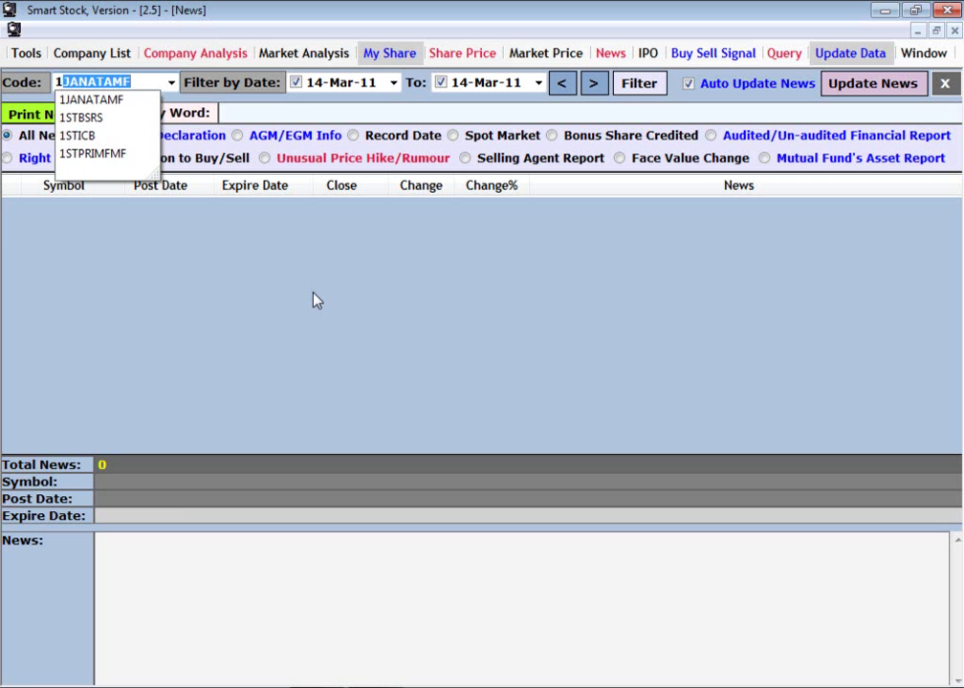
pyautogui.press('Return')
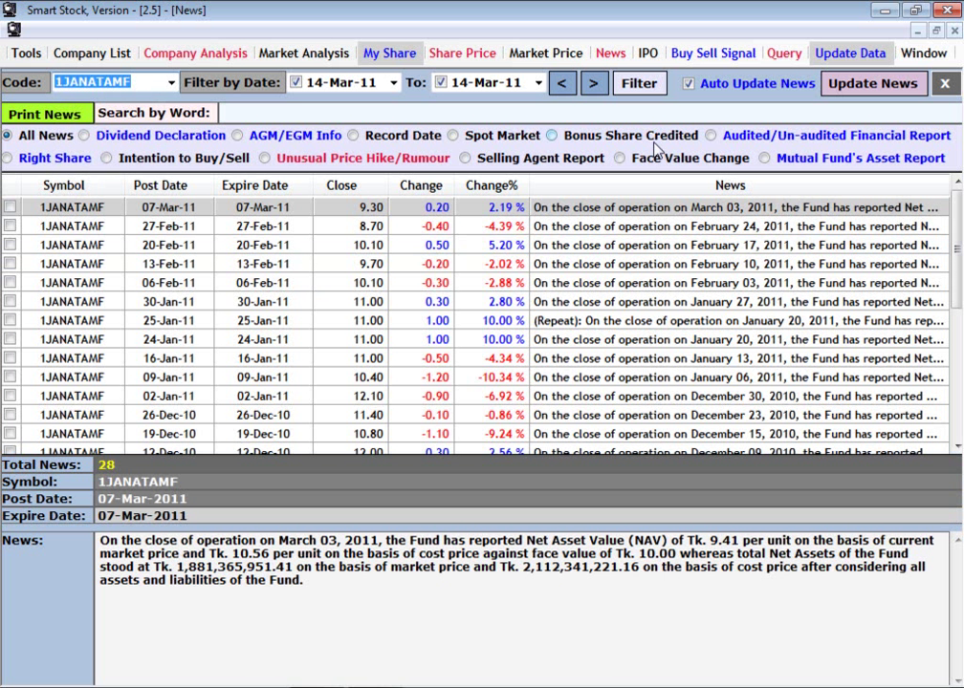
pyautogui.click(764, 158)
# Step: Go through 1JANATAMF's asset report news from different dates, reading the NAV figures, and finish on the 13-Feb-11 item
pyautogui.click(620, 282)
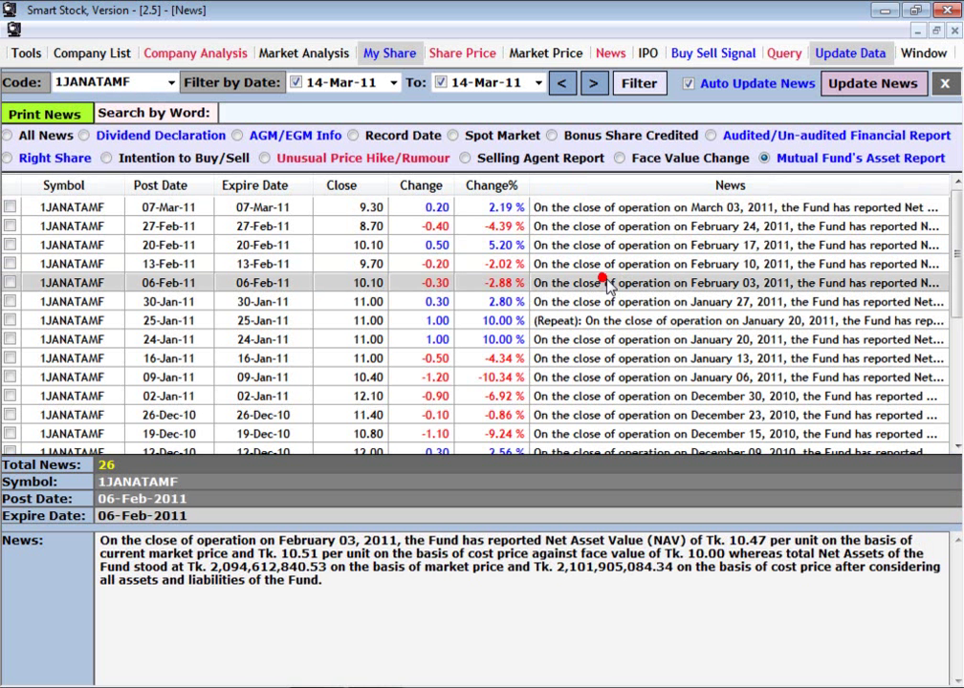
pyautogui.scroll(-5, 611, 291)
pyautogui.click(609, 282)
pyautogui.click(606, 375)
pyautogui.click(608, 415)
pyautogui.click(609, 282)
pyautogui.click(613, 245)
pyautogui.click(618, 226)
pyautogui.scroll(4, 618, 229)
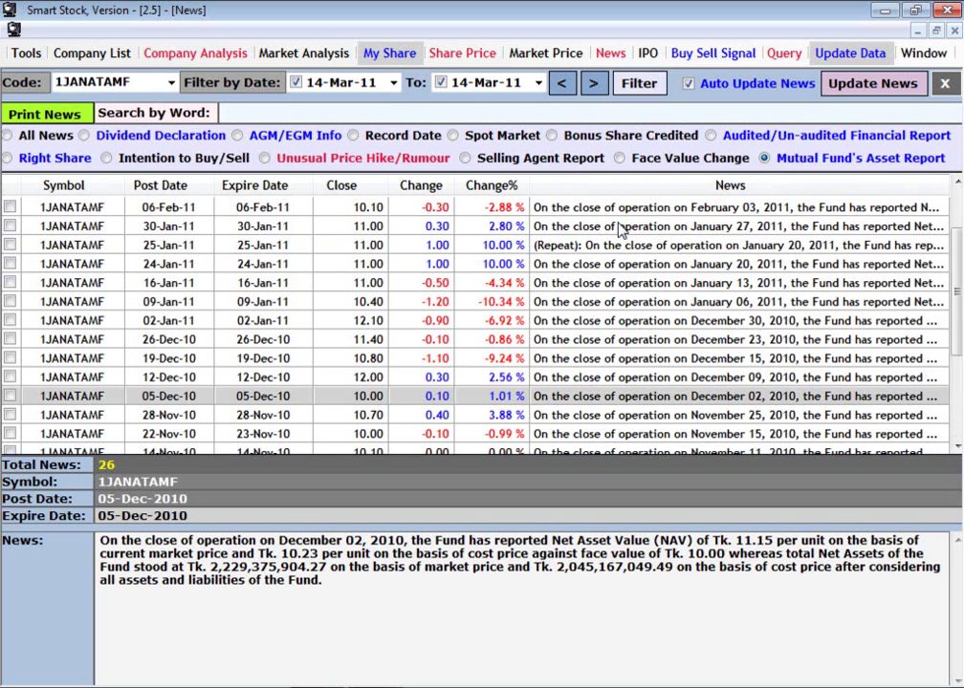
pyautogui.click(619, 223)
pyautogui.click(610, 262)
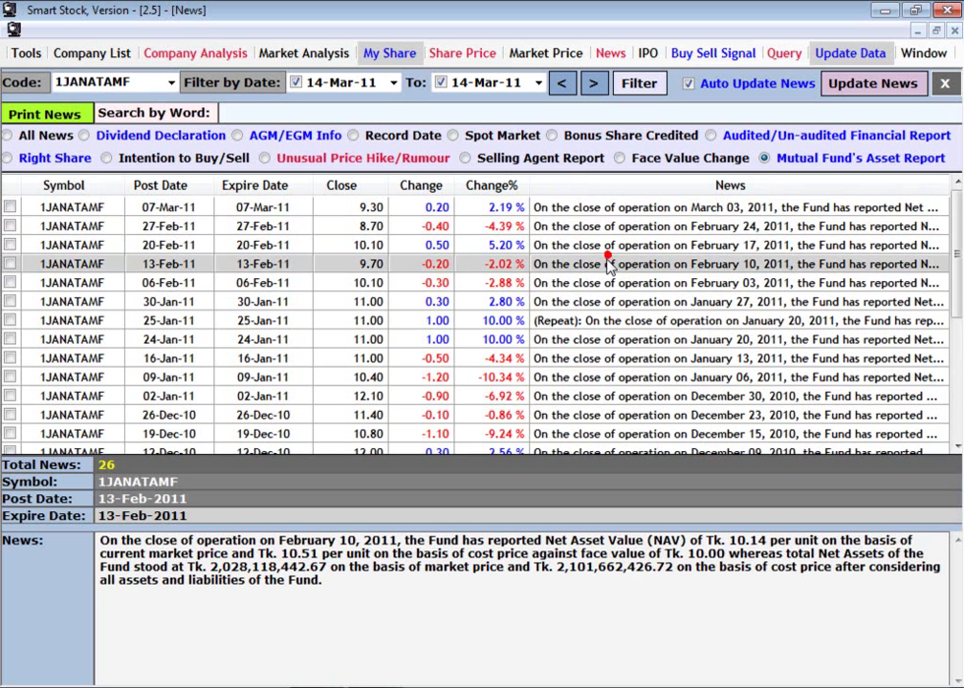
pyautogui.click(602, 208)
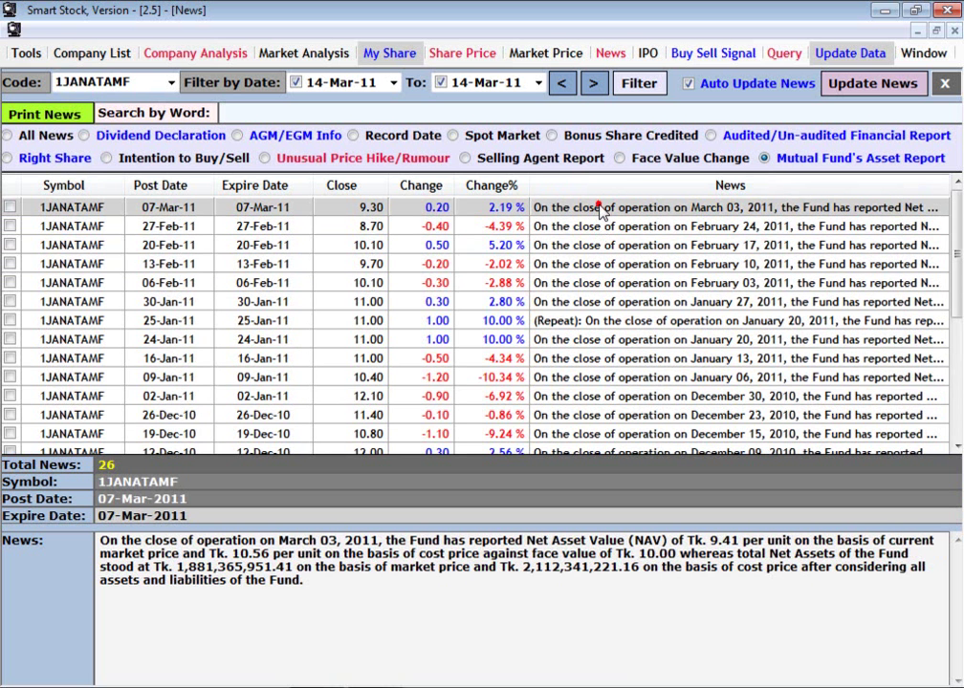
pyautogui.click(558, 263)
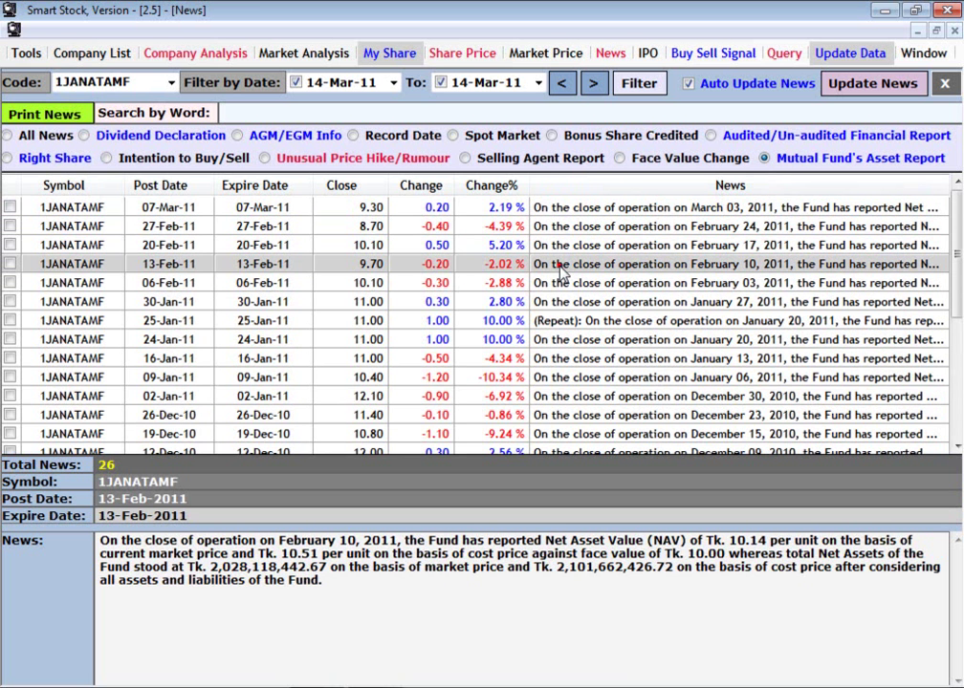
# Step: Close the news and select 1JANATAMF's 13-Mar-11 declaration in the Mutual Fund NAV table
pyautogui.click(943, 84)
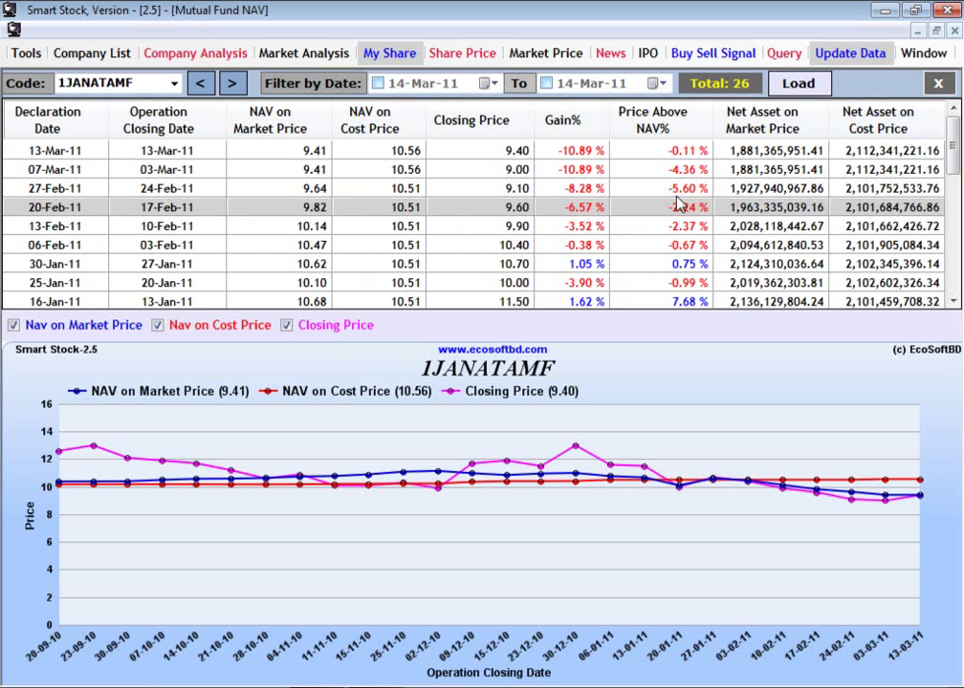
pyautogui.click(448, 153)
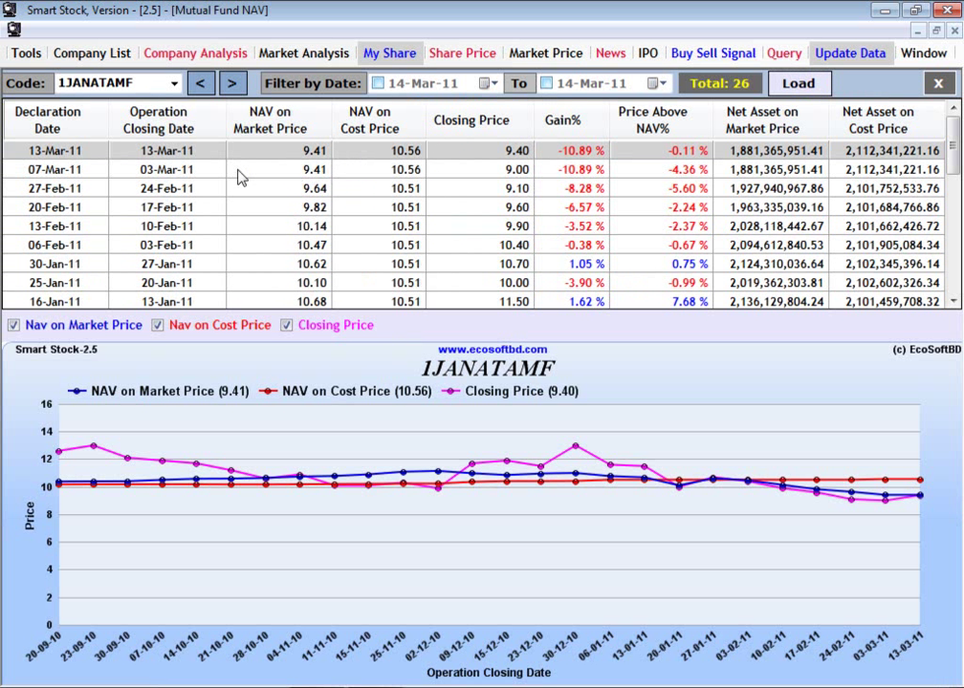